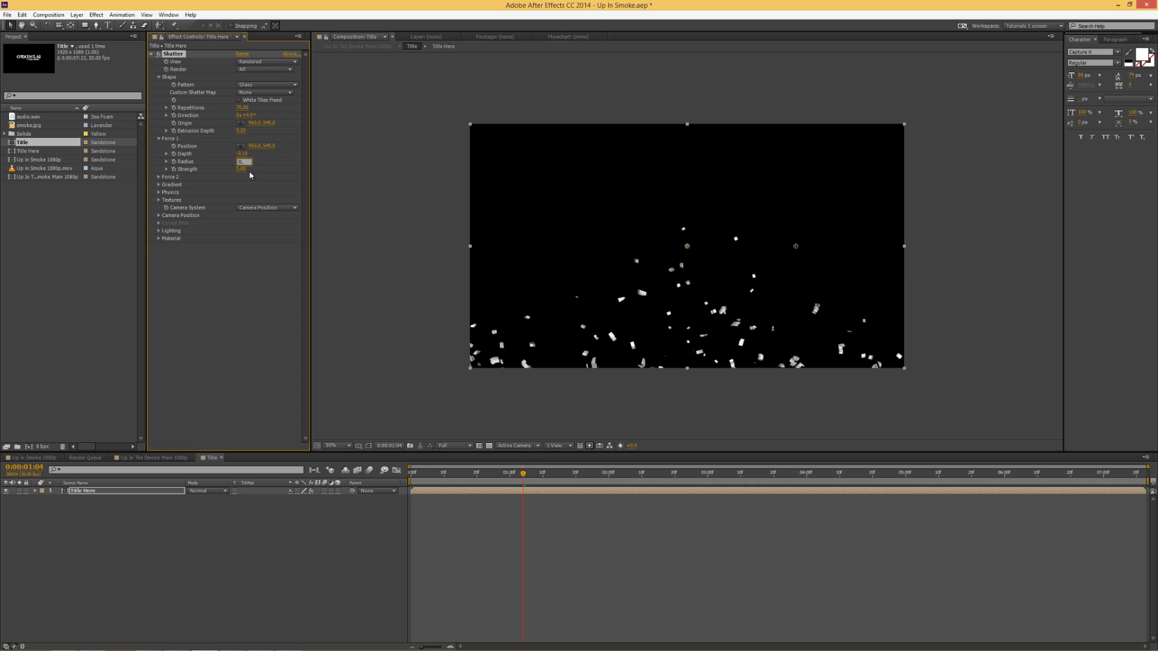
# Set Shatter's Force 1 radius to 0.20 and its strength to 1 on the Title Here layer
pyautogui.press('Return')
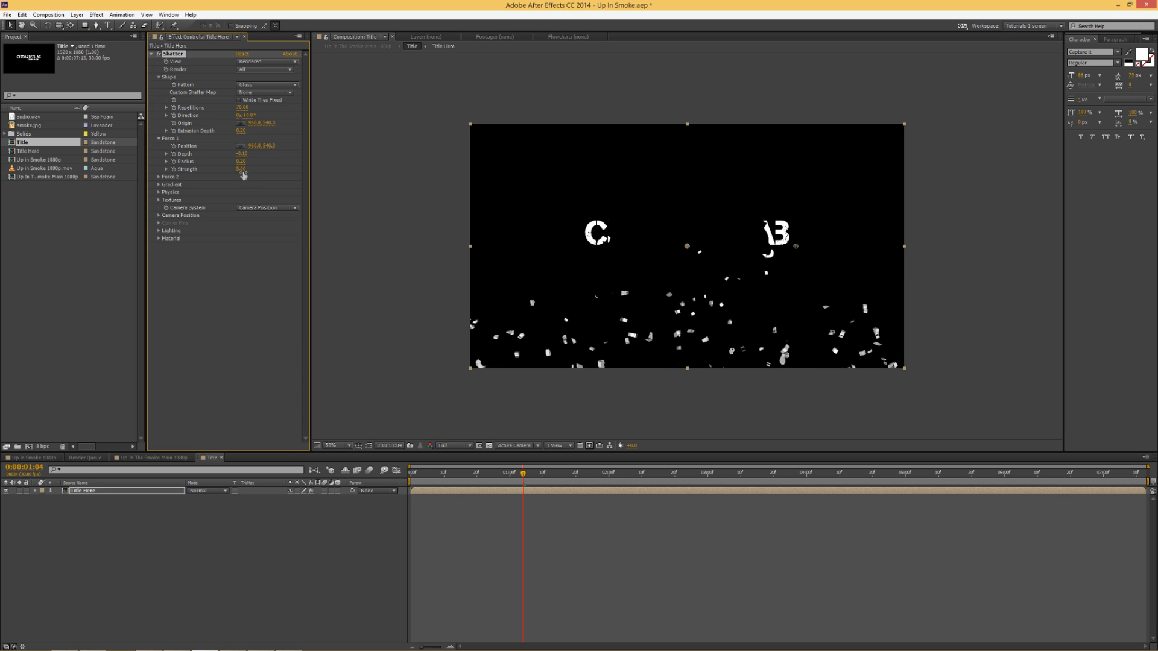
pyautogui.click(241, 169)
pyautogui.write('1')
pyautogui.press('Return')
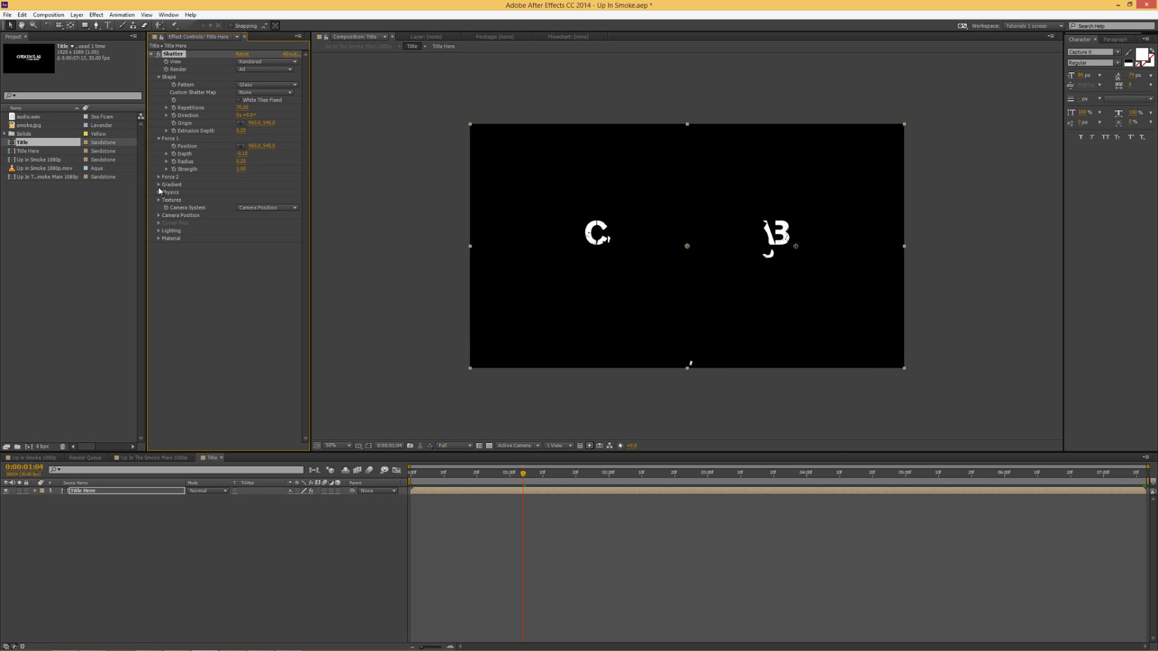
# In Shatter's Physics settings, set the rotation speed to 0.10 and the randomness to 0.7
pyautogui.click(159, 193)
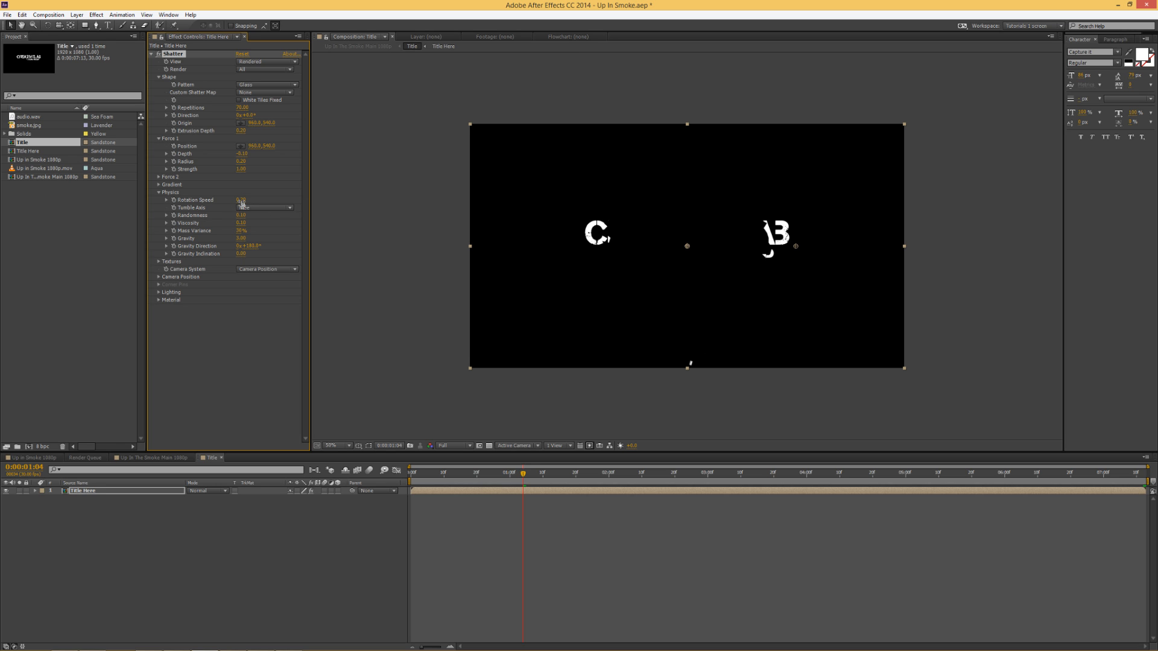
pyautogui.click(241, 200)
pyautogui.press('Return')
pyautogui.click(242, 216)
pyautogui.click(249, 215)
pyautogui.press('BackSpace')
pyautogui.write('7')
pyautogui.press('Return')
# Set the Shatter physics viscosity to 0.15 and the mass variance to 35%
pyautogui.click(242, 223)
pyautogui.write('0.15')
pyautogui.press('Return')
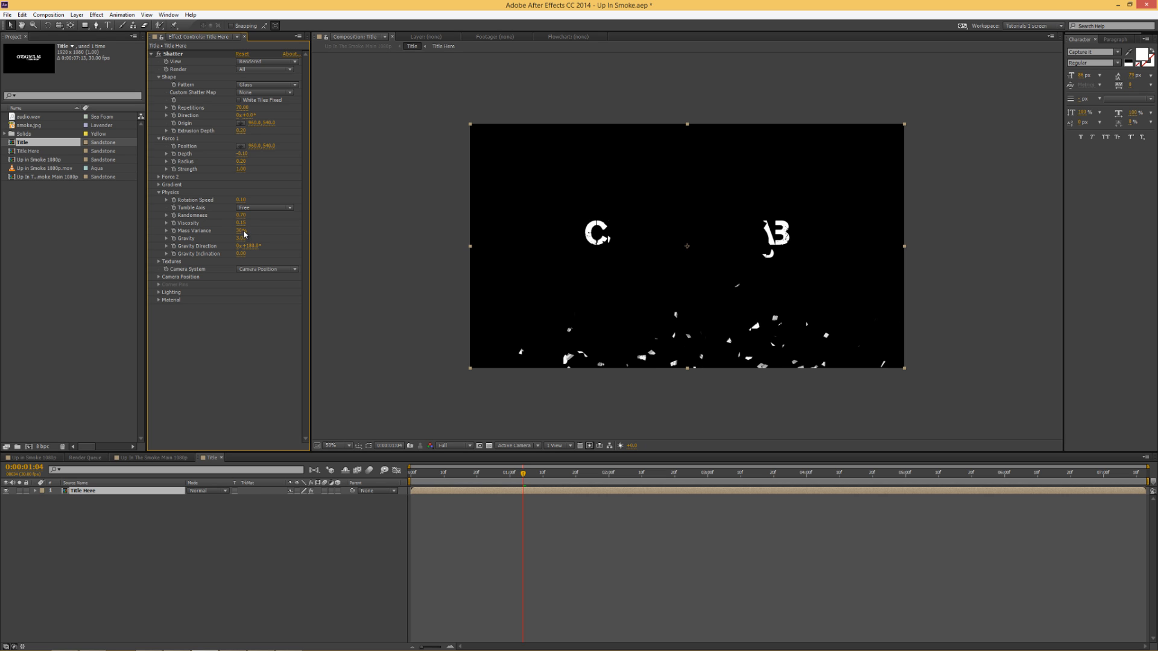
pyautogui.click(245, 230)
pyautogui.write('35')
pyautogui.press('Return')
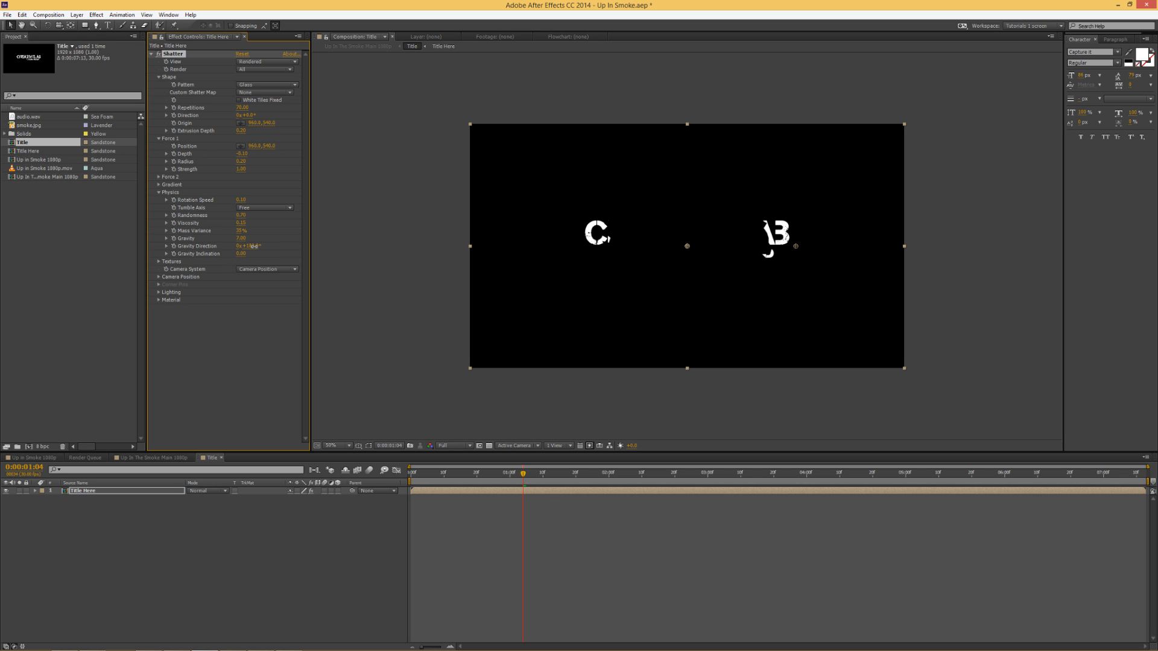
# Set Shatter's gravity direction to 40° and its gravity inclination to -70
pyautogui.click(252, 246)
pyautogui.write('40')
pyautogui.click(243, 254)
pyautogui.write('-780')
pyautogui.press('Return')
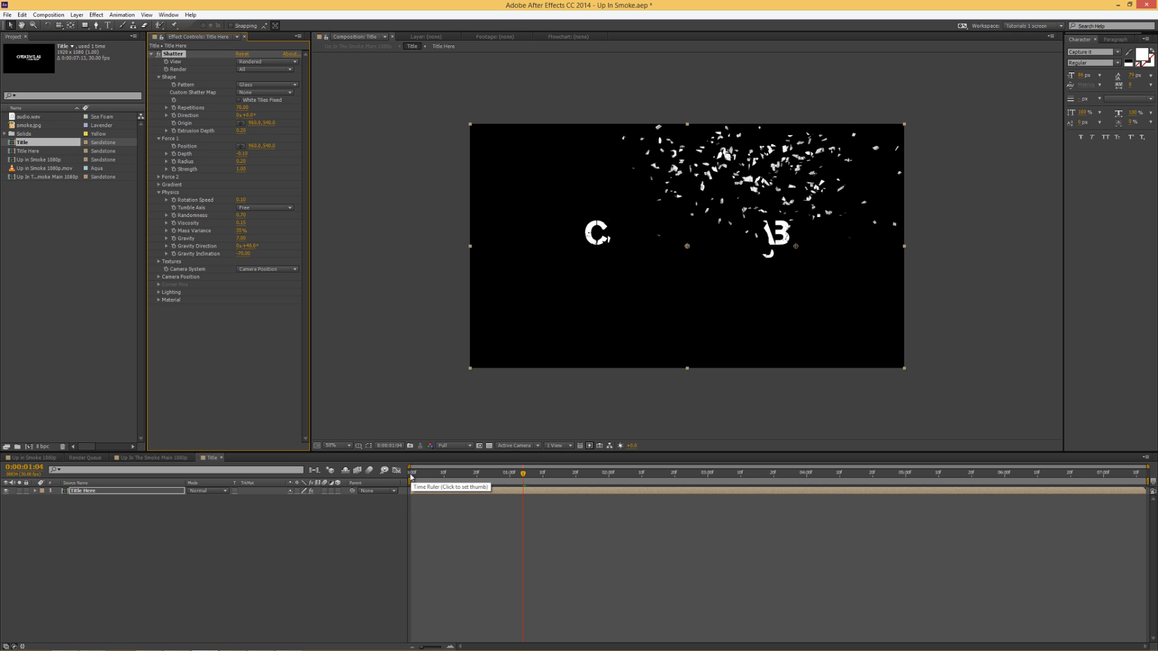
# Keyframe the Force 1 position from about 1524, 540 at 0 seconds to about 292, 540 at 4 seconds
pyautogui.click(409, 475)
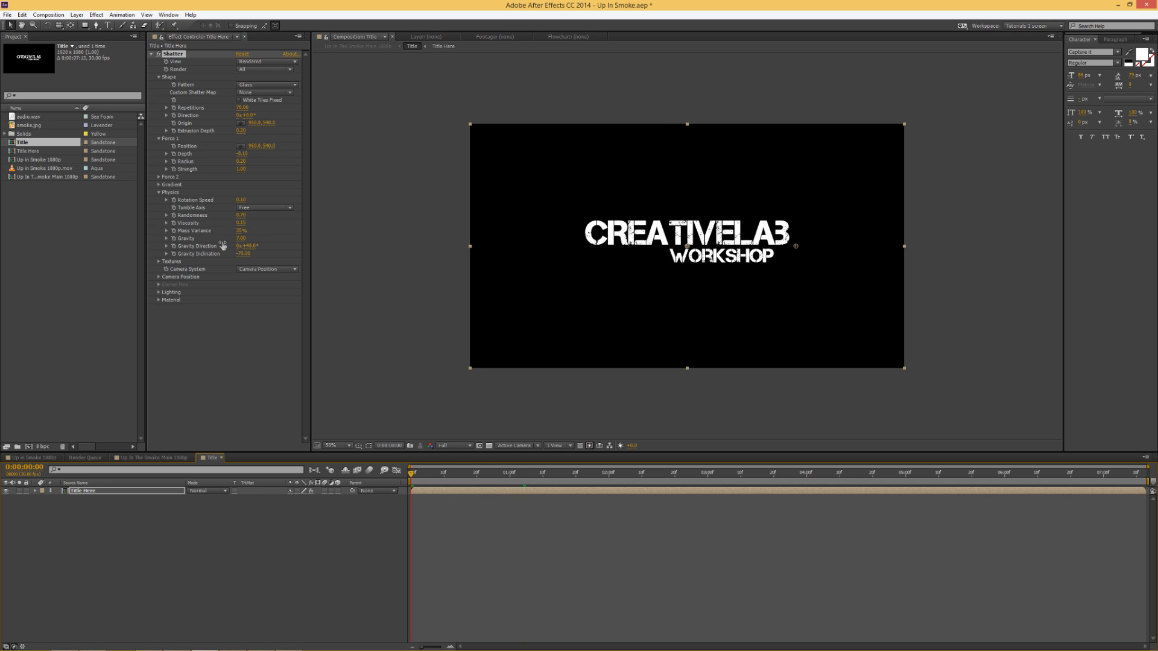
pyautogui.click(174, 147)
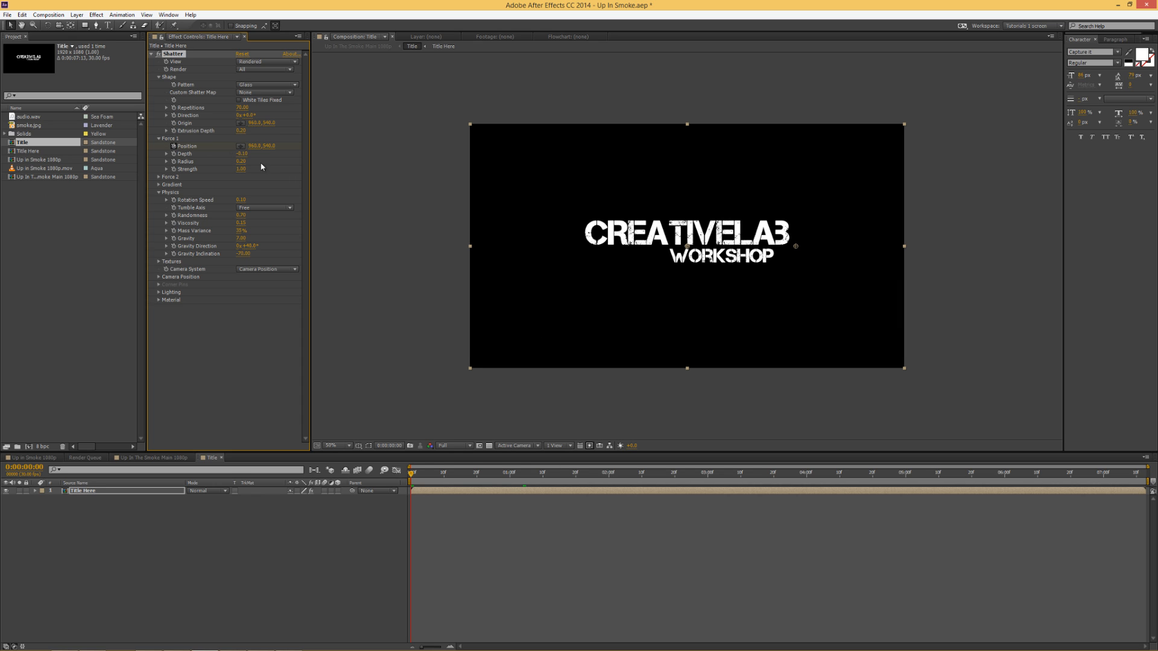
pyautogui.moveTo(254, 146); pyautogui.dragTo(308, 154)
pyautogui.click(806, 474)
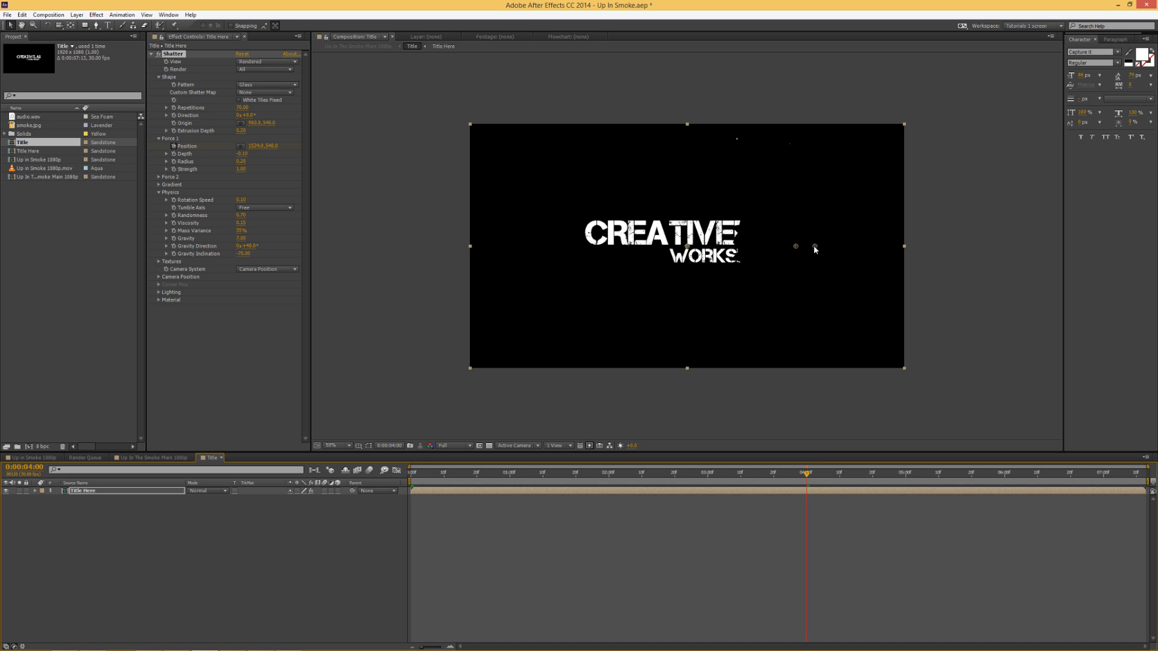
pyautogui.moveTo(814, 249); pyautogui.dragTo(536, 251)
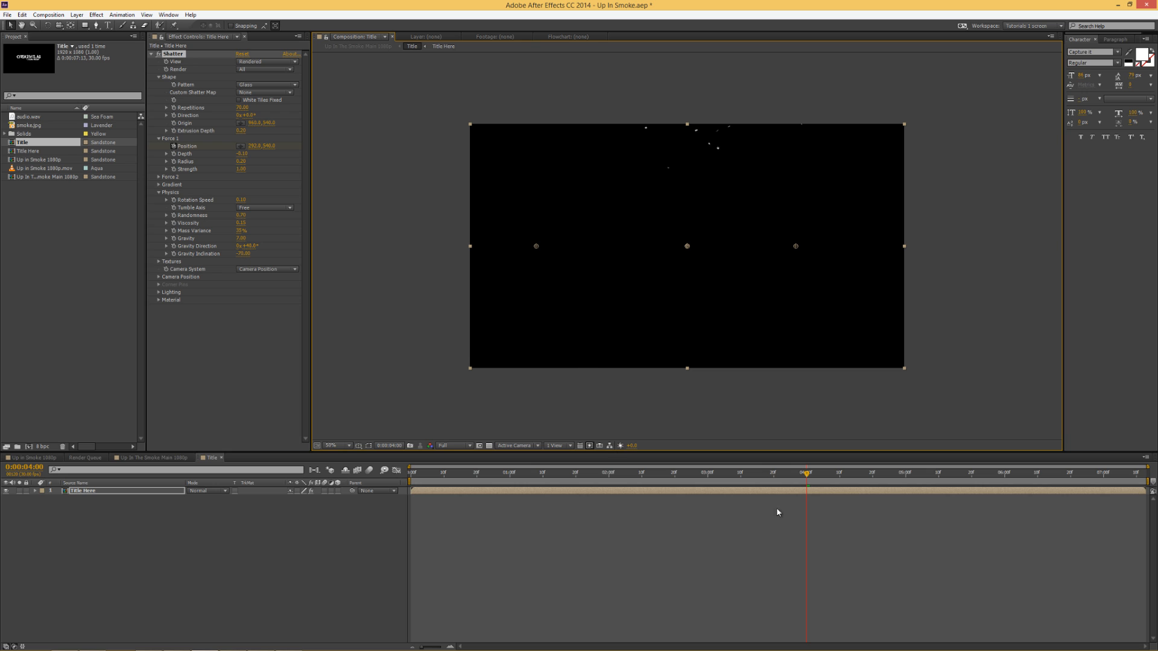
# End the work area at 4 seconds and preview the shatter animation at Quarter resolution
pyautogui.press('n')
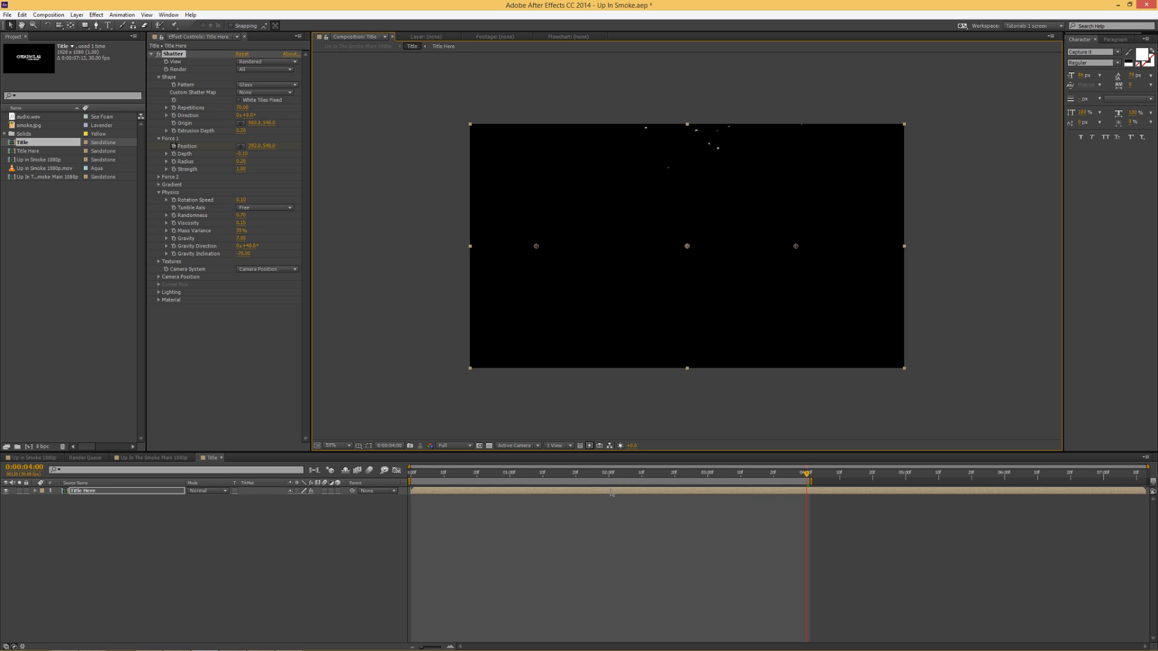
pyautogui.press('KP_0')
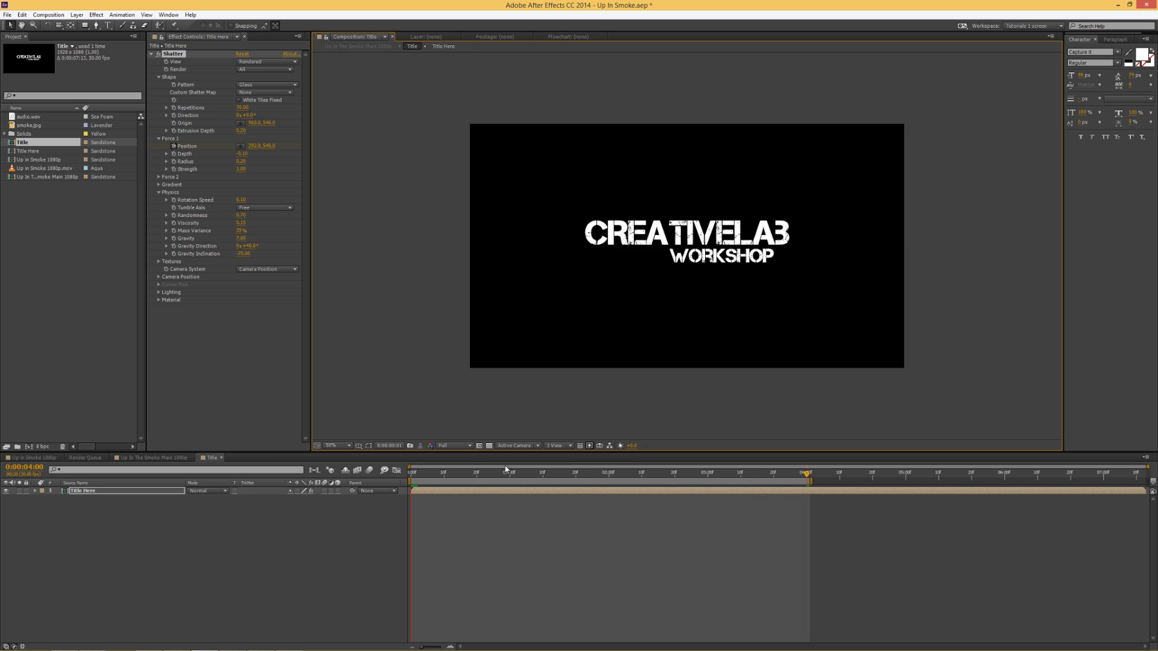
pyautogui.click(463, 447)
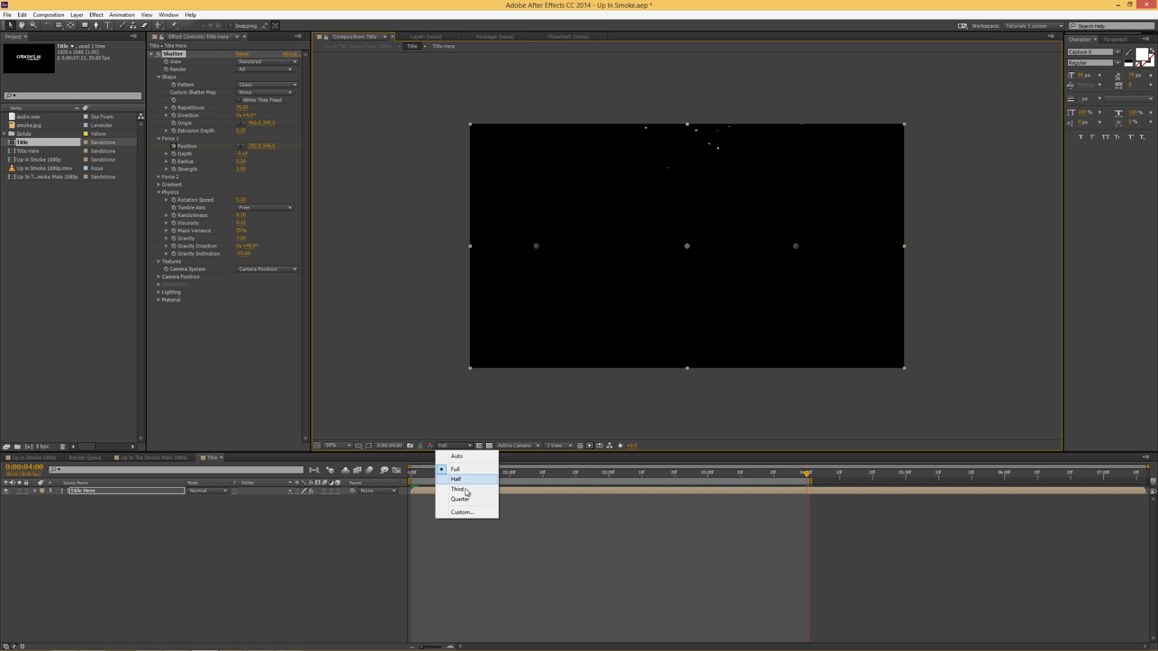
pyautogui.click(469, 500)
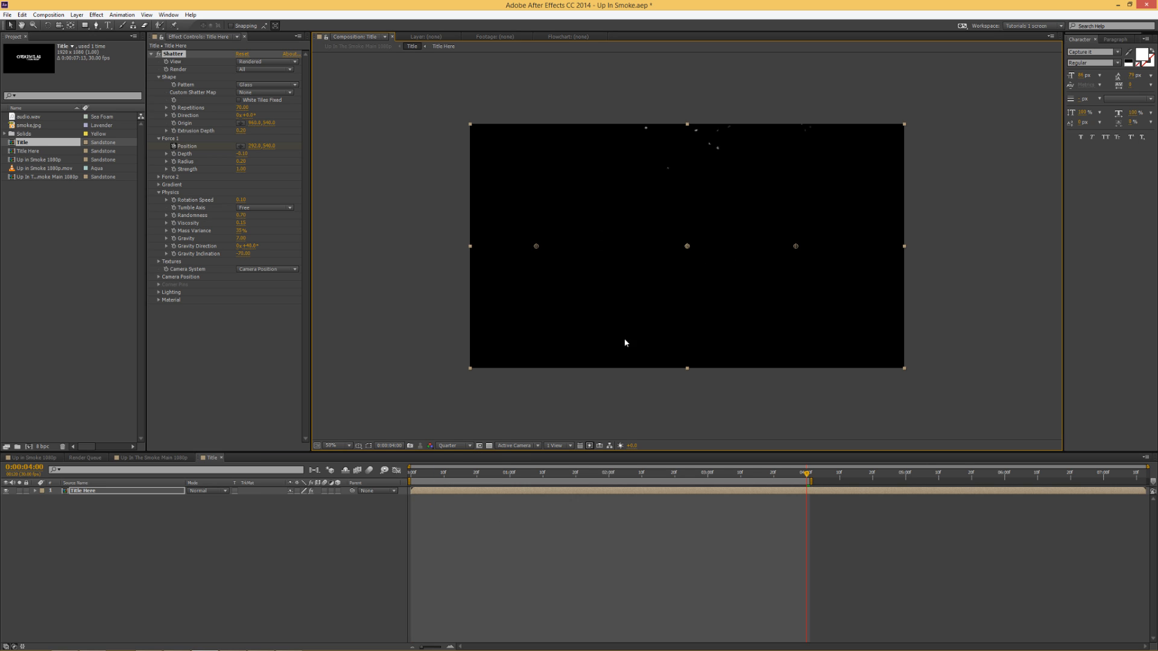
pyautogui.press('KP_0')
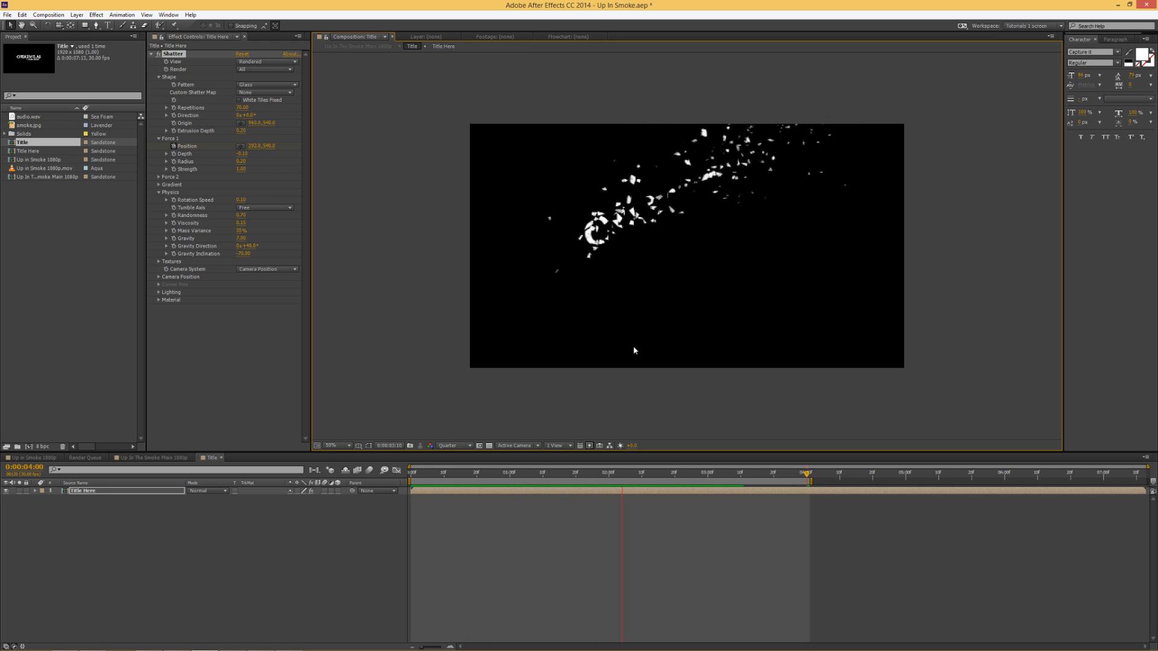
pyautogui.press('space')
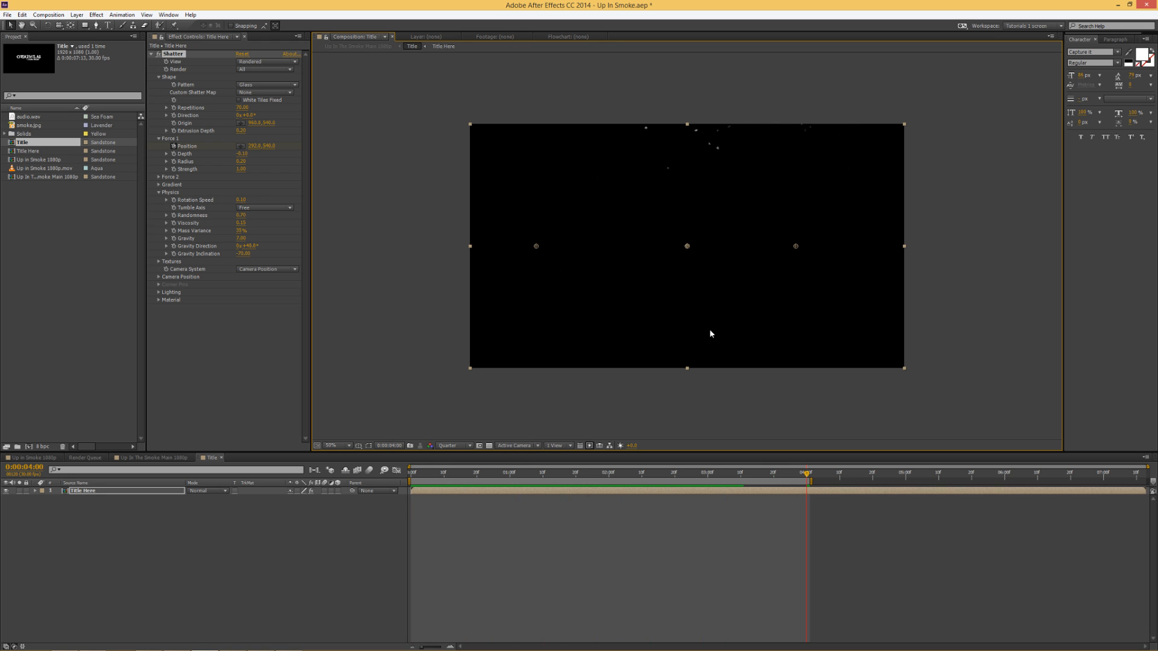
# Save the project and set the current time to 0:00:00:23
pyautogui.hotkey('ctrl', 's')
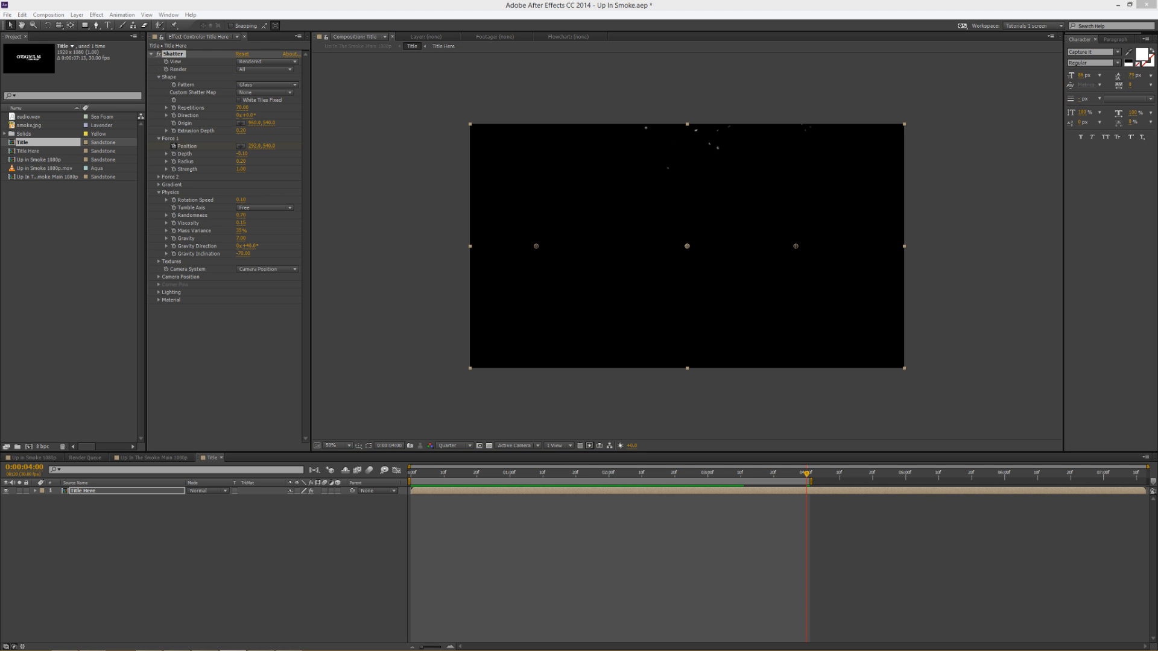
pyautogui.moveTo(491, 474); pyautogui.dragTo(487, 518)
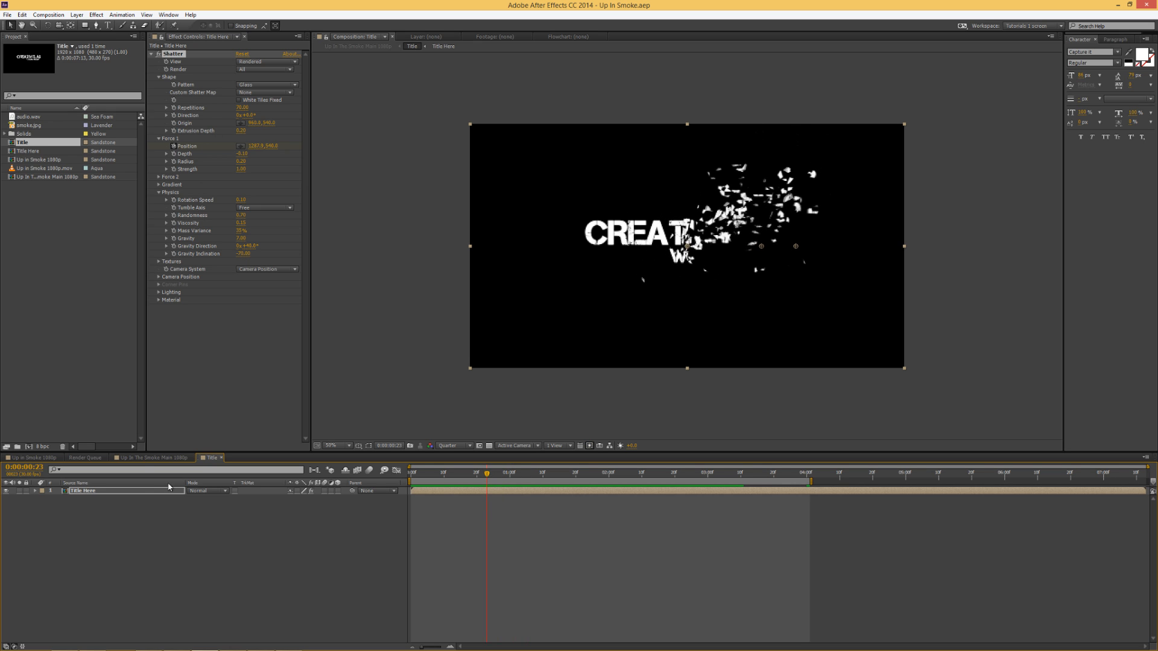
# Close the Up in Smoke 1080p composition's timeline and switch to the Up In The Smoke Main 1080p composition
pyautogui.click(31, 460)
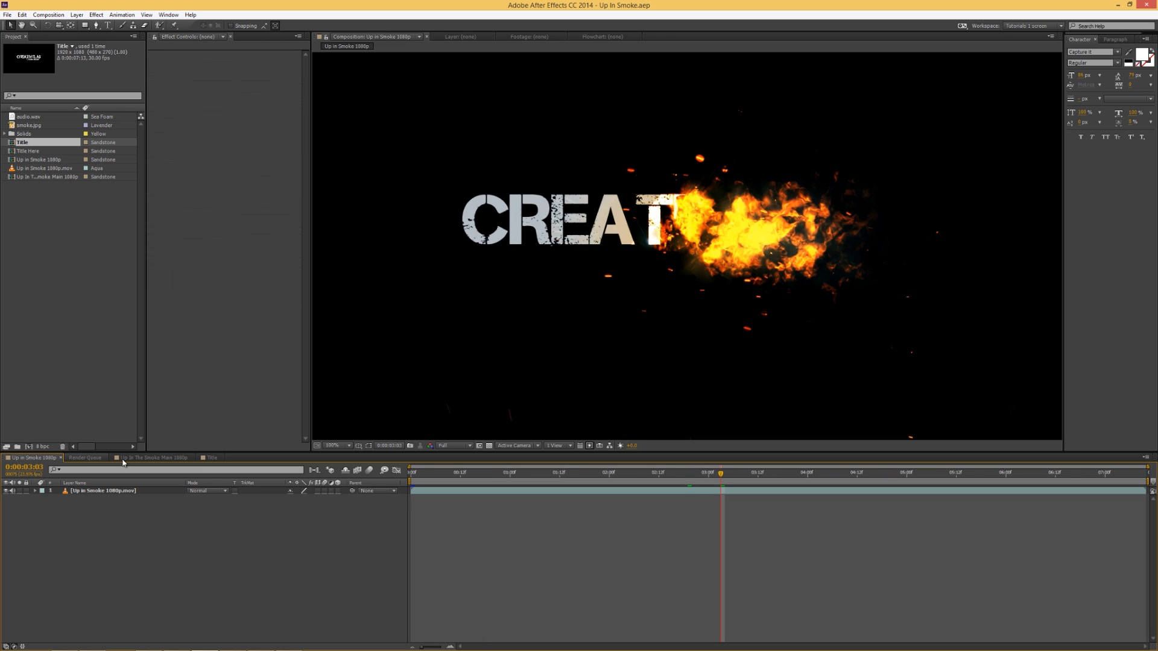
pyautogui.click(125, 462)
pyautogui.click(46, 458)
pyautogui.click(60, 457)
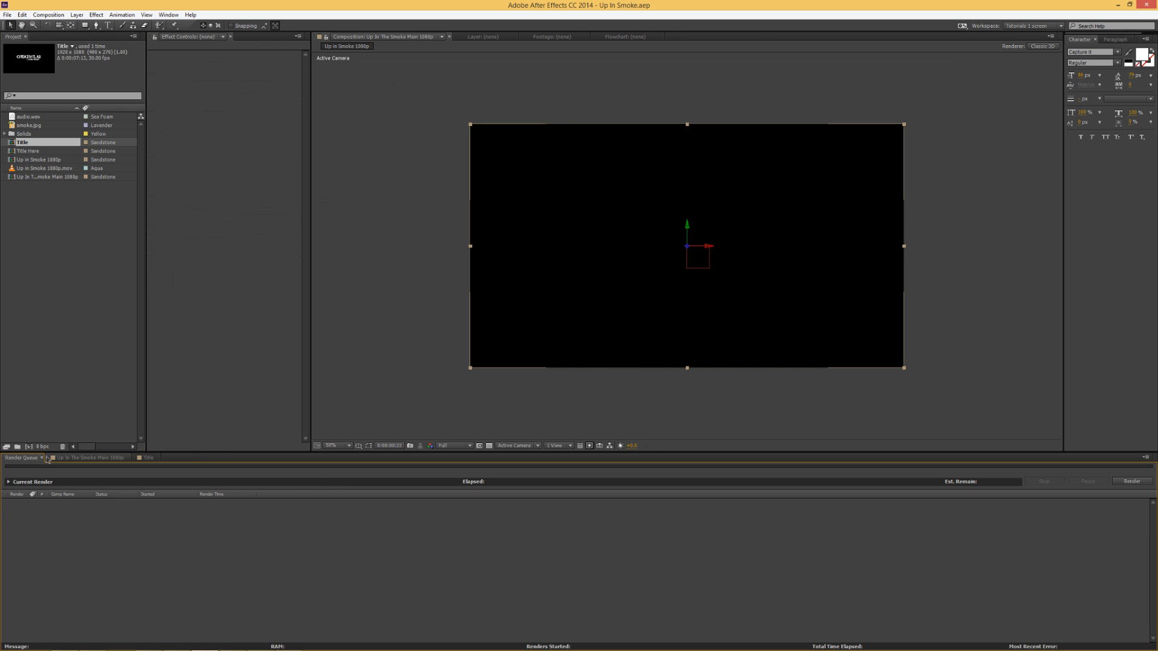
pyautogui.click(66, 460)
# Reveal the Title layer's source composition in the project, duplicate it and rename the copy Fire
pyautogui.rightClick(76, 516)
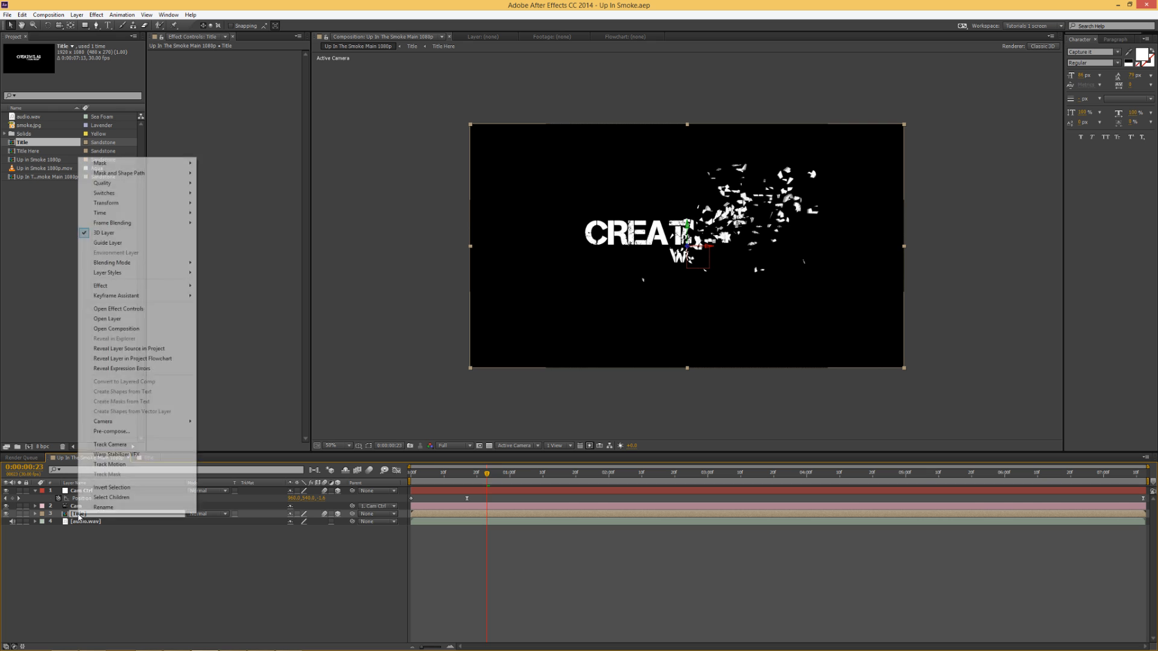
pyautogui.click(129, 349)
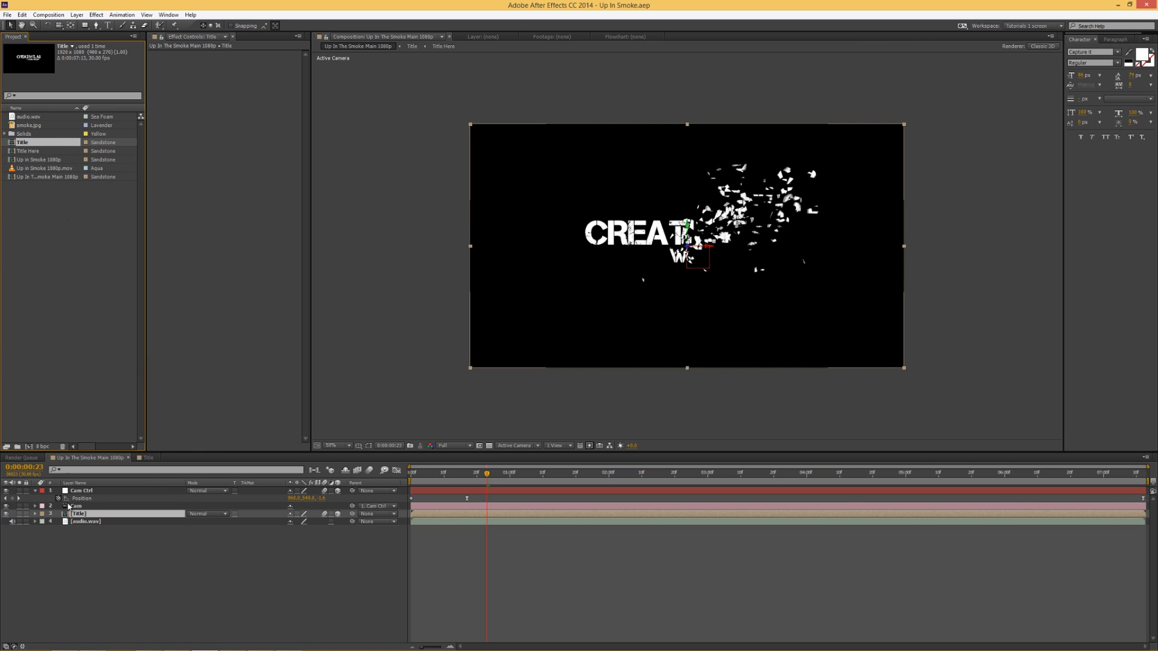
pyautogui.rightClick(76, 515)
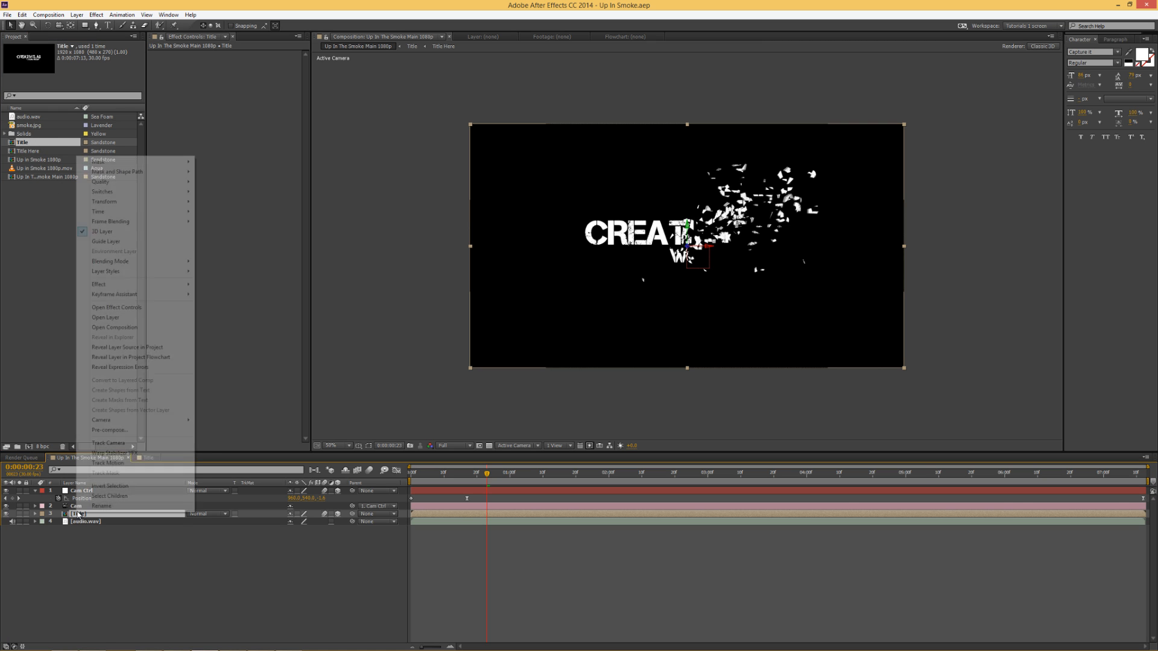
pyautogui.click(106, 349)
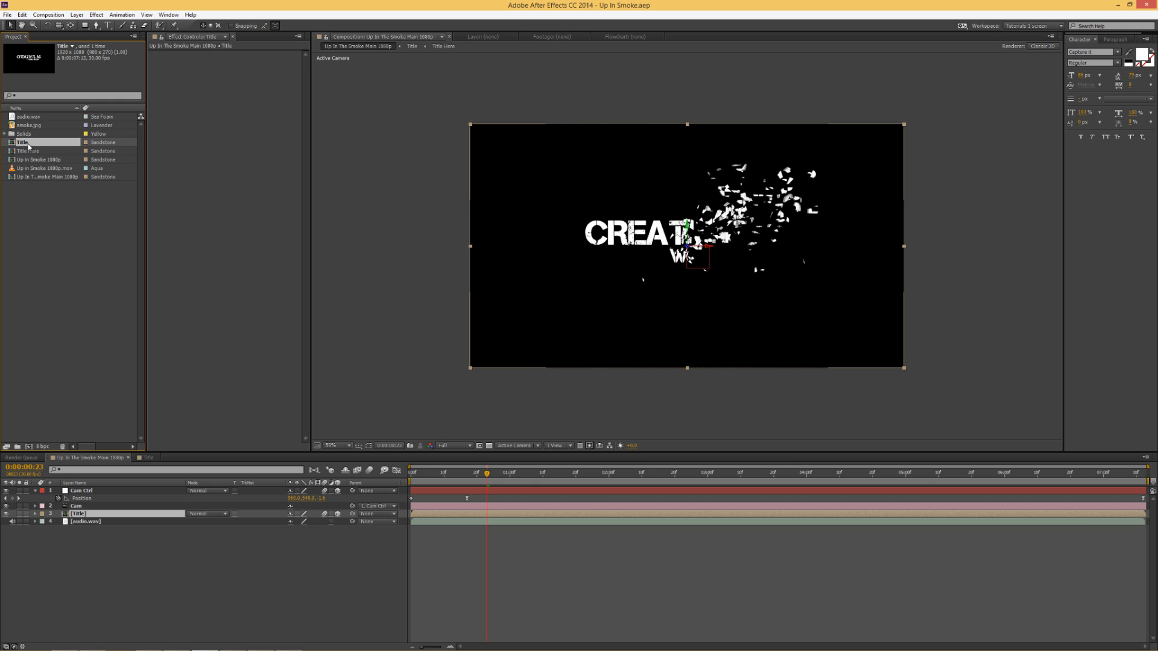
pyautogui.hotkey('ctrl', 'd')
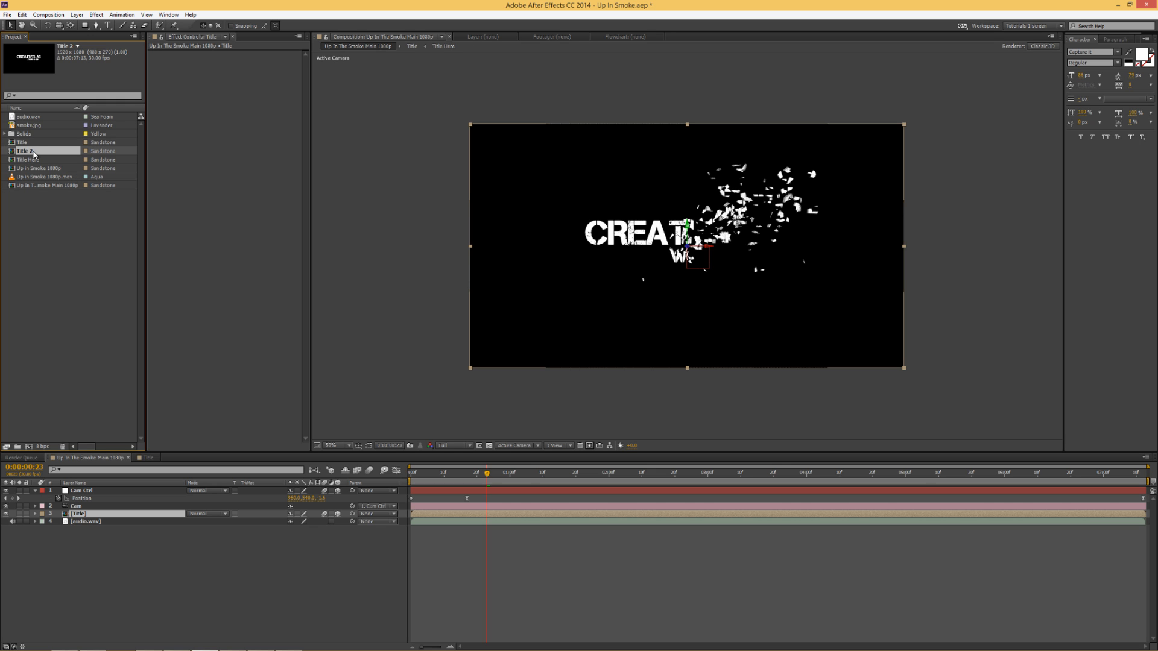
pyautogui.press('Return')
pyautogui.write('Fire')
pyautogui.press('Return')
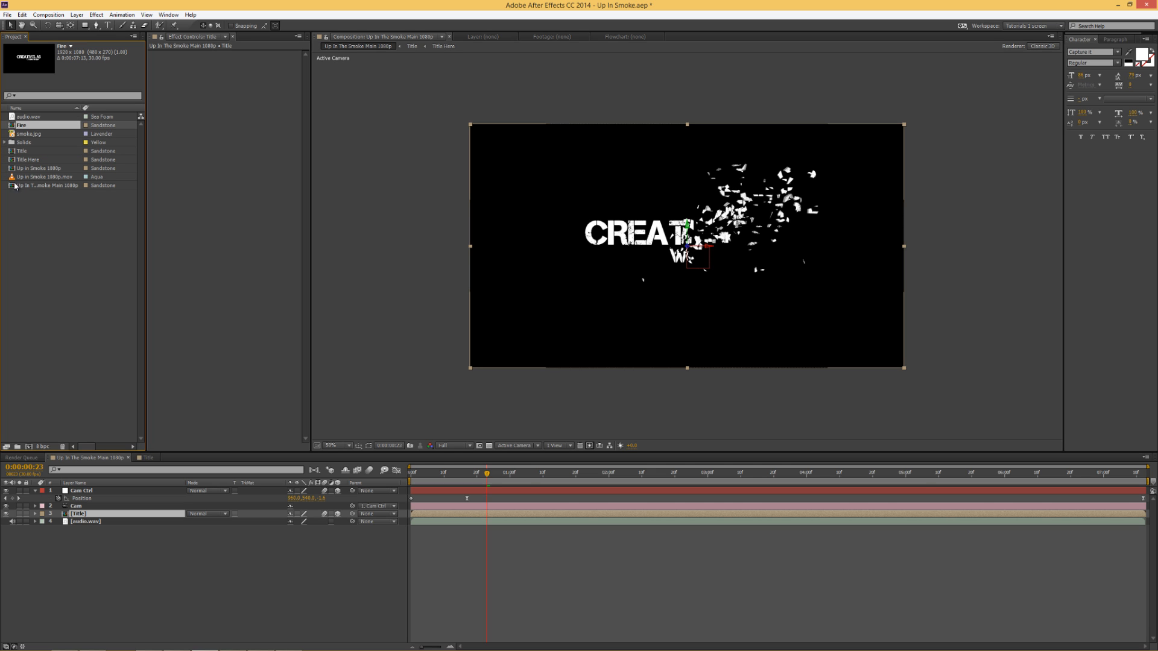
# Open the Title composition and the Fire composition in their own timelines
pyautogui.click(23, 151)
pyautogui.doubleClick(23, 151)
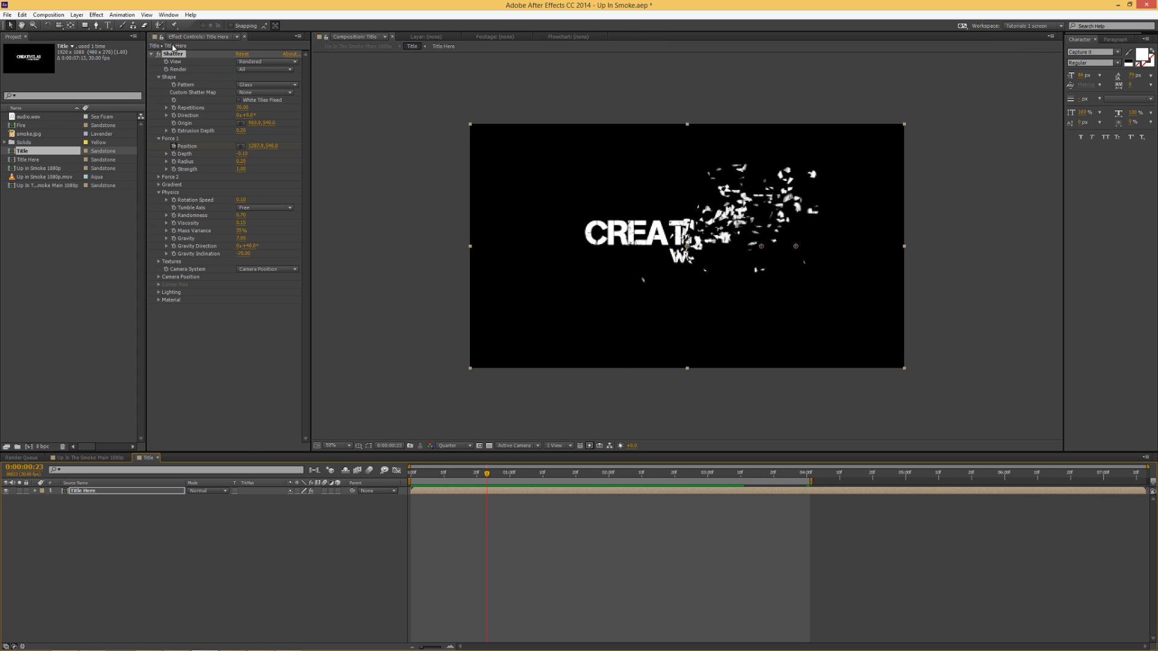
pyautogui.click(13, 127)
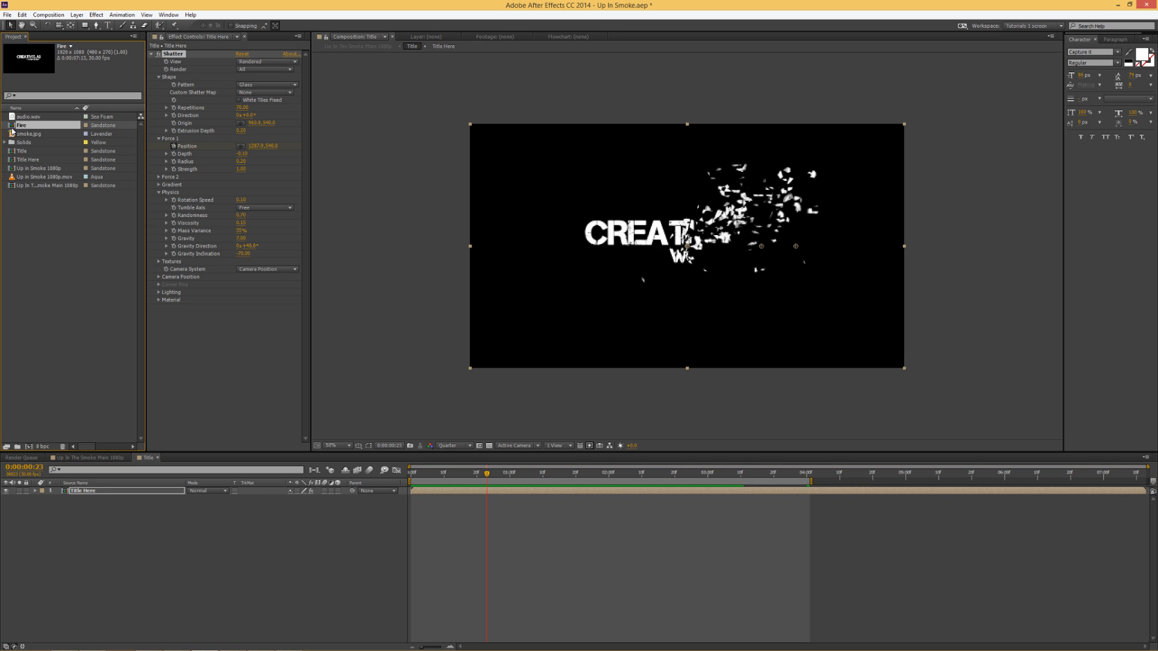
pyautogui.doubleClick(21, 125)
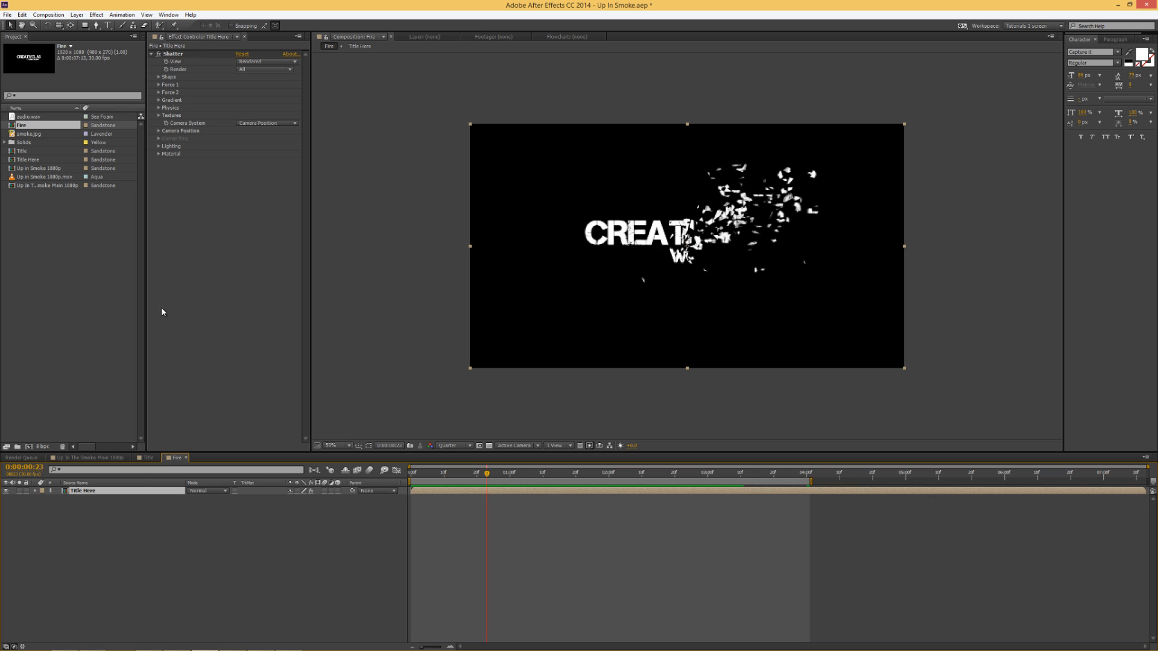
# In the Title composition, set Shatter's Render option to Layer on the Title Here layer
pyautogui.click(147, 458)
pyautogui.click(133, 491)
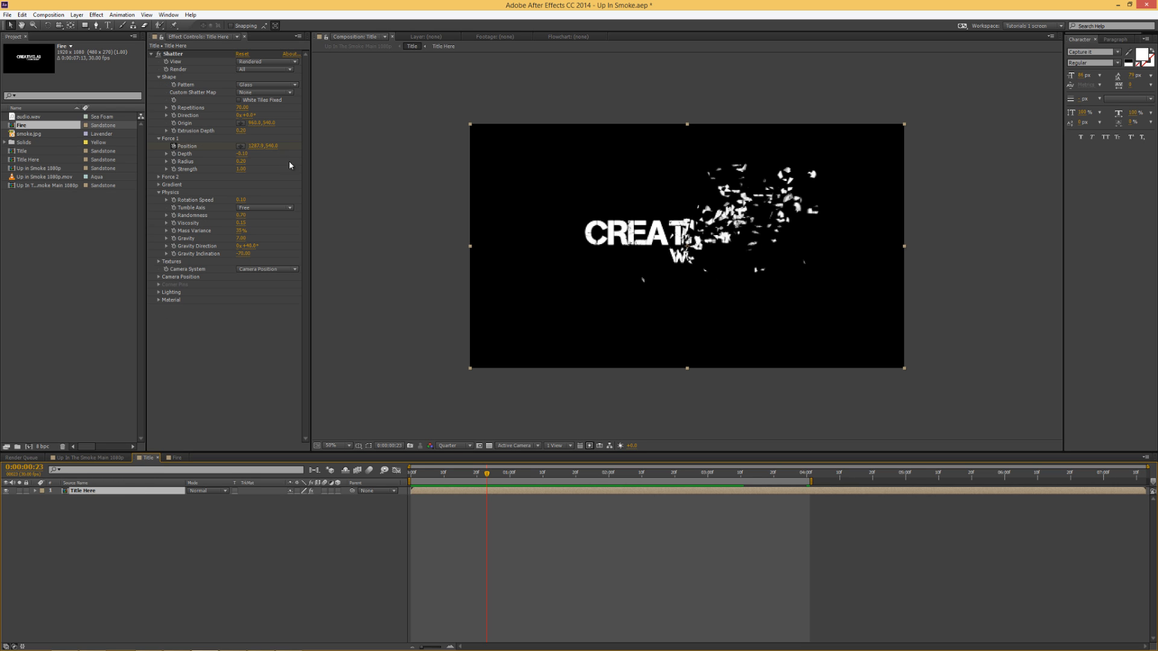
pyautogui.click(251, 65)
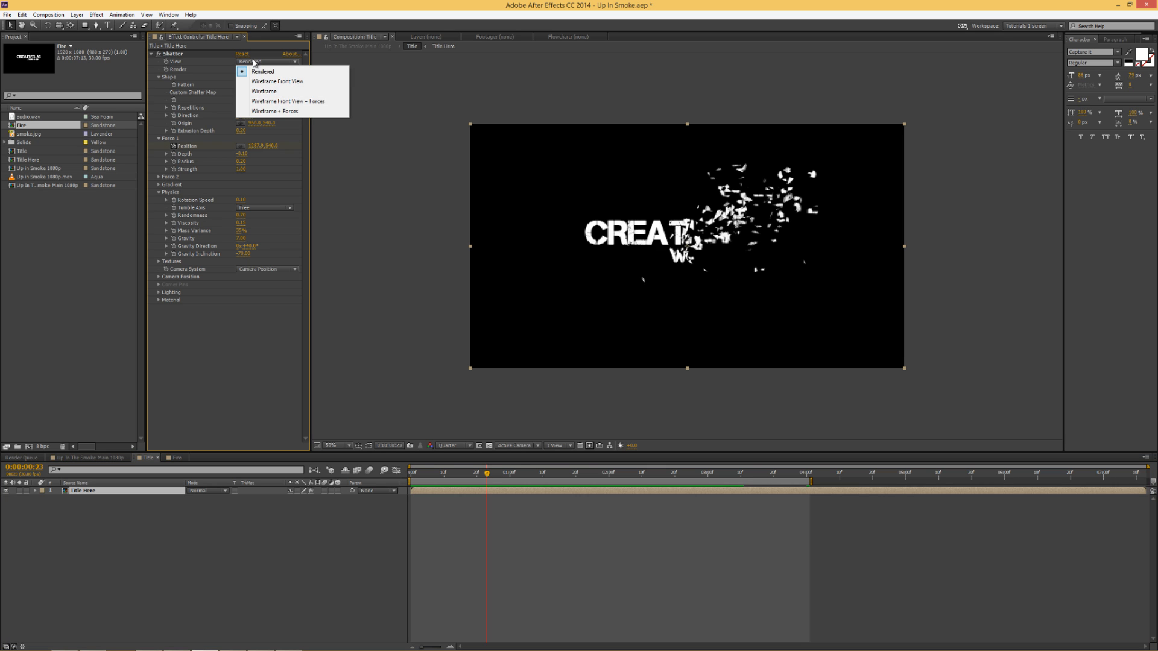
pyautogui.click(241, 71)
pyautogui.click(247, 70)
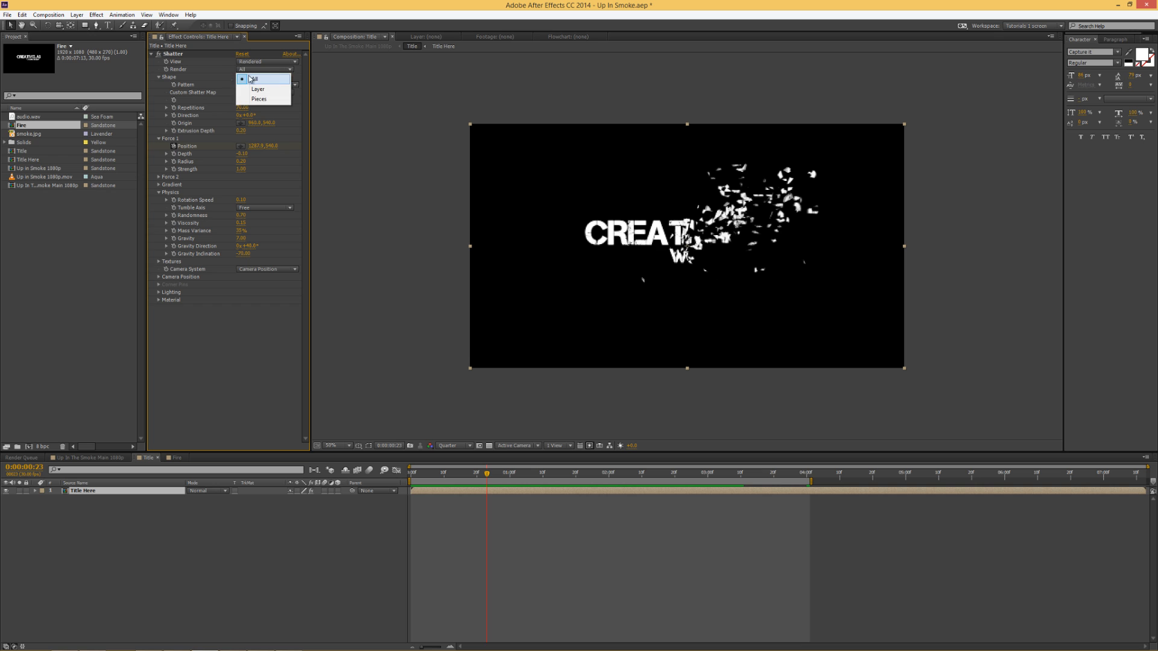
pyautogui.click(188, 74)
pyautogui.click(255, 70)
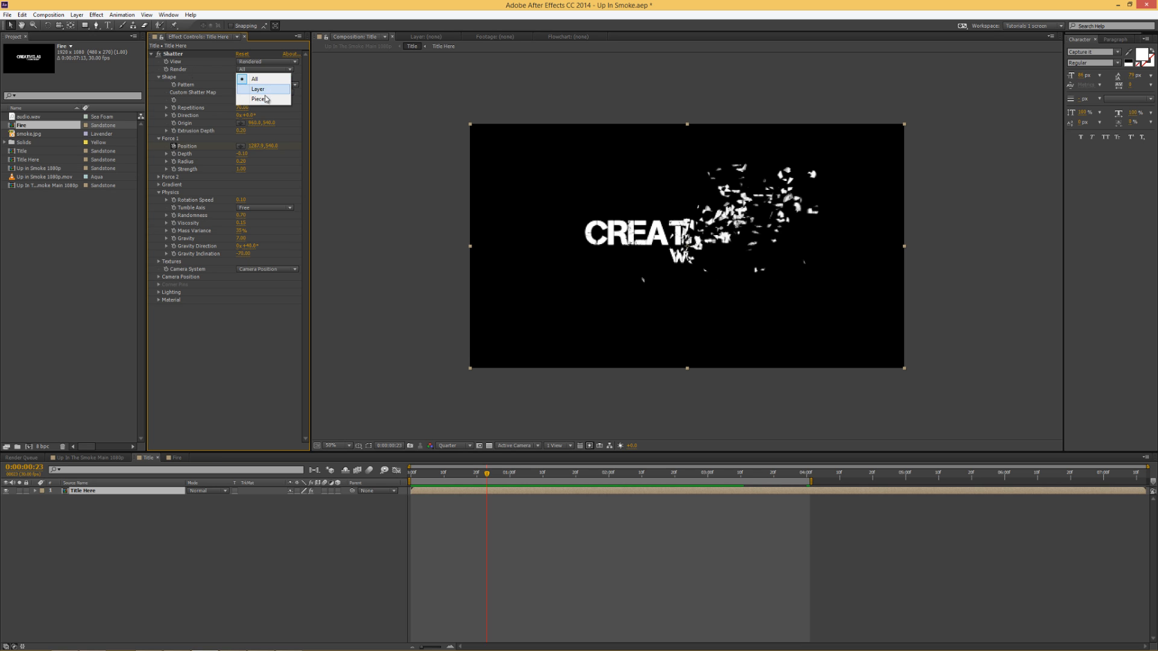
pyautogui.click(264, 99)
pyautogui.click(265, 69)
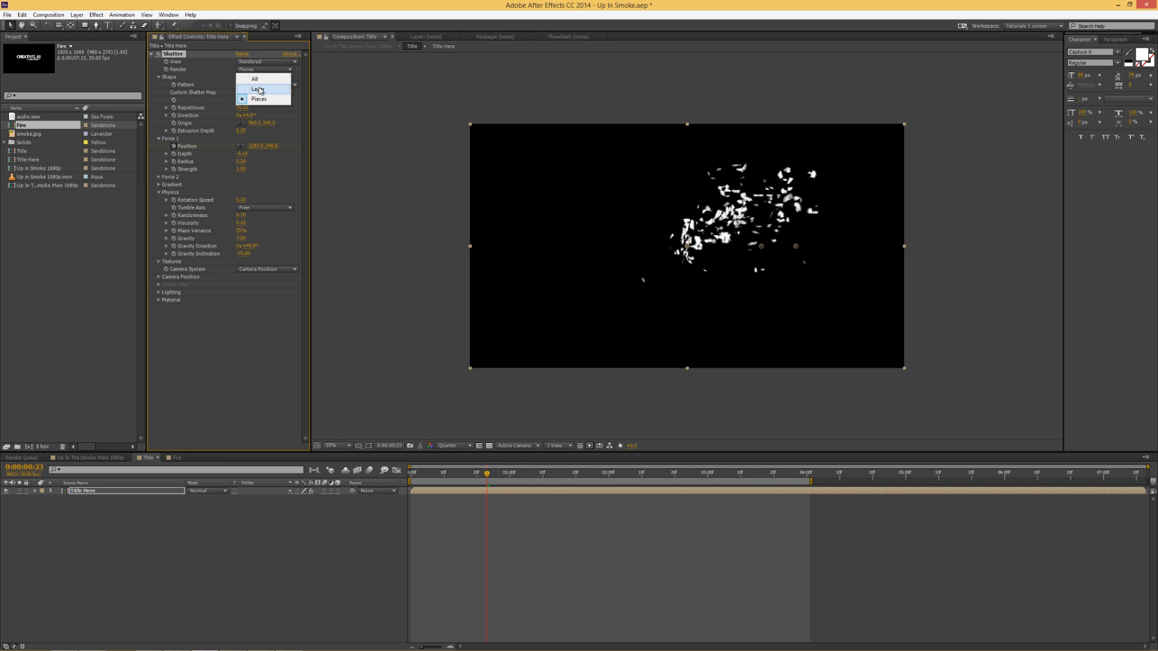
pyautogui.click(258, 89)
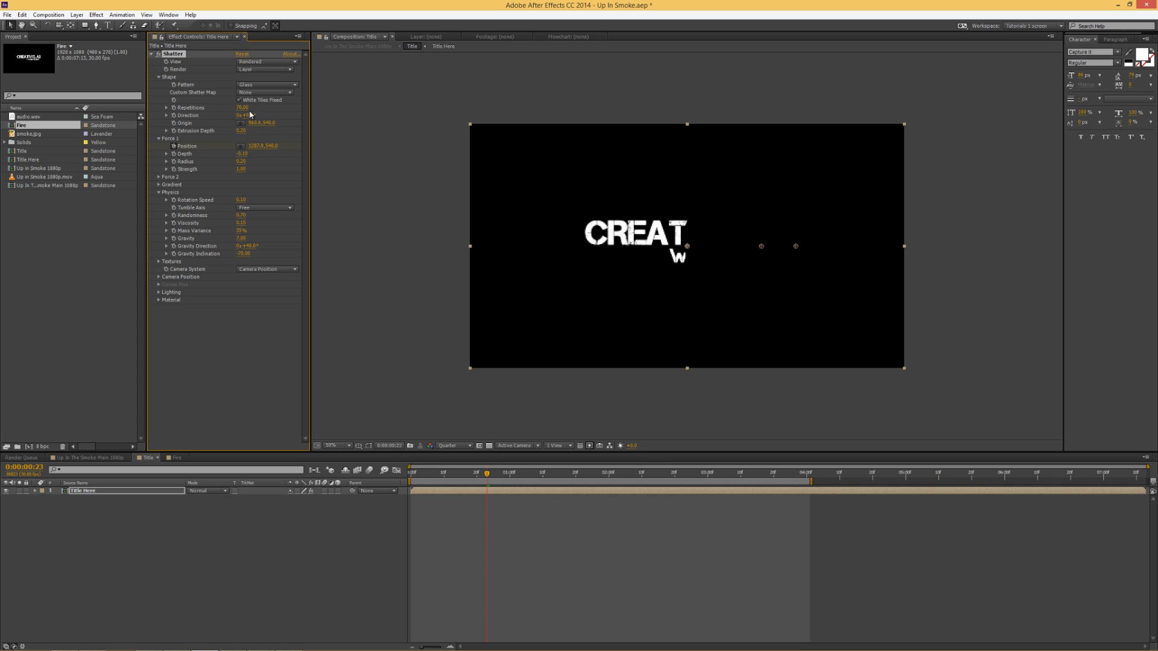
# Set Shatter's Repetitions to 100 on the Title Here layer and check the shards at Half preview resolution
pyautogui.click(241, 108)
pyautogui.press('Return')
pyautogui.moveTo(487, 474); pyautogui.dragTo(504, 477)
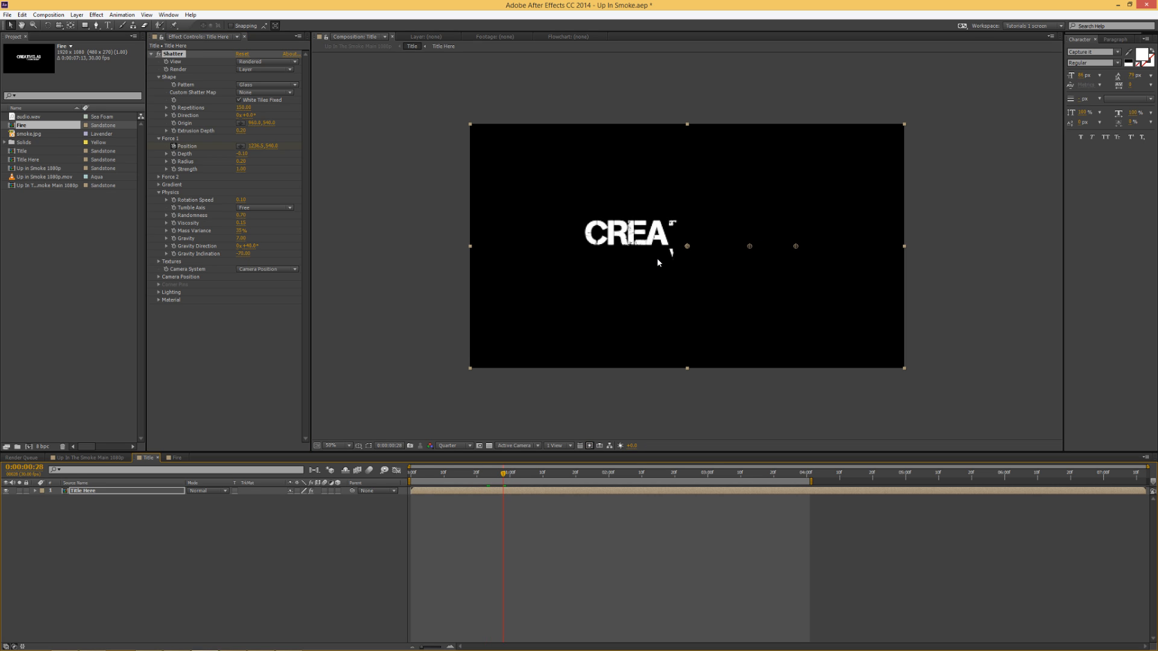
pyautogui.scroll(1, 656, 258)
pyautogui.click(456, 446)
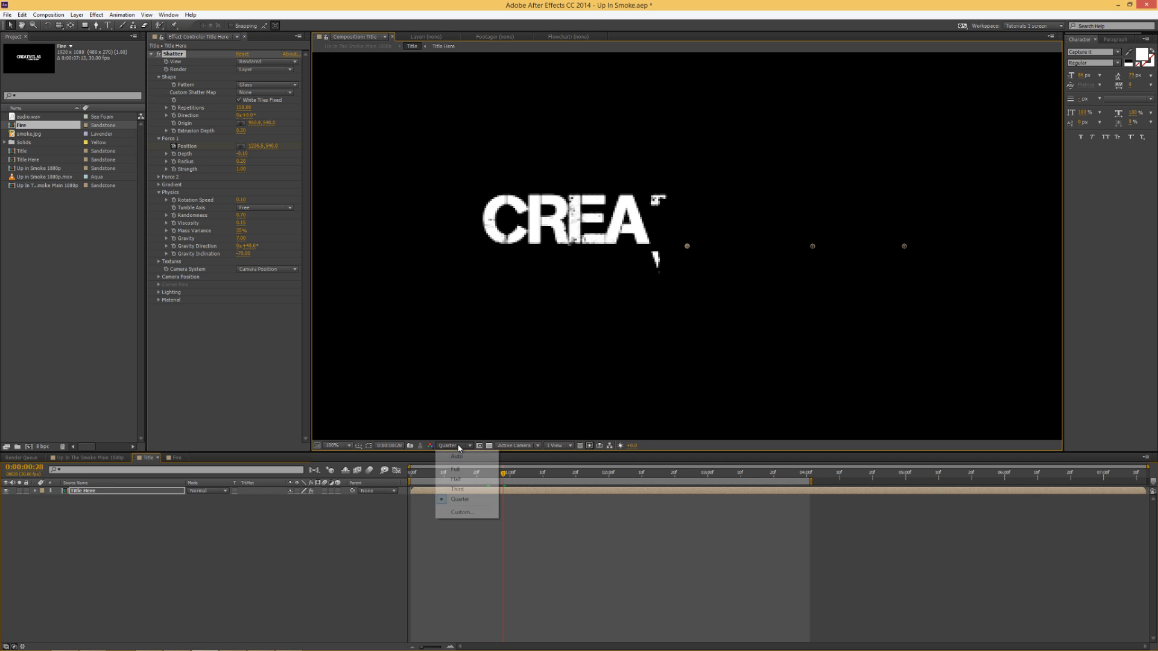
pyautogui.click(455, 479)
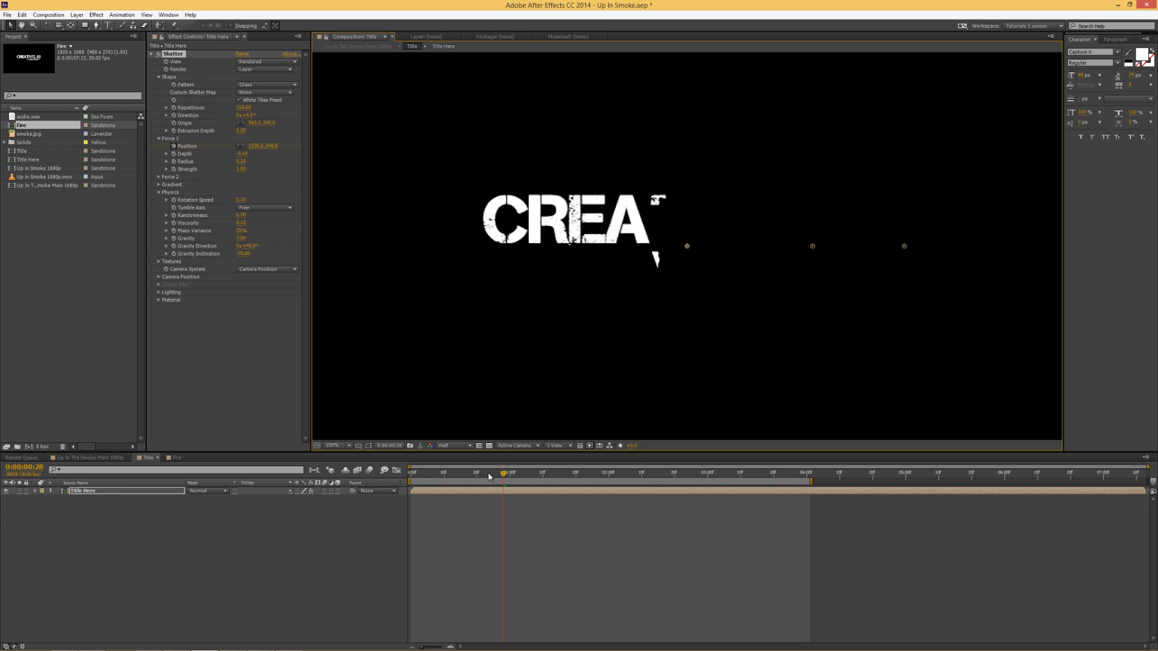
pyautogui.moveTo(490, 474); pyautogui.dragTo(492, 472)
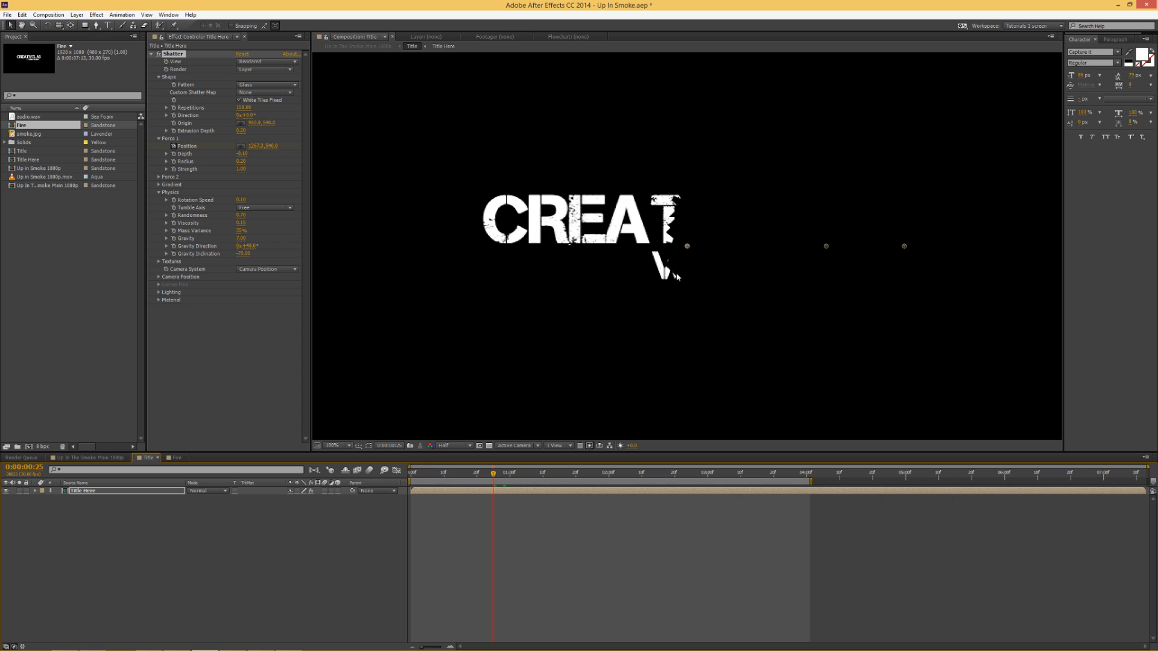
# Try Shatter Repetitions of 70 on the Title Here layer, and return the value to 100
pyautogui.click(244, 107)
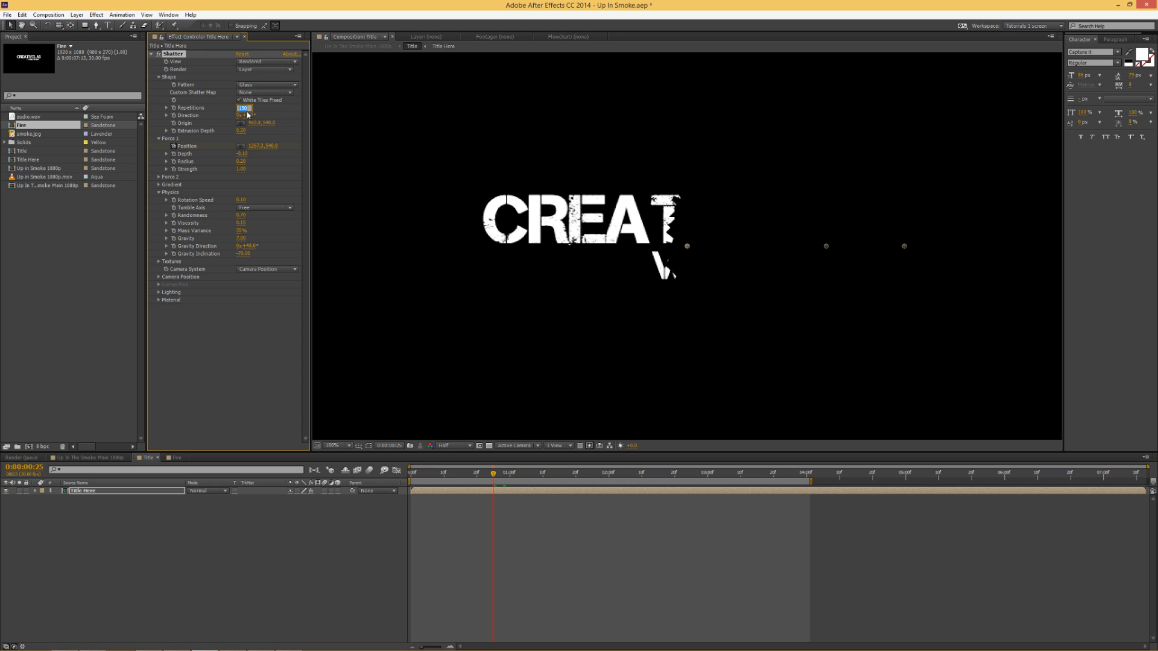
pyautogui.write('70')
pyautogui.press('Return')
pyautogui.click(244, 108)
pyautogui.write('0')
pyautogui.press('Return')
pyautogui.click(122, 504)
pyautogui.click(109, 492)
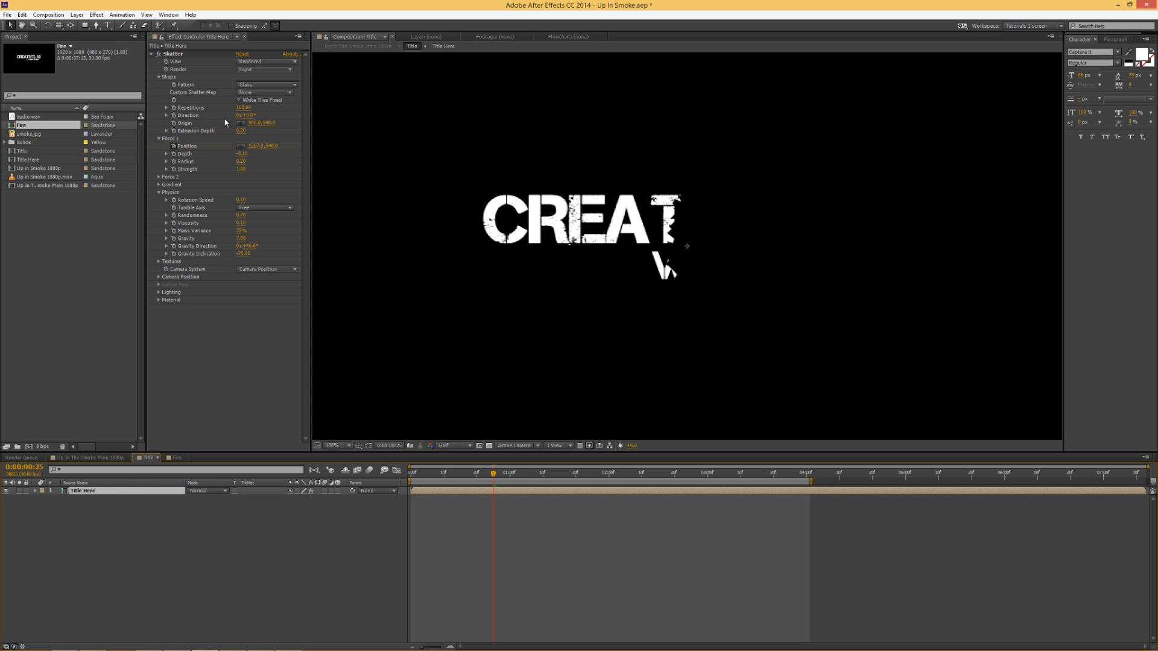
# In the Fire composition, set Shatter's Render option to Pieces on the Title Here layer and preview the flying pieces
pyautogui.click(176, 457)
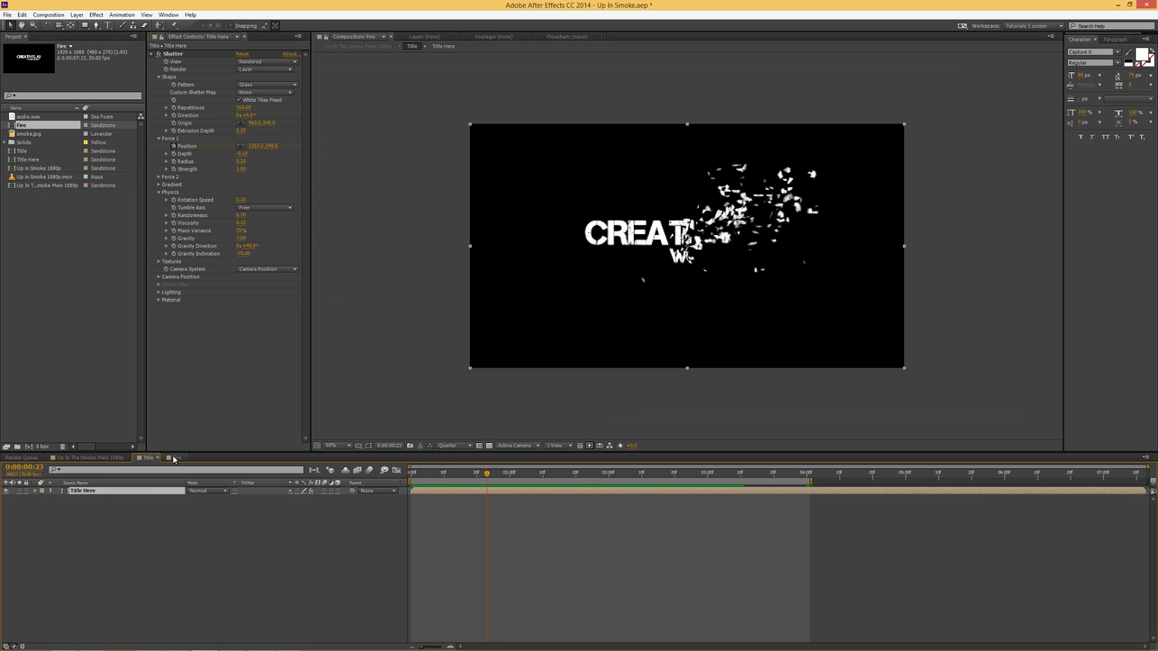
pyautogui.scroll(1, 702, 211)
pyautogui.scroll(-1, 738, 226)
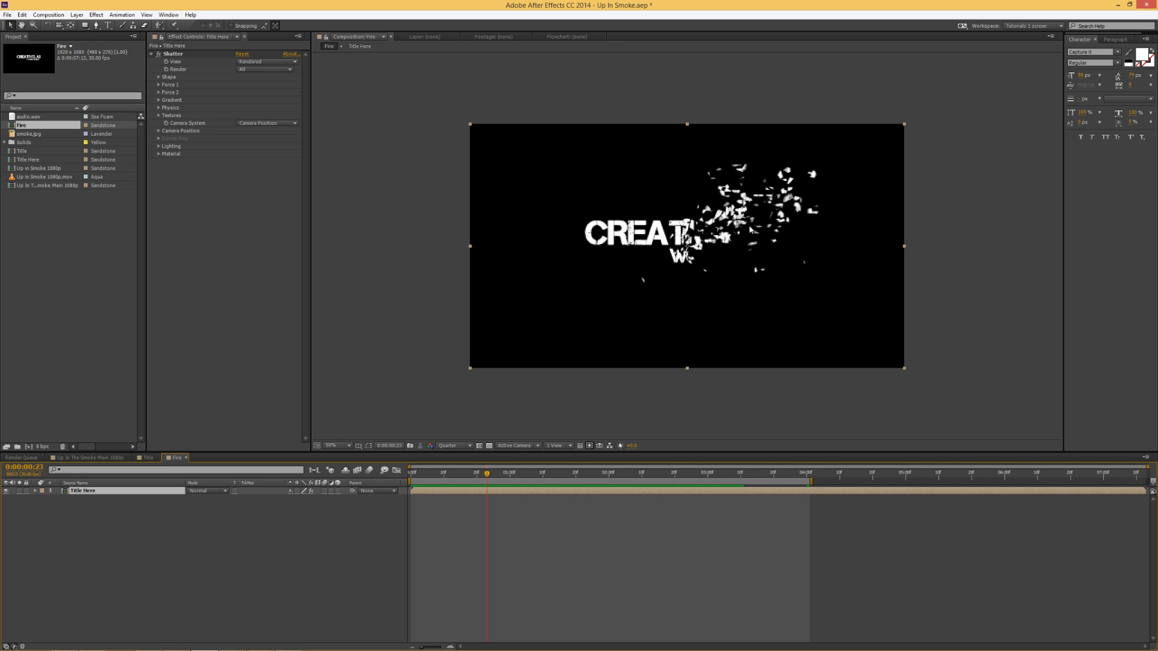
pyautogui.moveTo(441, 474); pyautogui.dragTo(467, 482)
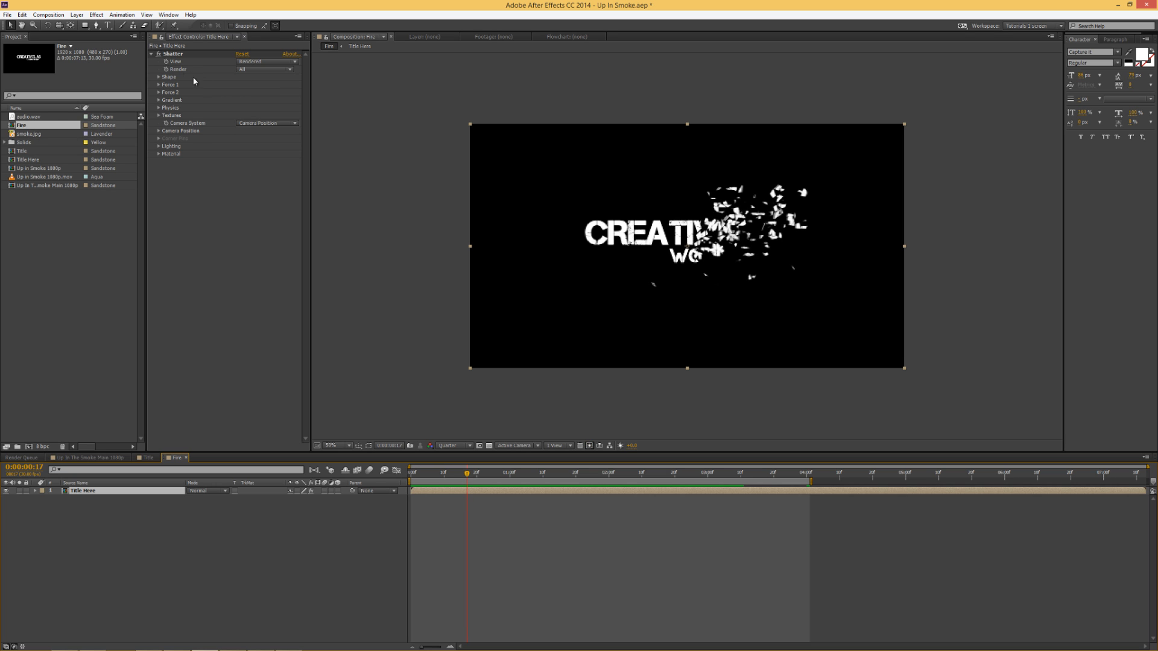
pyautogui.click(254, 70)
pyautogui.click(258, 99)
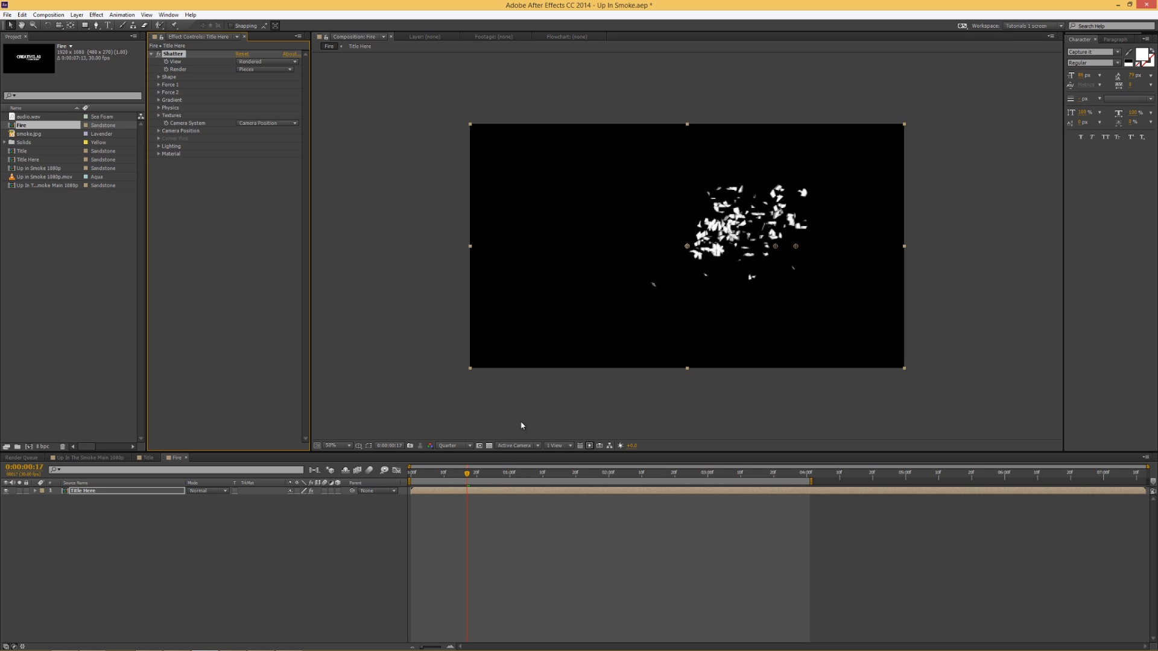
pyautogui.moveTo(468, 480)
pyautogui.mouseDown()
pyautogui.moveTo(416, 479)
pyautogui.moveTo(490, 481)
pyautogui.mouseUp()
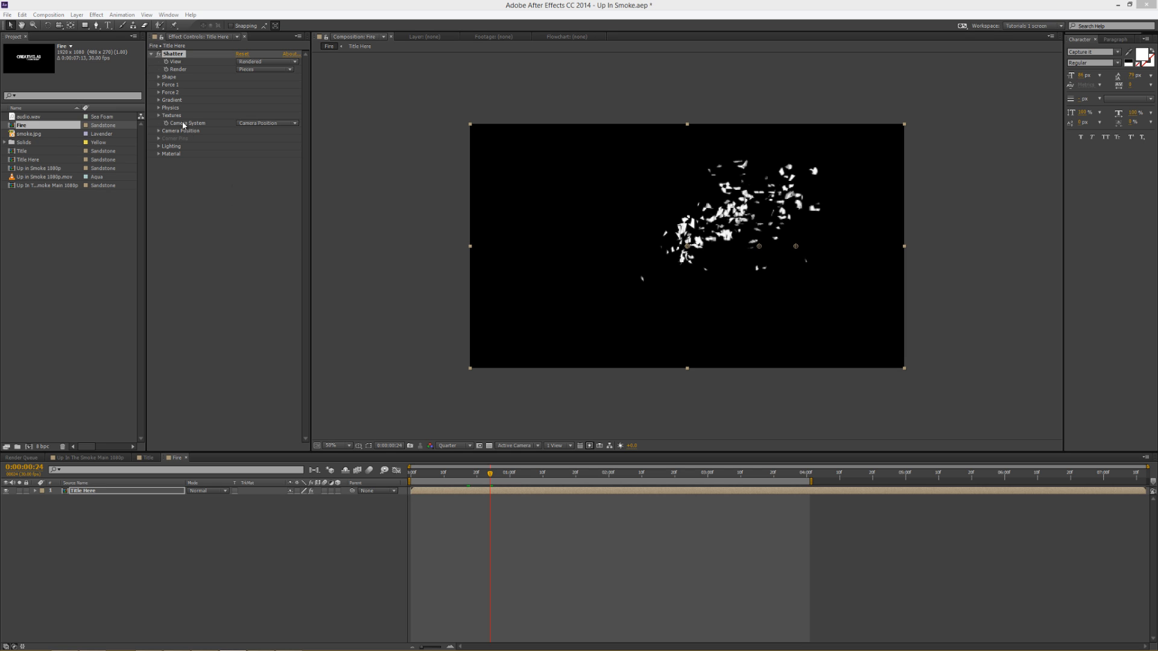
# Pre-compose the Fire composition's Title Here layer as Shatter, moving all attributes into the new composition
pyautogui.click(172, 55)
pyautogui.click(92, 492)
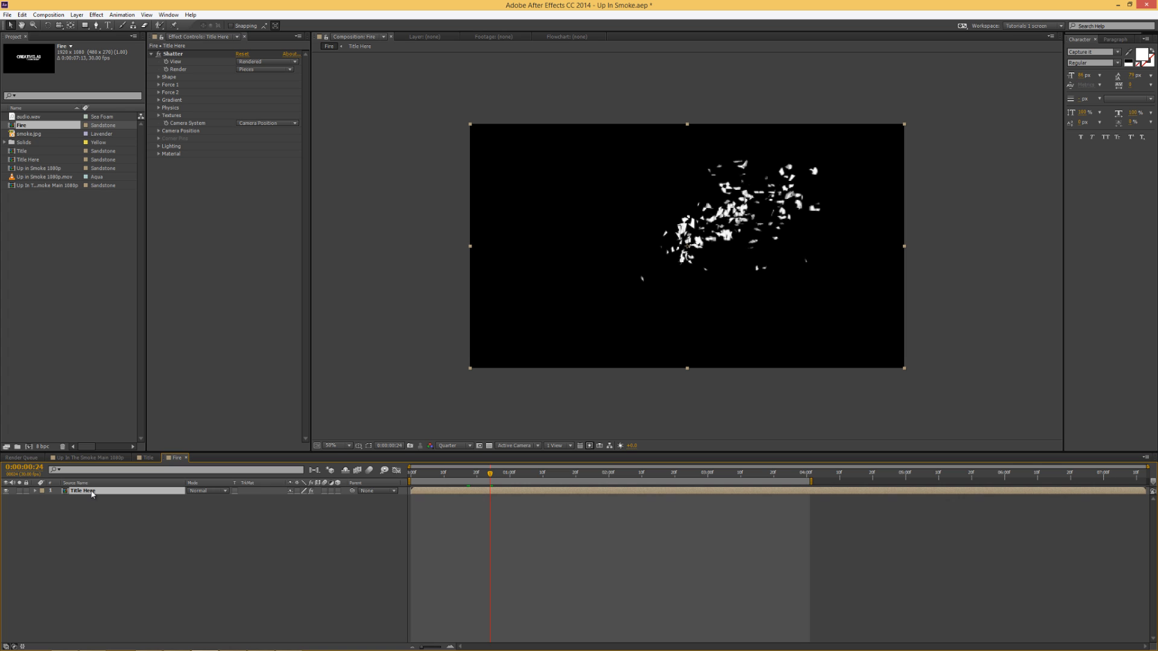
pyautogui.hotkey('ctrl', 'shift', 'c')
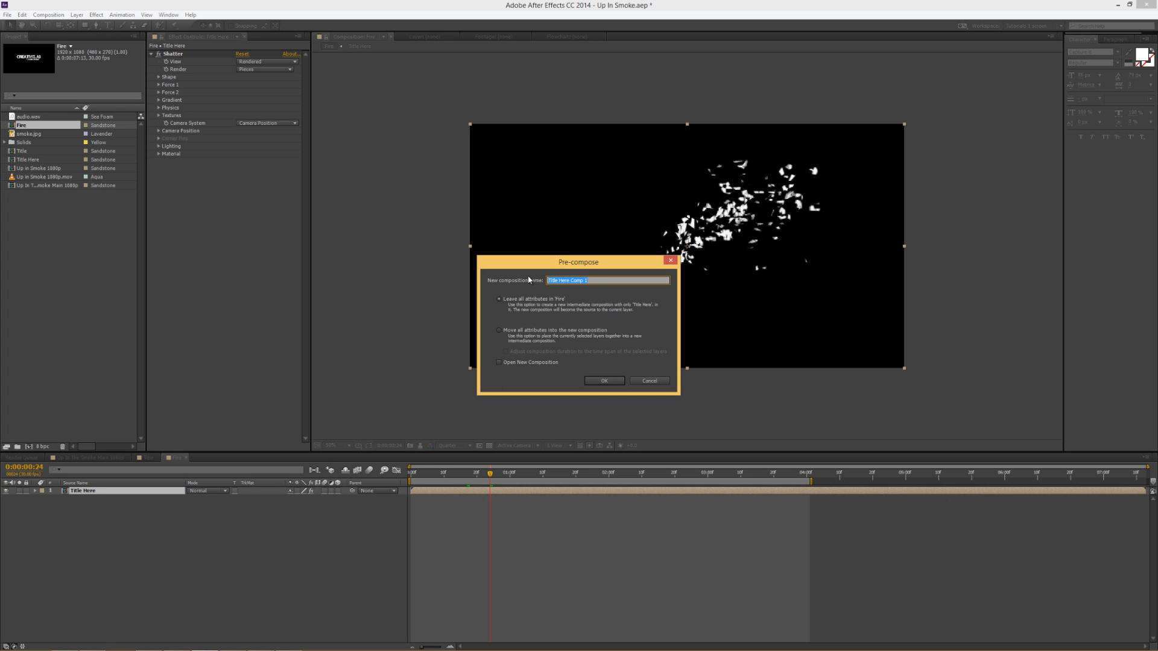
pyautogui.write('Shatter')
pyautogui.click(510, 330)
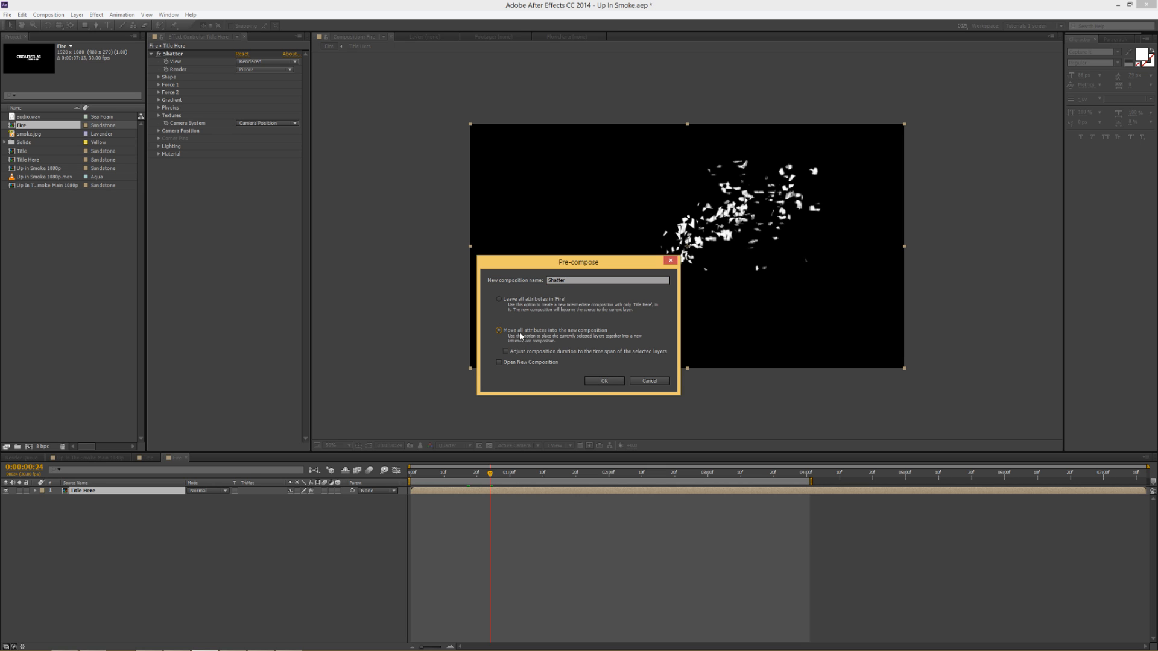
pyautogui.click(595, 380)
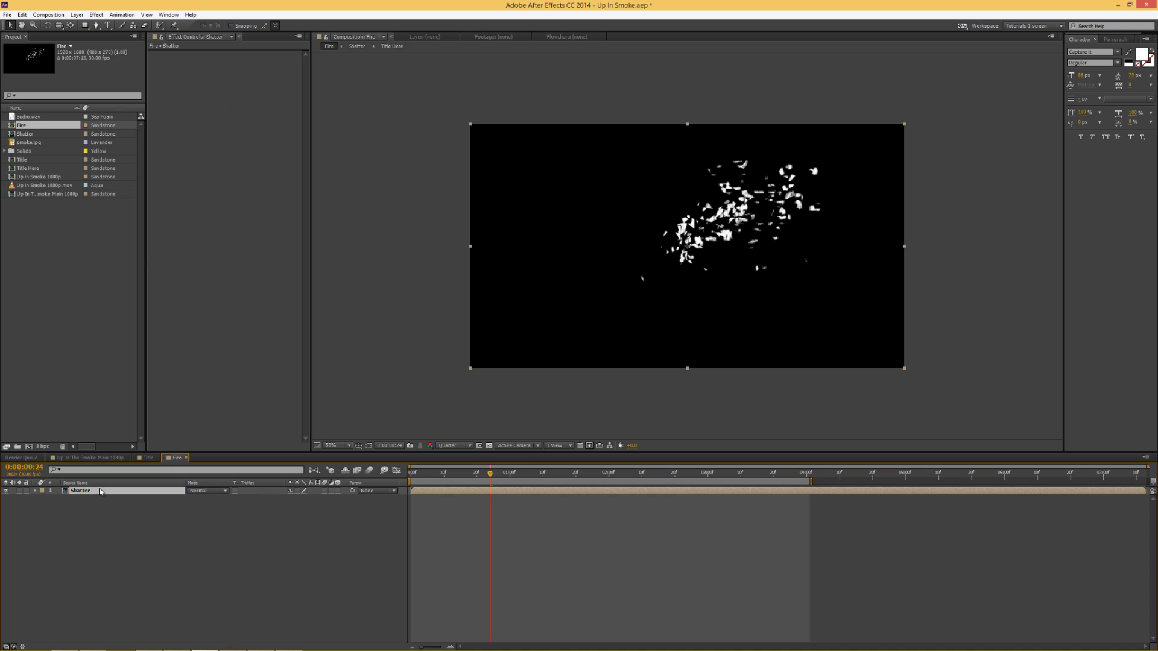
# Inspect the layer and its effect inside the Shatter composition, and return to the Fire composition
pyautogui.doubleClick(78, 491)
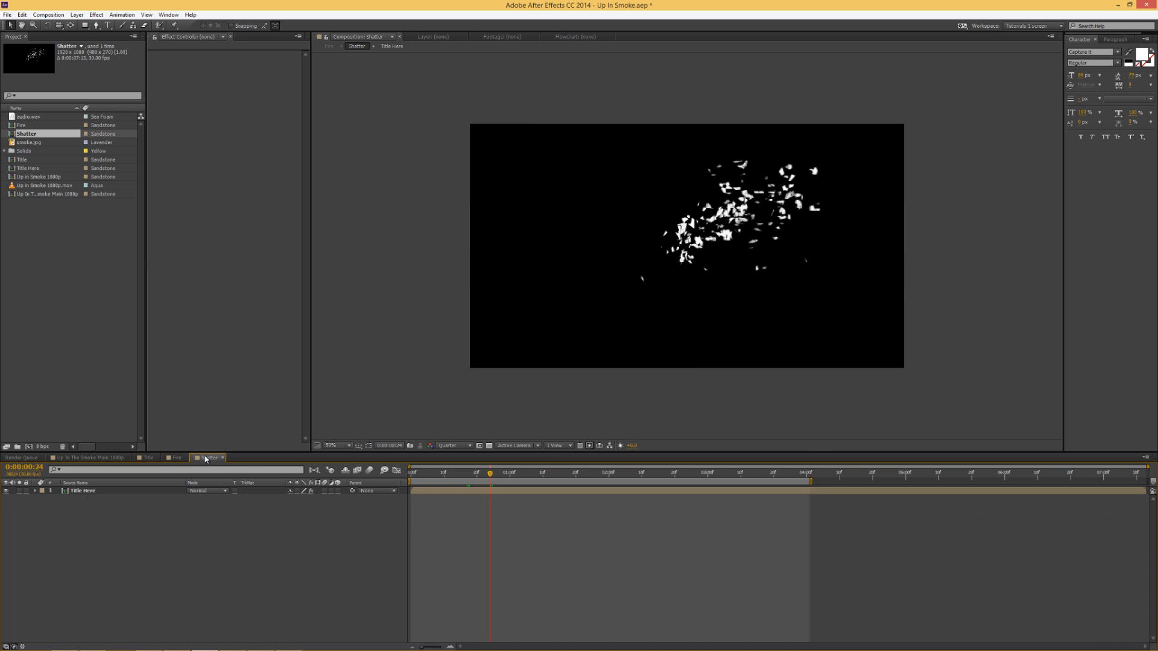
pyautogui.click(91, 493)
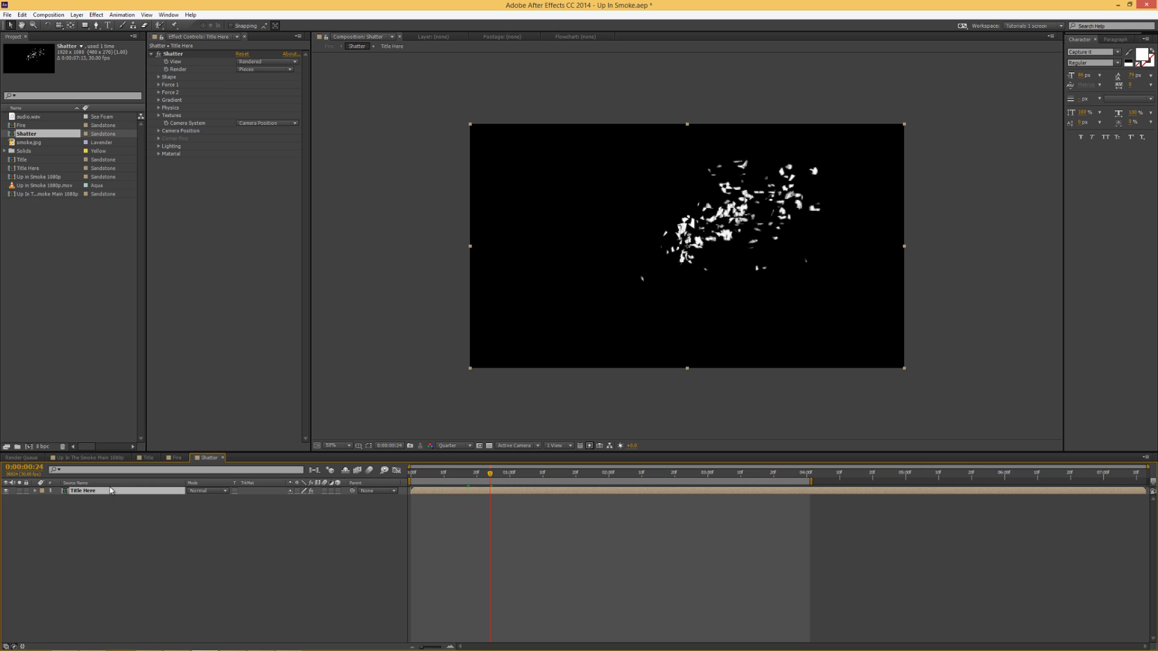
pyautogui.click(176, 458)
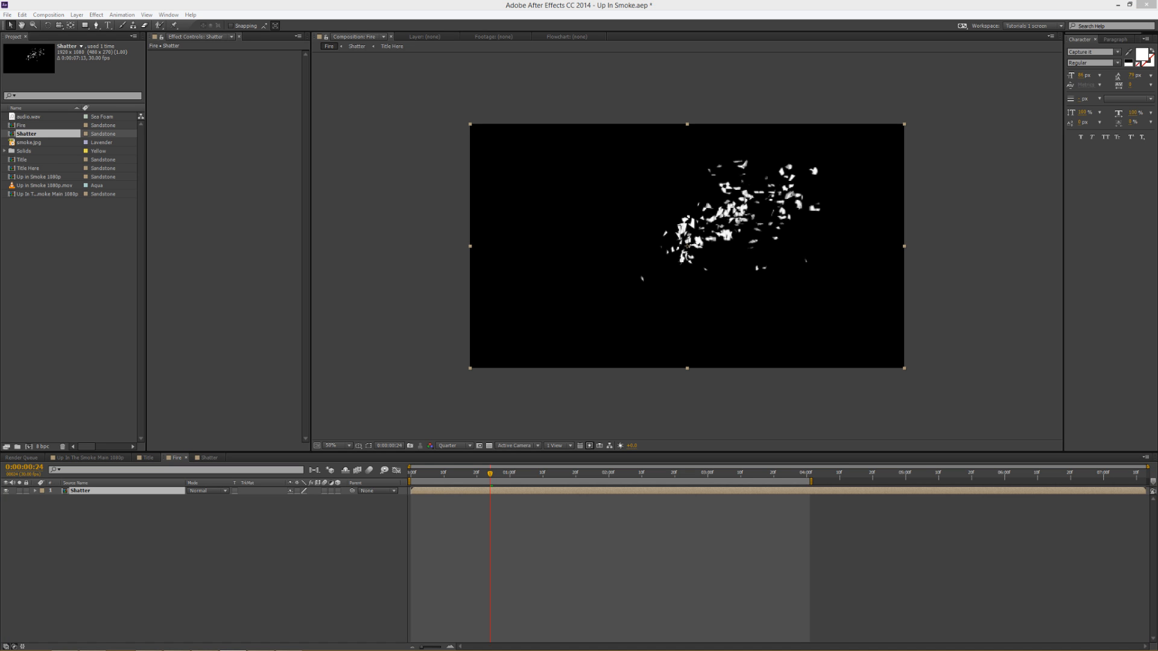
# Apply CC Vector Blur to the Shatter layer with its Type set to Constant Length
pyautogui.rightClick(209, 107)
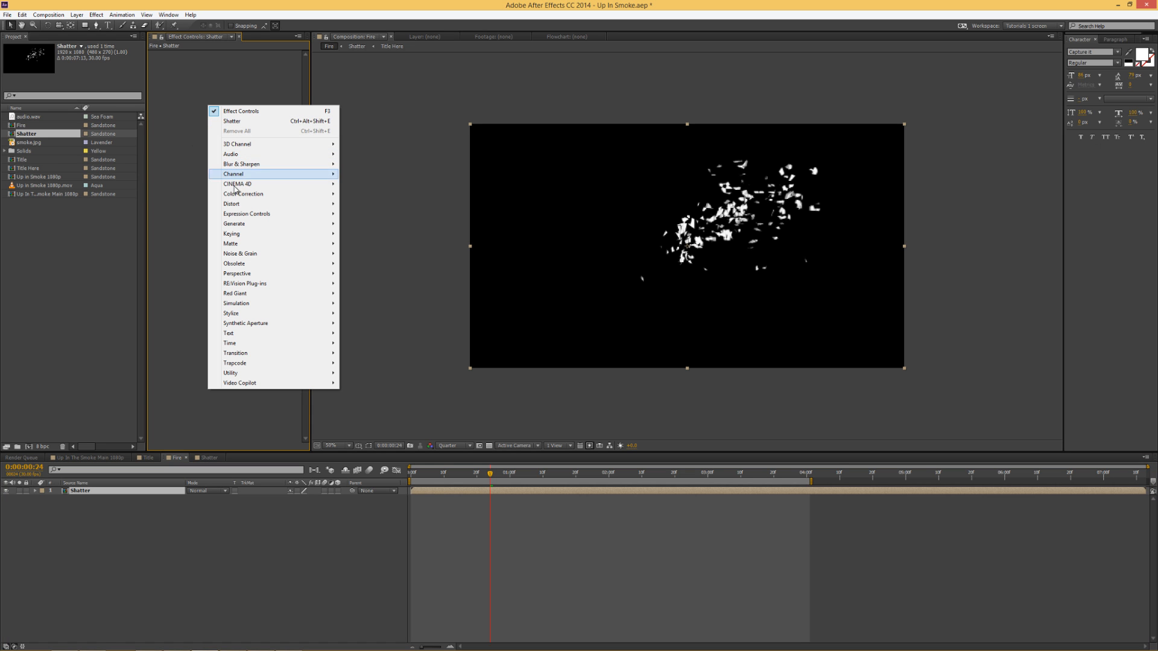
pyautogui.moveTo(257, 173)
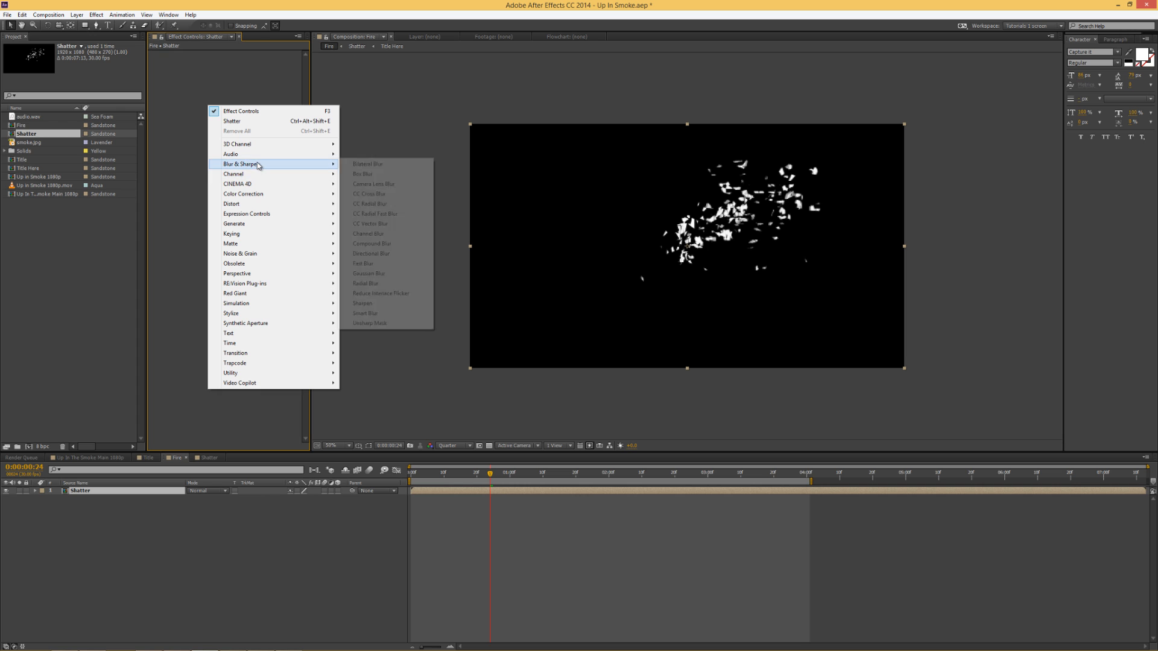
pyautogui.click(398, 228)
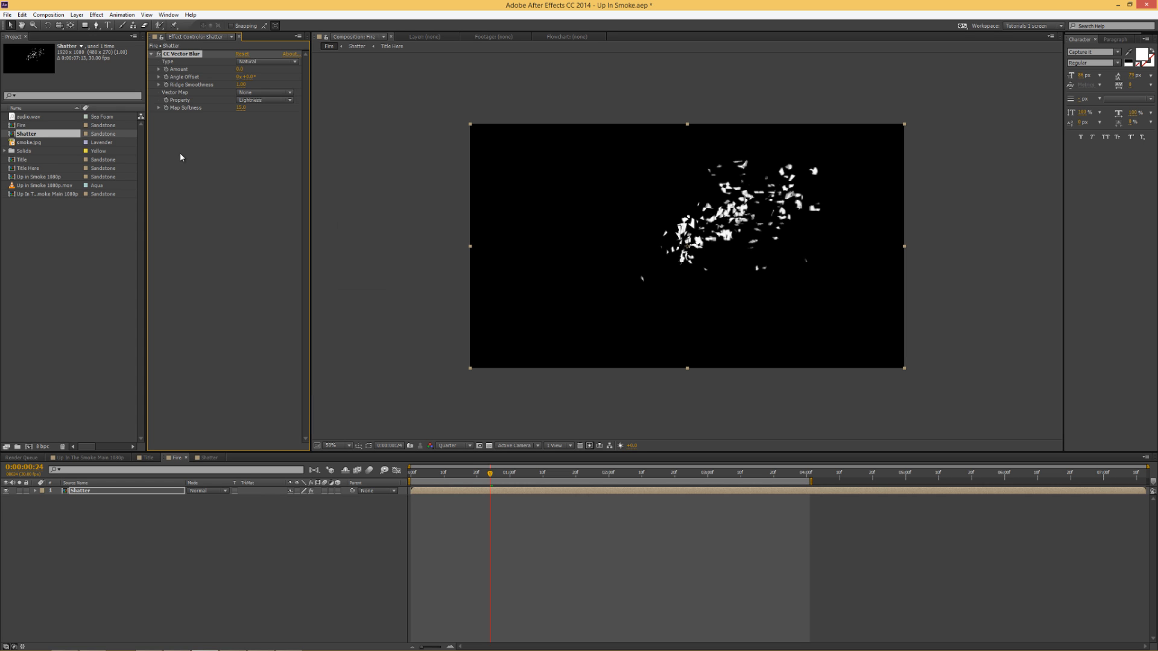
pyautogui.click(266, 61)
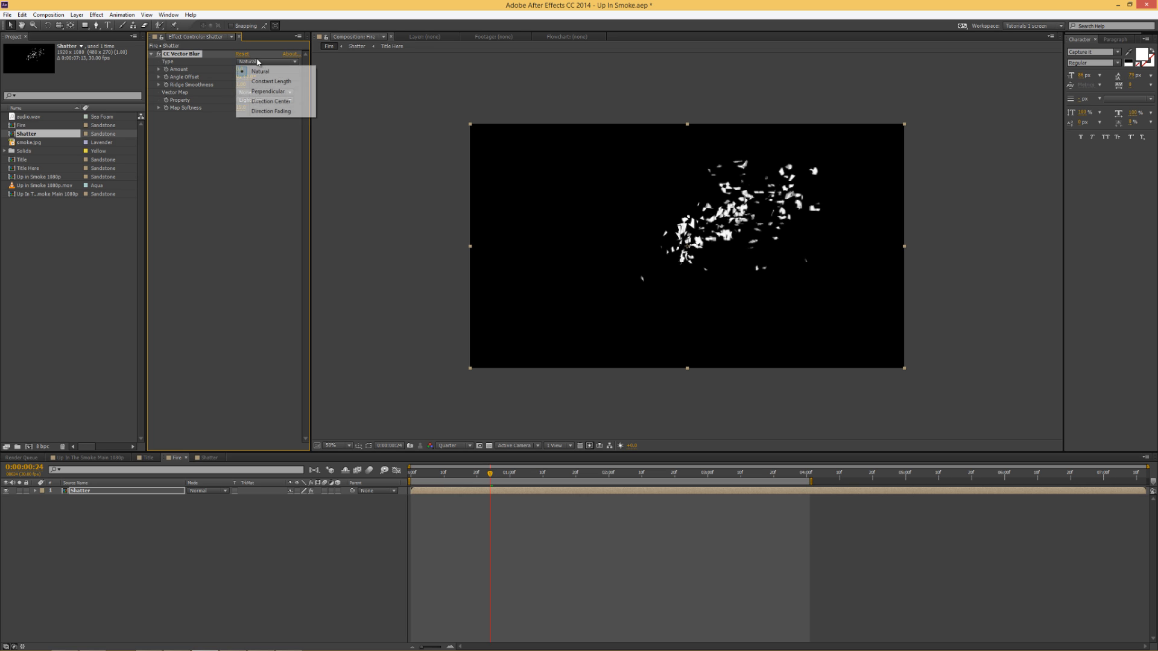
pyautogui.click(241, 82)
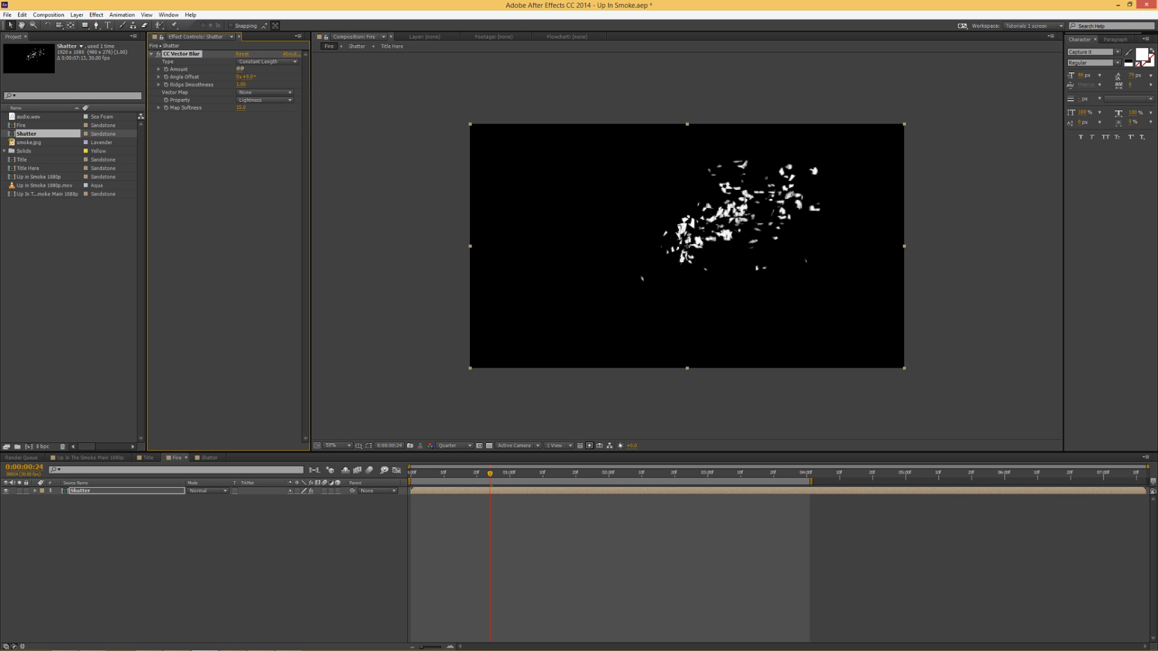
# Set CC Vector Blur's Amount to 500 and its Angle Offset to 250 degrees
pyautogui.click(240, 68)
pyautogui.write('500')
pyautogui.press('Return')
pyautogui.click(248, 77)
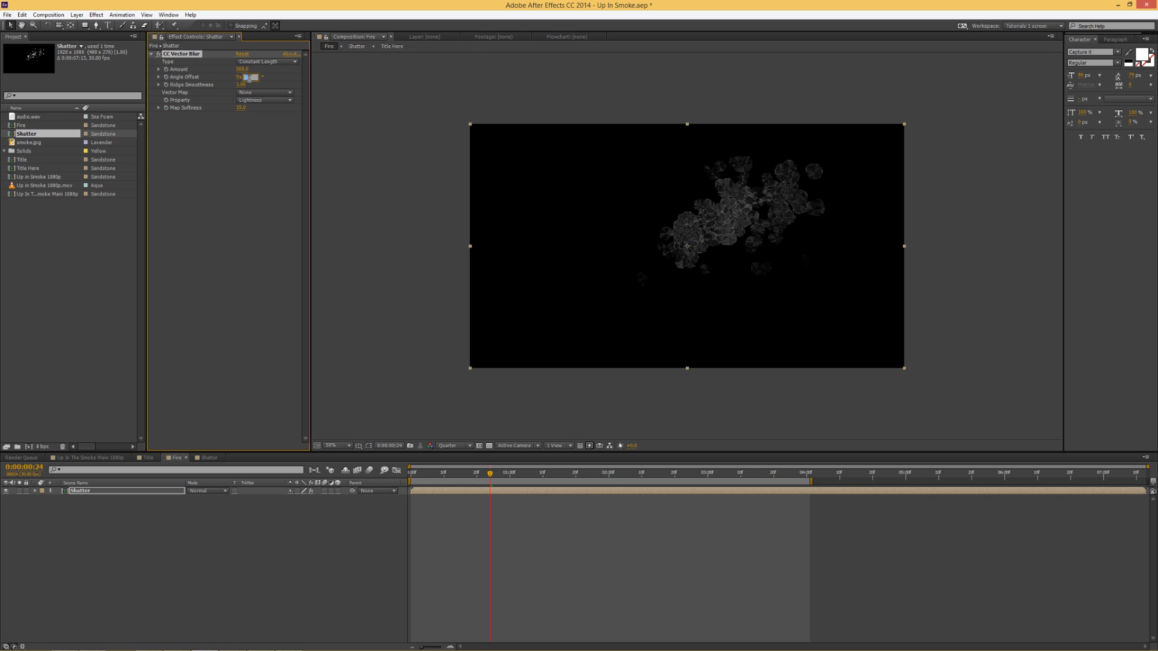
pyautogui.write('250')
pyautogui.press('Return')
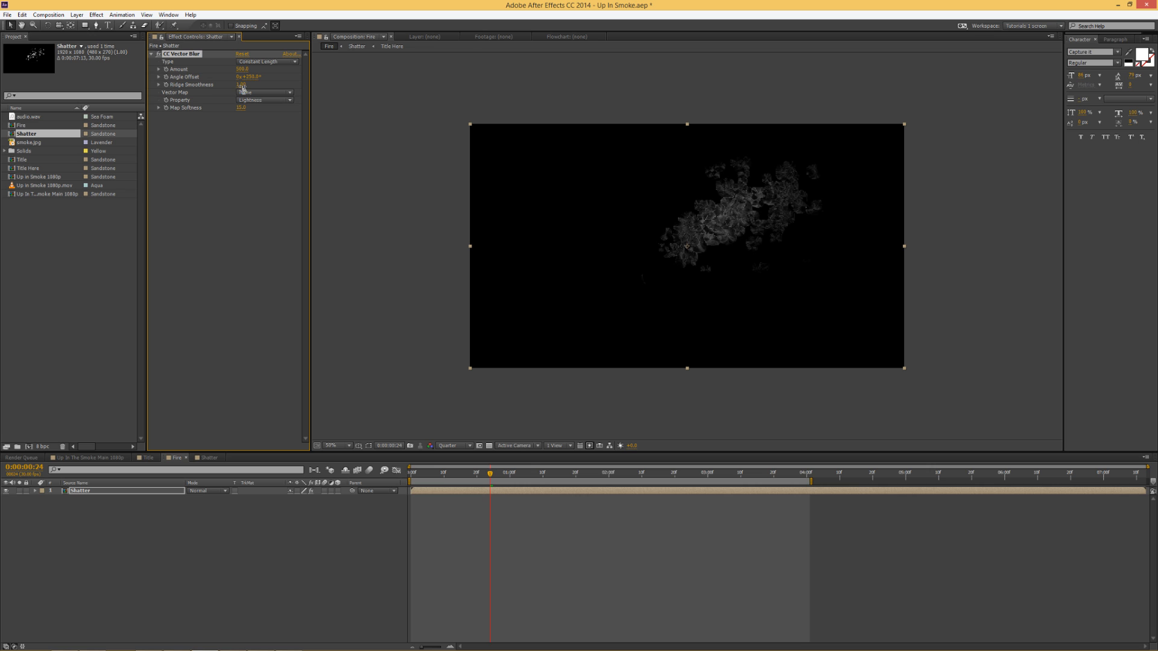
# Set CC Vector Blur's Ridge Smoothness to 100 and its Map Softness to 10
pyautogui.click(241, 85)
pyautogui.write('10')
pyautogui.press('Return')
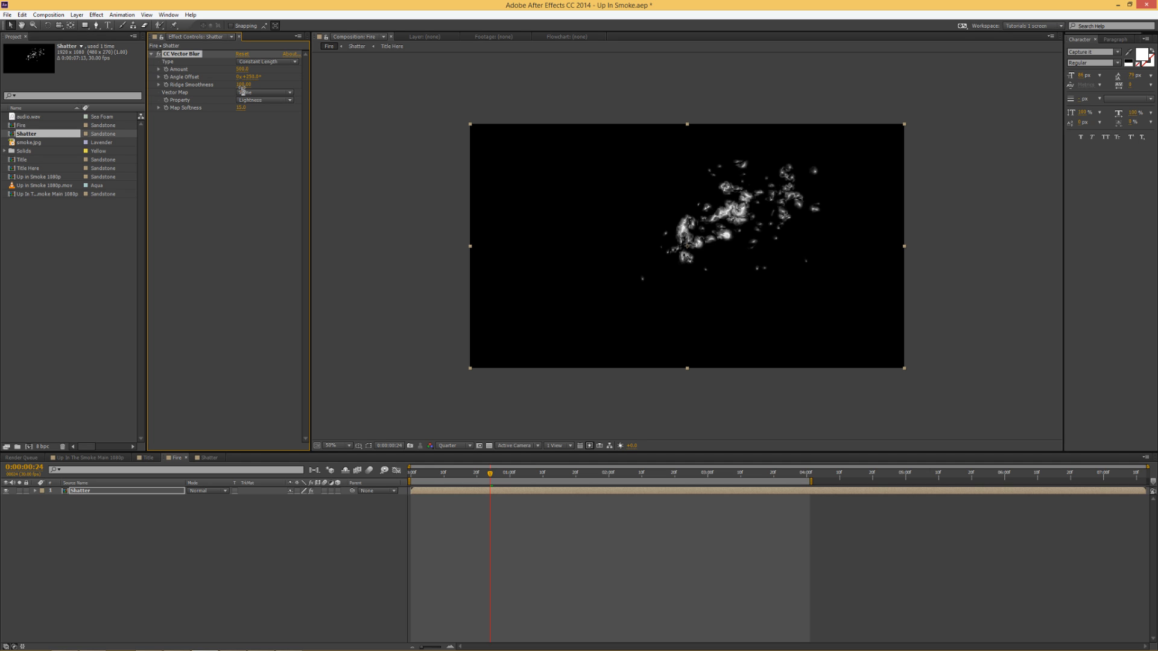
pyautogui.click(241, 107)
pyautogui.write('10')
pyautogui.press('Return')
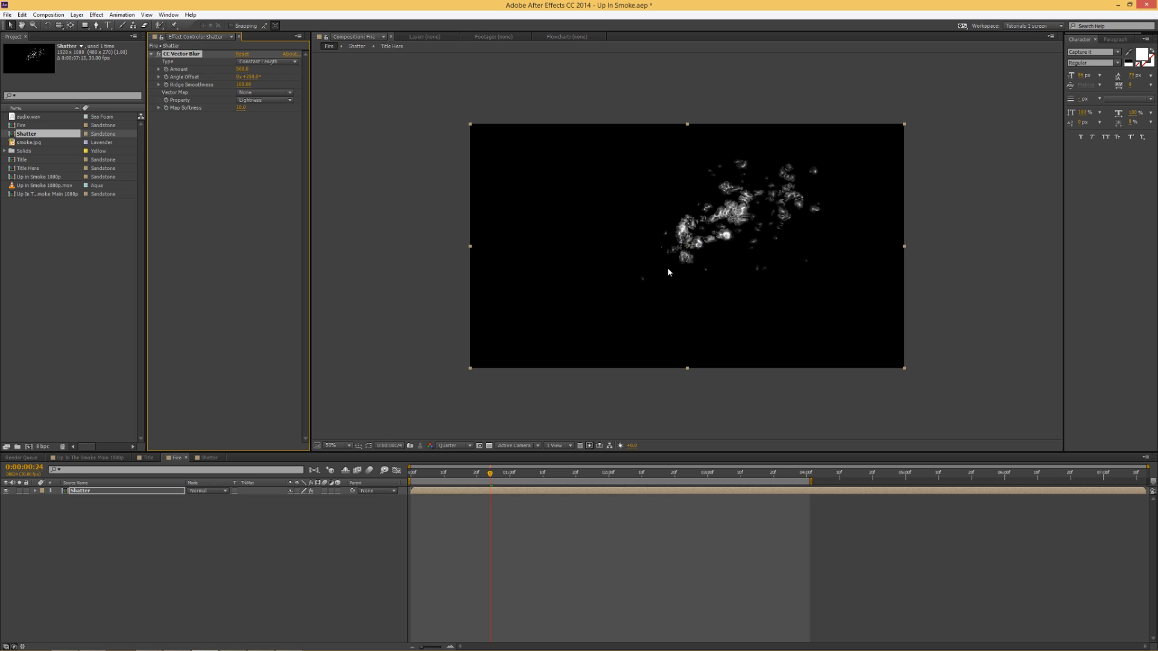
# Add a second CC Vector Blur to the Shatter layer and set its Amount to 20
pyautogui.rightClick(185, 135)
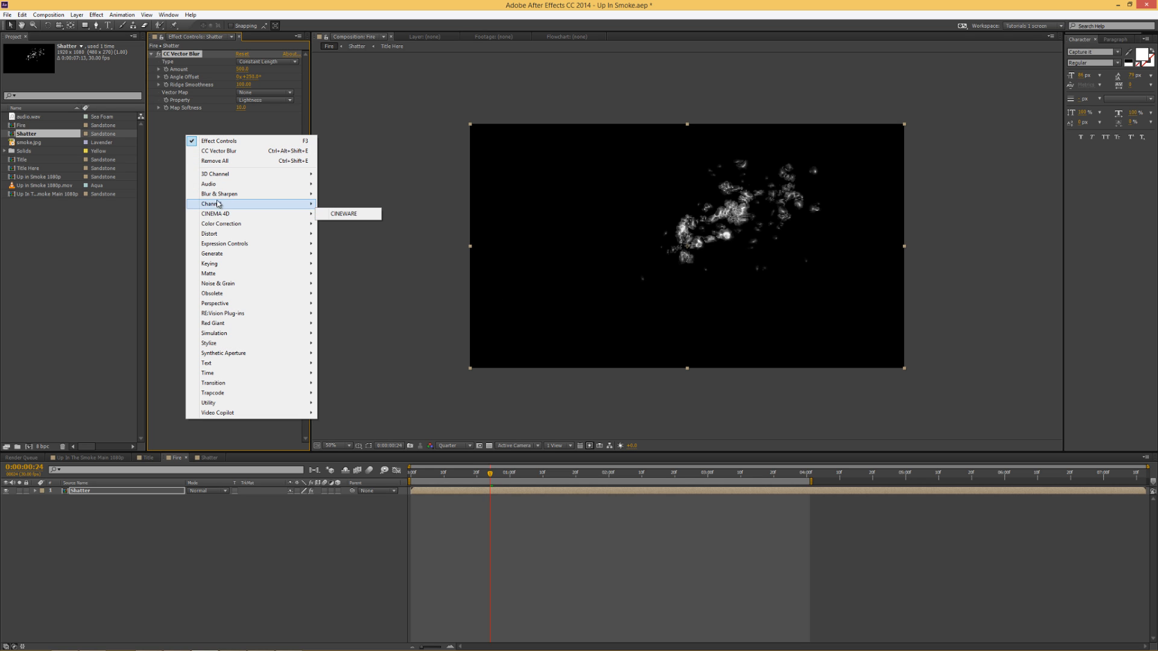
pyautogui.moveTo(222, 194)
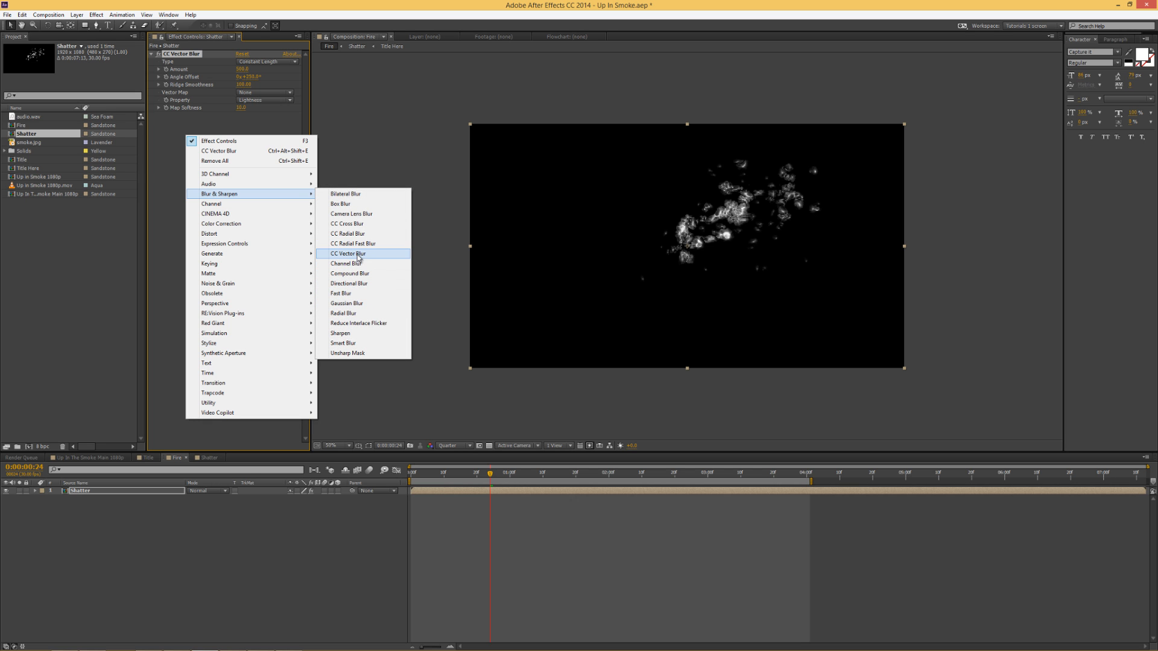
pyautogui.click(358, 255)
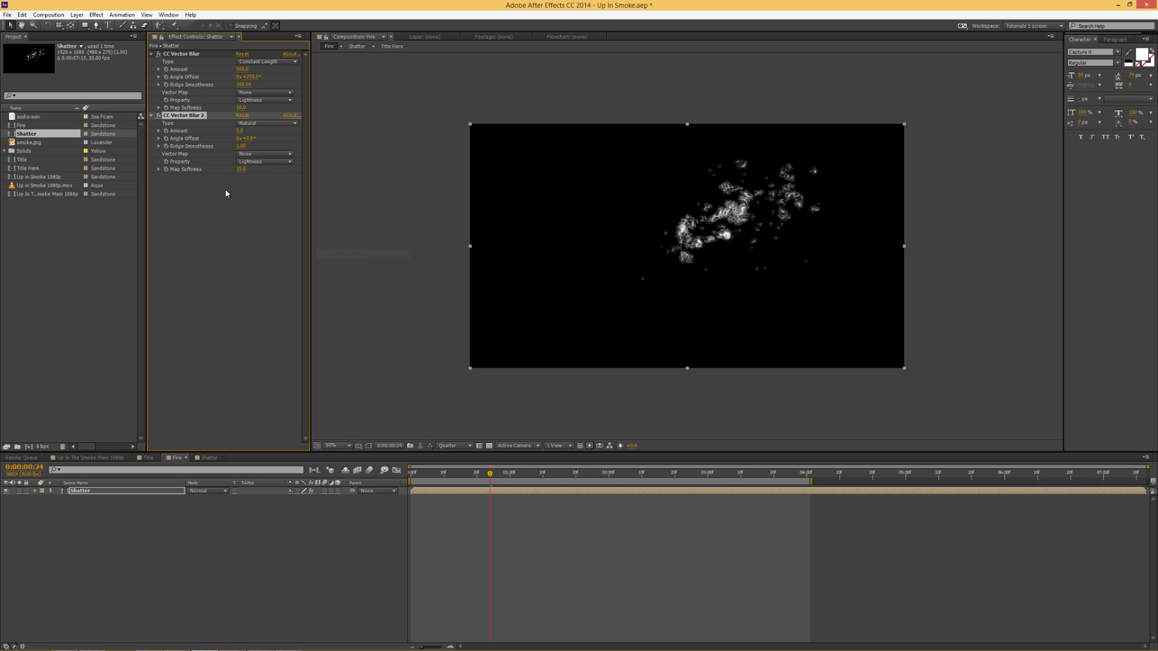
pyautogui.click(239, 131)
pyautogui.write('20')
pyautogui.press('Return')
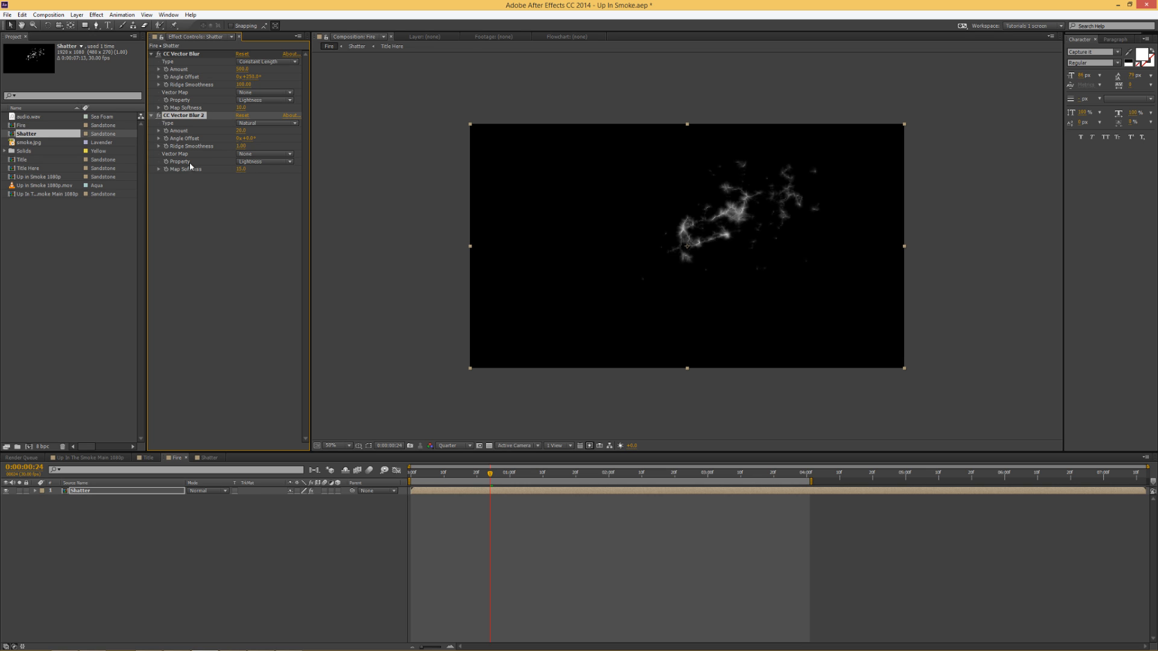
# Place smoke.jpg as a hidden layer beneath Shatter and assign it as the Vector Map of CC Vector Blur 2
pyautogui.click(30, 143)
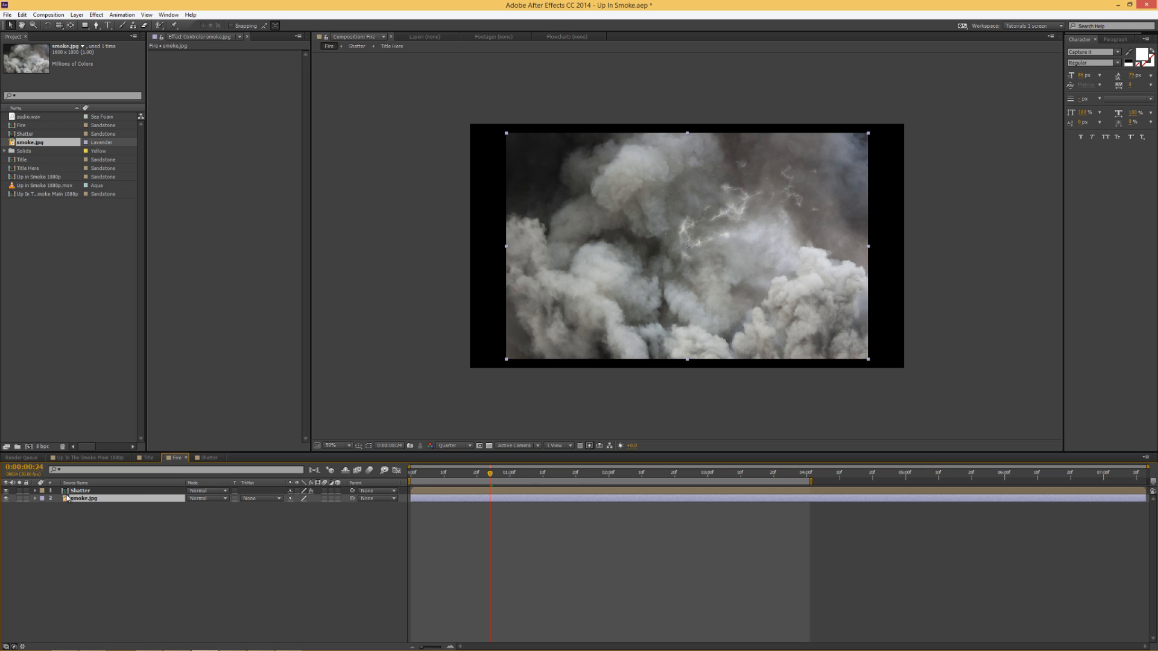
pyautogui.click(6, 499)
pyautogui.click(80, 491)
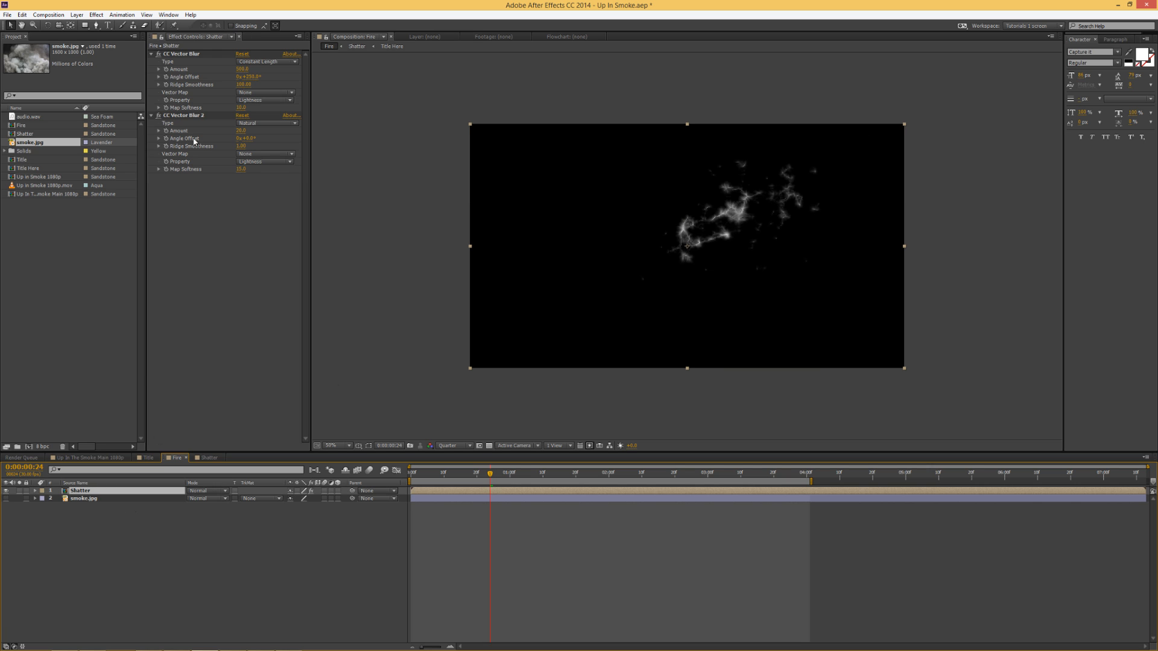
pyautogui.click(248, 155)
pyautogui.click(268, 186)
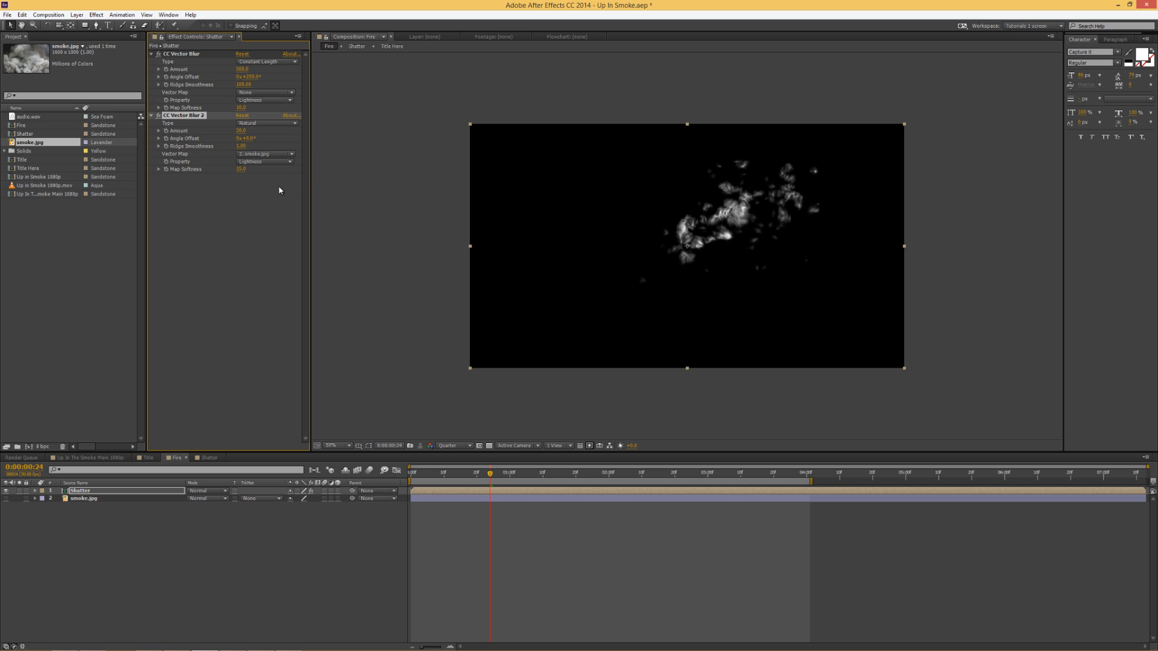
# Adjust the Map Softness of CC Vector Blur 2 and collapse both CC Vector Blur effects
pyautogui.click(242, 170)
pyautogui.press('Return')
pyautogui.click(158, 115)
pyautogui.click(151, 53)
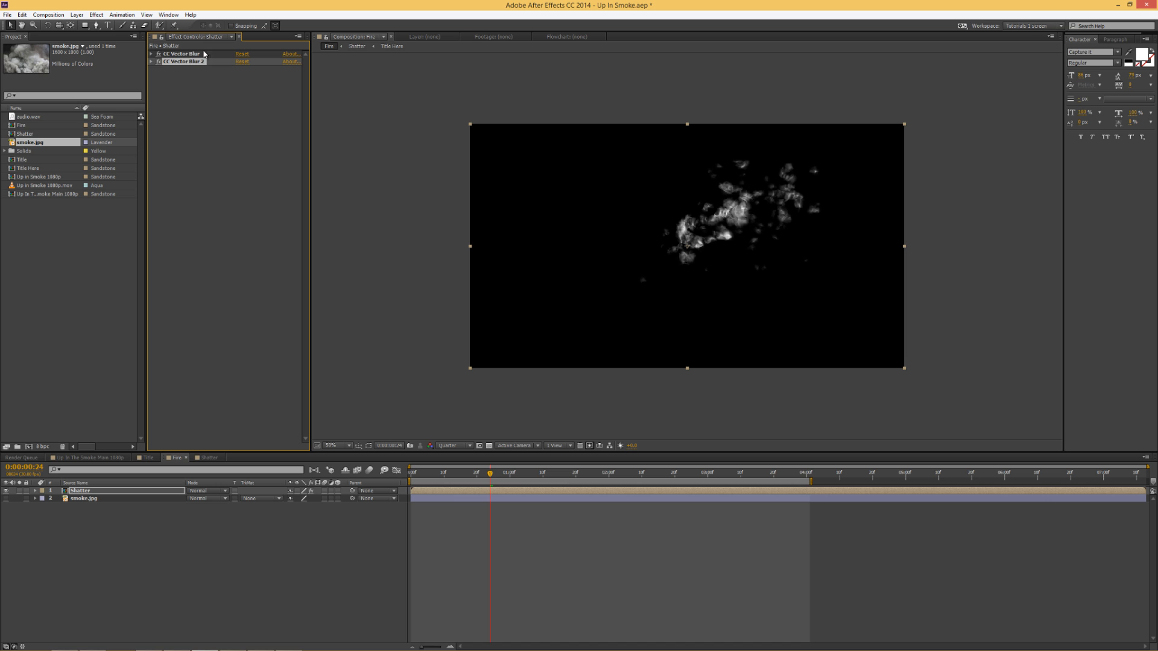
# Add a Fractal Noise effect to the Shatter layer after the two CC Vector Blur effects
pyautogui.click(181, 105)
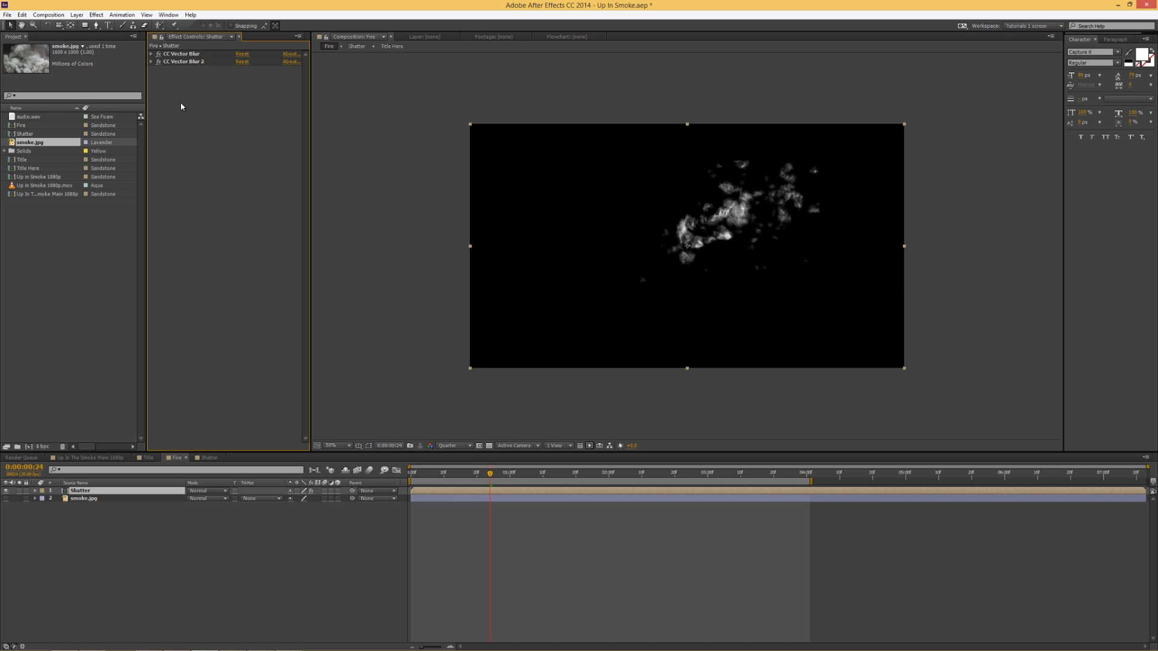
pyautogui.rightClick(180, 108)
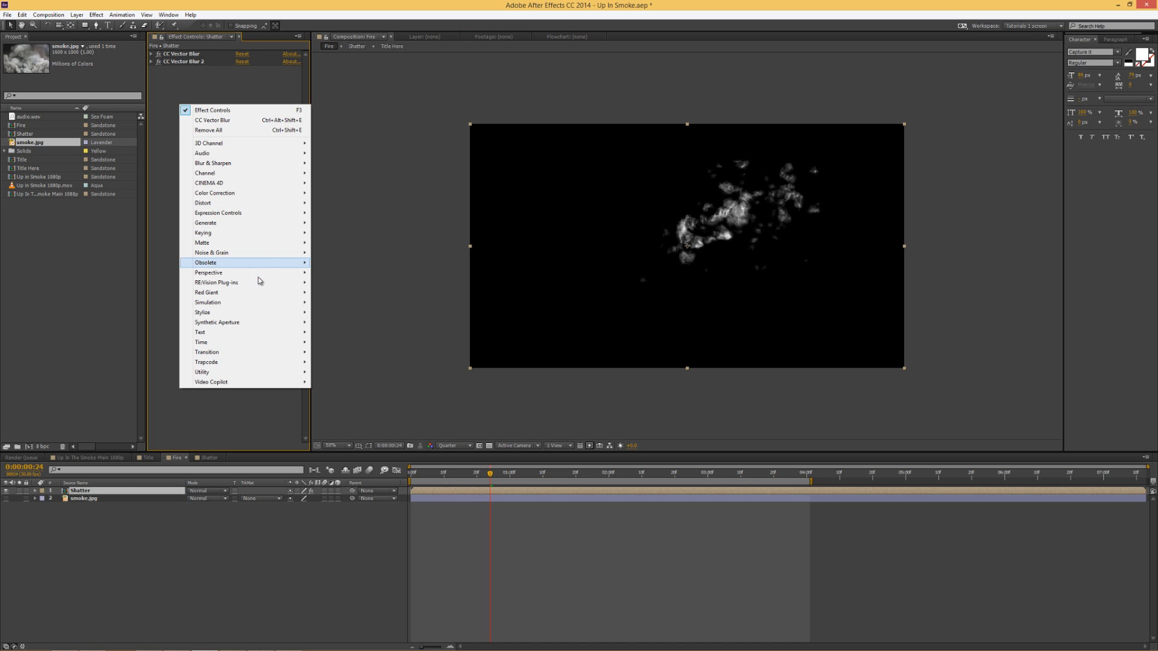
pyautogui.moveTo(258, 253)
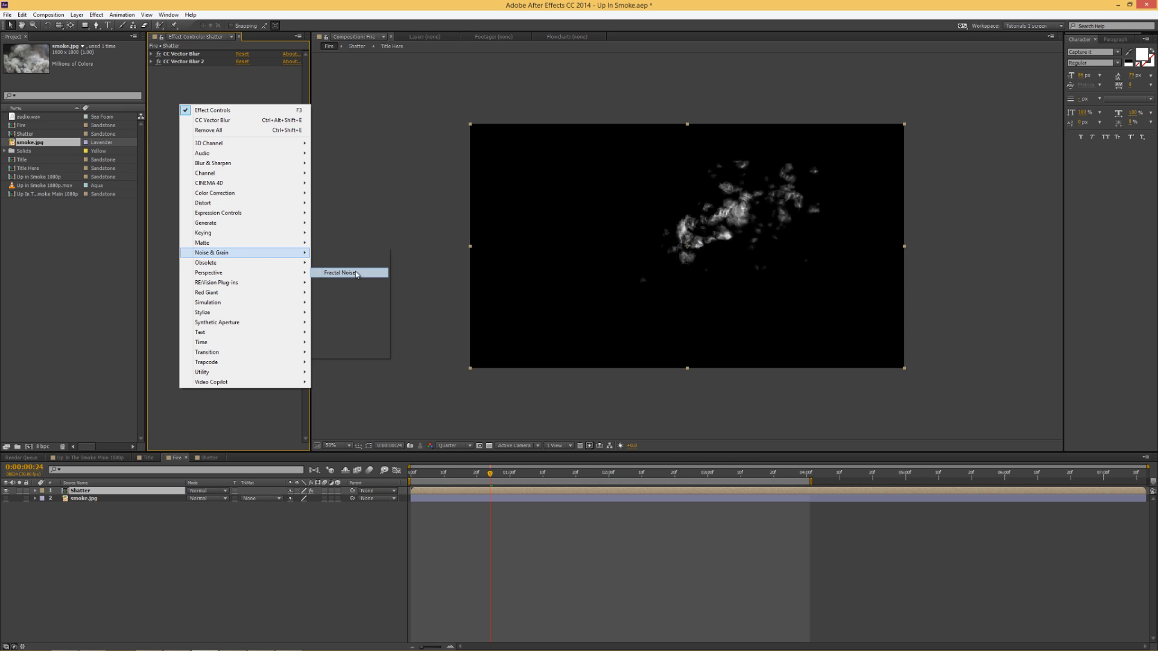
pyautogui.click(337, 271)
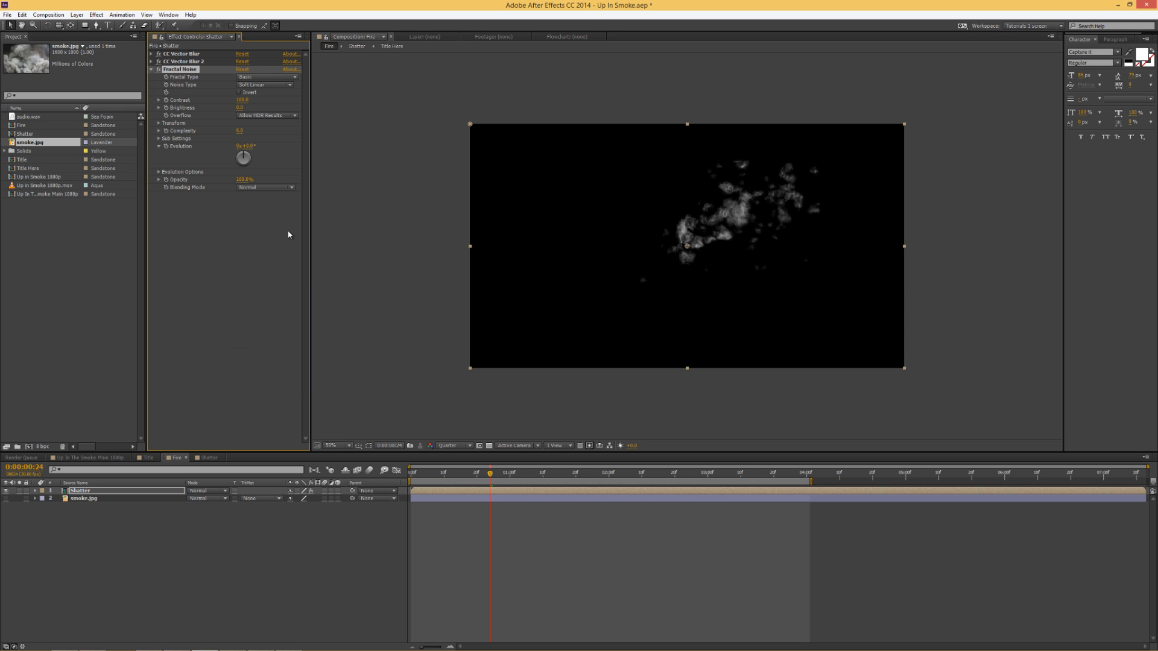
# Adjust the Contrast, Brightness and Complexity of Fractal Noise, and collapse the effect
pyautogui.click(245, 100)
pyautogui.press('Return')
pyautogui.click(241, 107)
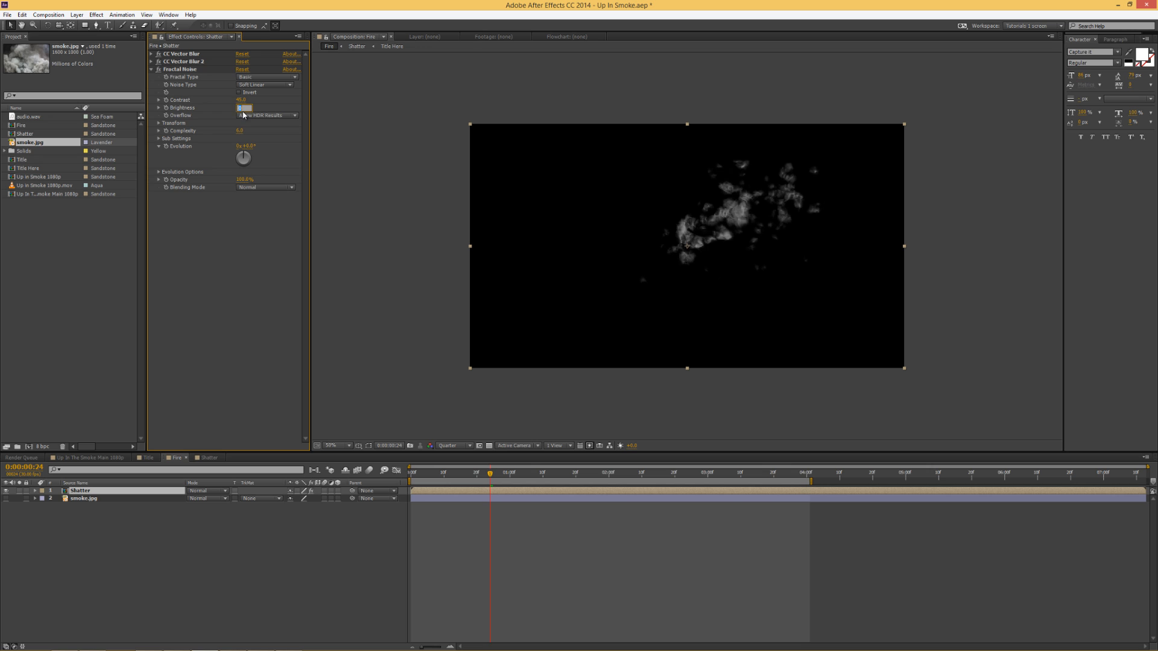
pyautogui.press('Return')
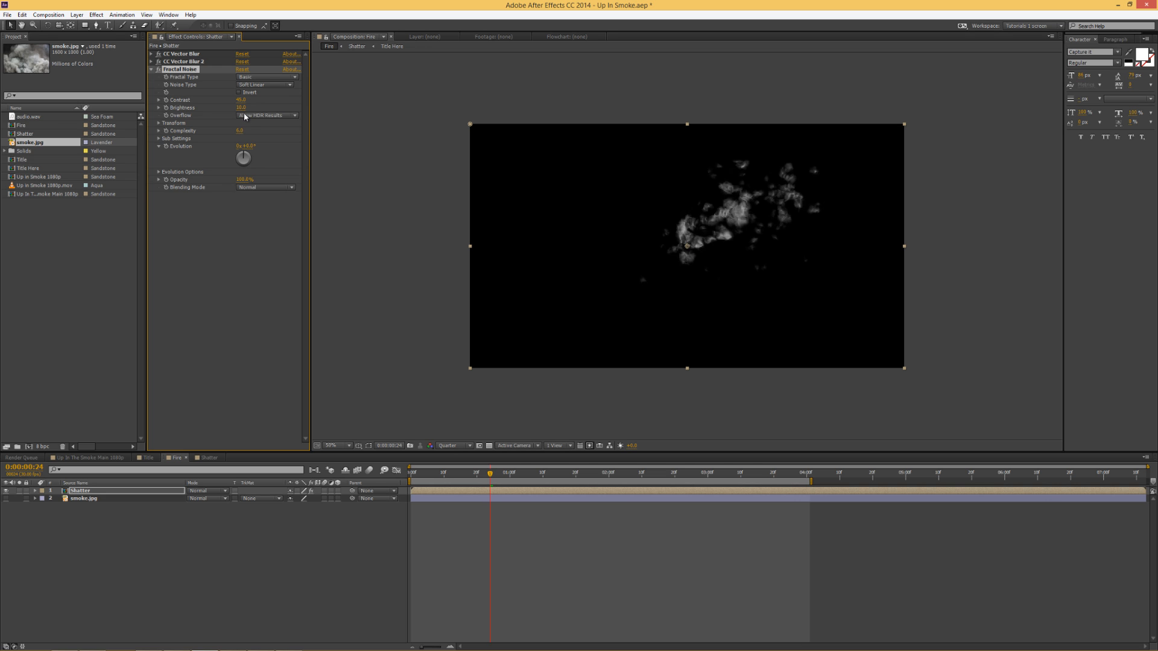
pyautogui.click(243, 131)
pyautogui.press('Return')
pyautogui.click(151, 70)
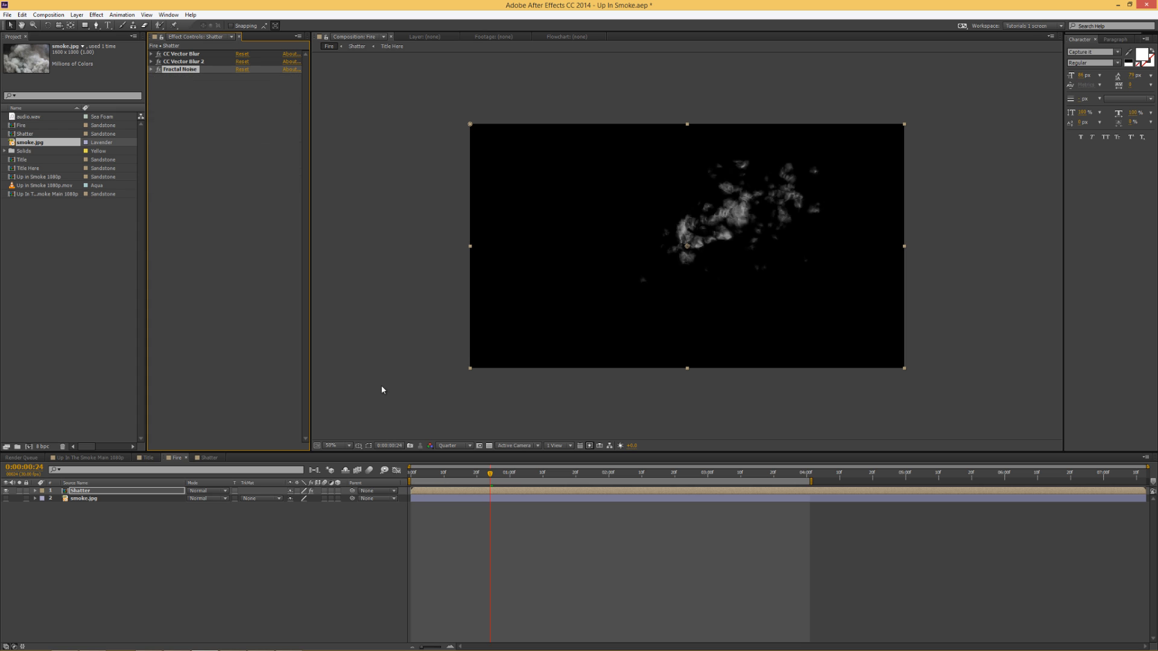
# Preview the smoky pieces from 0:00:00:06 and save the project
pyautogui.click(431, 475)
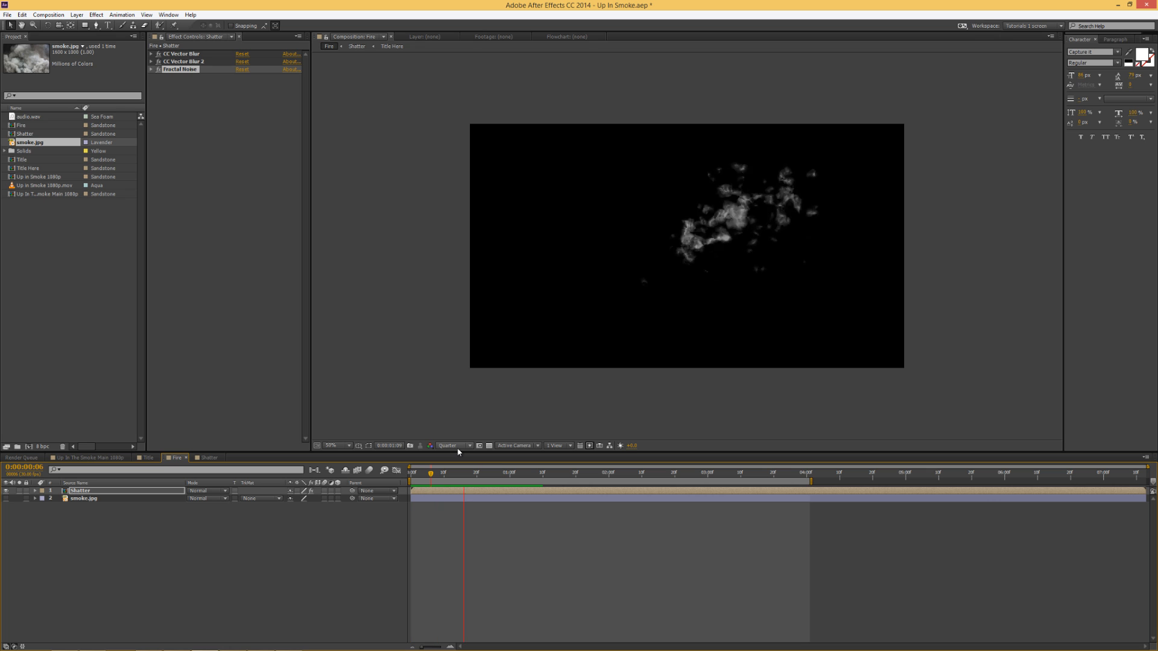
pyautogui.press('space')
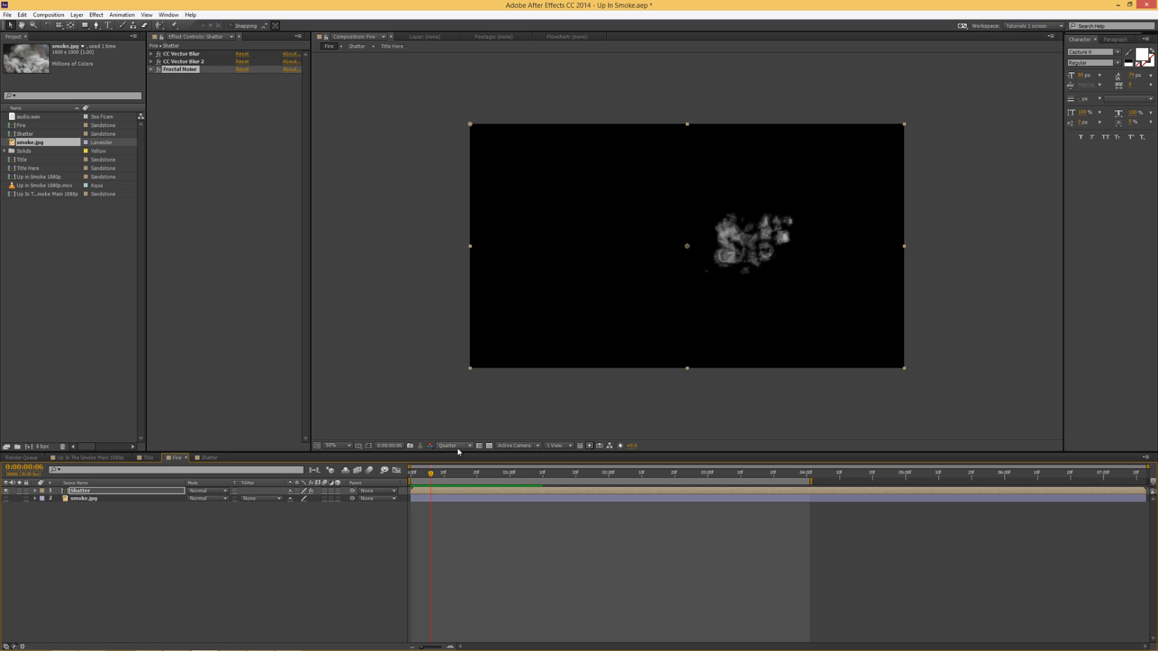
pyautogui.click(7, 10)
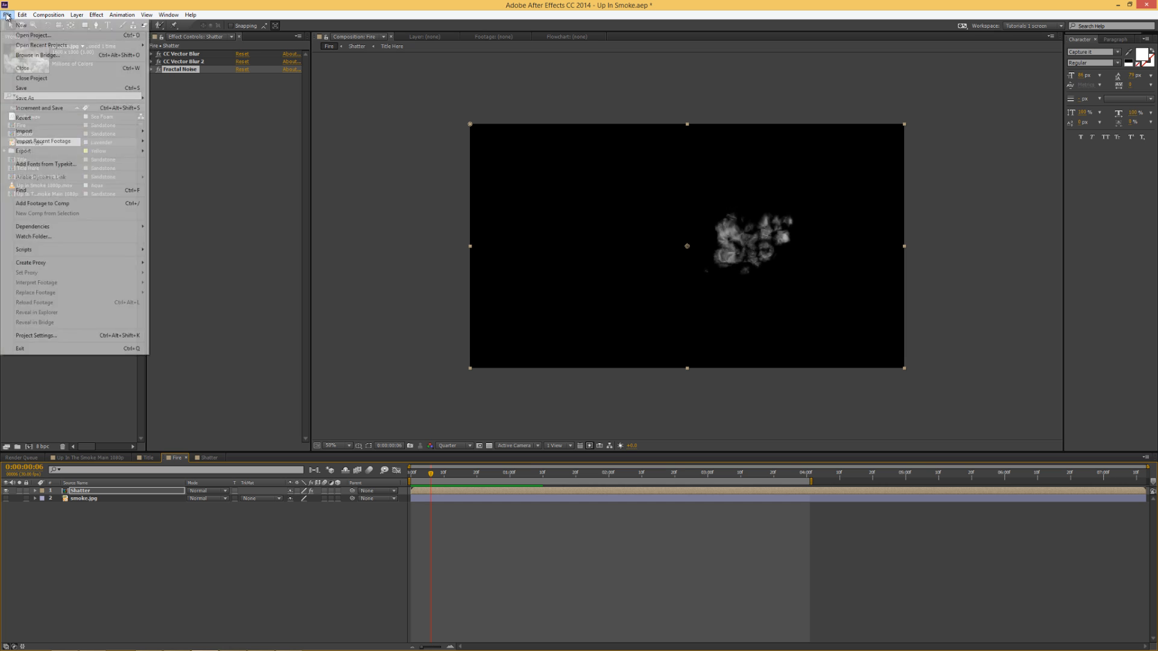
pyautogui.click(40, 88)
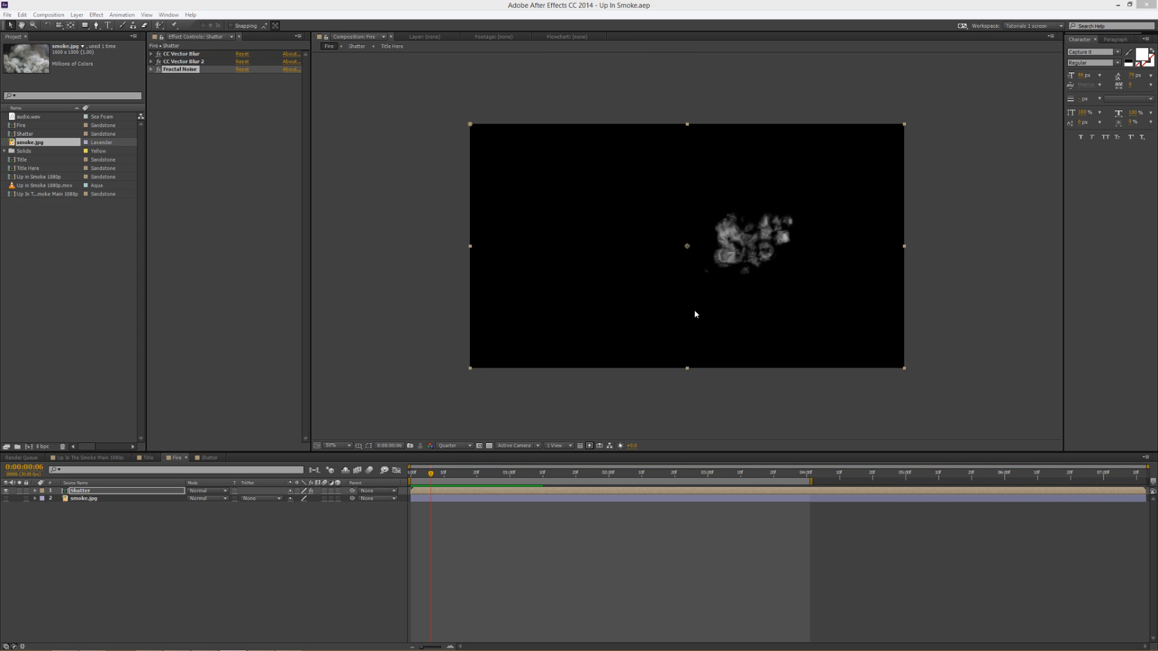
# Add a Glow effect to the Shatter layer with a Glow Threshold of 75% and a Glow Radius of 20
pyautogui.rightClick(217, 139)
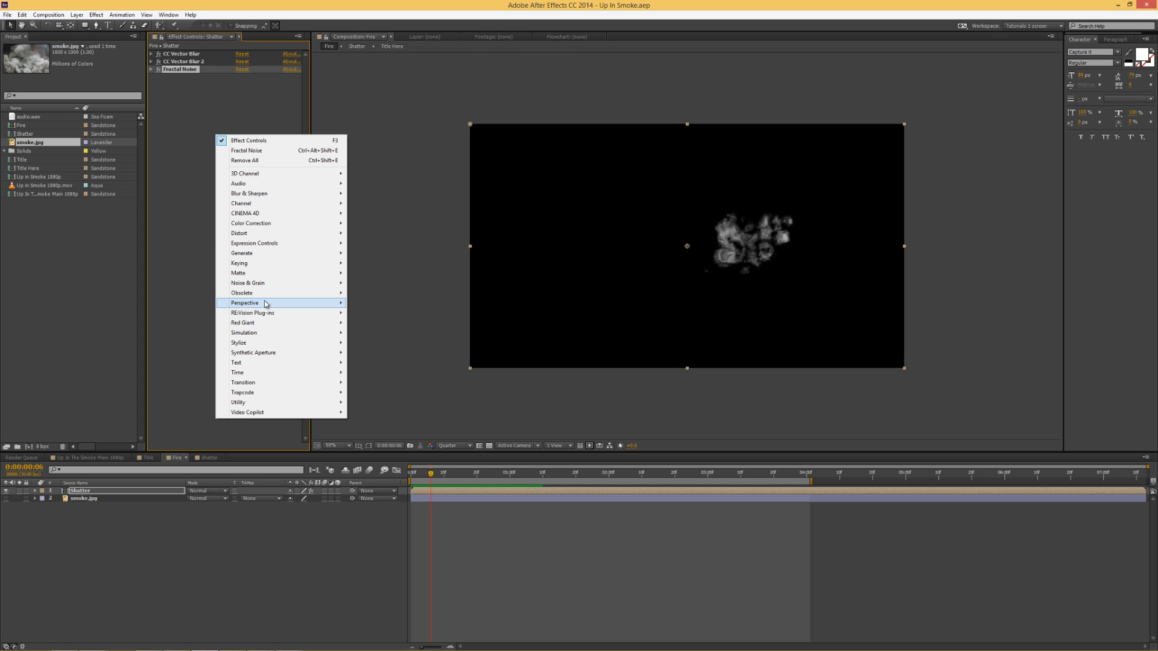
pyautogui.moveTo(260, 326)
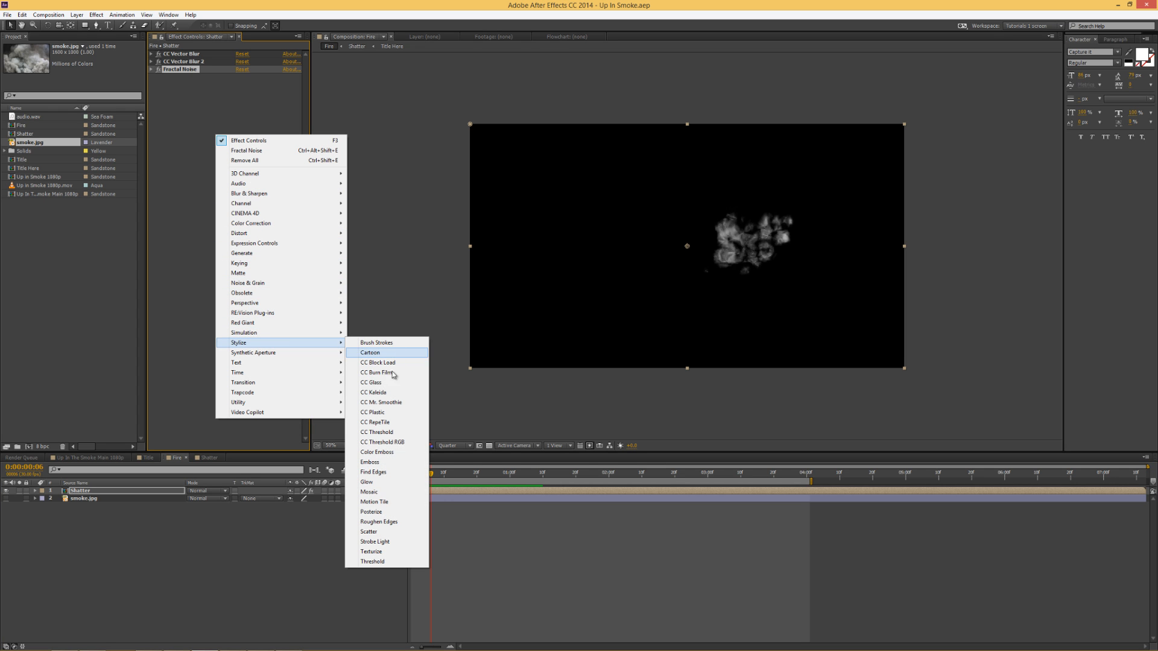
pyautogui.click(366, 481)
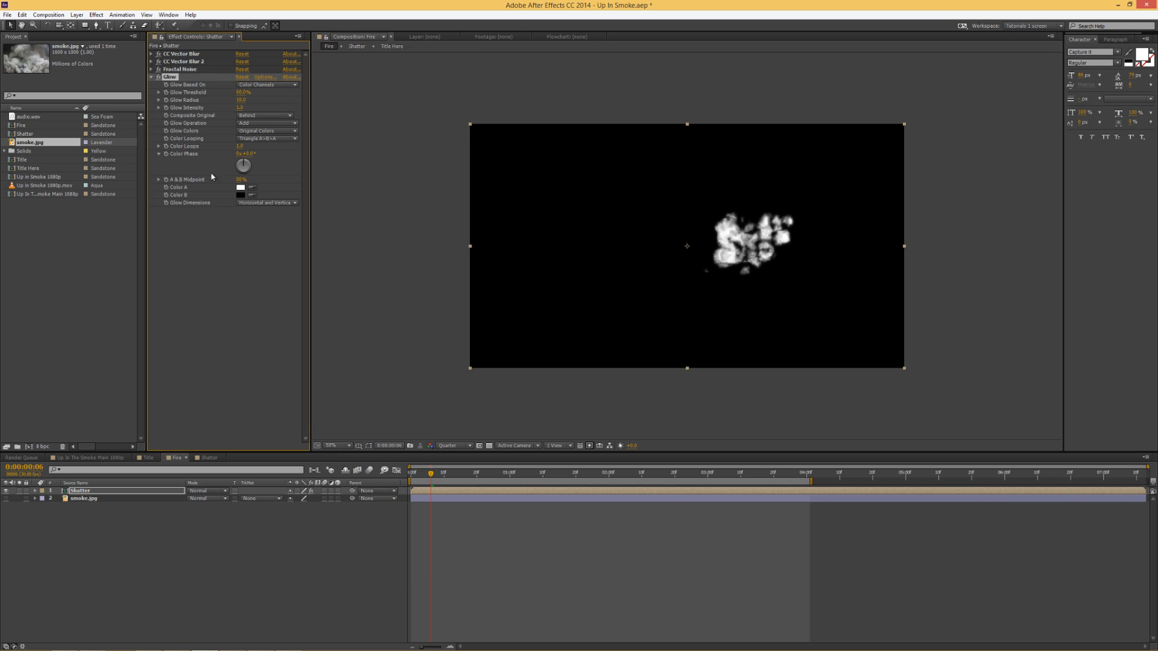
pyautogui.click(242, 89)
pyautogui.write('75')
pyautogui.press('Return')
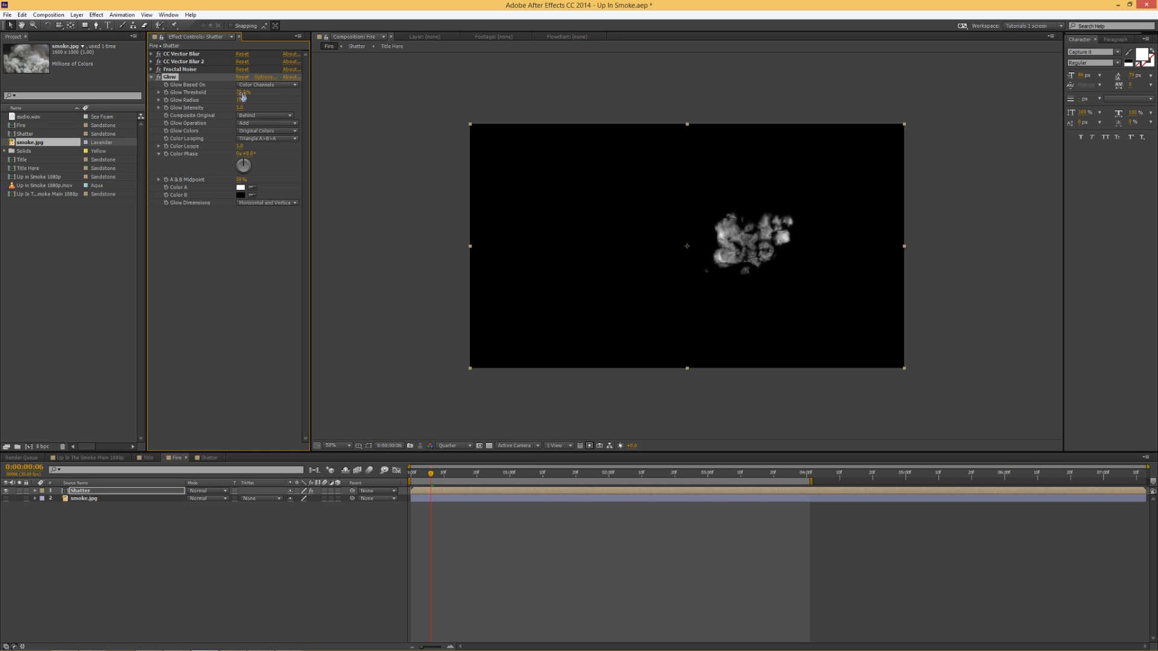
pyautogui.click(241, 101)
pyautogui.write('20')
pyautogui.press('Return')
pyautogui.click(152, 77)
# Add a Curves effect to the Shatter layer and shape the RGB curve into a gentle S to raise contrast
pyautogui.rightClick(177, 98)
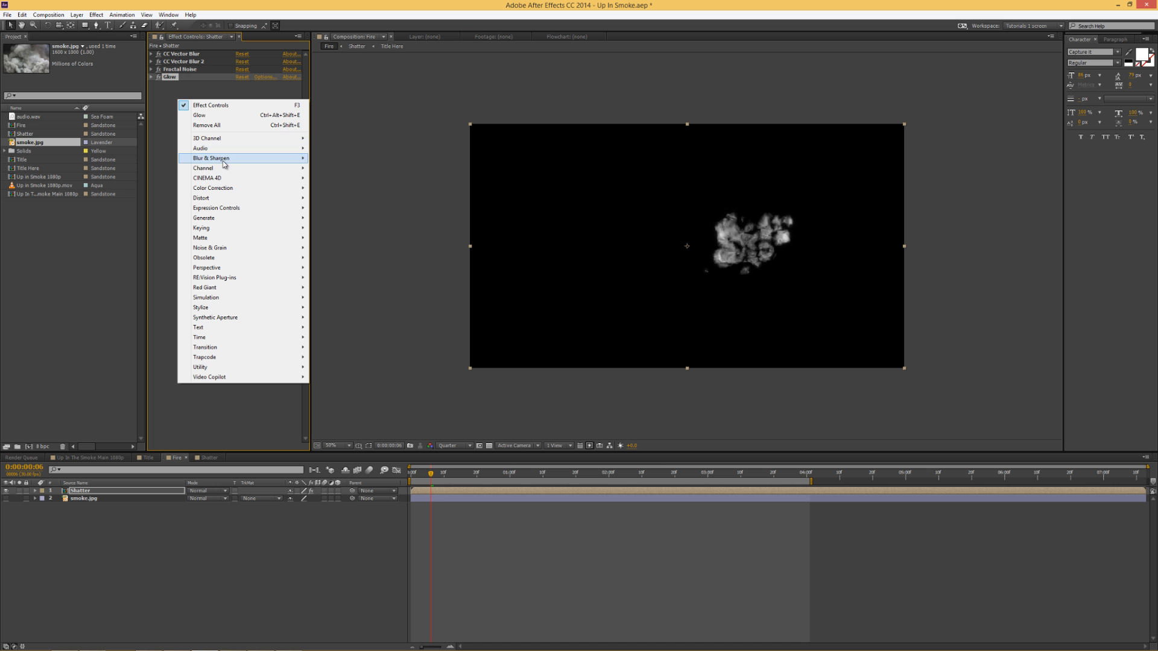
pyautogui.moveTo(223, 190)
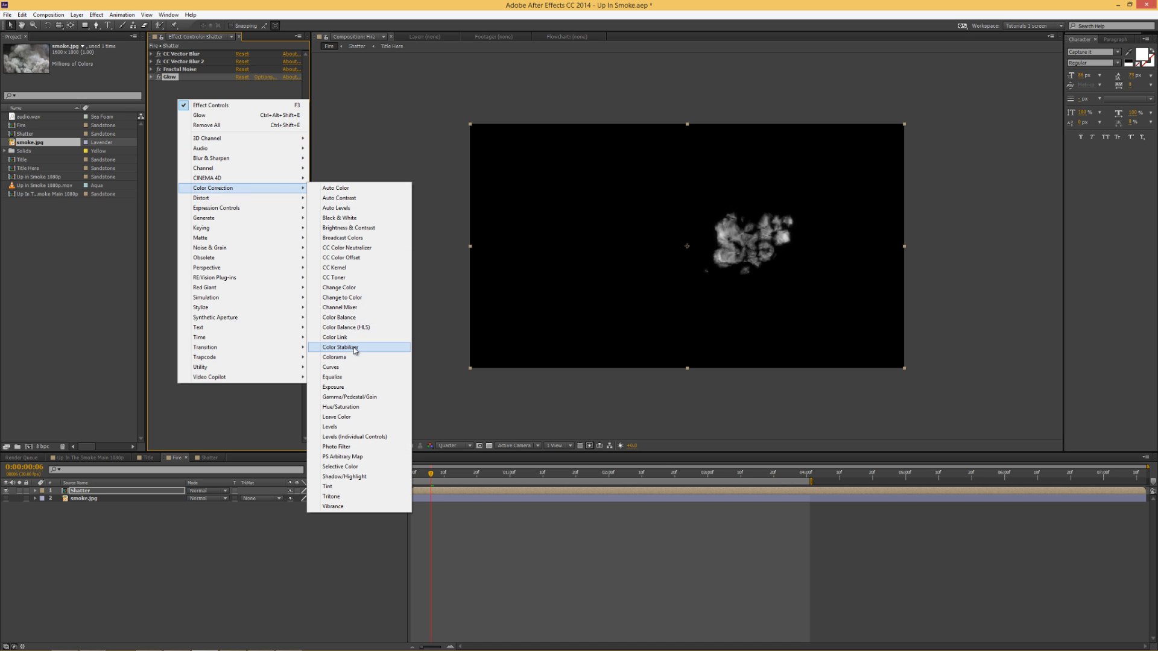
pyautogui.click(338, 367)
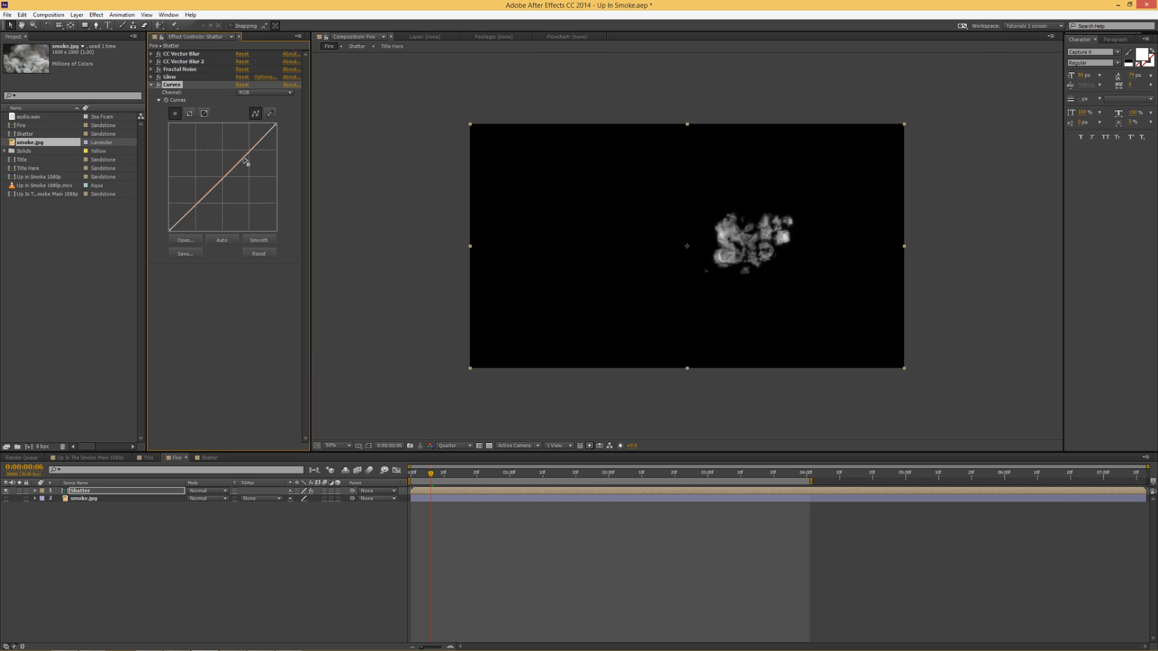
pyautogui.moveTo(245, 160); pyautogui.dragTo(243, 149)
pyautogui.moveTo(207, 186); pyautogui.dragTo(206, 193)
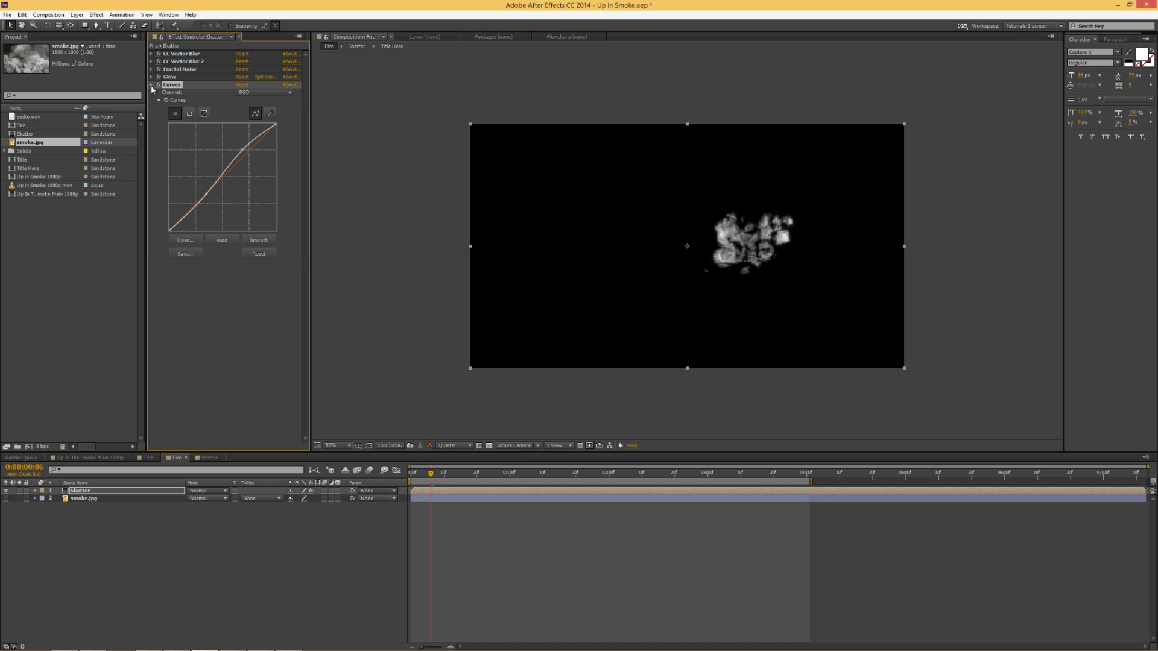
pyautogui.click(151, 85)
# Add a Turbulent Displace effect to the Shatter layer with an Amount of 15 and a Size of 20
pyautogui.rightClick(189, 128)
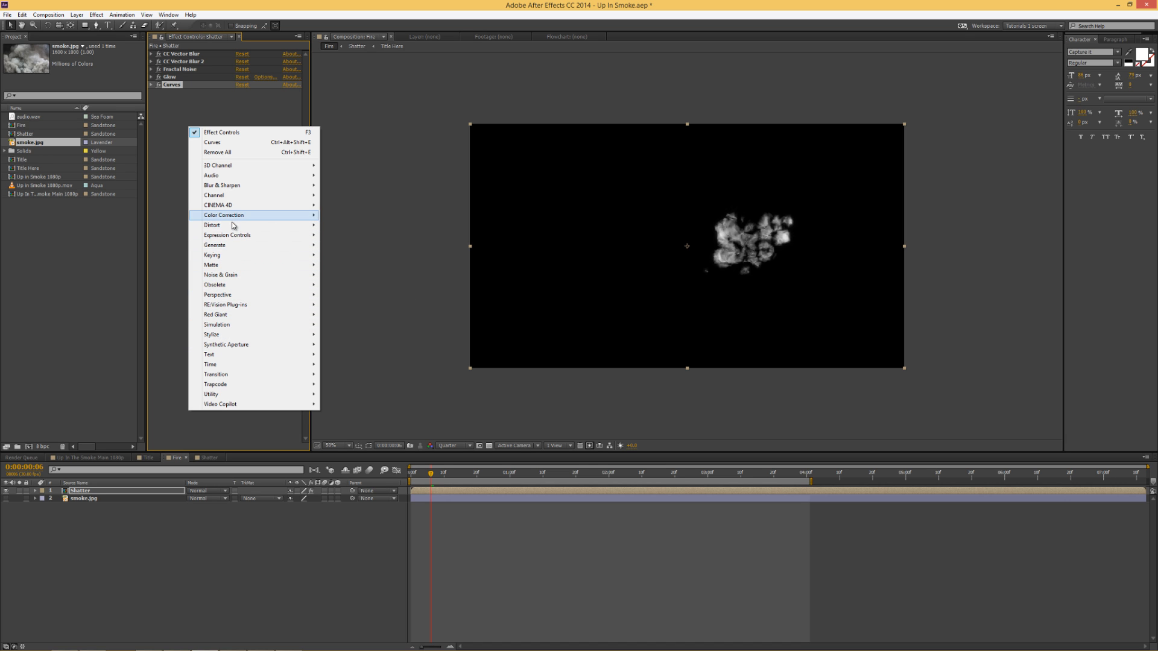
pyautogui.moveTo(235, 225)
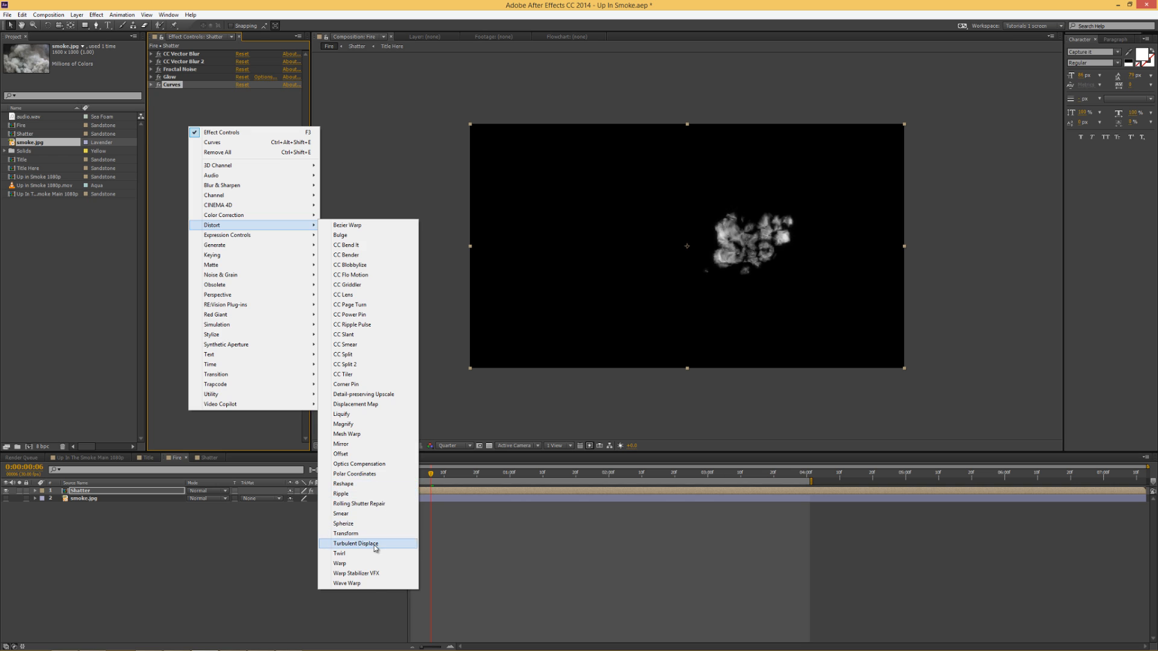
pyautogui.click(355, 543)
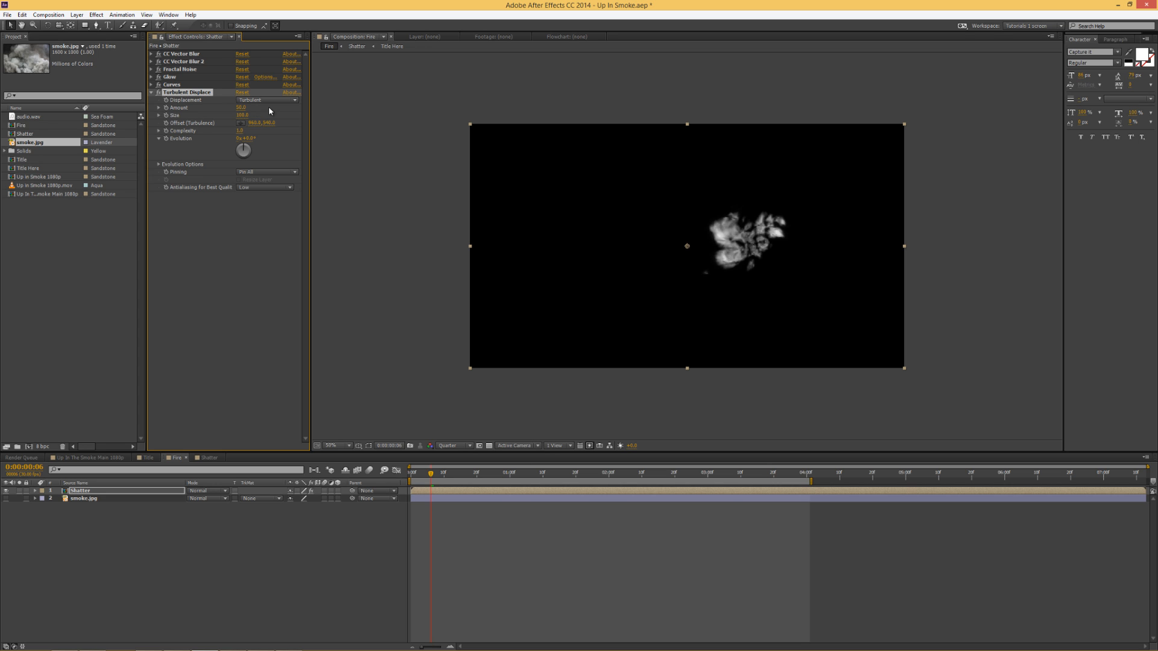
pyautogui.click(240, 107)
pyautogui.write('15')
pyautogui.press('Tab')
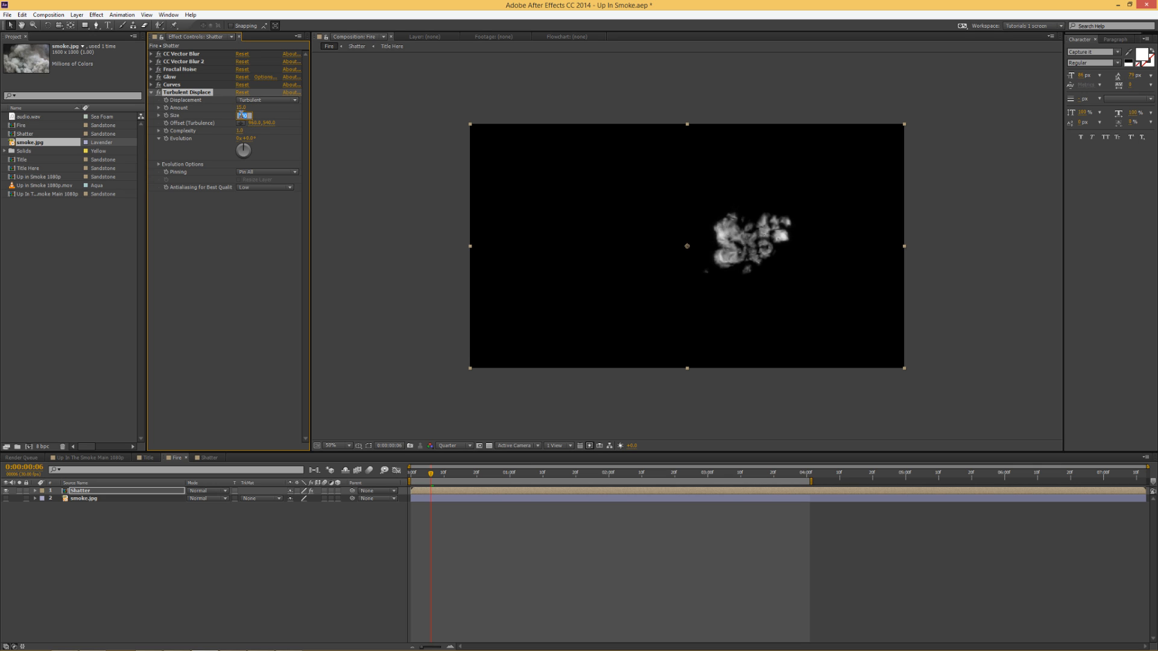
pyautogui.write('2')
pyautogui.write('0')
pyautogui.press('Return')
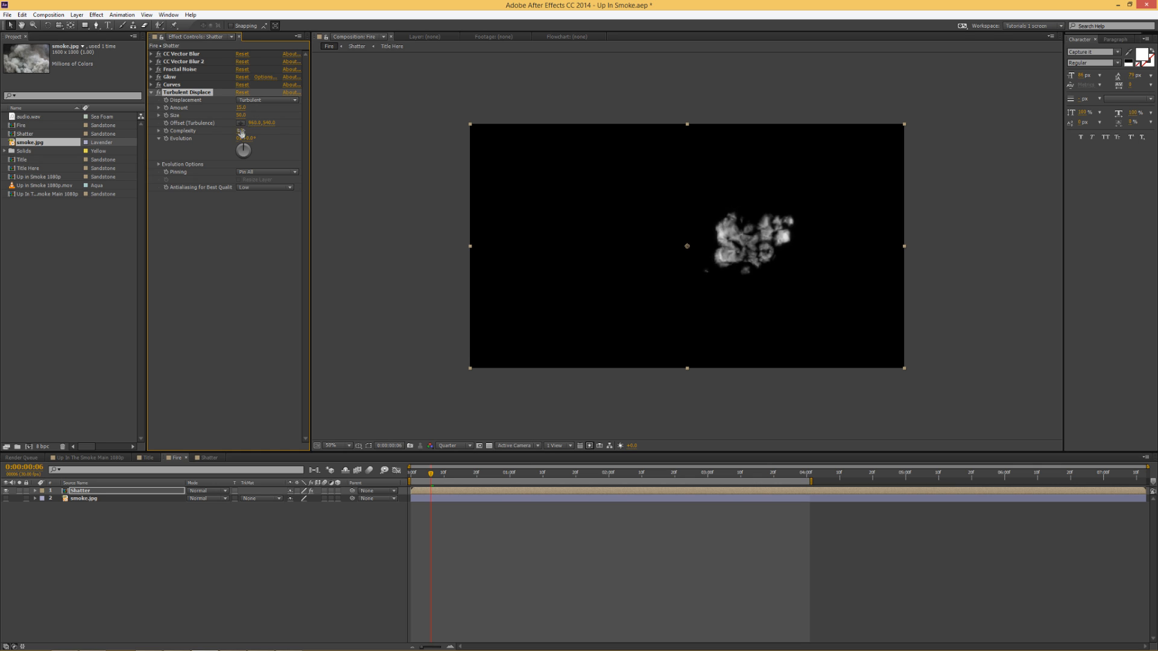
# Animate the Evolution of Turbulent Displace with the expression time*50
pyautogui.keyDown('alt'); pyautogui.click(166, 139); pyautogui.keyUp('alt')
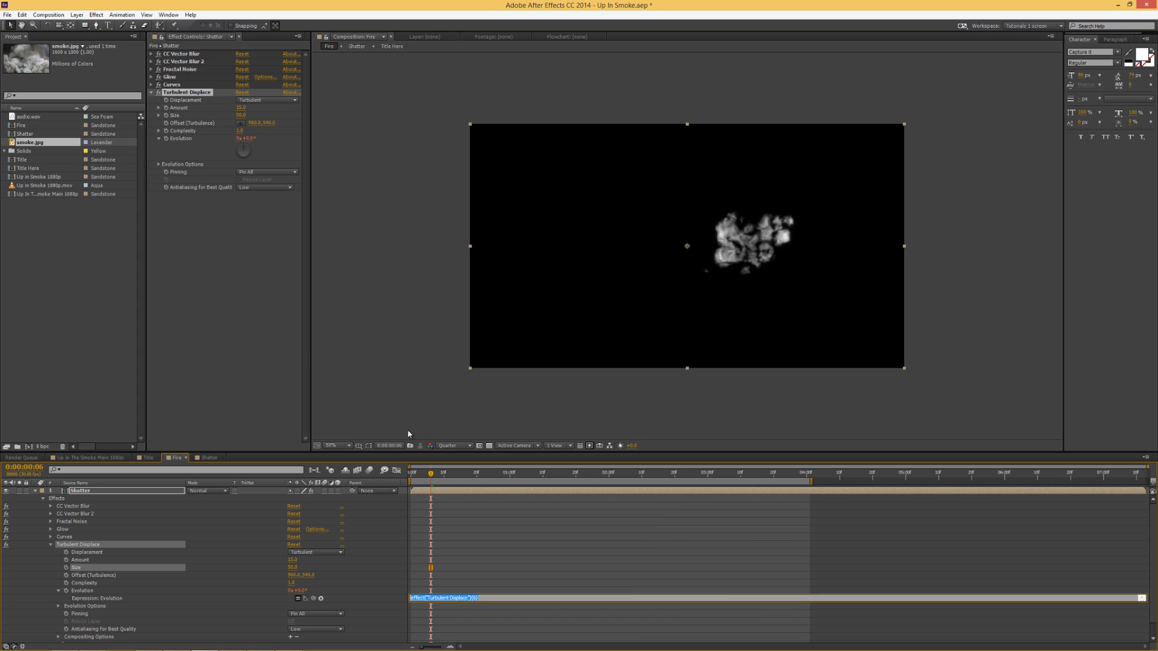
pyautogui.write('time*50')
pyautogui.click(261, 535)
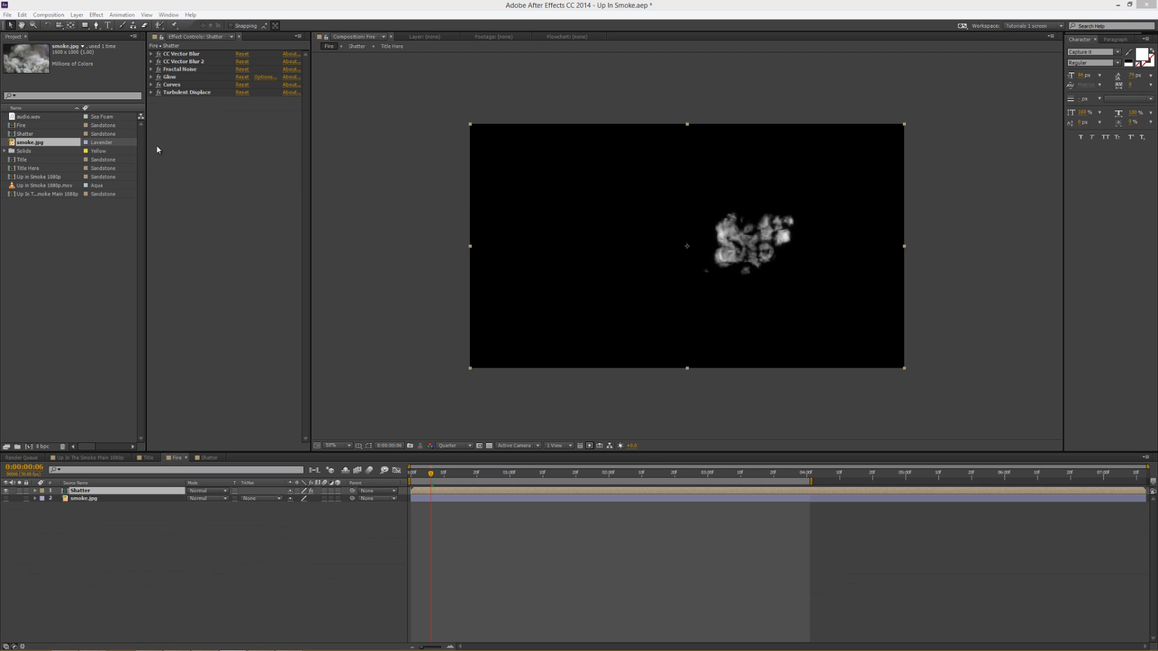
# Add VC Color Vibrance to the Shatter layer and set its color to orange FFA200, then collapse the effect
pyautogui.rightClick(167, 111)
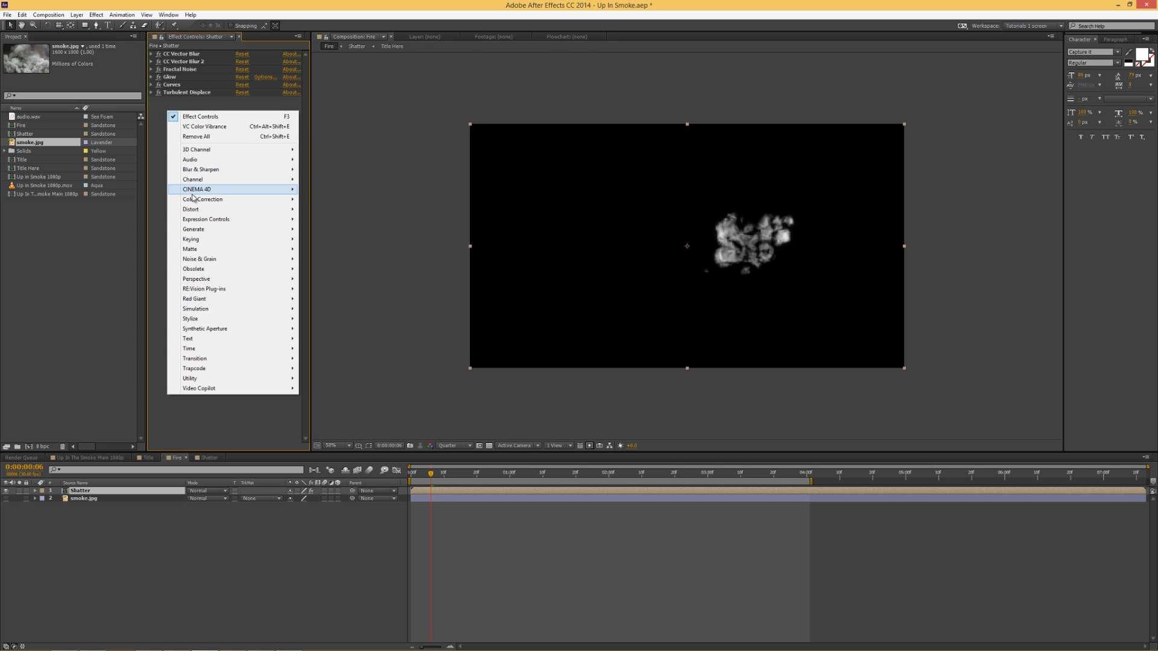
pyautogui.moveTo(188, 199)
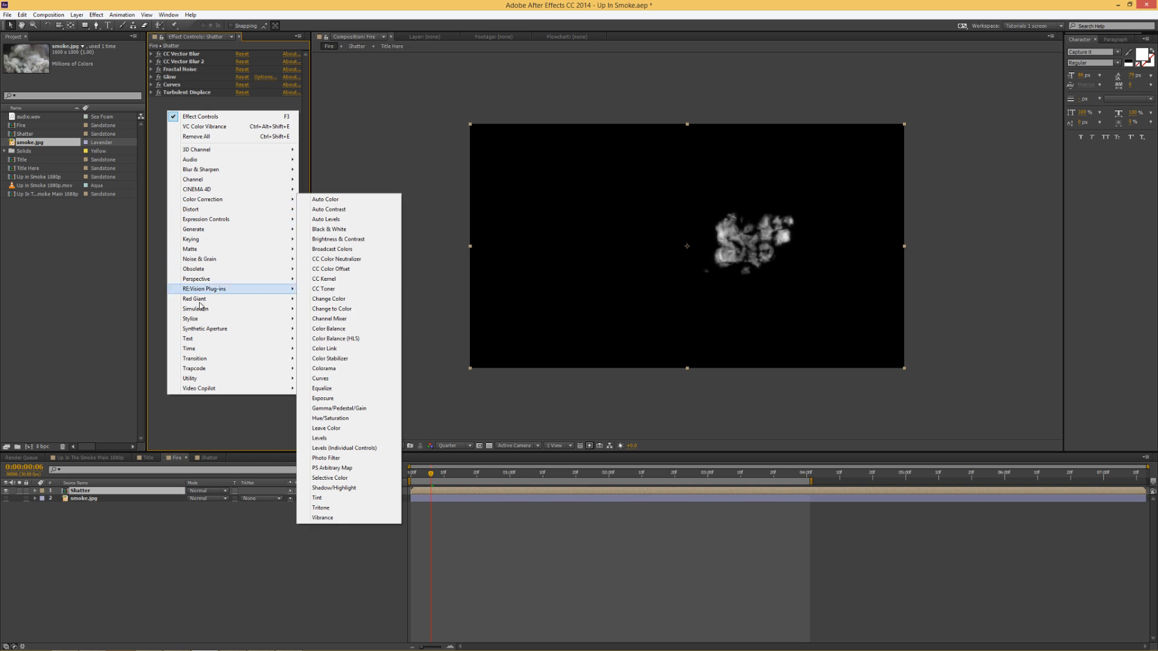
pyautogui.moveTo(211, 388)
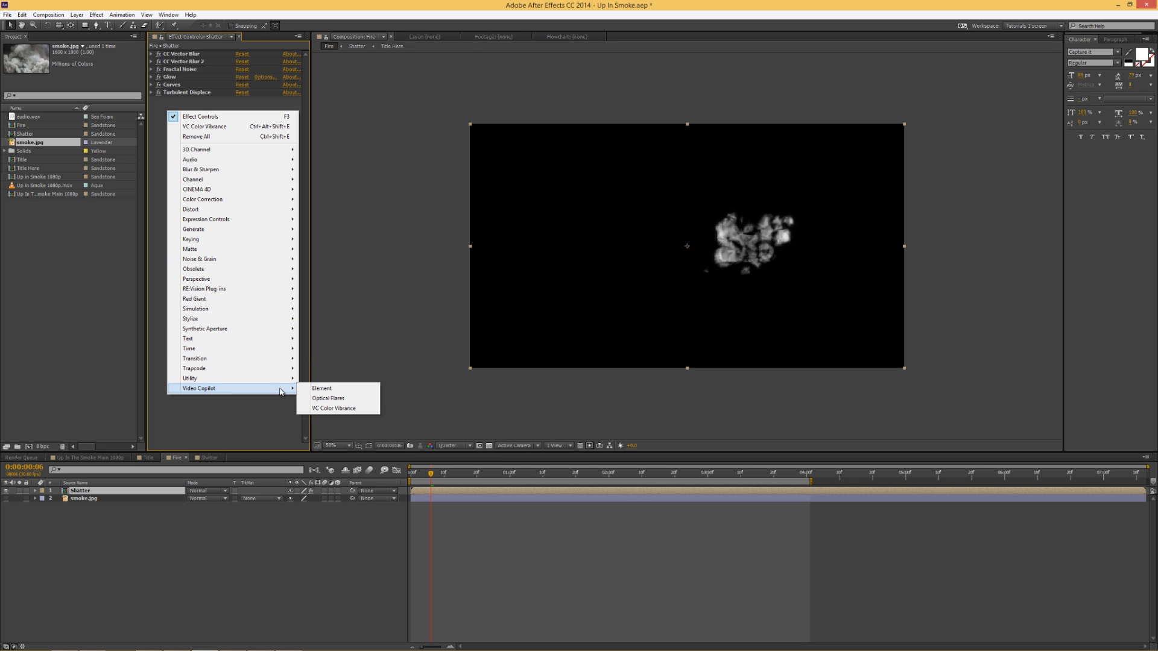
pyautogui.click(335, 409)
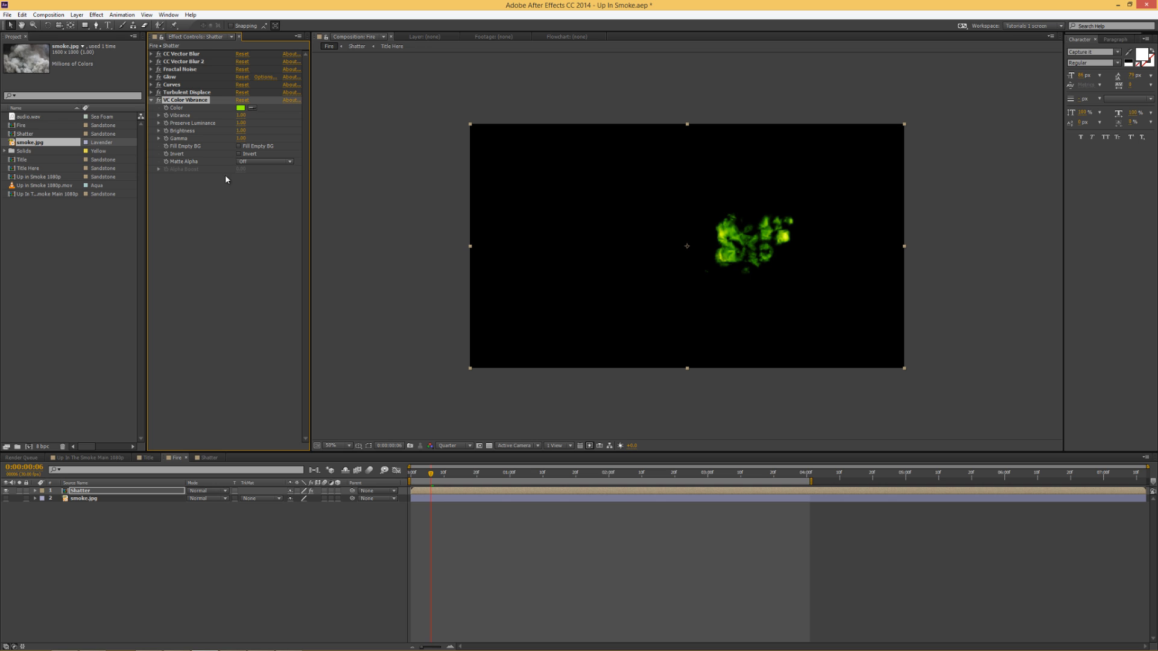
pyautogui.click(240, 108)
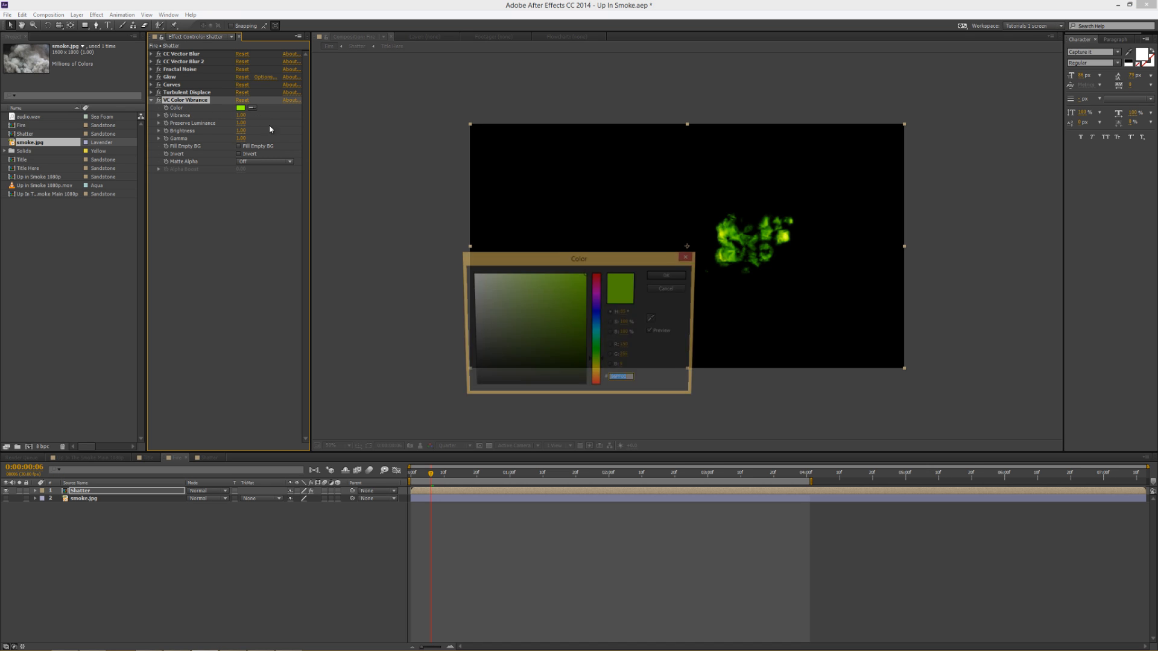
pyautogui.click(598, 377)
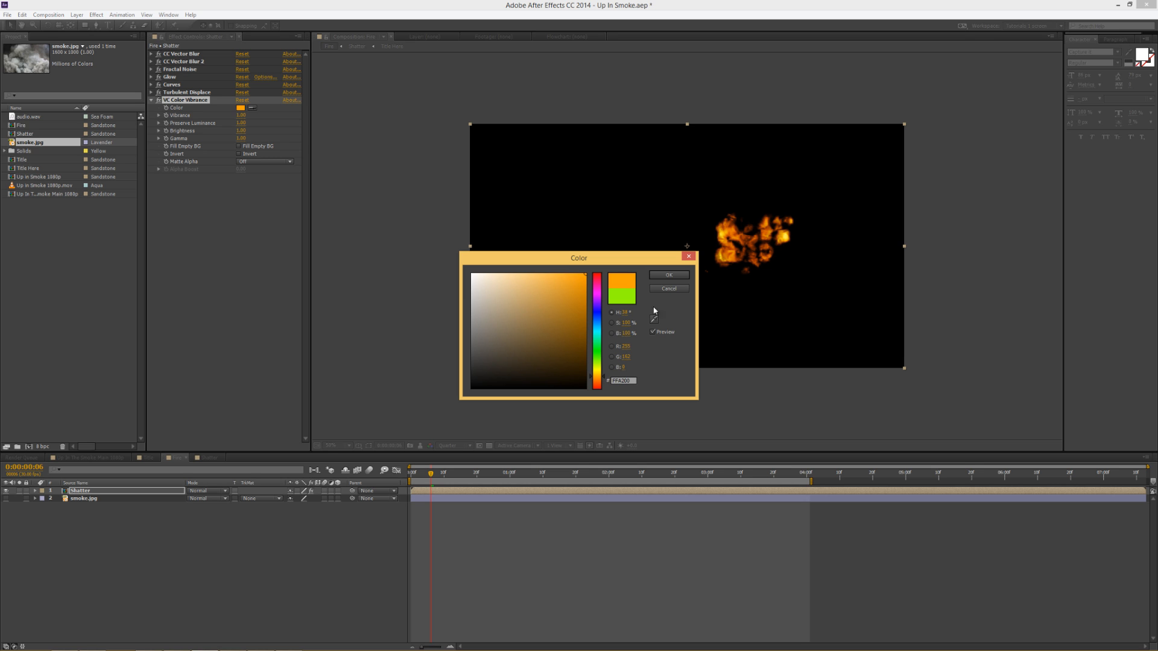
pyautogui.click(662, 277)
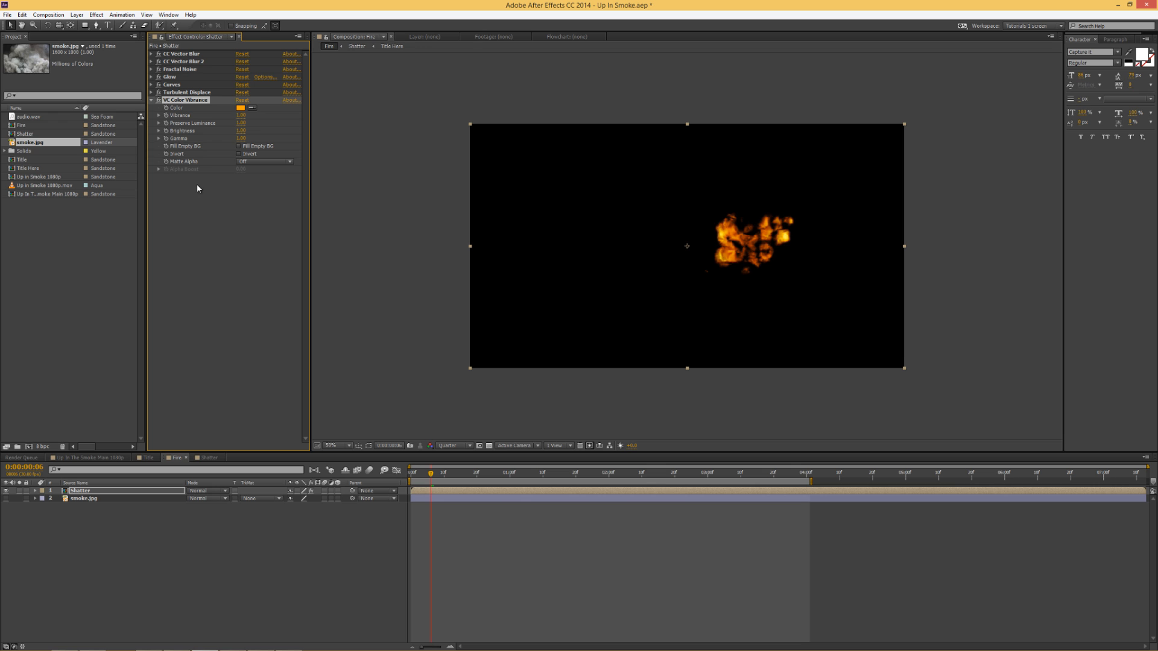
pyautogui.click(151, 101)
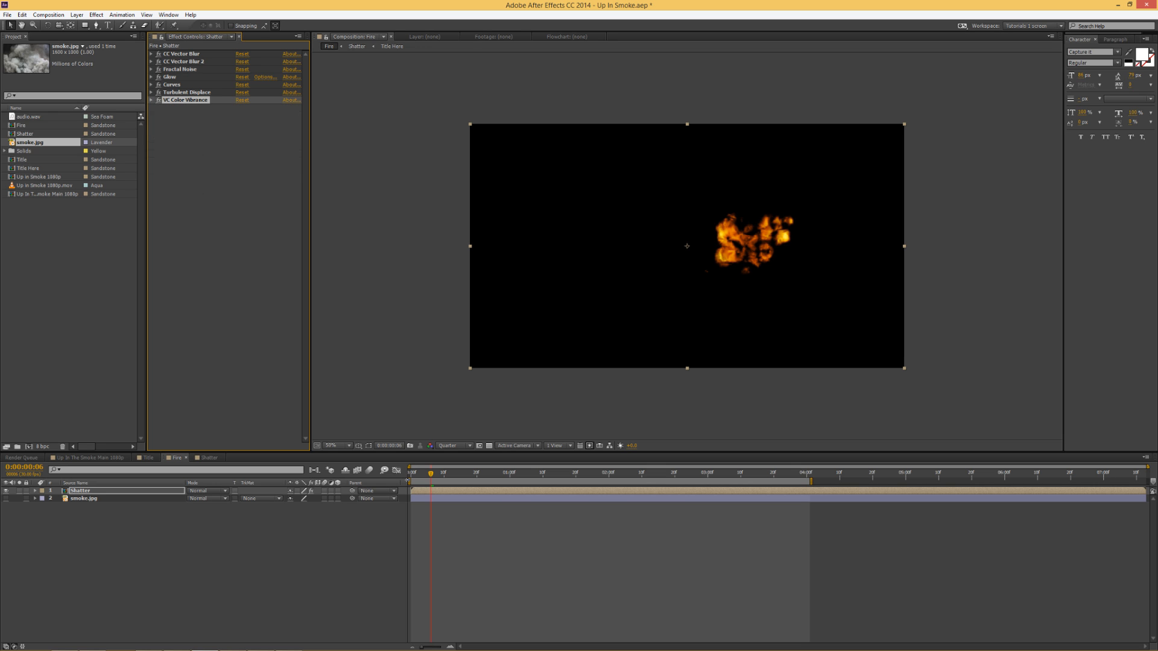
# Preview the orange fire animation from 0:00:00:03
pyautogui.click(422, 475)
pyautogui.press('space')
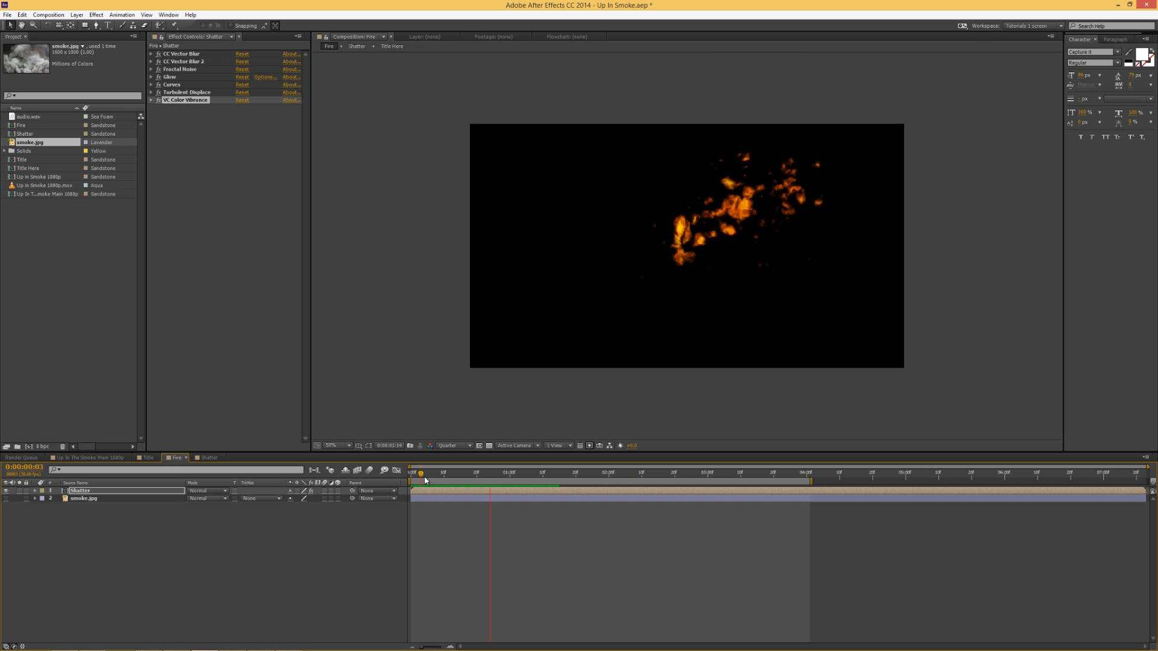
# Pre-compose the Title Here layer inside the Shatter composition as "Shattered without mask", moving all attributes into the new composition
pyautogui.click(884, 237)
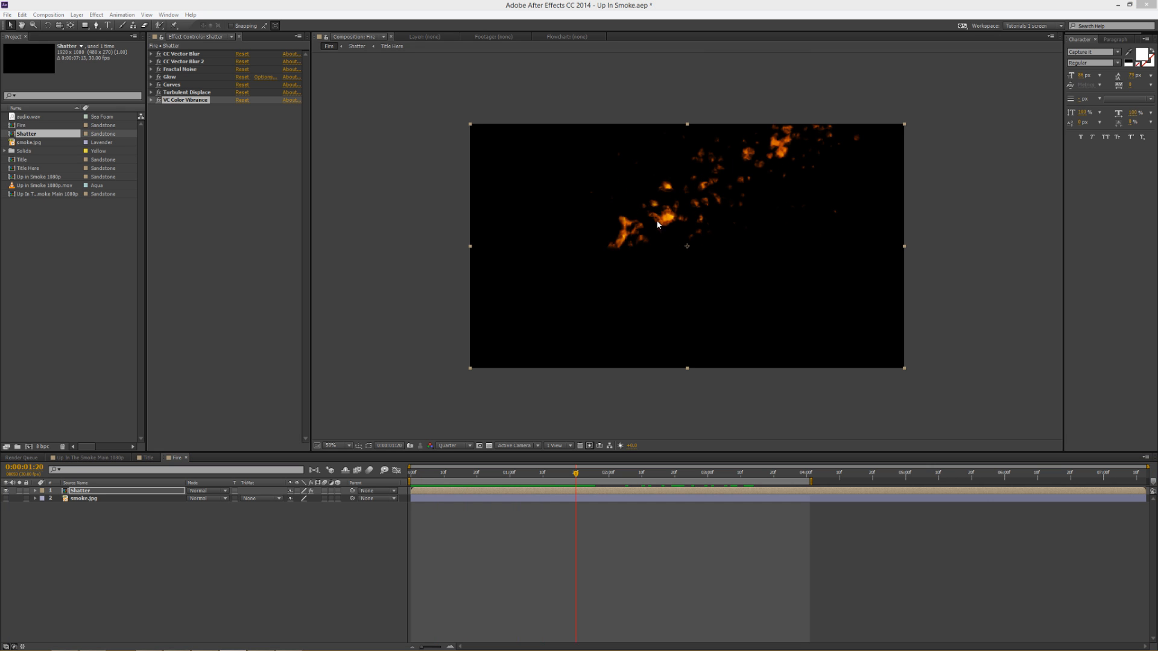
pyautogui.doubleClick(87, 492)
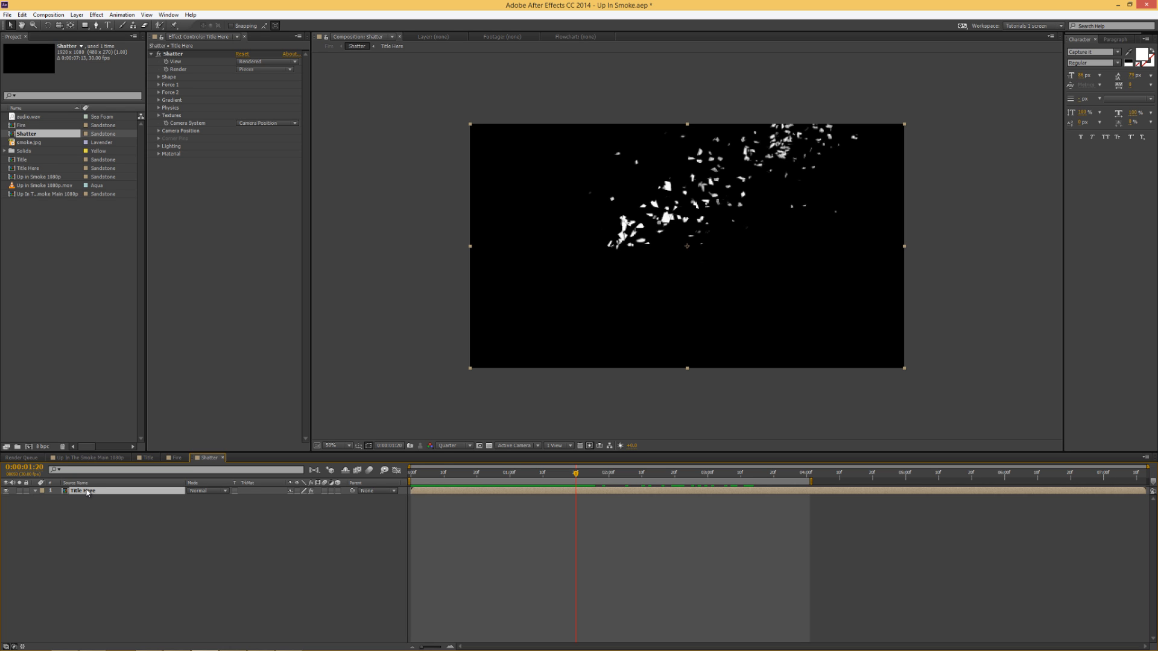
pyautogui.hotkey('ctrl', 'shift', 'c')
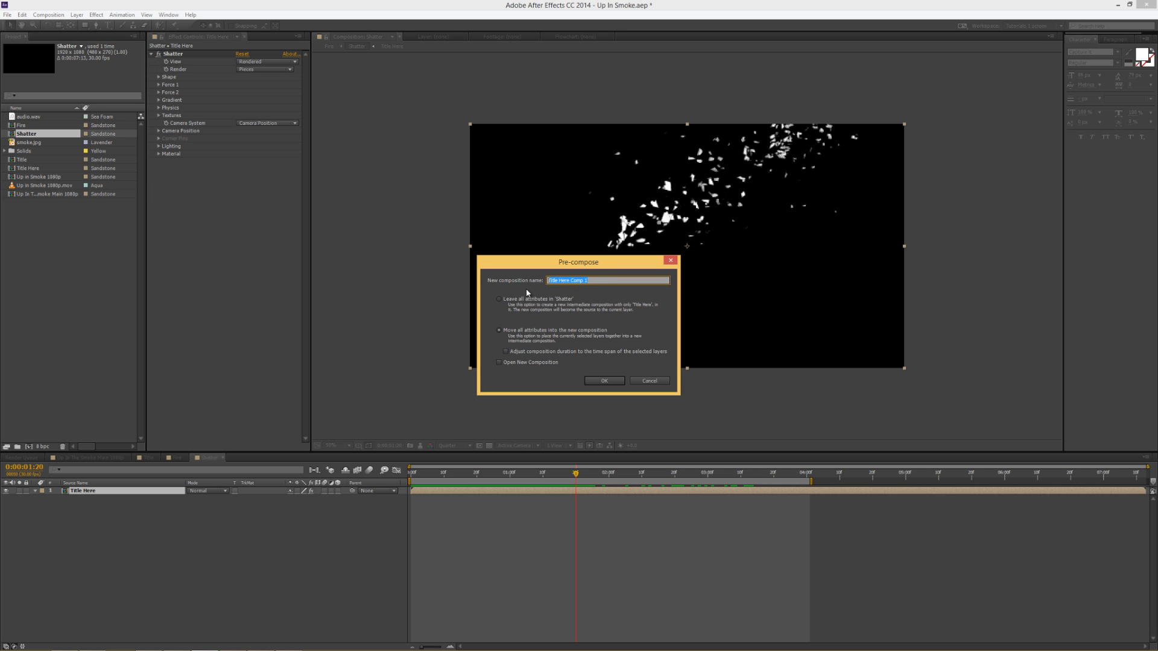
pyautogui.write('S')
pyautogui.write('hattered without mask')
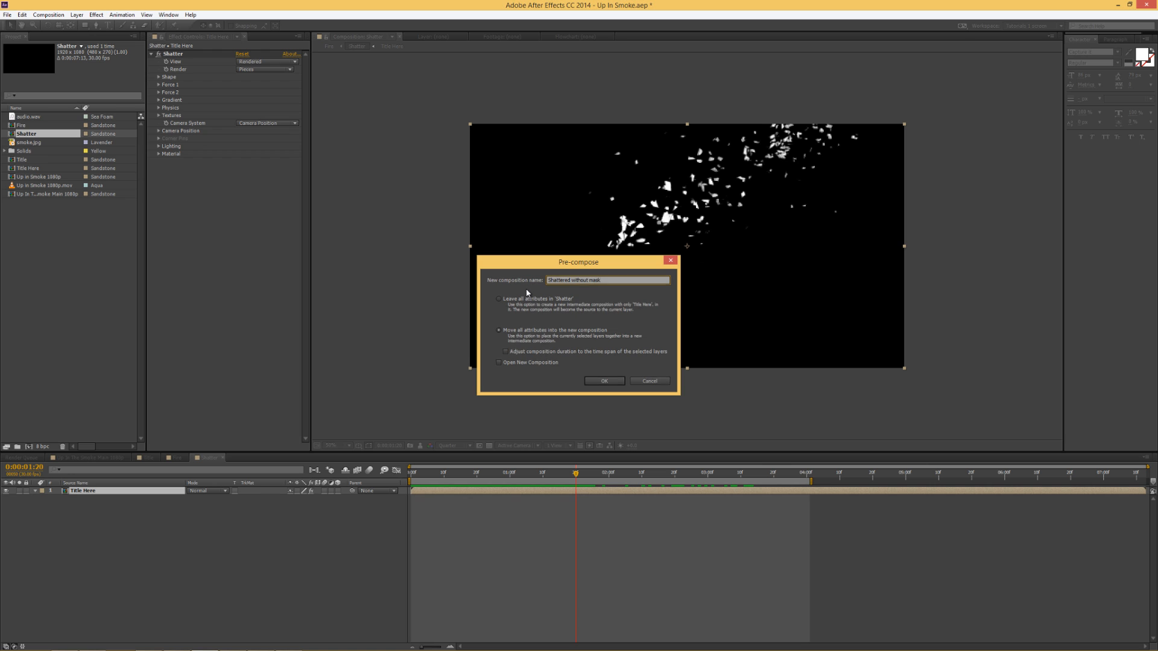
pyautogui.press('Return')
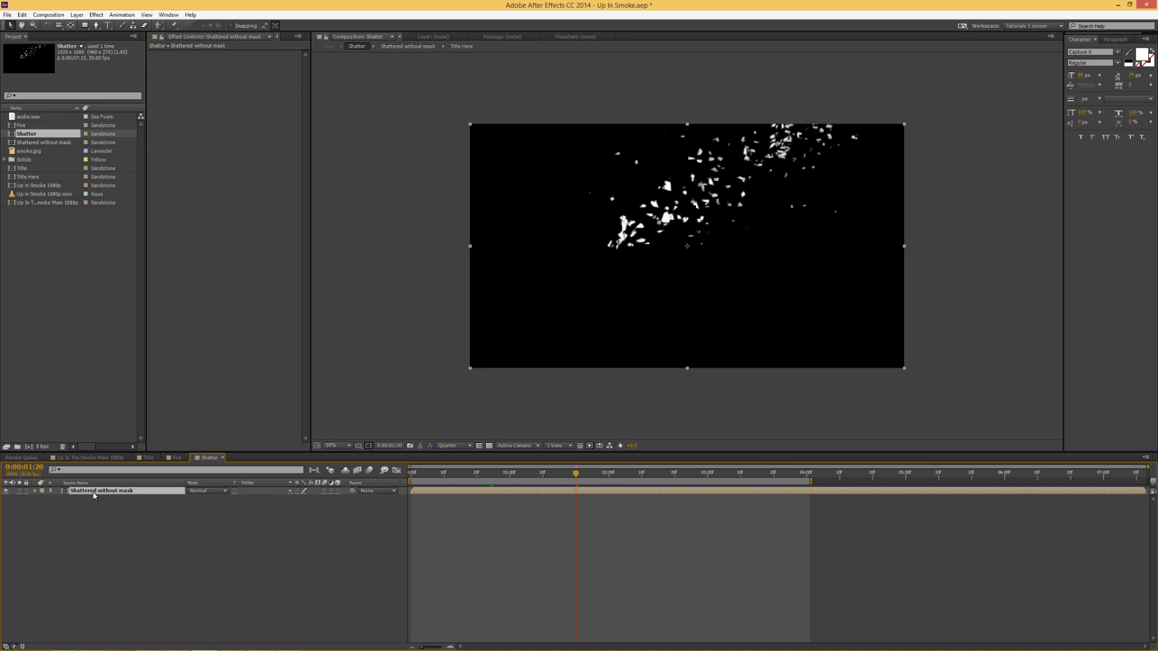
pyautogui.doubleClick(130, 491)
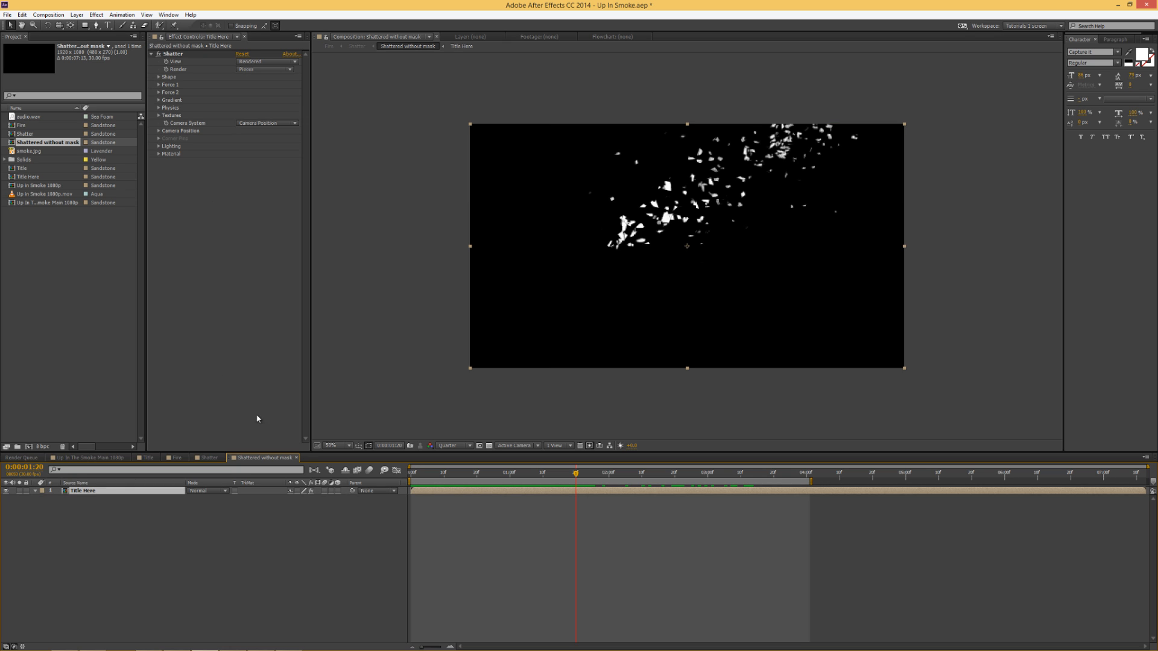
pyautogui.click(290, 458)
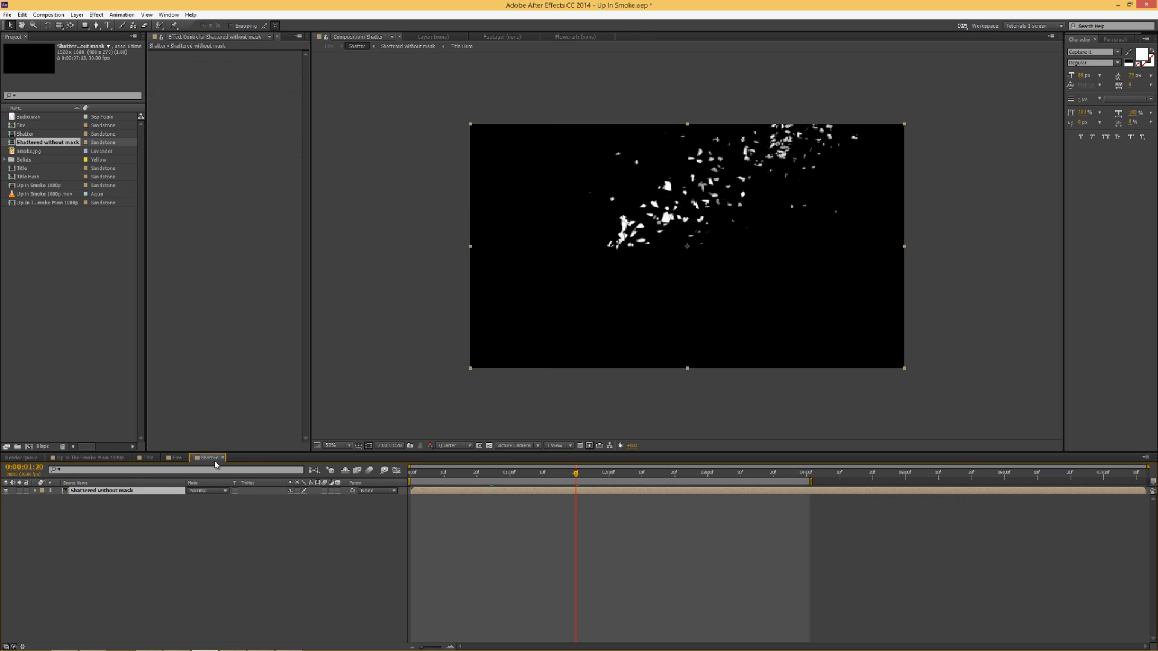
# Add a full-frame rectangular mask to the Shattered without mask layer and place a Mask Path keyframe at the first frame
pyautogui.doubleClick(85, 26)
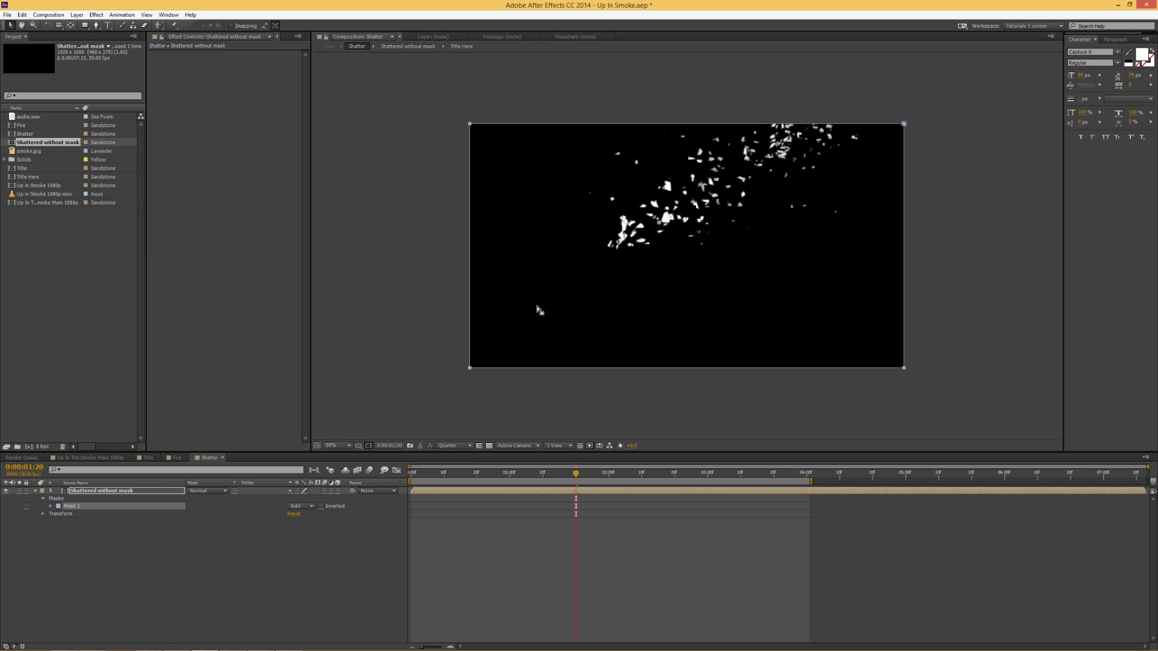
pyautogui.press('m')
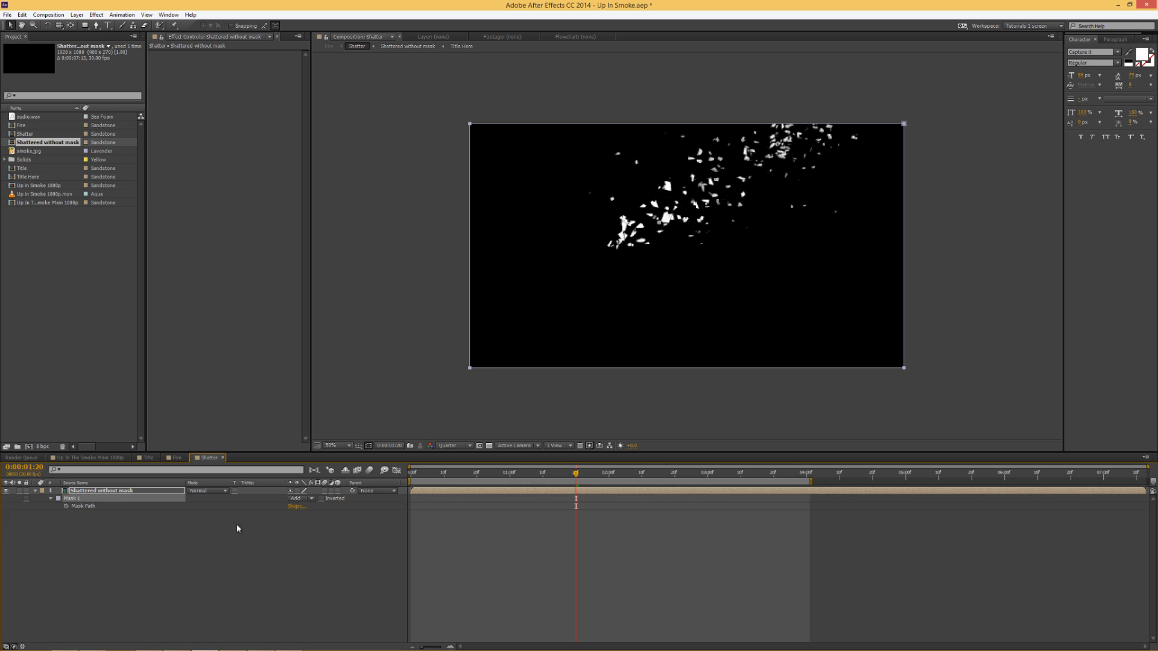
pyautogui.click(66, 506)
pyautogui.moveTo(570, 509); pyautogui.dragTo(532, 508)
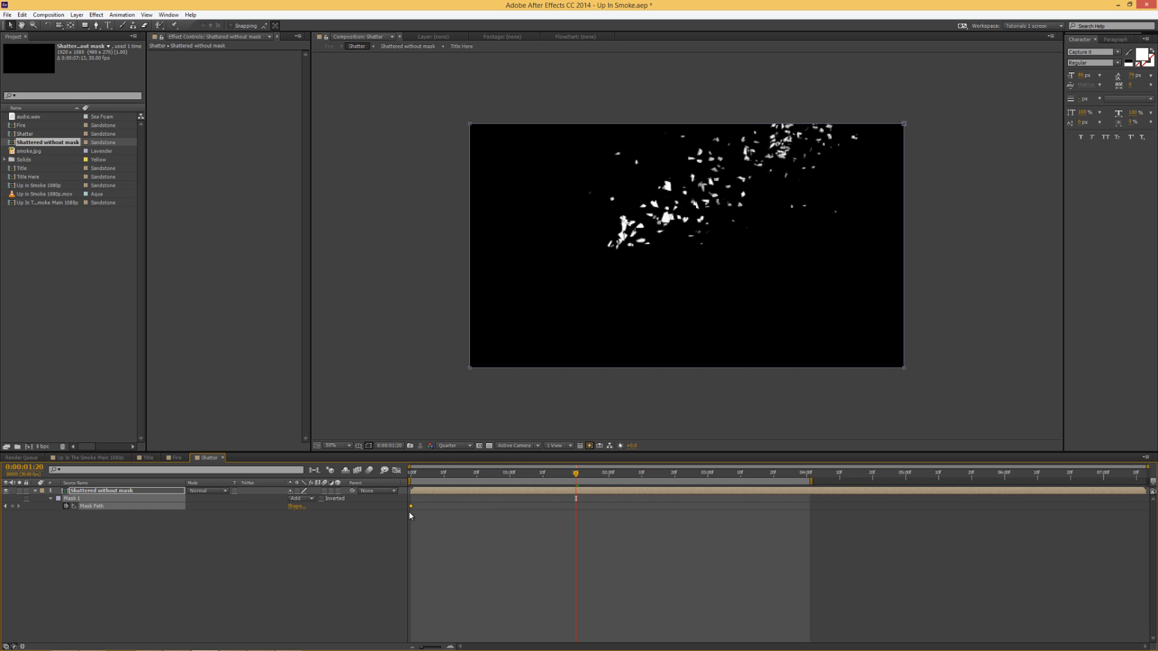
# At 0:00:04:00, move the whole mask out past the frame's left edge to keyframe the wipe, and scrub through it
pyautogui.click(805, 473)
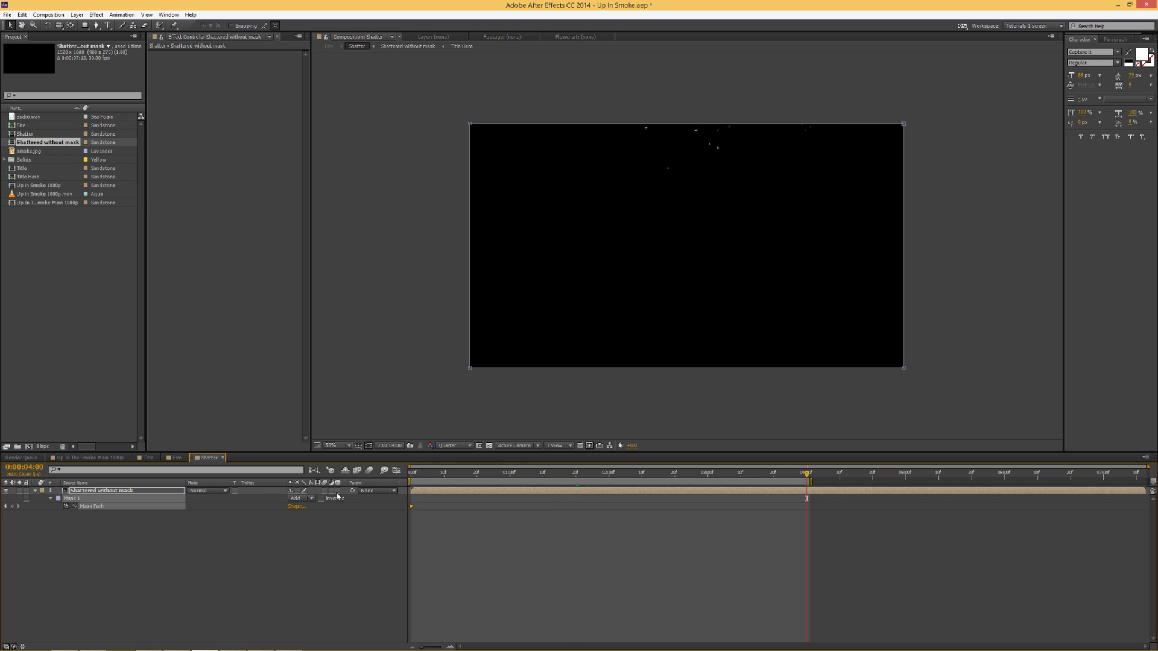
pyautogui.click(904, 125)
pyautogui.doubleClick(904, 124)
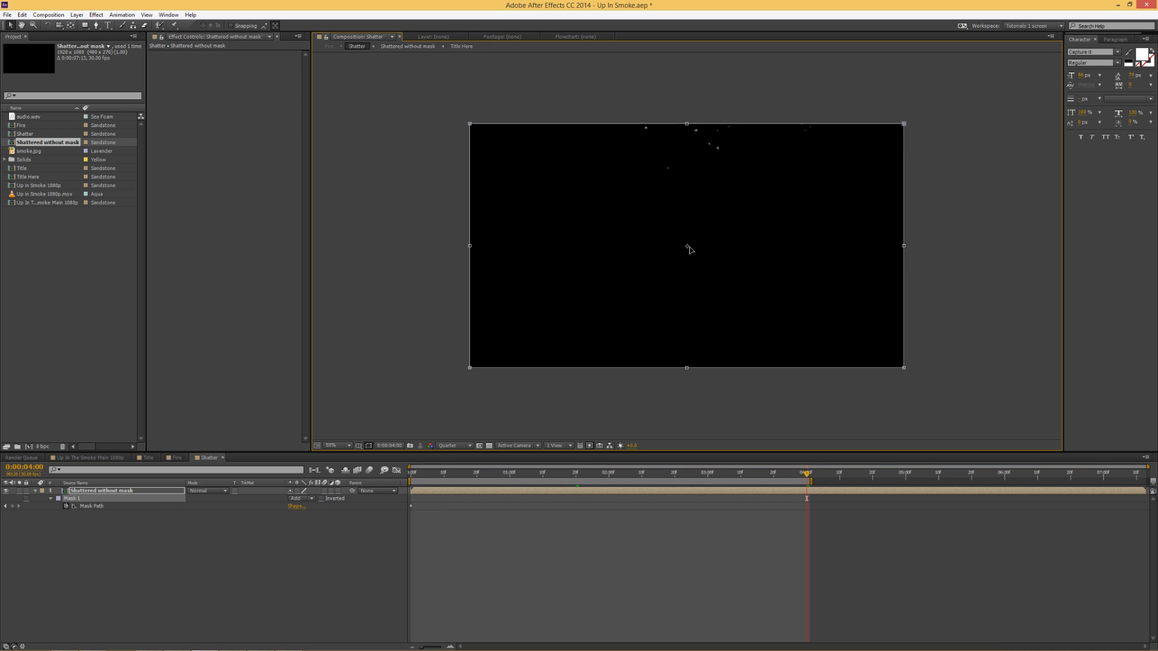
pyautogui.moveTo(687, 248); pyautogui.dragTo(259, 252)
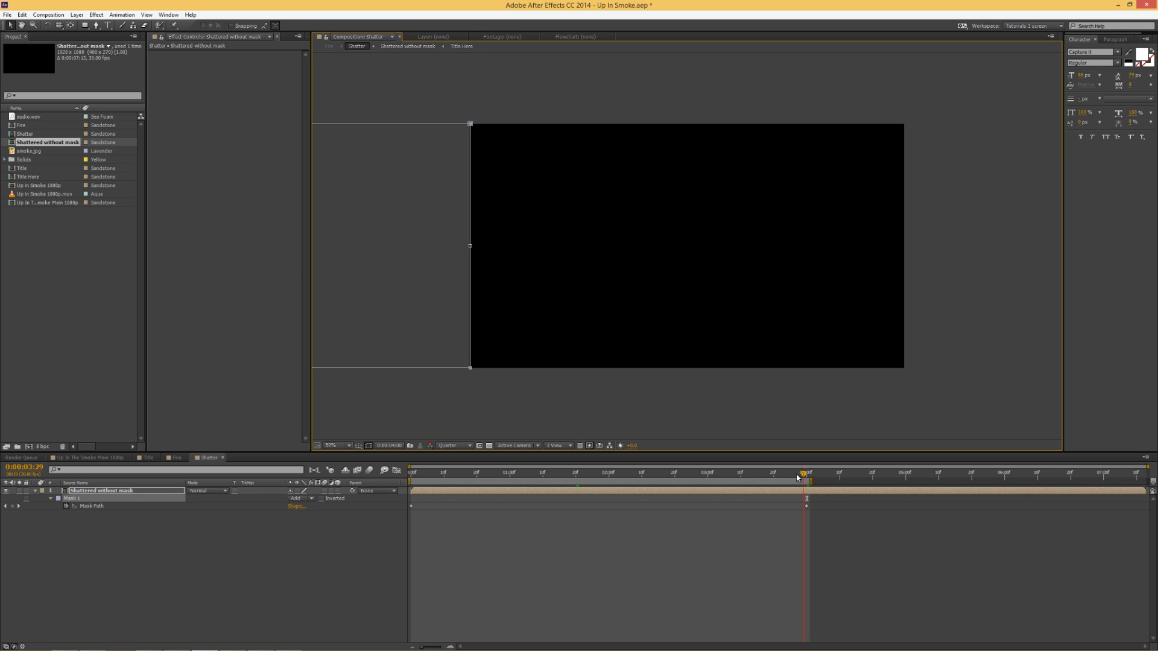
pyautogui.moveTo(811, 481); pyautogui.dragTo(576, 499)
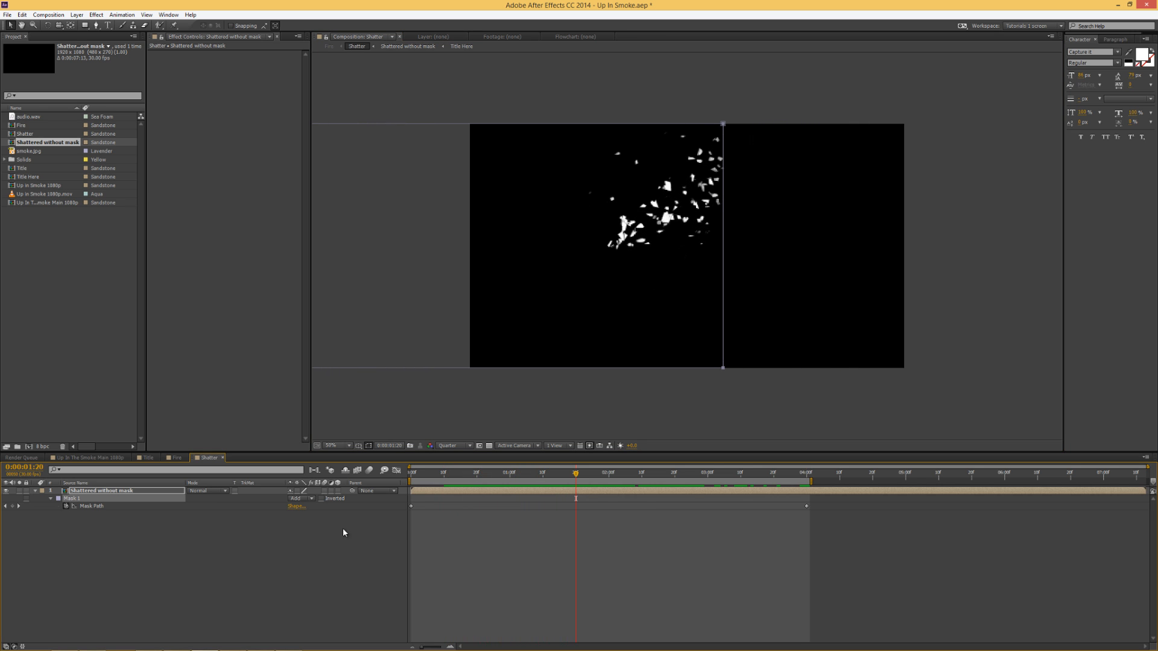
# Set the Mask Feather of the Shattered without mask layer to 200 pixels and scrub through the softened wipe
pyautogui.press('f')
pyautogui.moveTo(300, 510); pyautogui.dragTo(387, 501)
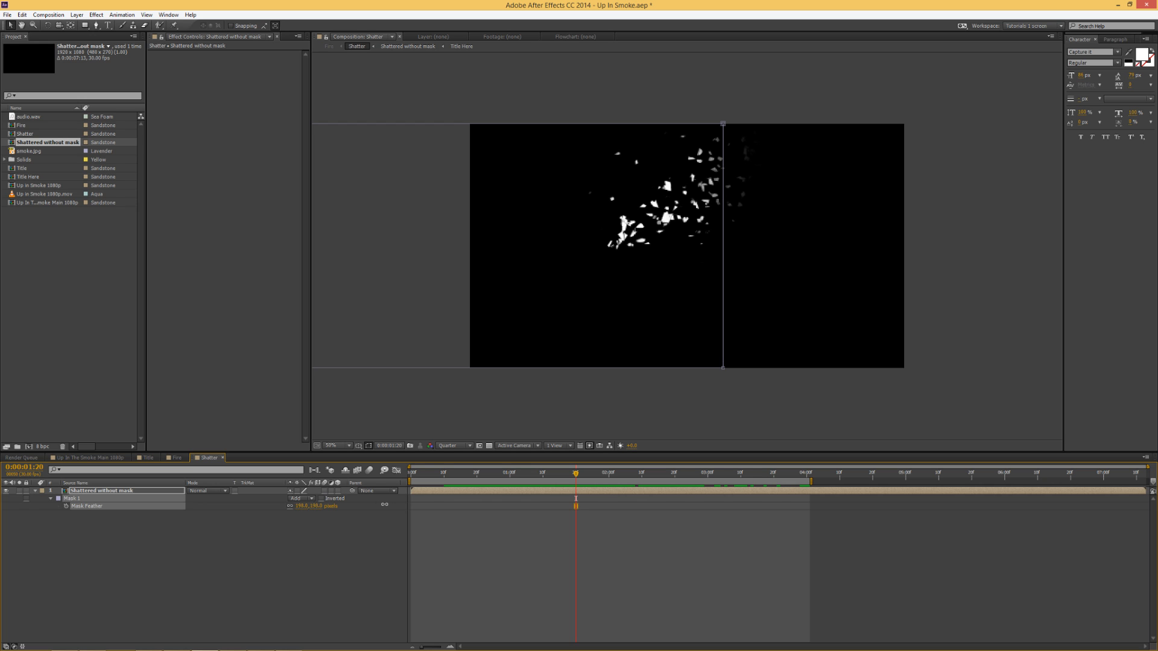
pyautogui.moveTo(386, 504); pyautogui.dragTo(386, 504)
pyautogui.moveTo(563, 475); pyautogui.dragTo(727, 487)
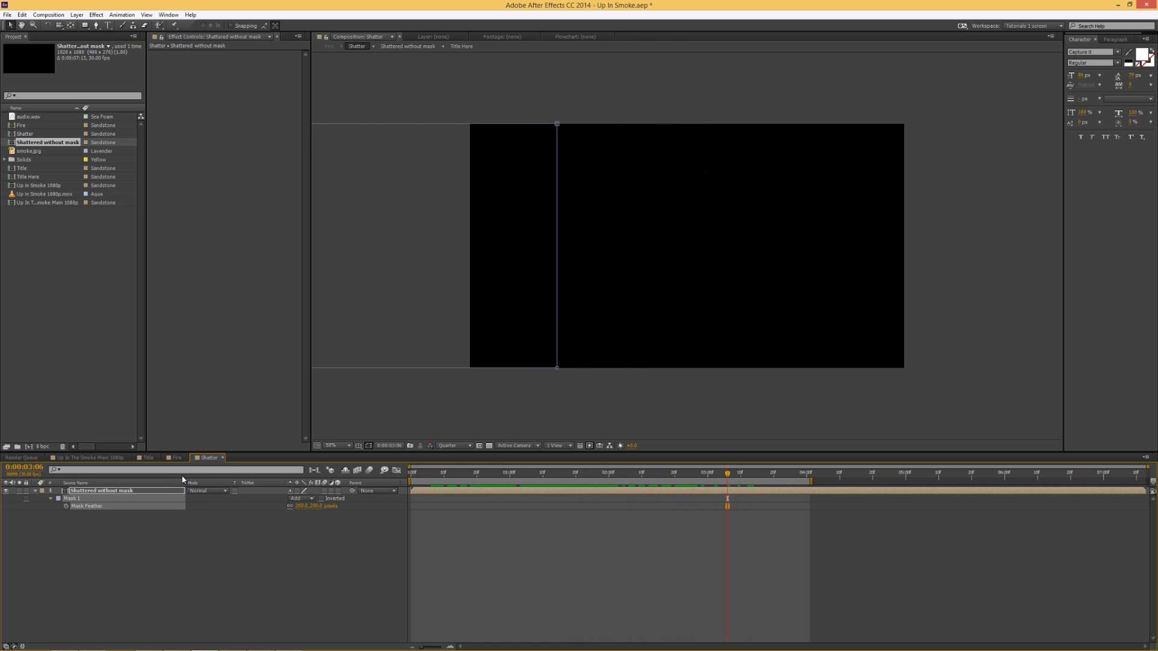
# Check the masked fire in the Fire composition and close the Shatter, Fire and Title compositions
pyautogui.click(224, 458)
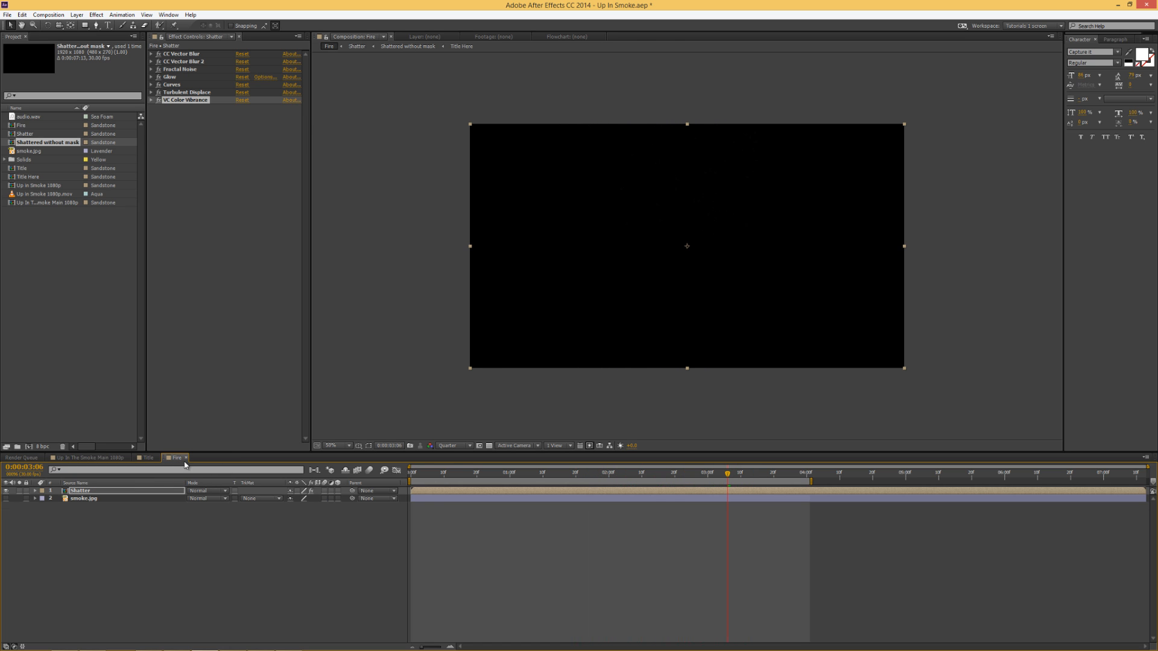
pyautogui.moveTo(556, 479)
pyautogui.mouseDown()
pyautogui.moveTo(478, 479)
pyautogui.moveTo(687, 481)
pyautogui.moveTo(543, 483)
pyautogui.mouseUp()
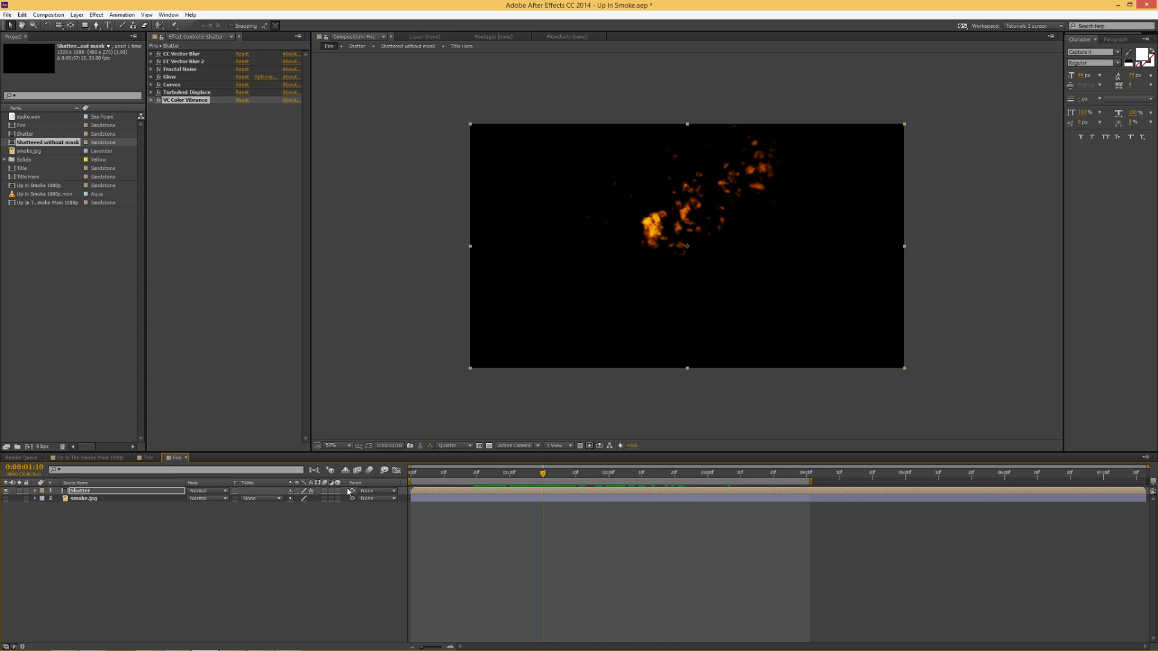
pyautogui.click(186, 461)
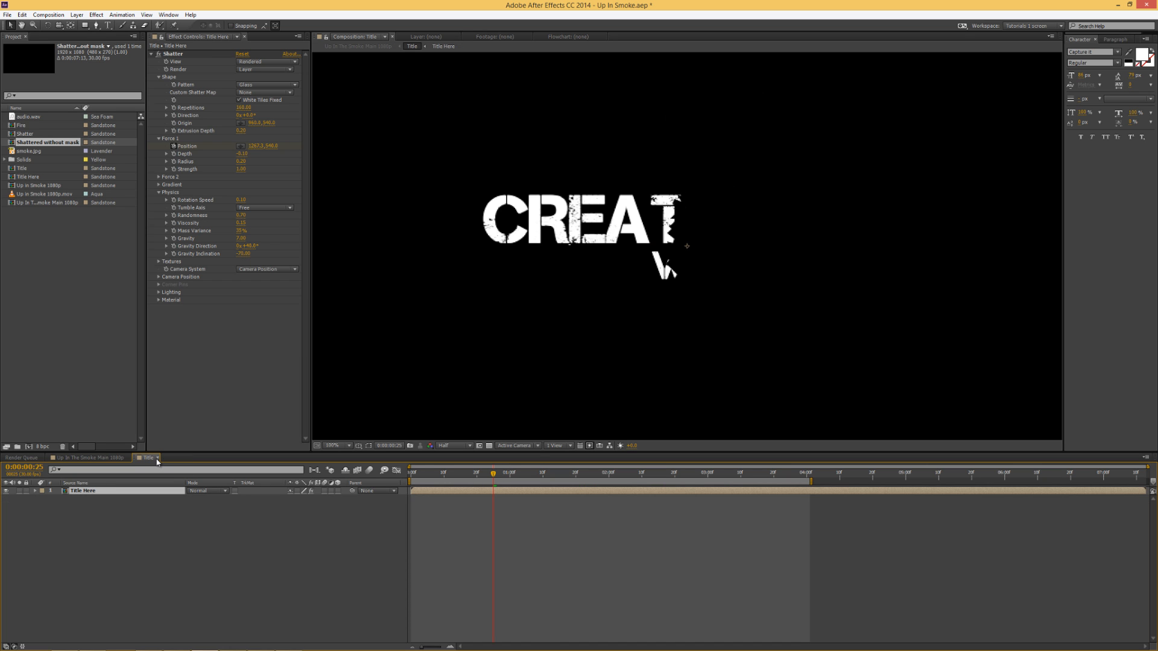
pyautogui.click(158, 458)
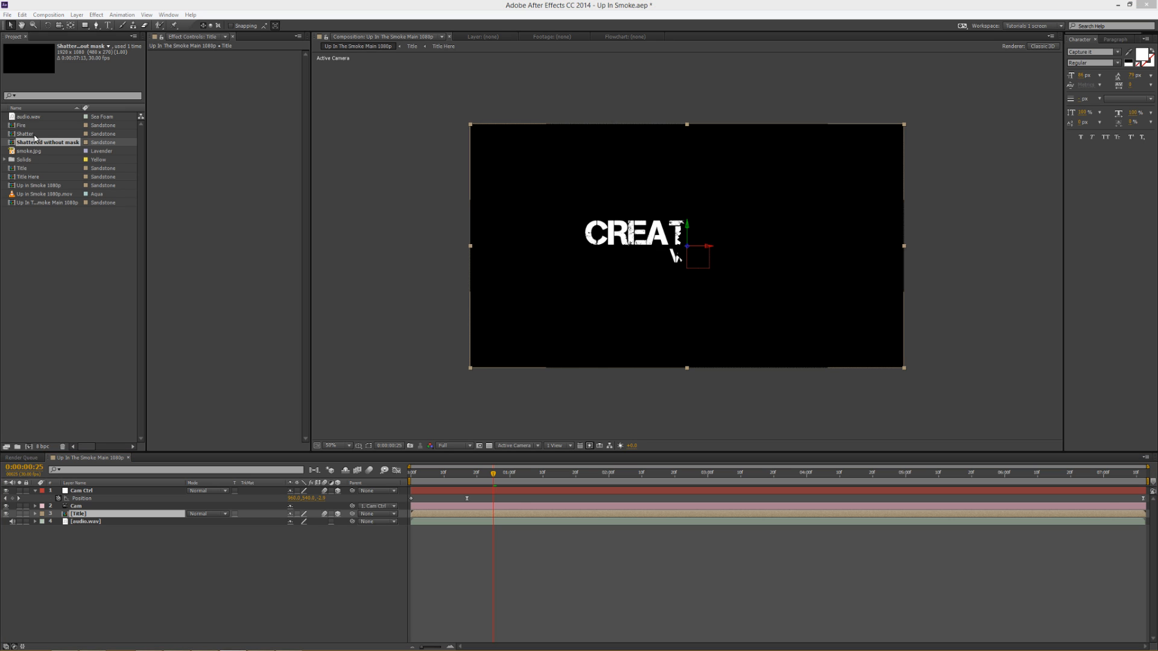
# Duplicate the Fire composition in the project and rename the copy "Smoke"
pyautogui.click(24, 127)
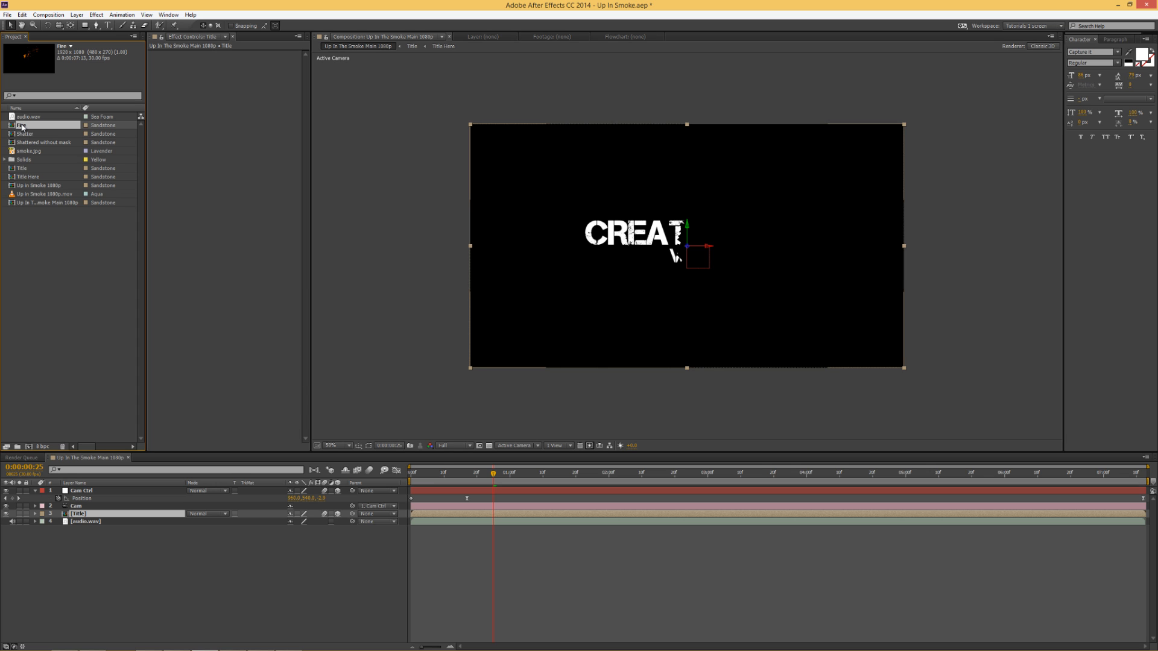
pyautogui.hotkey('ctrl', 'd')
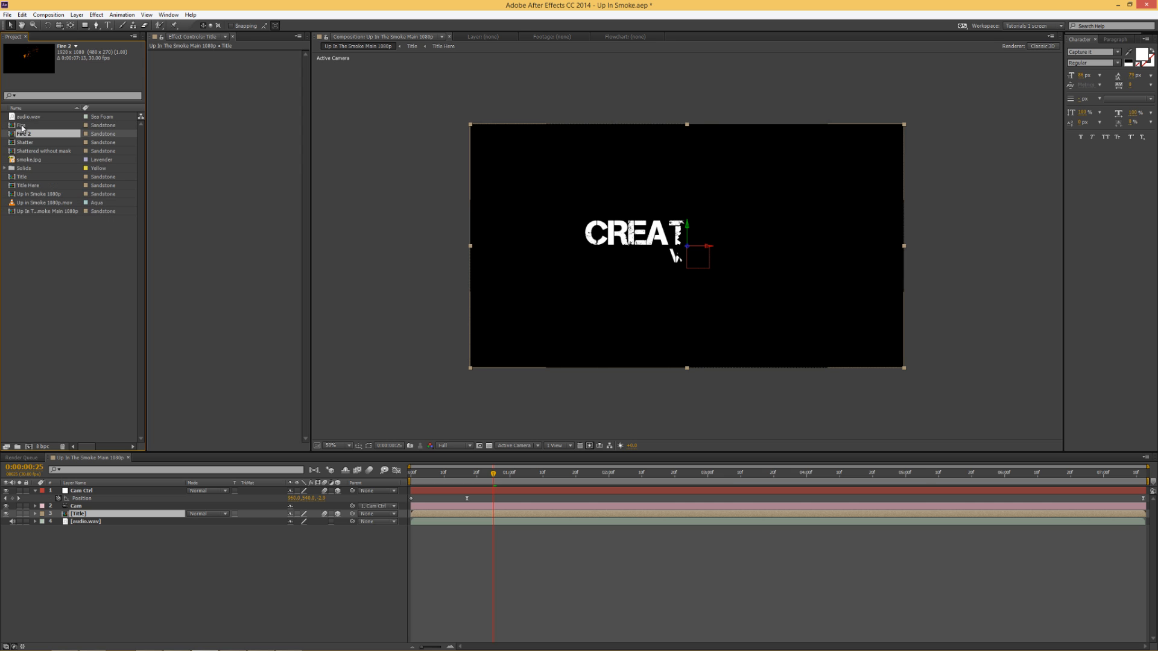
pyautogui.press('Return')
pyautogui.write('Smoke')
pyautogui.press('Return')
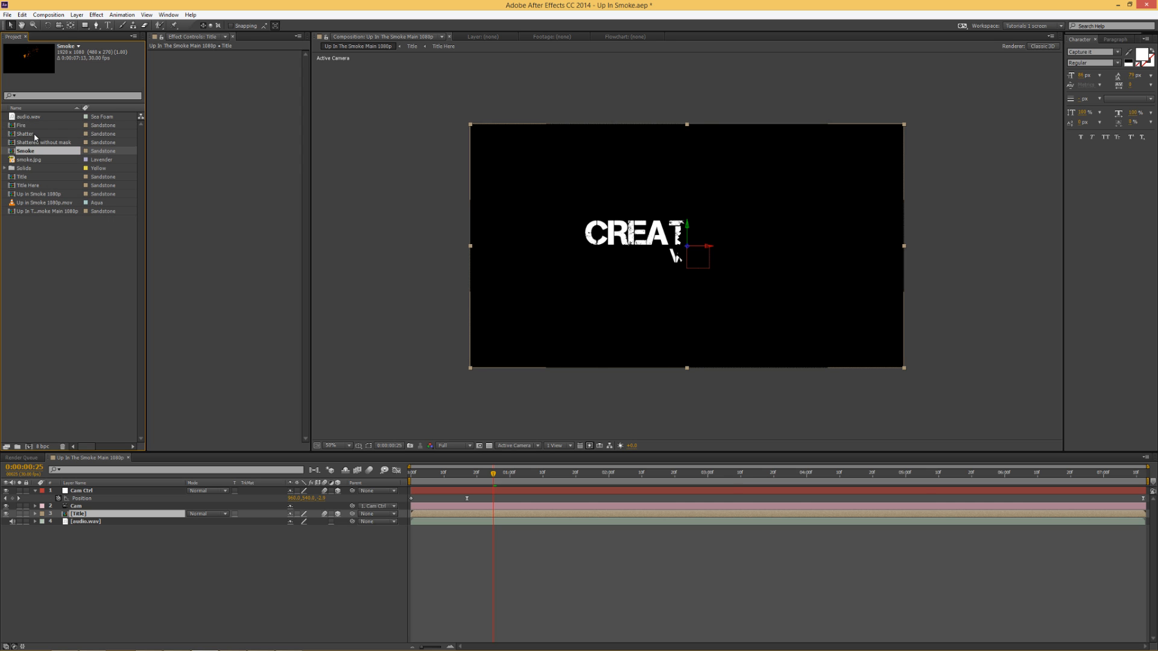
# Open the Smoke composition, locate its Shatter layer's source in the project, and duplicate that source as "Smoke Nested"
pyautogui.doubleClick(29, 151)
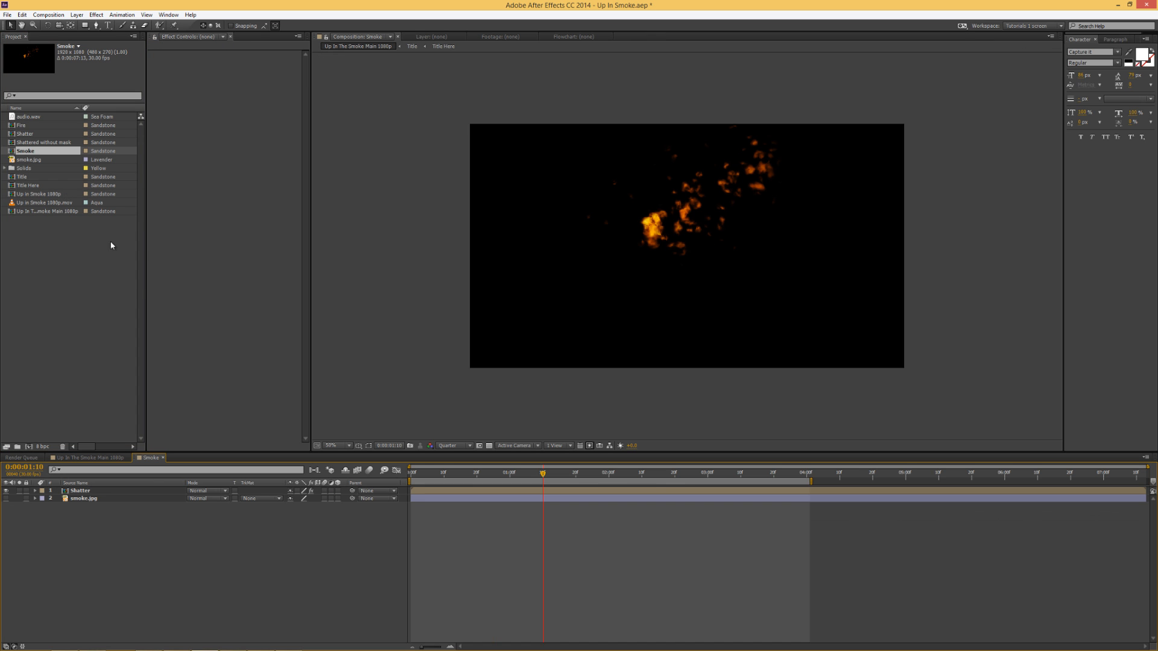
pyautogui.click(83, 491)
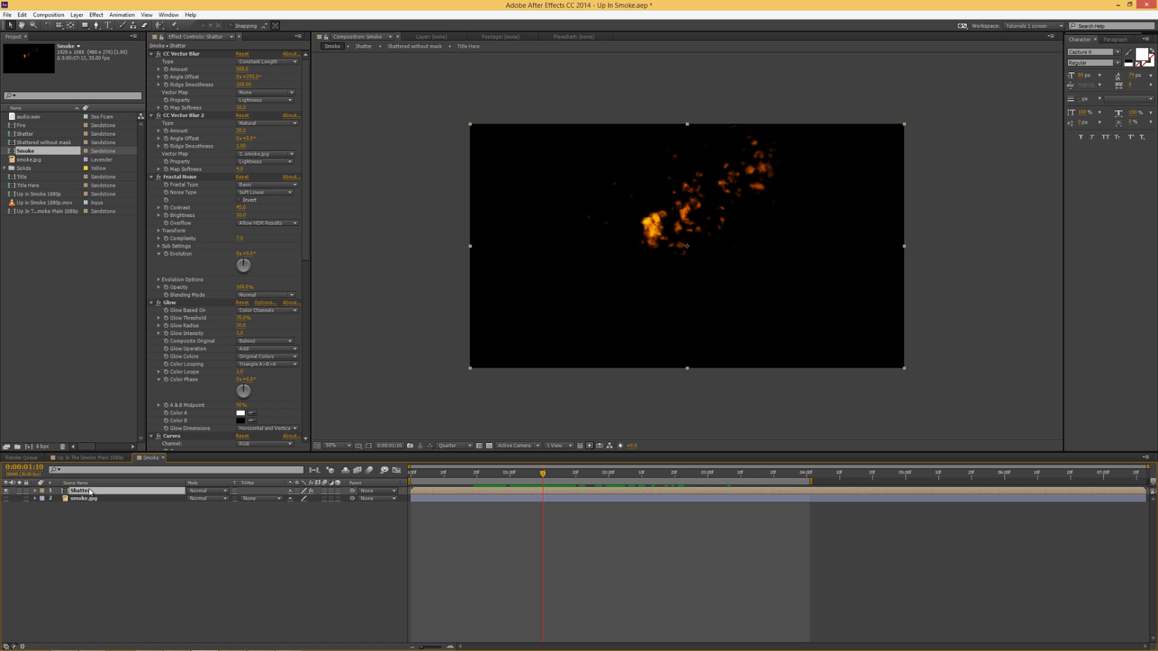
pyautogui.rightClick(89, 493)
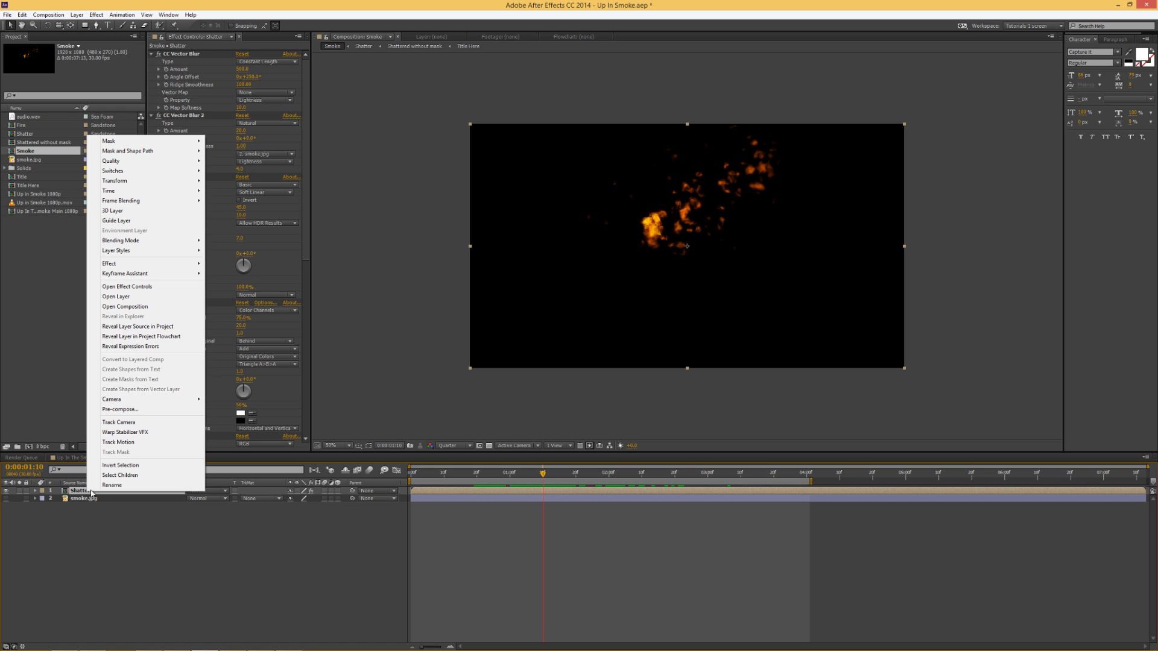
pyautogui.click(143, 328)
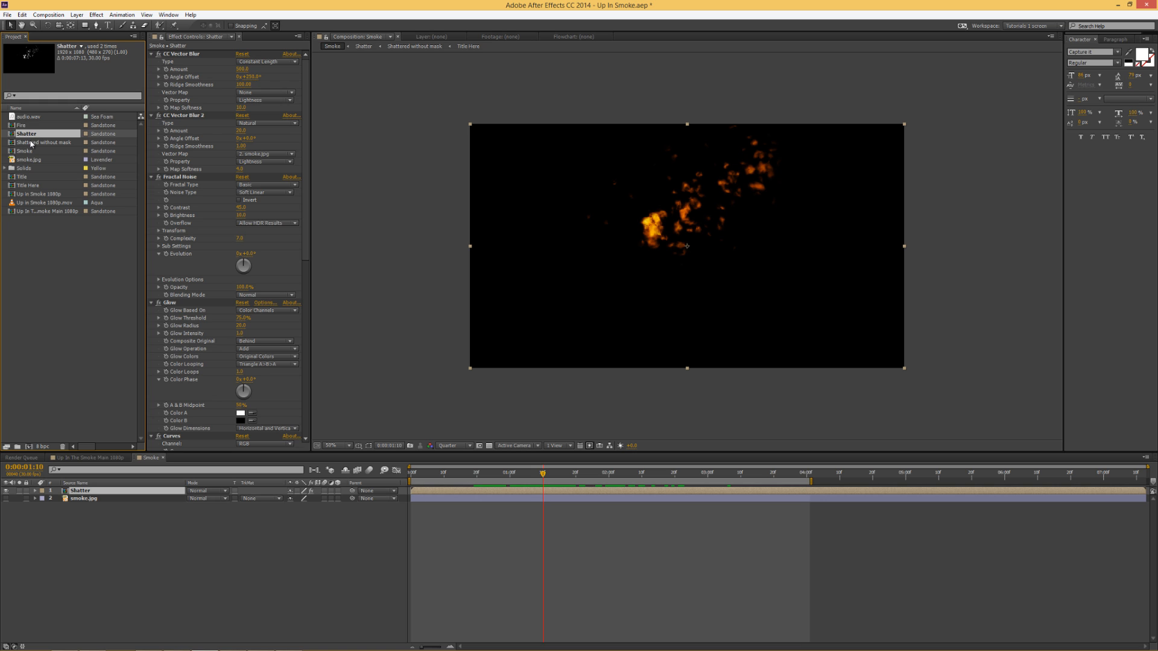
pyautogui.hotkey('ctrl', 'd')
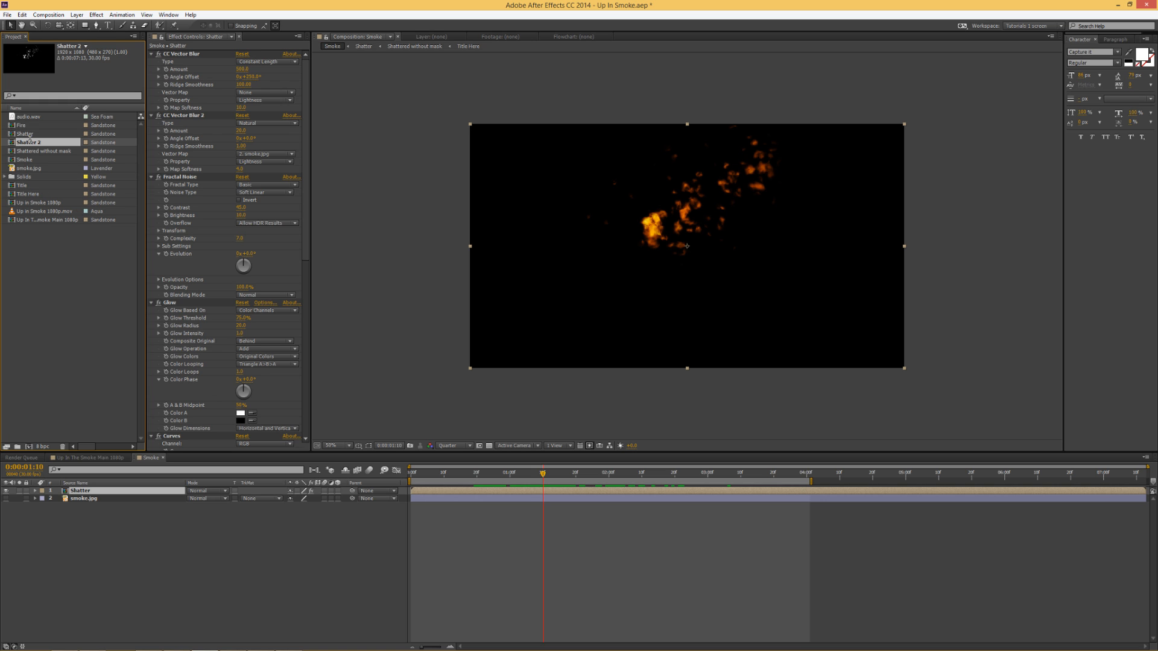
pyautogui.press('Return')
pyautogui.write('Smoke Nested')
pyautogui.press('Return')
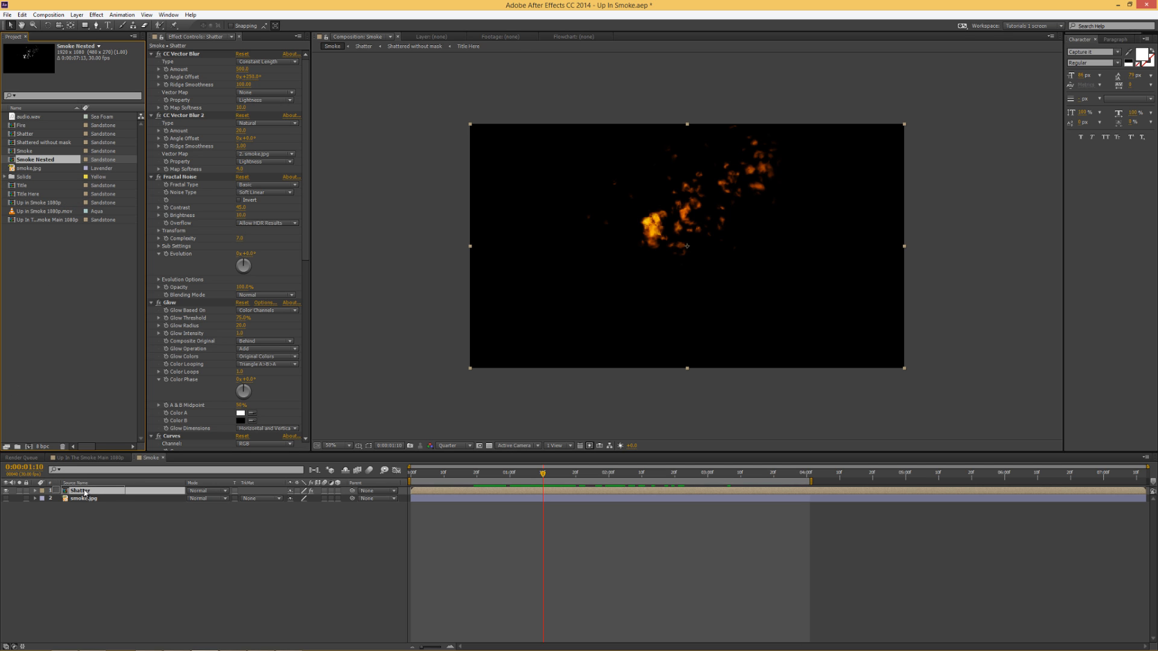
# Replace the Shatter layer's source in the Smoke composition with Smoke Nested, keeping the layer's effects
pyautogui.press('Return')
pyautogui.moveTo(83, 493); pyautogui.dragTo(82, 494)
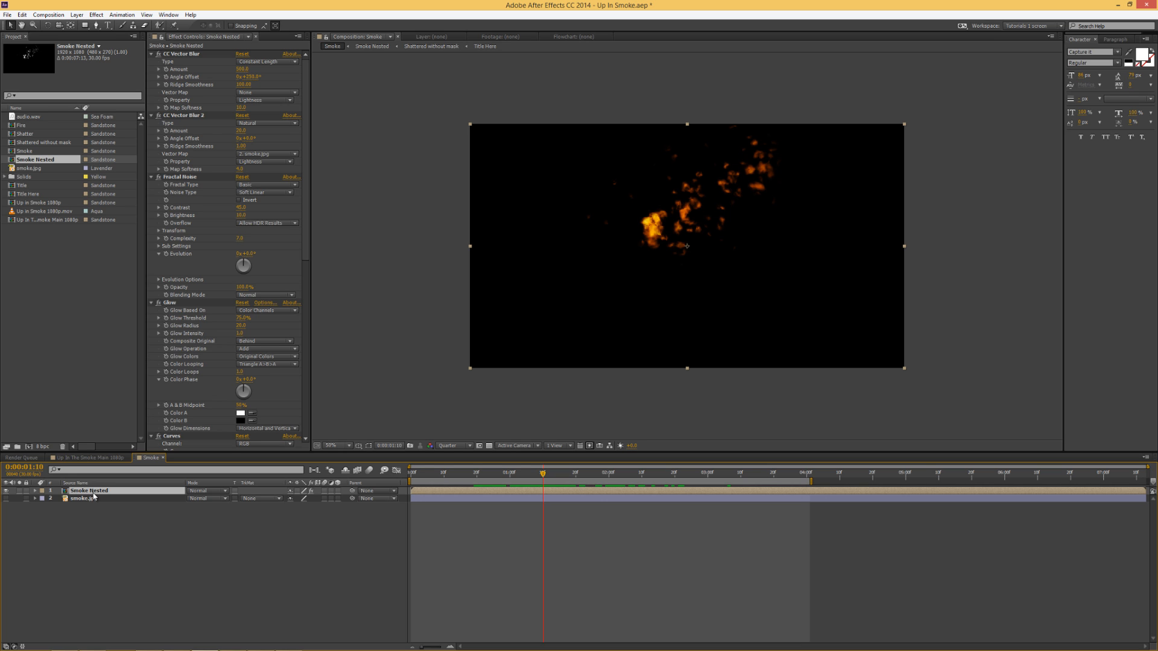
pyautogui.click(23, 161)
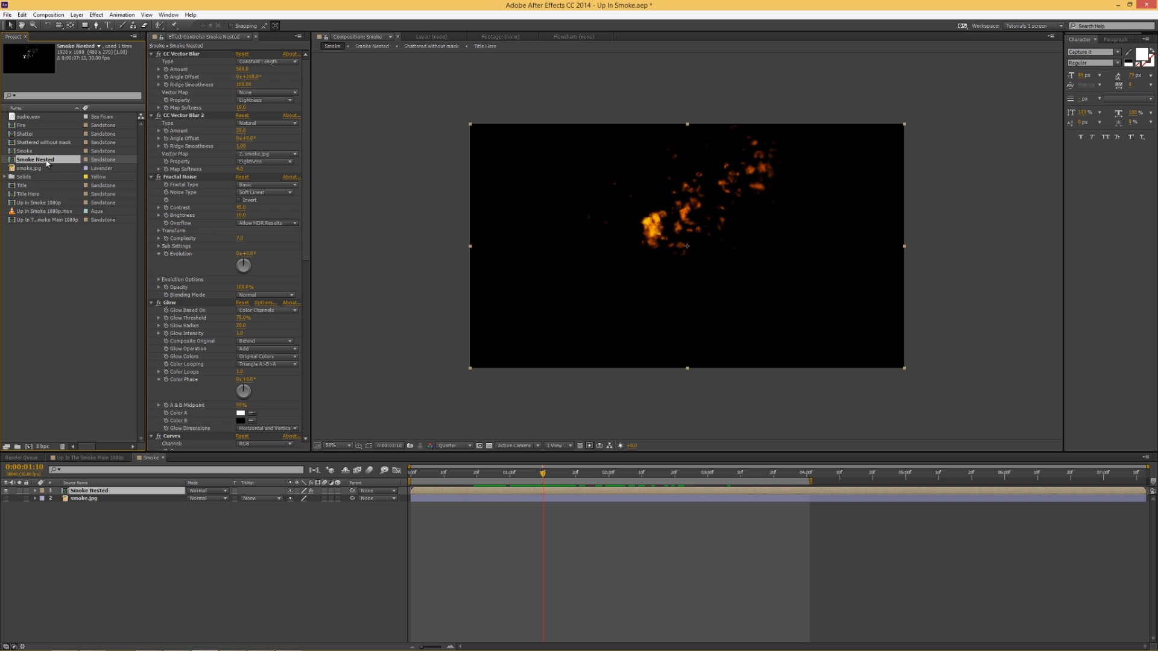
pyautogui.moveTo(48, 171); pyautogui.dragTo(93, 494)
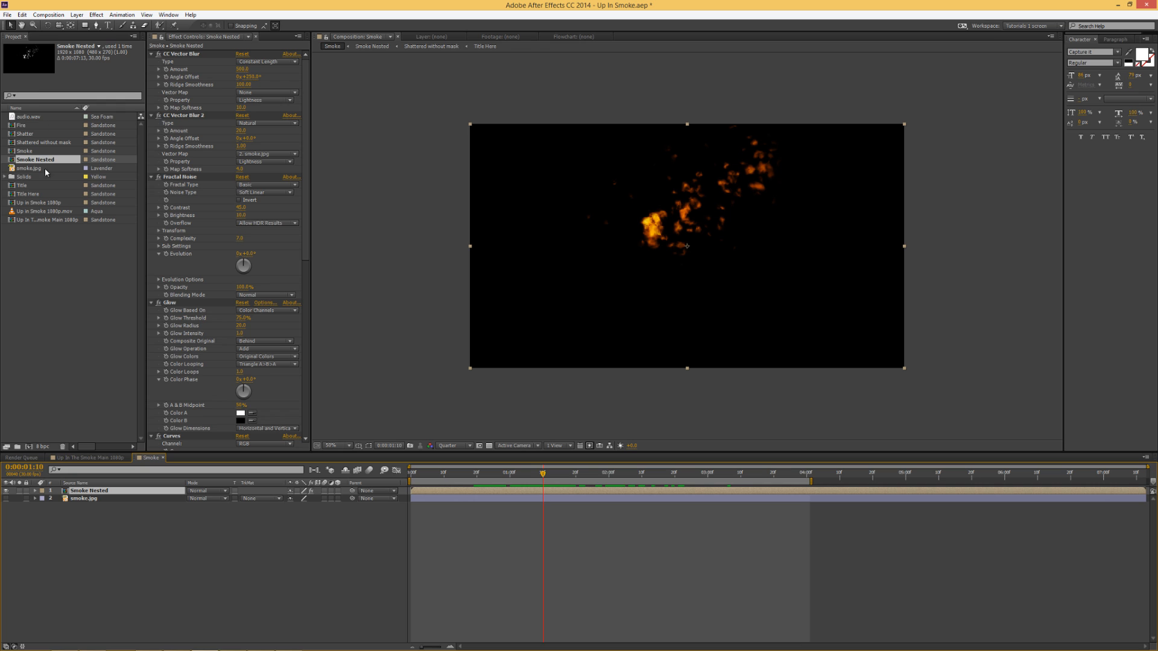
# Inspect the masked layer inside the Smoke Nested composition and return to the Smoke composition
pyautogui.doubleClick(106, 491)
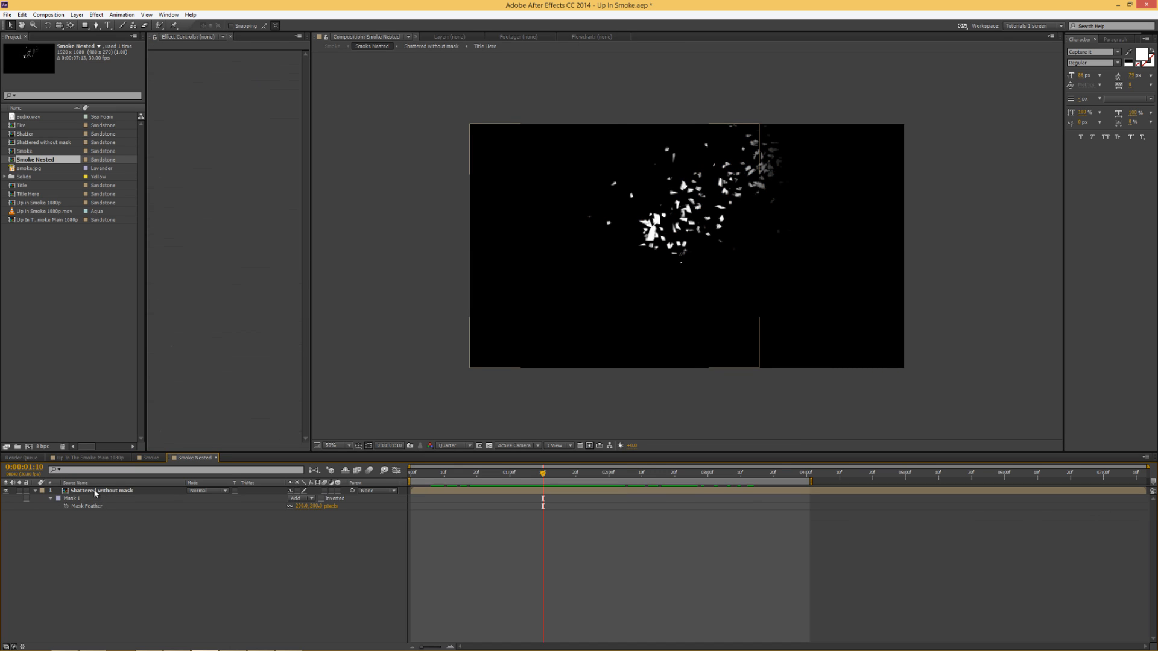
pyautogui.click(99, 491)
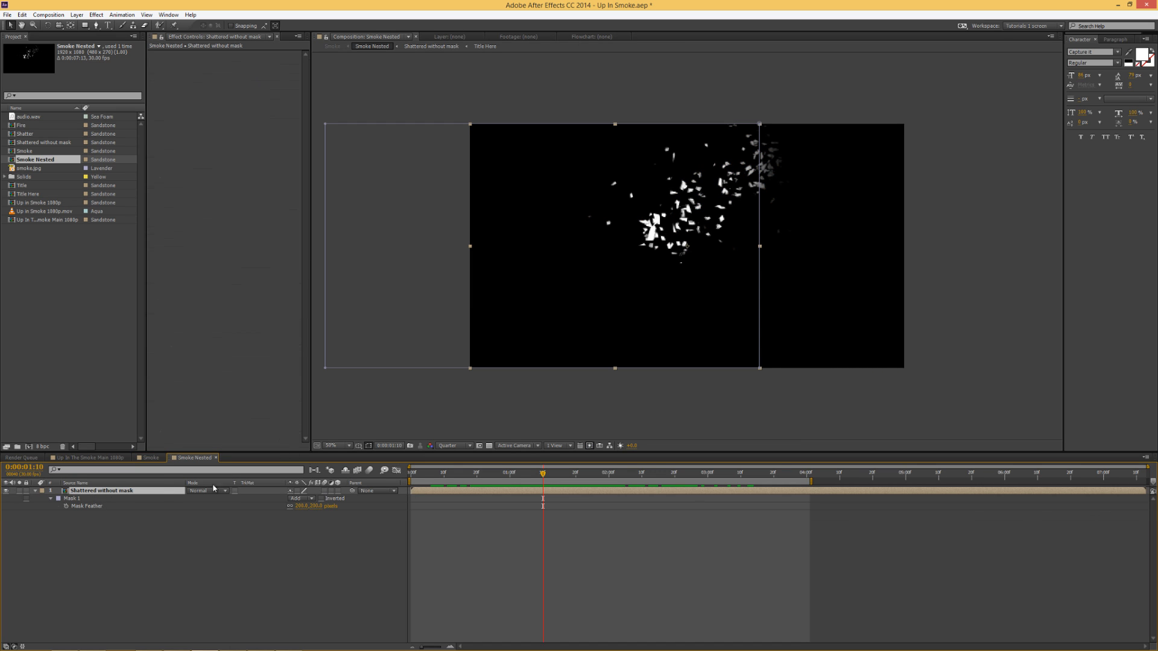
pyautogui.click(150, 458)
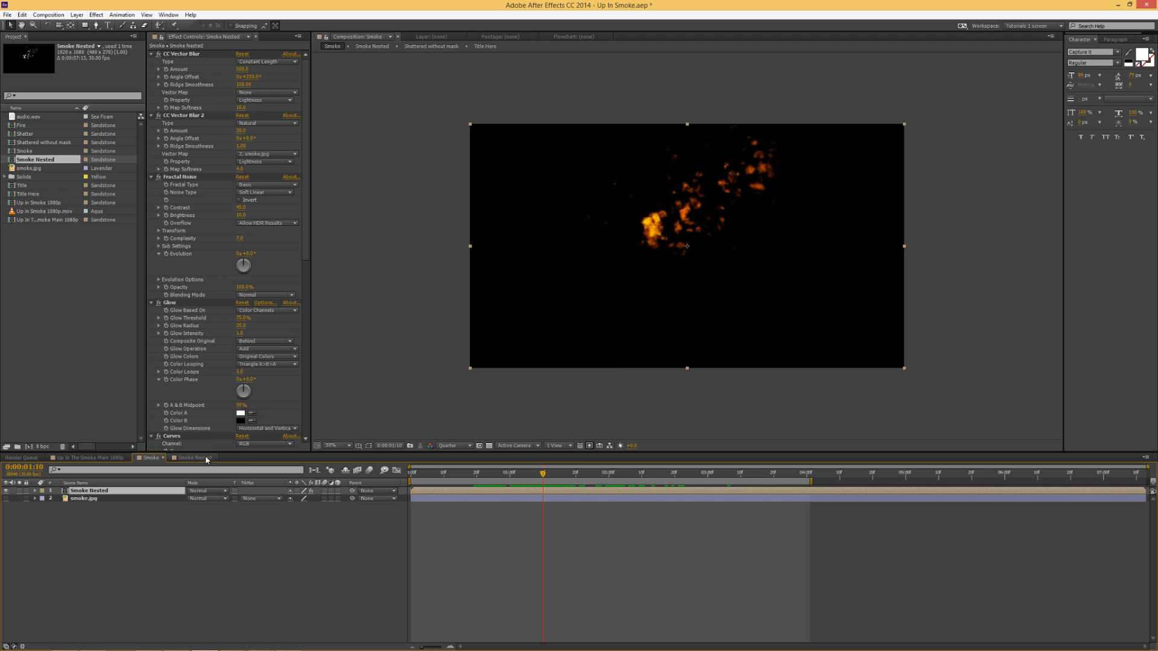
# Close the Smoke Nested composition and delete all effects from the Smoke Nested layer in the Smoke composition
pyautogui.click(195, 458)
pyautogui.click(216, 458)
pyautogui.click(181, 54)
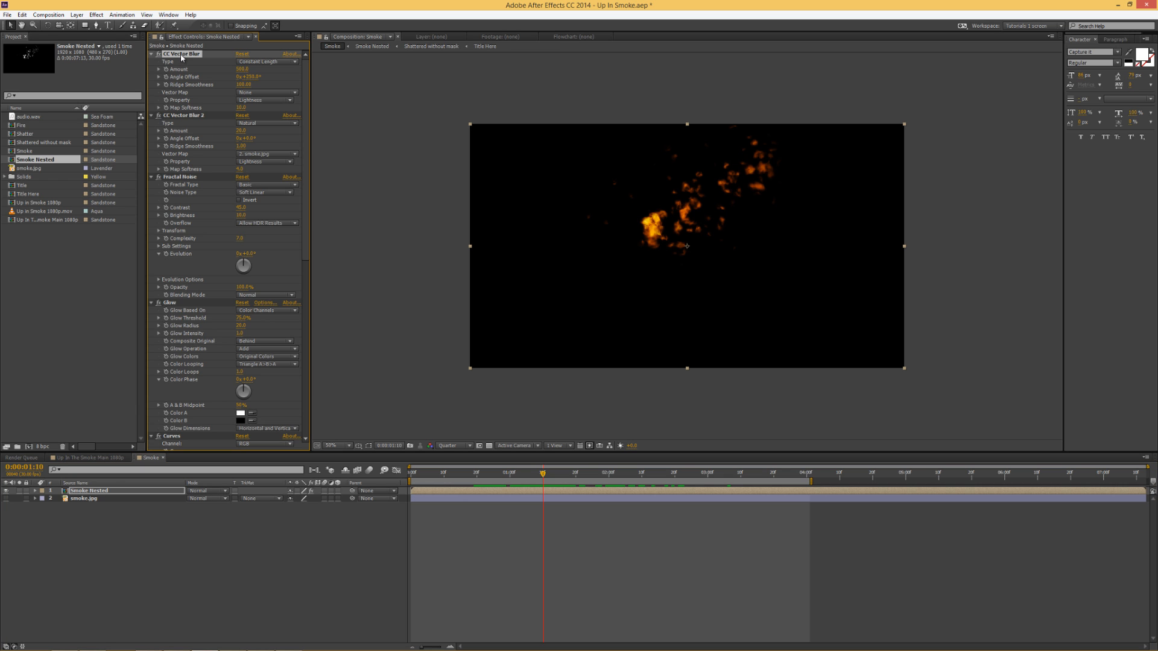
pyautogui.hotkey('ctrl', 'a')
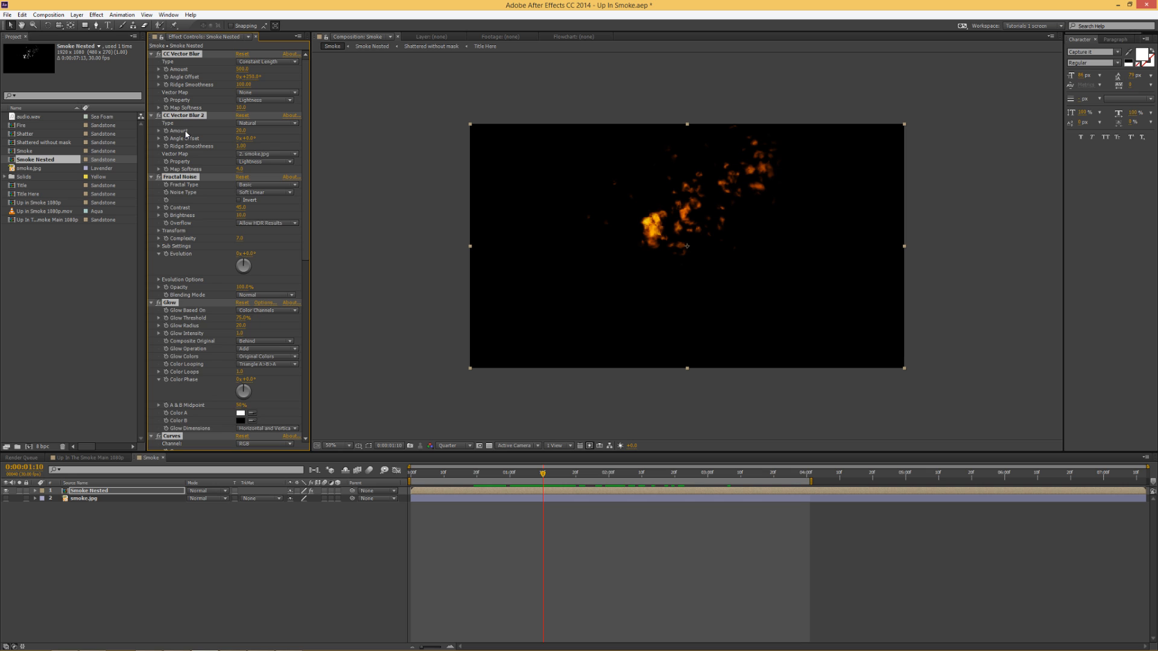
pyautogui.press('Delete')
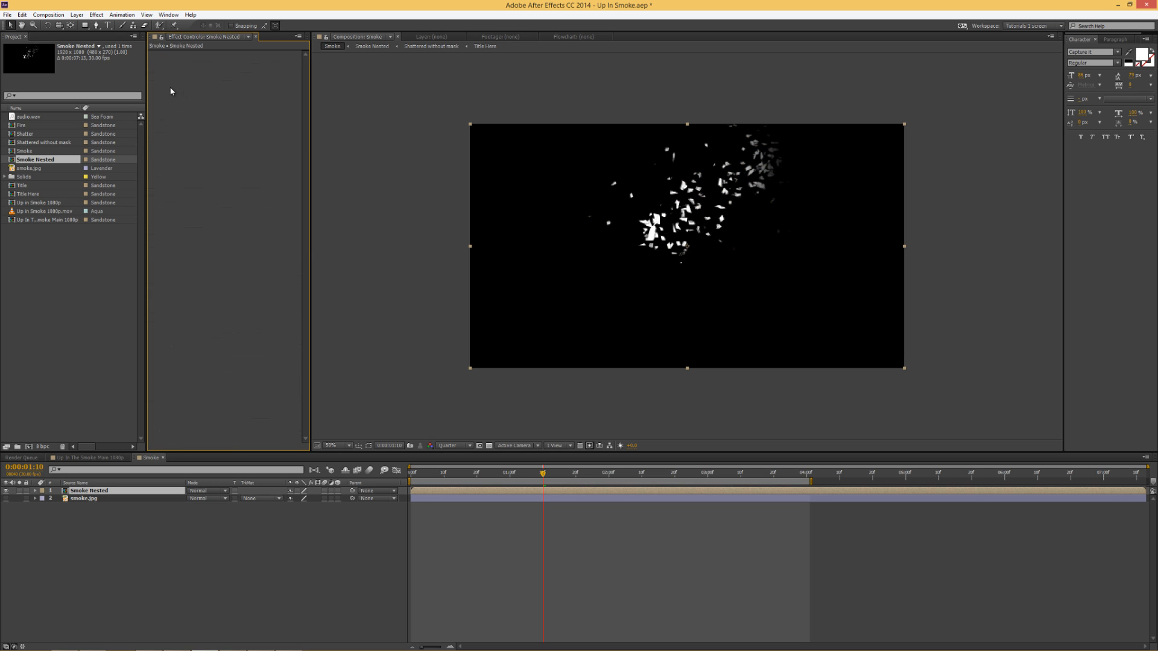
# Apply a Turbulent Displace effect to the Smoke Nested layer with Amount 30 and Size 20
pyautogui.rightClick(171, 62)
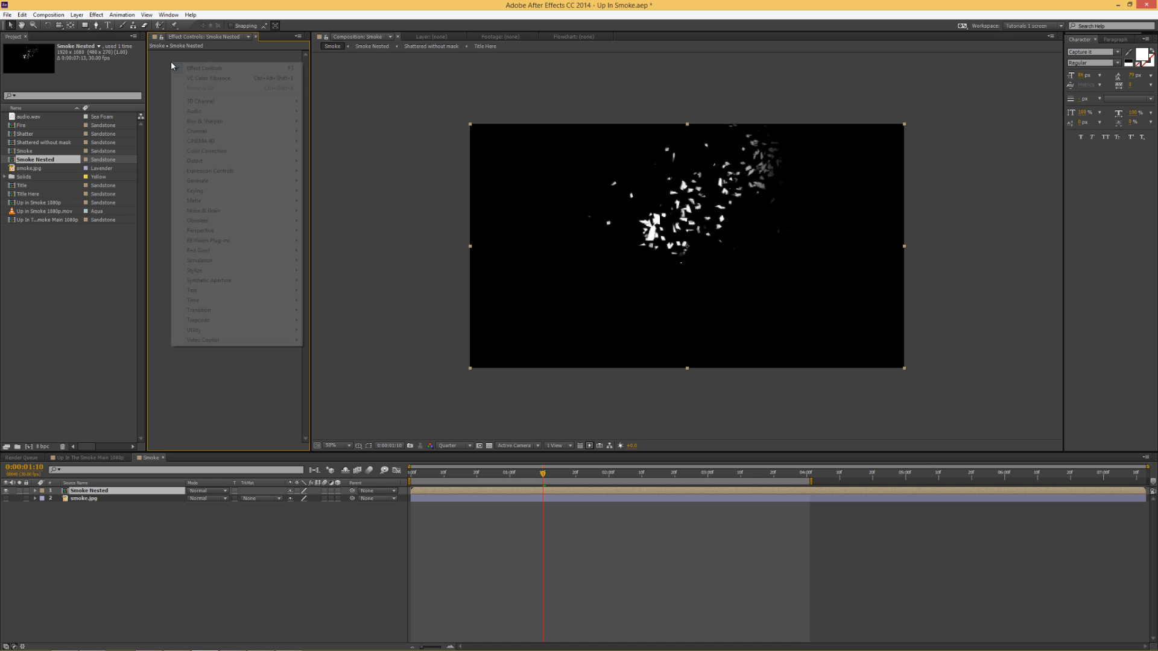
pyautogui.moveTo(221, 143)
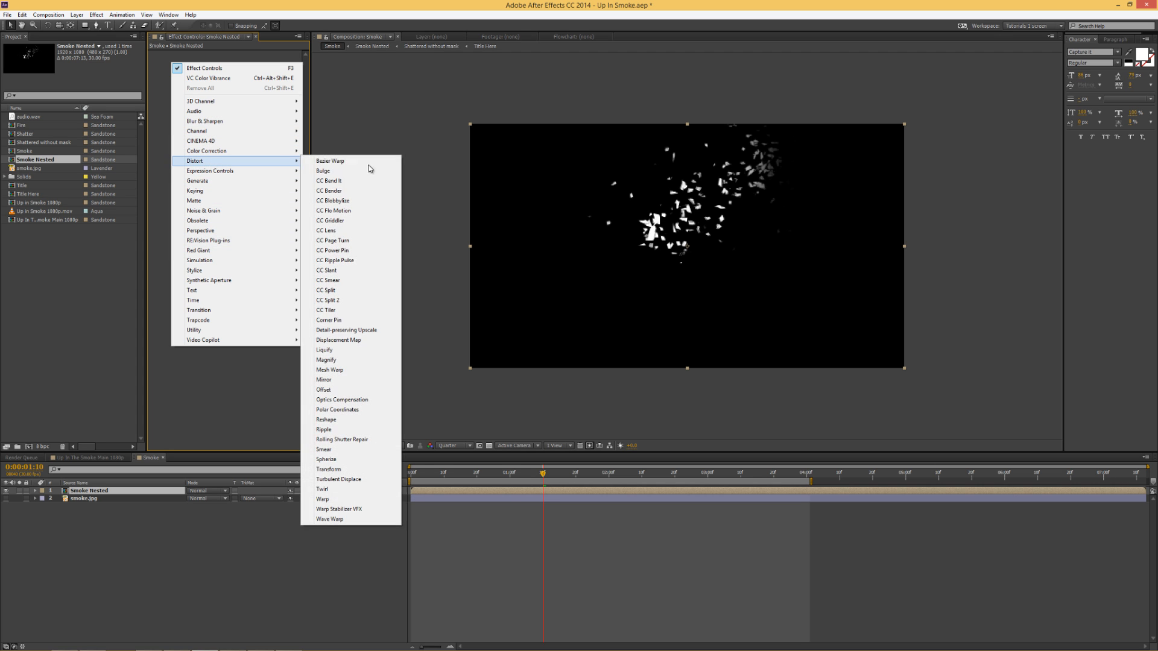
pyautogui.click(364, 479)
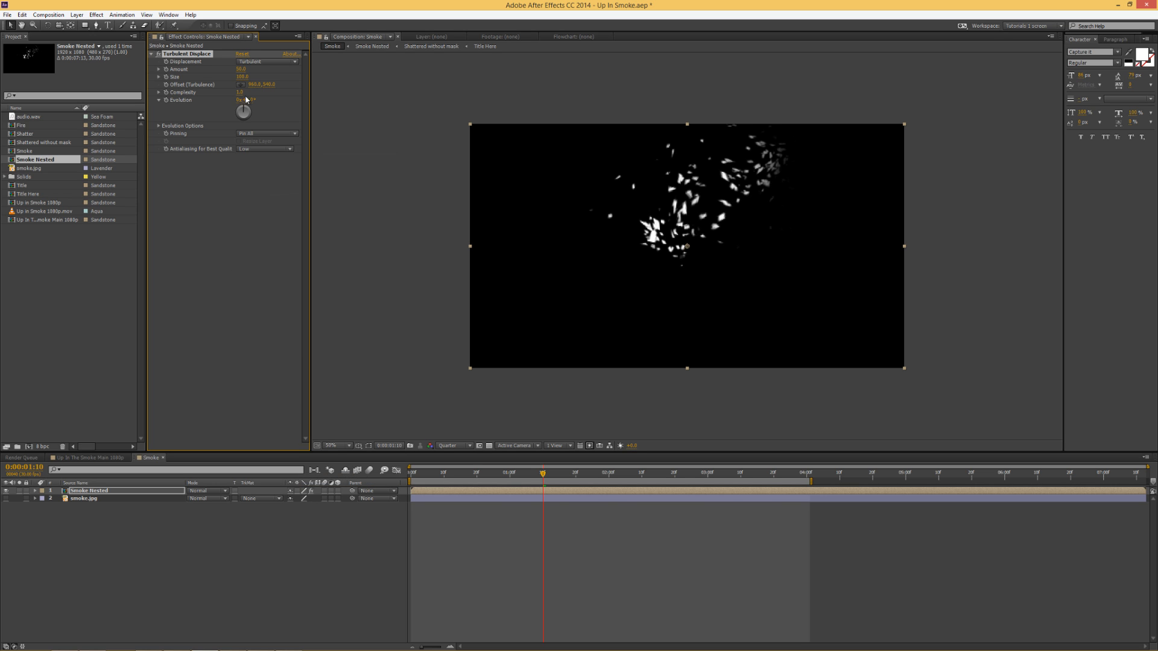
pyautogui.click(241, 69)
pyautogui.write('30')
pyautogui.press('Return')
pyautogui.click(241, 77)
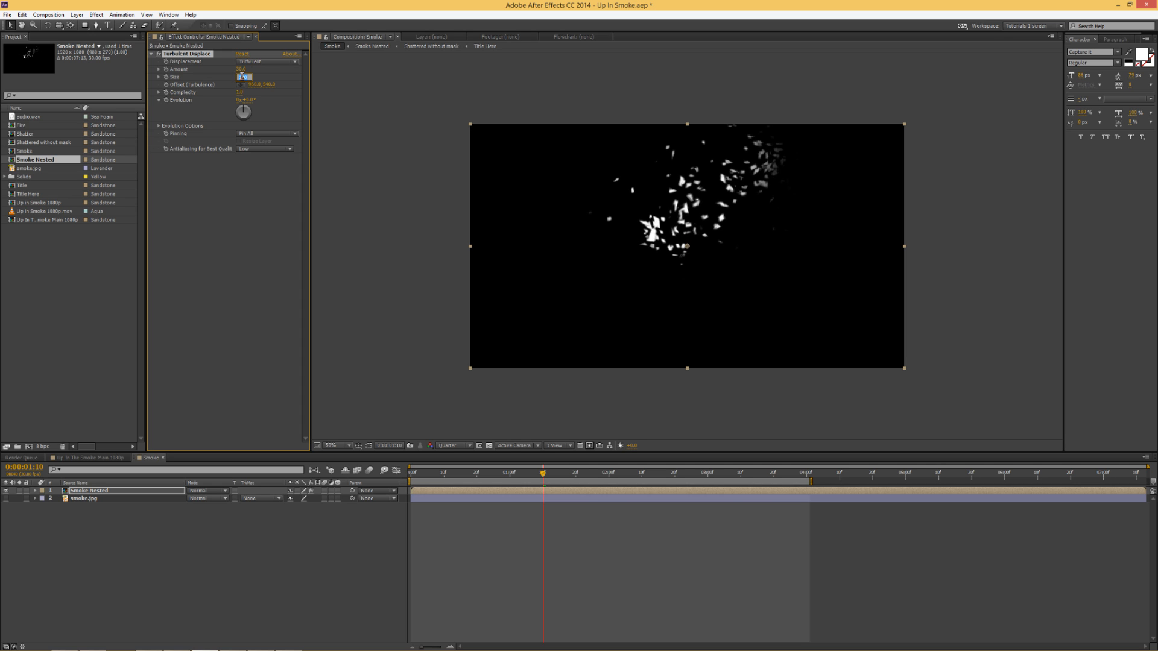
pyautogui.write('20')
pyautogui.press('Return')
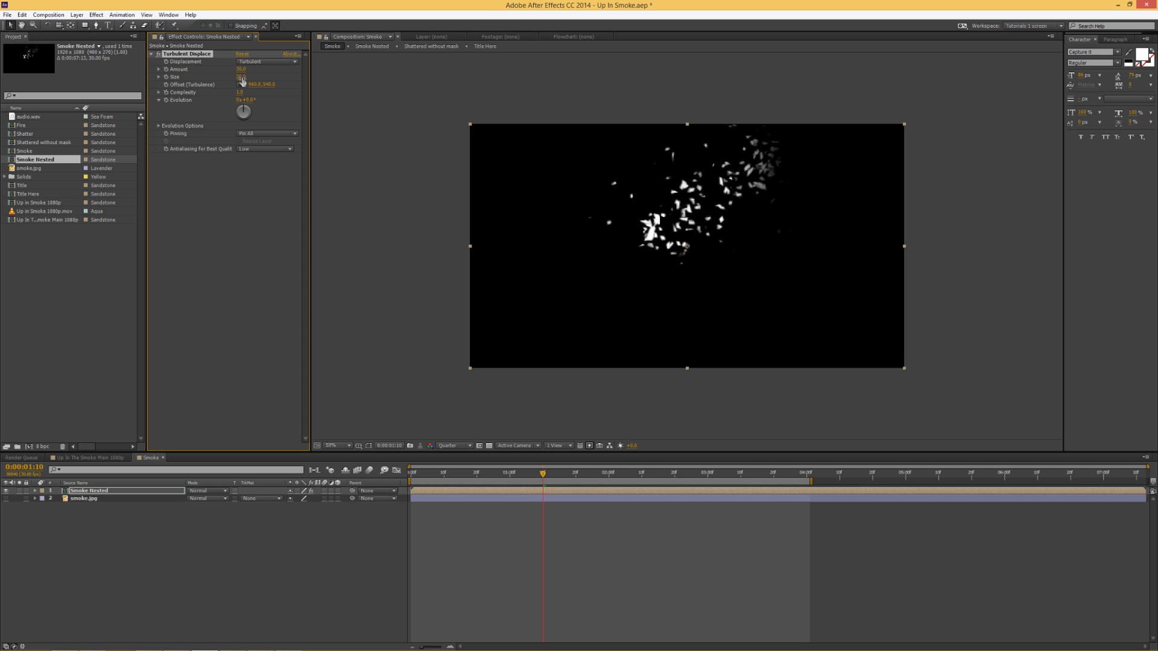
# Animate the Turbulent Displace Evolution with the expression time*50 and collapse the effect's settings
pyautogui.keyDown('alt'); pyautogui.click(166, 99); pyautogui.keyUp('alt')
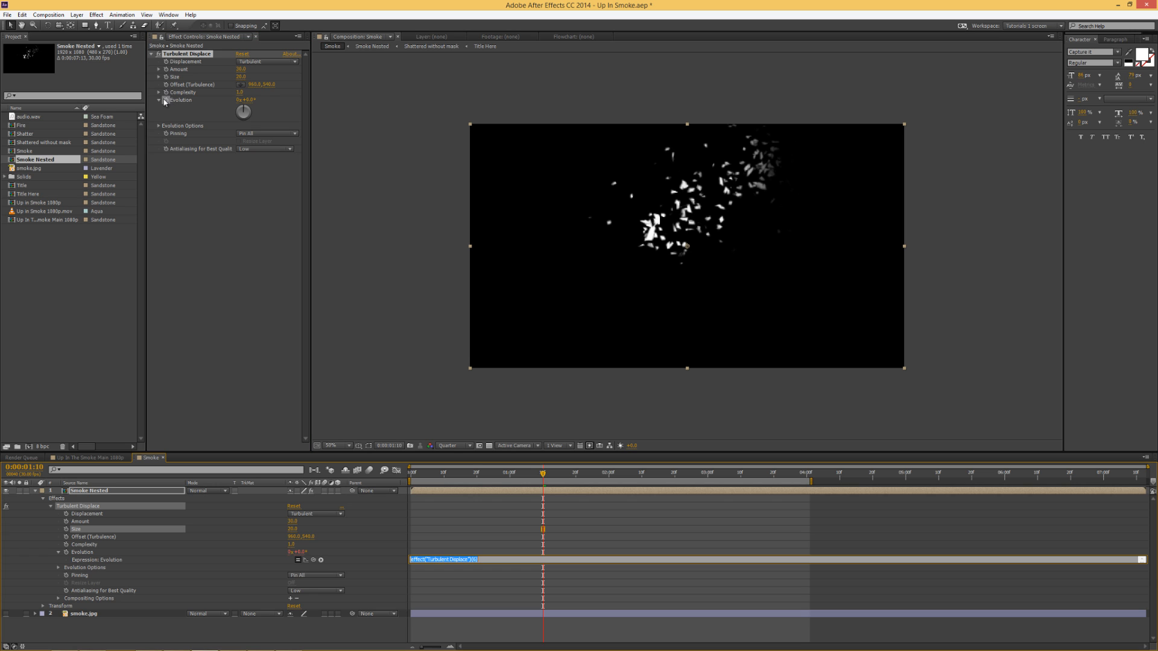
pyautogui.write('time*50')
pyautogui.click(250, 227)
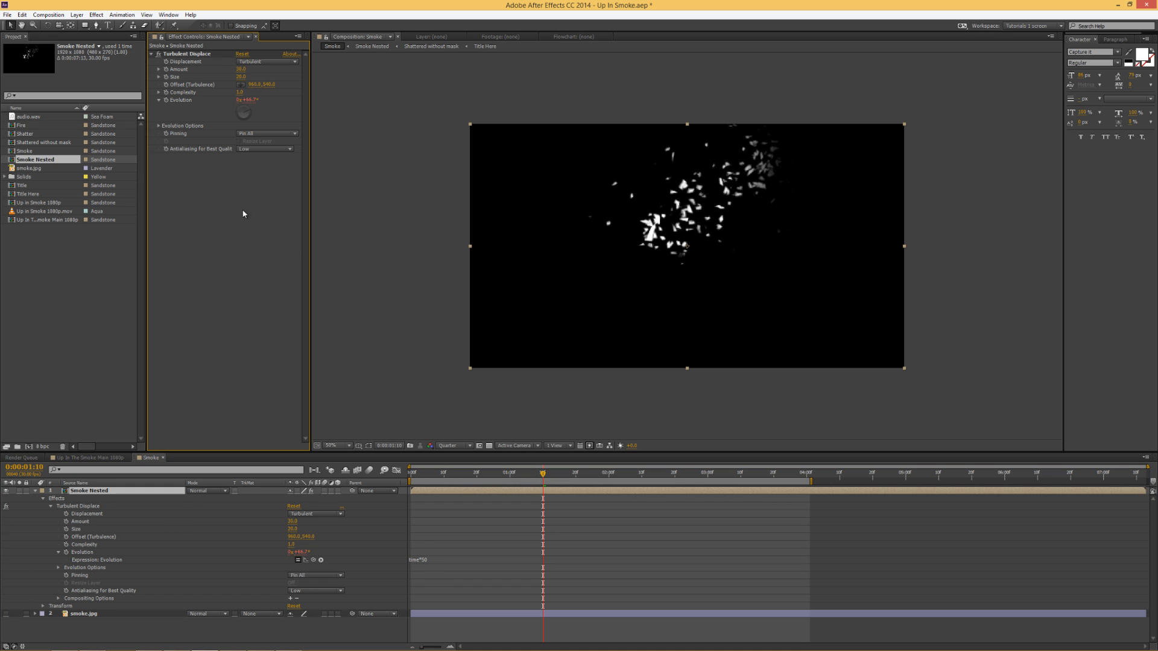
pyautogui.click(152, 53)
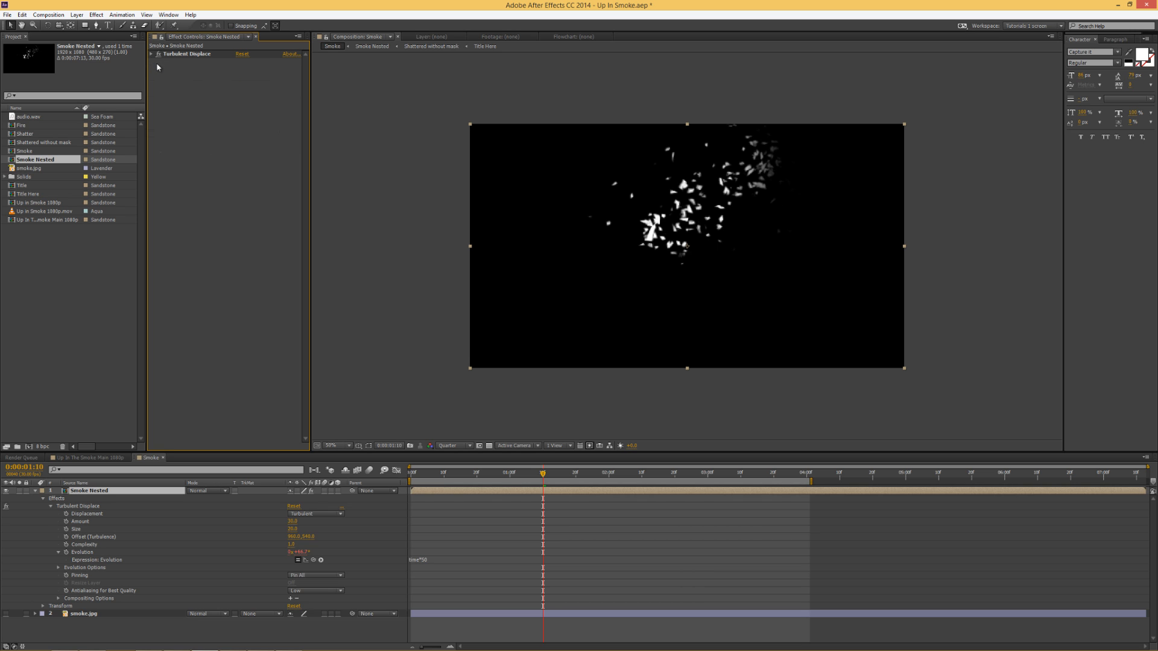
# Add a CC Vector Blur effect below Turbulent Displace on the Smoke Nested layer and set its Amount to -100
pyautogui.rightClick(171, 82)
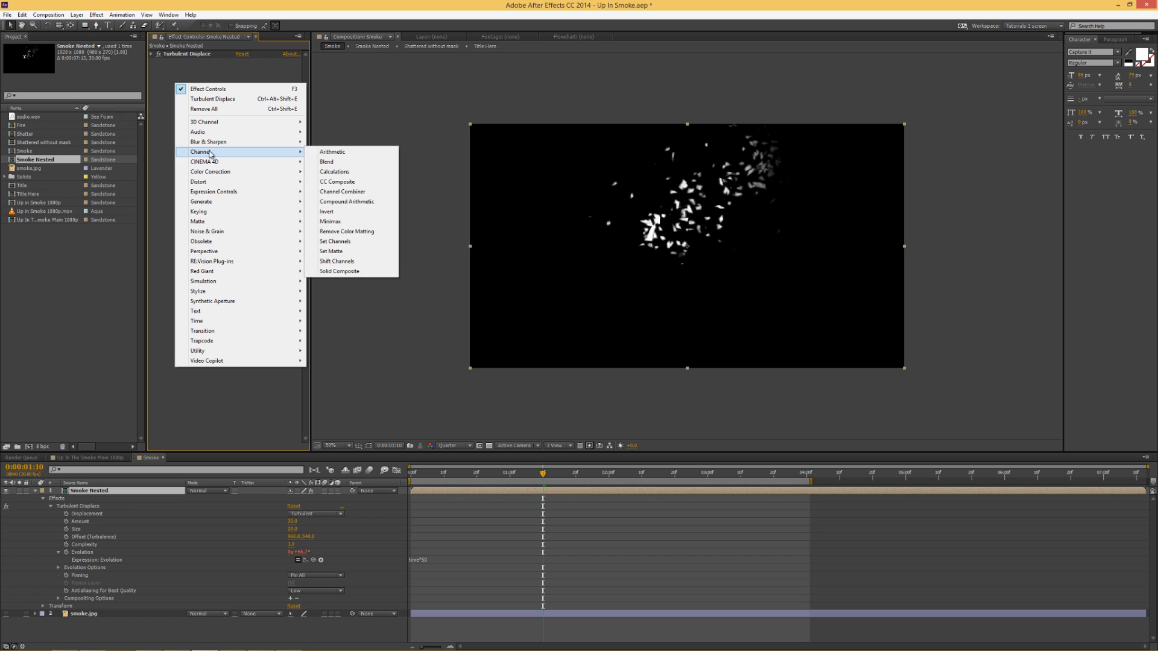
pyautogui.moveTo(212, 147)
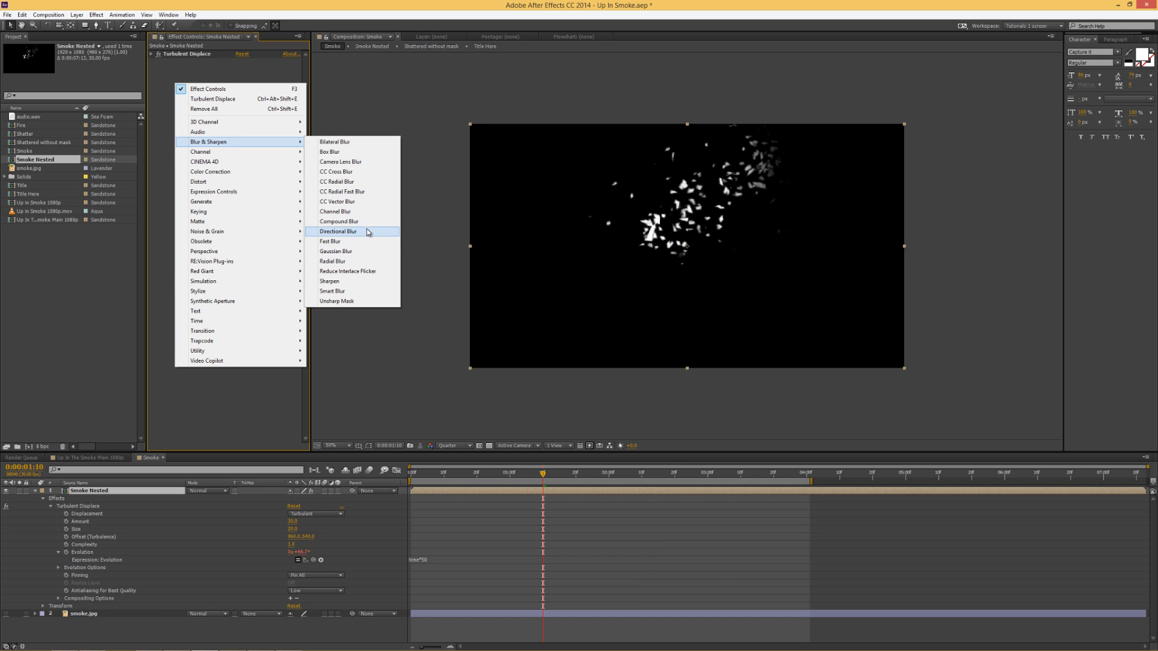
pyautogui.click(367, 201)
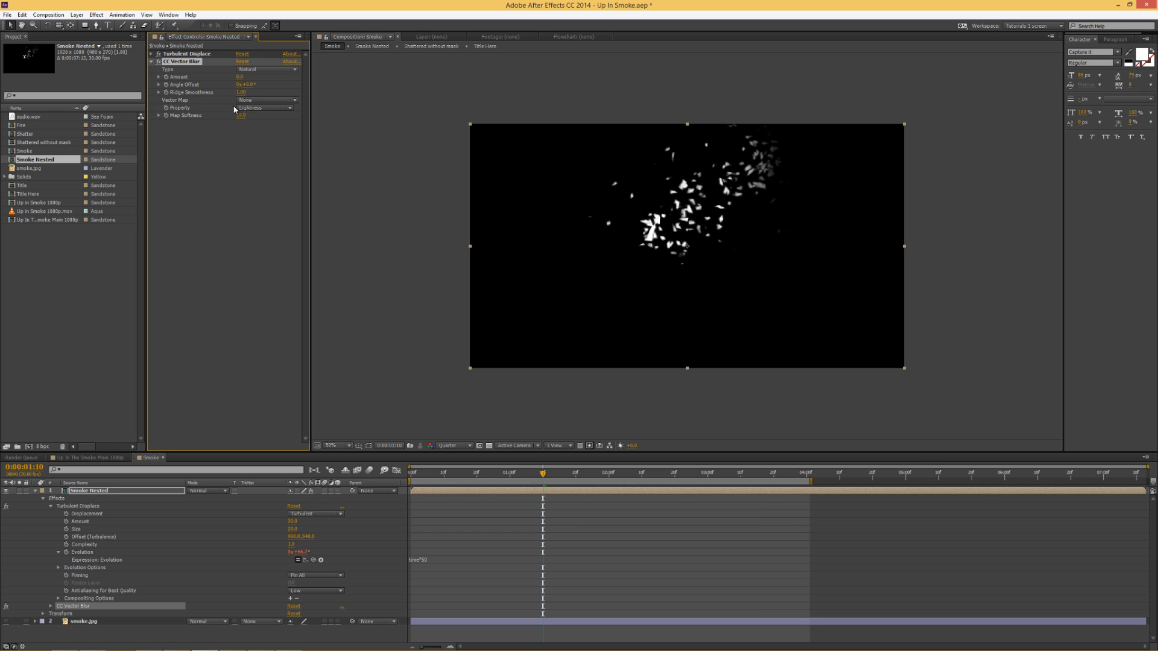
pyautogui.click(240, 77)
pyautogui.write('-100')
pyautogui.press('Return')
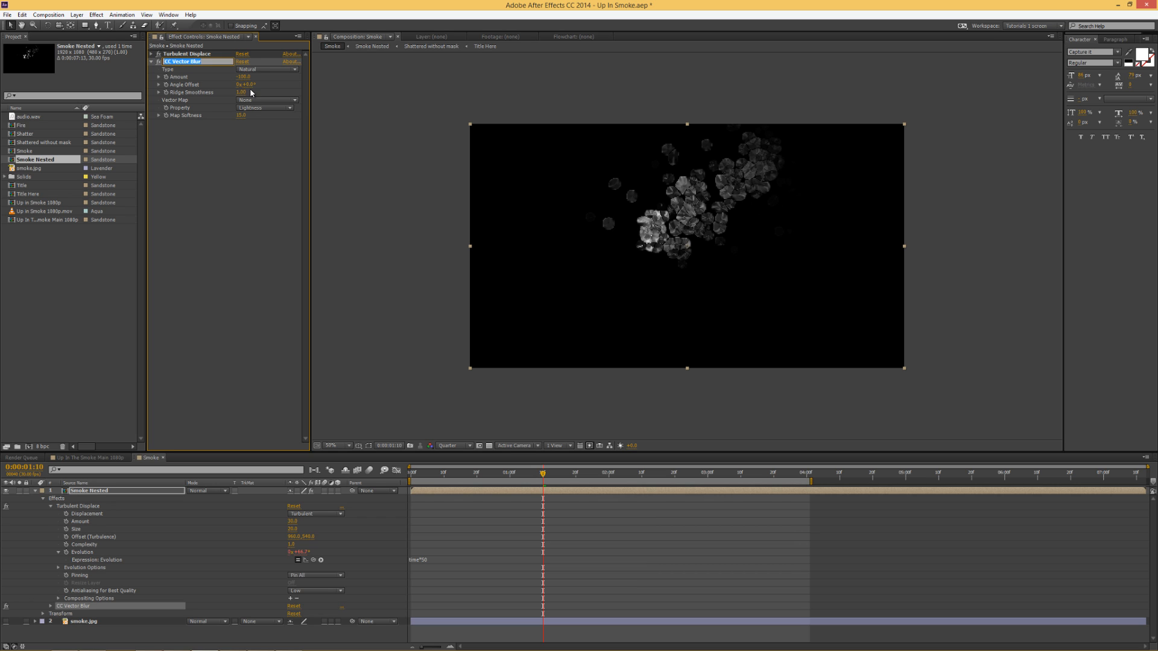
pyautogui.press('Return')
# Set the CC Vector Blur's Angle Offset to 70° and Map Softness to 20, and collapse the effect's settings
pyautogui.click(249, 84)
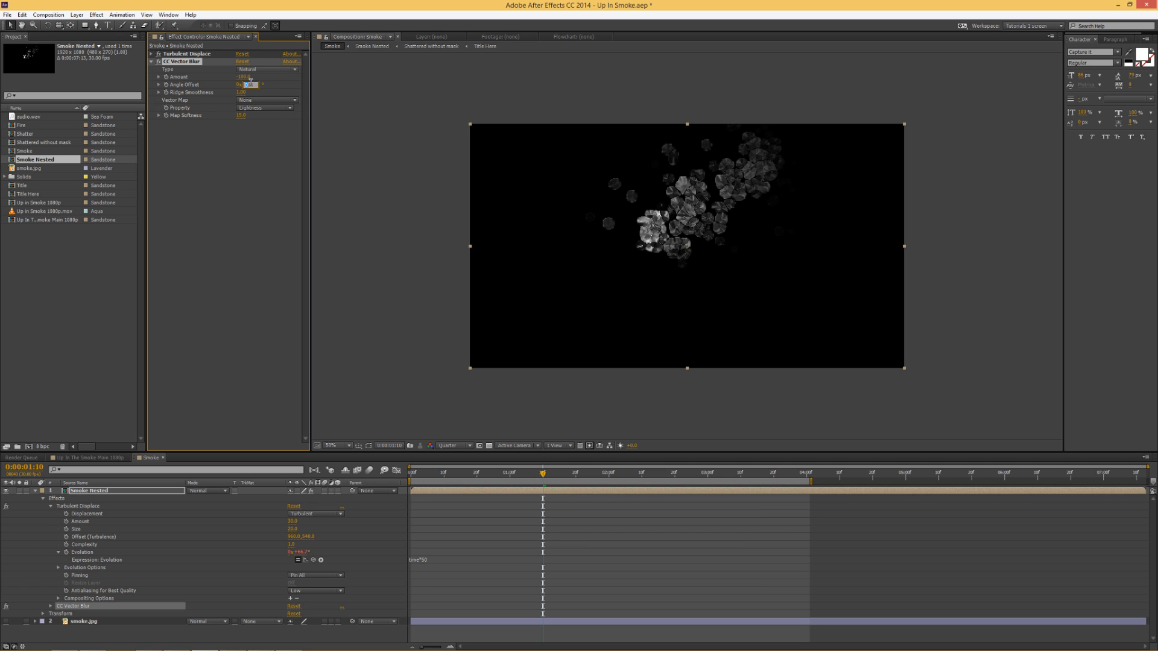
pyautogui.write('20')
pyautogui.press('Return')
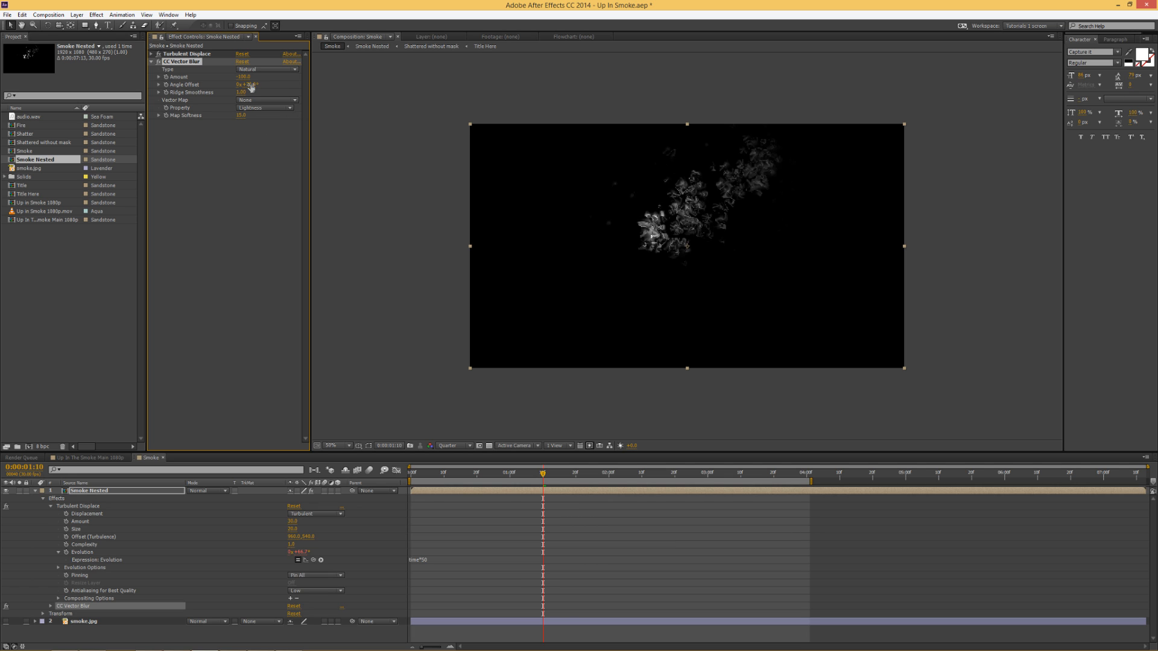
pyautogui.moveTo(251, 87); pyautogui.dragTo(254, 88)
pyautogui.click(241, 115)
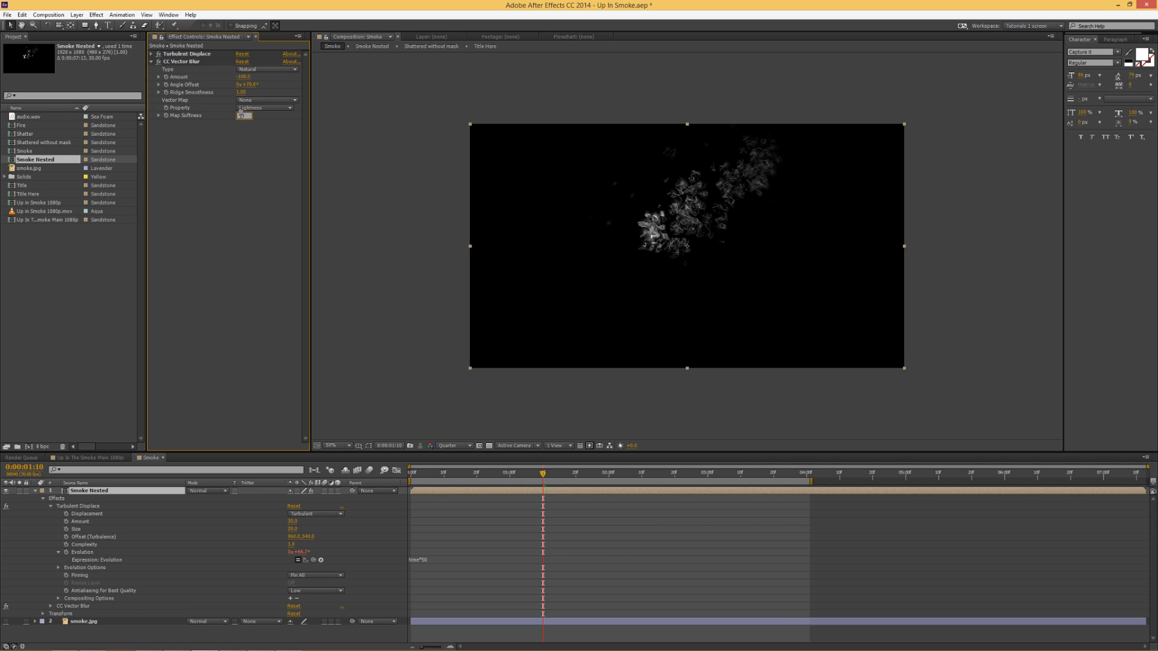
pyautogui.write('20')
pyautogui.press('Return')
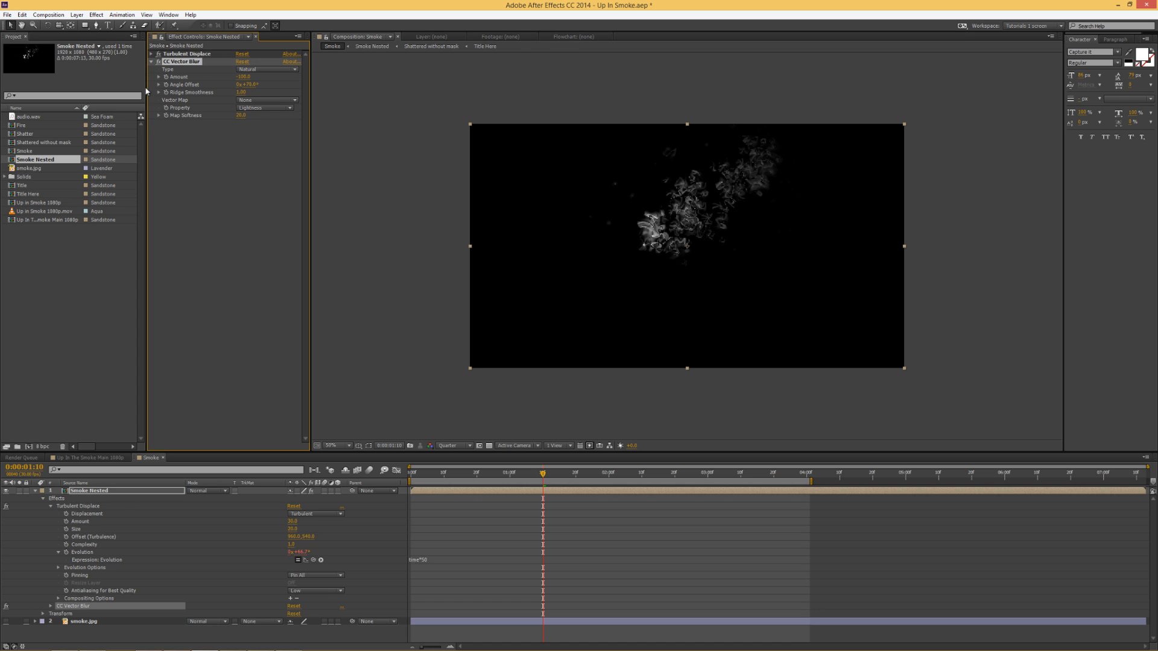
pyautogui.click(152, 63)
# Add a Channel Blur effect to the Smoke Nested layer with Alpha Blurriness 20 and collapse its settings
pyautogui.rightClick(161, 86)
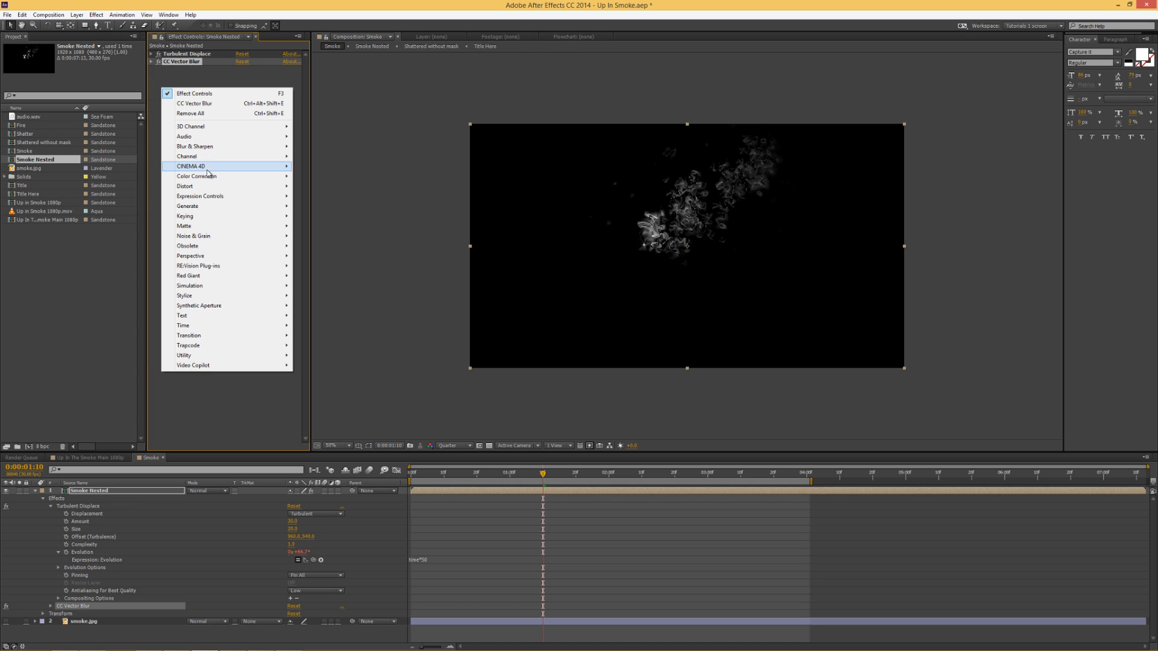
pyautogui.moveTo(211, 151)
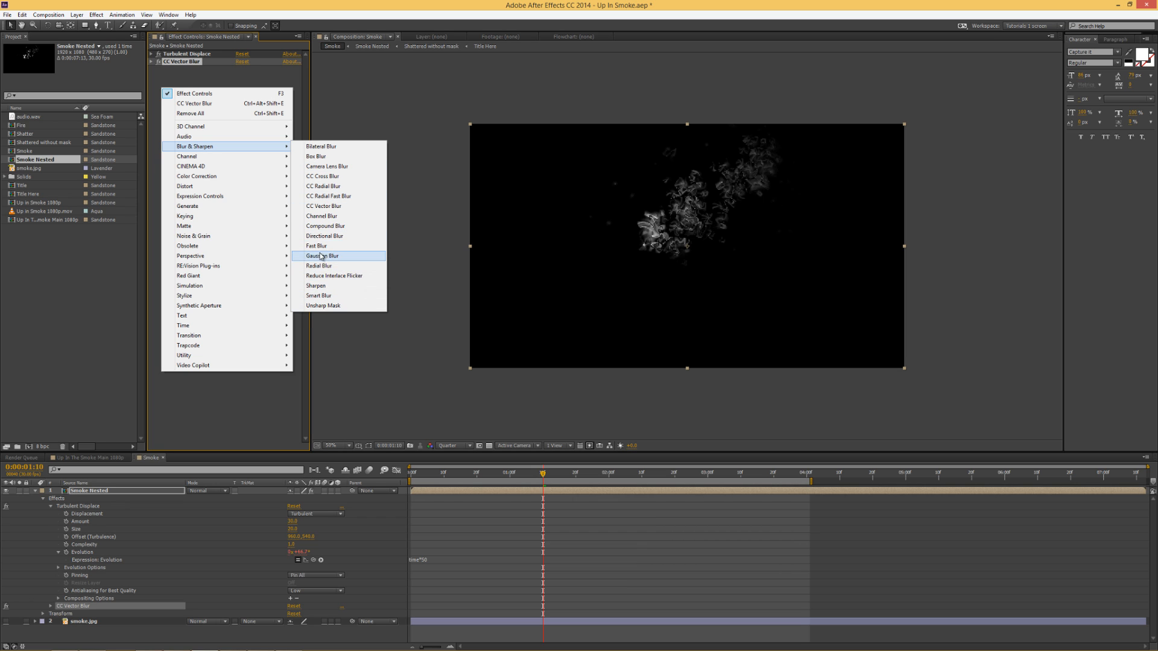
pyautogui.click(322, 216)
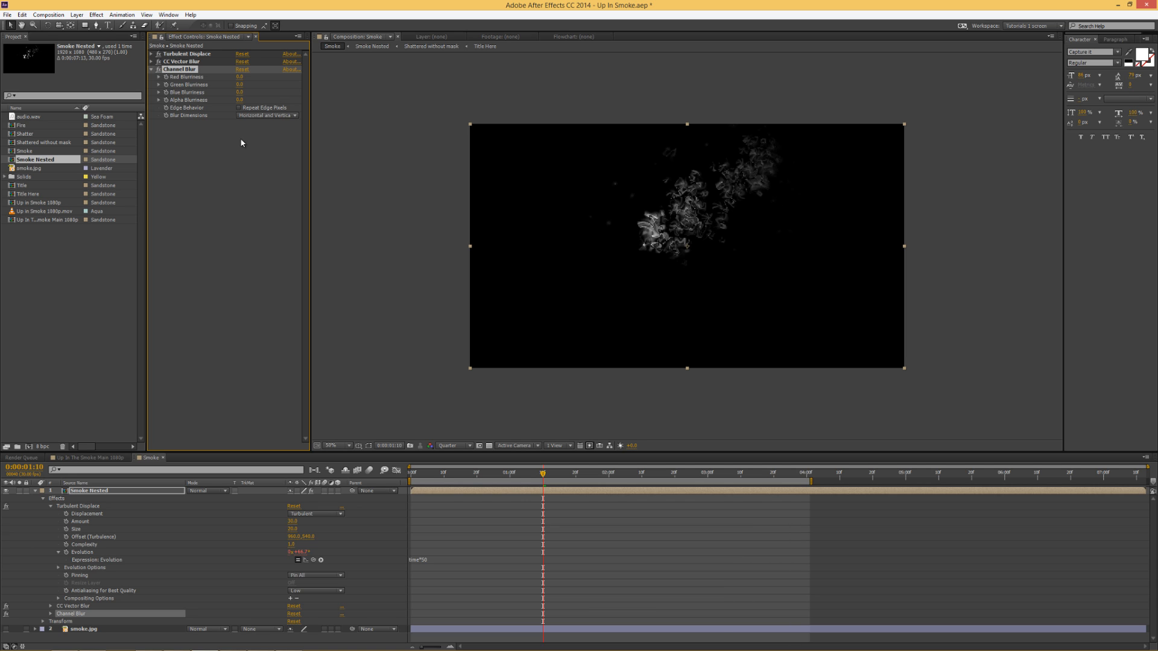
pyautogui.click(239, 101)
pyautogui.press('Return')
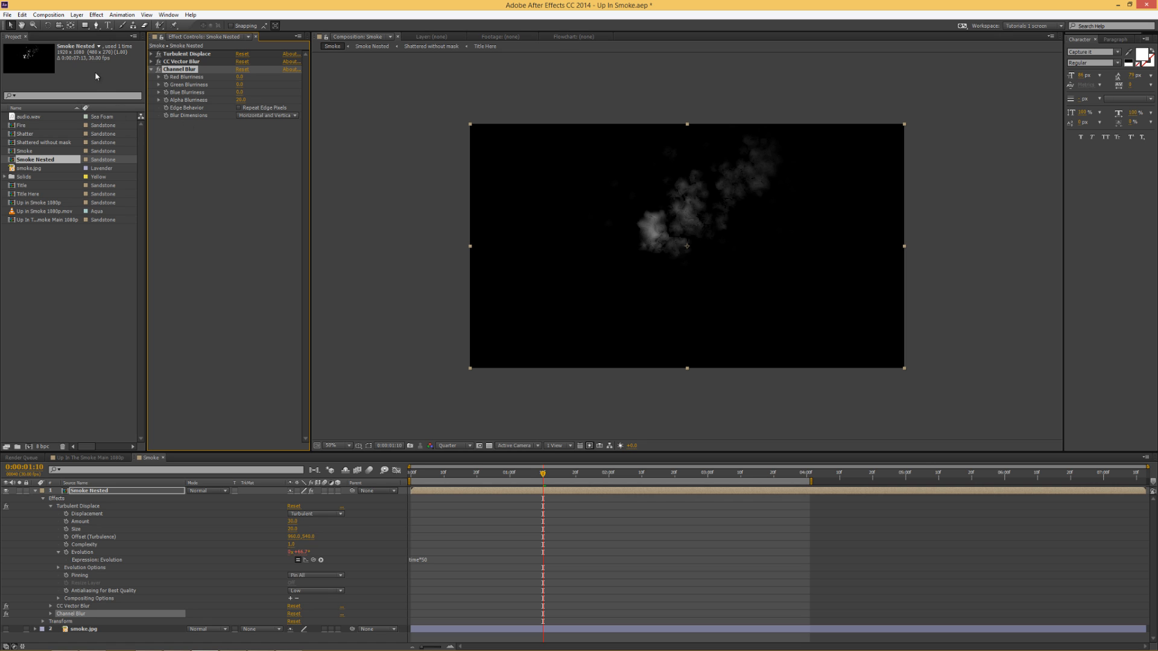
pyautogui.click(151, 69)
# Add a Gaussian Blur with Blurriness 5 to the Smoke Nested layer and preview the smoke animation
pyautogui.rightClick(165, 94)
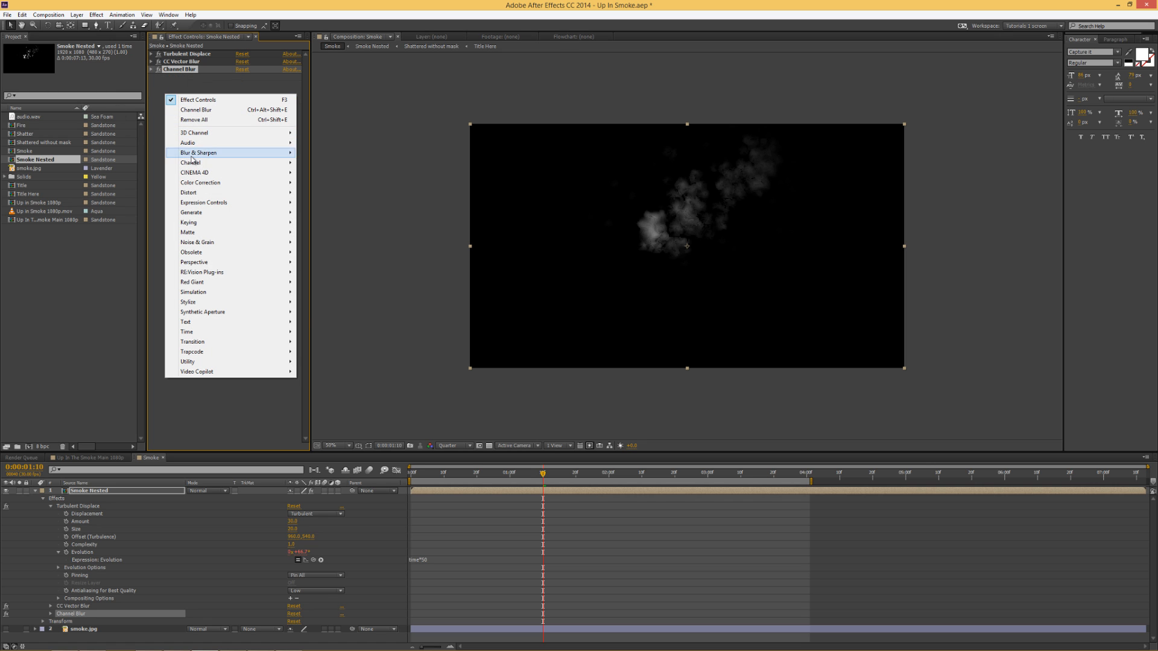
pyautogui.moveTo(212, 157)
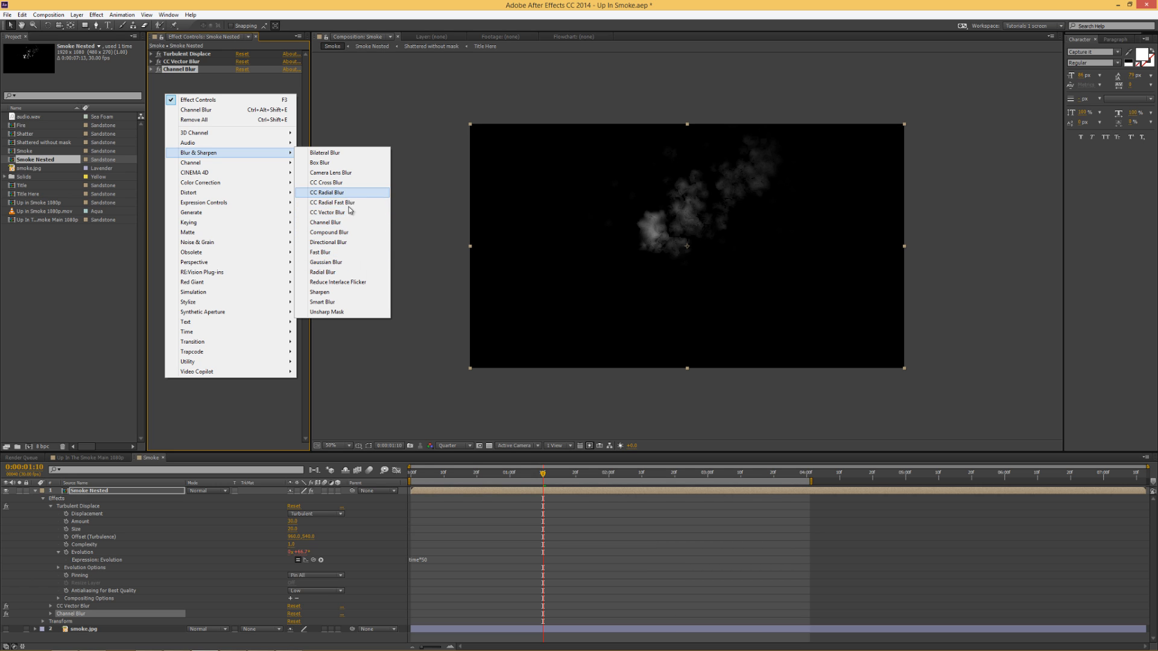
pyautogui.click(342, 263)
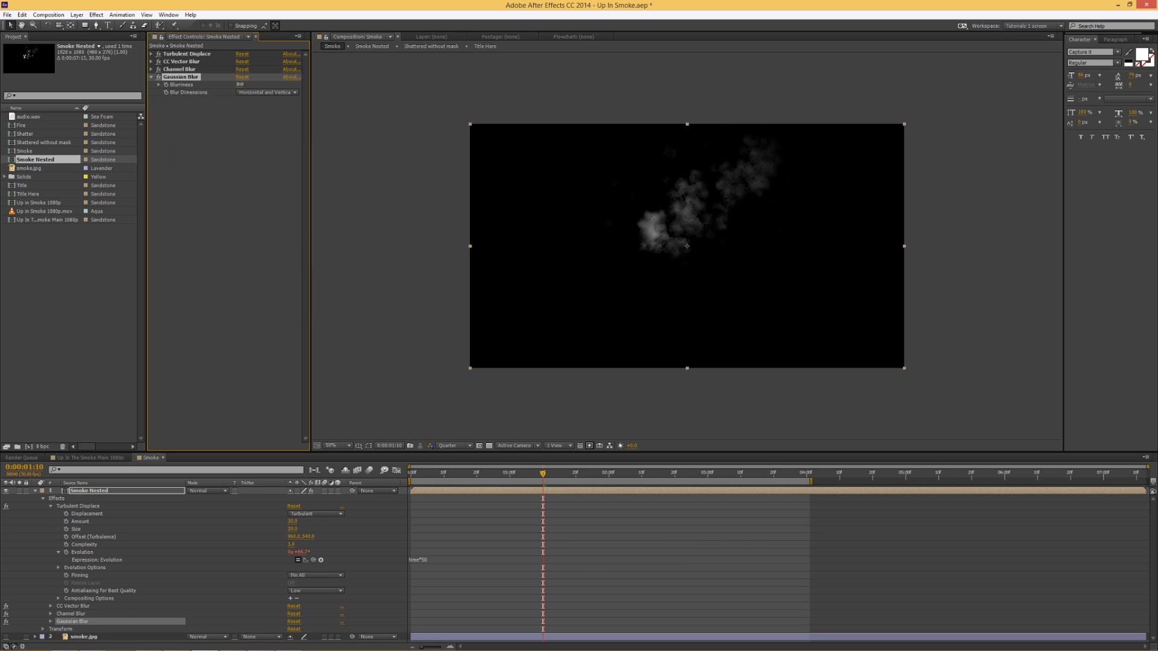
pyautogui.click(240, 84)
pyautogui.write('5')
pyautogui.press('Return')
pyautogui.click(477, 473)
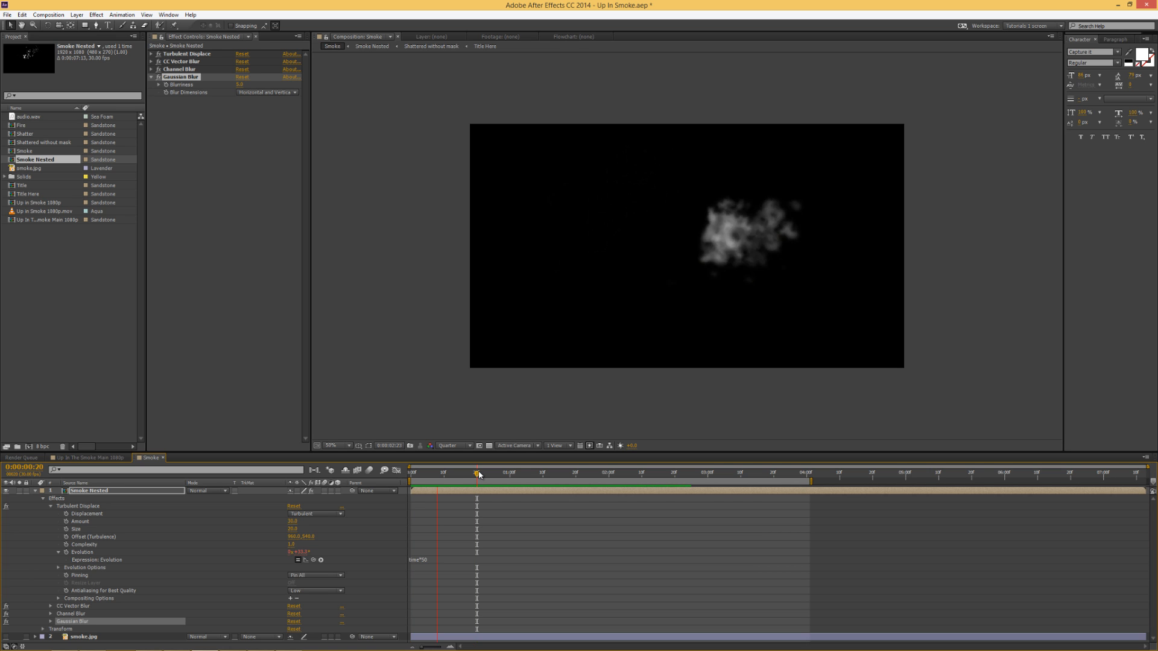
pyautogui.press('space')
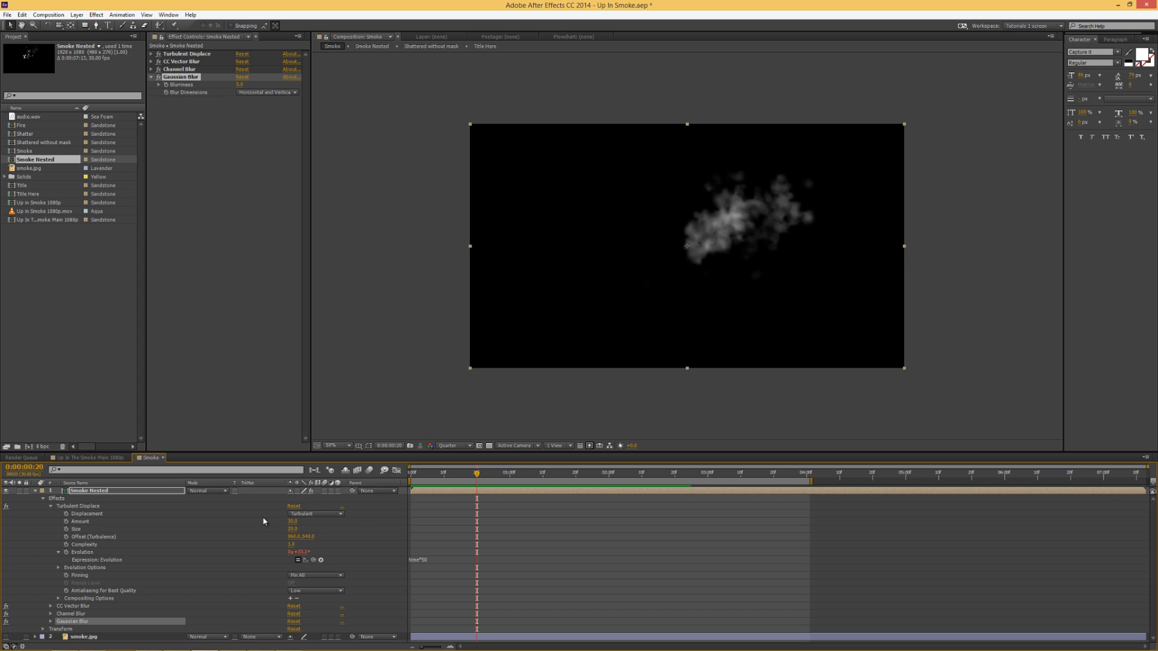
# Close the Smoke composition and add the Fire and Smoke compositions above the Title layer in the main composition, with Smoke above Fire
pyautogui.click(162, 458)
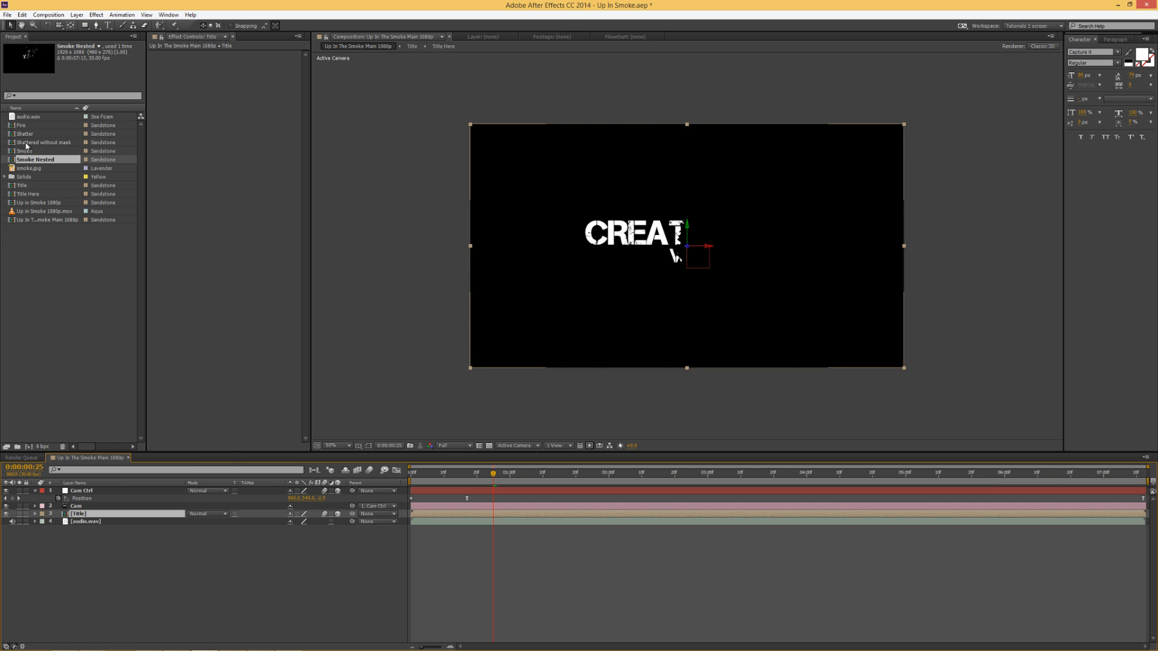
pyautogui.moveTo(27, 126); pyautogui.dragTo(114, 512)
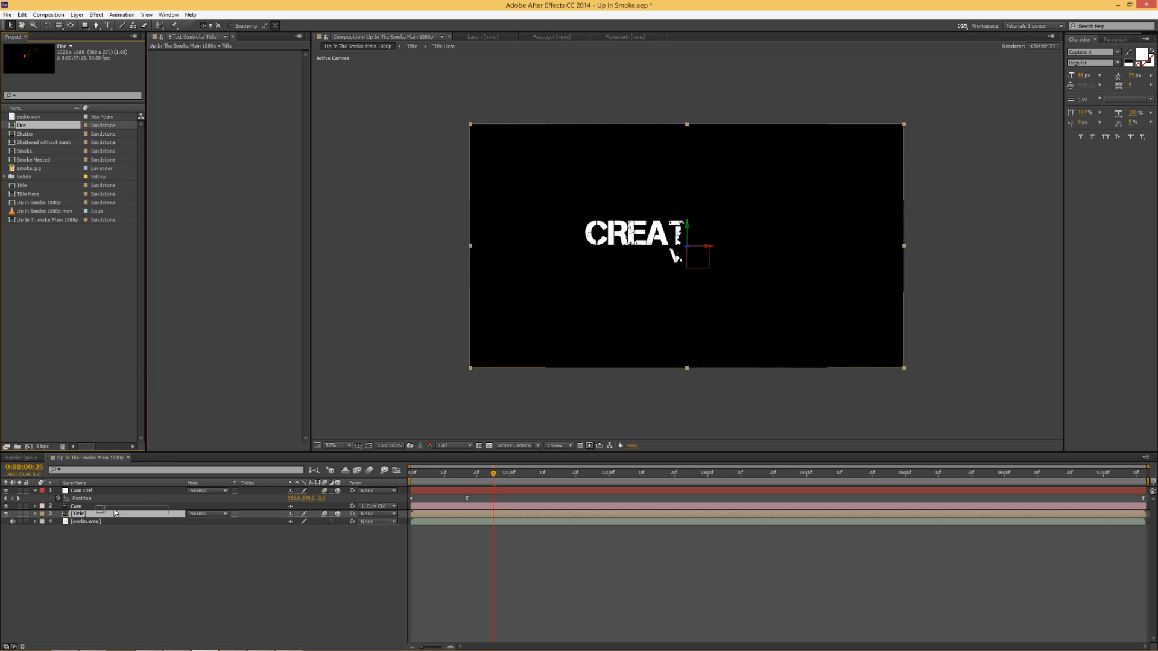
pyautogui.moveTo(115, 512); pyautogui.dragTo(115, 513)
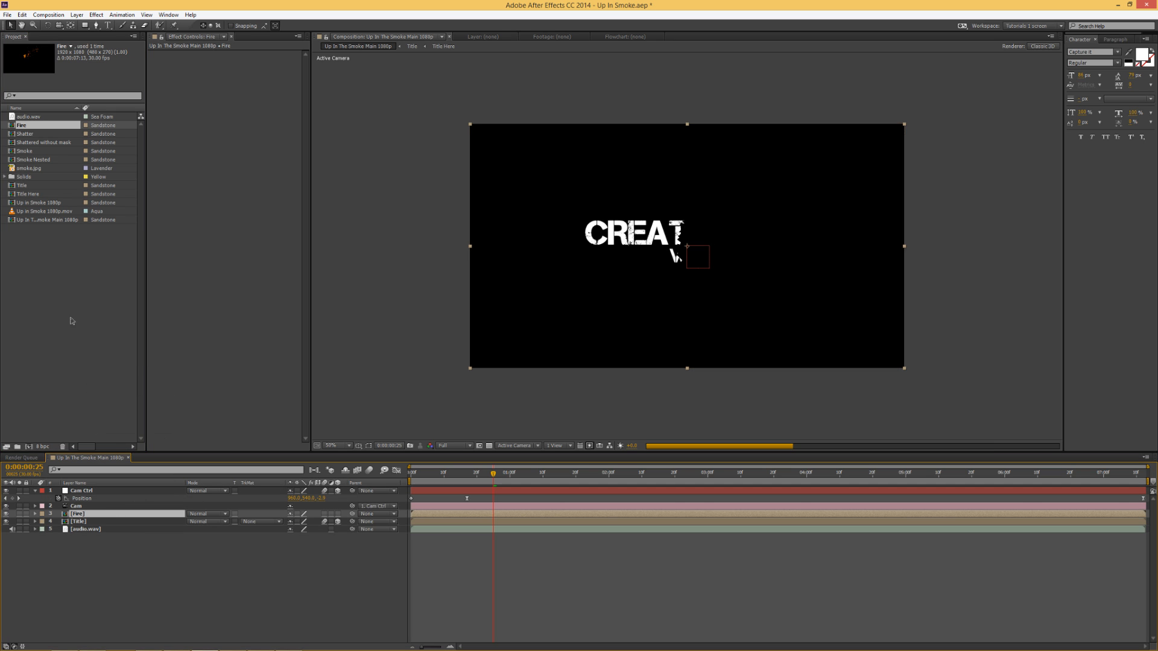
pyautogui.moveTo(31, 152); pyautogui.dragTo(124, 512)
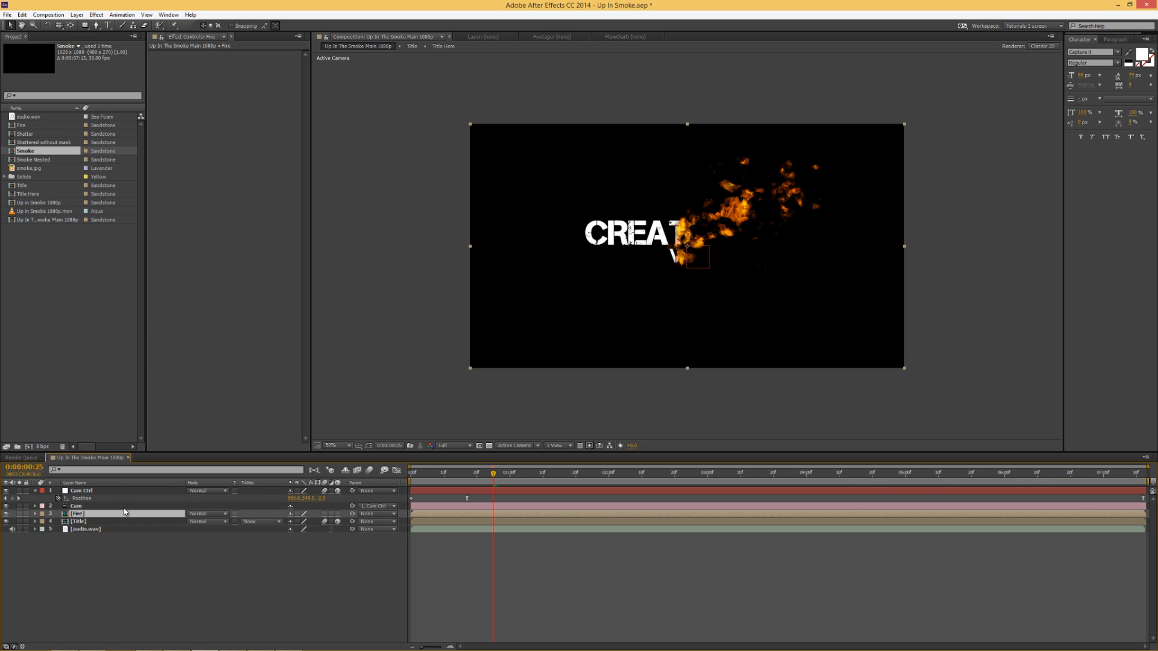
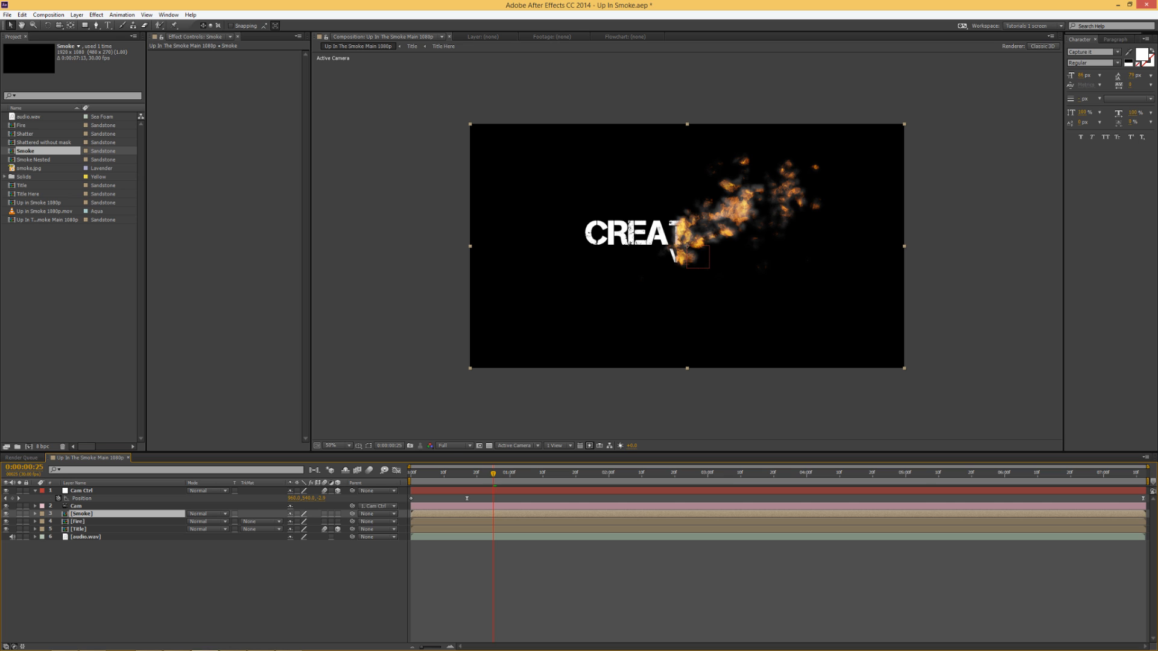
# Duplicate the Fire composition in the project
pyautogui.click(22, 126)
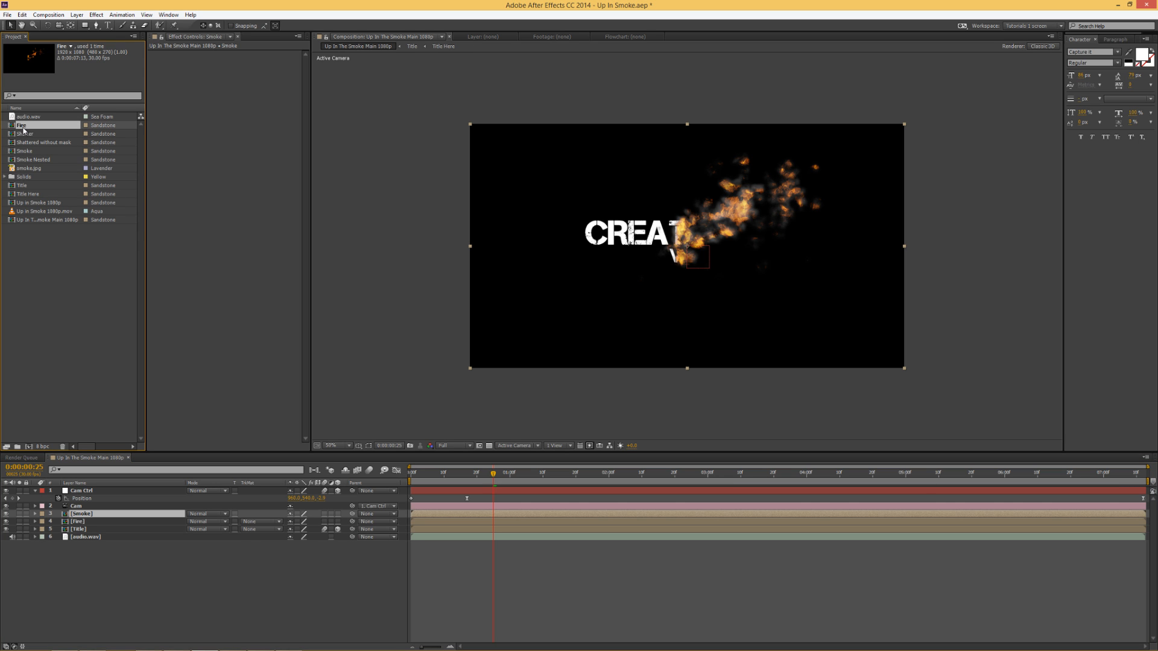
pyautogui.hotkey('ctrl', 'd')
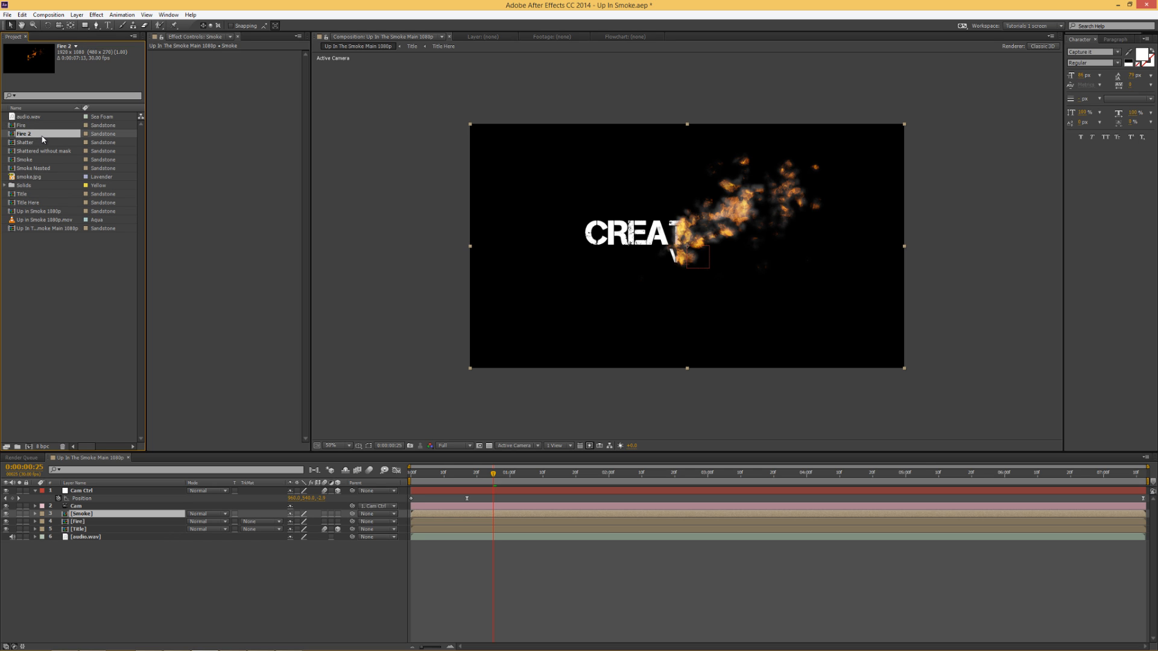
# Rename the duplicated Fire composition as Shattered Pieces and open it
pyautogui.press('Return')
pyautogui.write('Shattered')
pyautogui.press('Return')
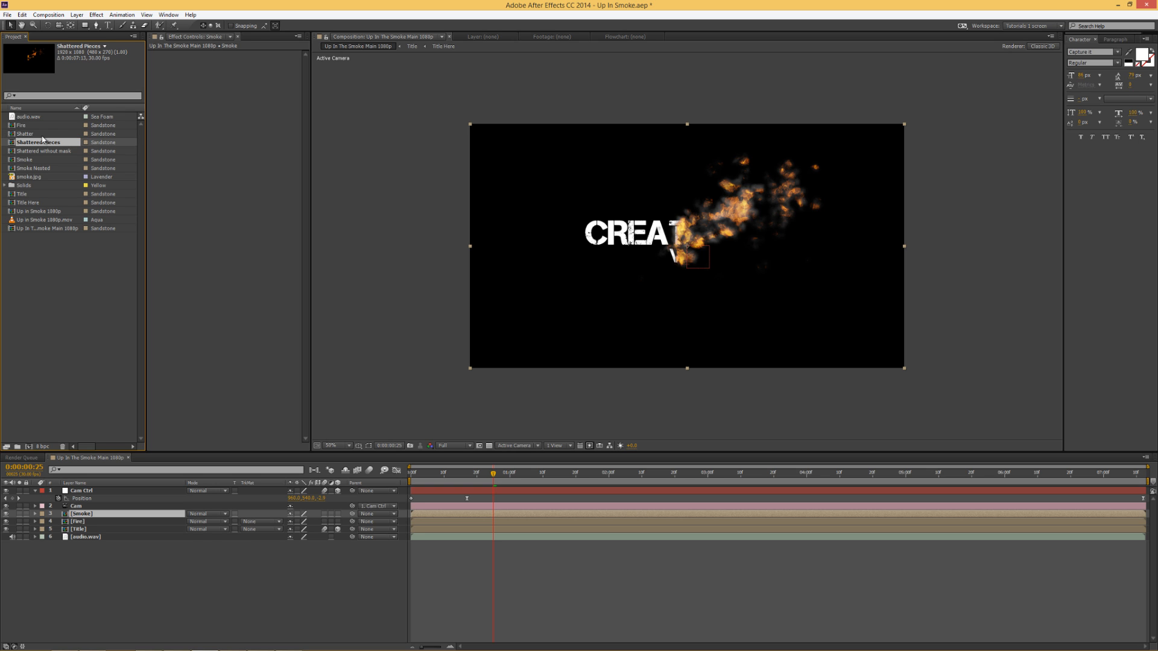
pyautogui.doubleClick(42, 144)
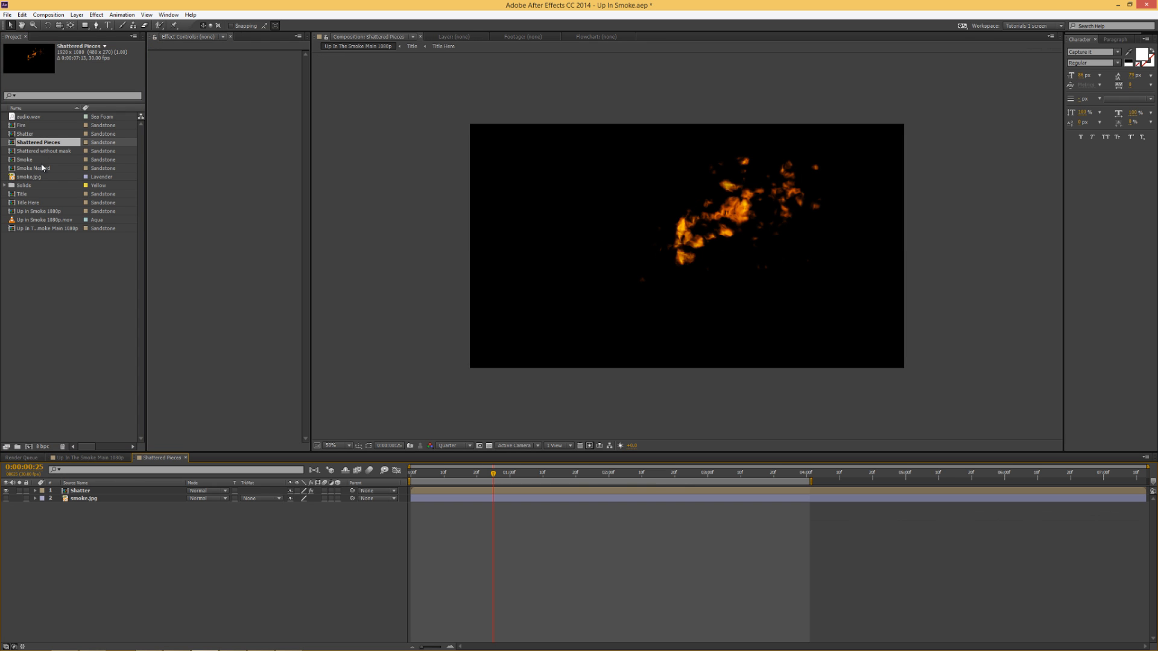
# Remove all effects from the Shatter layer and delete the smoke.jpg layer from the Shattered Pieces composition
pyautogui.click(80, 490)
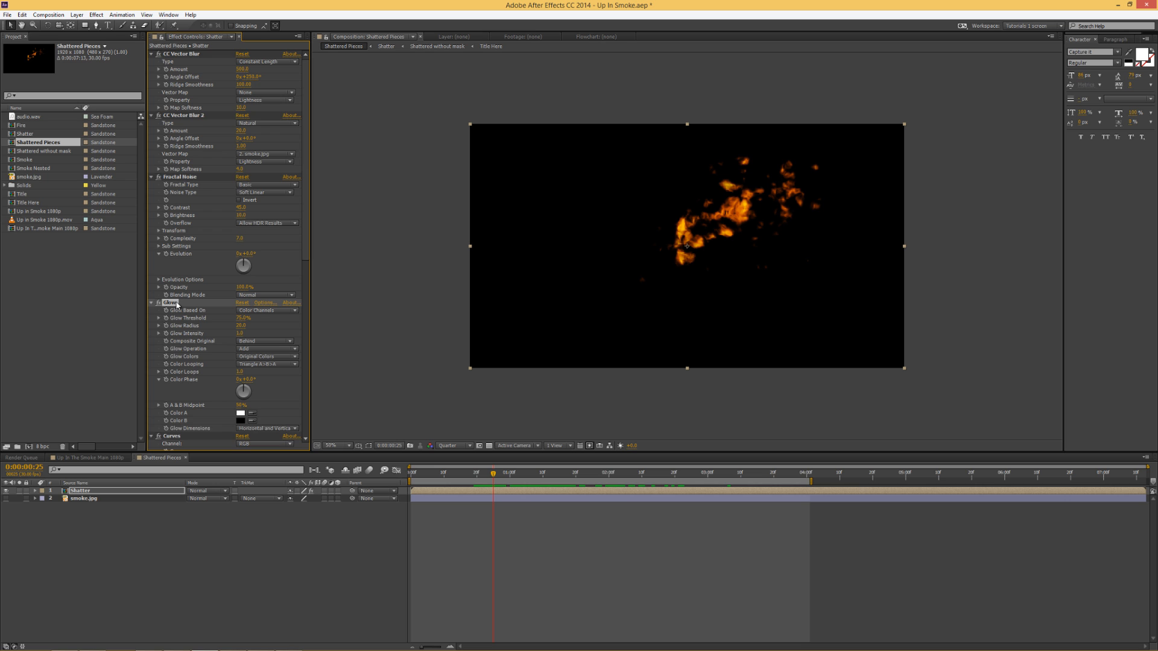
pyautogui.hotkey('ctrl', 'a')
pyautogui.press('Delete')
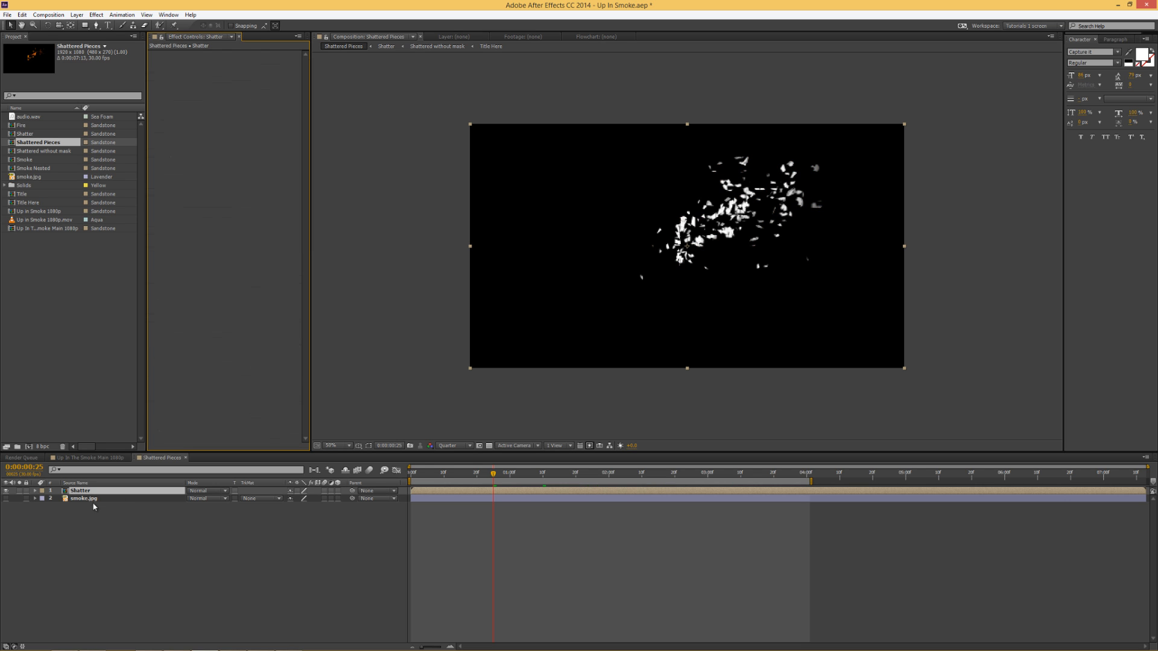
pyautogui.click(85, 499)
pyautogui.press('Delete')
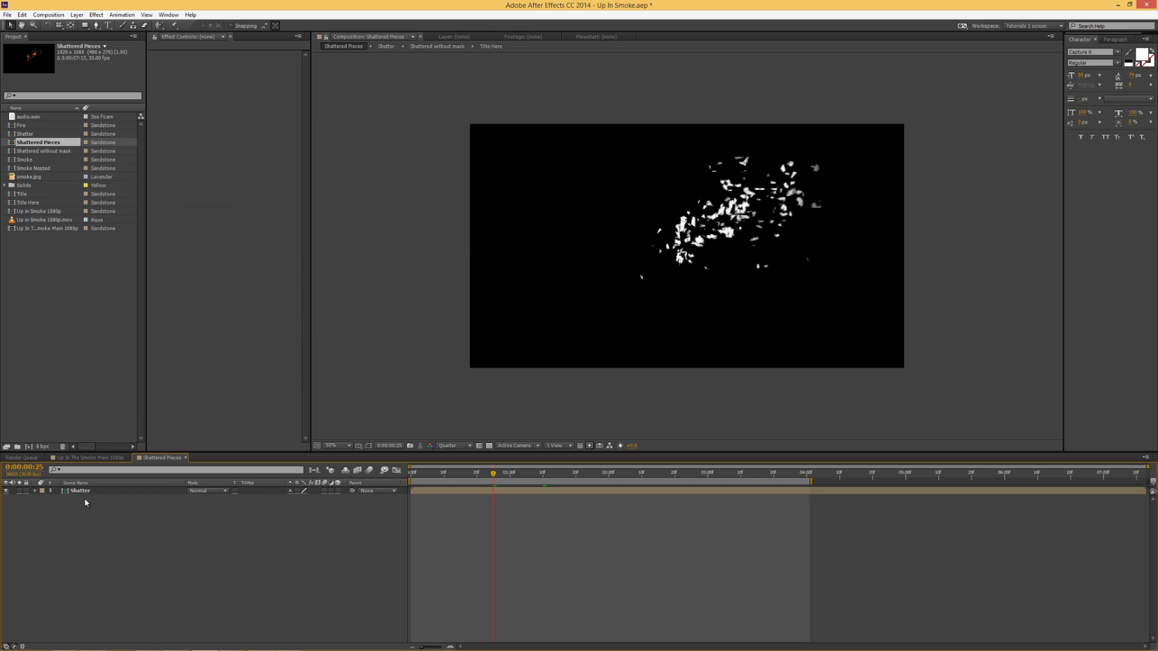
# Duplicate the Shatter composition as "Shattered pieces effect" and replace the Shatter layer with this copy
pyautogui.click(81, 493)
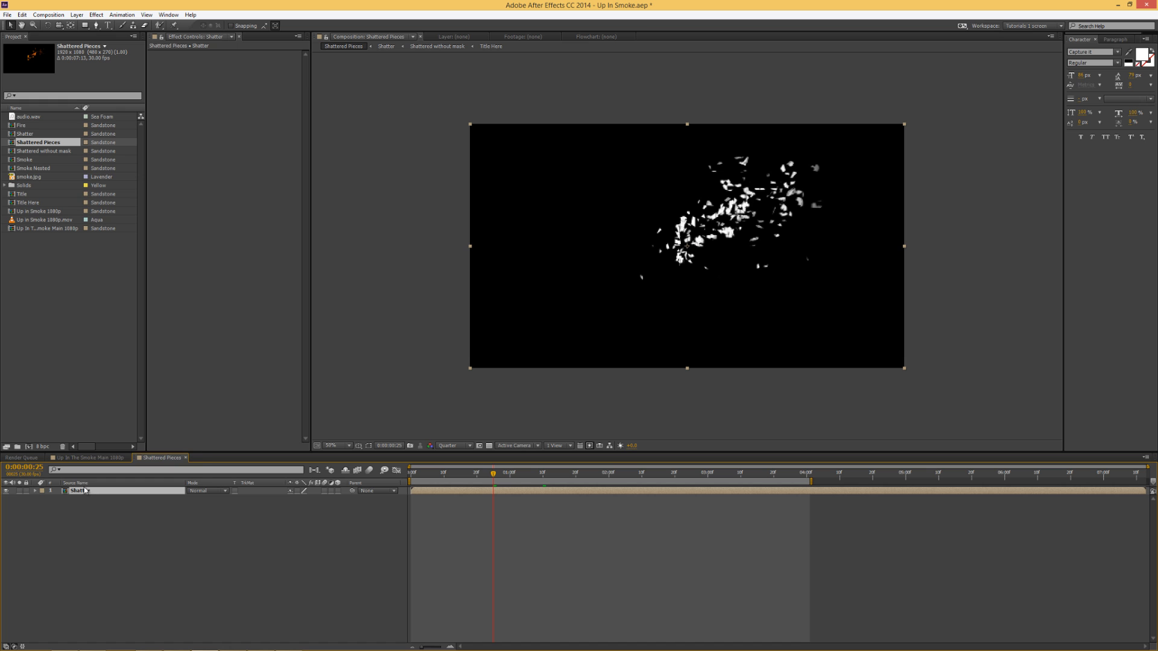
pyautogui.rightClick(84, 488)
pyautogui.click(125, 325)
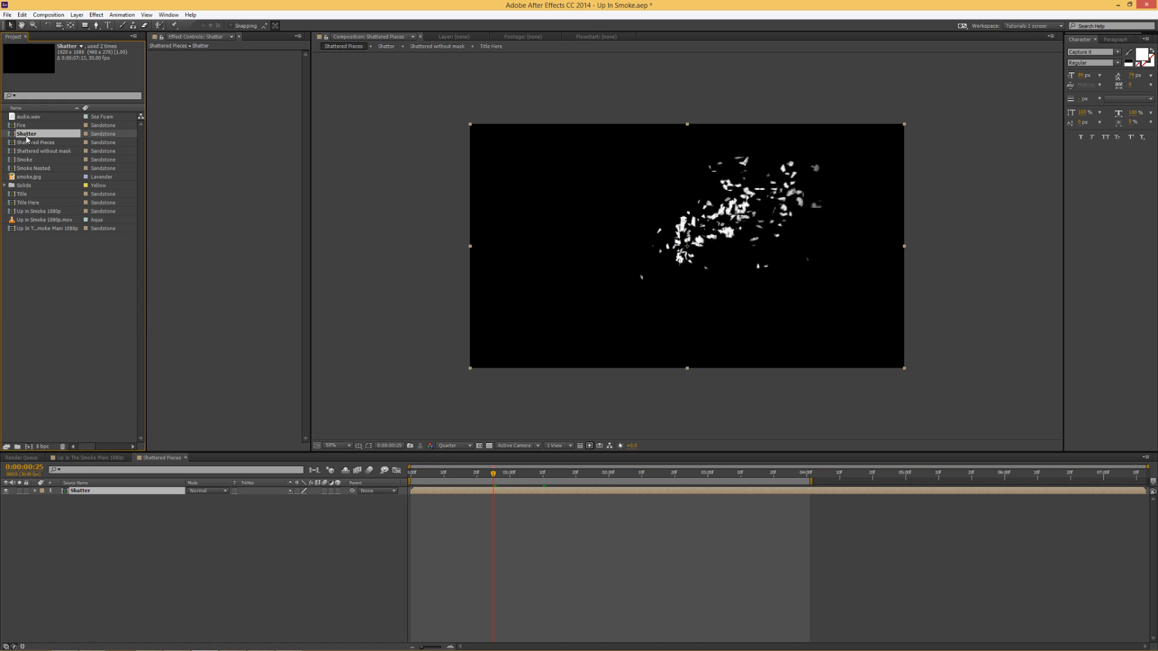
pyautogui.hotkey('ctrl', 'd')
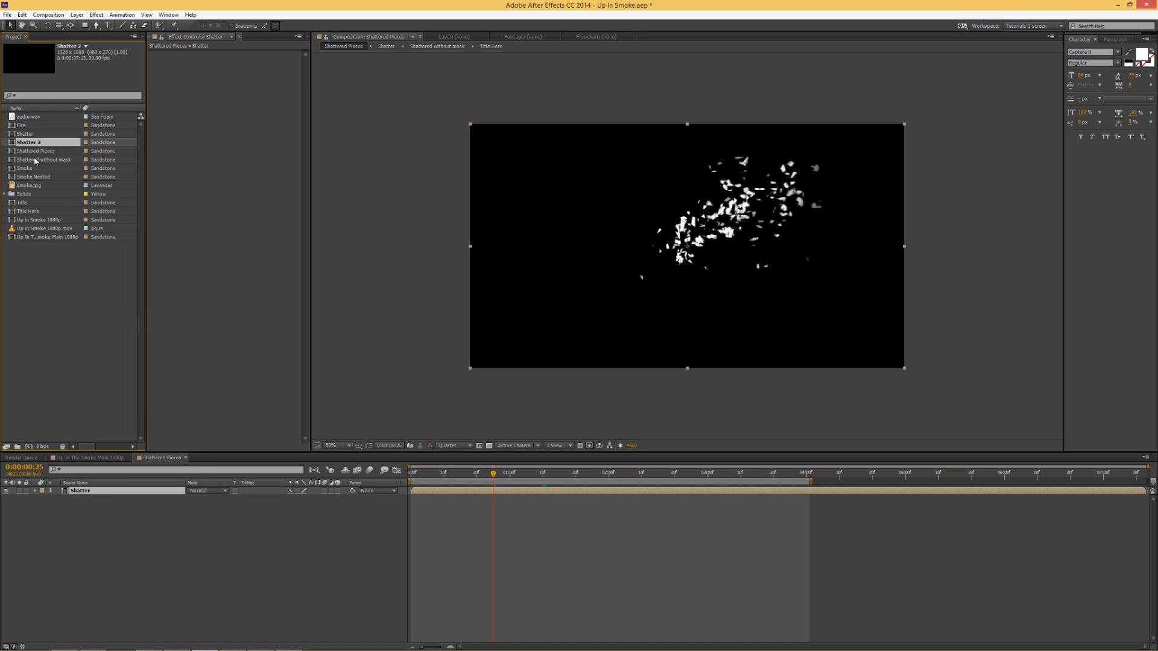
pyautogui.press('Return')
pyautogui.press('Return')
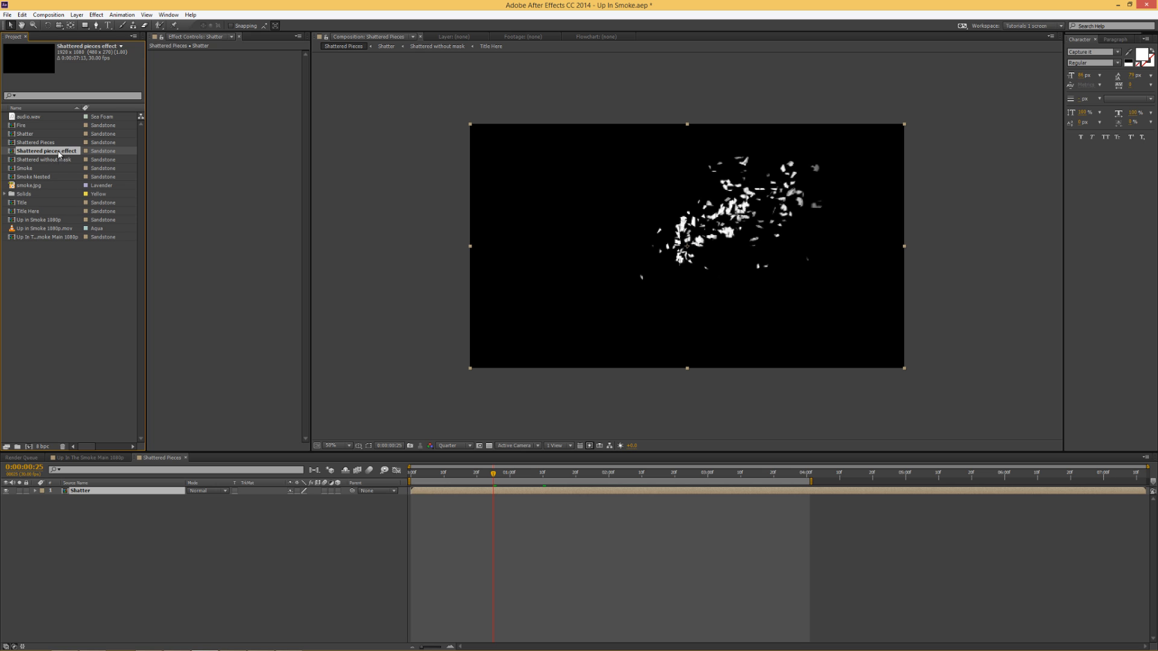
pyautogui.moveTo(59, 153); pyautogui.dragTo(91, 494)
pyautogui.moveTo(89, 493); pyautogui.dragTo(90, 493)
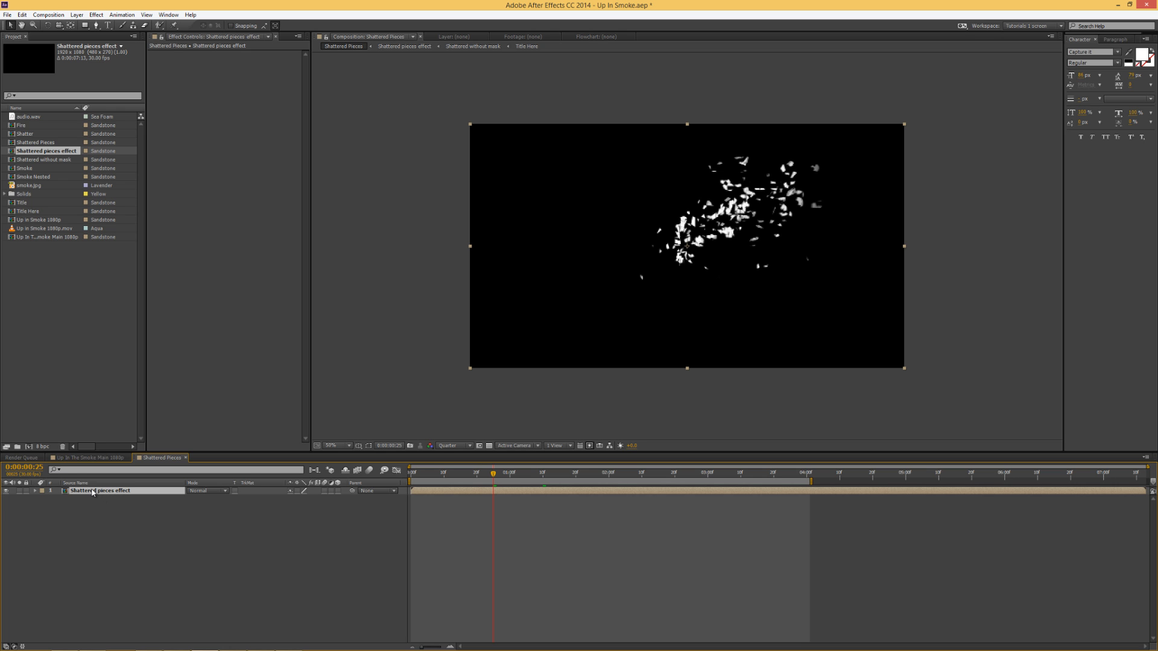
# In the Shattered pieces effect composition, shift the layer's Mask Path keyframes earlier, the last to about 3:08, and preview the result
pyautogui.doubleClick(91, 491)
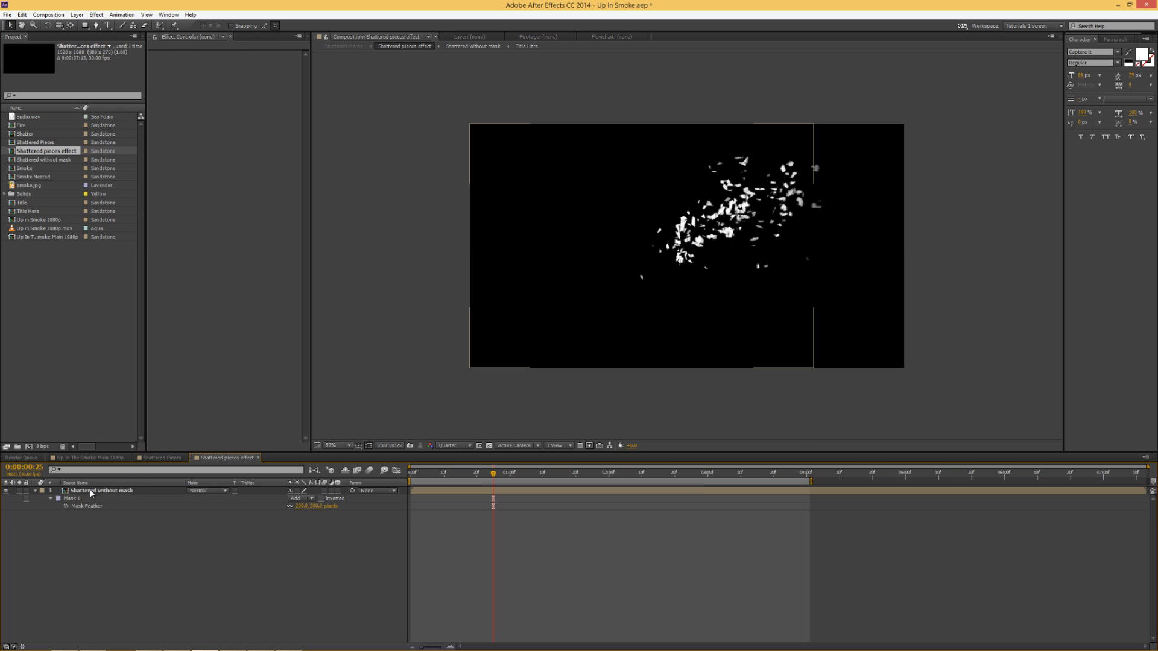
pyautogui.click(92, 492)
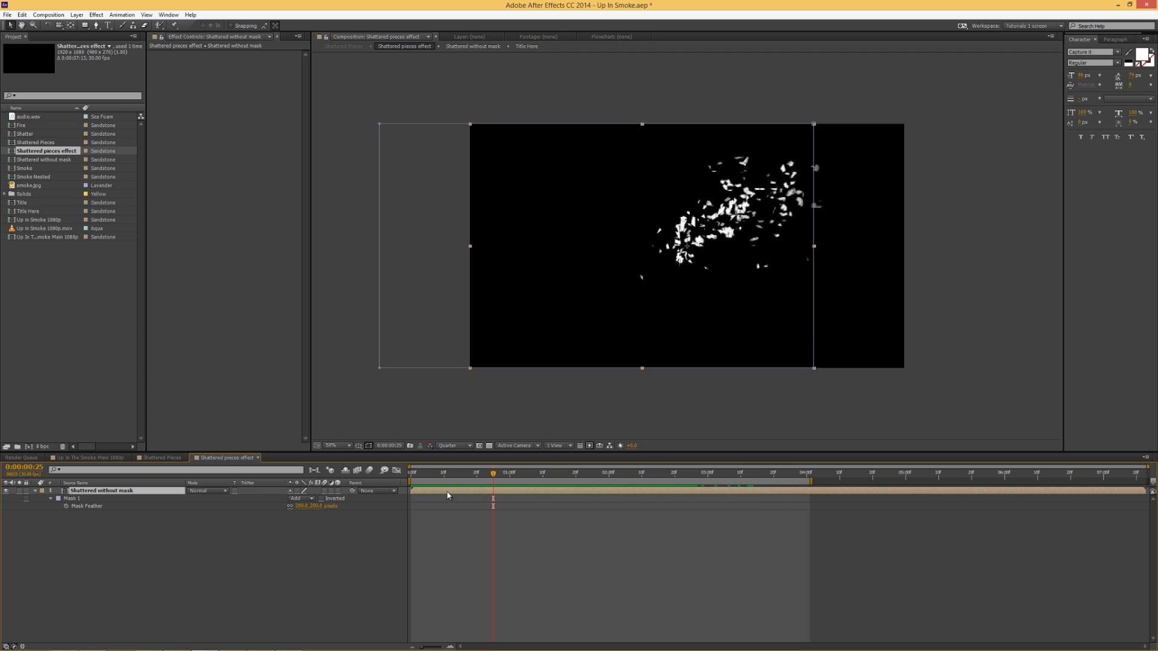
pyautogui.press('m')
pyautogui.moveTo(843, 499); pyautogui.dragTo(326, 529)
pyautogui.moveTo(409, 506); pyautogui.dragTo(339, 515)
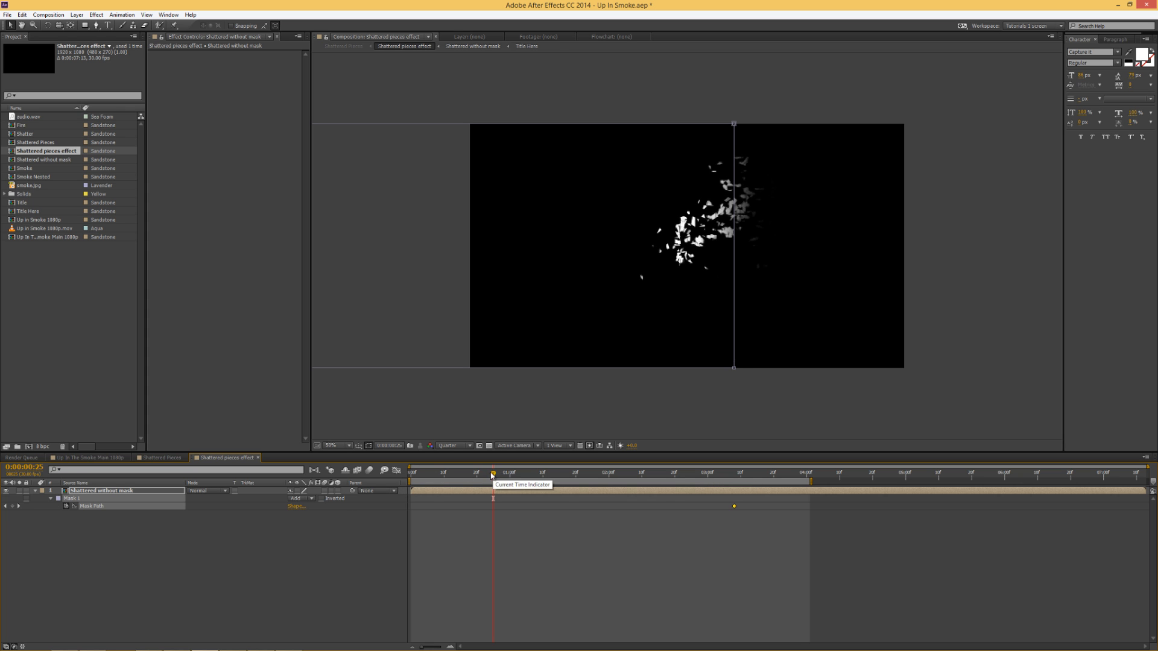
pyautogui.moveTo(492, 476); pyautogui.dragTo(371, 482)
pyautogui.press('space')
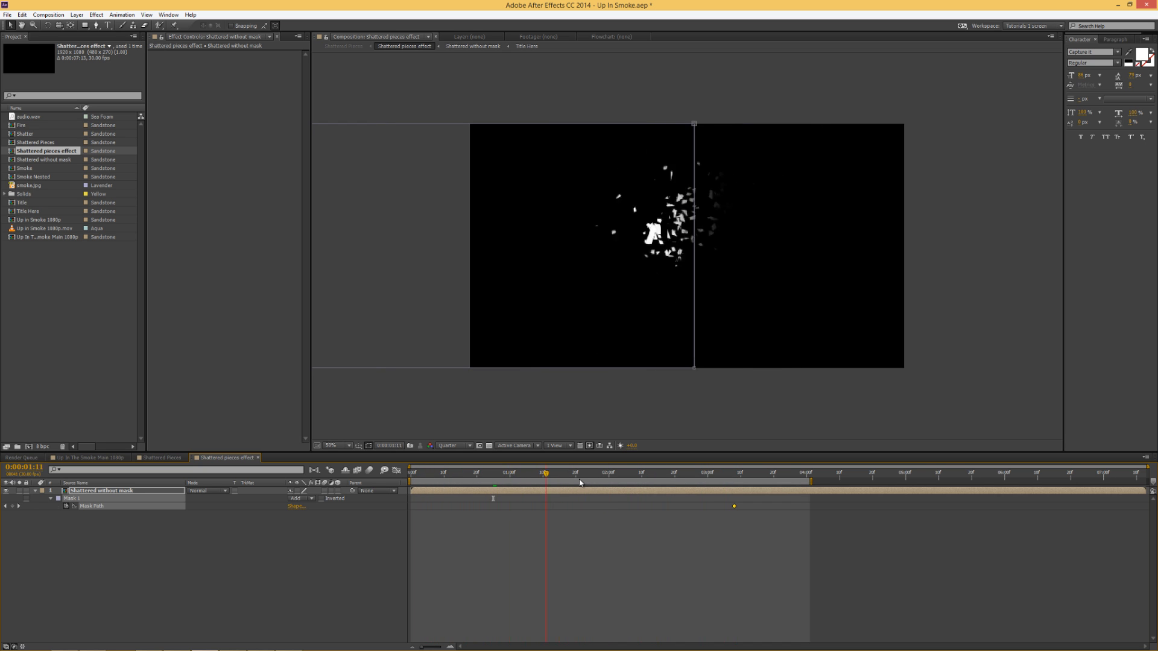
# Duplicate the Shattered without mask composition as "Shattered pieces original" and replace the Shattered without mask layer with this copy
pyautogui.rightClick(101, 491)
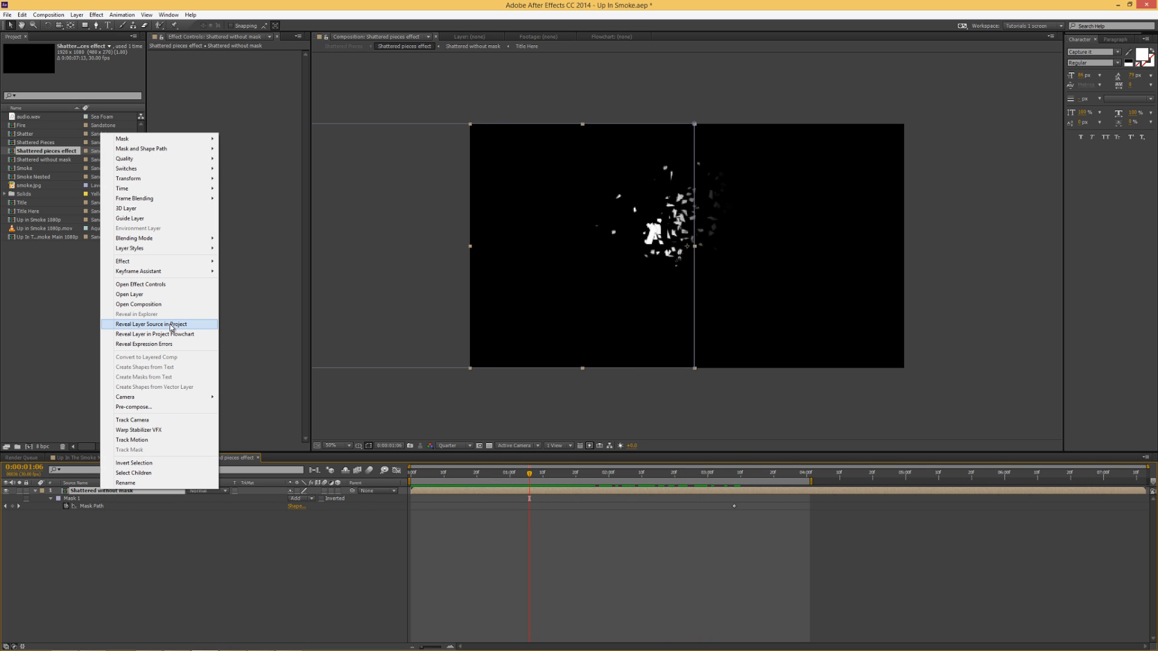
pyautogui.click(171, 324)
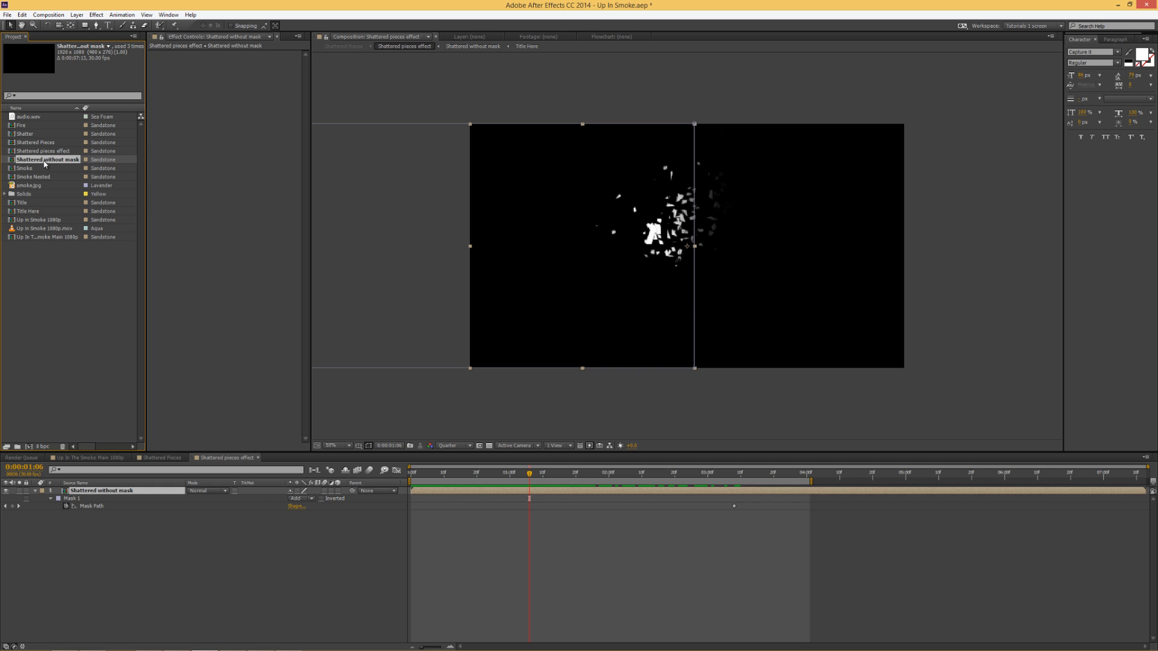
pyautogui.hotkey('ctrl', 'd')
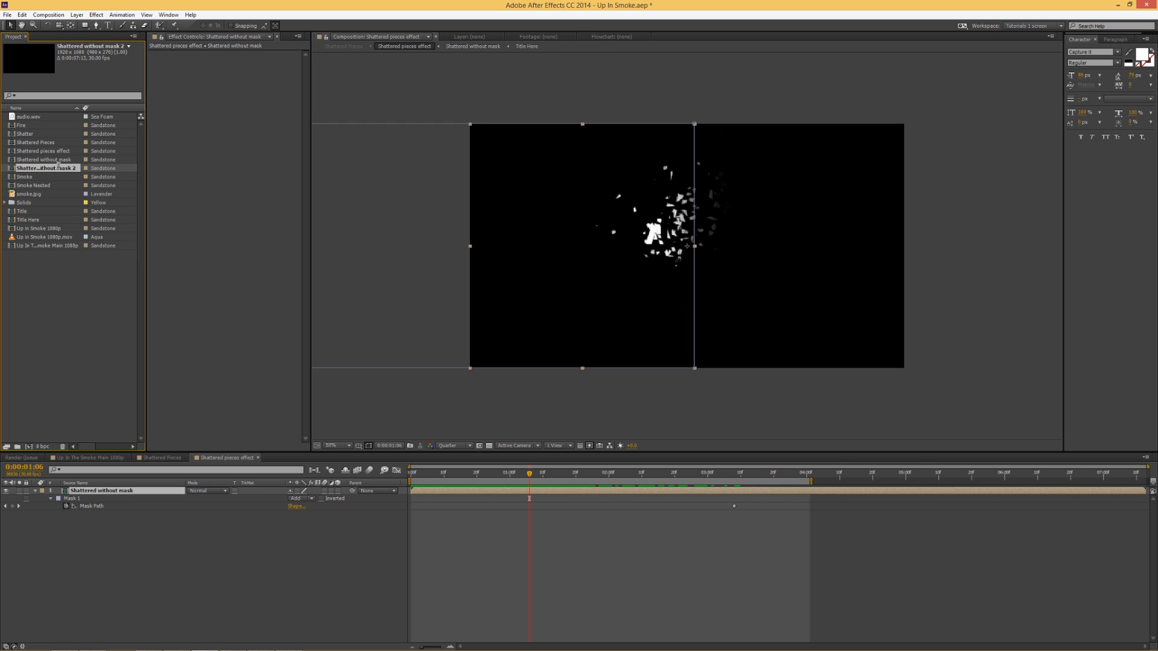
pyautogui.press('Return')
pyautogui.write('Sh')
pyautogui.press('Return')
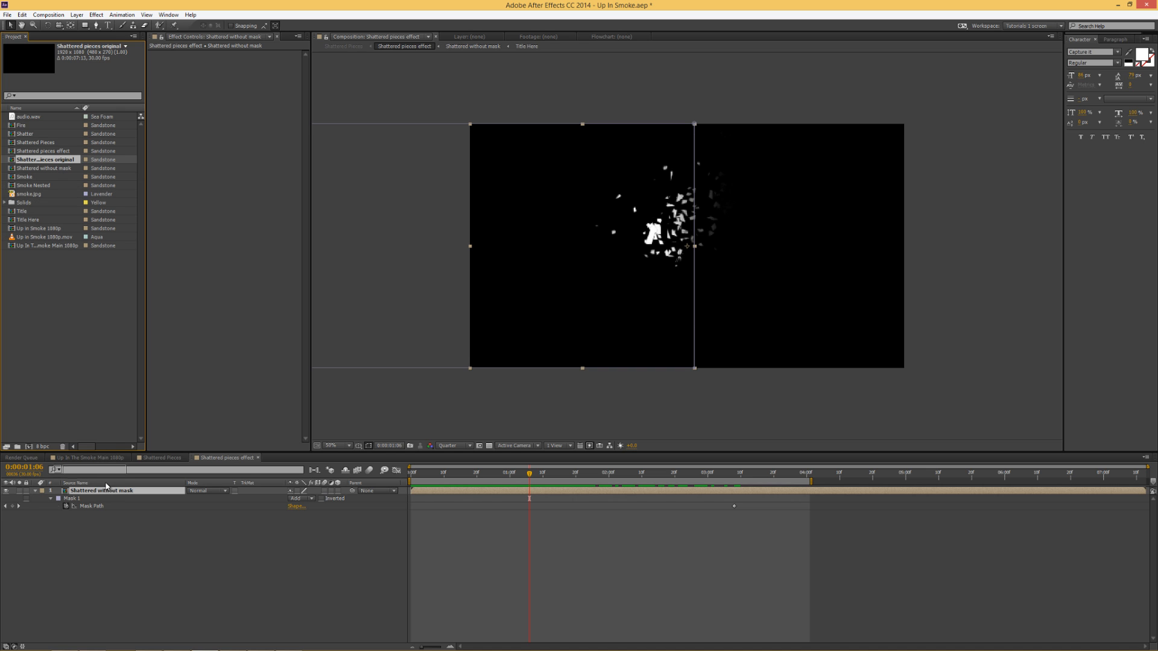
pyautogui.moveTo(105, 483); pyautogui.dragTo(106, 495)
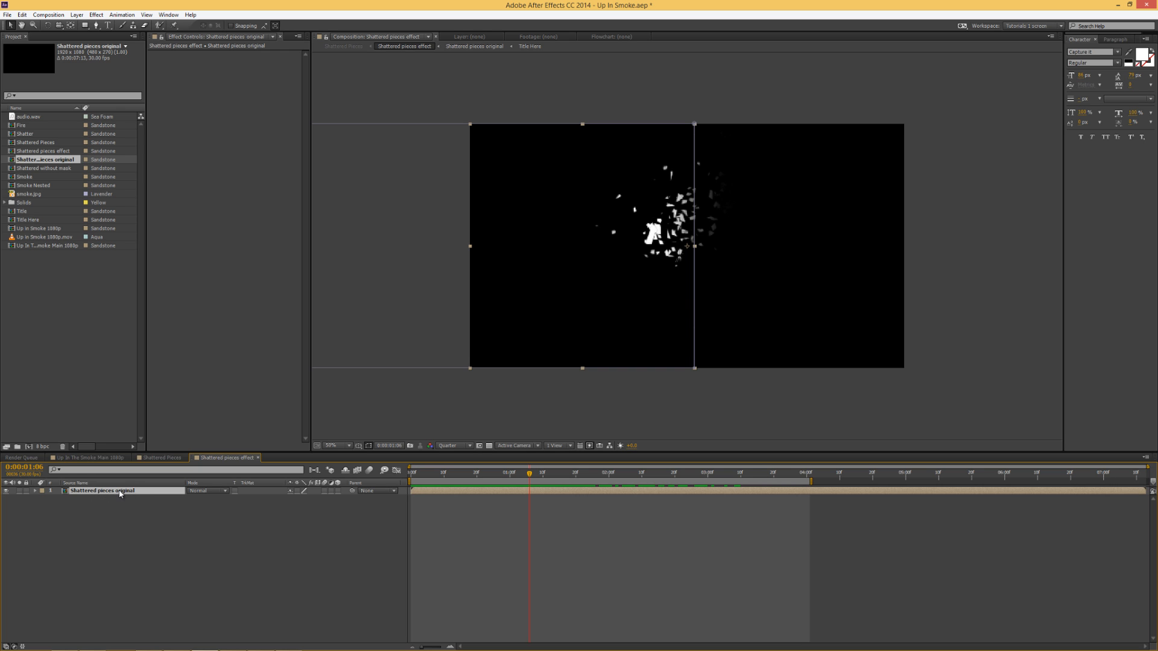
# In the Shattered pieces original composition, set the Shatter effect's shape Repetitions to 170 on the Title Here layer
pyautogui.doubleClick(120, 491)
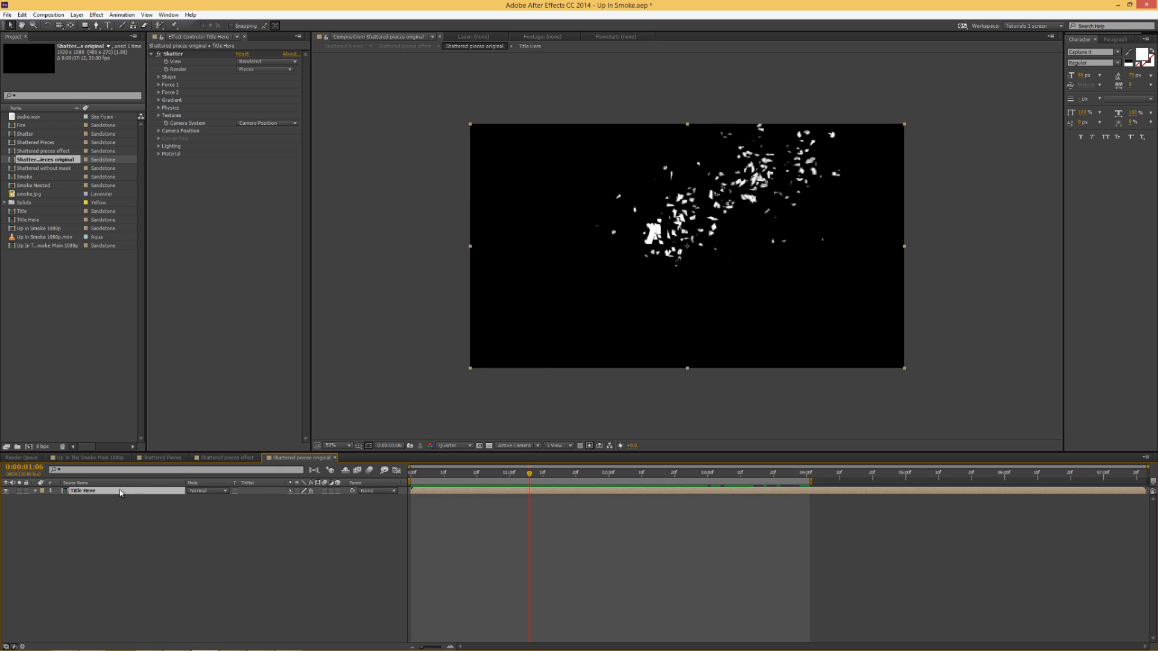
pyautogui.click(159, 77)
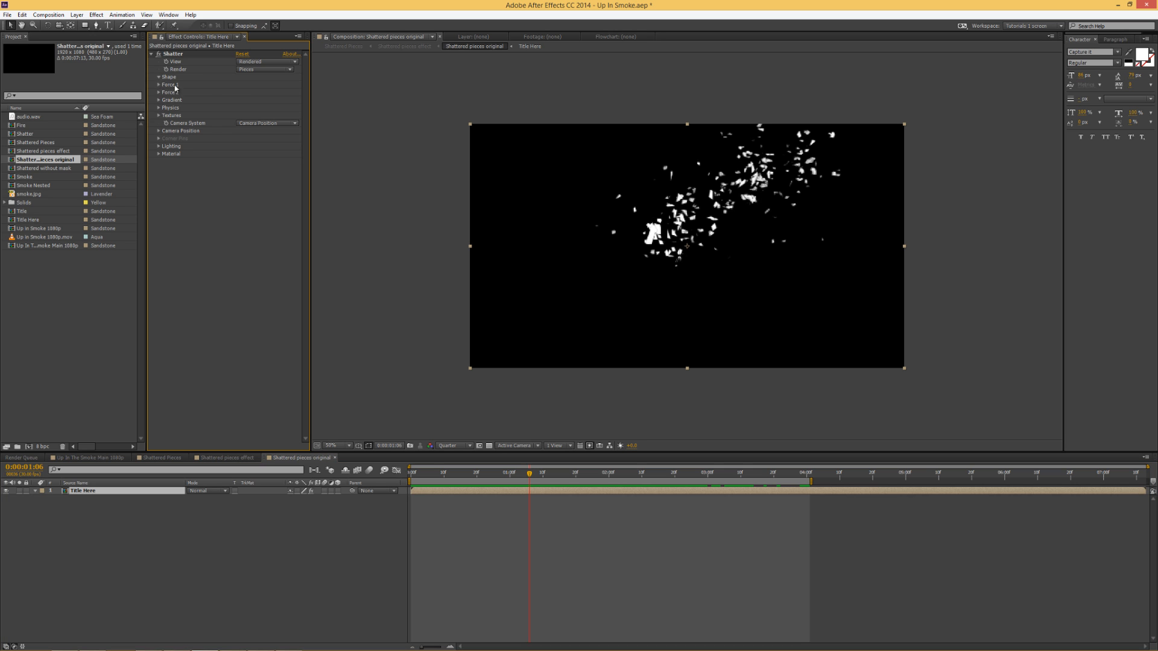
pyautogui.click(242, 107)
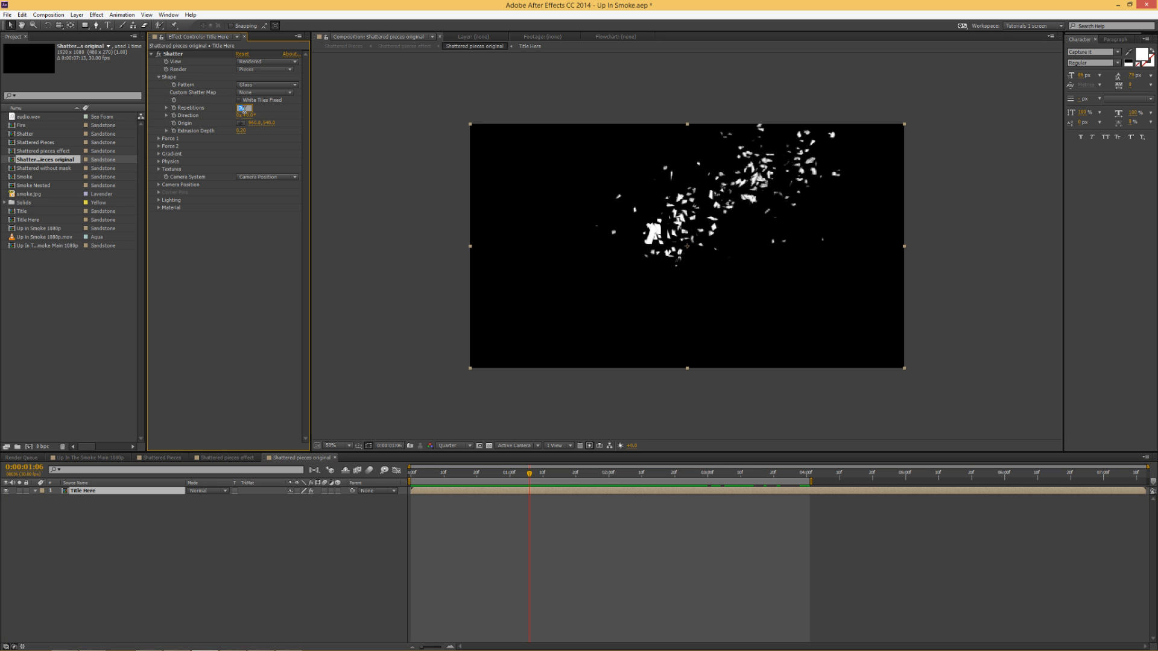
pyautogui.write('170')
pyautogui.press('Return')
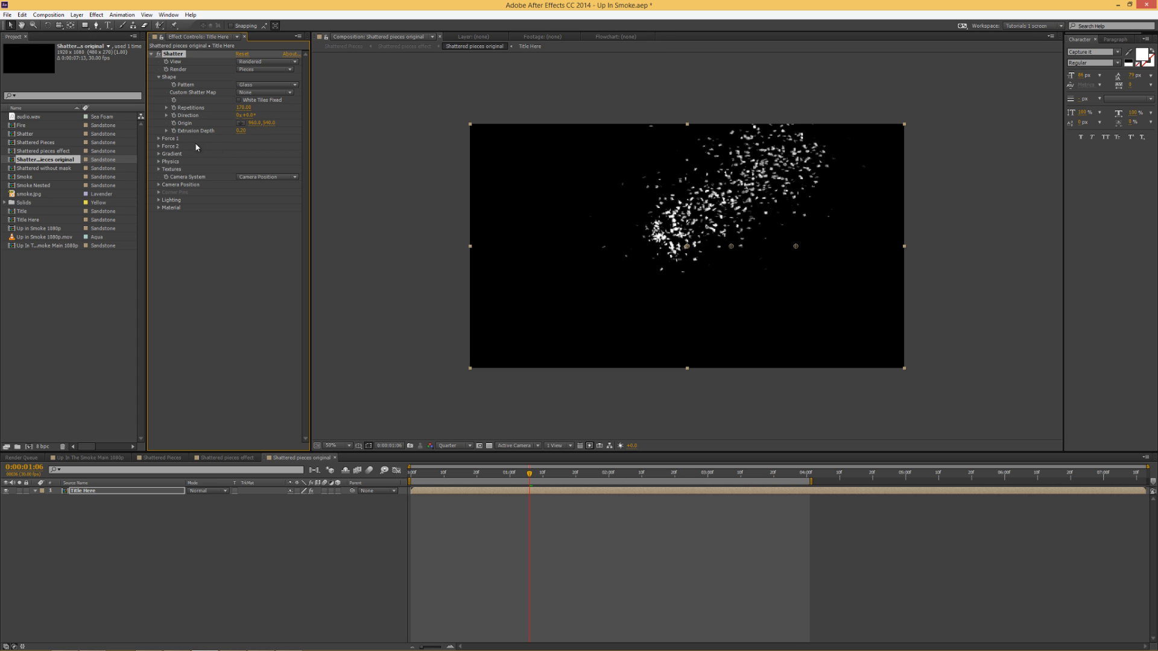
# Adjust the Shatter effect's Force 1 Strength, raise Viscosity and Gravity, the latter to about 16, and preview the Shattered Pieces composition
pyautogui.click(158, 138)
pyautogui.click(241, 169)
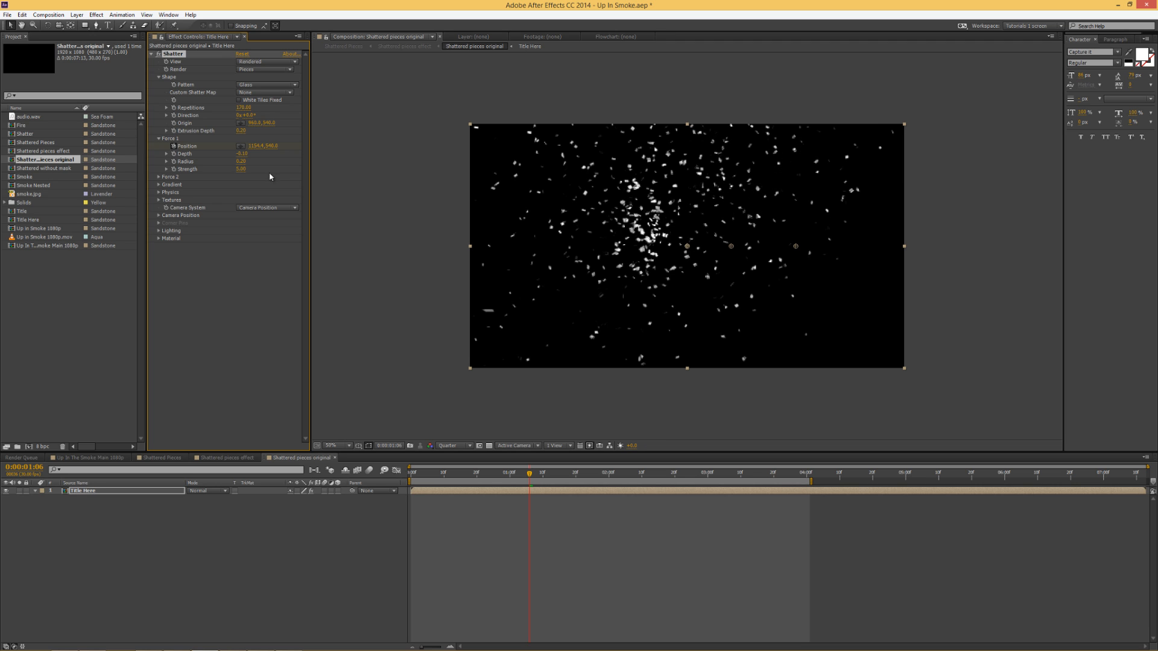
pyautogui.click(159, 192)
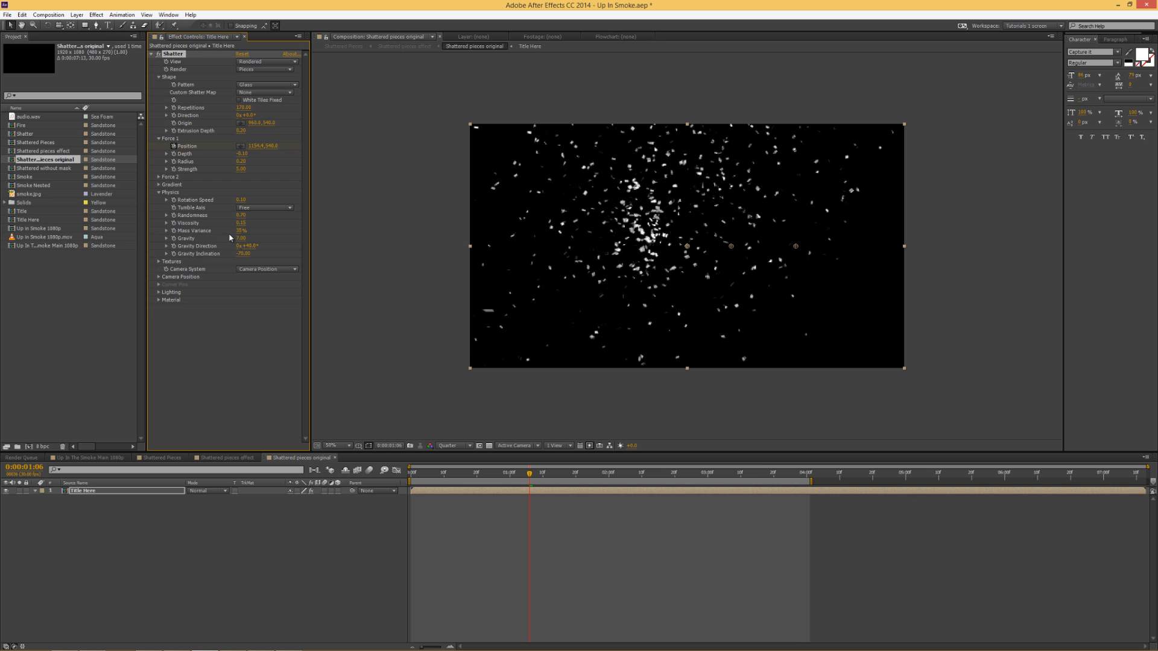
pyautogui.moveTo(240, 222); pyautogui.dragTo(259, 223)
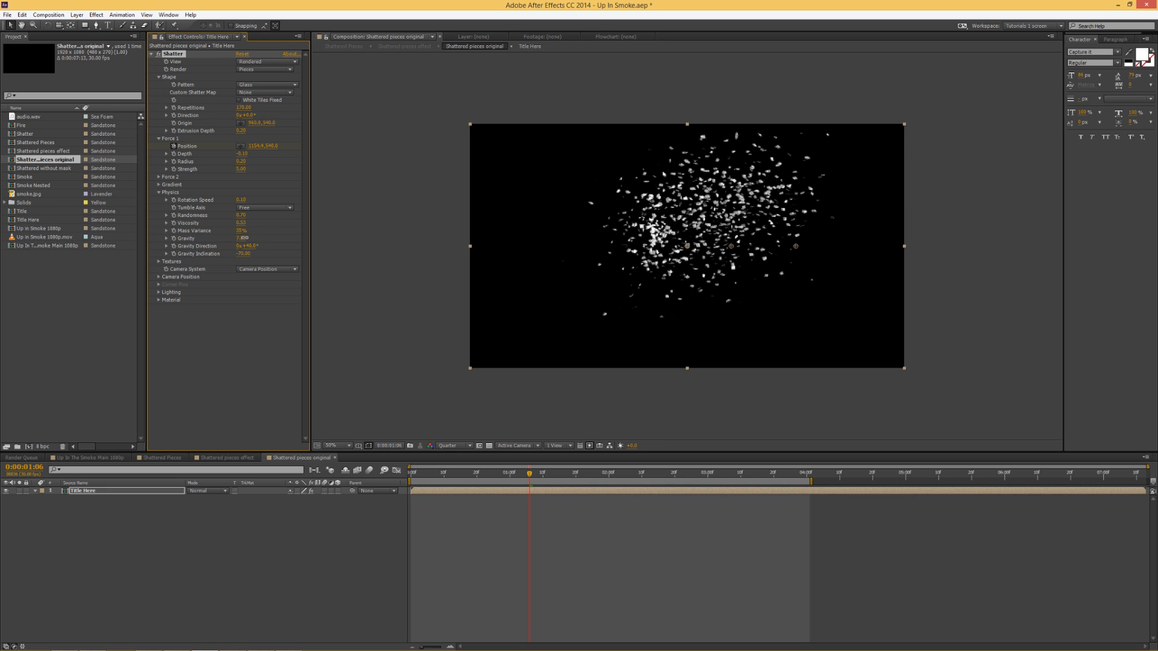
pyautogui.moveTo(244, 238); pyautogui.dragTo(286, 237)
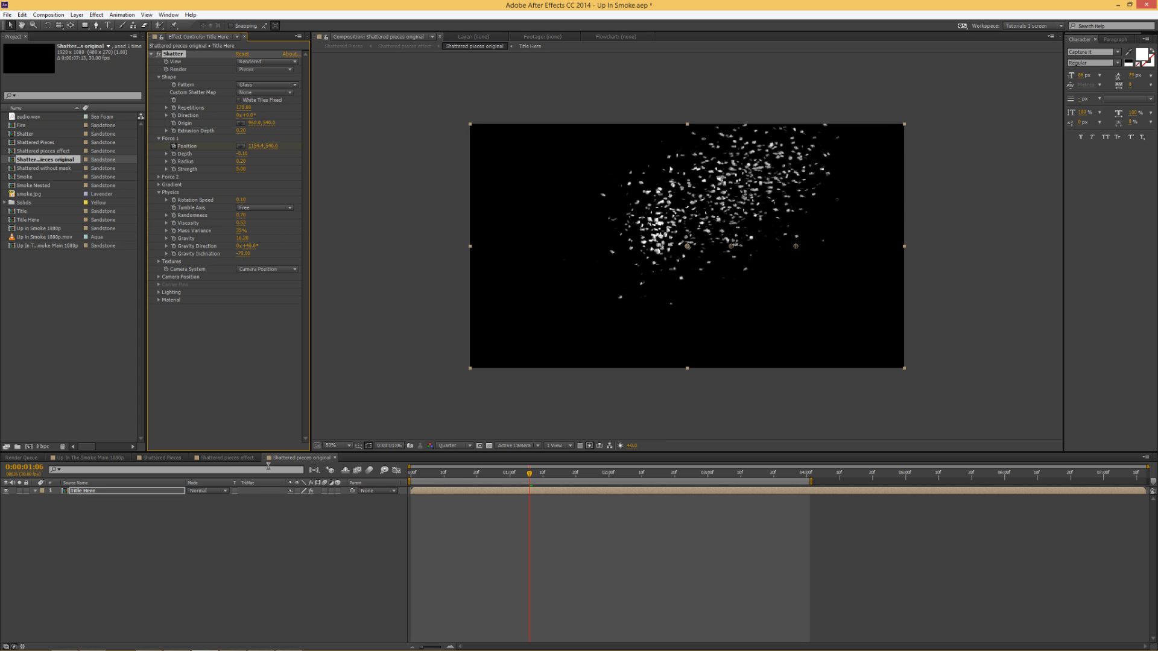
pyautogui.click(164, 459)
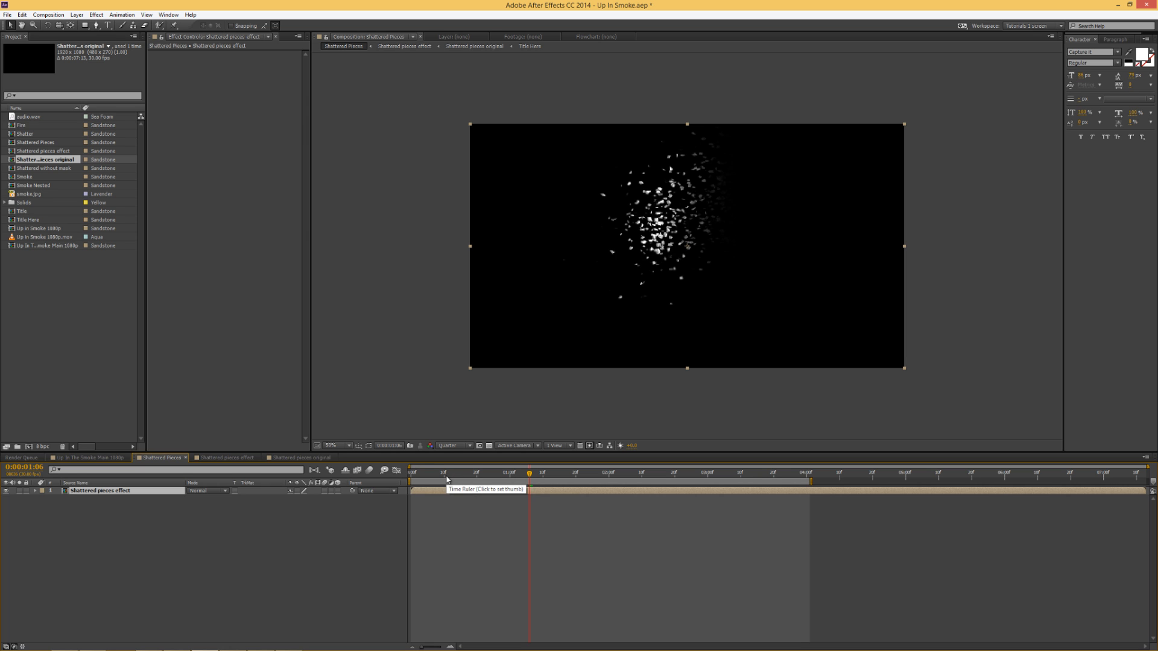
pyautogui.press('KP_0')
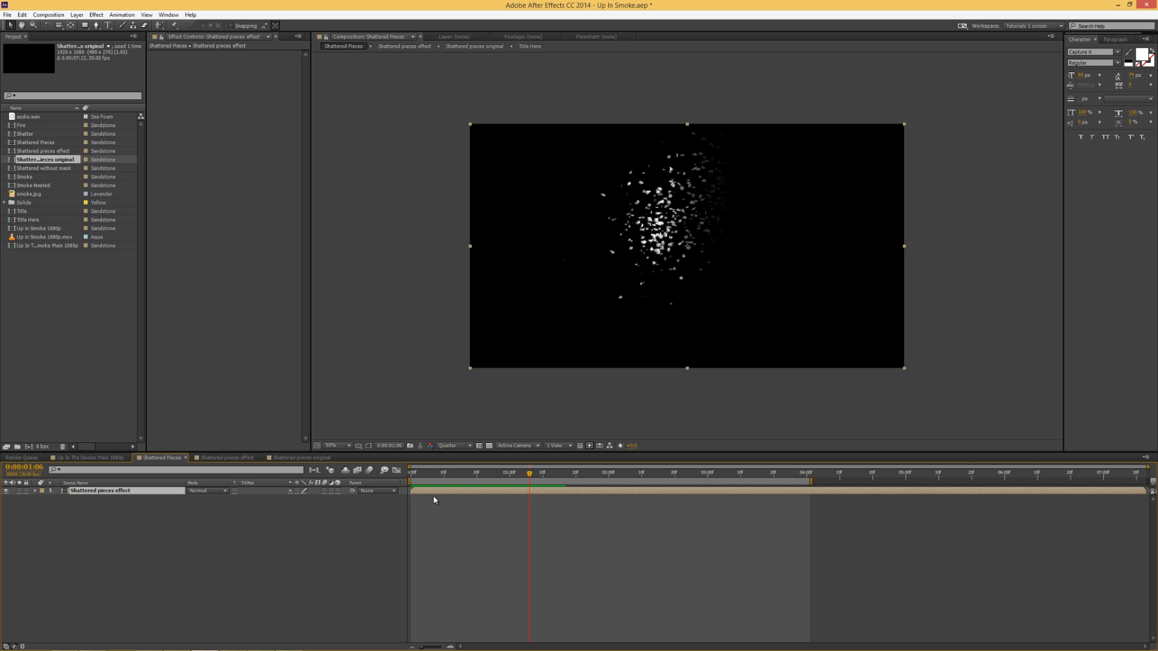
# Shift the Mask Path keyframes in Shattered pieces effect earlier, the last to about 3:00, and preview the Shattered Pieces composition
pyautogui.doubleClick(648, 496)
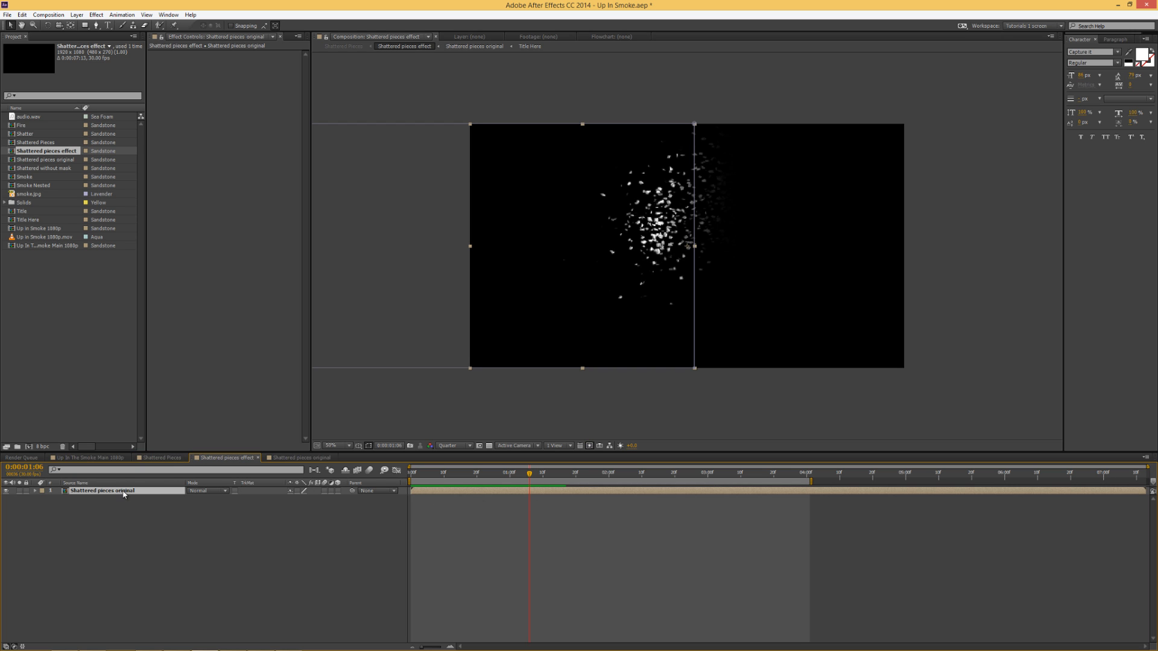
pyautogui.press('m')
pyautogui.moveTo(744, 503); pyautogui.dragTo(56, 522)
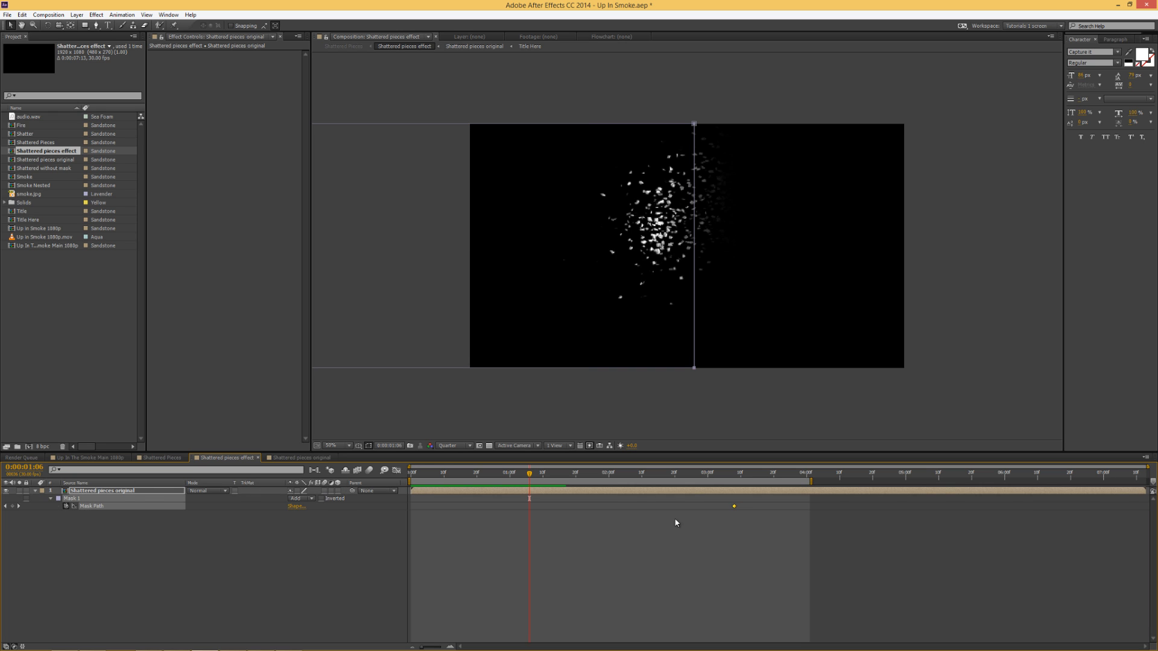
pyautogui.moveTo(733, 510); pyautogui.dragTo(708, 508)
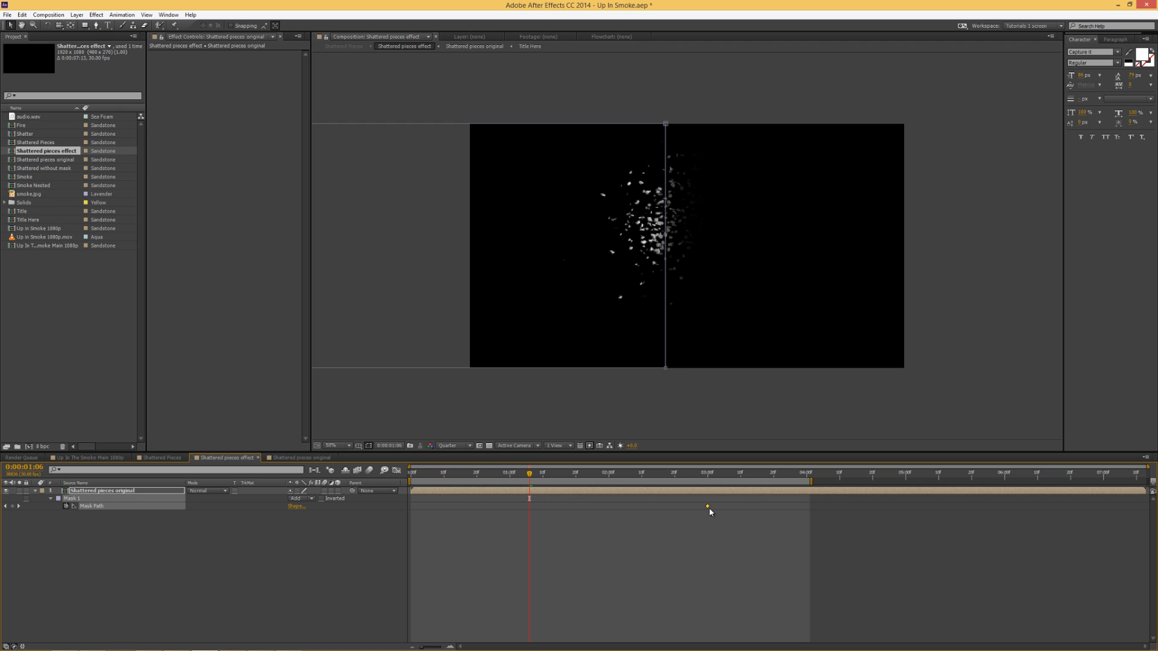
pyautogui.click(161, 457)
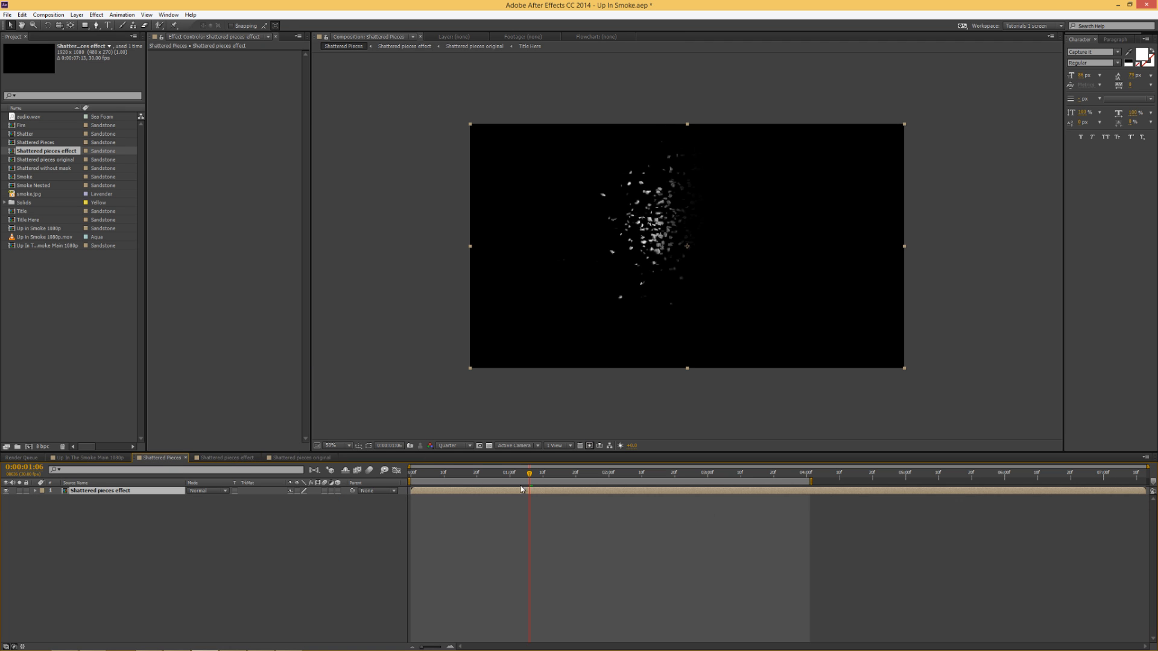
pyautogui.moveTo(528, 481); pyautogui.dragTo(469, 479)
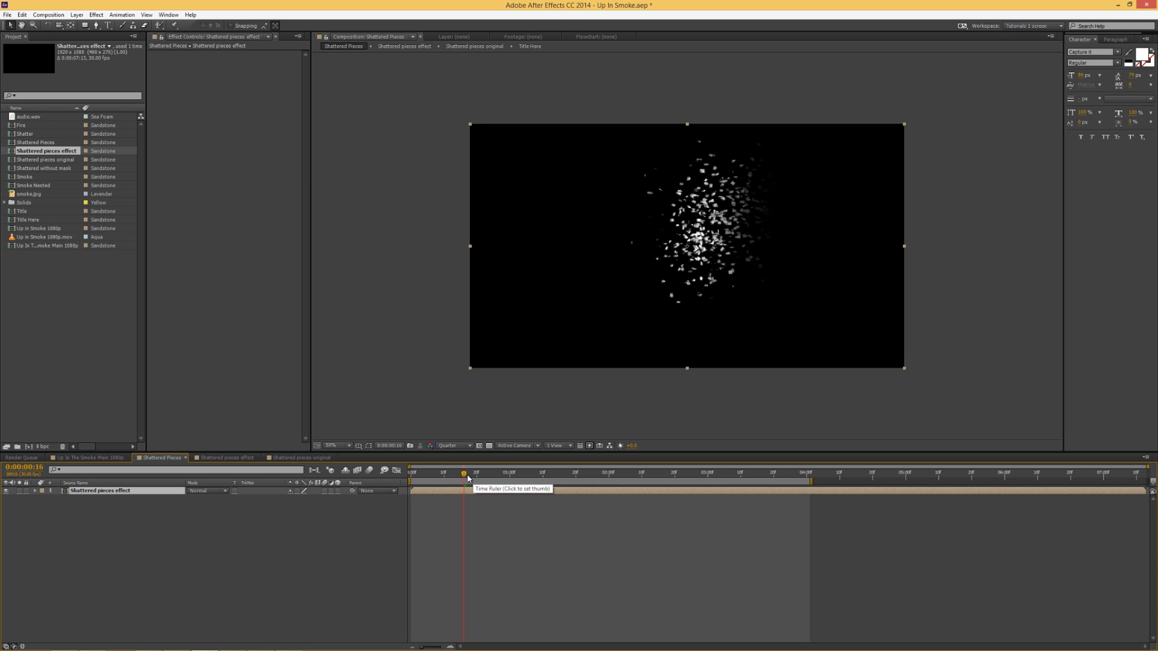
pyautogui.press('KP_0')
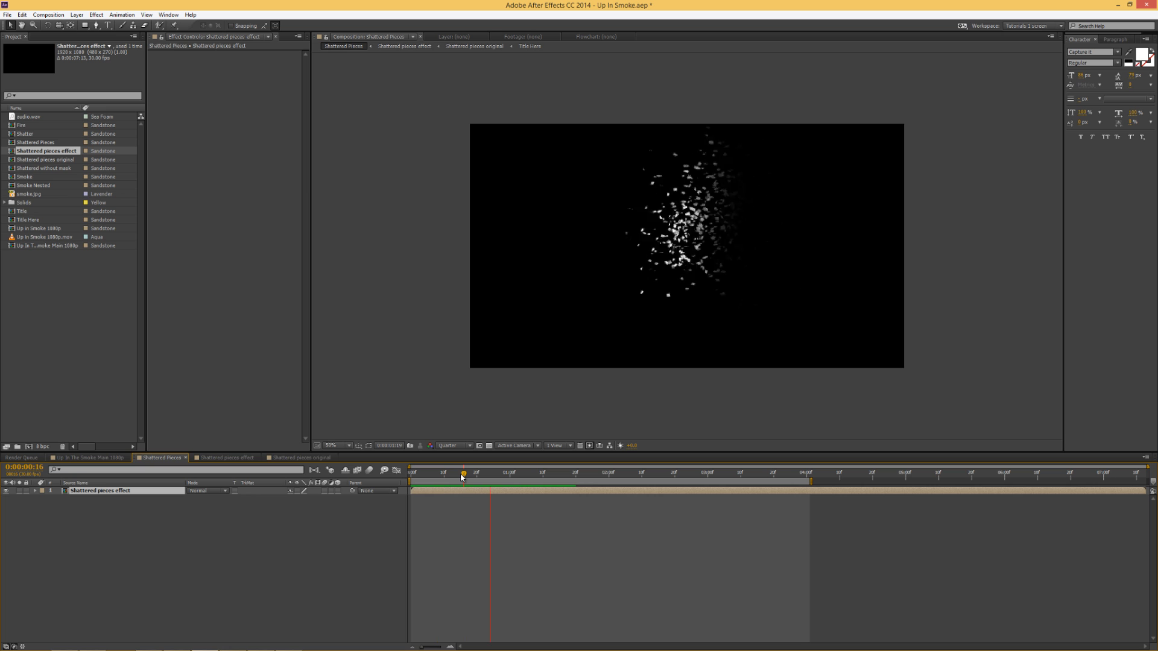
# Apply the CC Force Motion Blur effect to the Shattered pieces effect layer in the Shattered Pieces composition
pyautogui.press('space')
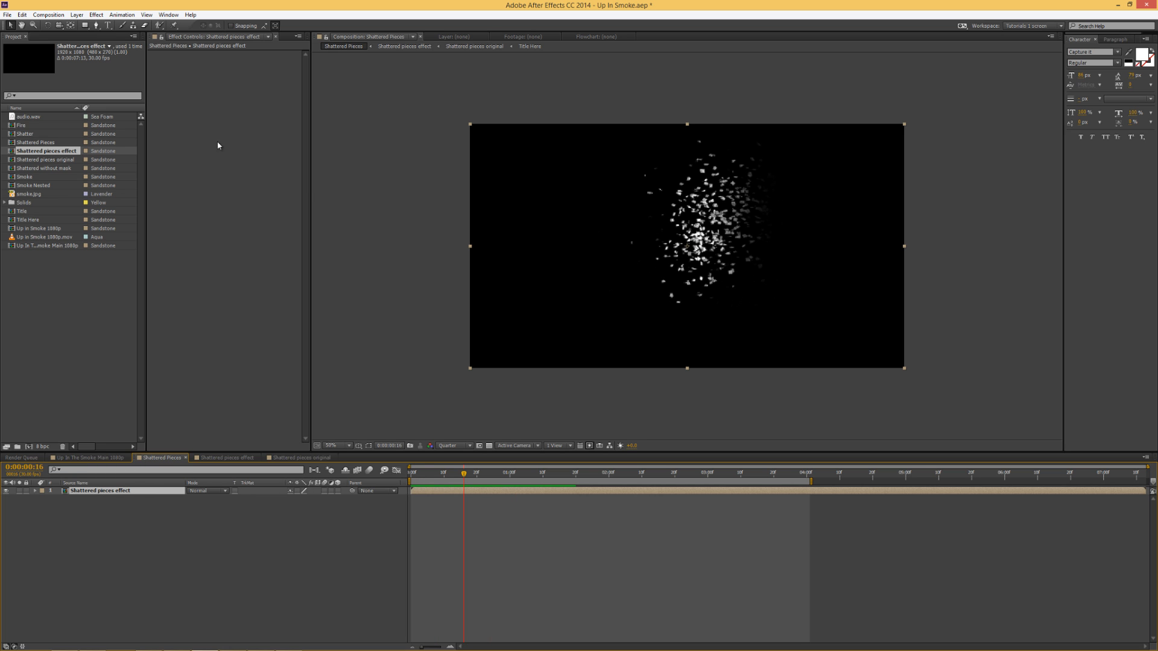
pyautogui.rightClick(218, 63)
pyautogui.moveTo(250, 154)
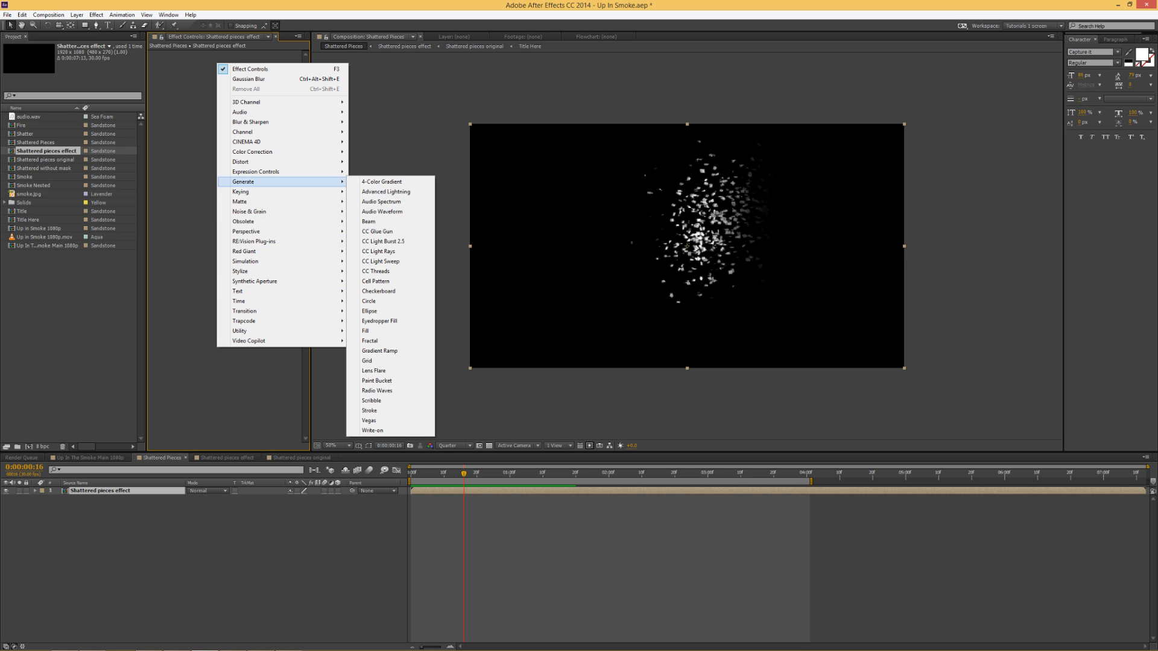
pyautogui.hotkey('alt', 'Tab')
pyautogui.rightClick(241, 71)
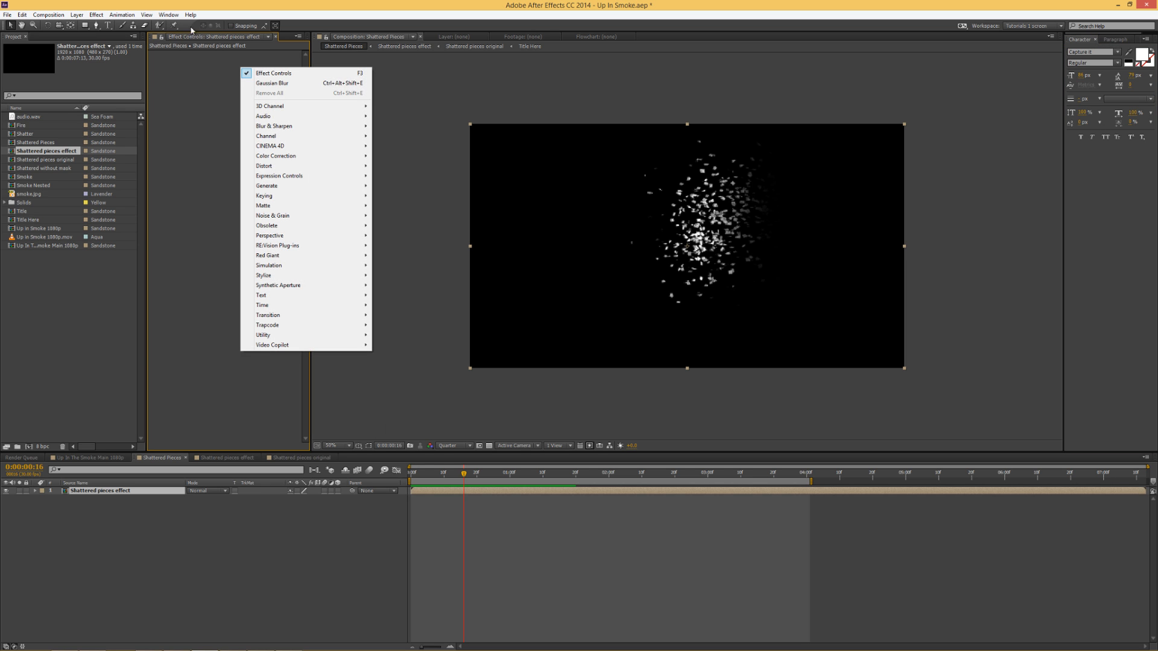
pyautogui.click(96, 14)
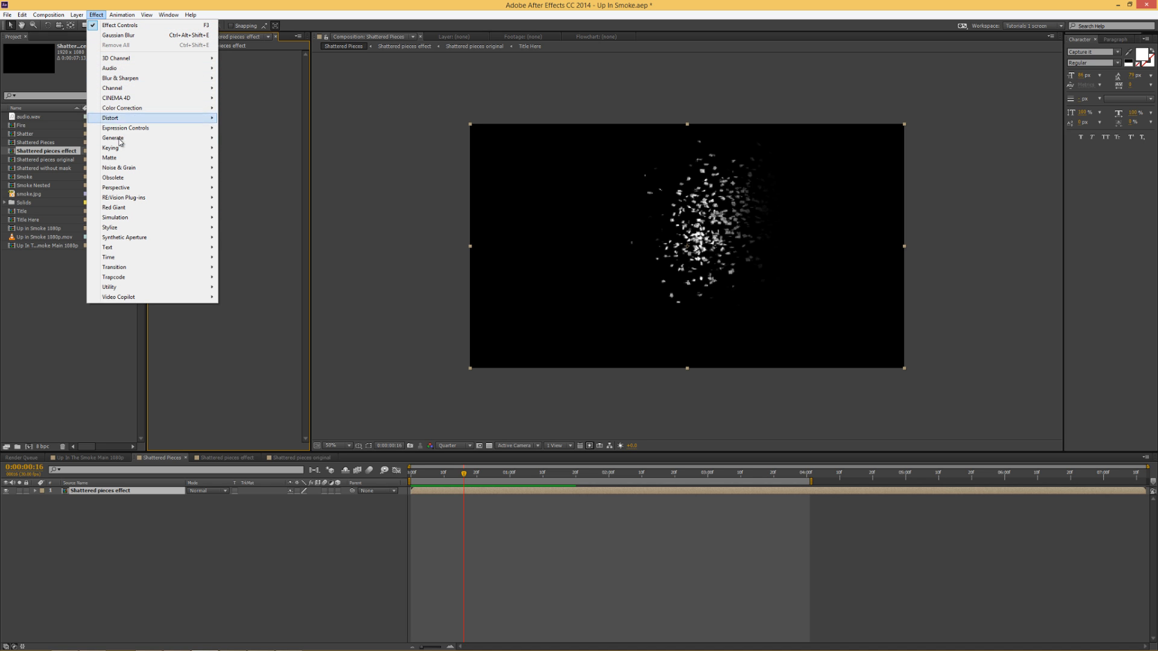
pyautogui.moveTo(154, 258)
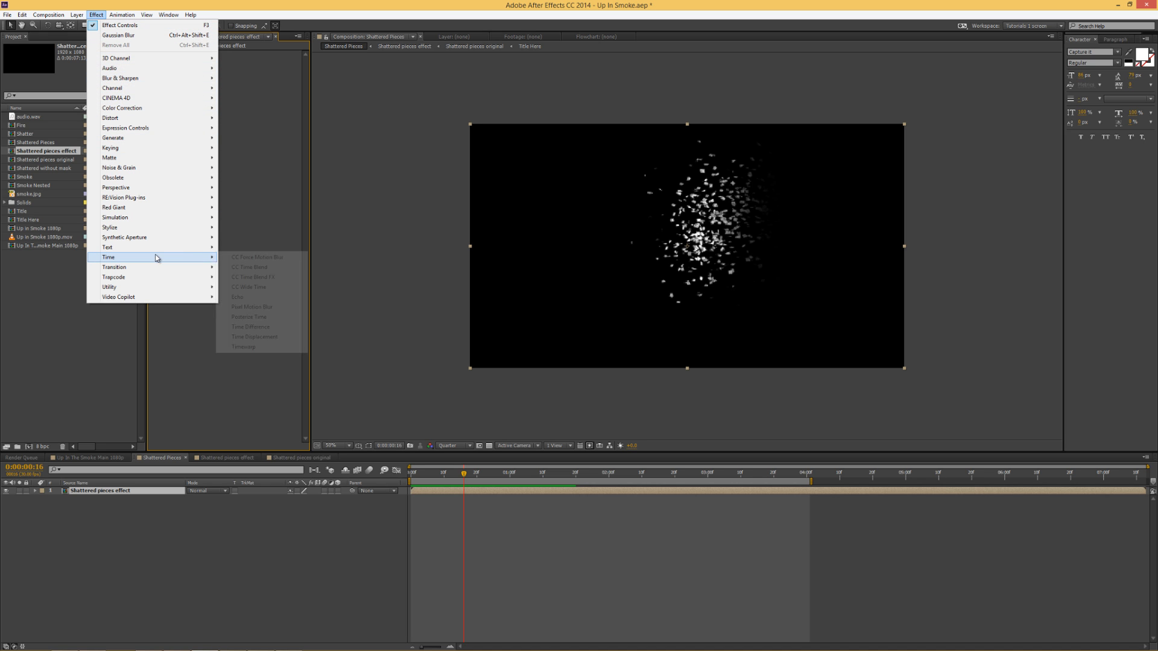
pyautogui.click(261, 260)
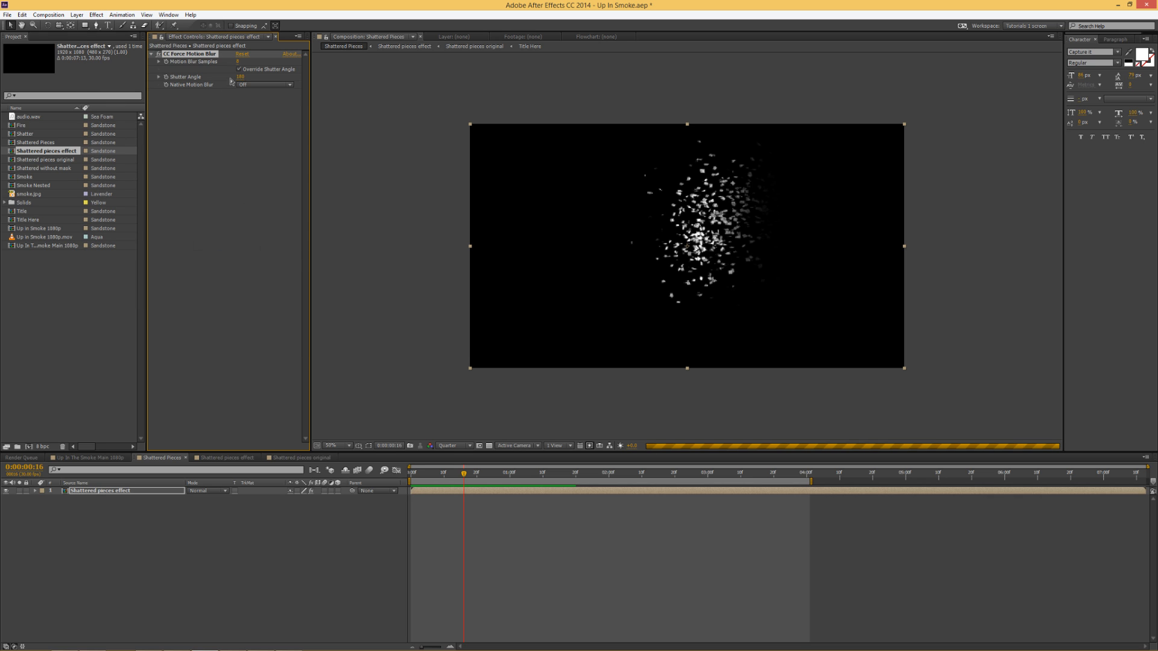
# Set CC Force Motion Blur's Motion Blur Samples to 16 and Shutter Angle to 600
pyautogui.click(240, 62)
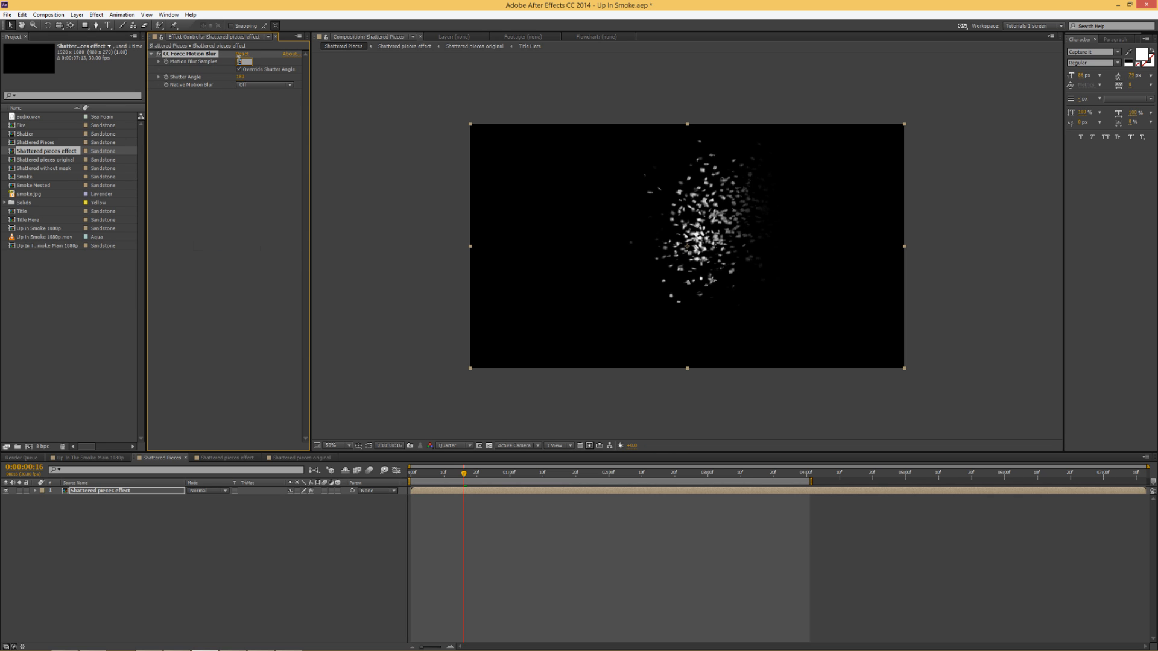
pyautogui.write('16')
pyautogui.press('Tab')
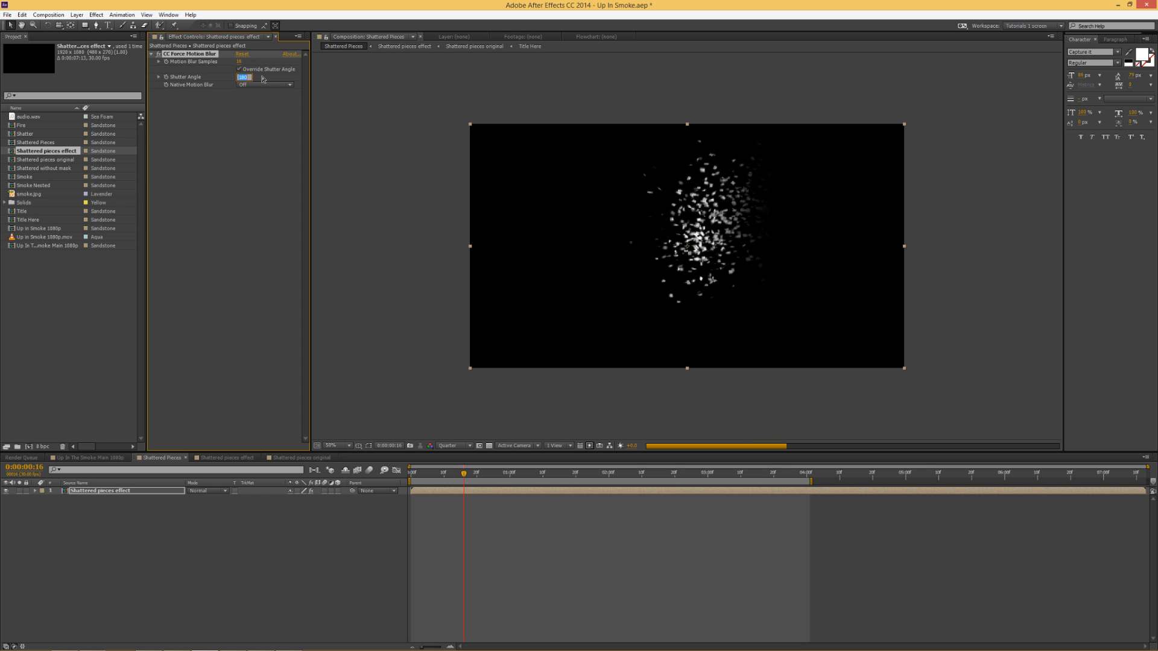
pyautogui.write('600')
pyautogui.press('Return')
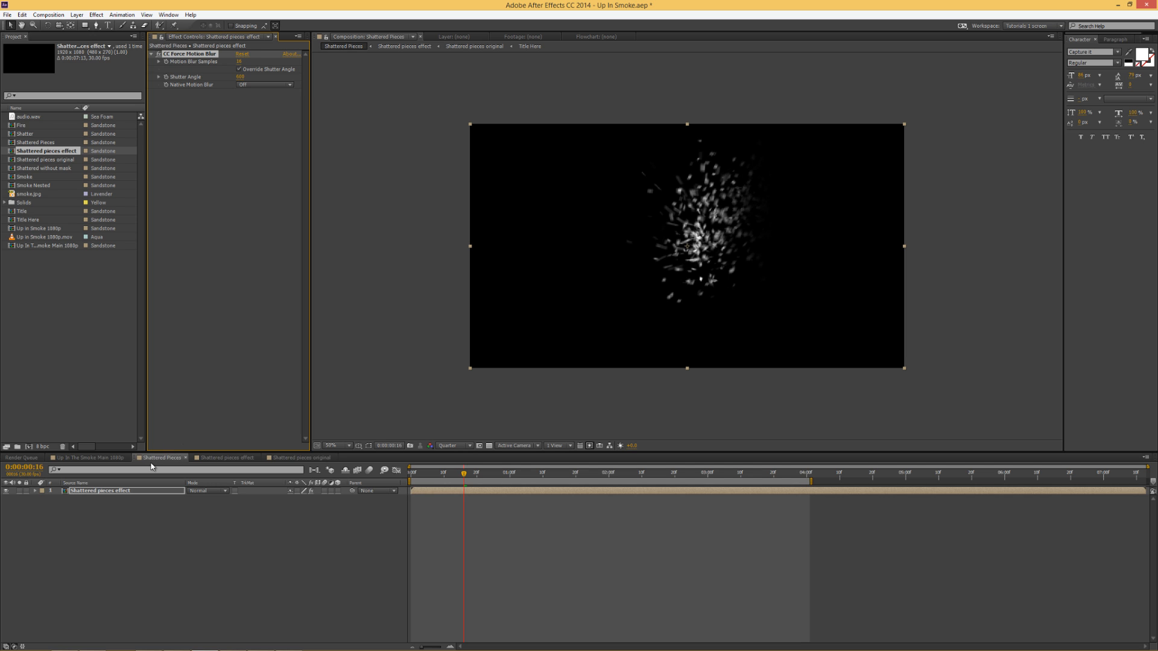
# Add the VC Color Vibrance effect to the Shattered pieces effect layer and set its colour to orange, FF7800
pyautogui.click(94, 491)
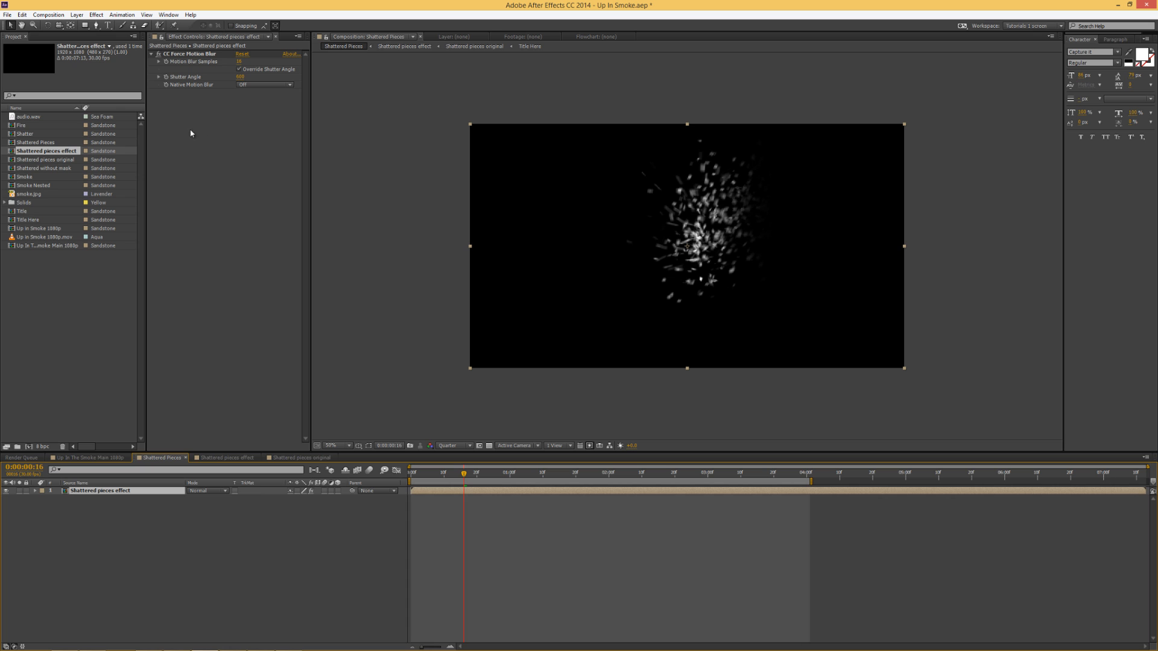
pyautogui.rightClick(266, 136)
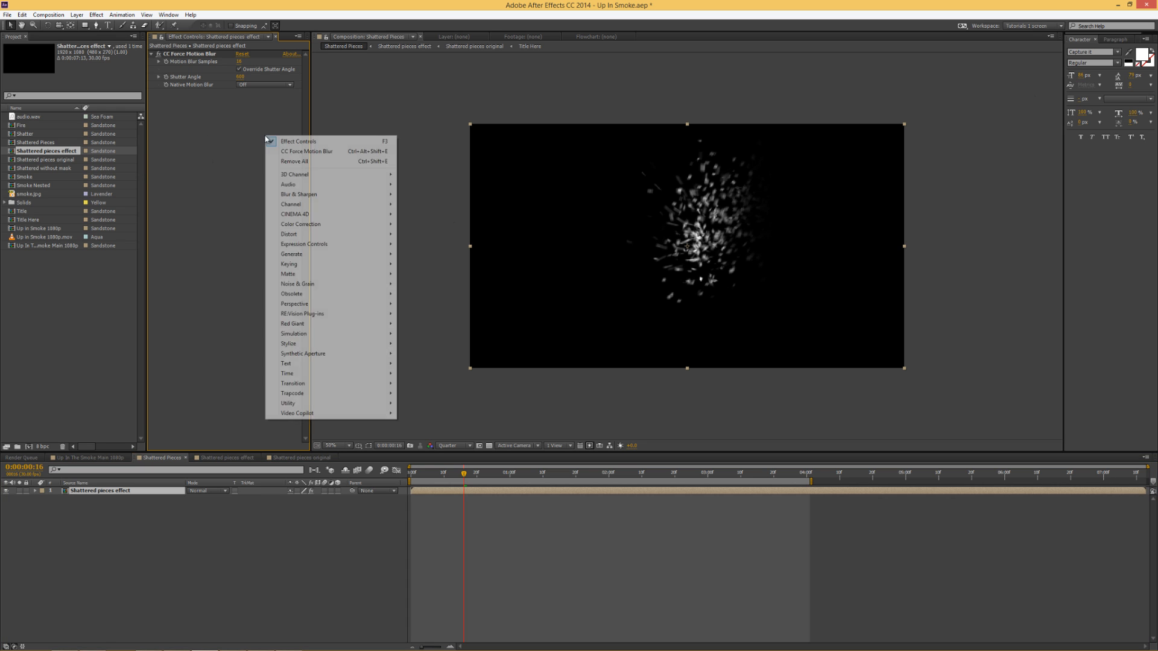
pyautogui.moveTo(325, 416)
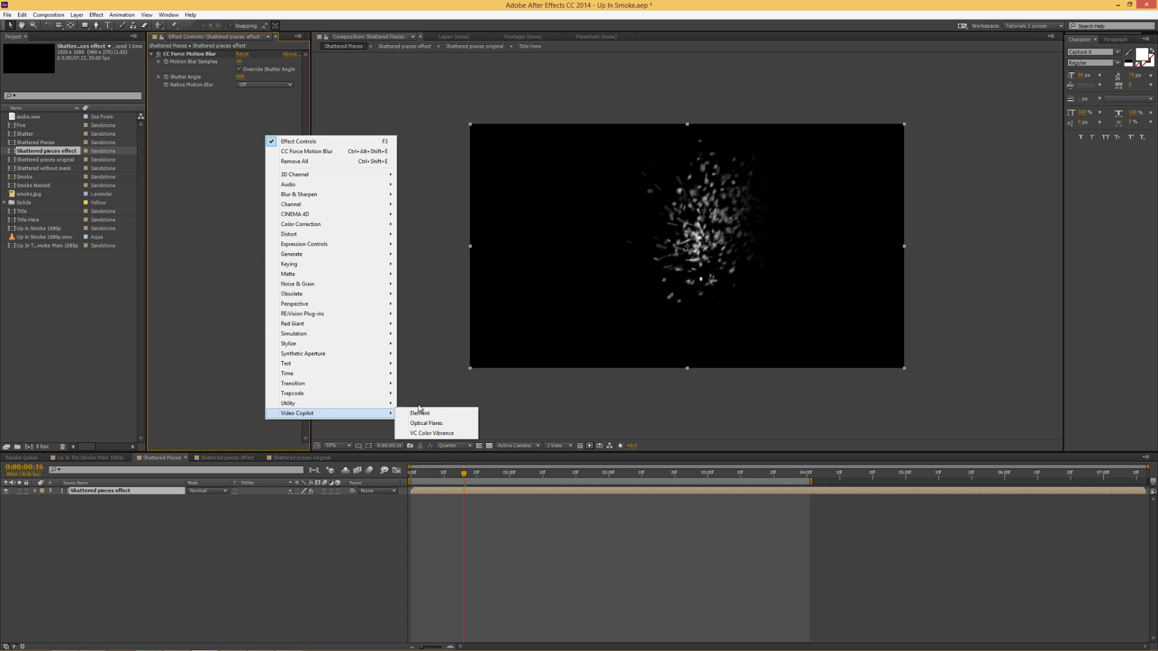
pyautogui.click(432, 433)
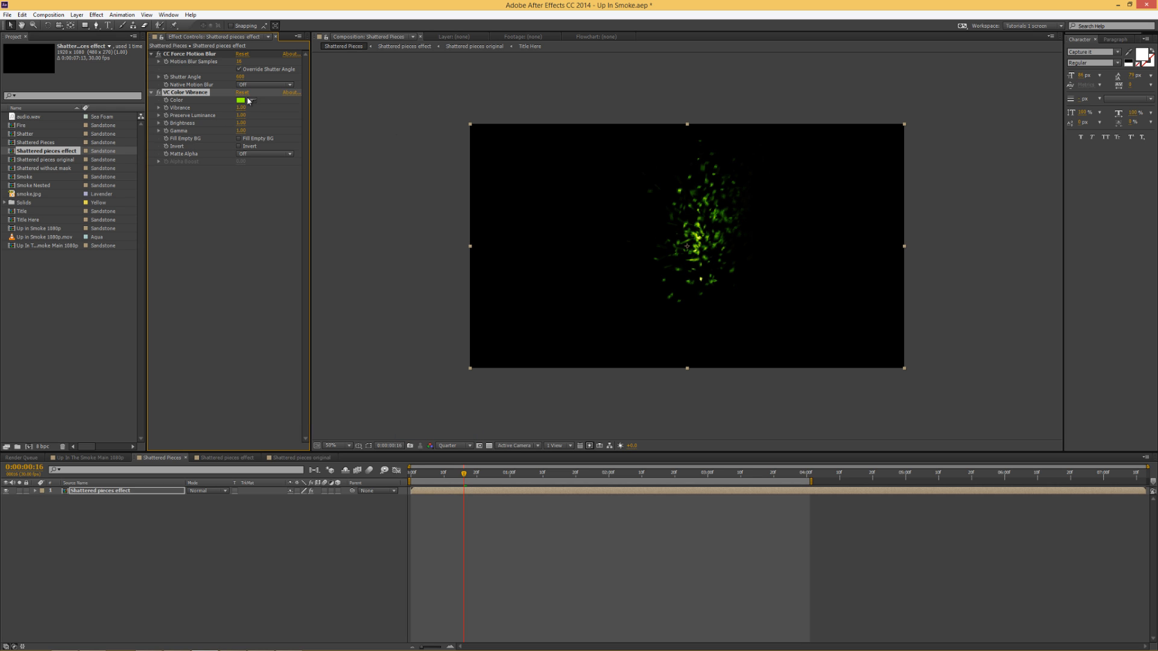
pyautogui.click(242, 101)
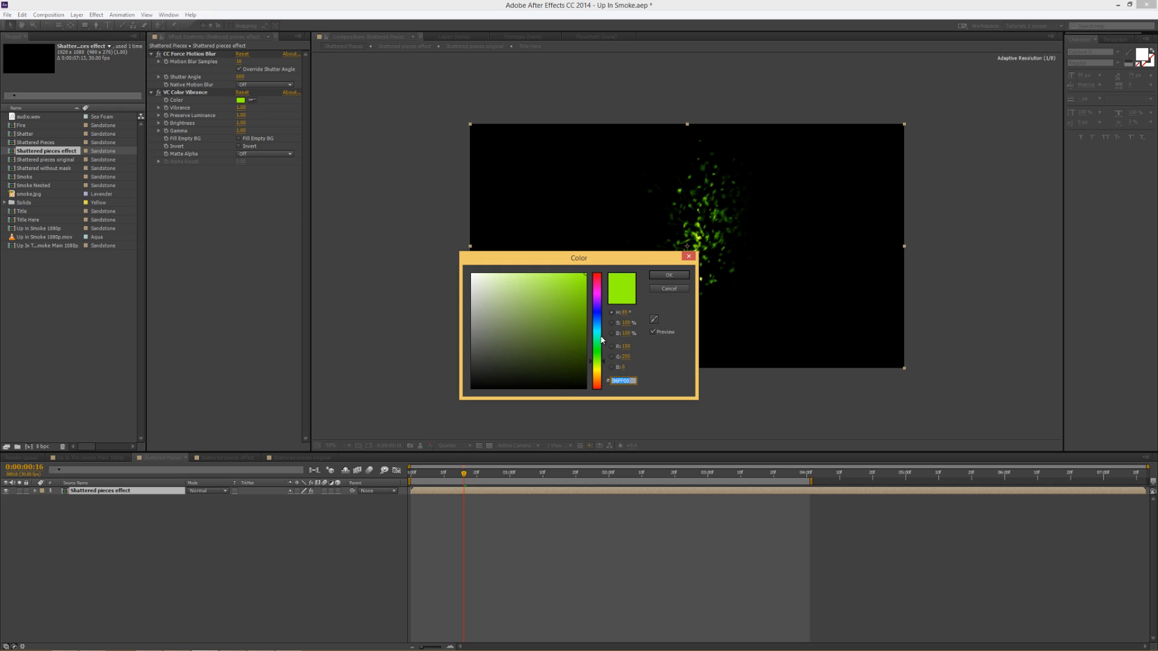
pyautogui.click(599, 380)
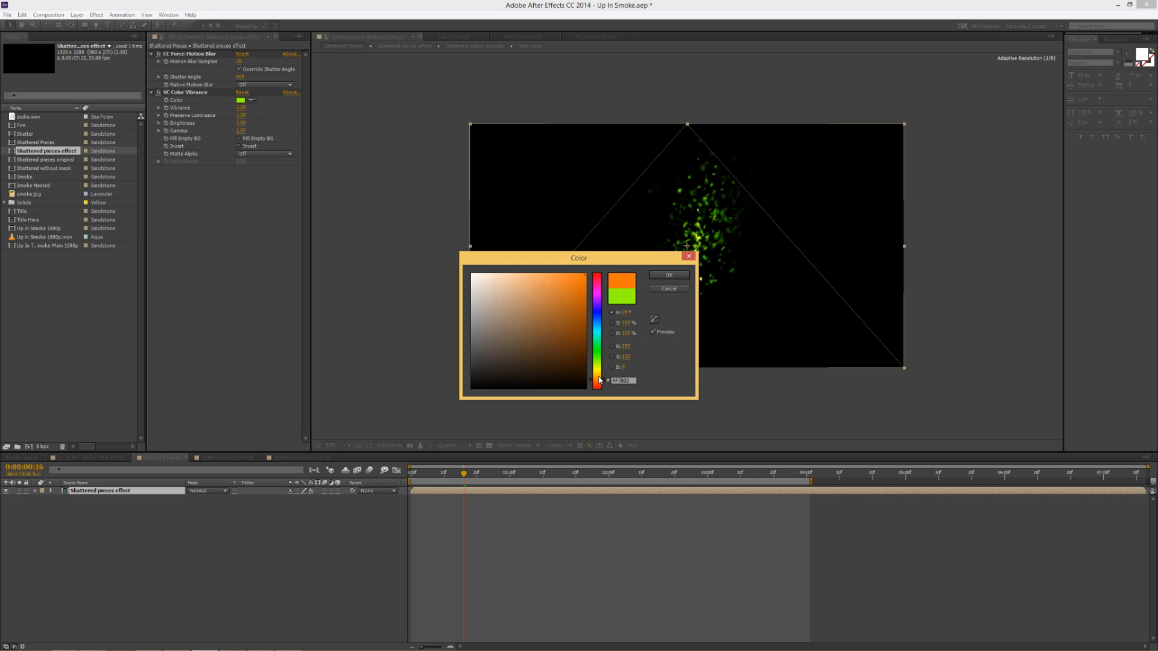
pyautogui.click(655, 275)
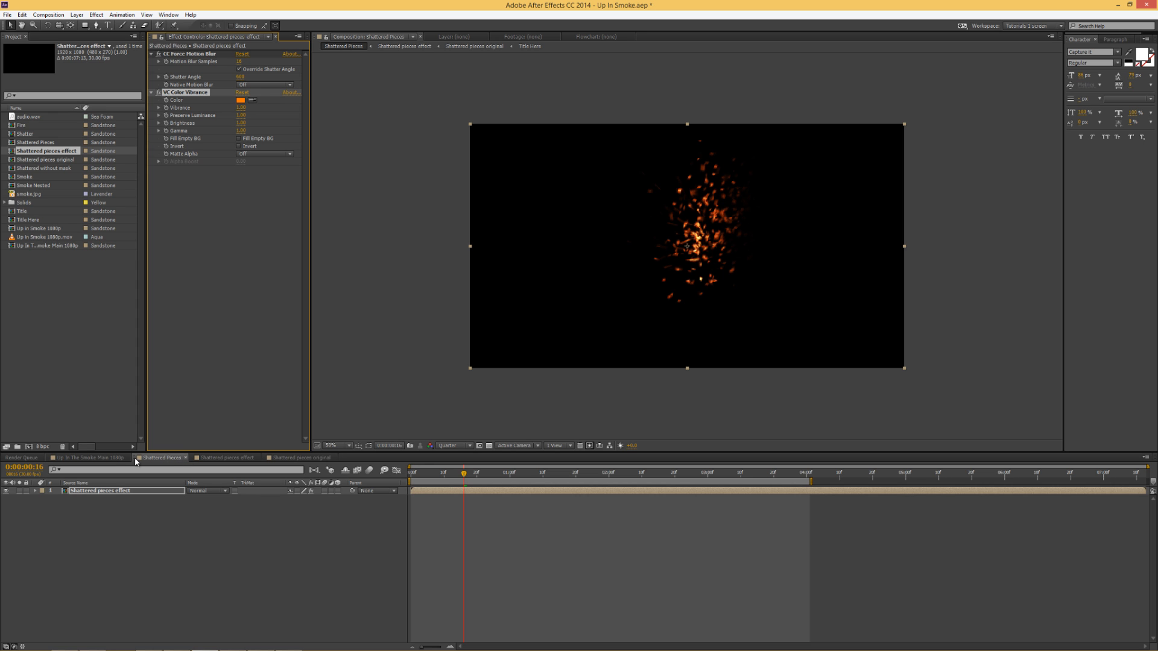
# Place the Shattered Pieces composition above the Smoke layer in the Up In The Smoke Main 1080p composition and set the preview resolution to Quarter
pyautogui.click(104, 458)
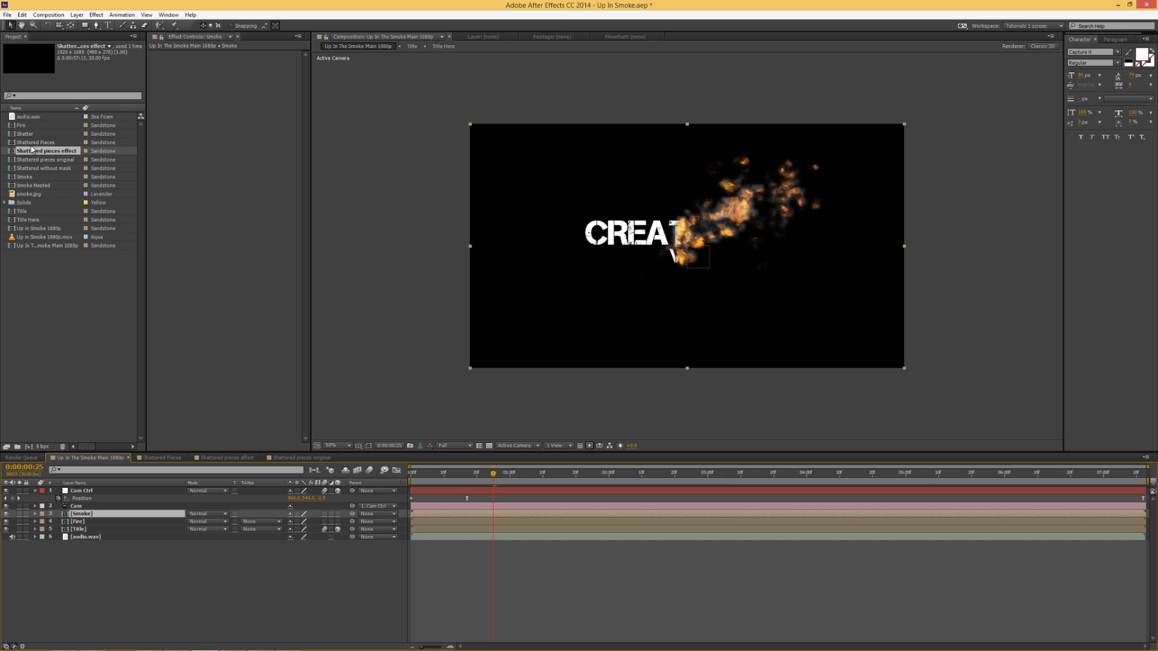
pyautogui.moveTo(35, 143); pyautogui.dragTo(91, 514)
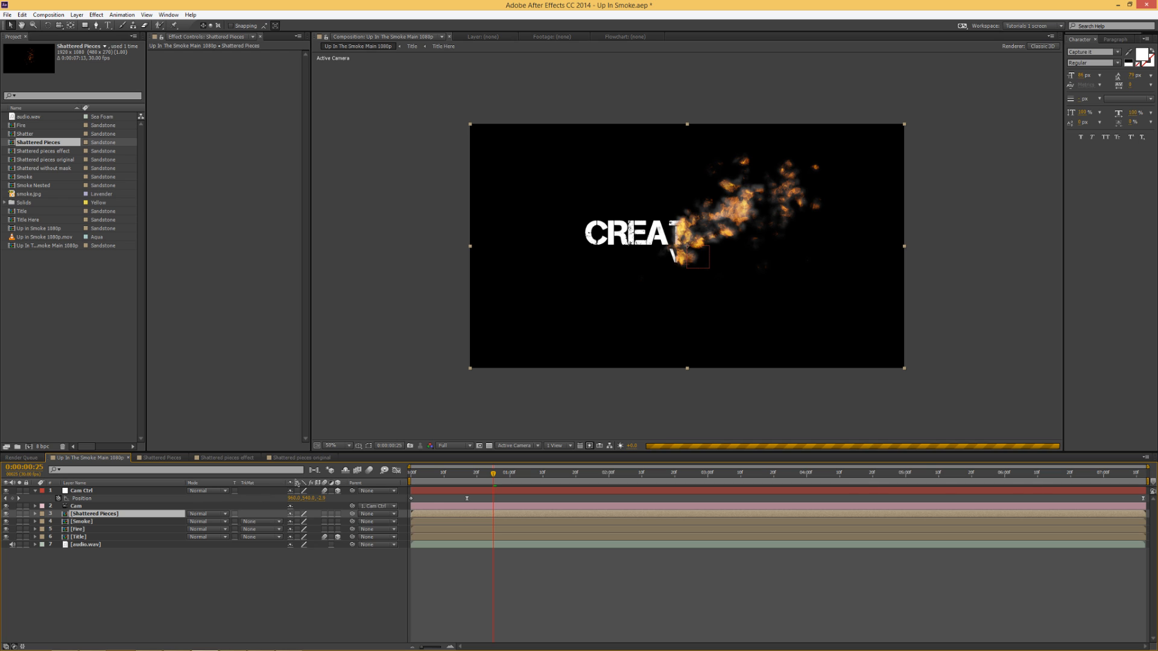
pyautogui.click(454, 446)
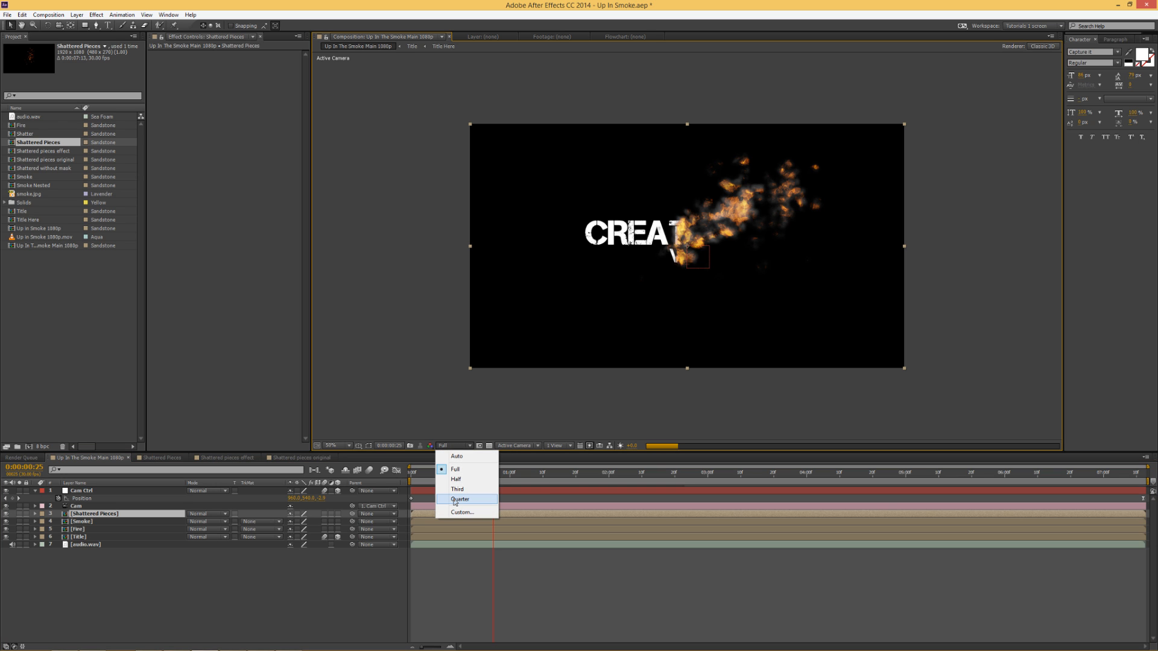
pyautogui.click(455, 501)
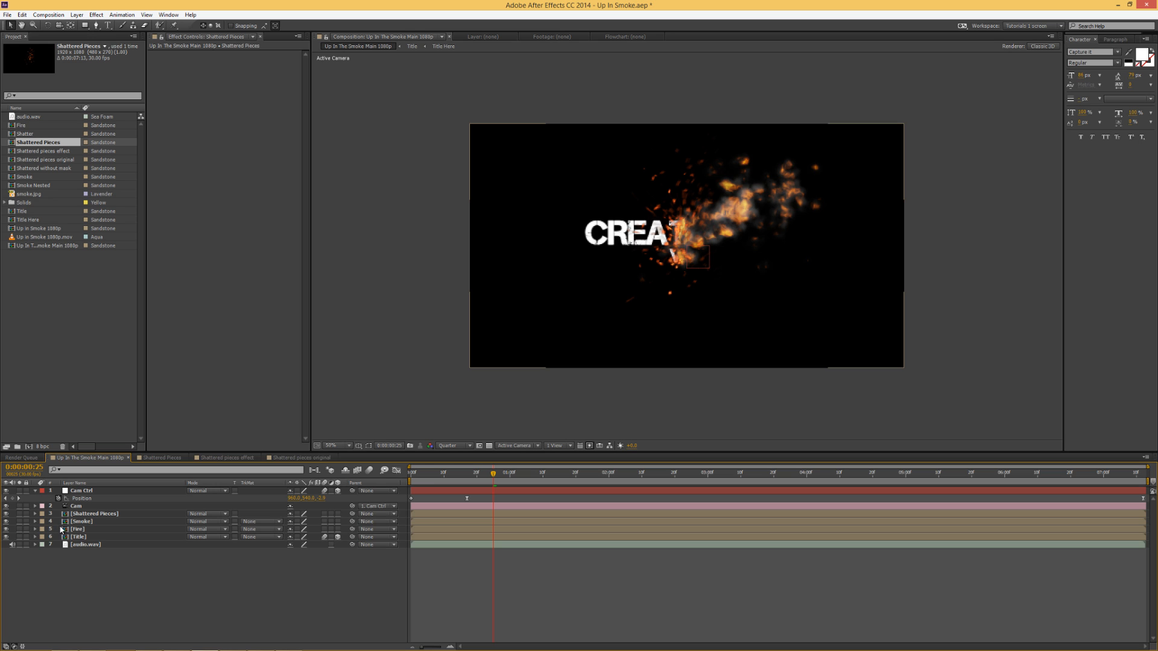
# Set the blending mode of the Shattered Pieces, Smoke and Fire layers to Add, and move the Smoke layer below Title
pyautogui.click(89, 515)
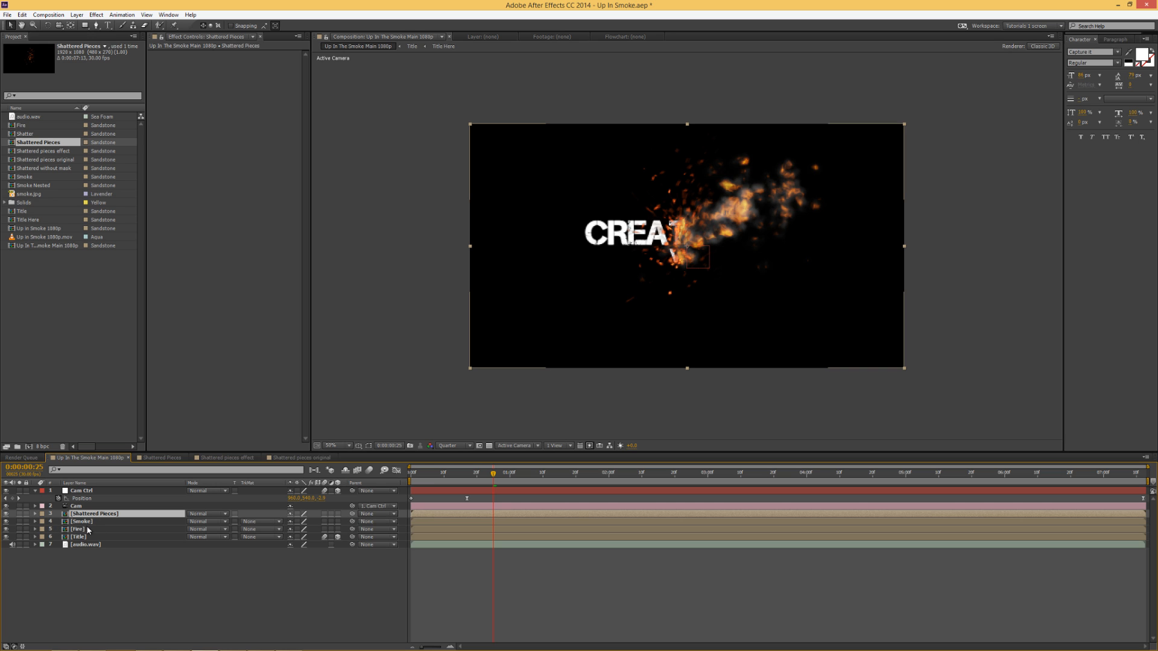
pyautogui.keyDown('shift'); pyautogui.click(88, 527); pyautogui.keyUp('shift')
pyautogui.click(205, 513)
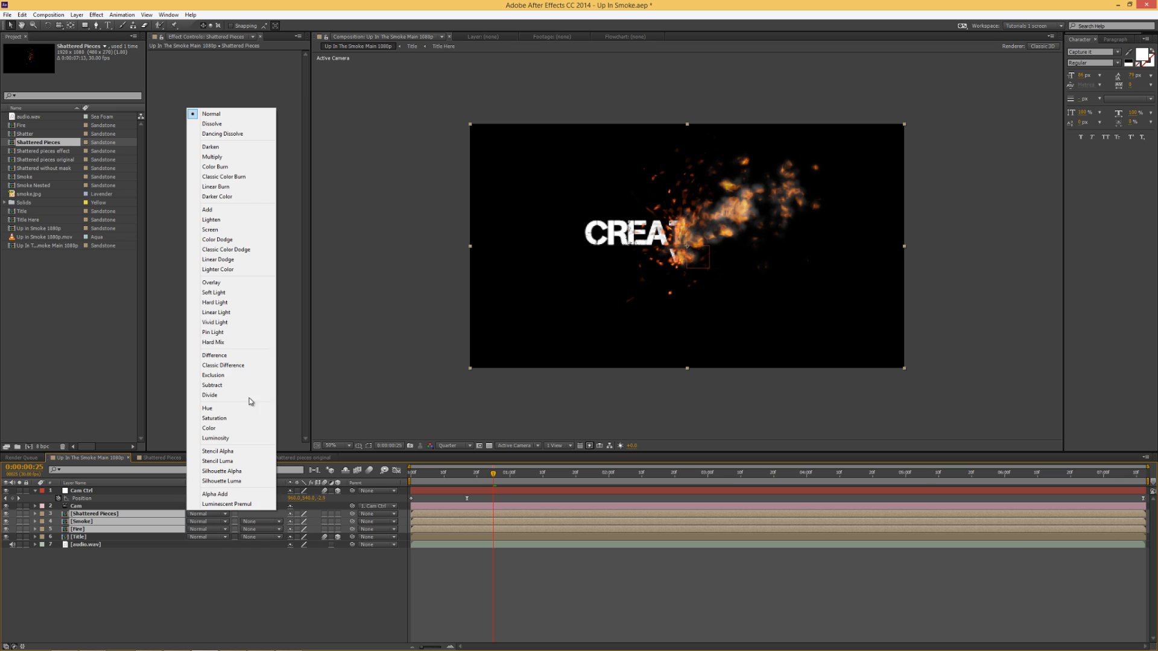
pyautogui.click(229, 215)
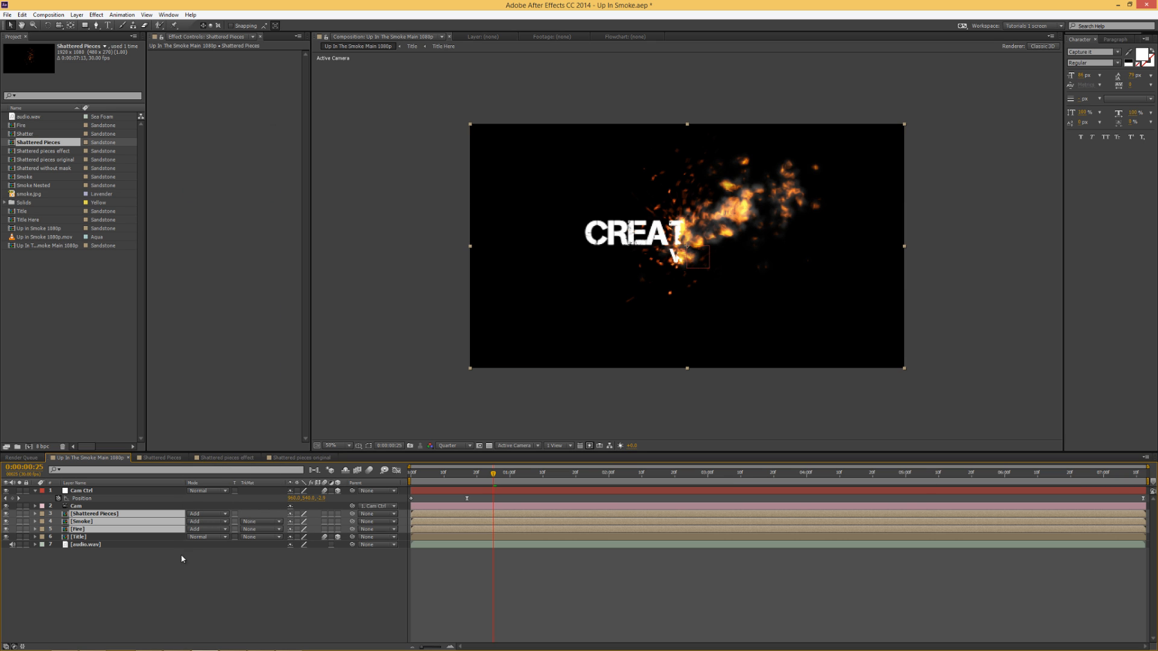
pyautogui.click(76, 536)
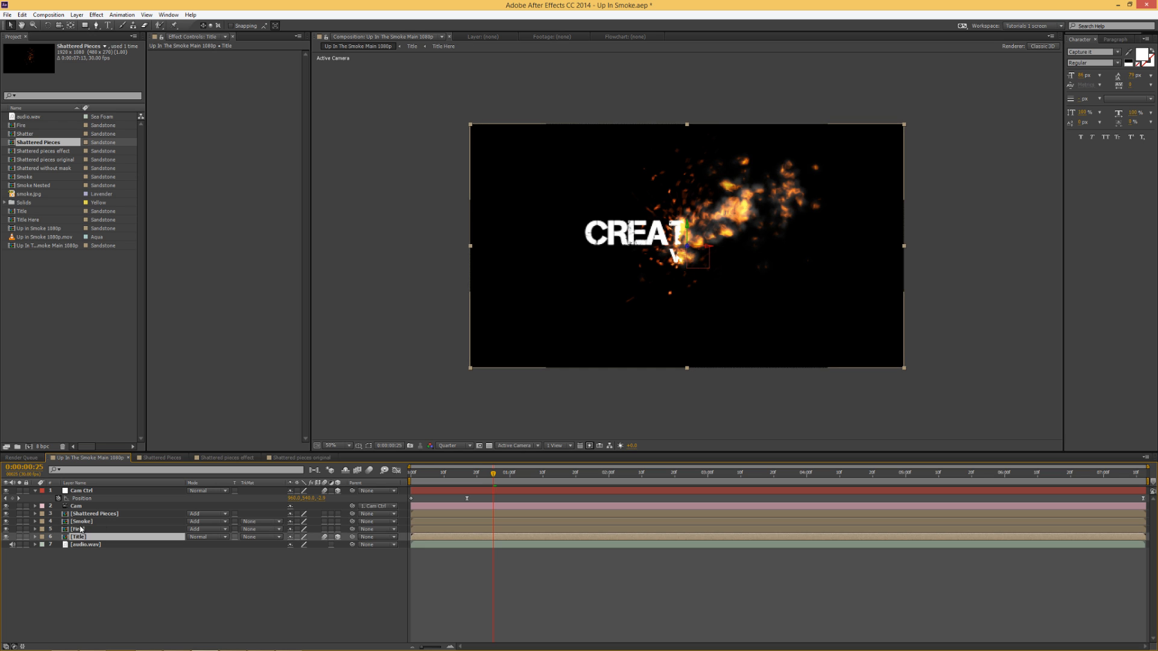
pyautogui.moveTo(81, 522); pyautogui.dragTo(84, 542)
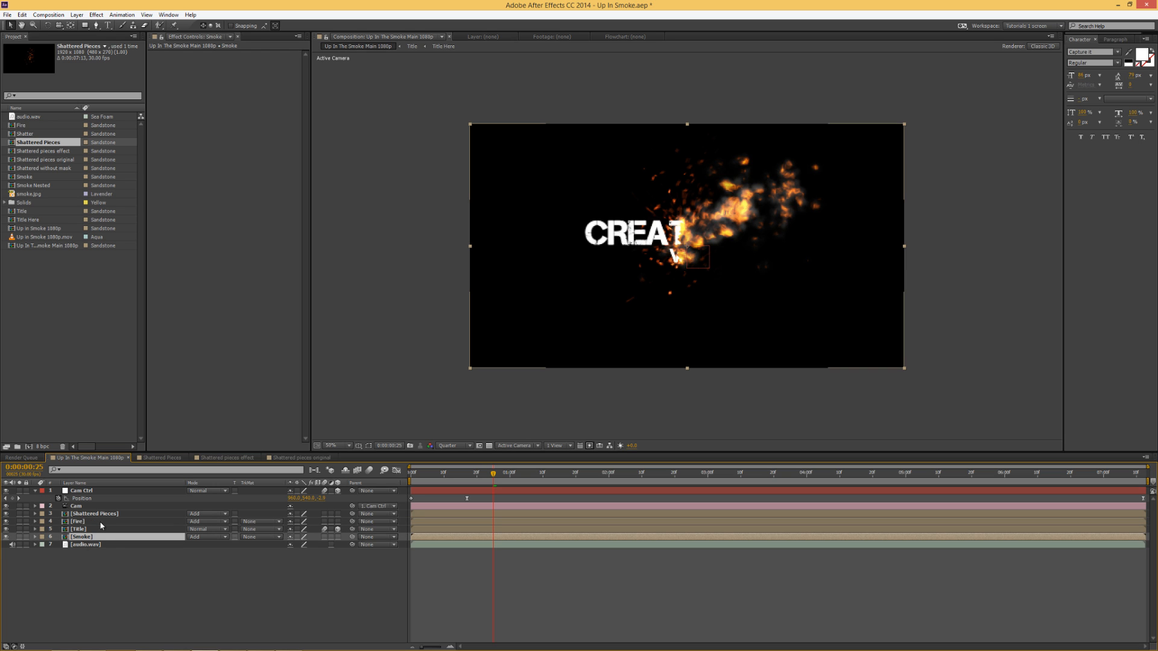
# Enable time remapping on the Shattered Pieces, Fire, Title and Smoke layers
pyautogui.keyDown('shift'); pyautogui.click(421, 522); pyautogui.keyUp('shift')
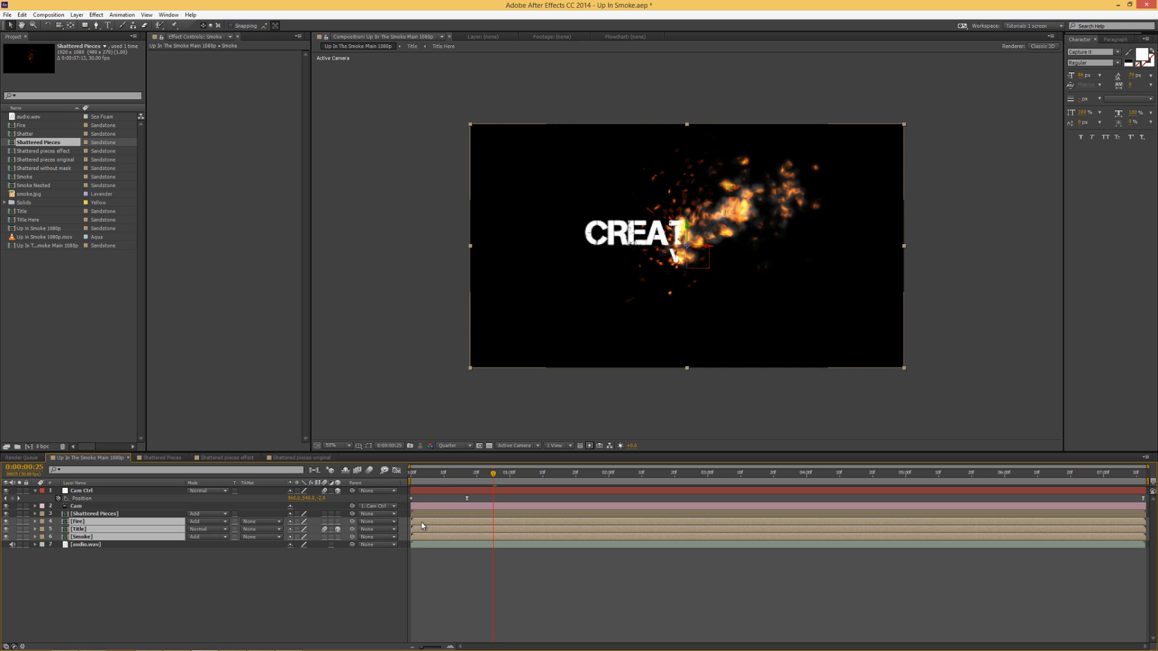
pyautogui.keyDown('shift'); pyautogui.click(423, 517); pyautogui.keyUp('shift')
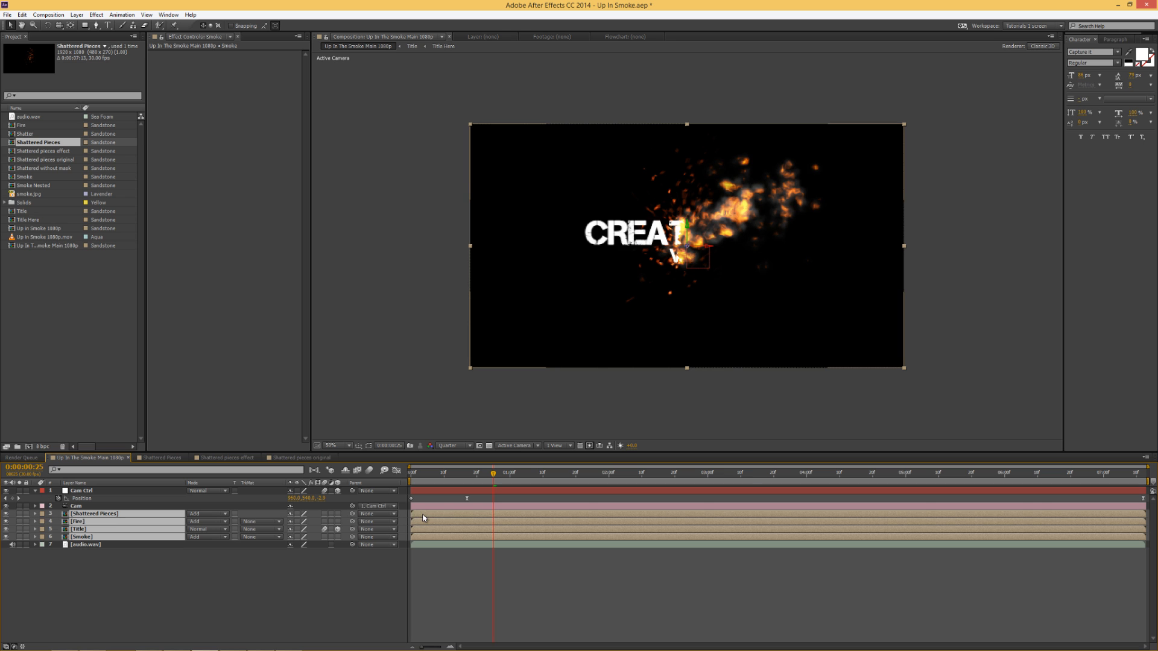
pyautogui.rightClick(423, 517)
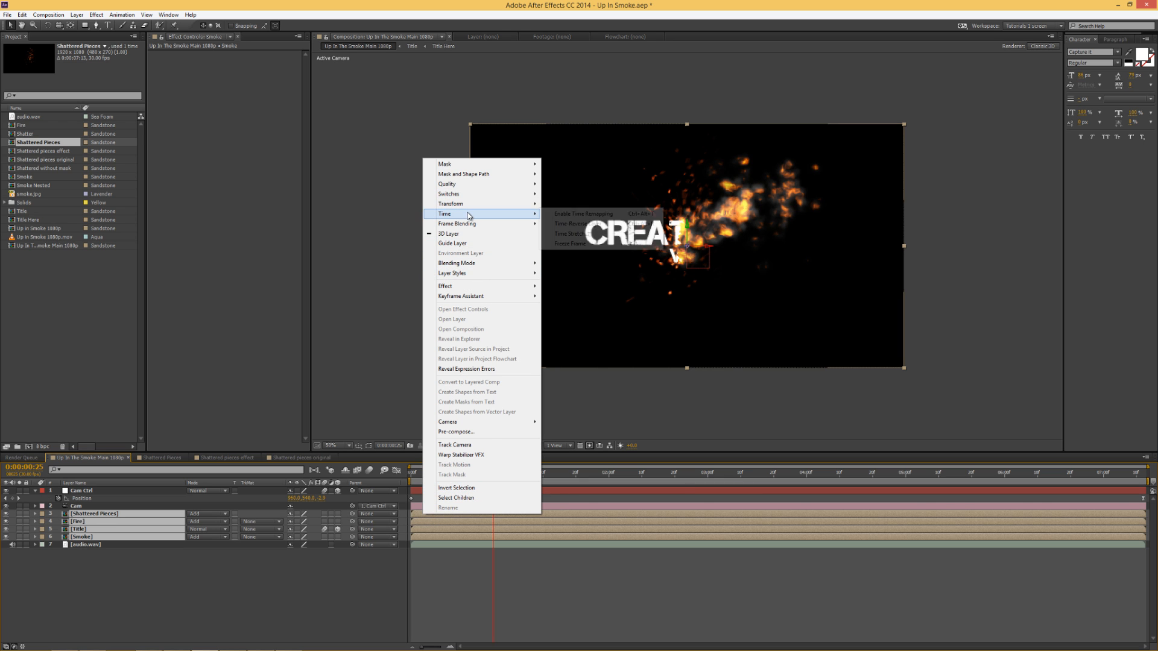
pyautogui.moveTo(482, 214)
pyautogui.click(573, 215)
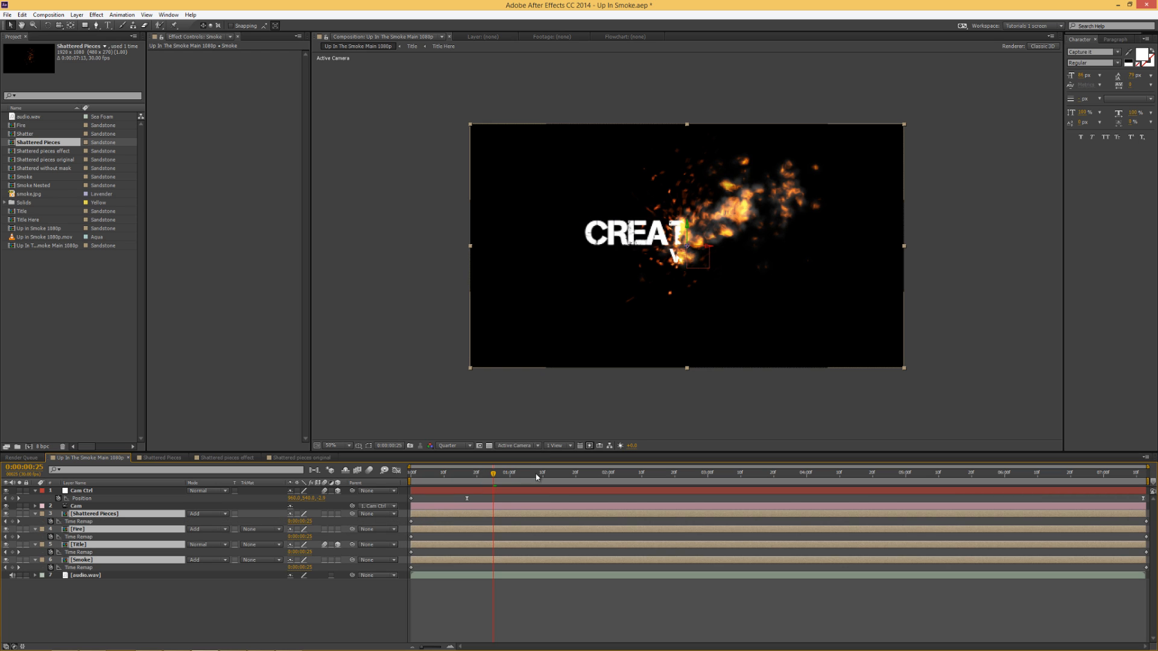
# Reveal the audio.wav layer's waveform and move the current time to 0:00:01:23, where the sound swells
pyautogui.click(576, 472)
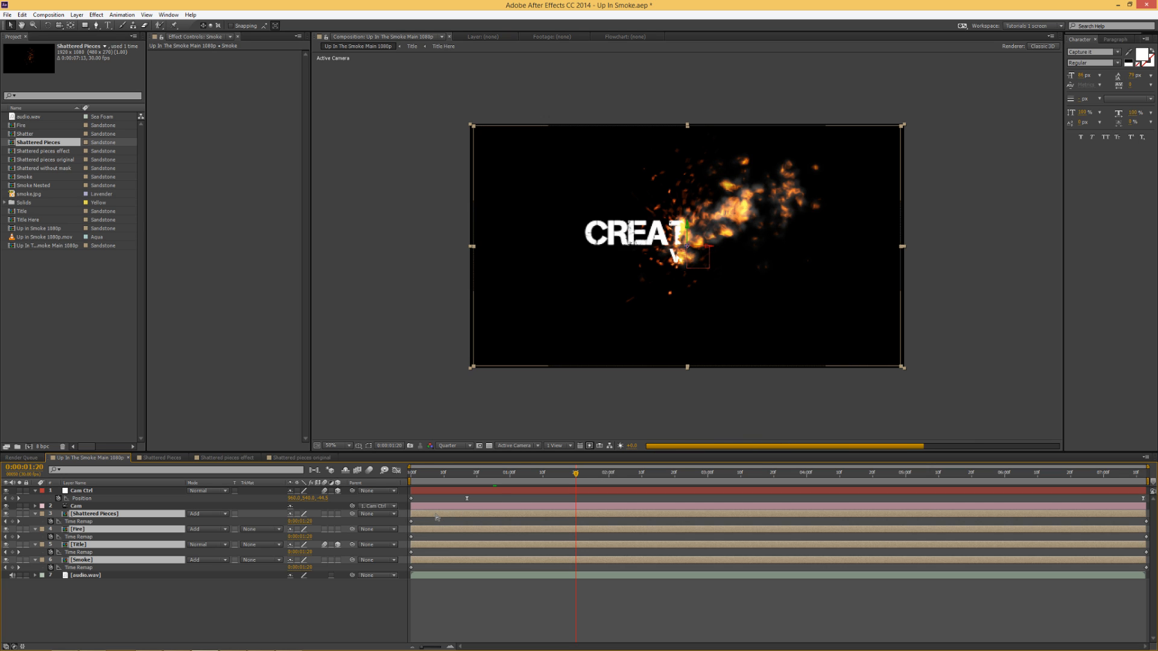
pyautogui.click(444, 576)
pyautogui.press('l')
pyautogui.press('l')
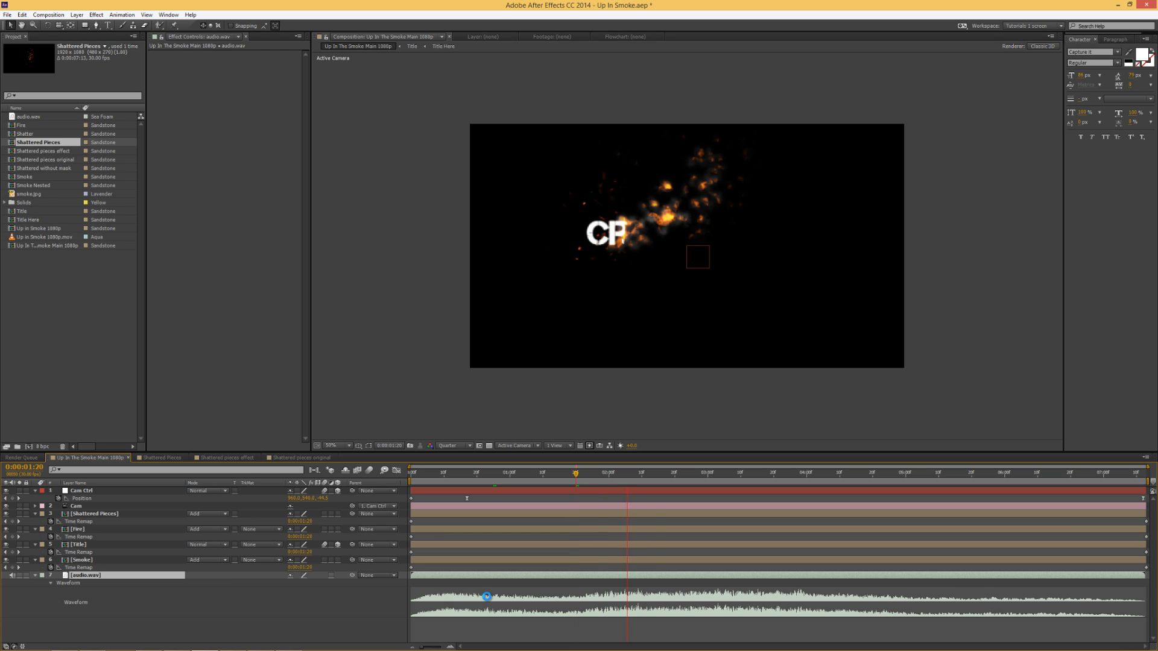
pyautogui.moveTo(575, 474); pyautogui.dragTo(585, 476)
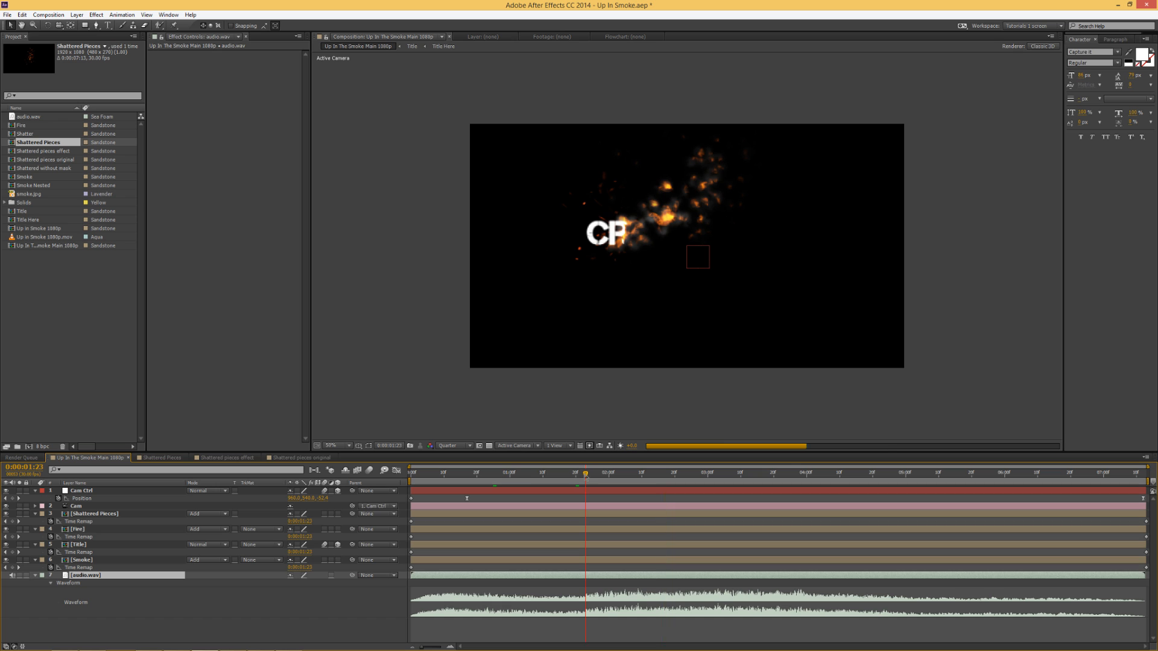
# Shift the four time-remapped layers to start at 0:00:01:23, and extend their in points back to the composition's start
pyautogui.click(421, 514)
pyautogui.keyDown('shift'); pyautogui.click(425, 562); pyautogui.keyUp('shift')
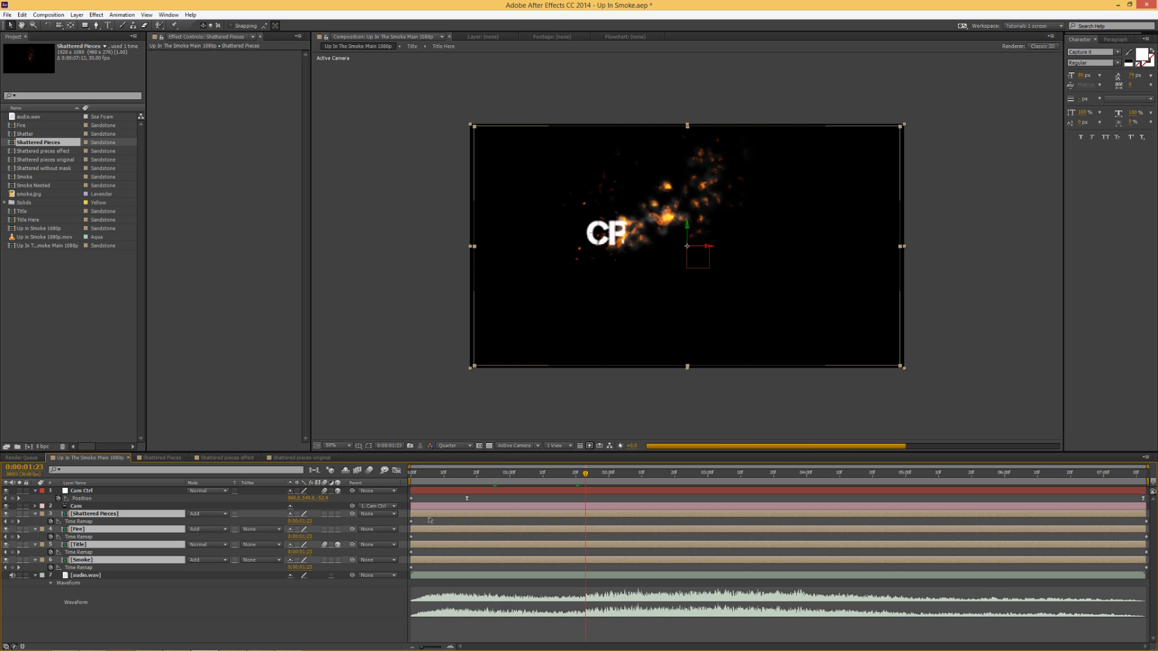
pyautogui.moveTo(430, 520); pyautogui.dragTo(606, 525)
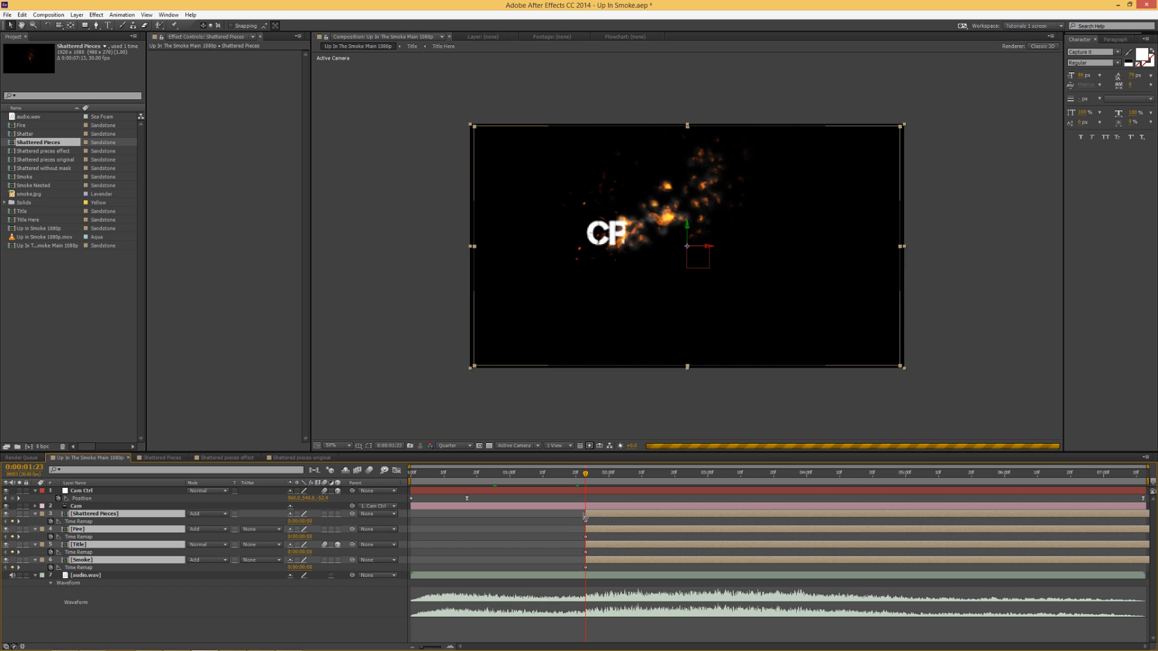
pyautogui.moveTo(587, 517); pyautogui.dragTo(419, 517)
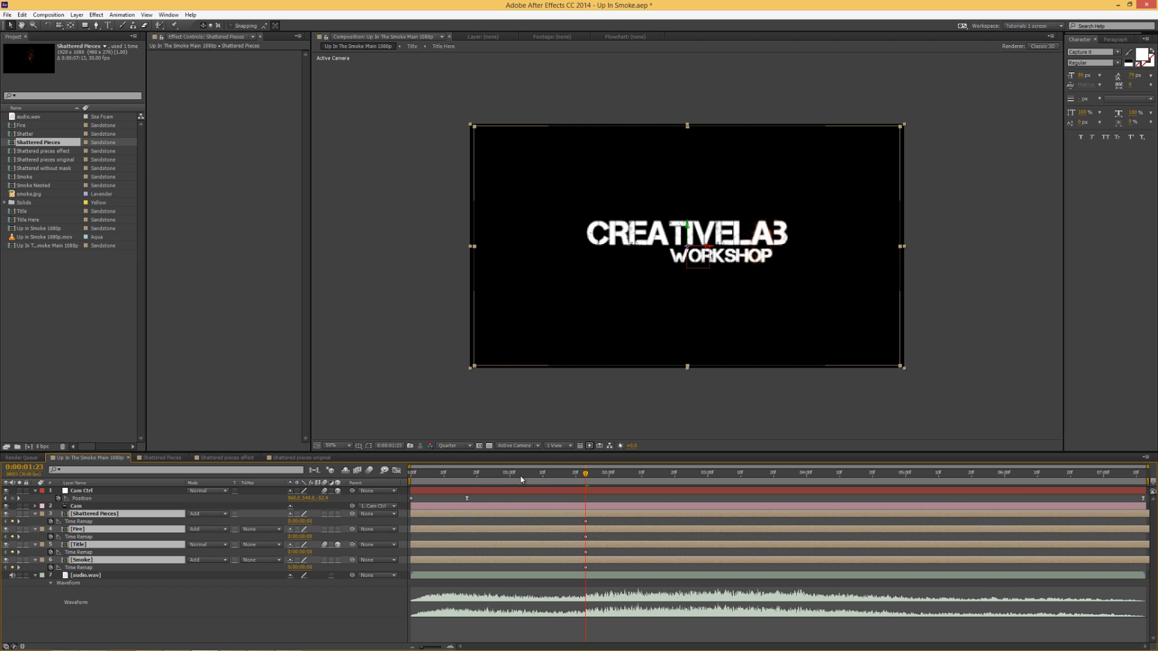
# Trim the in points of the Shattered Pieces, Fire and Smoke layers to 0:00:01:23, leaving the Title layer untrimmed
pyautogui.click(499, 525)
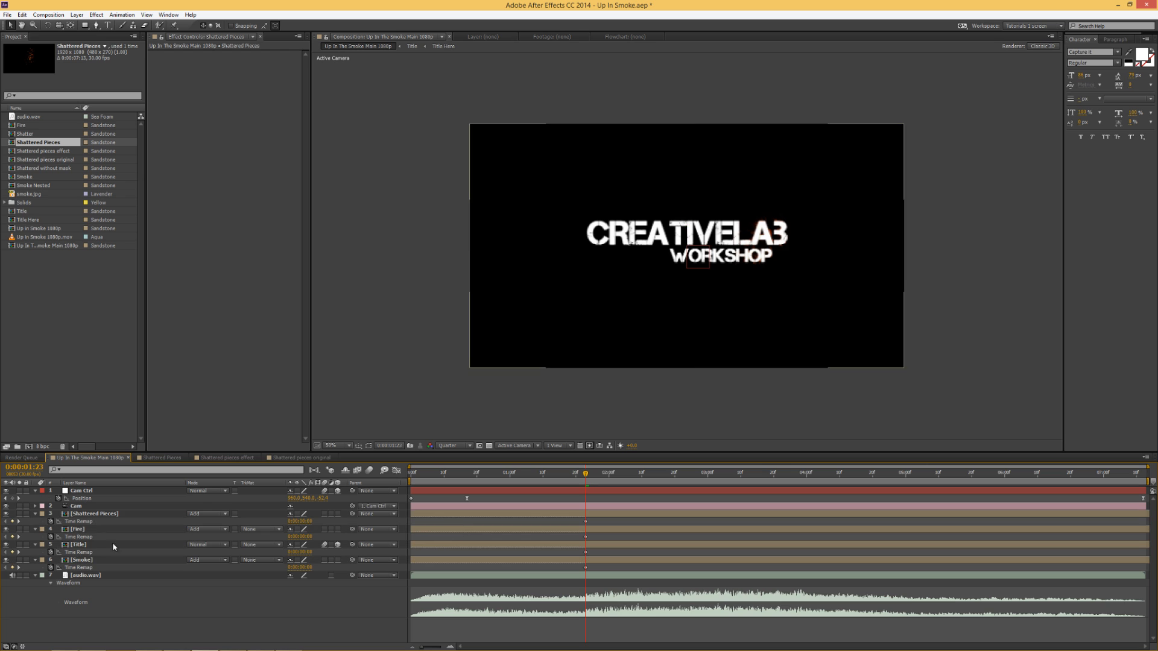
pyautogui.click(85, 529)
pyautogui.keyDown('shift'); pyautogui.click(91, 514); pyautogui.keyUp('shift')
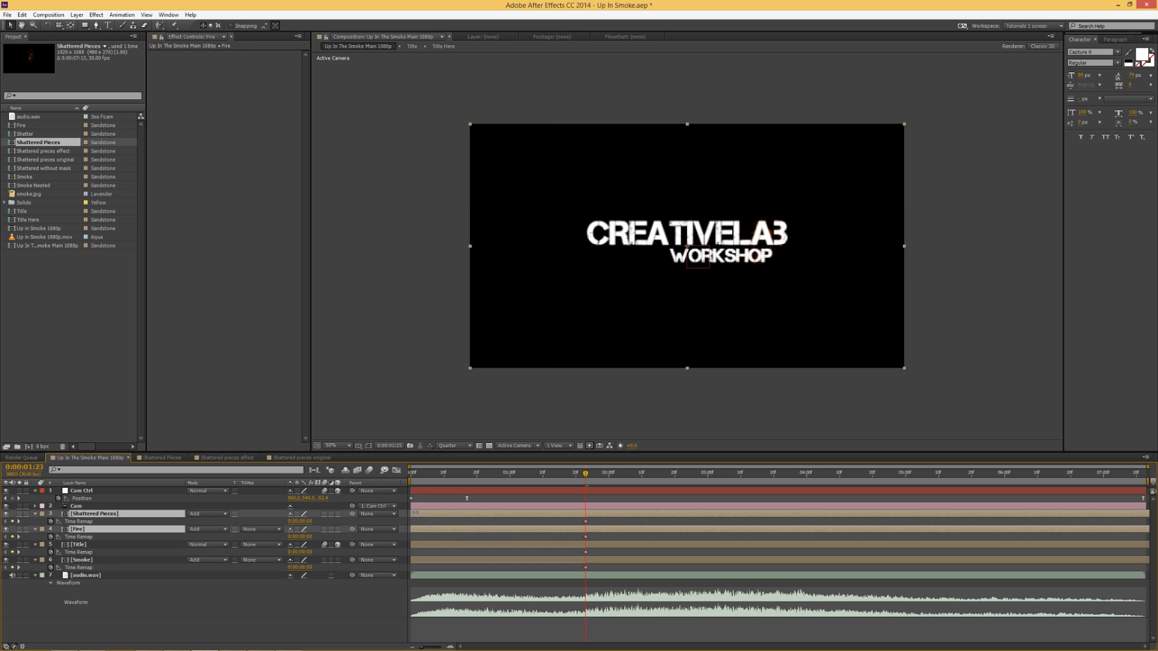
pyautogui.moveTo(412, 529); pyautogui.dragTo(577, 528)
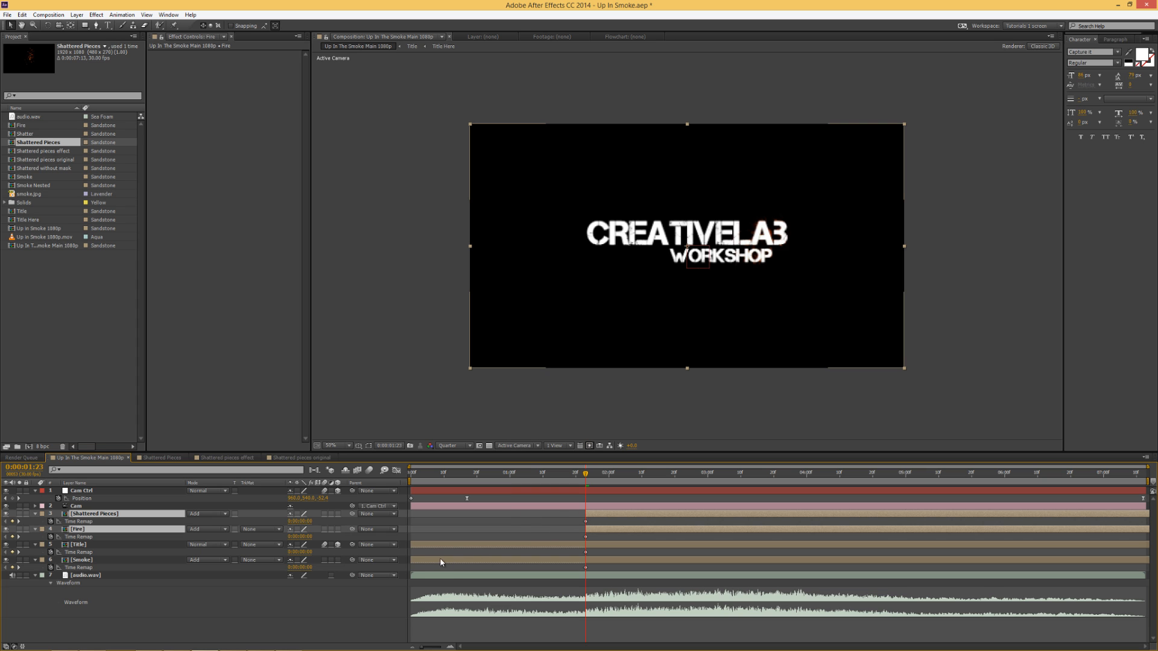
pyautogui.click(413, 560)
pyautogui.moveTo(412, 560); pyautogui.dragTo(585, 560)
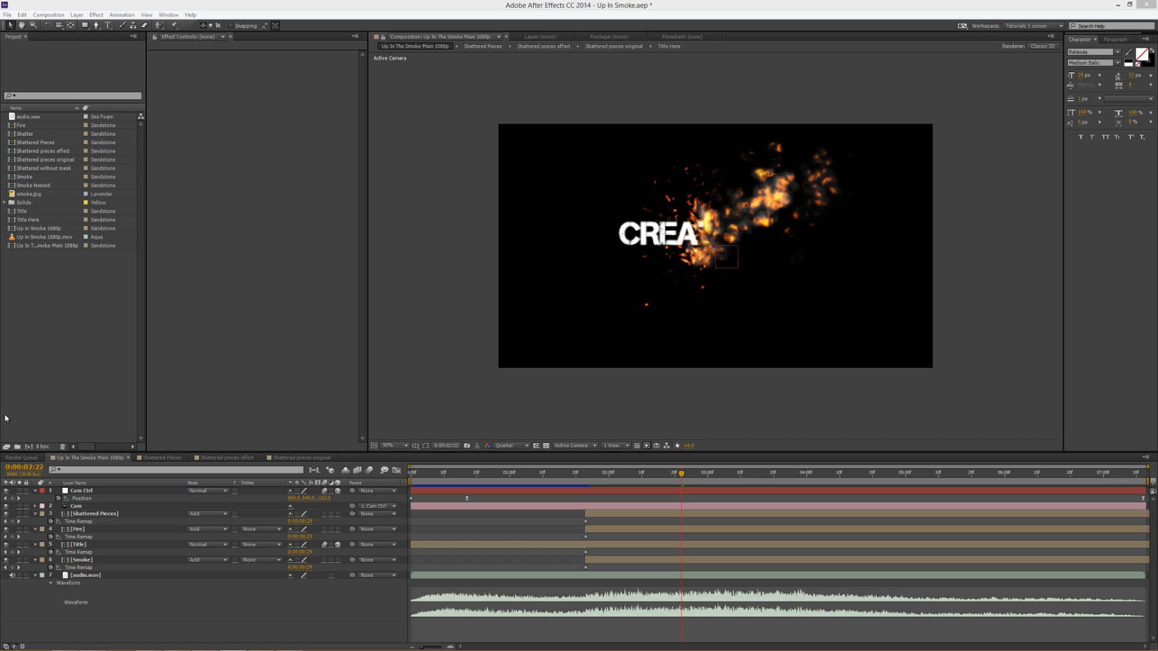
# Create a project folder named comps and move the Title composition and all compositions from Fire through Smoke Nested into it
pyautogui.click(17, 447)
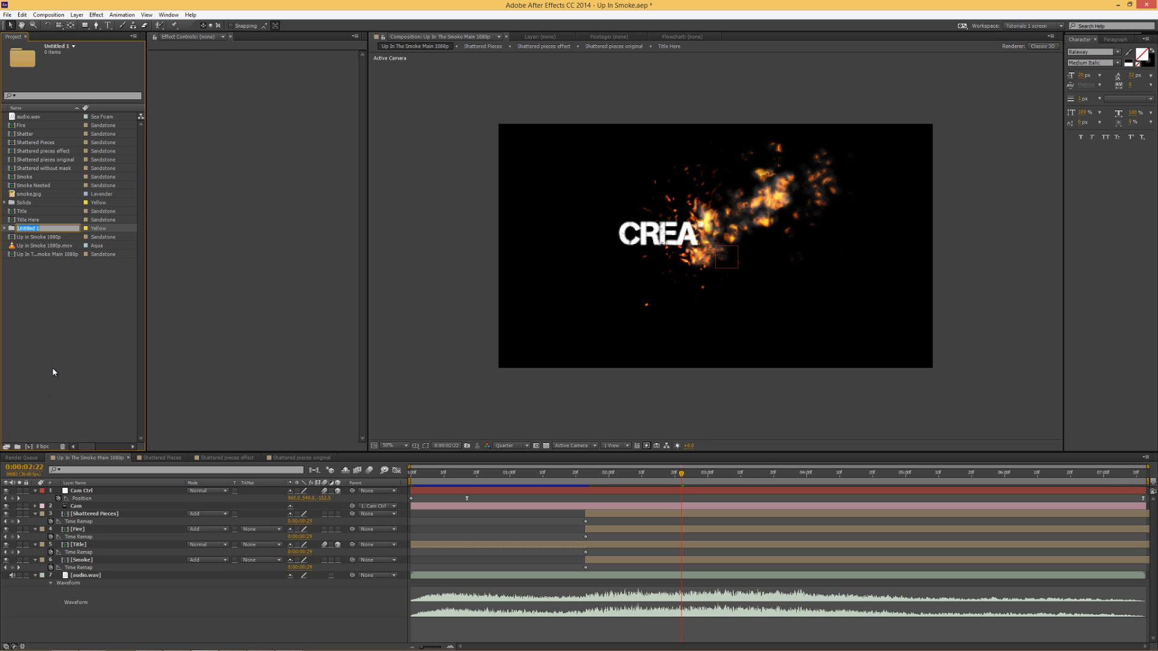
pyautogui.write('comps')
pyautogui.press('Return')
pyautogui.click(21, 133)
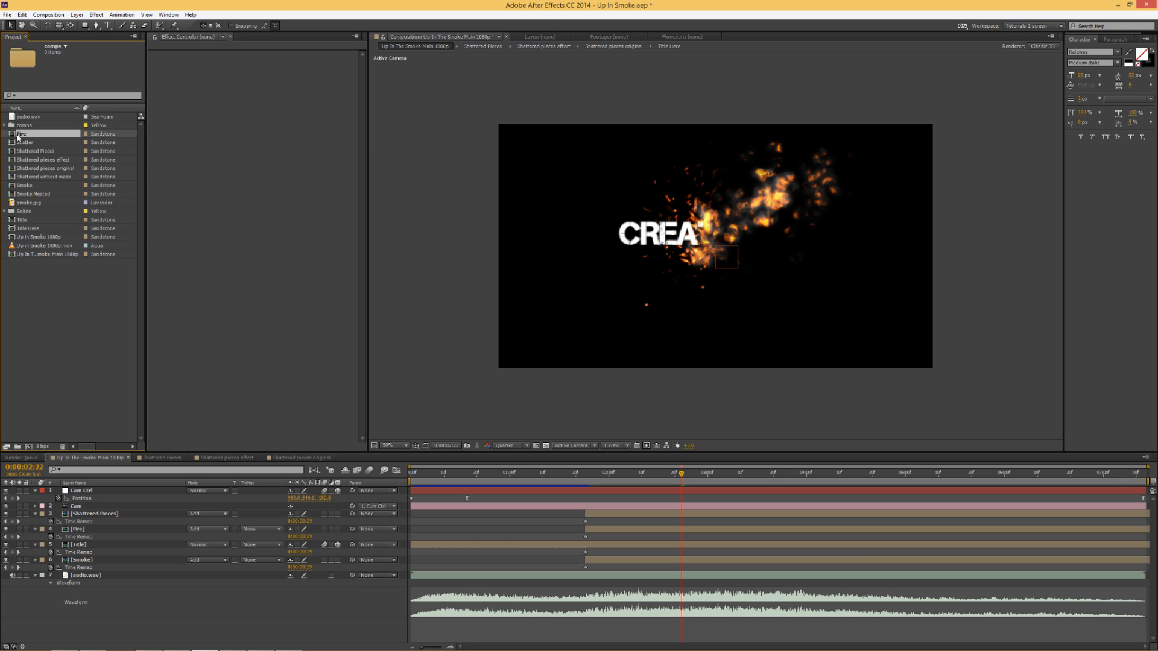
pyautogui.keyDown('shift'); pyautogui.click(24, 195); pyautogui.keyUp('shift')
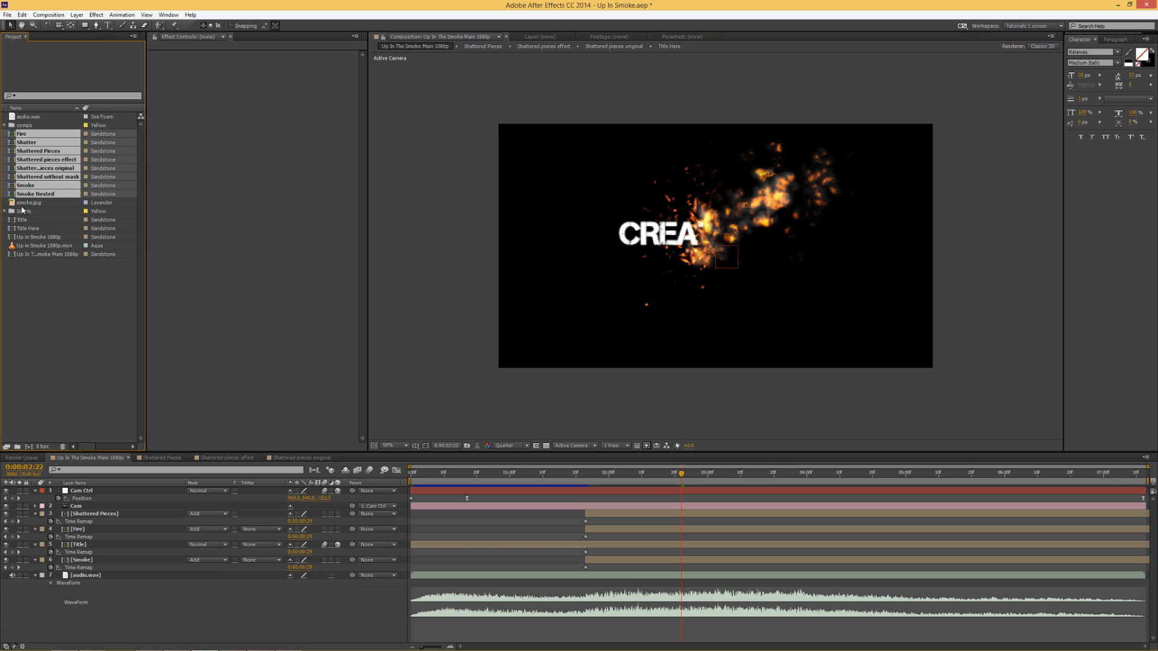
pyautogui.keyDown('ctrl'); pyautogui.click(23, 220); pyautogui.keyUp('ctrl')
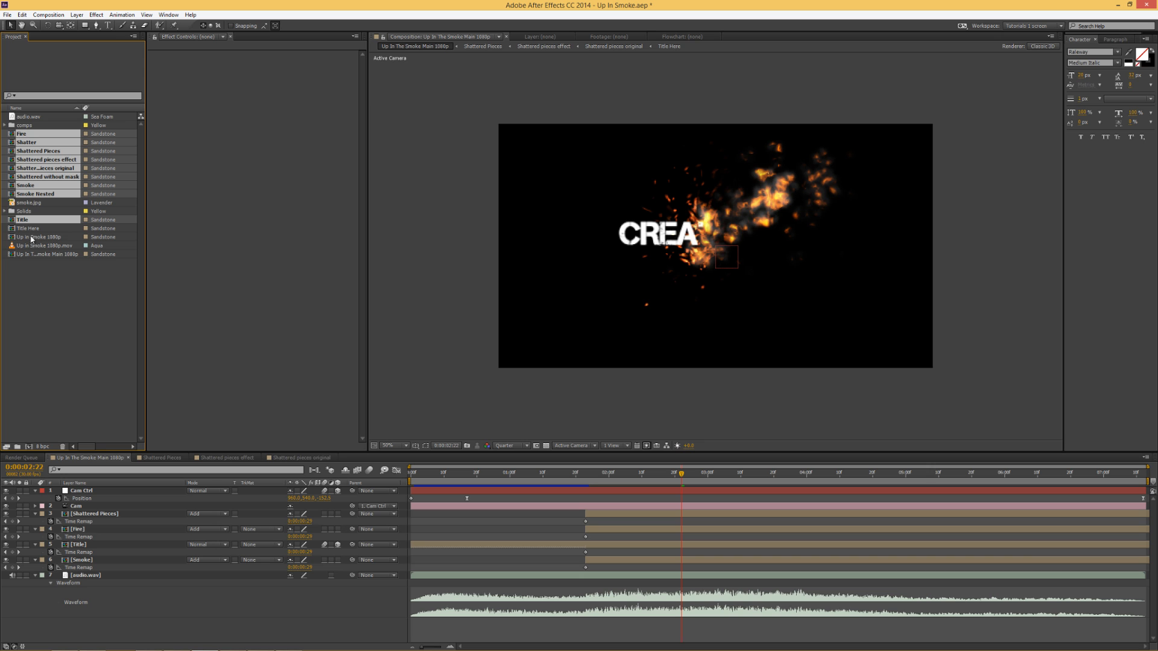
pyautogui.moveTo(25, 220); pyautogui.dragTo(31, 128)
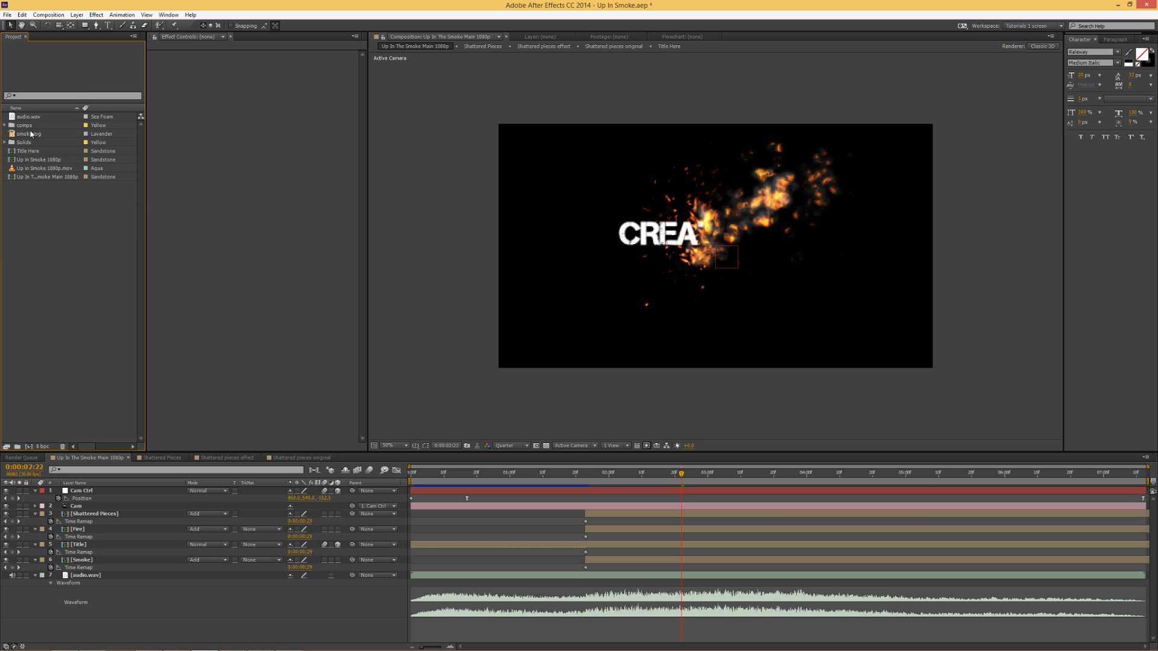
# Delete the Up in Smoke 1080p composition and the Up in Smoke 1080p.mov footage from the project
pyautogui.click(39, 169)
pyautogui.keyDown('shift'); pyautogui.click(38, 160); pyautogui.keyUp('shift')
pyautogui.press('Delete')
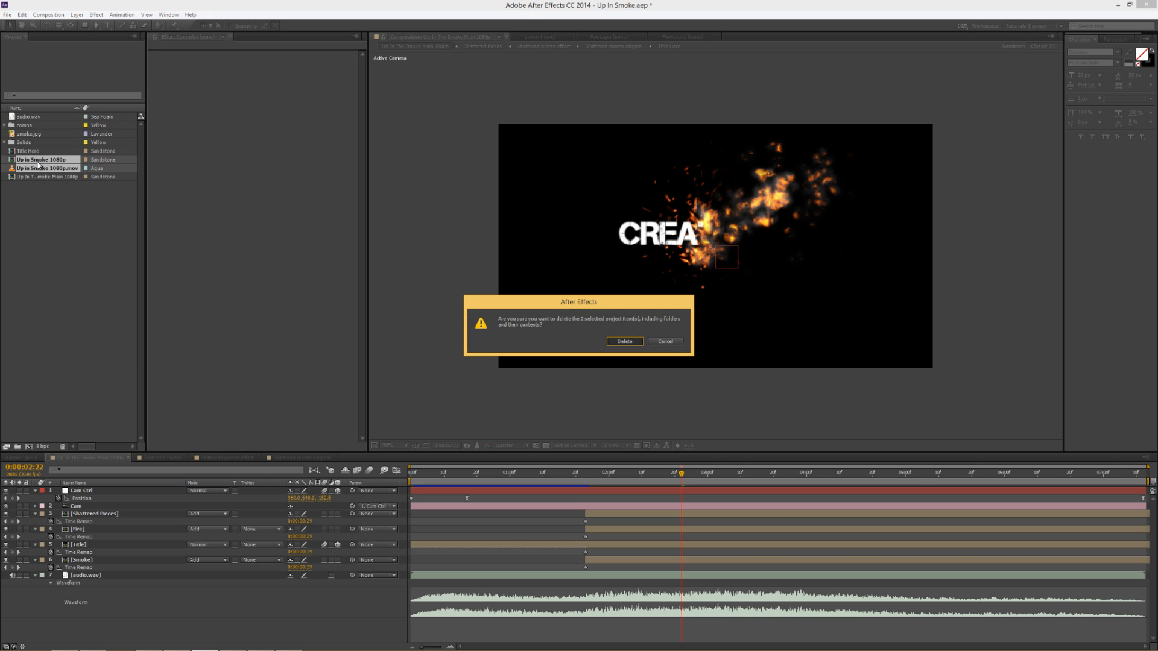
pyautogui.press('Return')
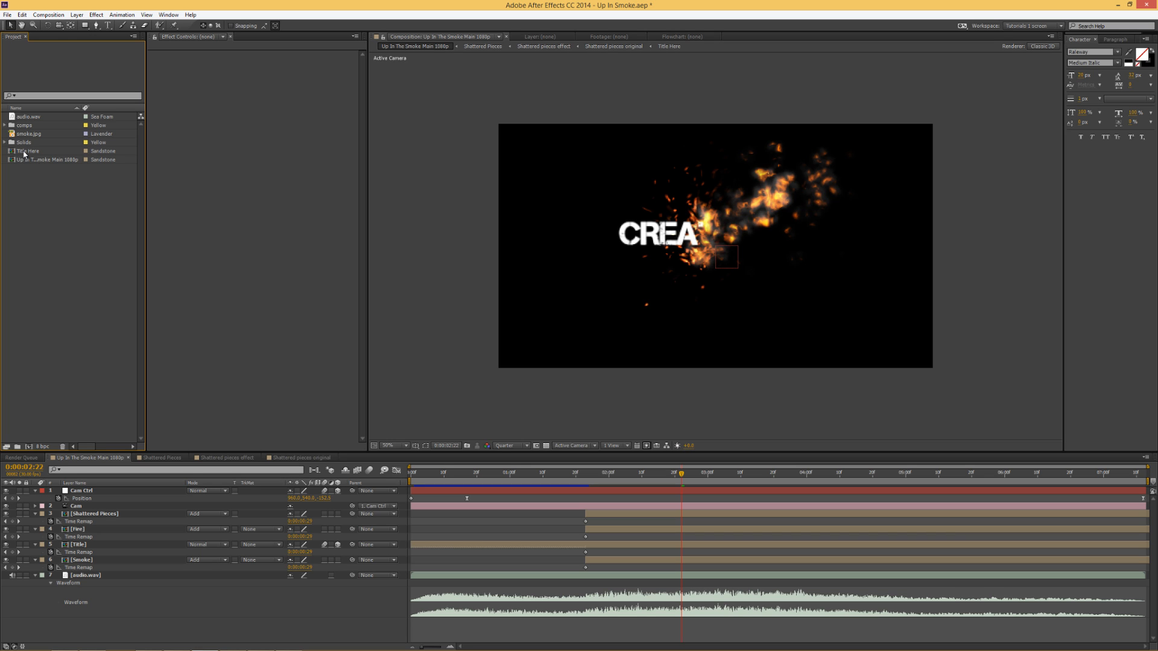
# Create a project folder named Render Comp and move the Up In The Smoke Main 1080p composition into it
pyautogui.click(24, 153)
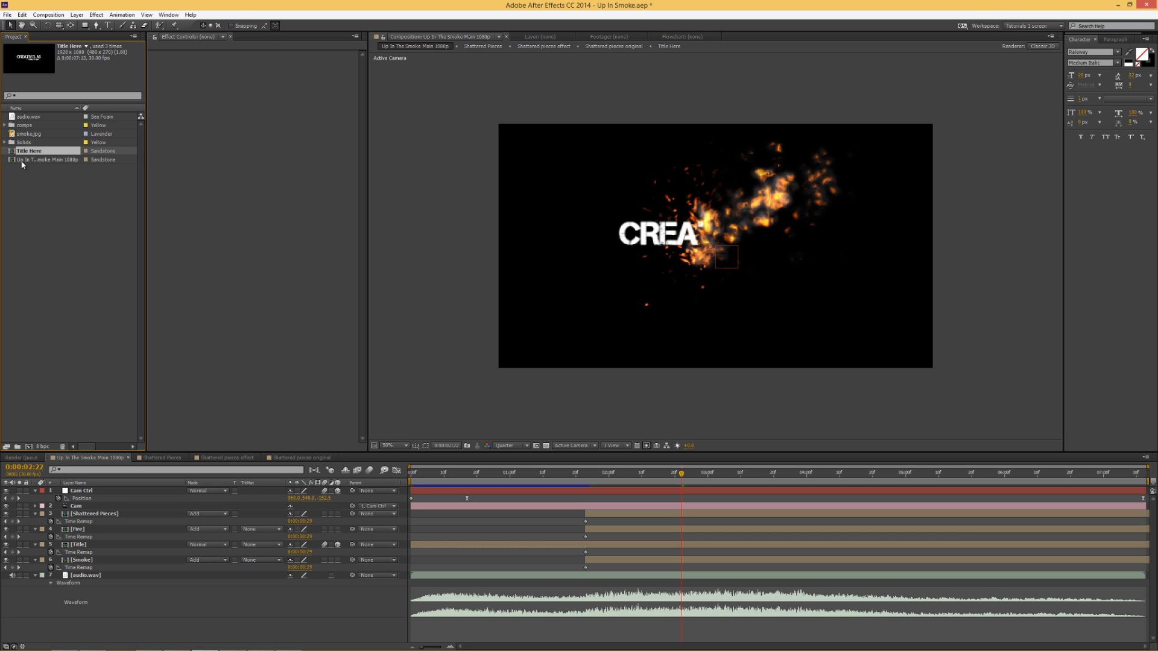
pyautogui.click(17, 447)
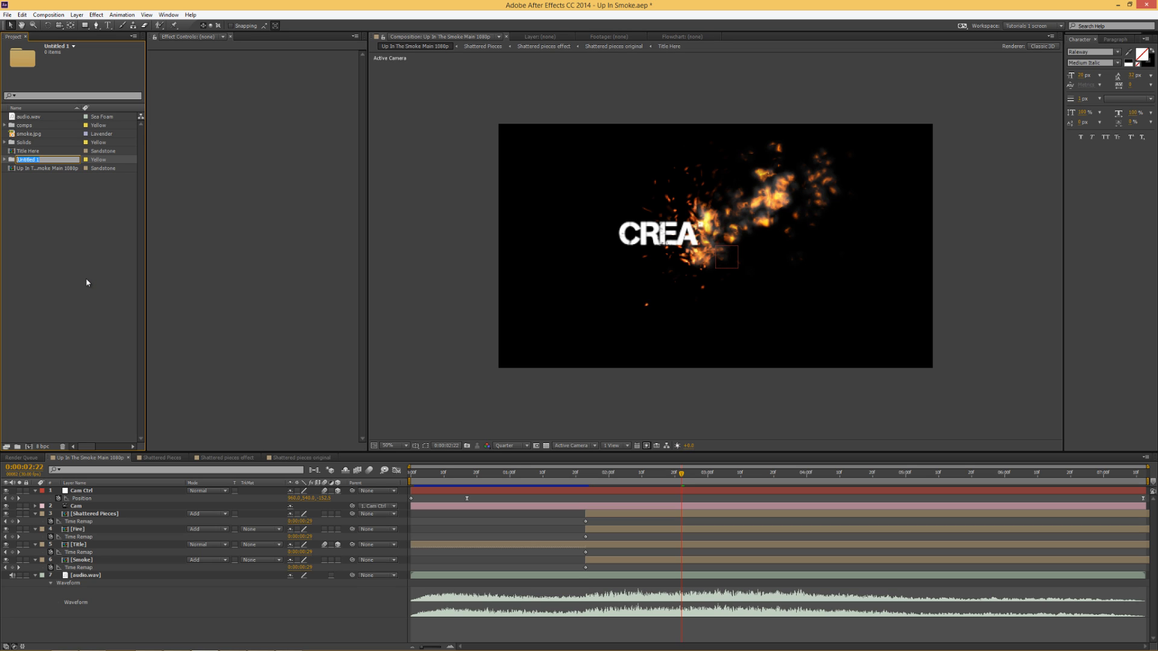
pyautogui.write('Render Comp')
pyautogui.press('Return')
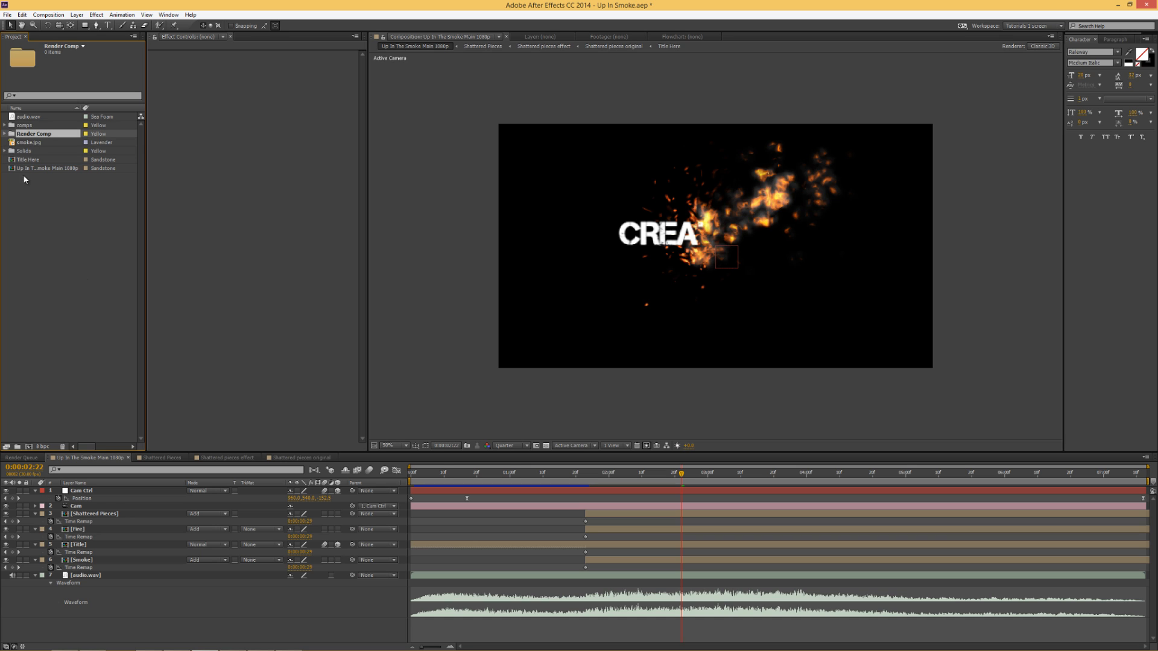
pyautogui.moveTo(24, 168); pyautogui.dragTo(17, 135)
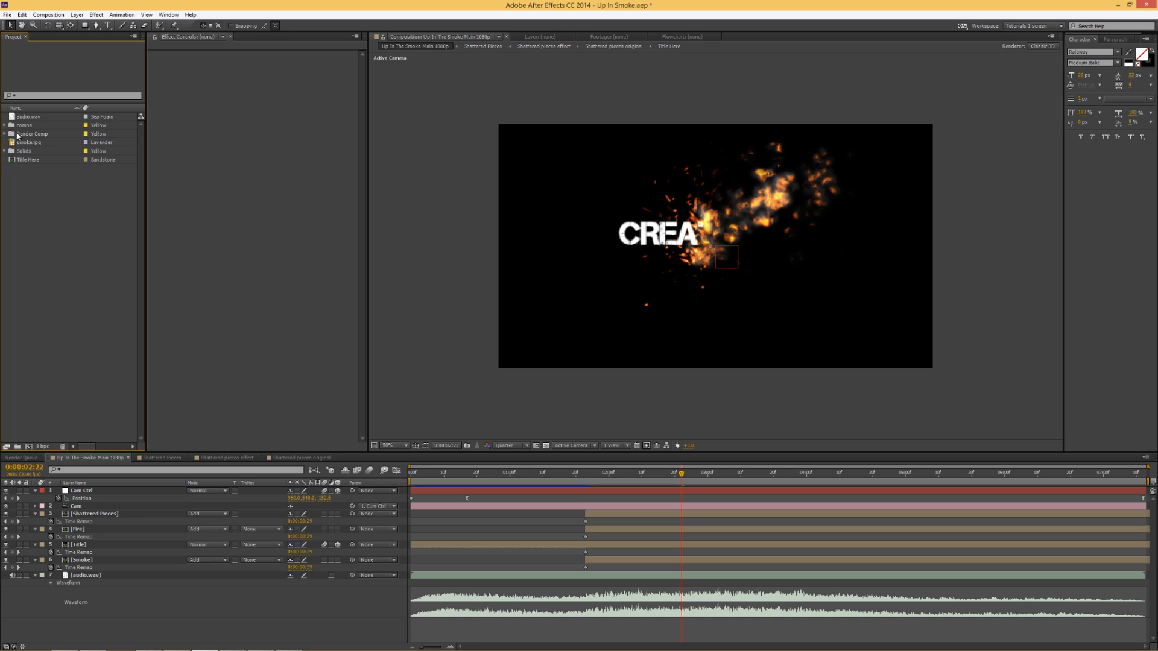
# Create a project folder named images and move smoke.jpg into it
pyautogui.click(18, 446)
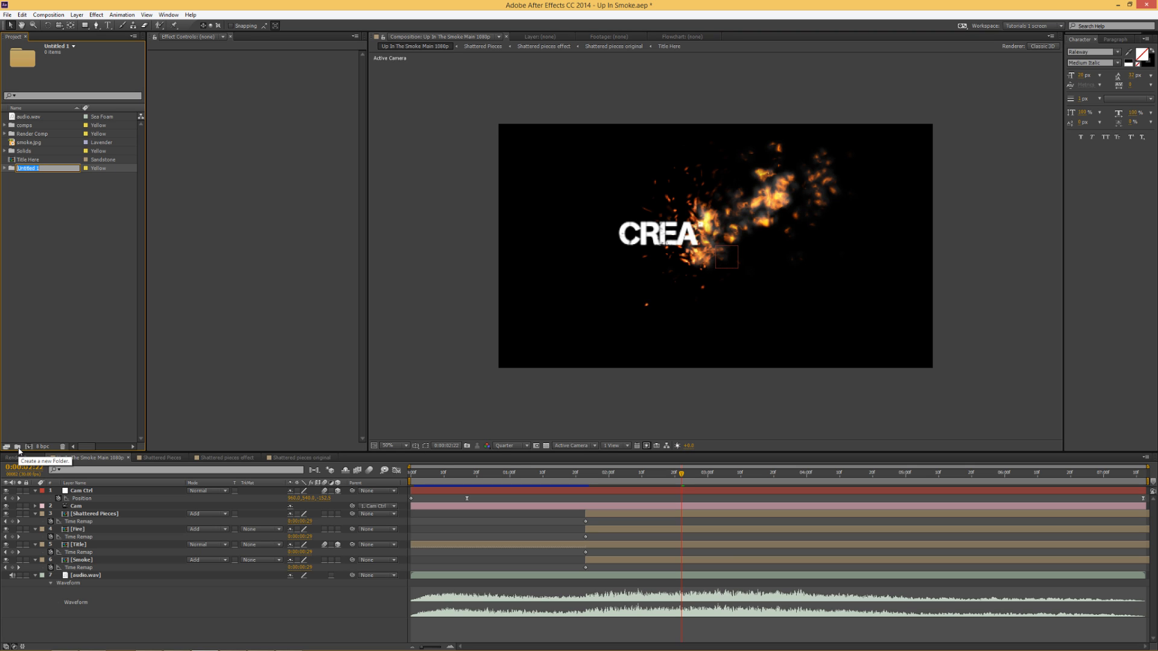
pyautogui.write('images')
pyautogui.press('Return')
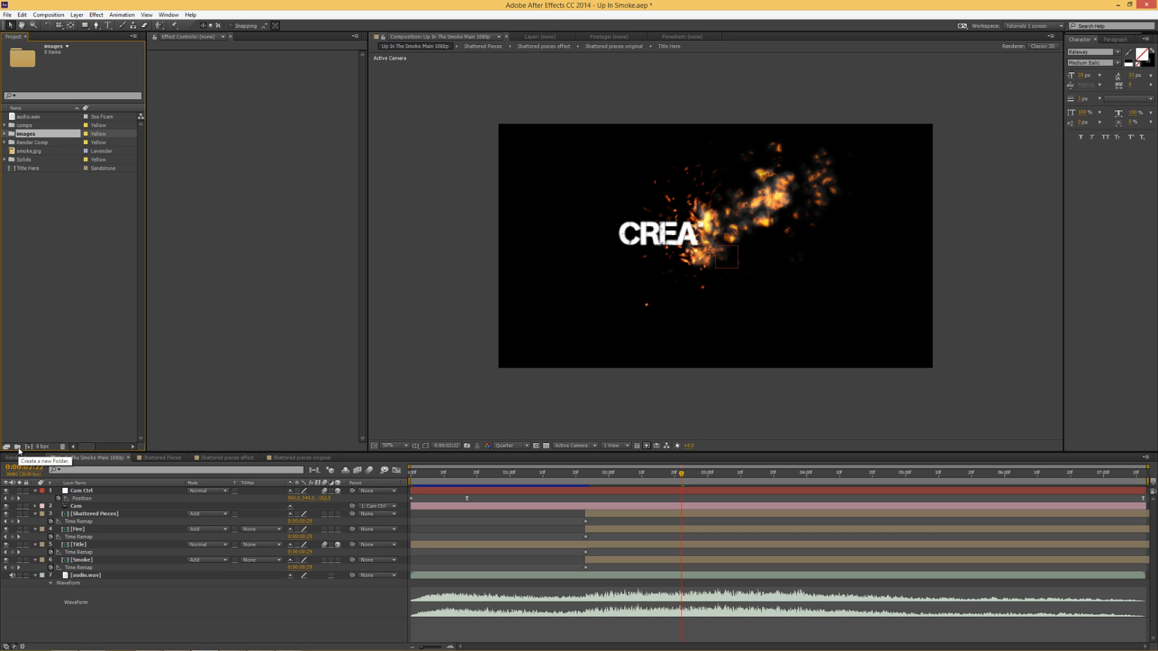
pyautogui.moveTo(26, 153); pyautogui.dragTo(26, 134)
# Create a project folder named audio and move audio.wav into it
pyautogui.click(21, 446)
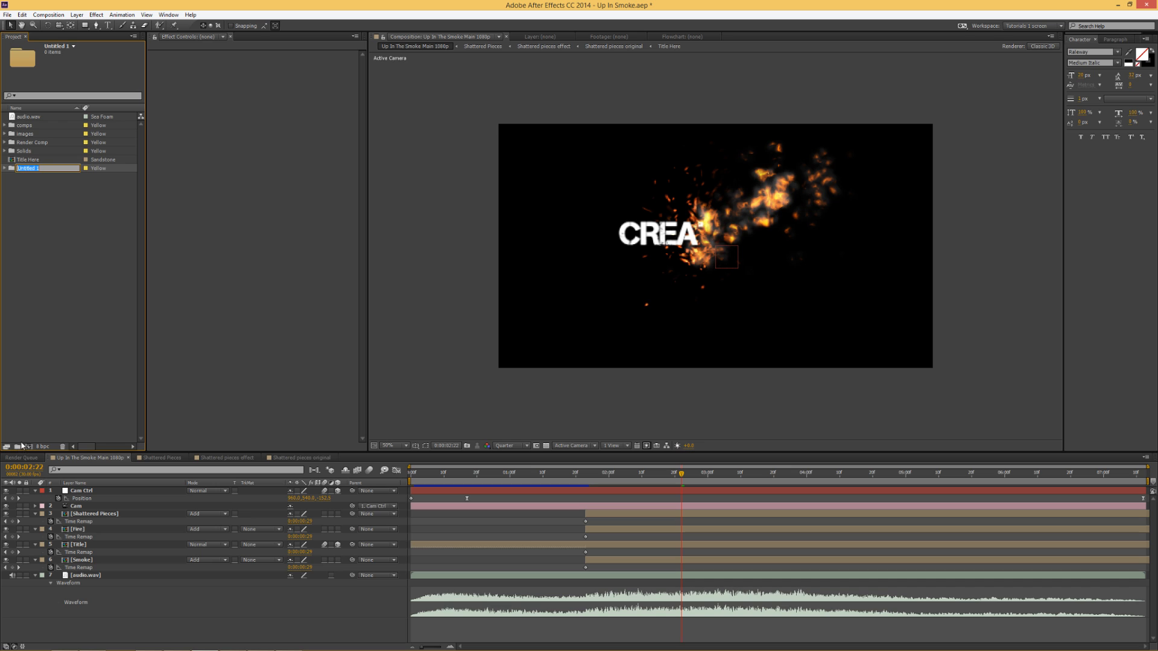
pyautogui.write('audio')
pyautogui.press('Return')
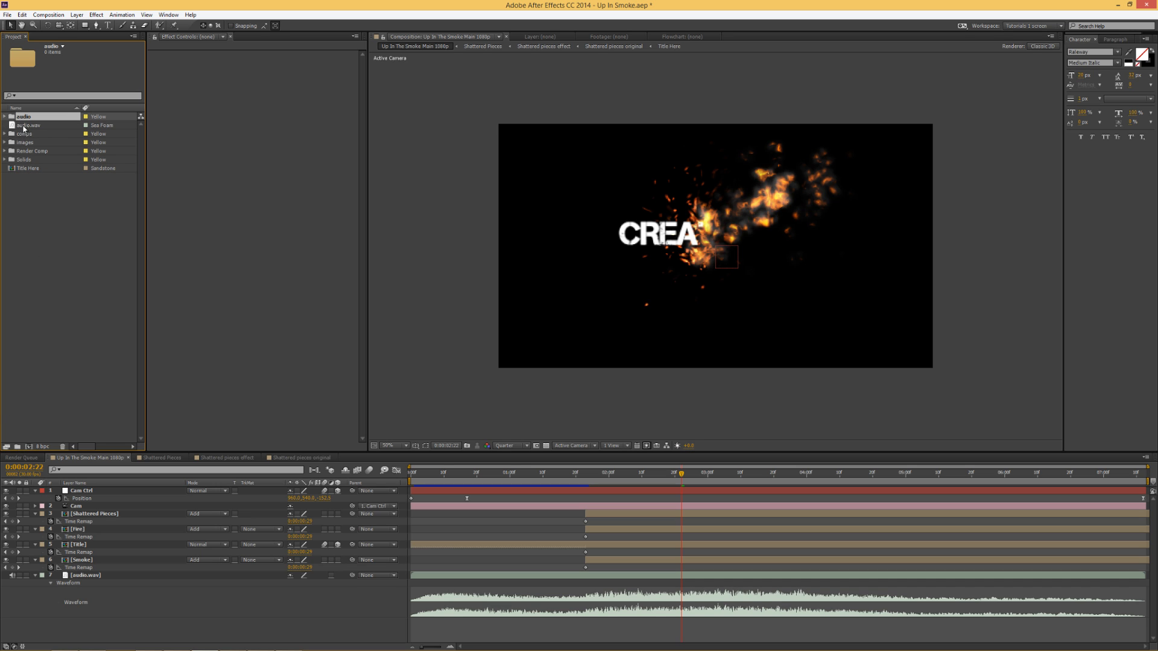
pyautogui.moveTo(25, 125); pyautogui.dragTo(24, 116)
pyautogui.click(34, 192)
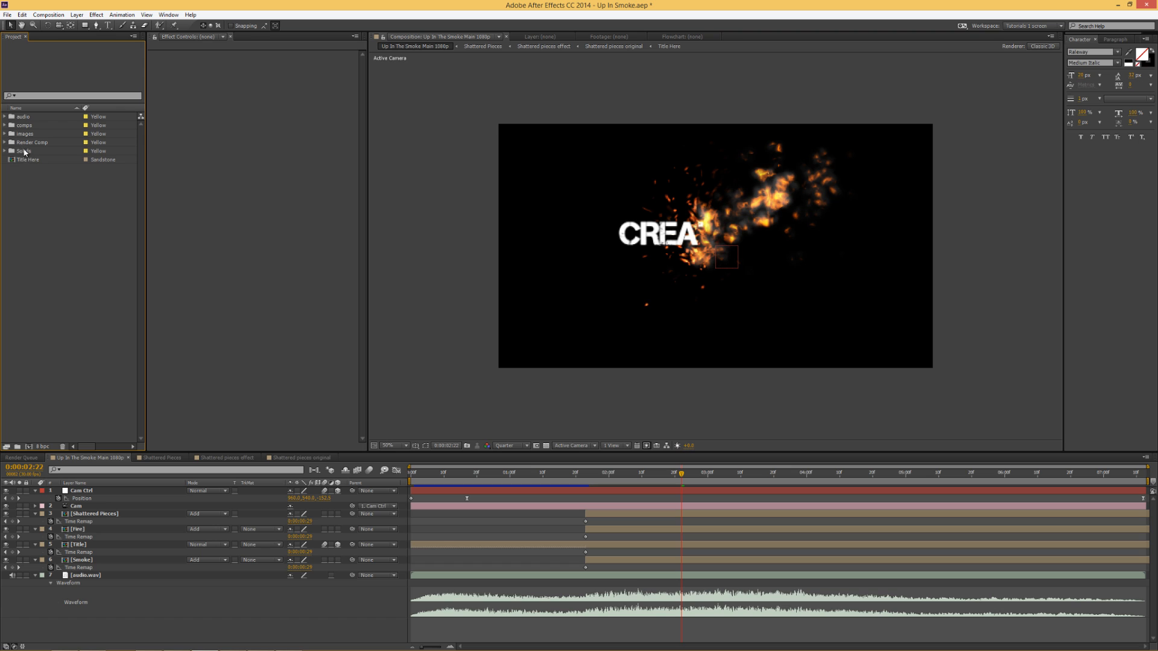
# Create a project folder named Change Title Here and move the Title Here composition into it
pyautogui.click(17, 446)
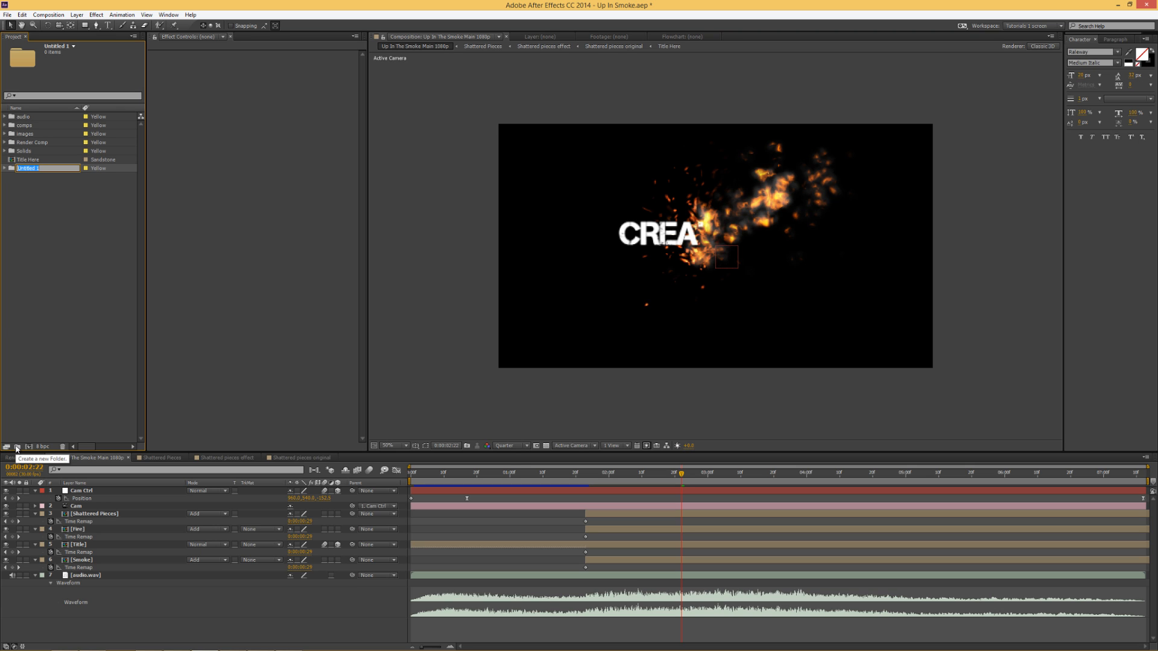
pyautogui.write('Change T')
pyautogui.press('Return')
pyautogui.press('Return')
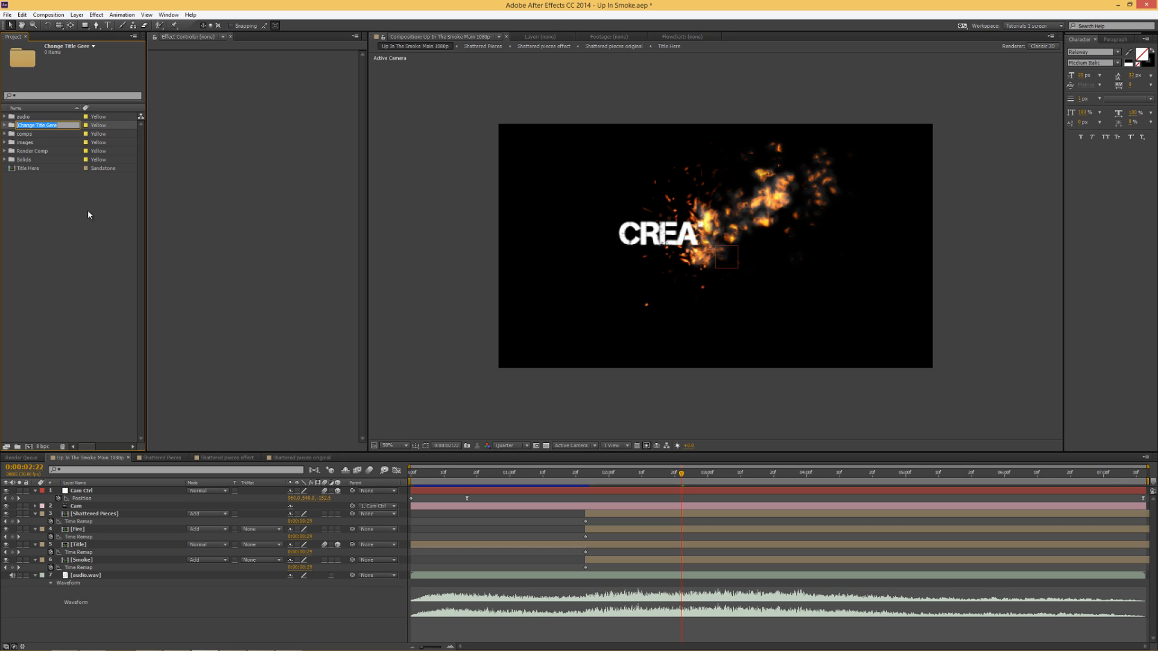
pyautogui.click(53, 124)
pyautogui.press('BackSpace')
pyautogui.moveTo(36, 169); pyautogui.dragTo(27, 127)
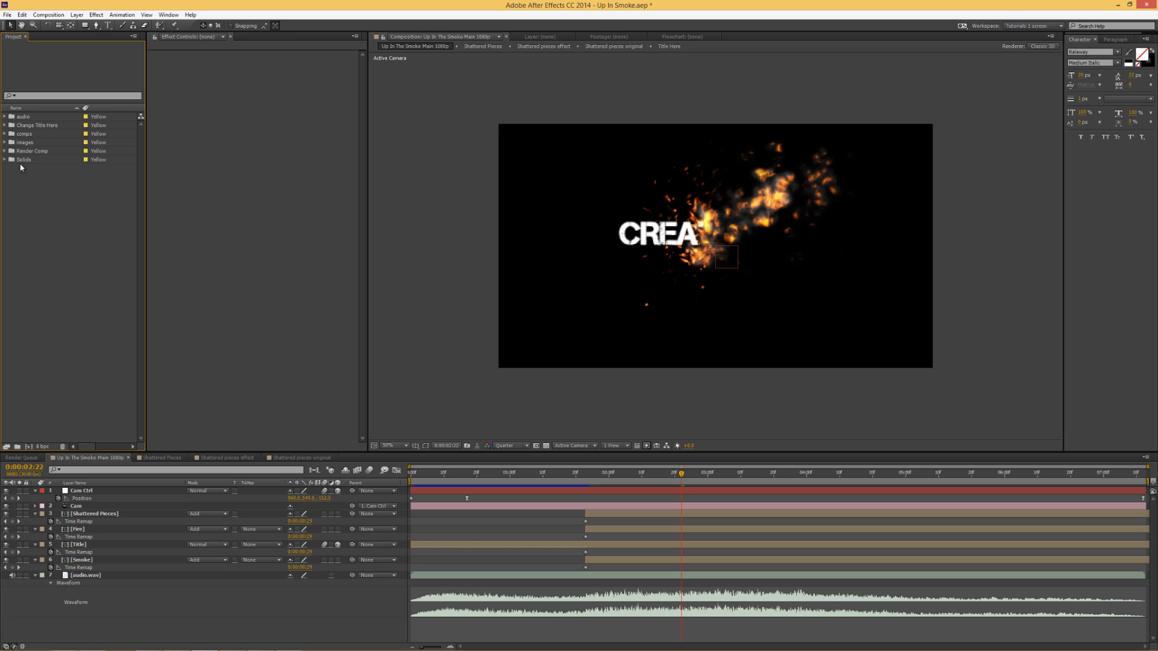
# Create a project folder named Dont touch and move the audio, comps, images and Solids folders into it
pyautogui.click(18, 446)
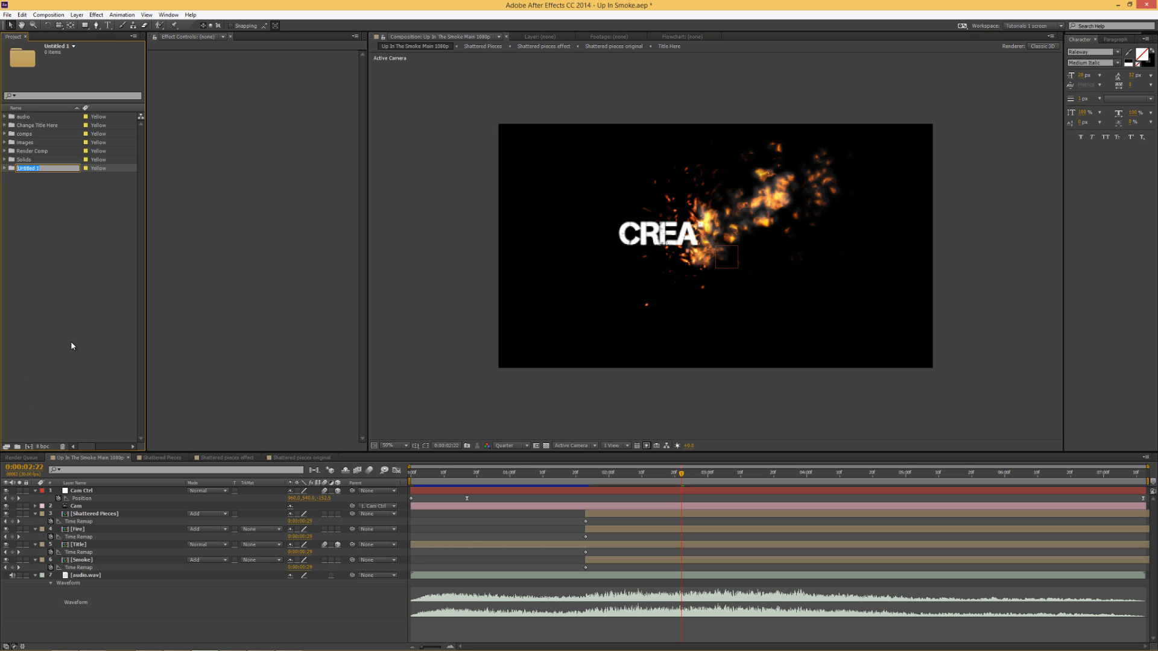
pyautogui.write('Dont touch')
pyautogui.press('Return')
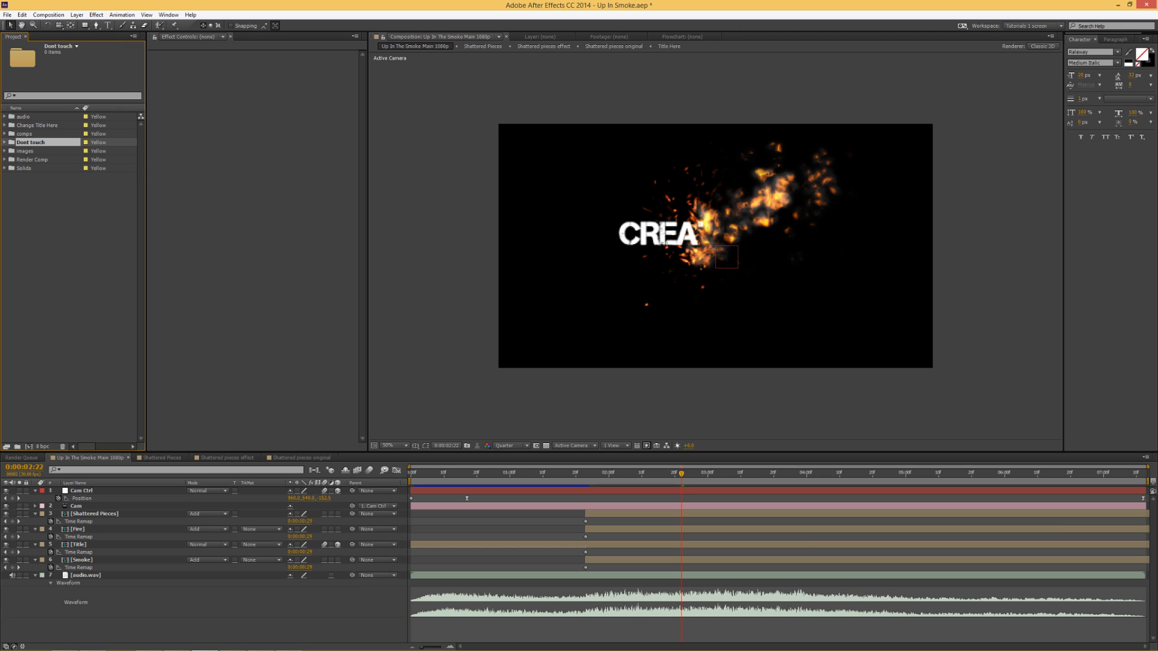
pyautogui.click(22, 170)
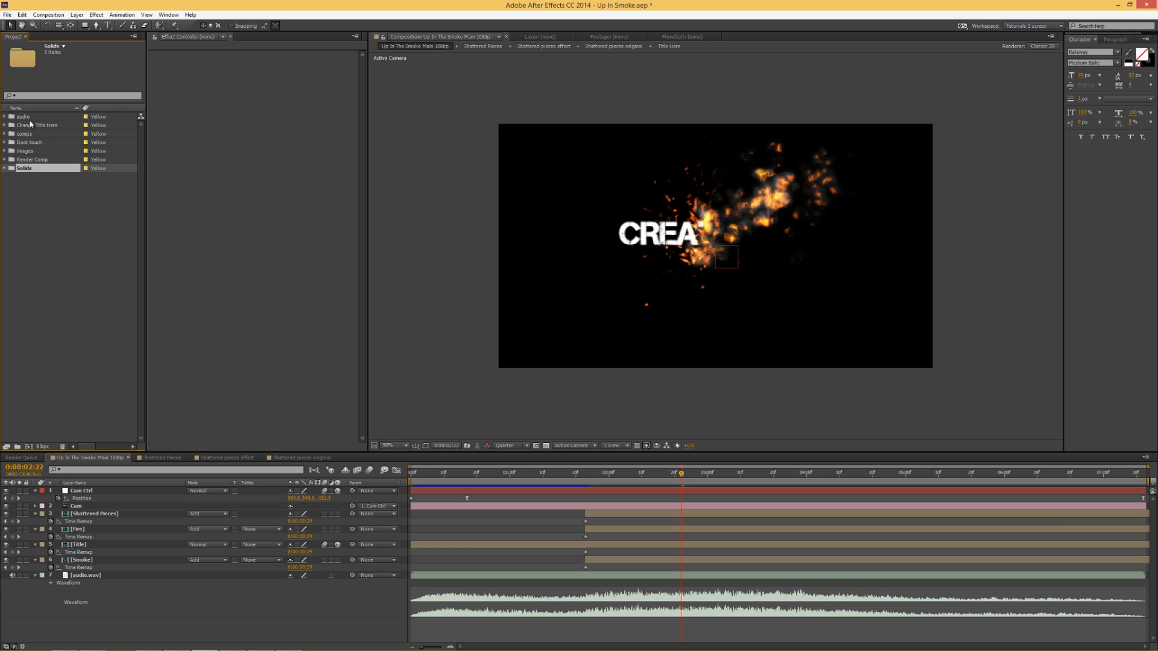
pyautogui.keyDown('shift'); pyautogui.click(27, 118); pyautogui.keyUp('shift')
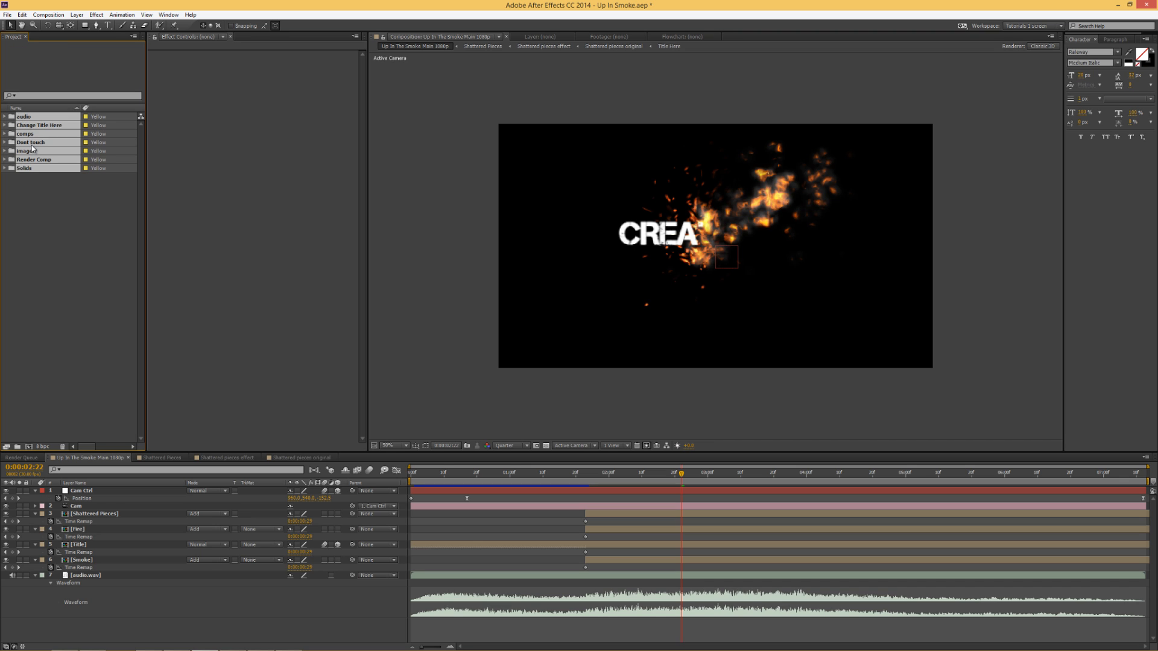
pyautogui.keyDown('ctrl'); pyautogui.click(30, 126); pyautogui.keyUp('ctrl')
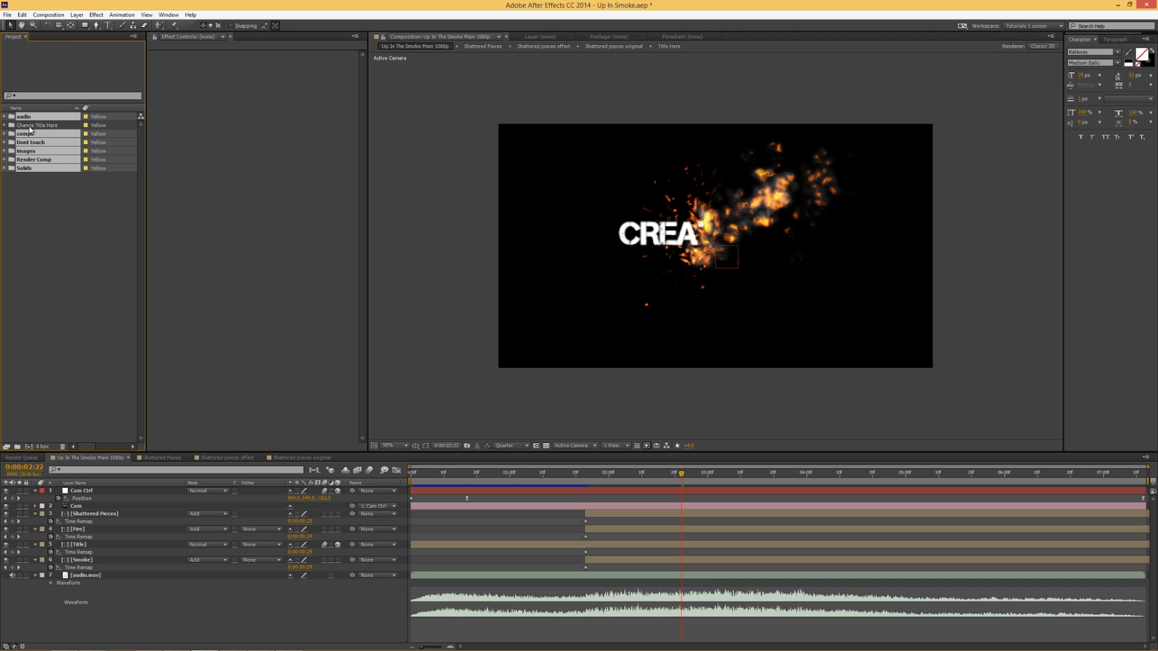
pyautogui.keyDown('ctrl'); pyautogui.click(32, 161); pyautogui.keyUp('ctrl')
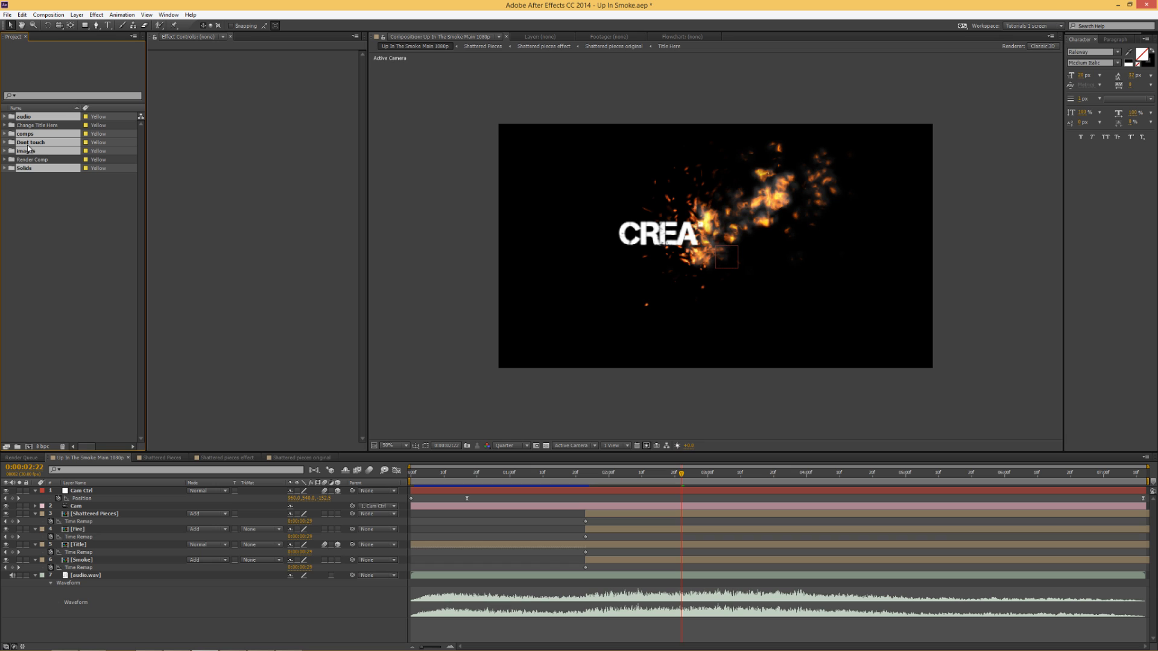
pyautogui.moveTo(27, 149); pyautogui.dragTo(32, 146)
# Review the top-level project folders and expand Render Comp to check its contents
pyautogui.click(36, 119)
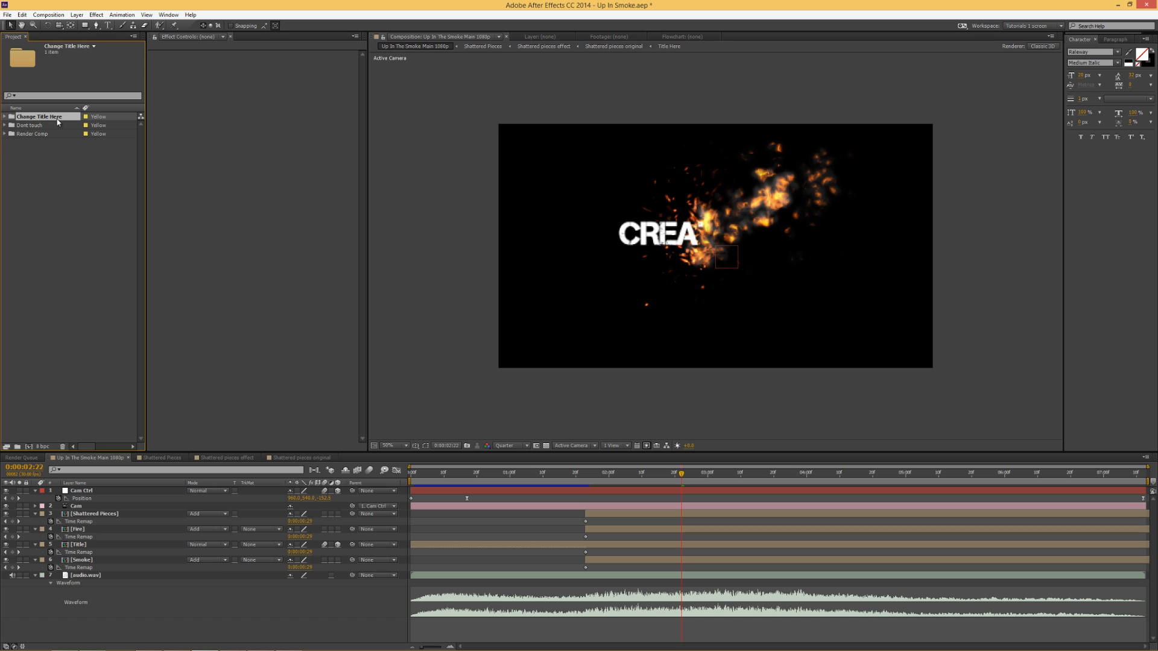
pyautogui.click(29, 134)
pyautogui.click(5, 134)
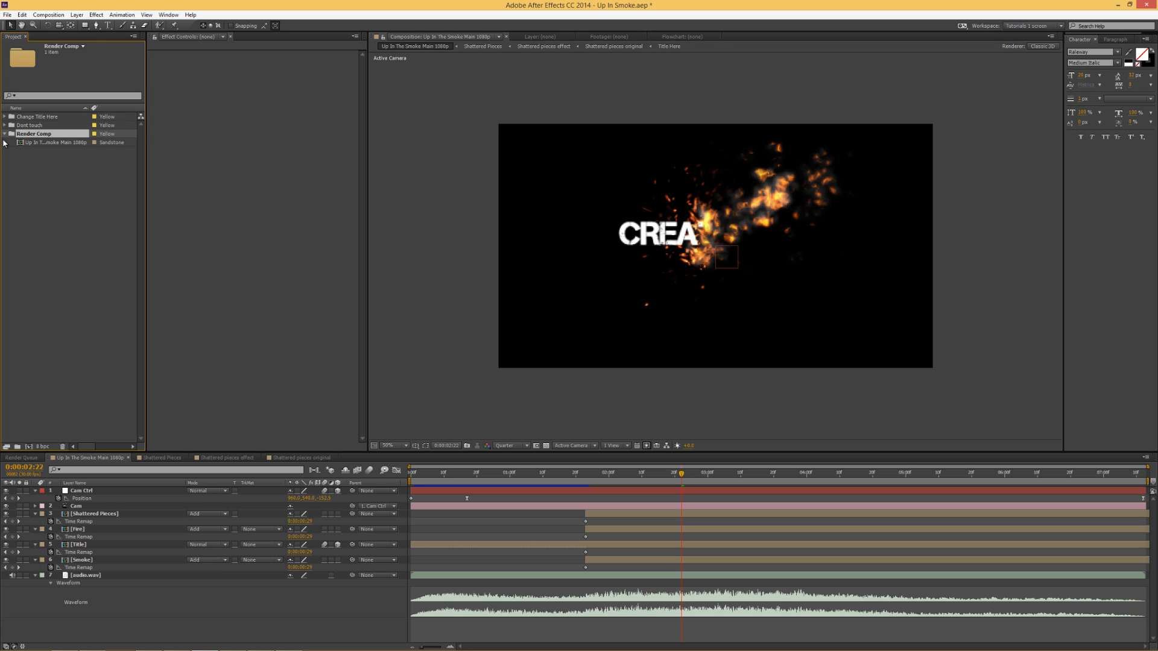
# Locate the source composition of the main composition's Title layer in the project
pyautogui.click(45, 143)
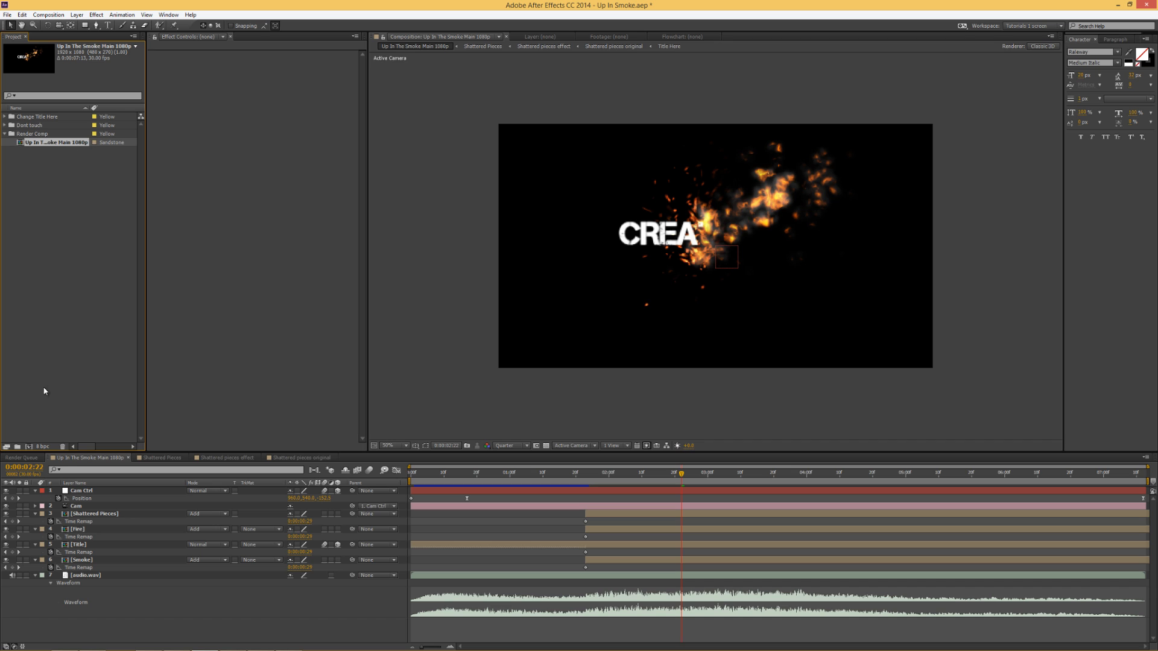
pyautogui.click(76, 460)
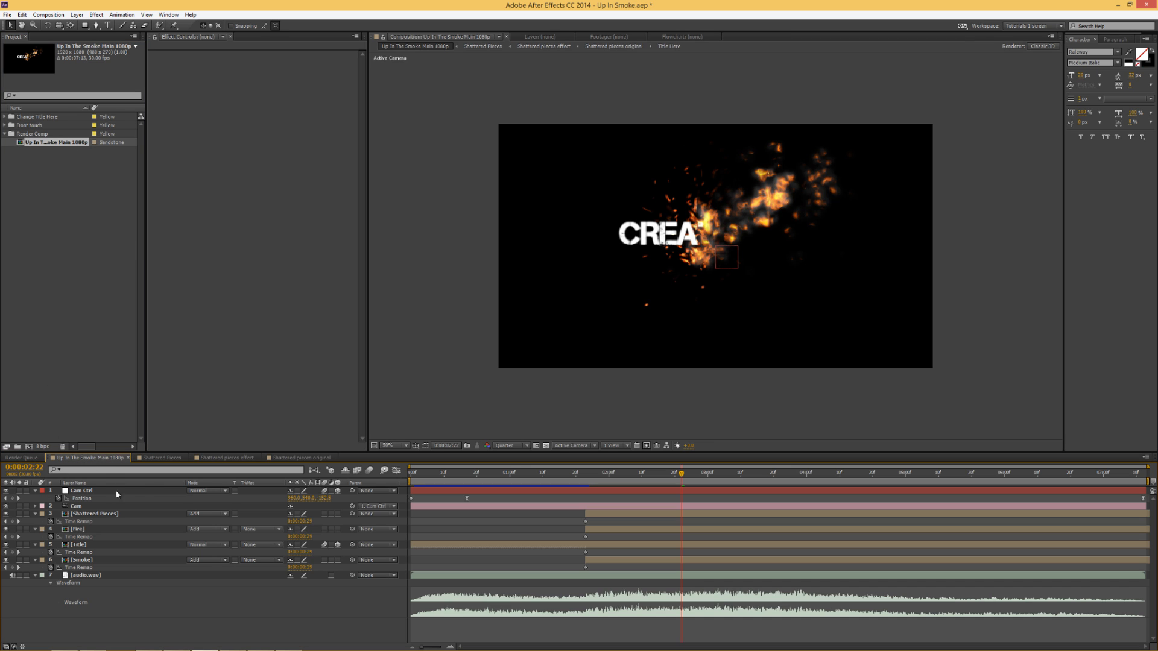
pyautogui.hotkey('alt', 'Tab')
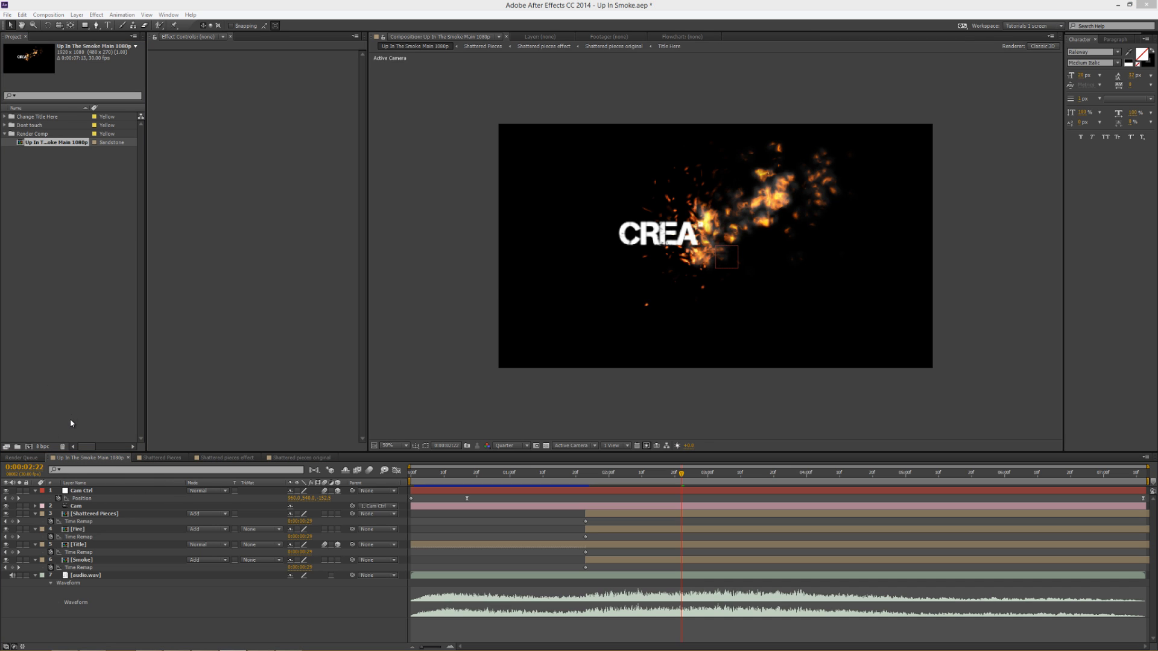
pyautogui.click(82, 546)
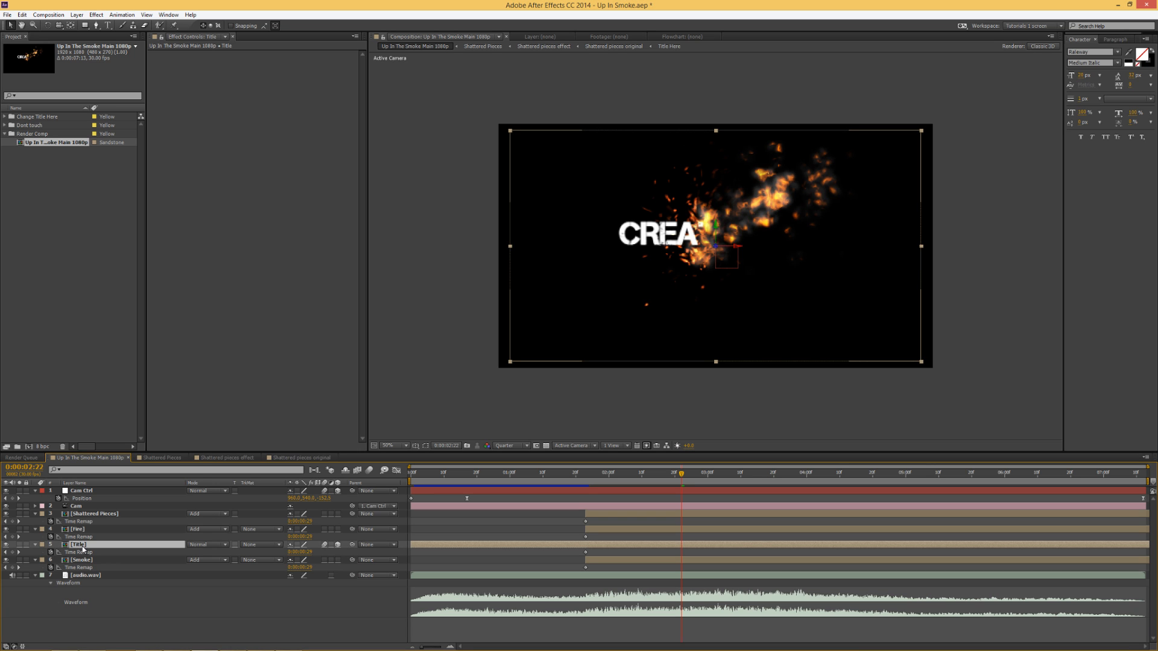
pyautogui.rightClick(82, 549)
pyautogui.click(106, 375)
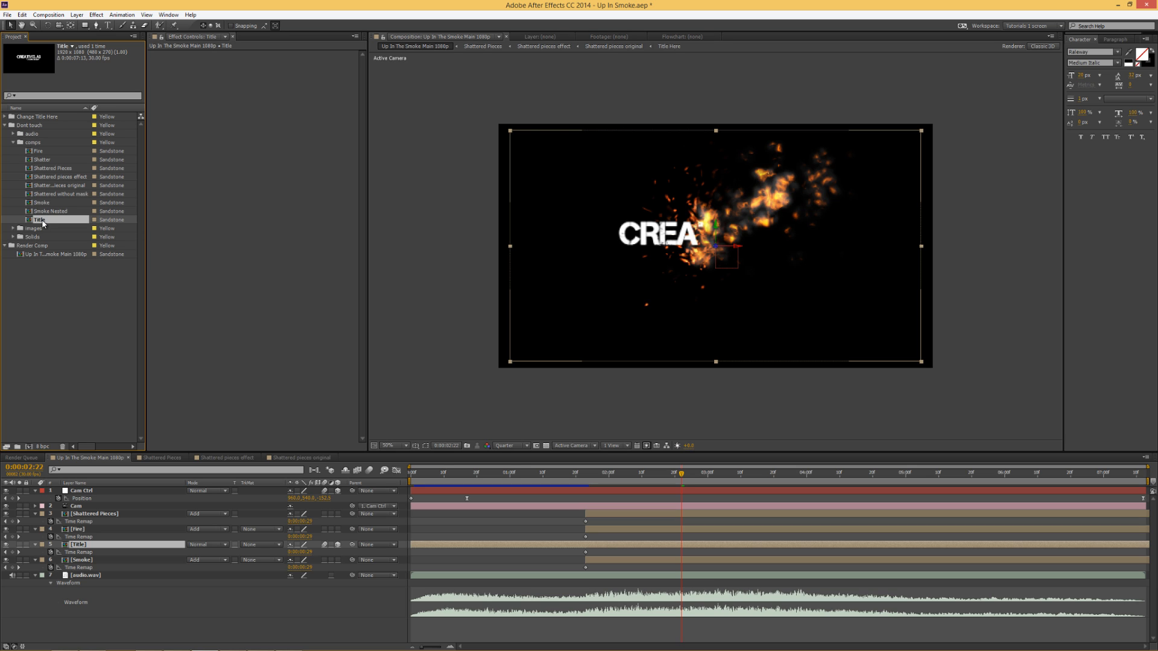
# Duplicate the Title composition and rename the copy "Burn title"
pyautogui.hotkey('ctrl', 'd')
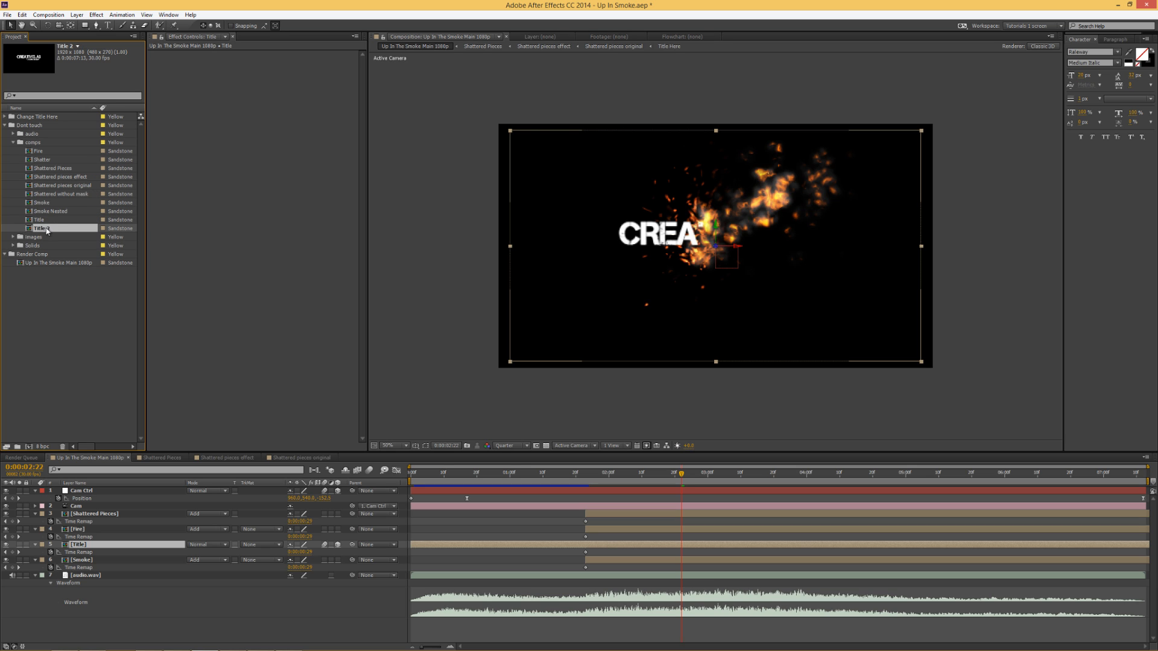
pyautogui.press('Return')
pyautogui.press('Return')
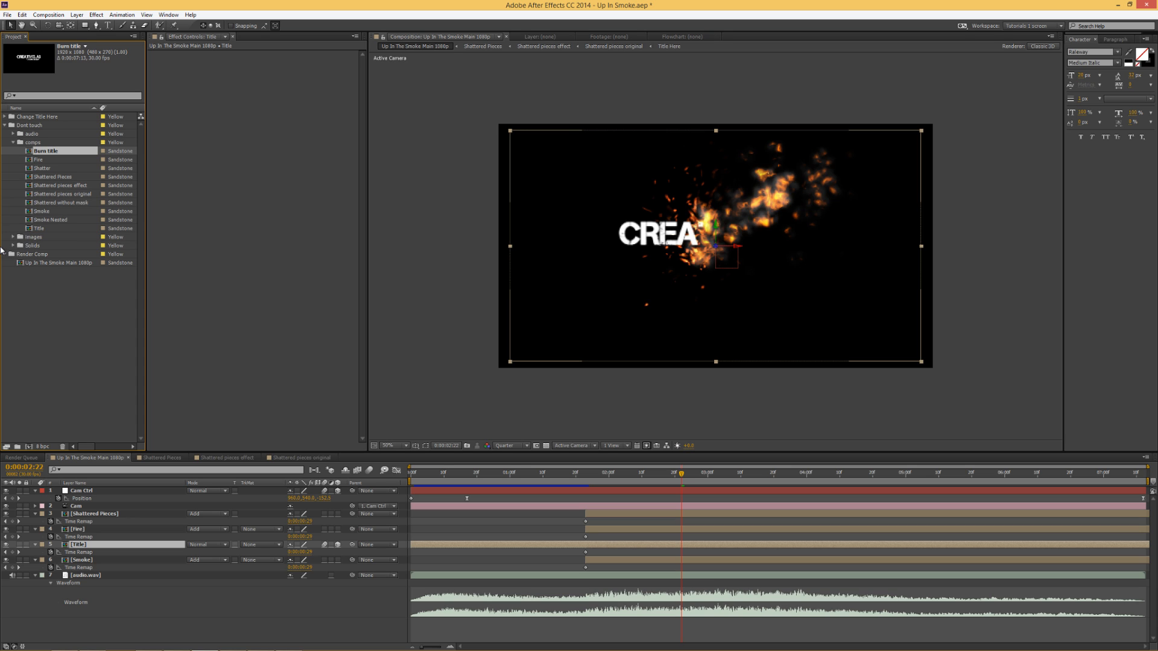
# Open the Burn title composition, set its current time to 0:00:00:18, and compare it with the main composition
pyautogui.doubleClick(39, 152)
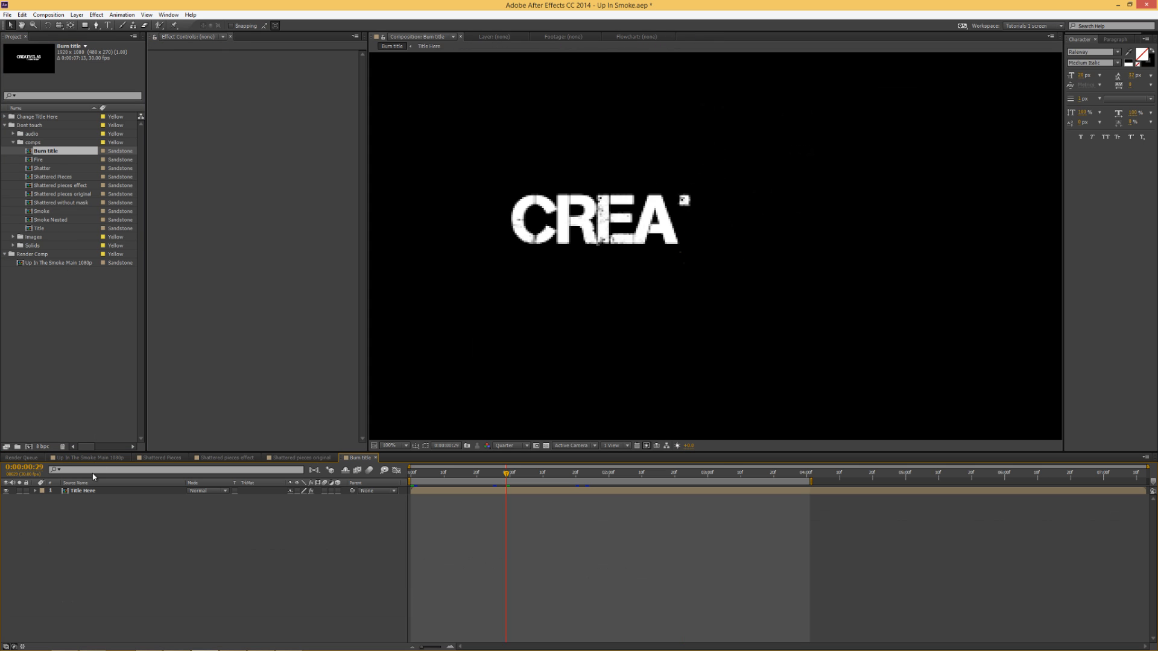
pyautogui.click(86, 492)
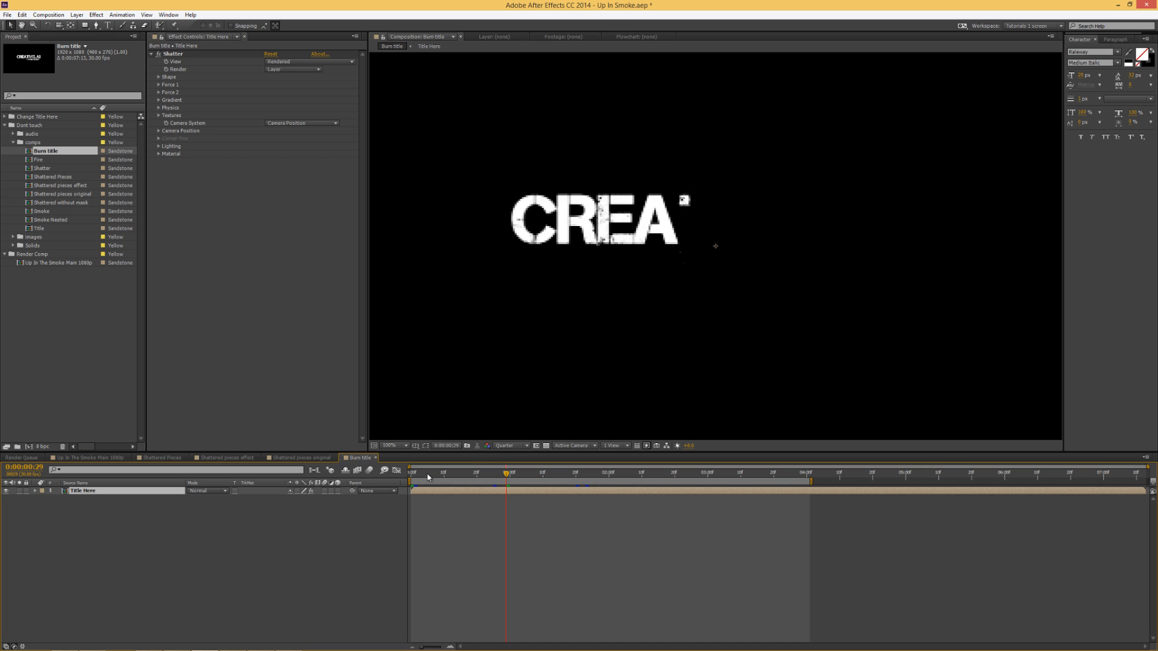
pyautogui.moveTo(428, 475); pyautogui.dragTo(469, 481)
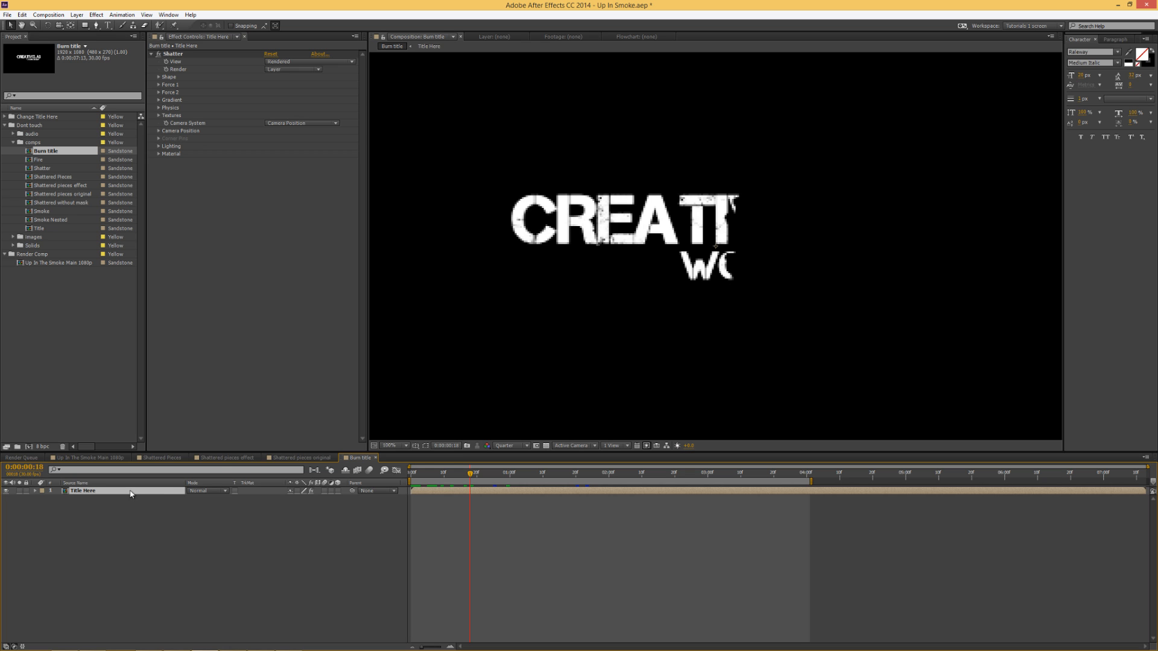
pyautogui.click(91, 458)
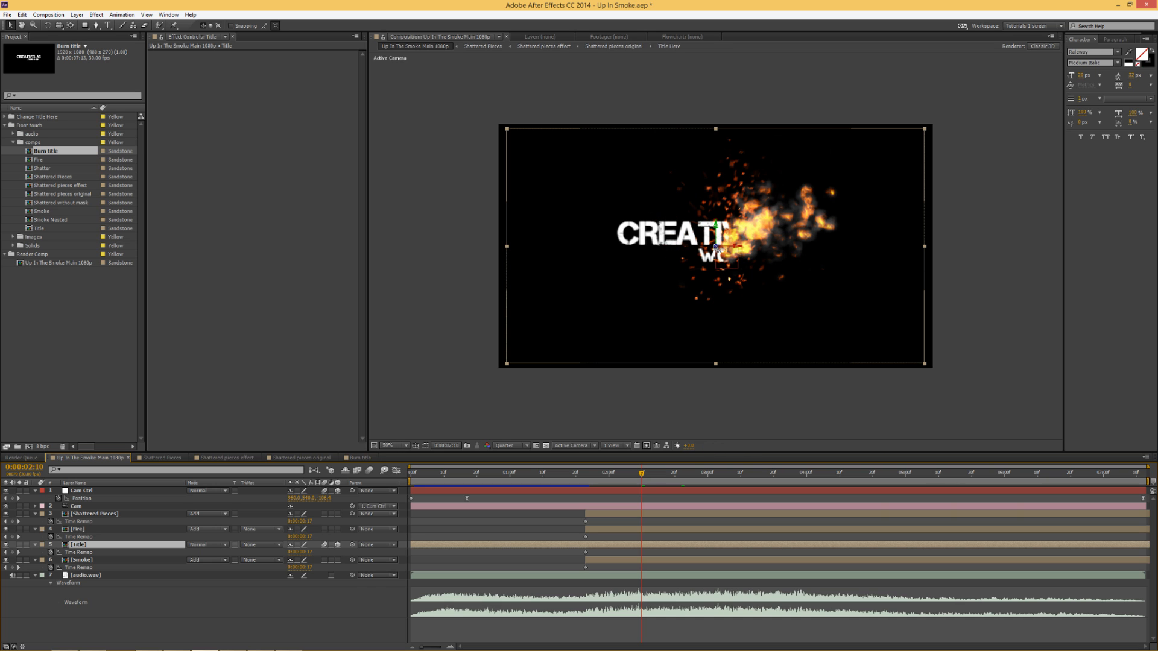
pyautogui.click(362, 457)
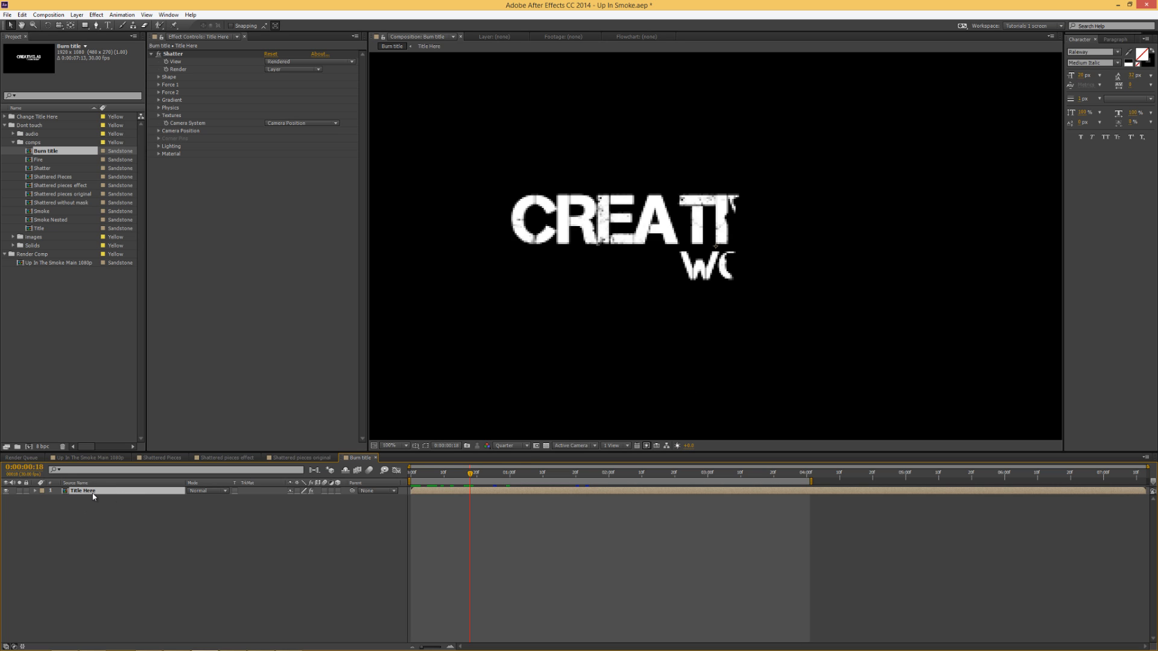
# Duplicate the Title Here layer and pre-compose the copy as "Title Burn Mask", moving all attributes into the new composition
pyautogui.hotkey('ctrl', 'd')
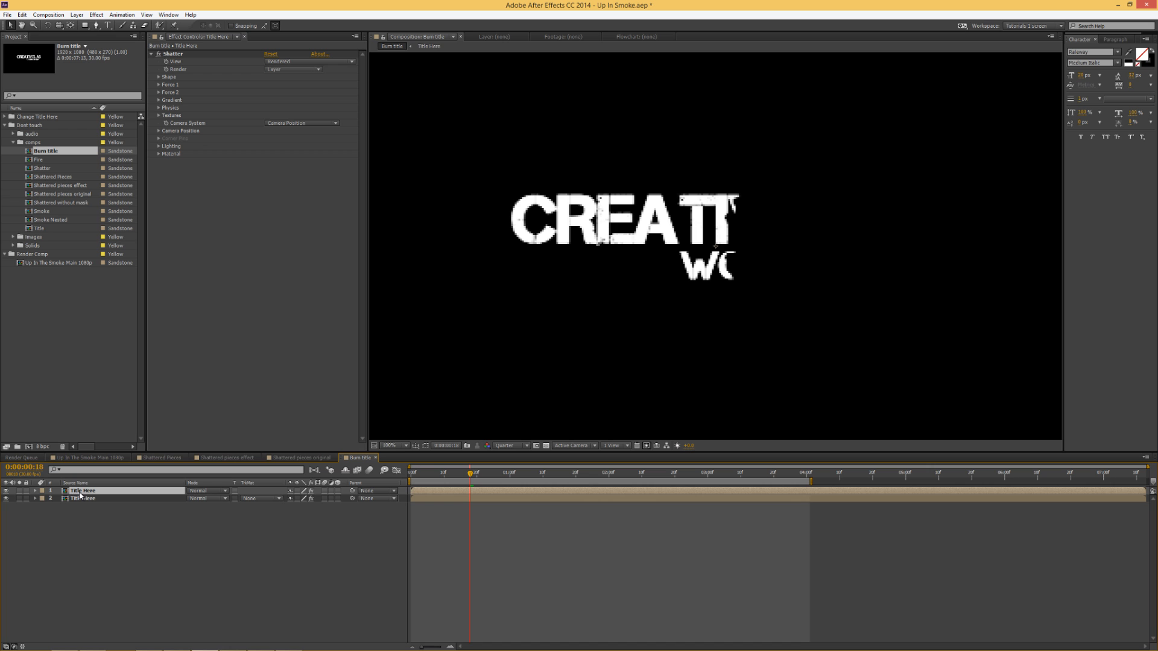
pyautogui.hotkey('ctrl', 'shift', 'c')
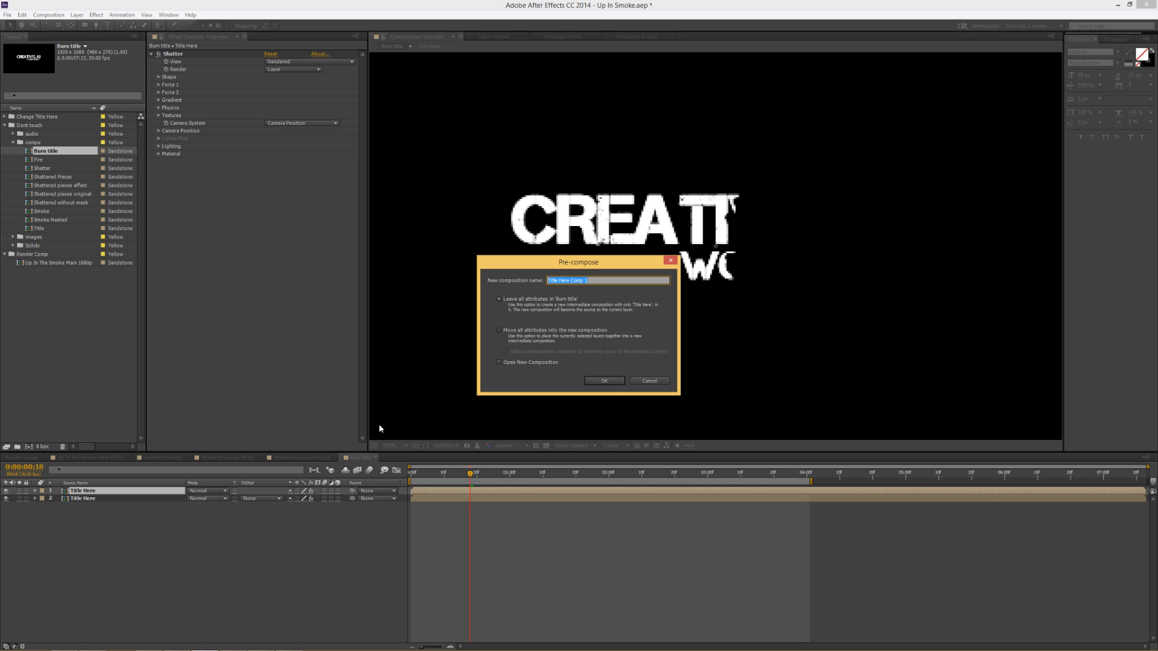
pyautogui.click(498, 331)
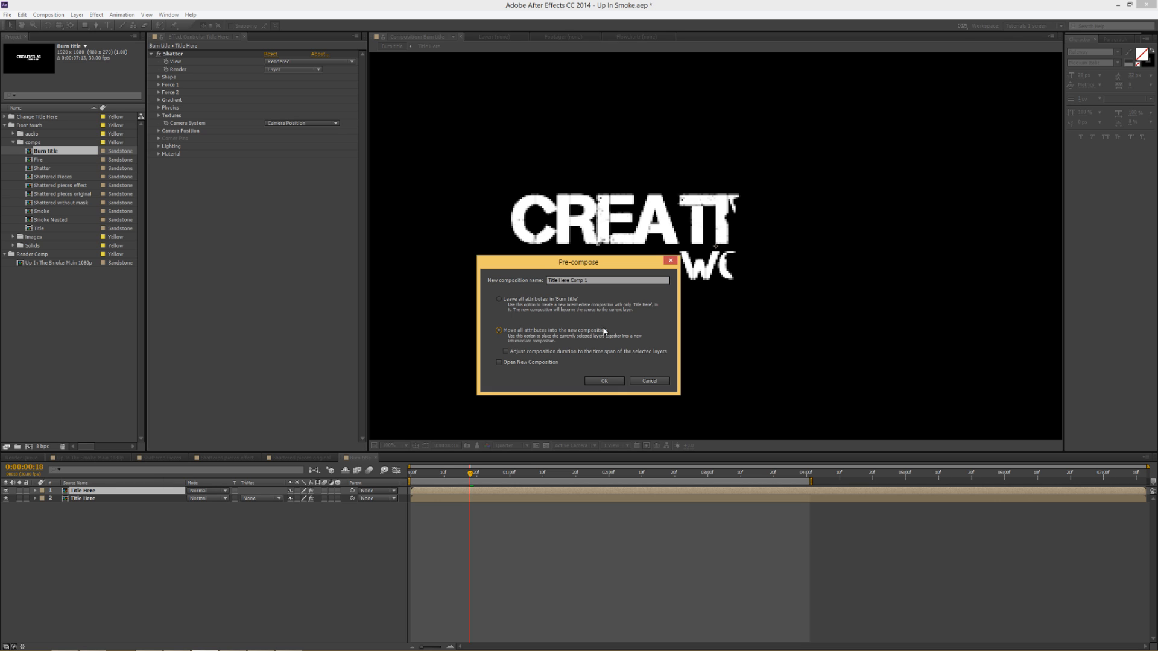
pyautogui.moveTo(596, 281); pyautogui.dragTo(507, 290)
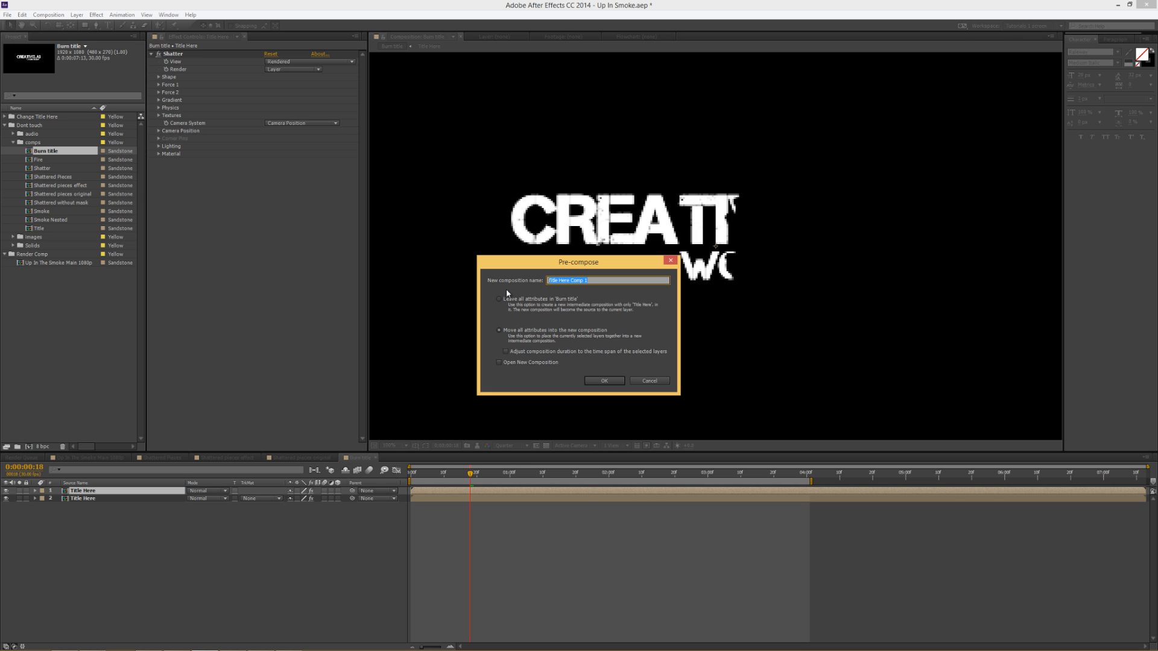
pyautogui.write('Title Burn Mask')
pyautogui.press('Return')
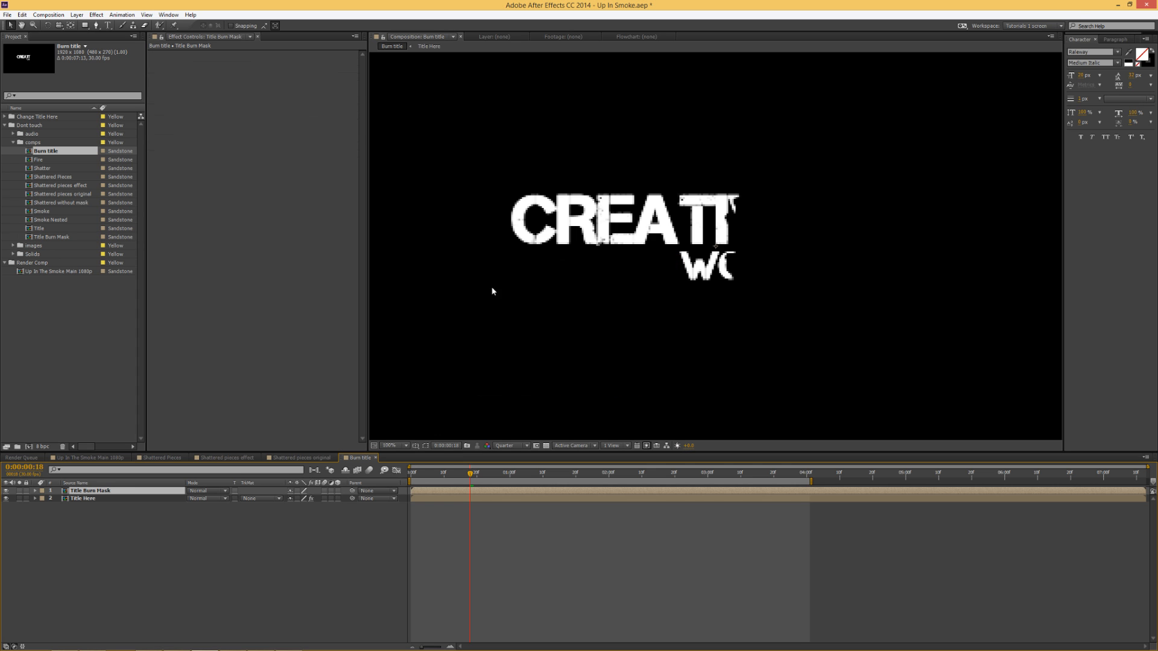
# Examine the contents of the Title Burn Mask composition against those of Burn title
pyautogui.doubleClick(102, 493)
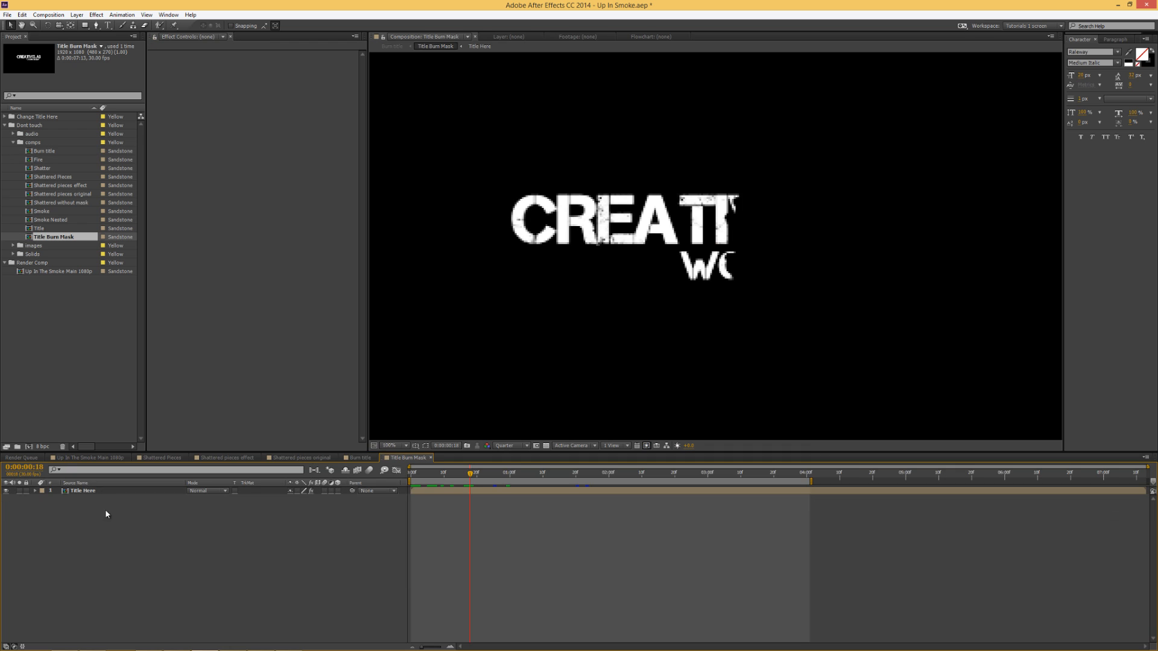
pyautogui.click(84, 490)
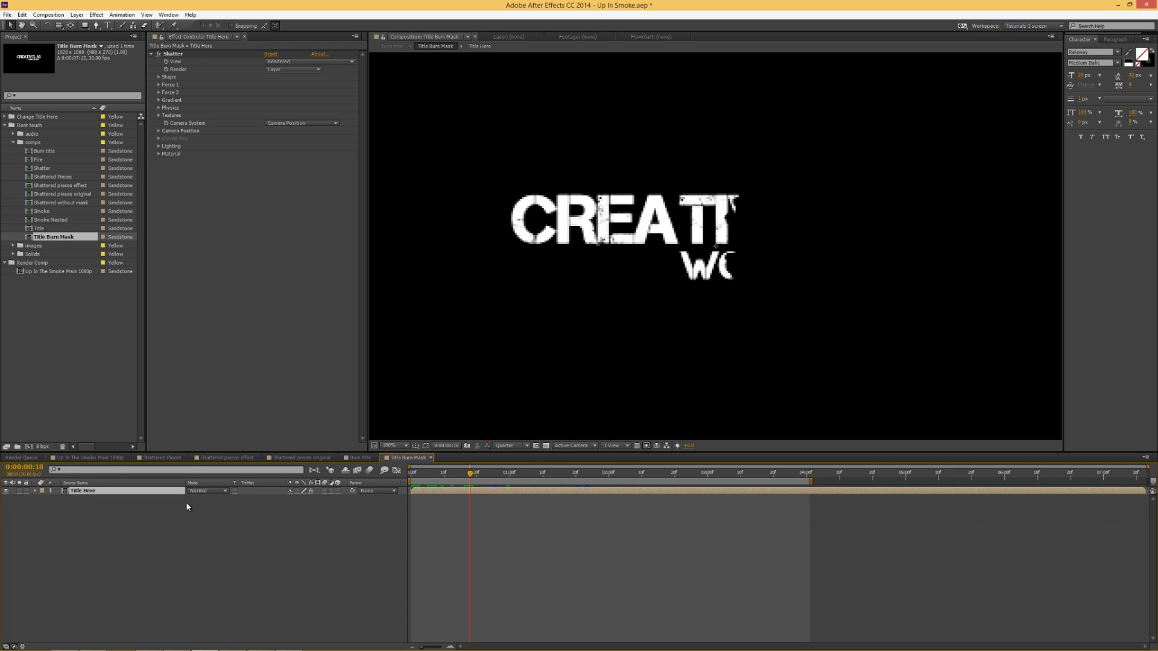
pyautogui.click(360, 457)
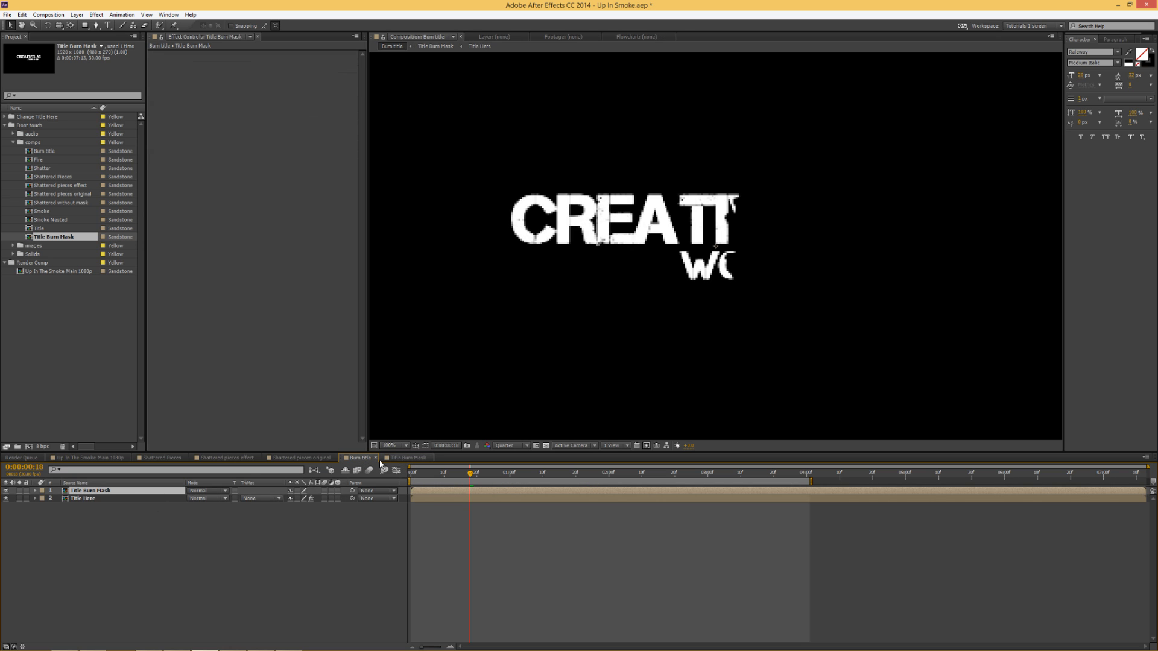
pyautogui.click(409, 458)
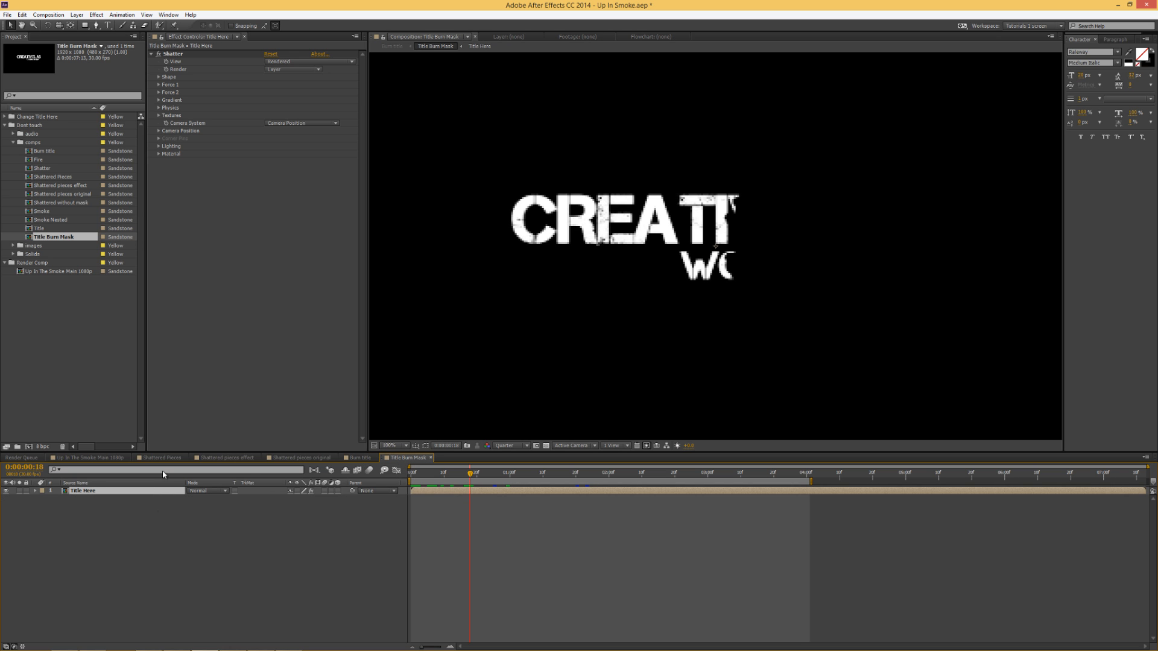
# In Burn title, set the Title Here layer's track matte to Alpha Inverted Matte using Title Burn Mask
pyautogui.click(360, 458)
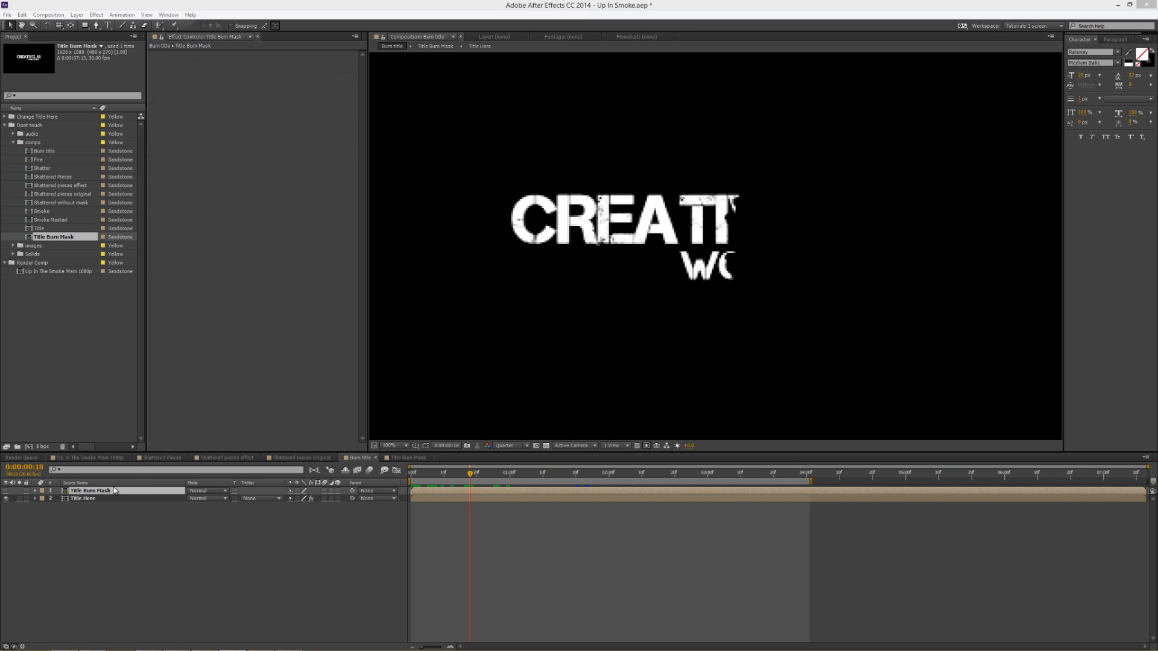
pyautogui.click(83, 498)
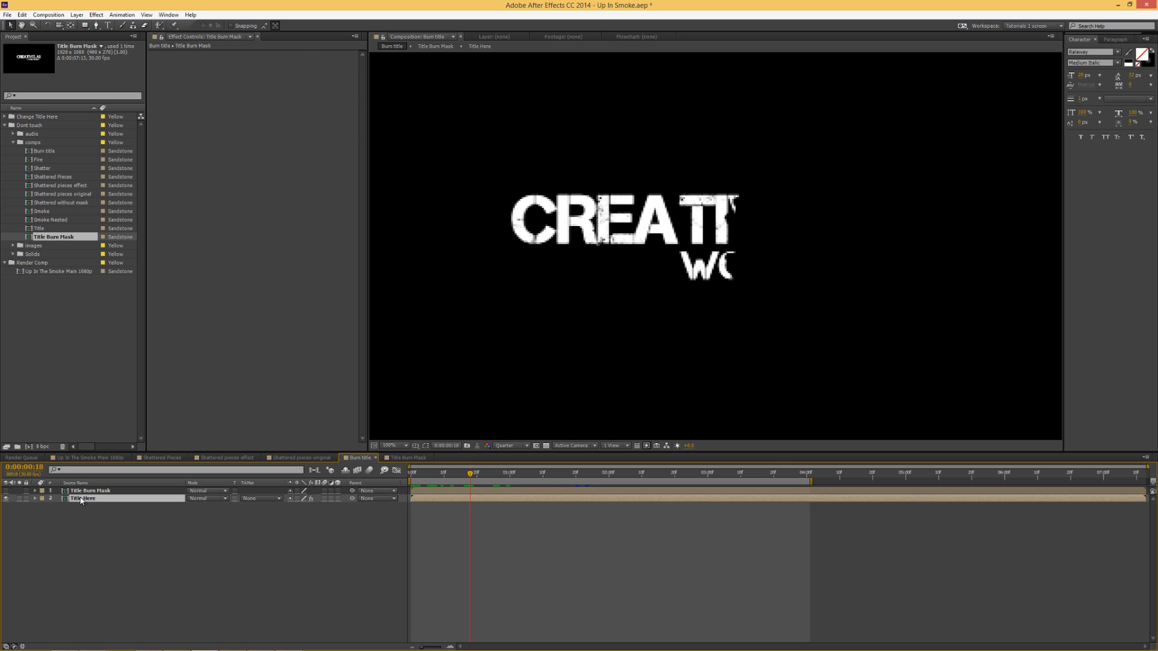
pyautogui.click(269, 499)
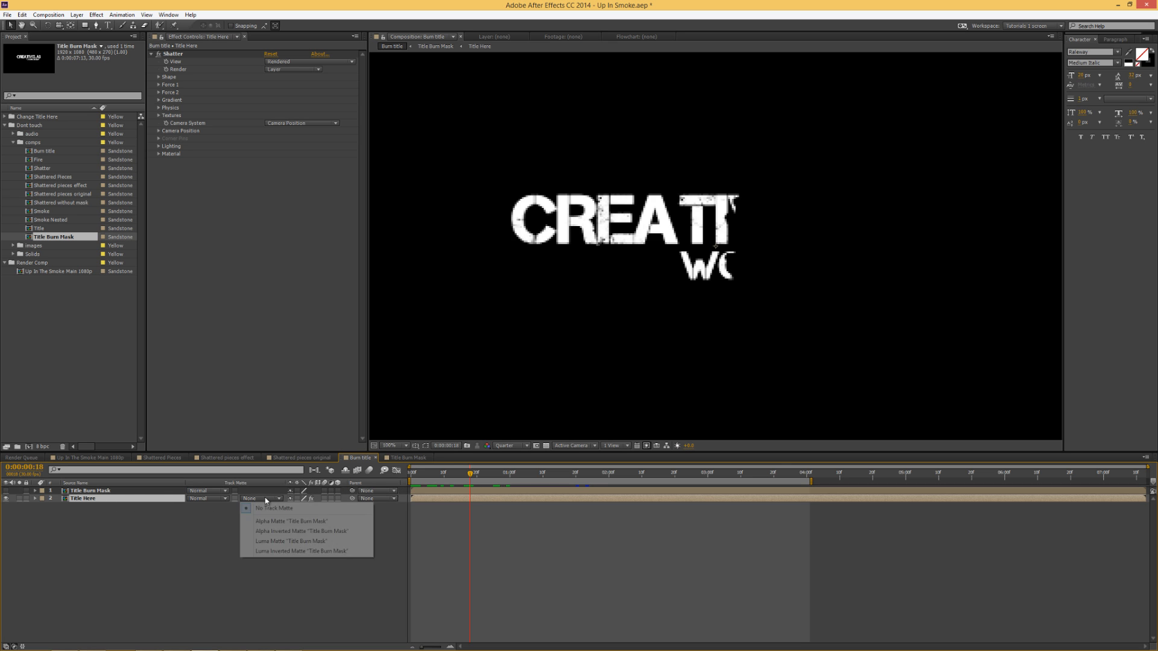
pyautogui.click(281, 531)
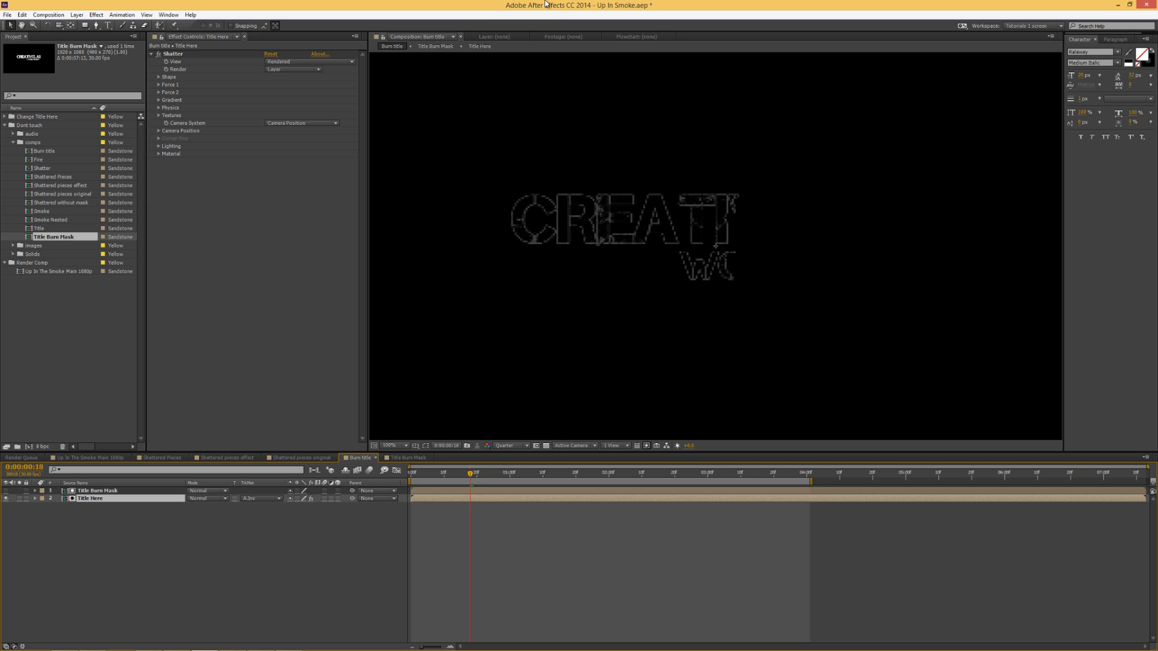
# Set the composition preview resolution to Full to check the edges of the matted title
pyautogui.click(90, 490)
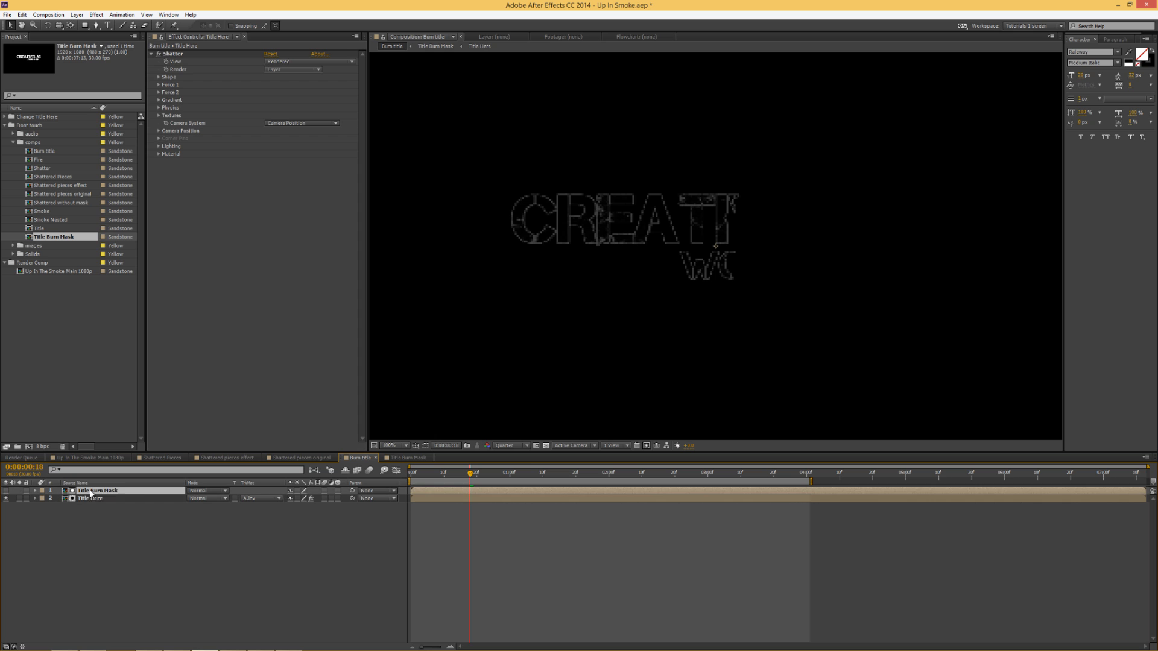
pyautogui.click(92, 499)
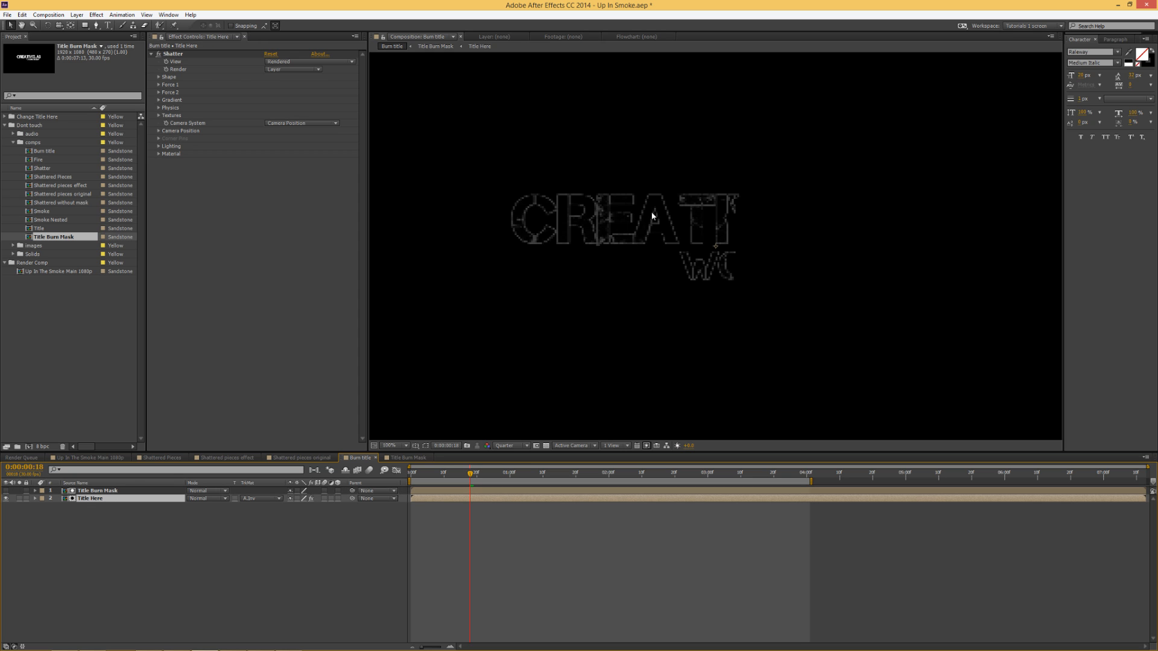
pyautogui.click(510, 445)
pyautogui.click(513, 469)
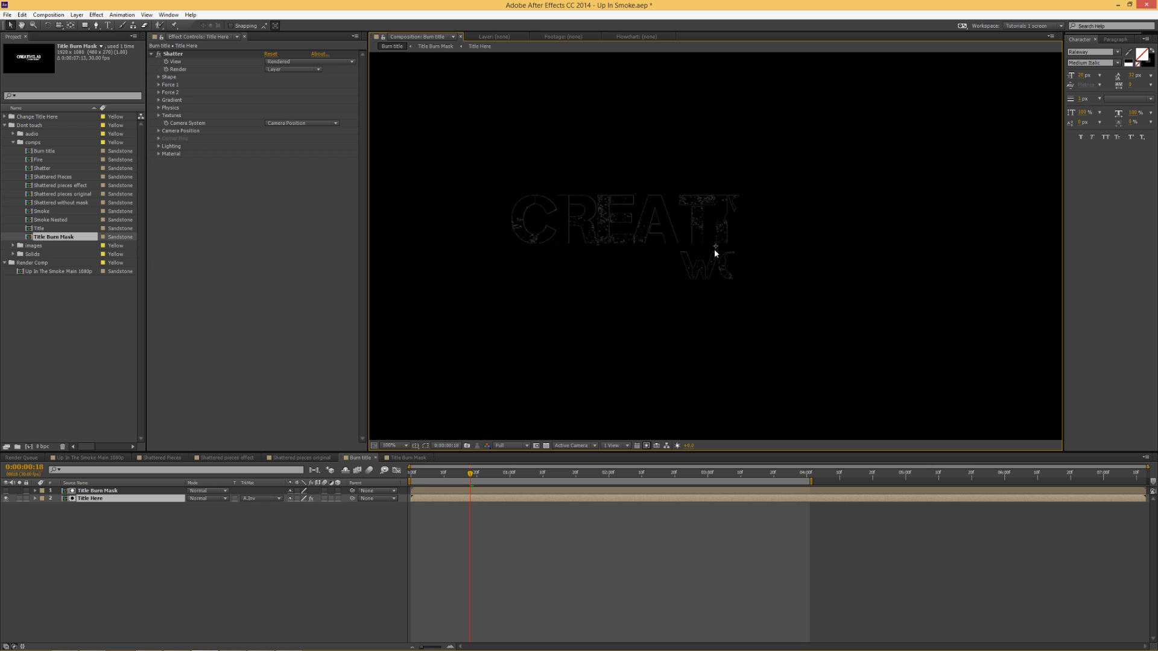
# Apply the Simple Choker effect to the Title Burn Mask layer and lower Choke Matte to a small negative value
pyautogui.click(107, 493)
pyautogui.rightClick(198, 101)
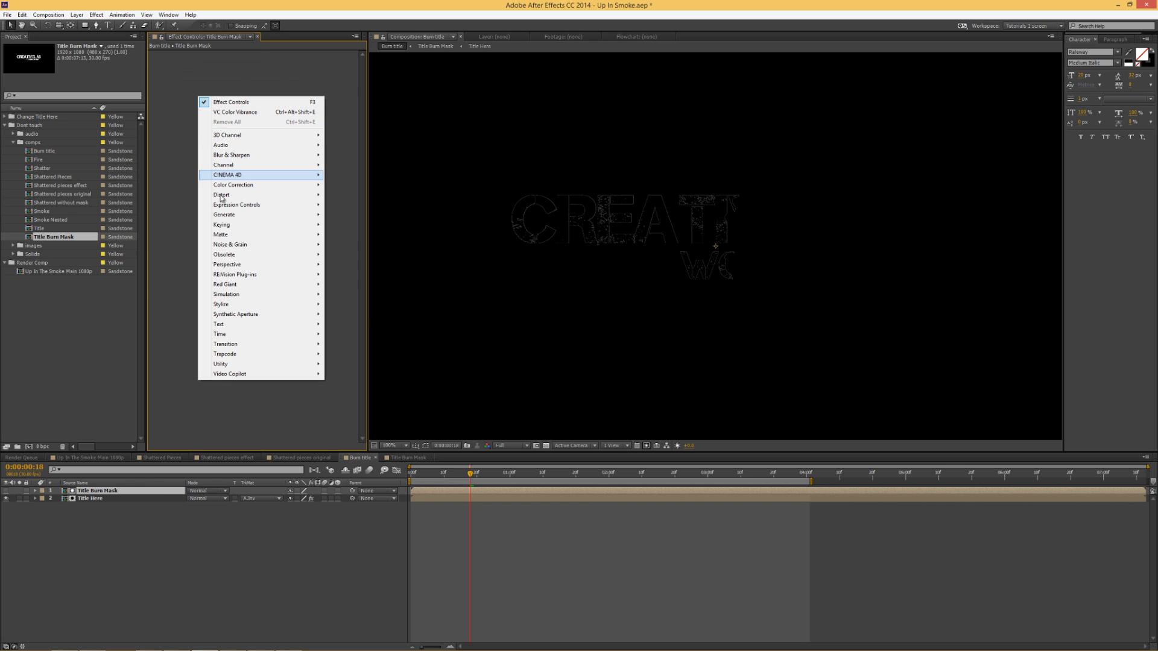
pyautogui.moveTo(223, 217)
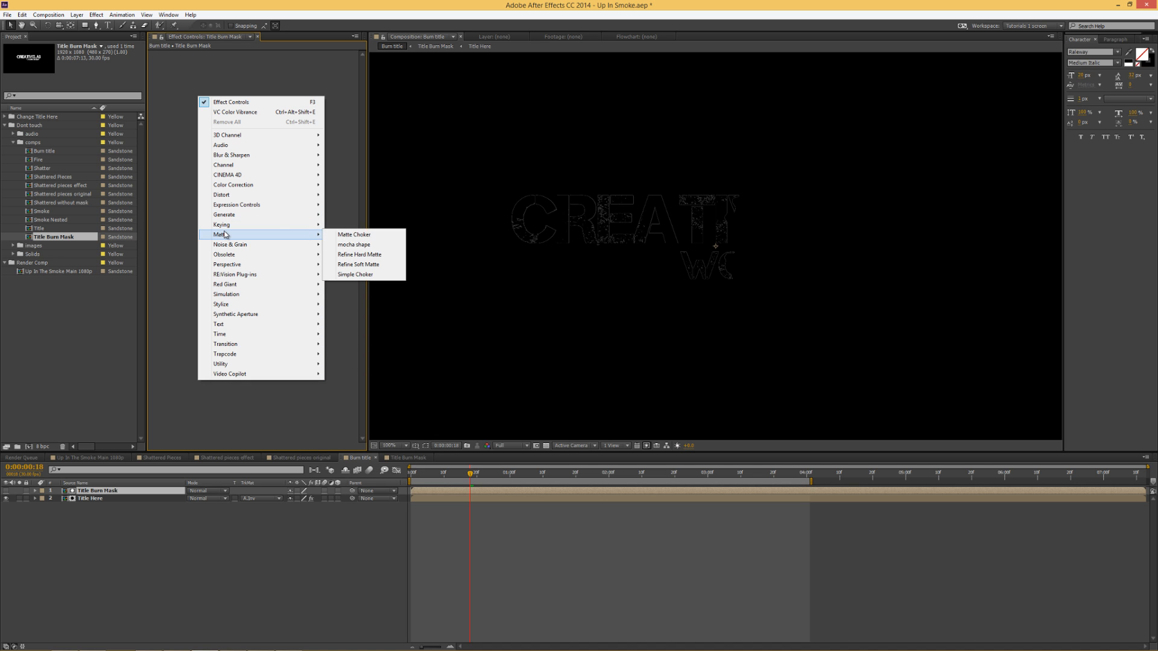
pyautogui.click(355, 274)
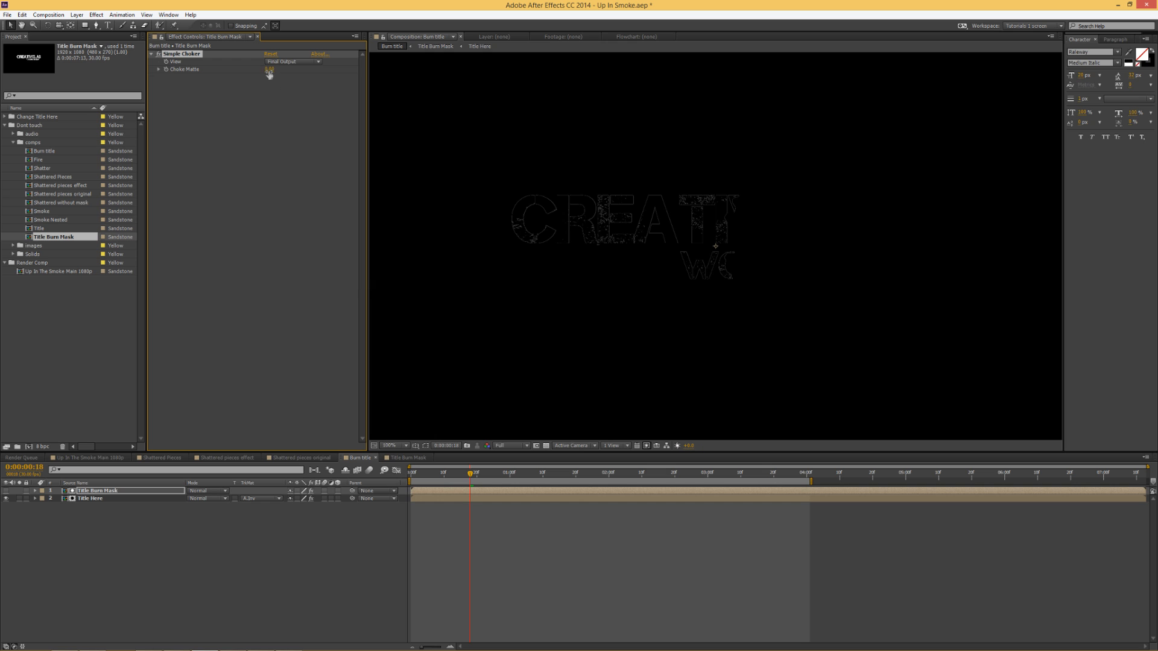
pyautogui.moveTo(265, 69)
pyautogui.mouseDown()
pyautogui.moveTo(259, 80)
pyautogui.moveTo(257, 69)
pyautogui.mouseUp()
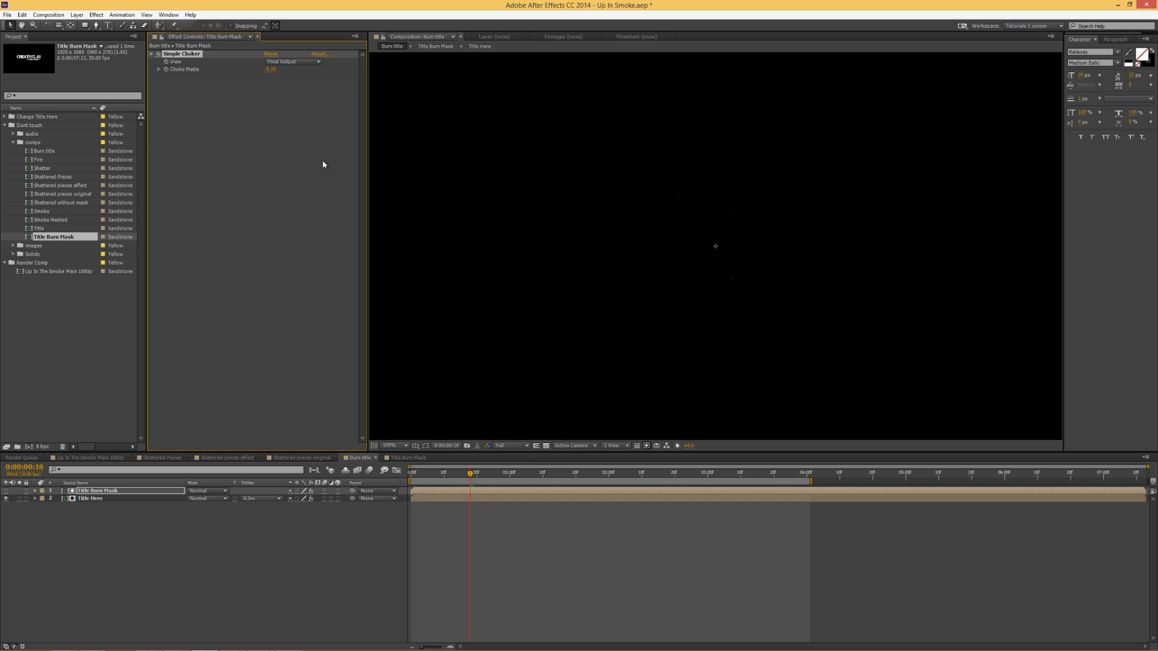
# Shift the Title Burn Mask layer about 6 frames earlier in the timeline and select the Title Here layer
pyautogui.click(465, 492)
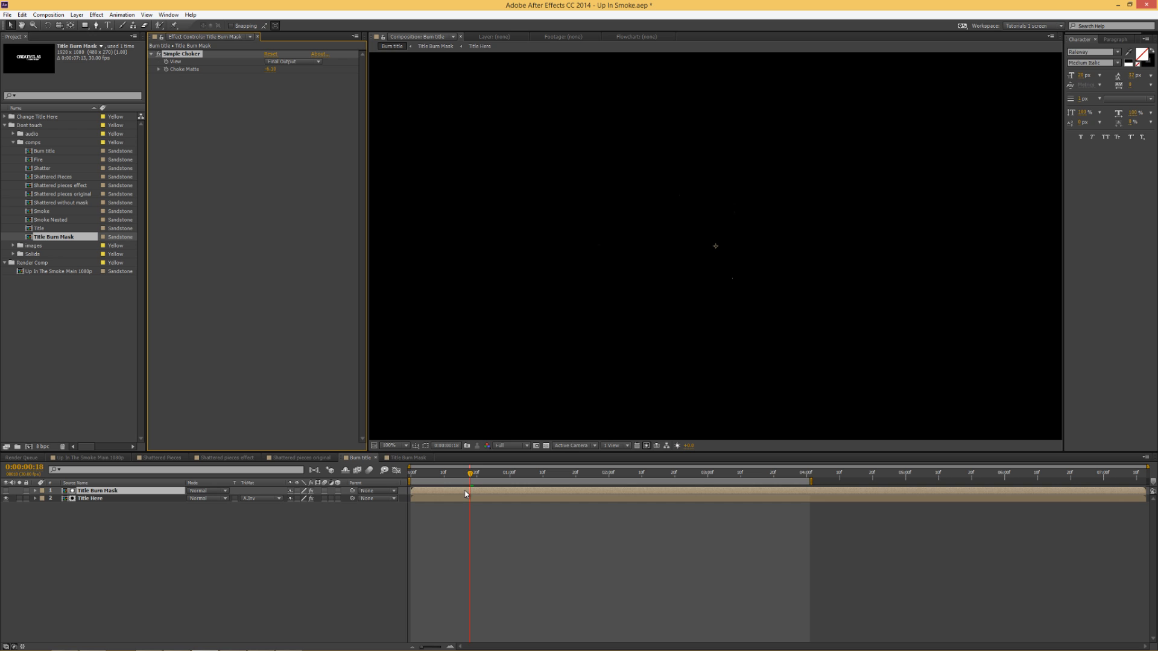
pyautogui.moveTo(465, 493); pyautogui.dragTo(446, 490)
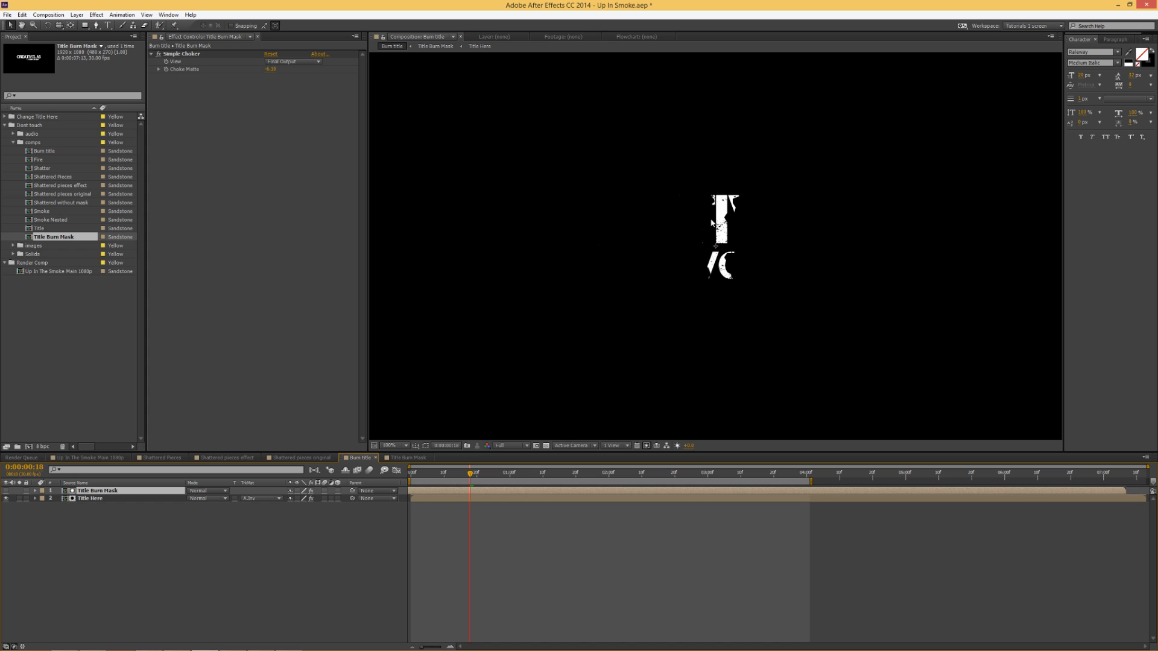
pyautogui.click(267, 498)
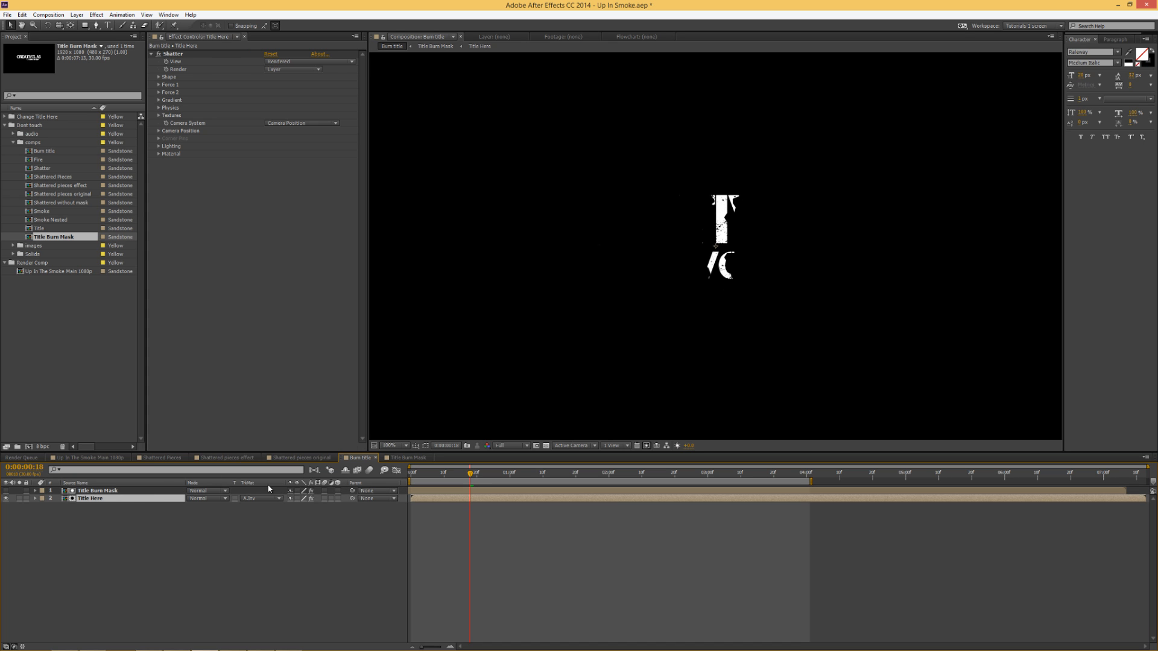
# Check the matted edge further along in Burn title, and add that composition above the Title layer in Up In The Smoke Main 1080p
pyautogui.moveTo(469, 473); pyautogui.dragTo(539, 472)
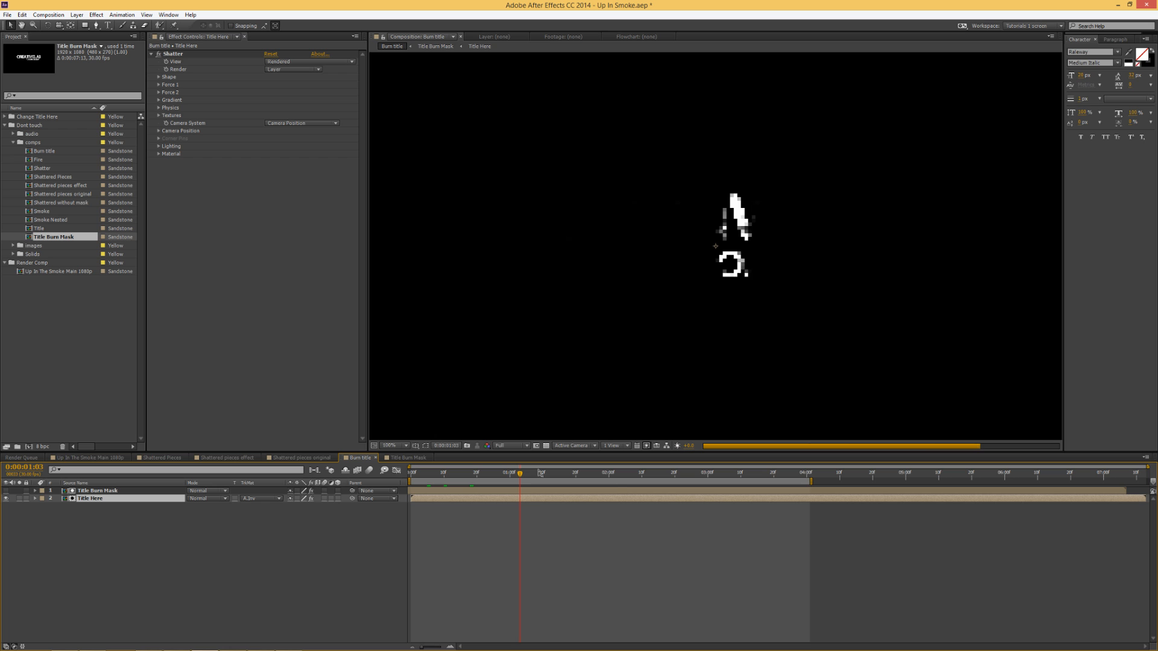
pyautogui.click(86, 517)
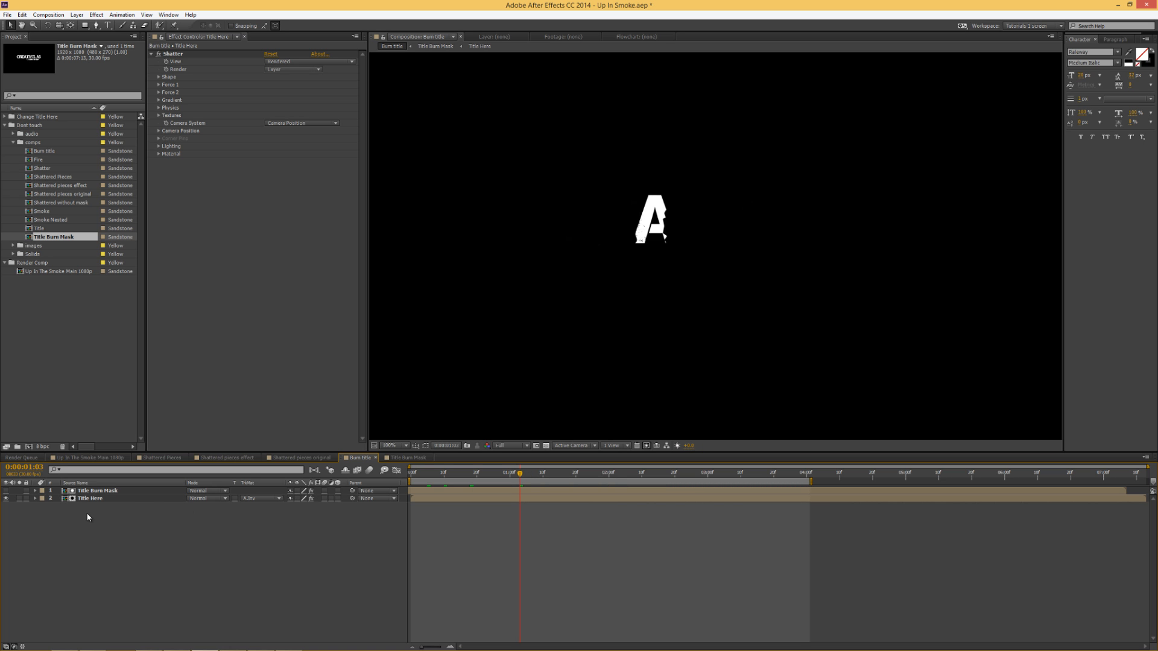
pyautogui.click(79, 461)
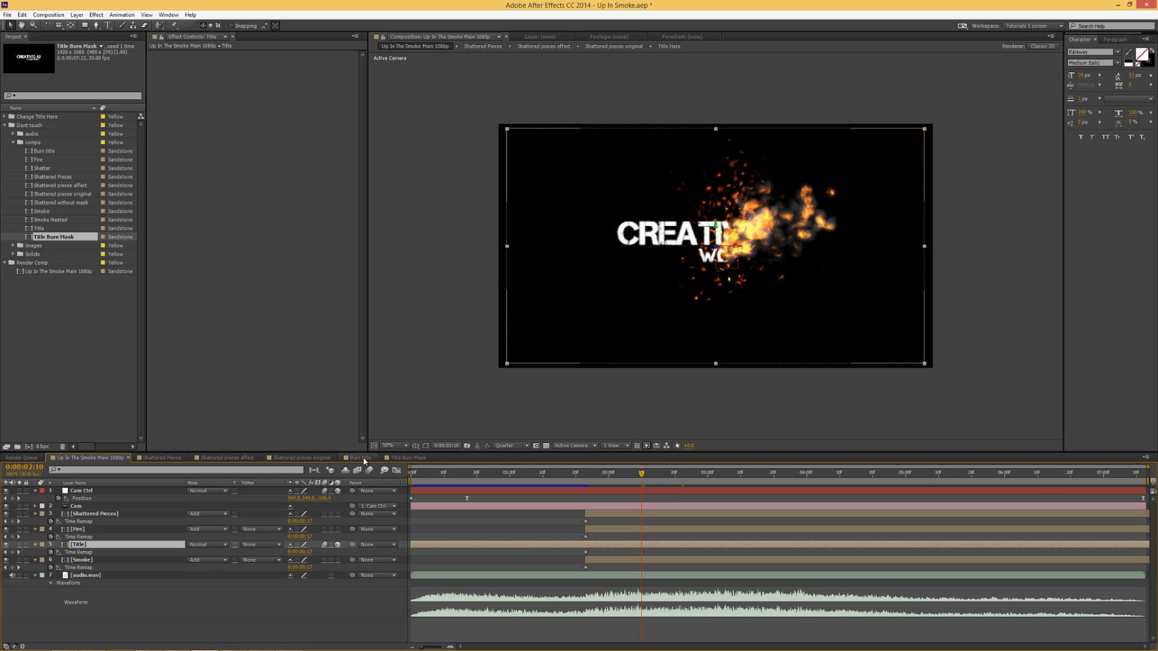
pyautogui.moveTo(43, 152)
pyautogui.mouseDown()
pyautogui.moveTo(103, 383)
pyautogui.moveTo(97, 546)
pyautogui.moveTo(108, 544)
pyautogui.mouseUp()
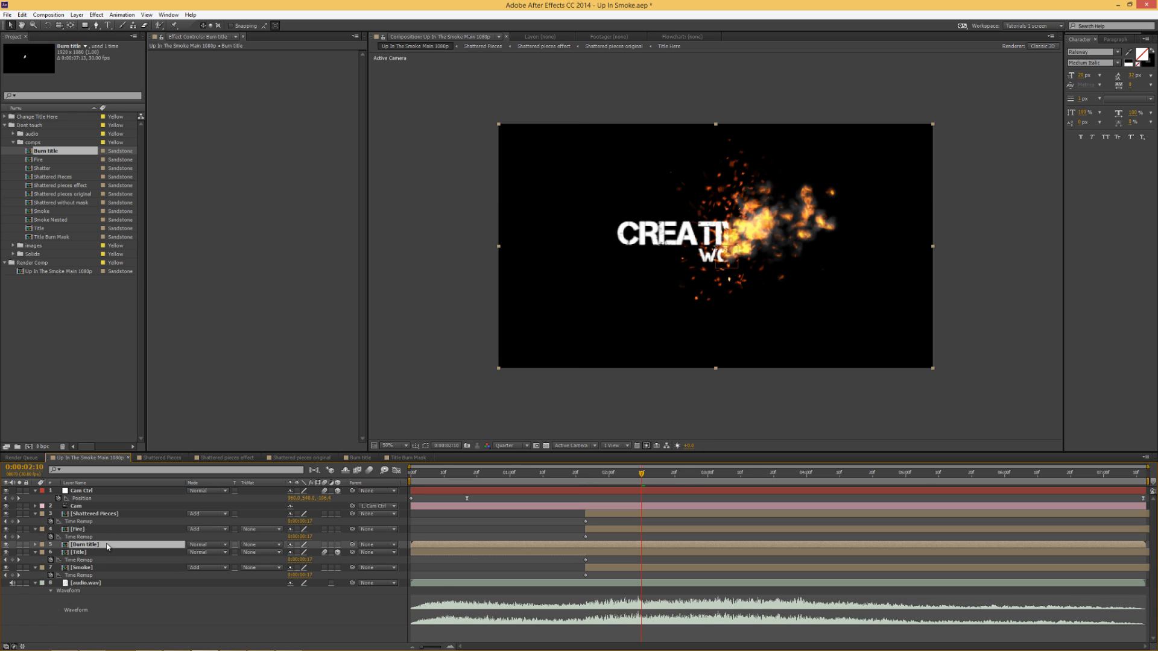
# Enable time remapping on the Burn title layer and move it to start together with the Fire and Smoke layers
pyautogui.rightClick(423, 546)
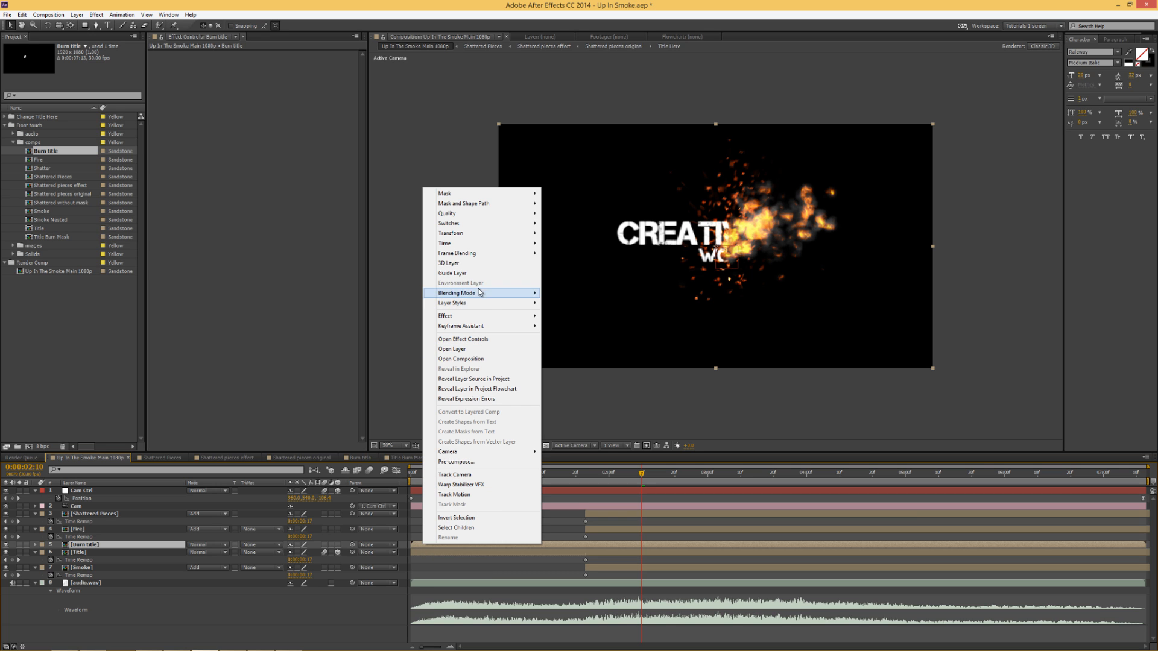
pyautogui.moveTo(474, 243)
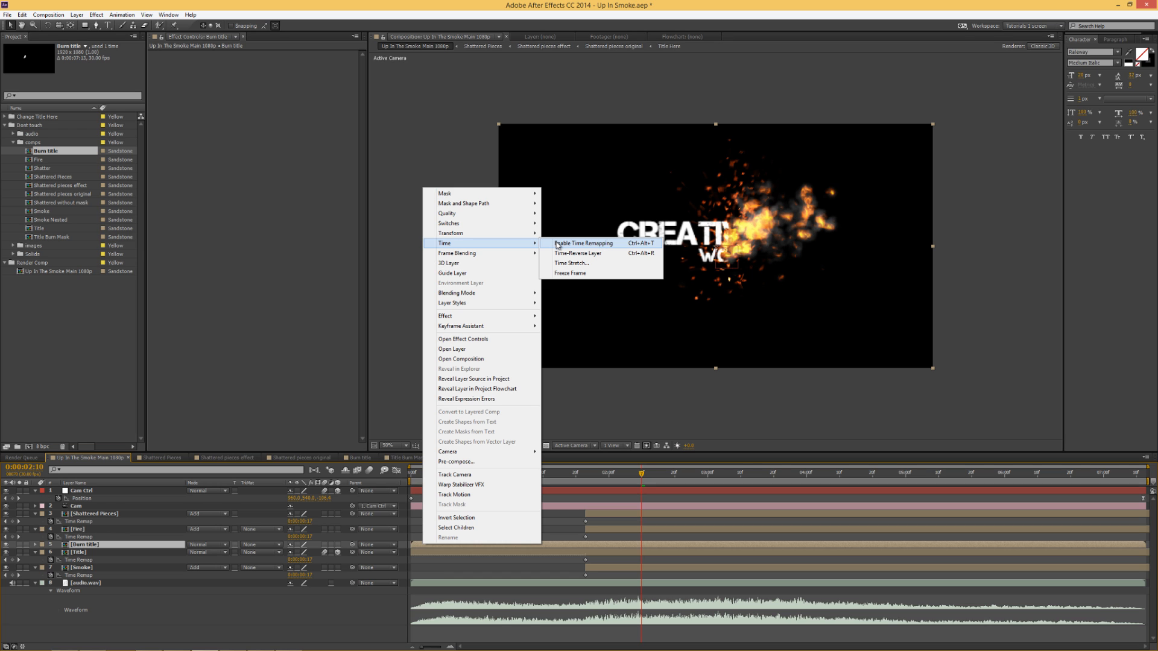
pyautogui.click(558, 243)
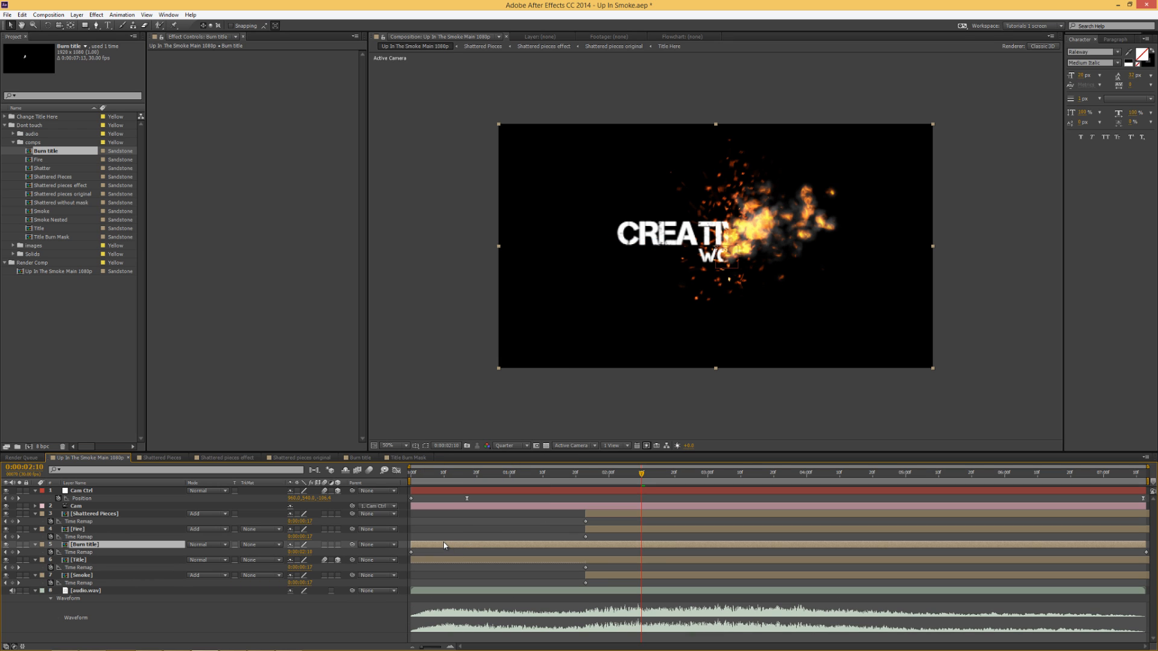
pyautogui.moveTo(447, 546); pyautogui.dragTo(619, 551)
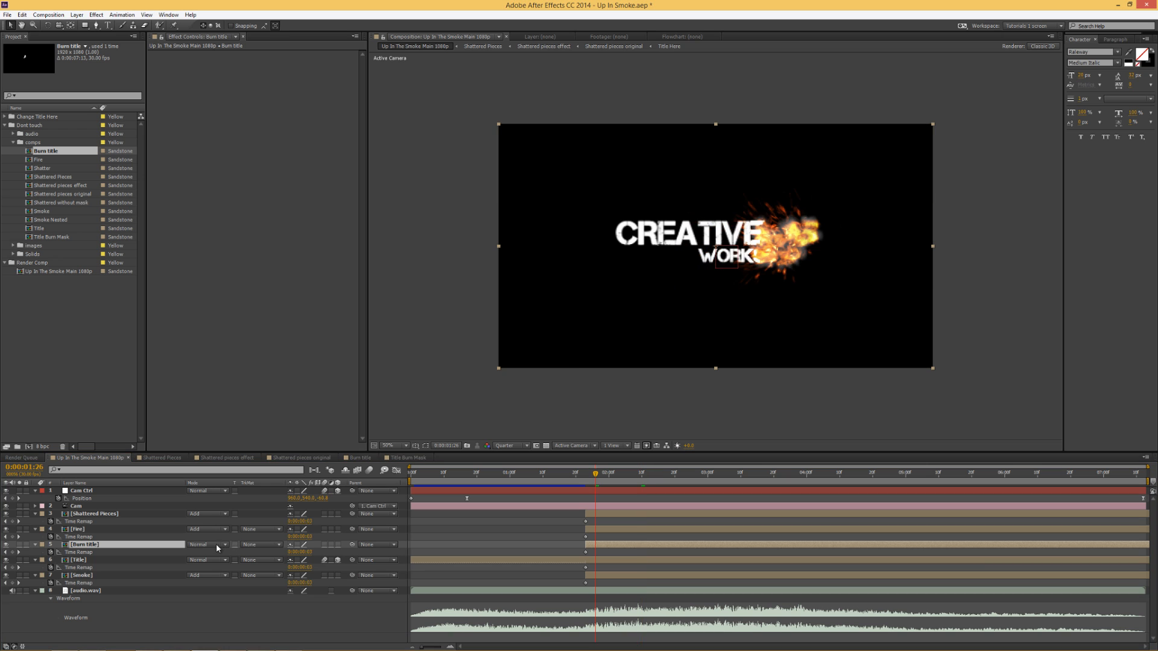
# Set the Burn title layer's blending mode to Add and apply a Fill effect with an orange color
pyautogui.click(219, 545)
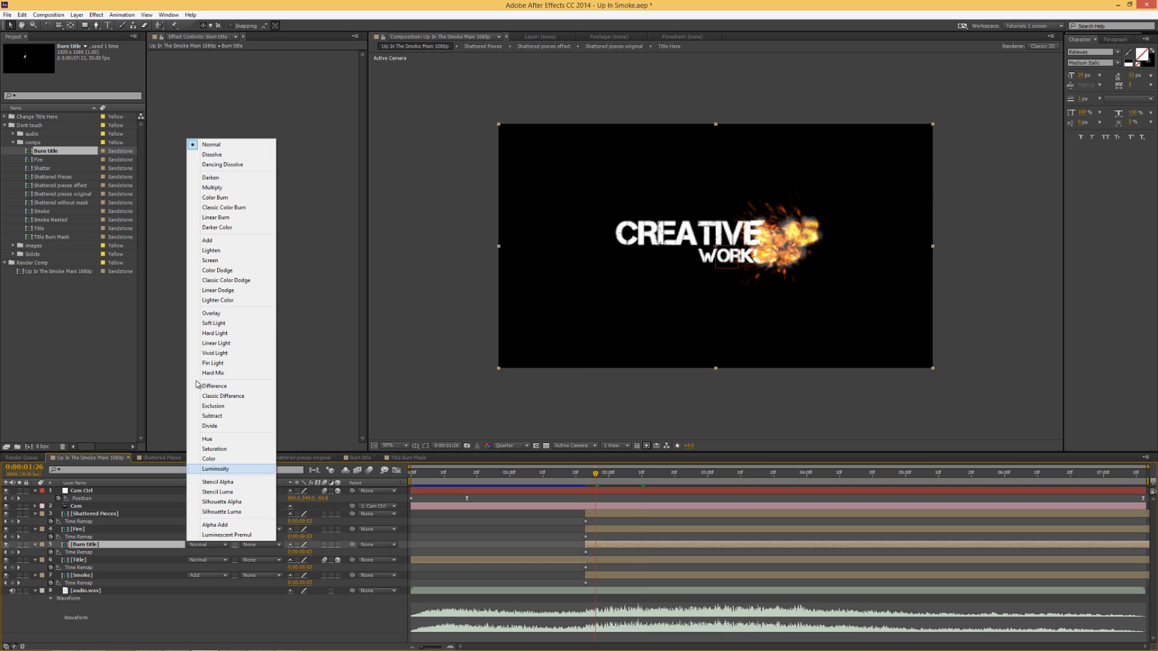
pyautogui.click(212, 240)
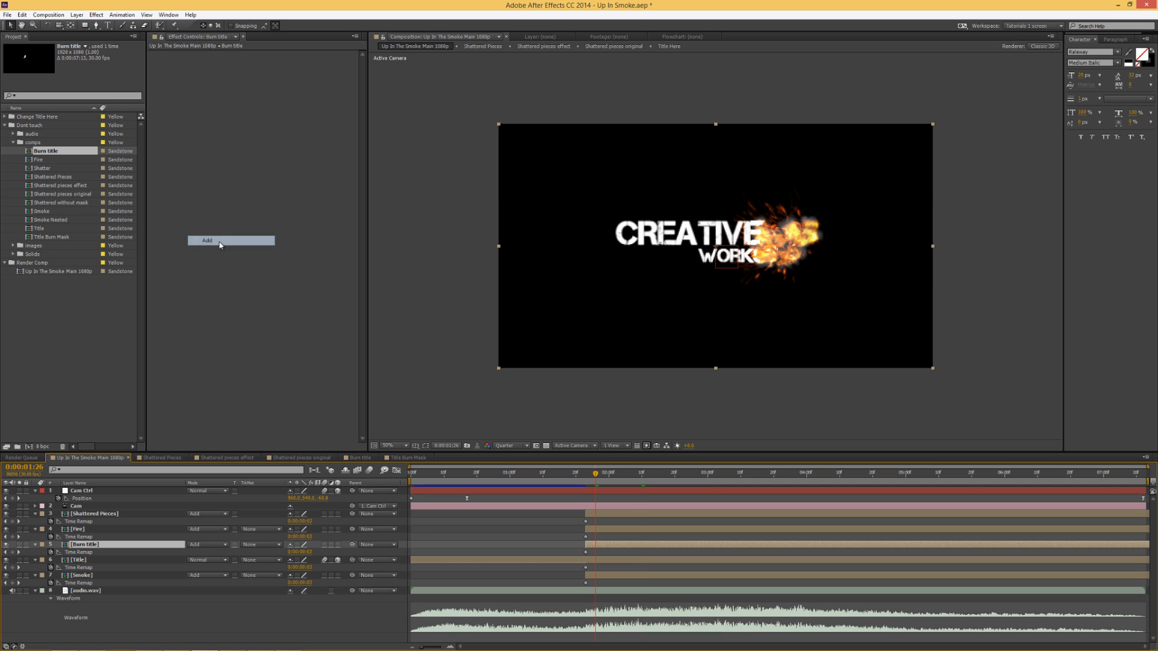
pyautogui.rightClick(251, 99)
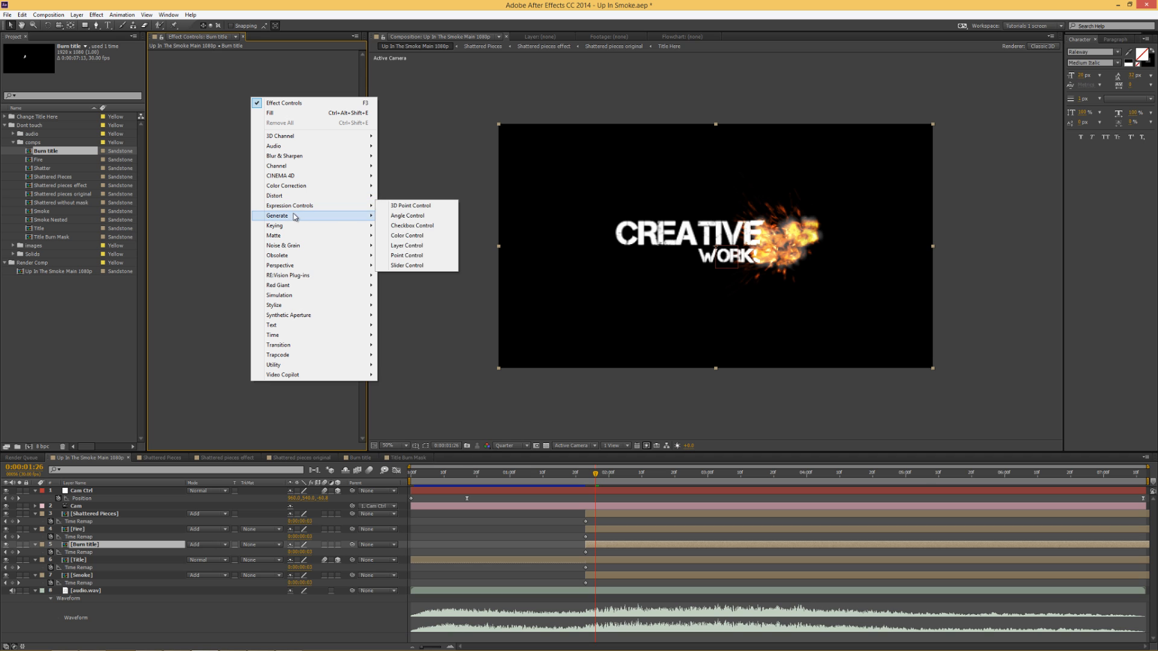
pyautogui.moveTo(295, 217)
pyautogui.click(393, 364)
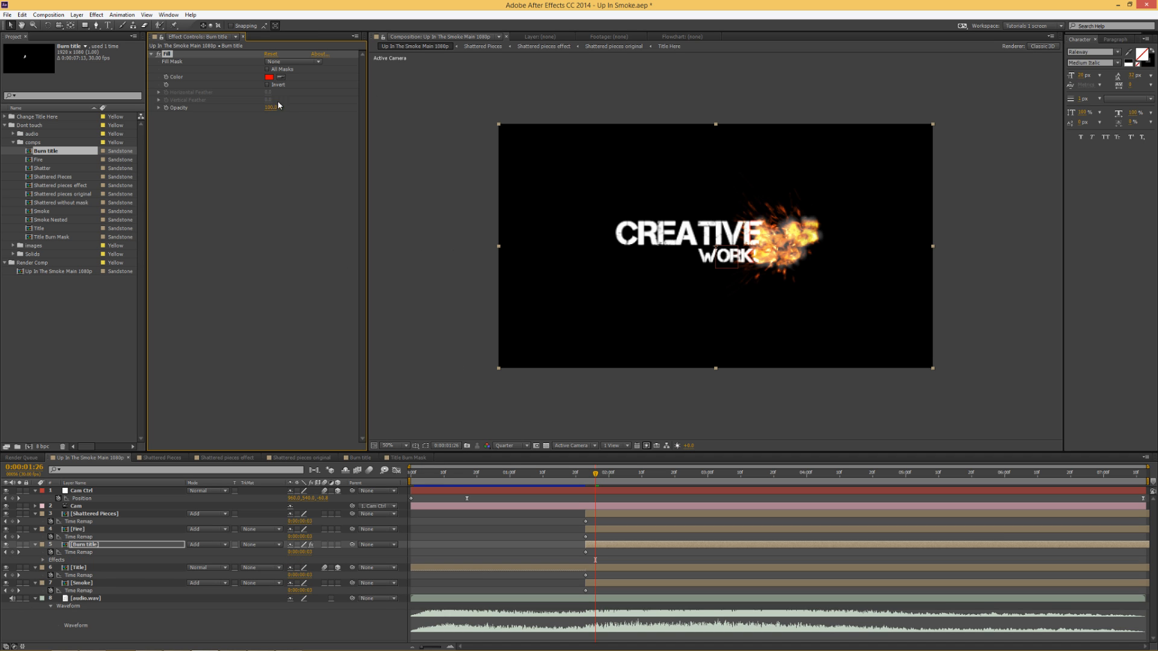
pyautogui.click(269, 78)
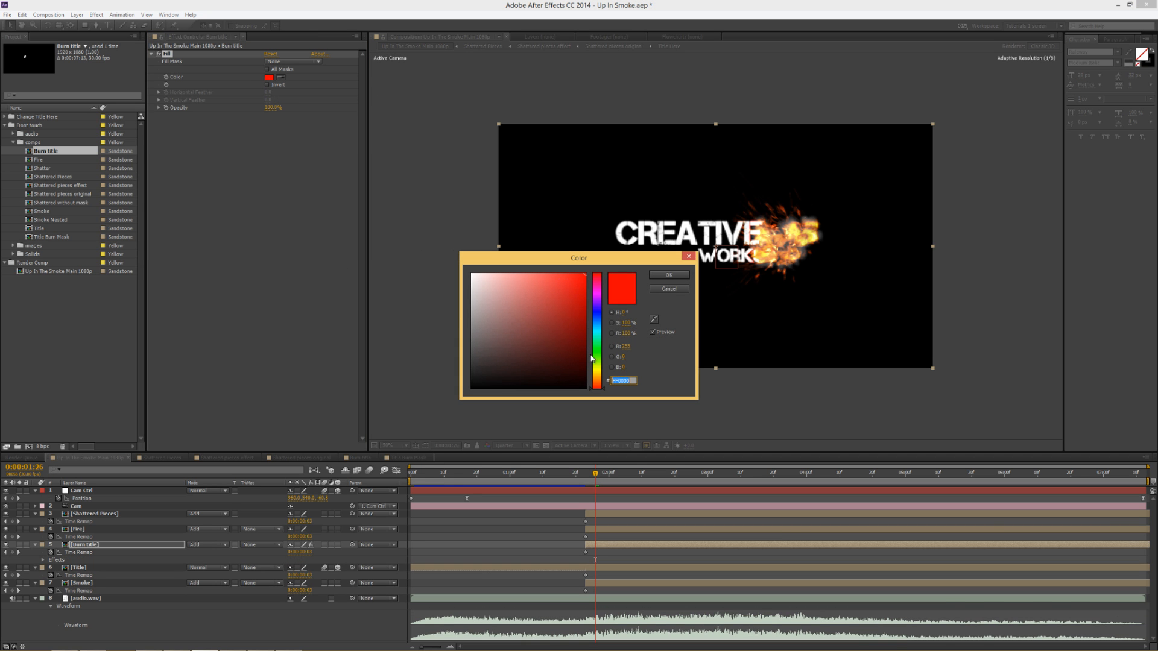
pyautogui.click(595, 379)
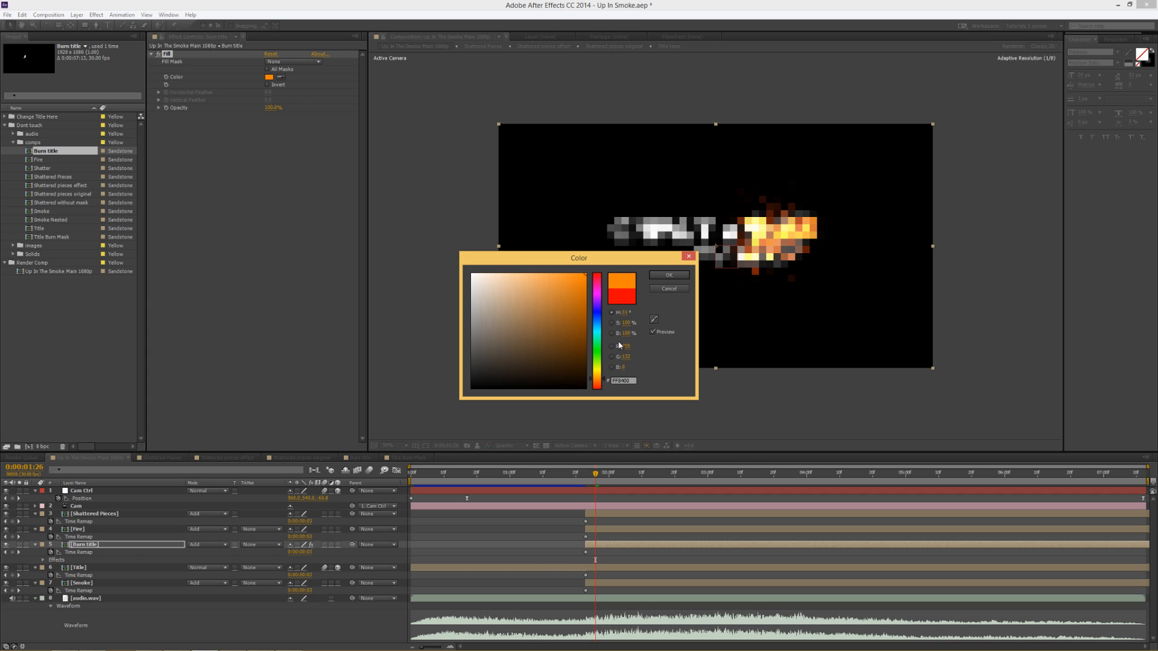
pyautogui.click(669, 275)
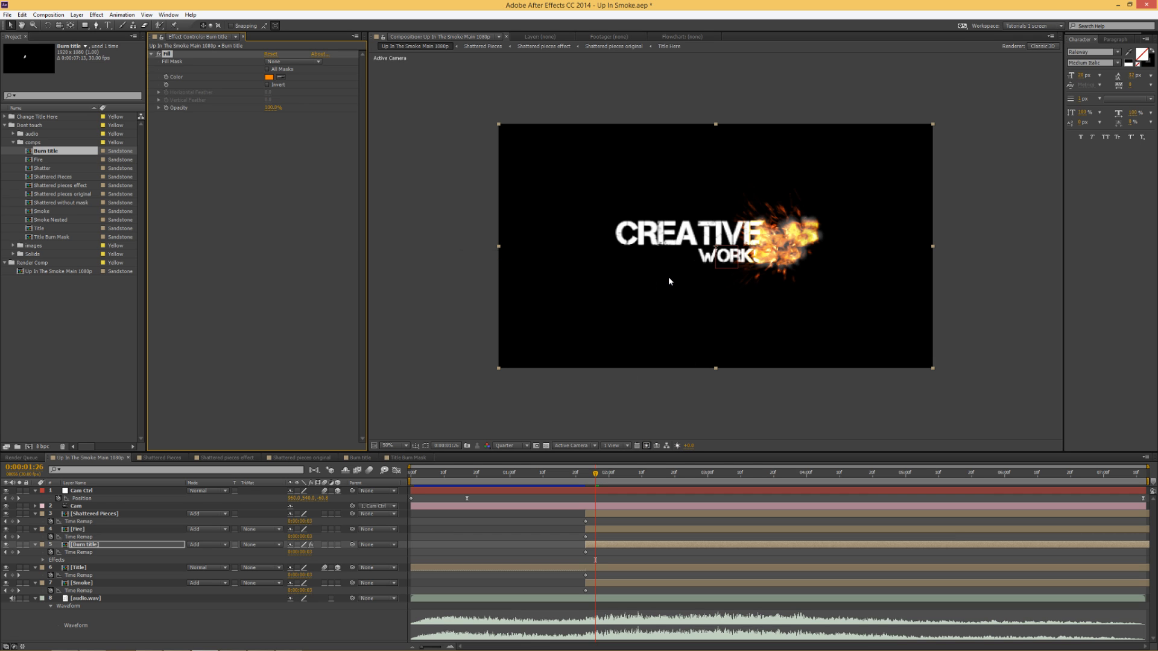
# Solo the Burn title and Title layers to judge the burning edge without the fire and smoke
pyautogui.click(19, 545)
pyautogui.click(19, 567)
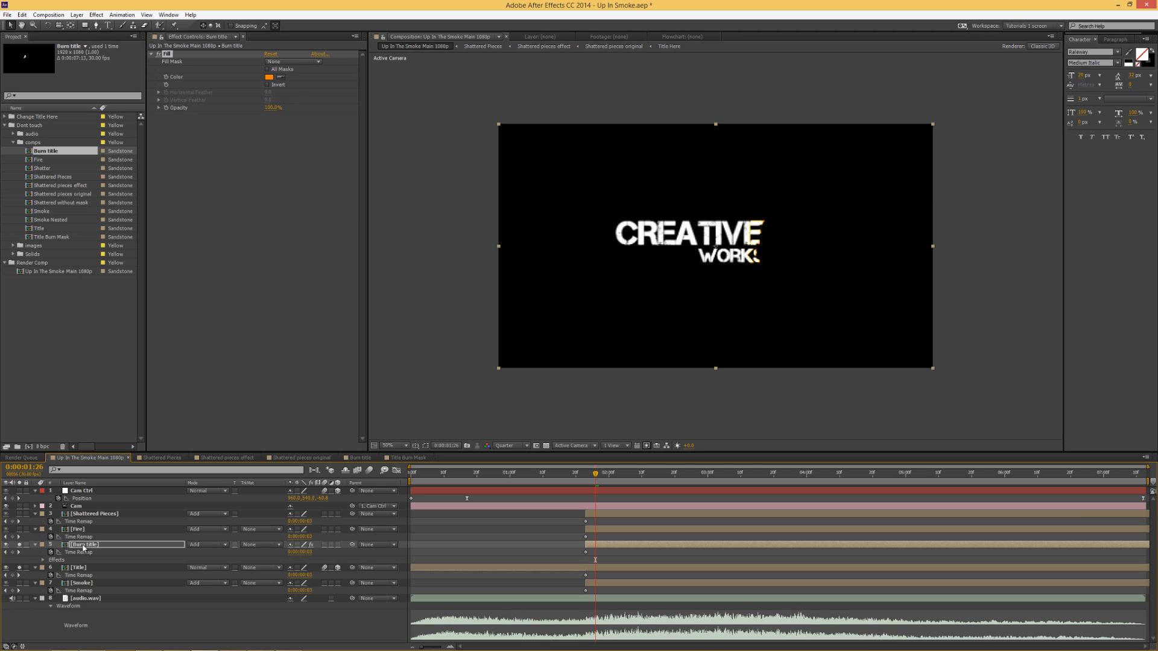
pyautogui.click(82, 546)
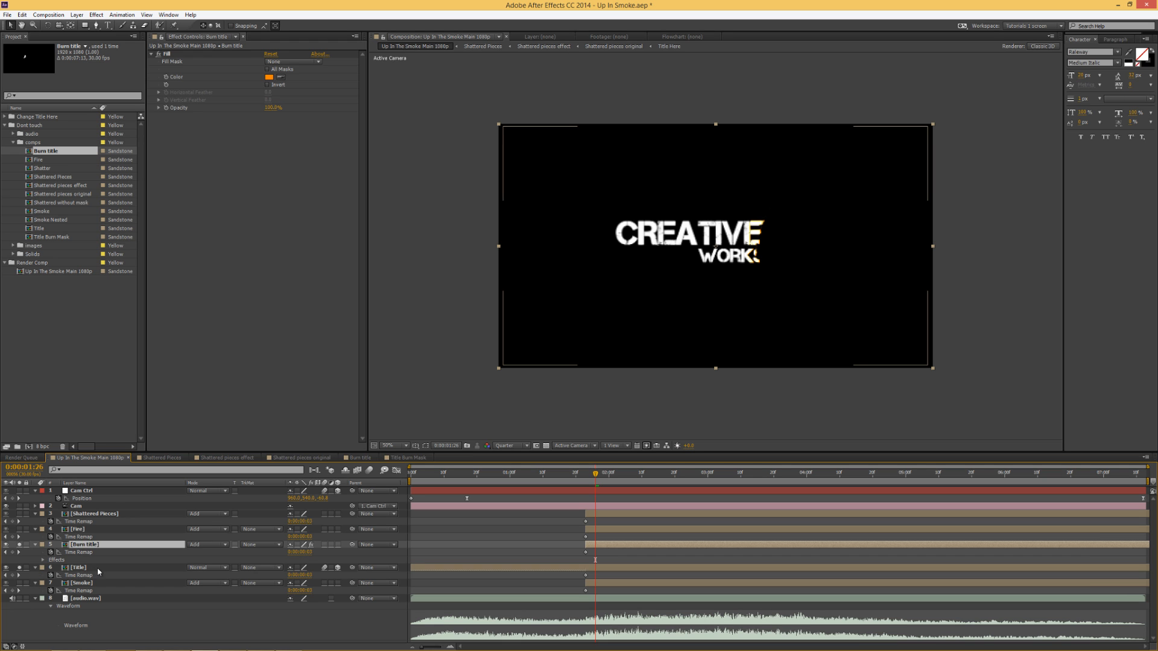
# Apply a Fill effect to the Title layer and set its color to a bluish grey
pyautogui.click(80, 567)
pyautogui.rightClick(252, 68)
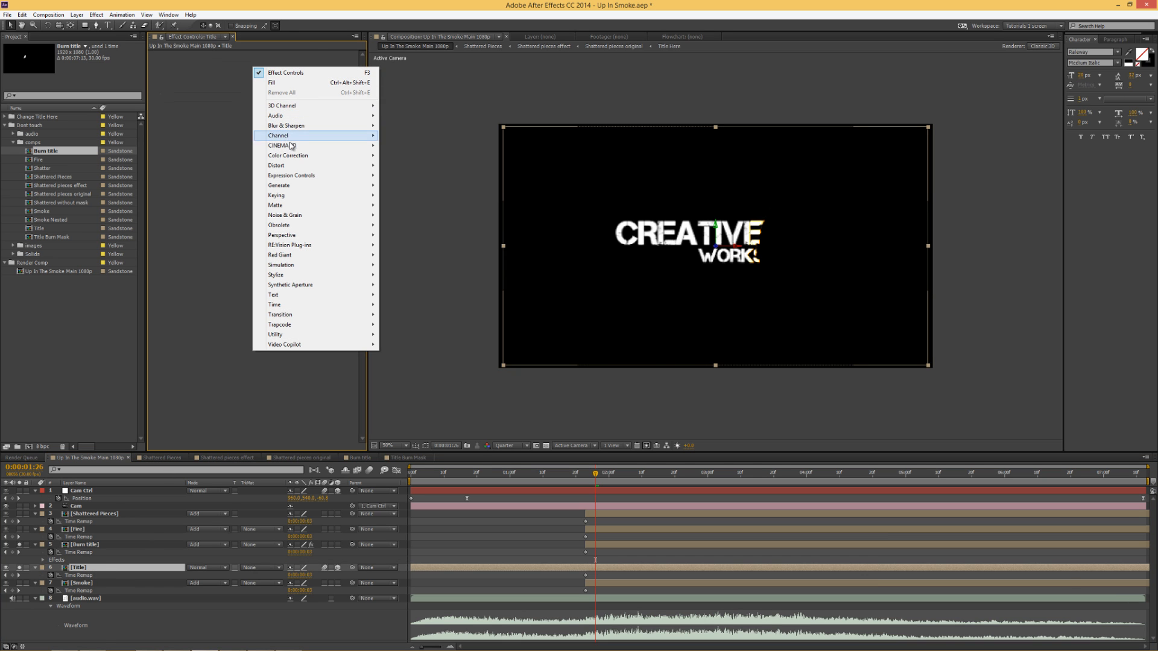
pyautogui.moveTo(288, 156)
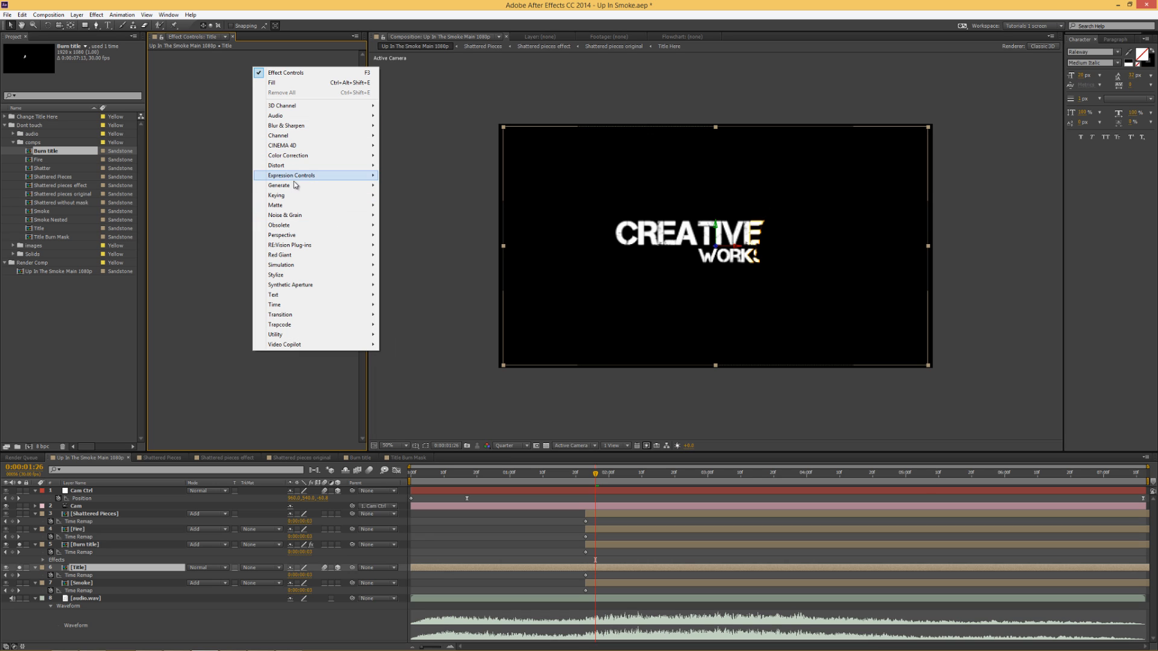
pyautogui.moveTo(295, 188)
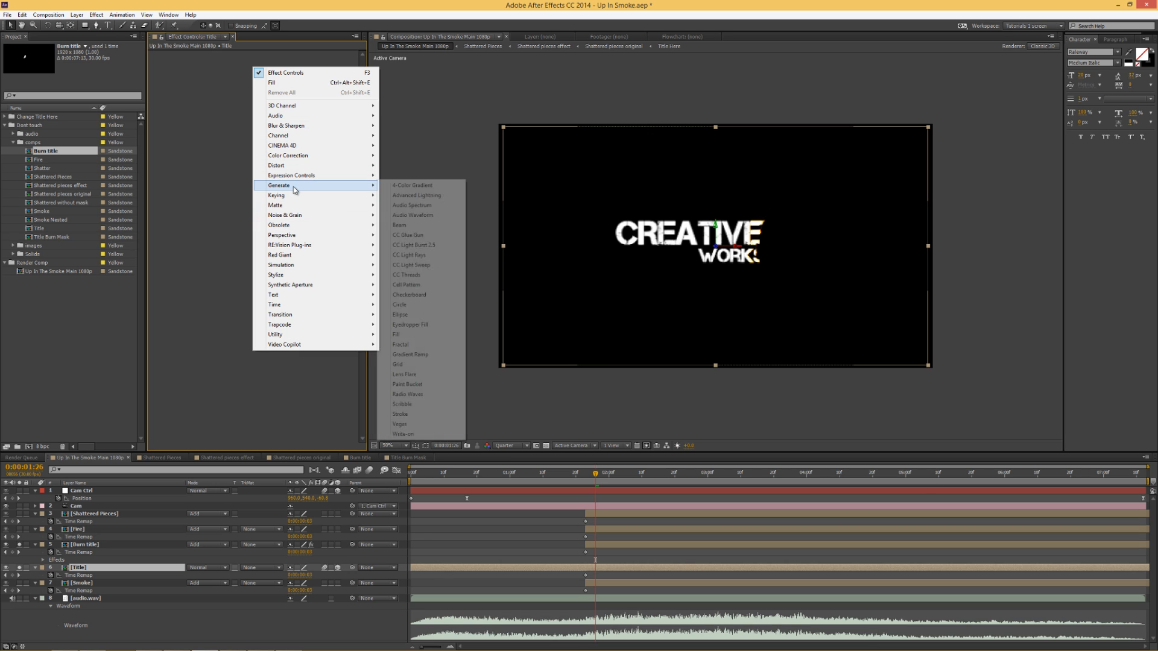
pyautogui.click(398, 335)
pyautogui.click(268, 77)
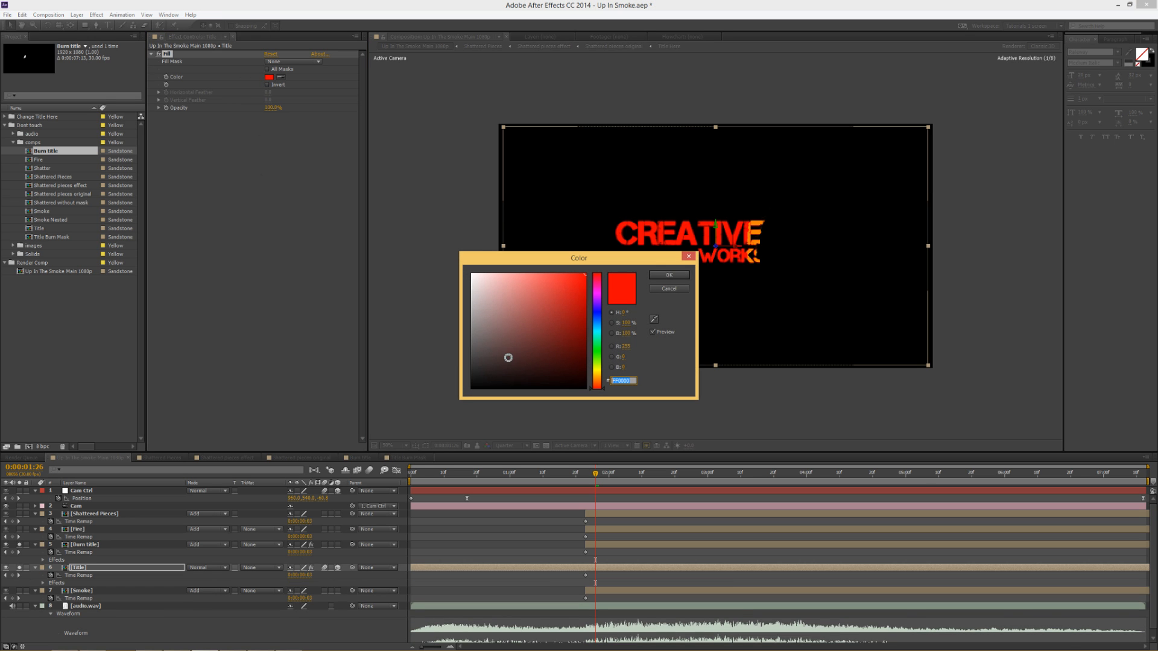
pyautogui.click(472, 320)
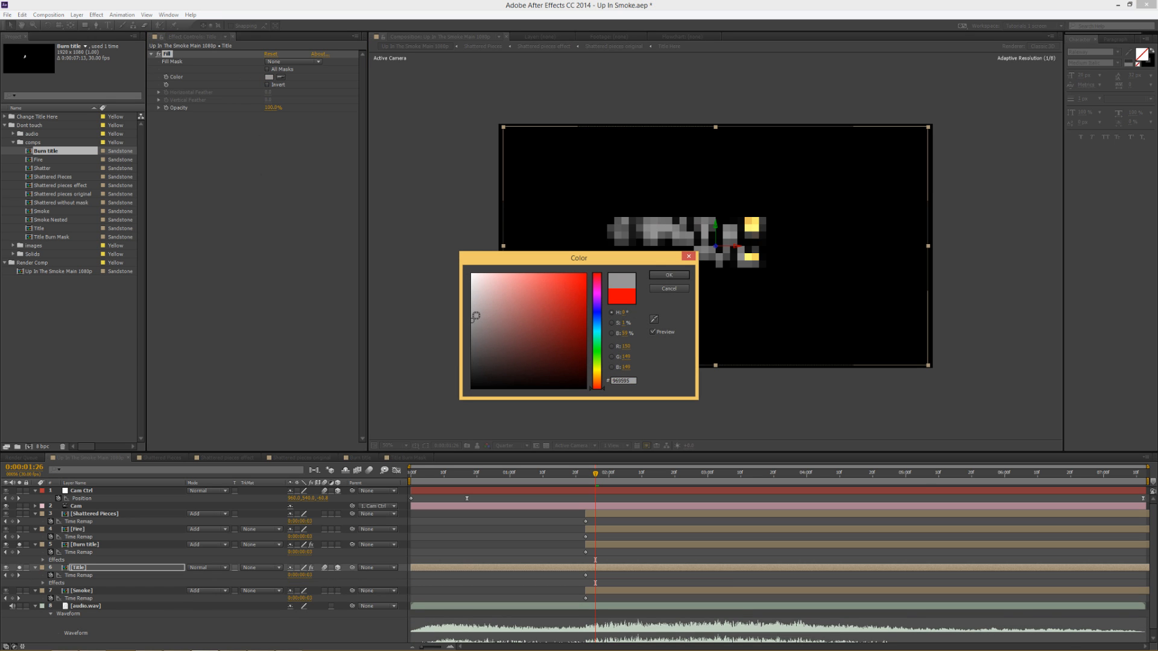
pyautogui.click(597, 322)
pyautogui.click(669, 275)
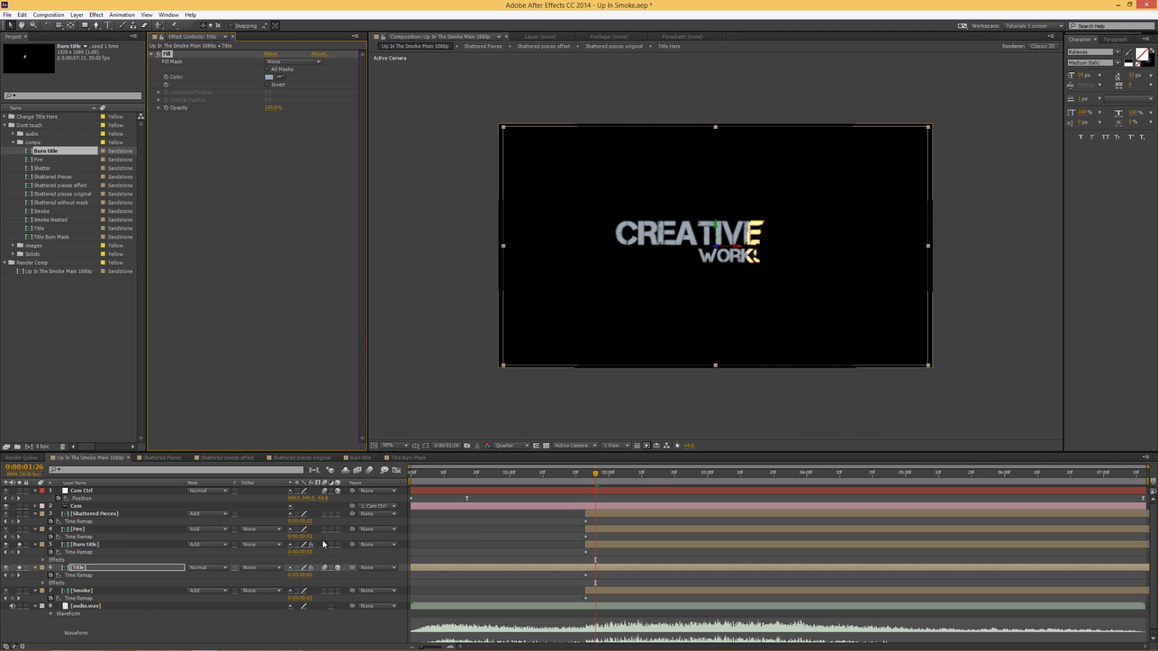
# Apply Fast Blur to the Burn title layer with Repeat Edge Pixels enabled and raise its Blurriness slightly
pyautogui.rightClick(223, 151)
pyautogui.moveTo(258, 210)
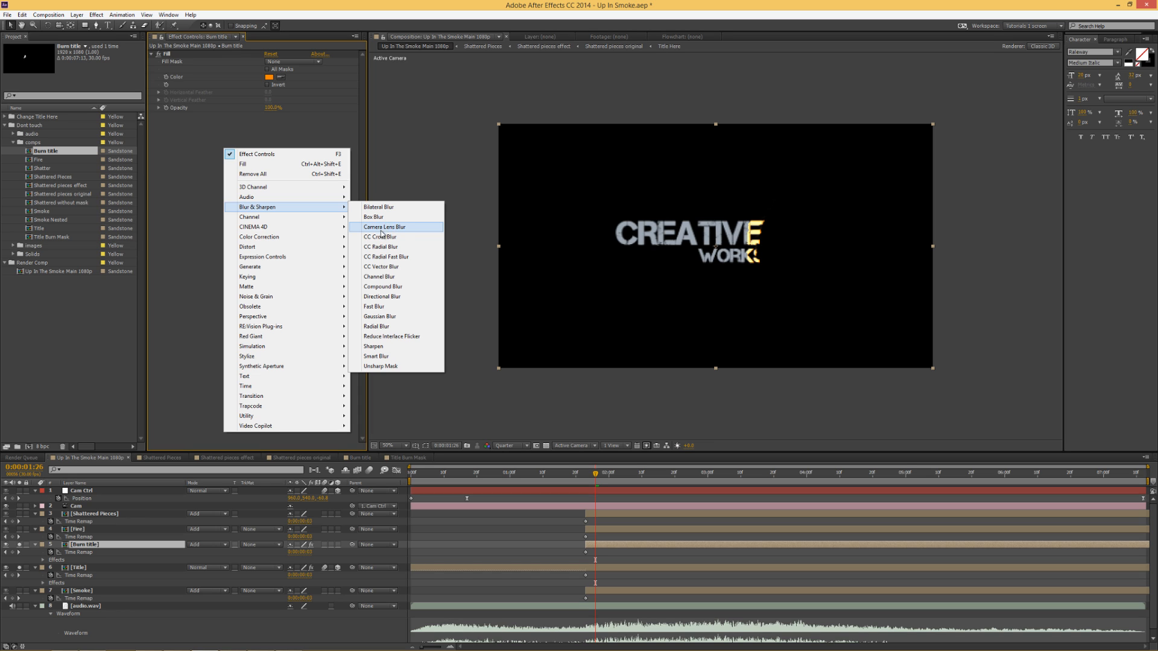
pyautogui.click(382, 313)
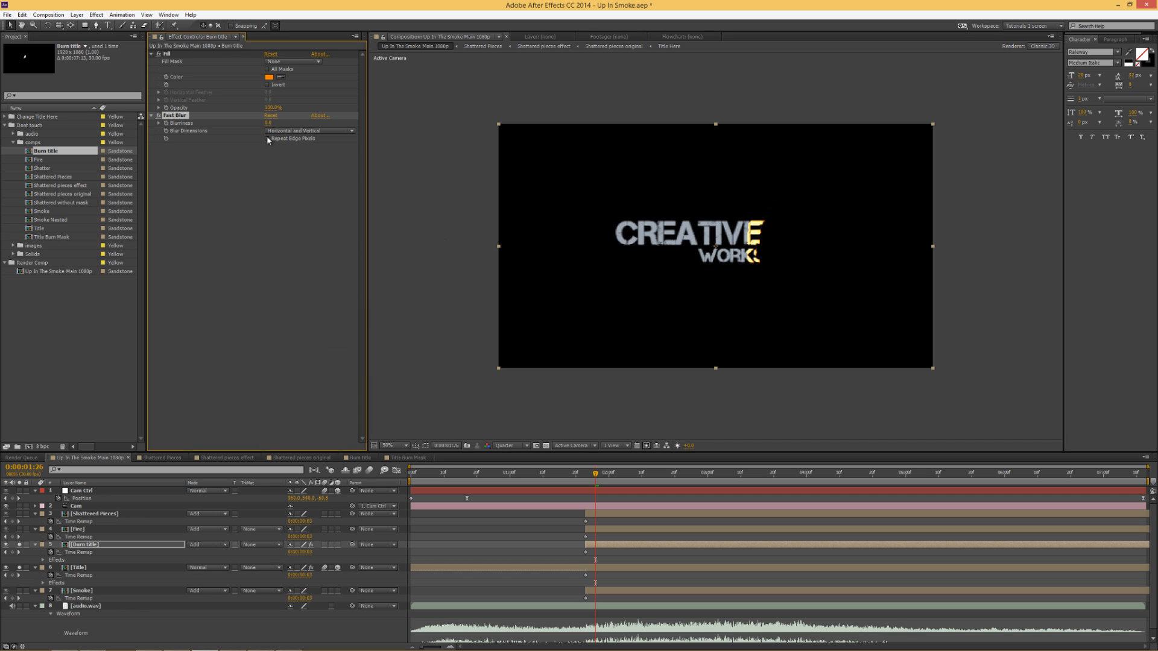
pyautogui.moveTo(273, 122); pyautogui.dragTo(275, 123)
# Start the work area at 0:00:01:22 and run a RAM preview of the burning title
pyautogui.click(583, 476)
pyautogui.press('b')
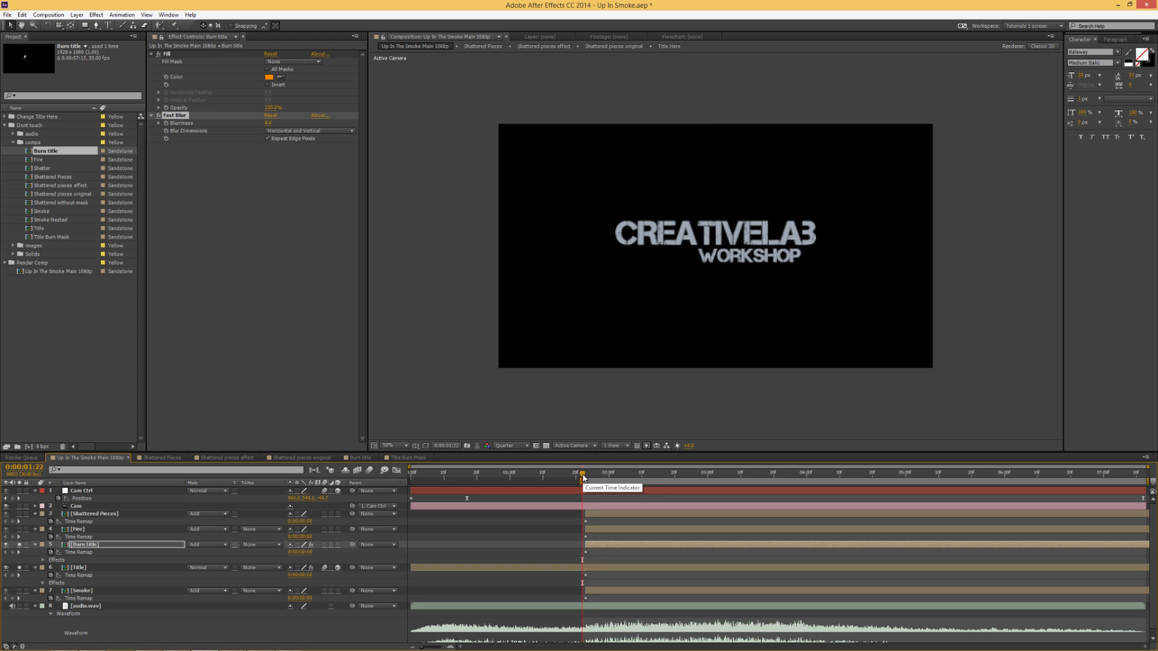
pyautogui.press('KP_0')
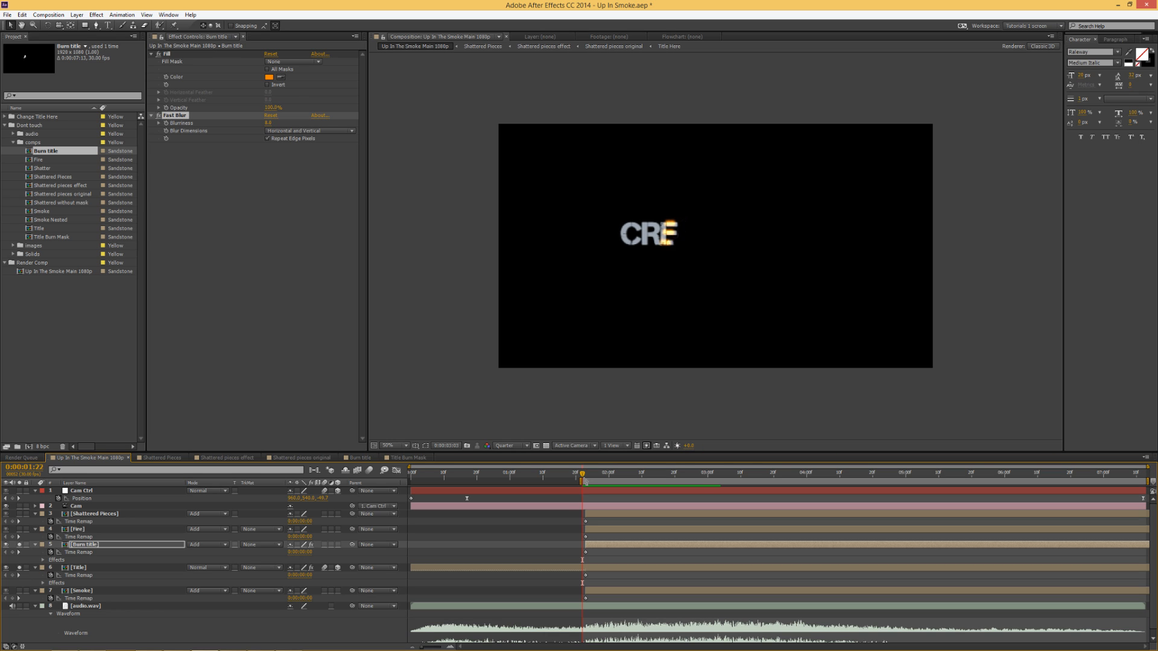
pyautogui.press('space')
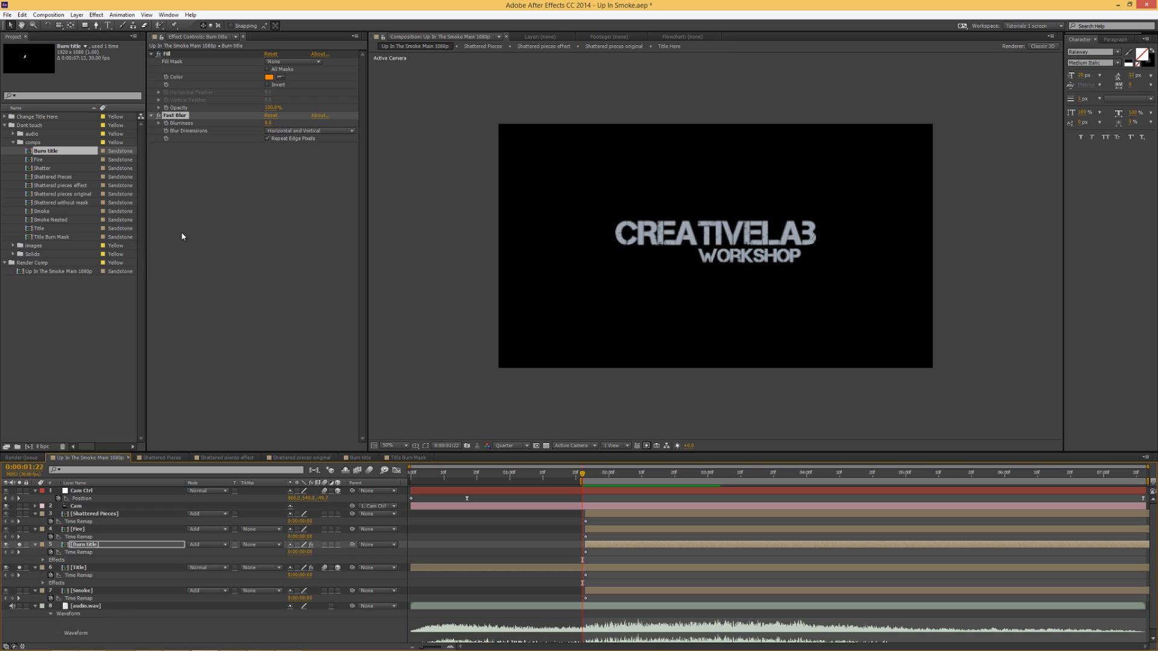
# Set the Burn title layer's Fast Blur Blurriness to 4 and check the edge a few frames into the burn
pyautogui.click(268, 123)
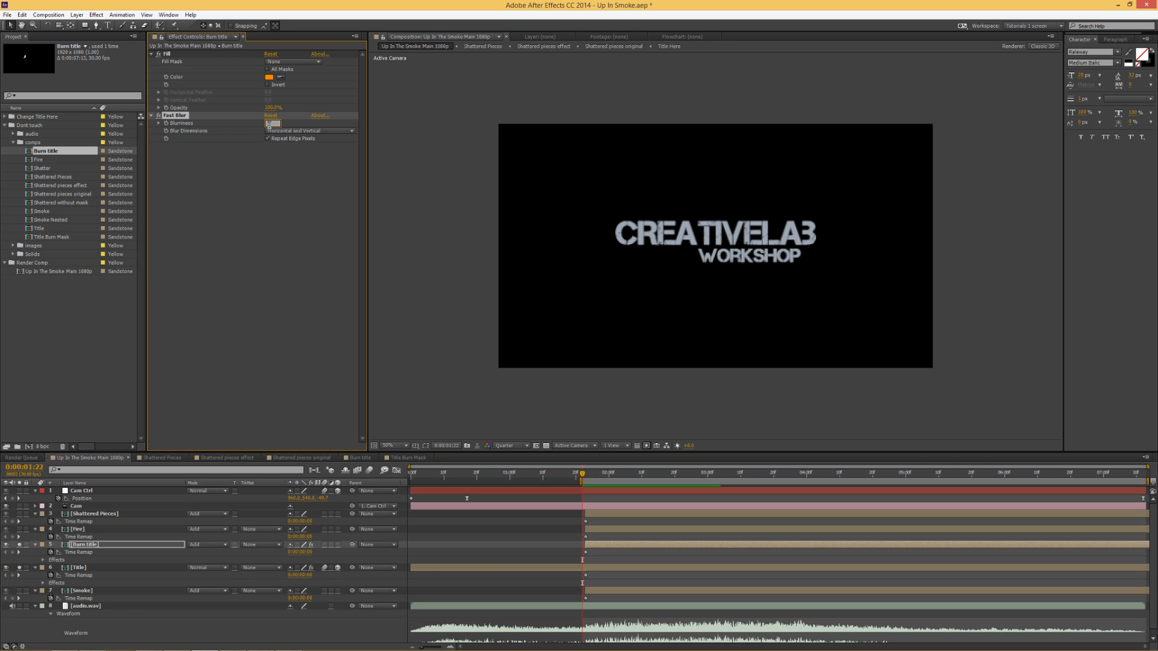
pyautogui.write('4')
pyautogui.press('Return')
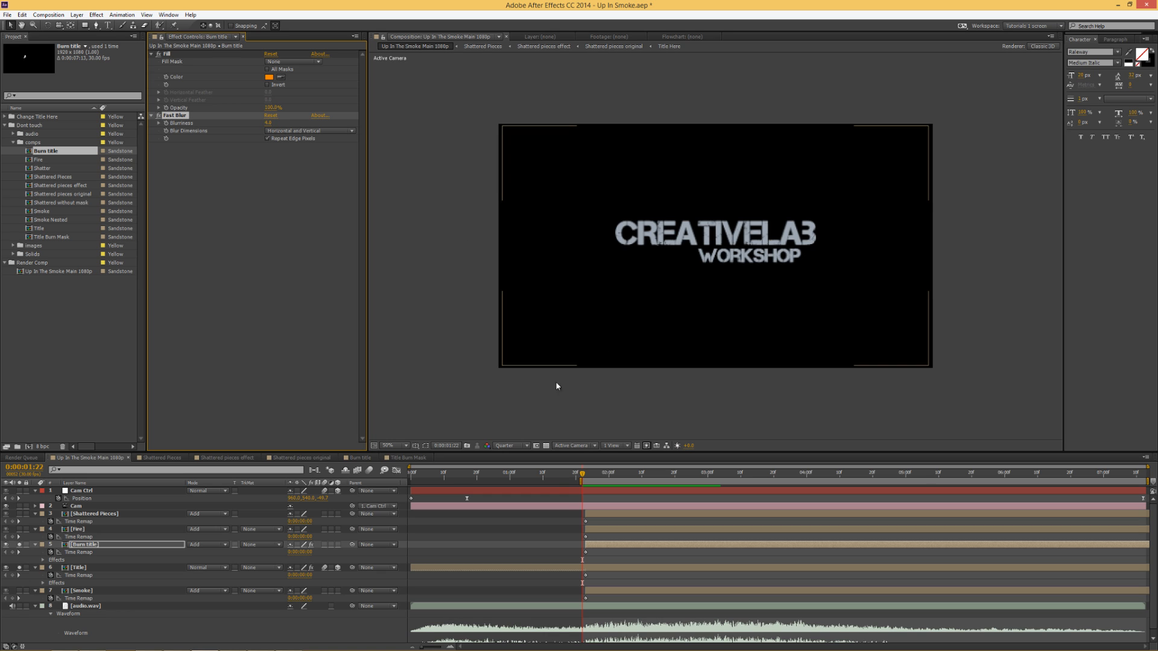
pyautogui.press('space')
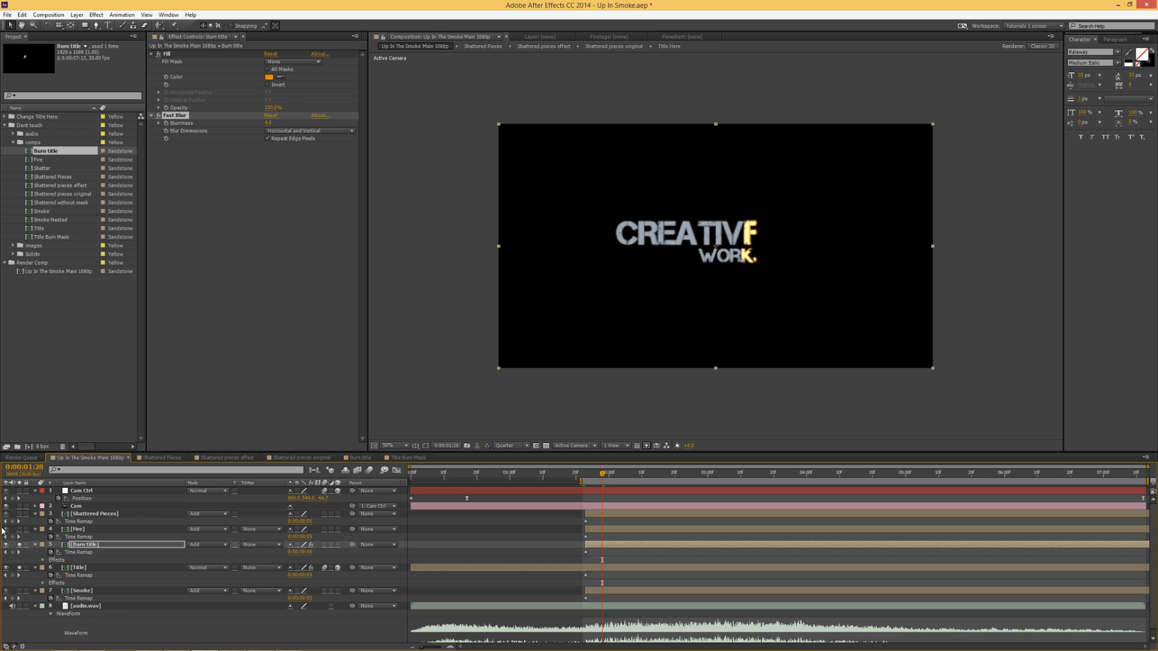
# Select all layers in the main composition and collapse their expanded properties
pyautogui.click(83, 514)
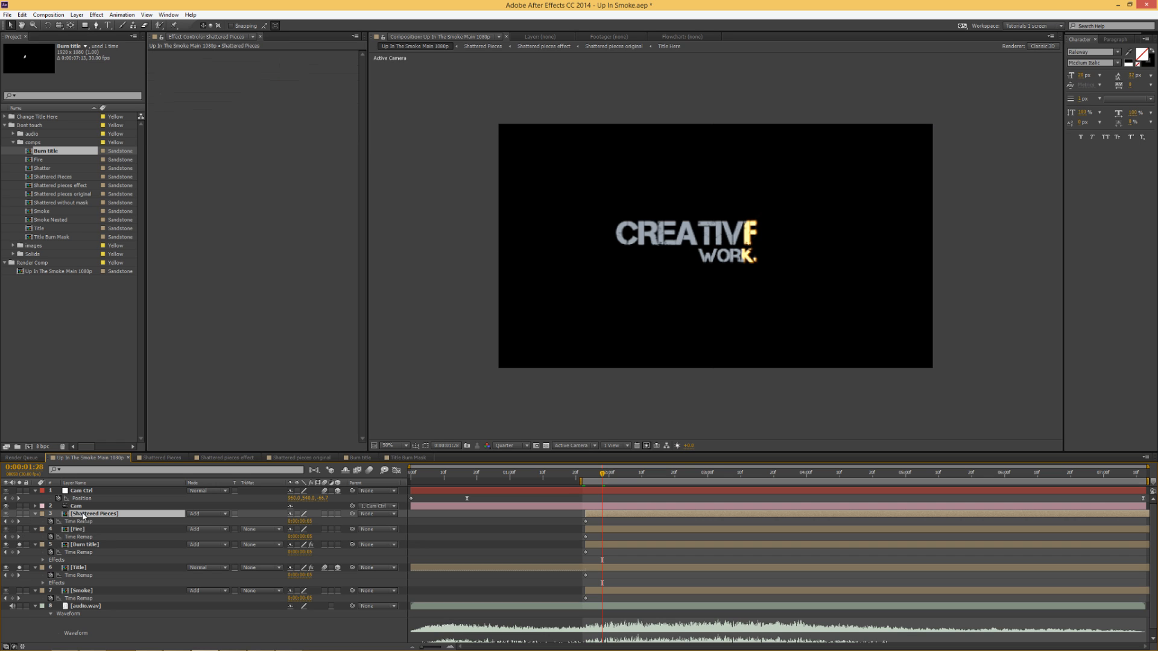
pyautogui.hotkey('ctrl', 'a')
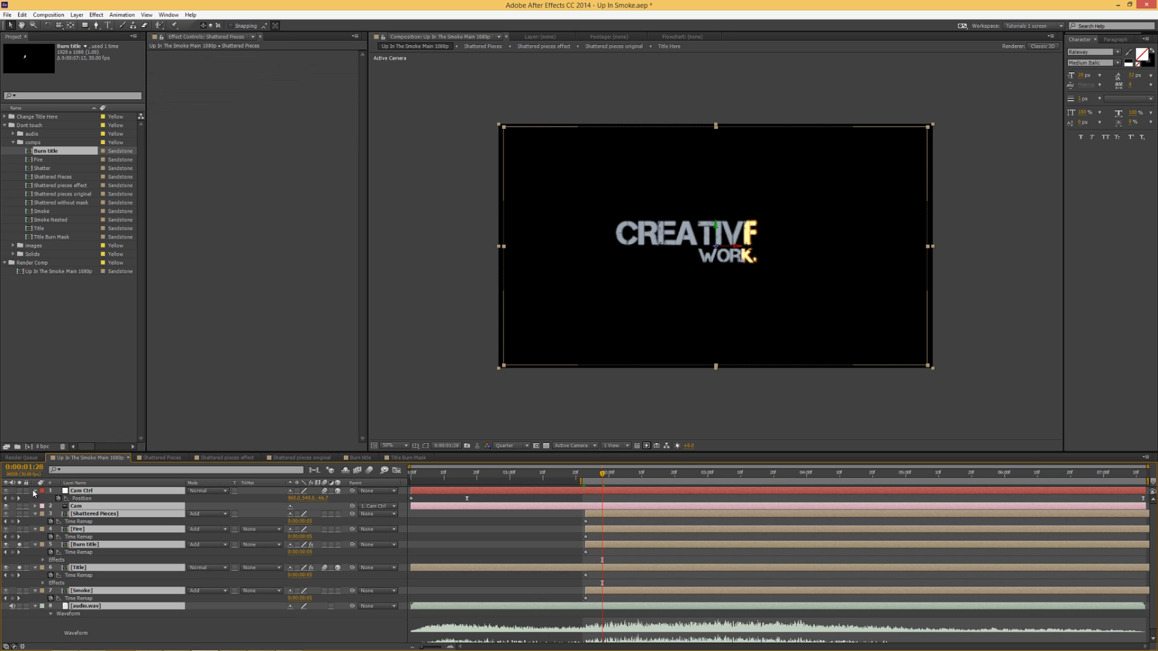
pyautogui.click(84, 491)
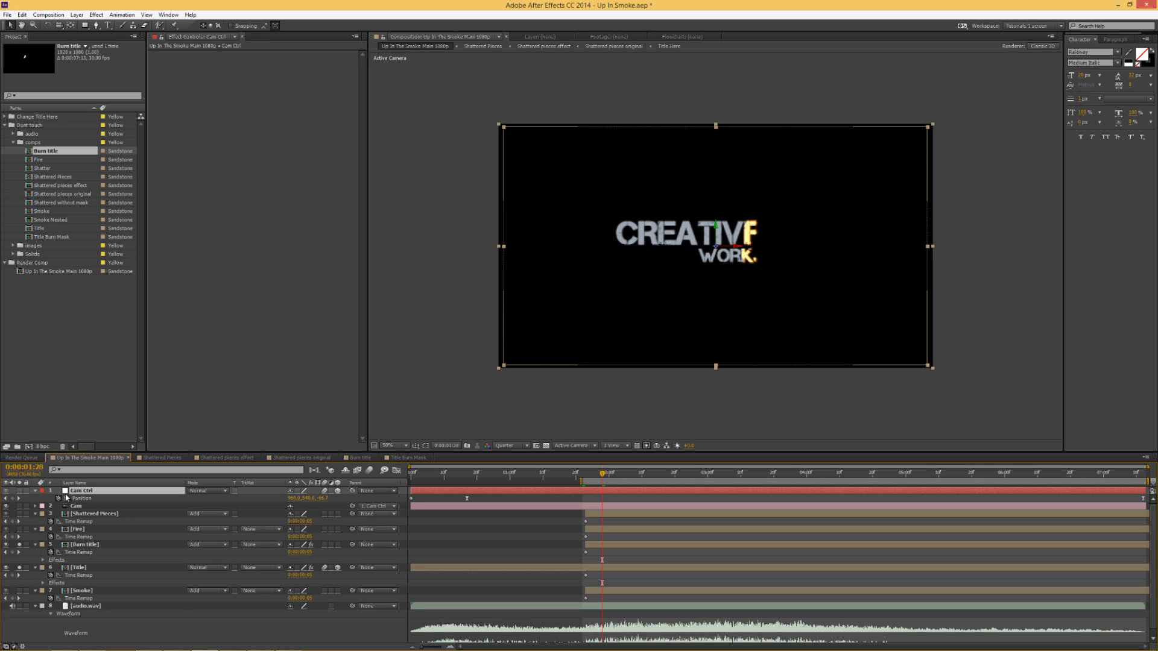
pyautogui.hotkey('ctrl', 'a')
pyautogui.click(35, 490)
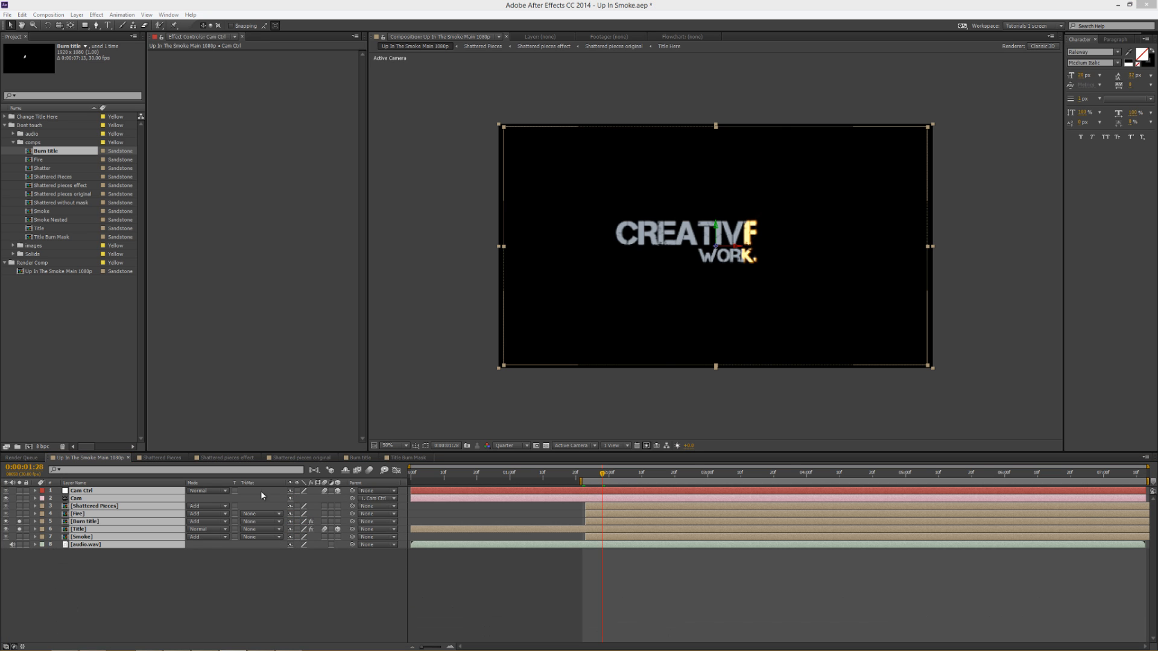
# Turn off solo for the Burn title and Title layers in the main composition and deselect all layers
pyautogui.click(18, 522)
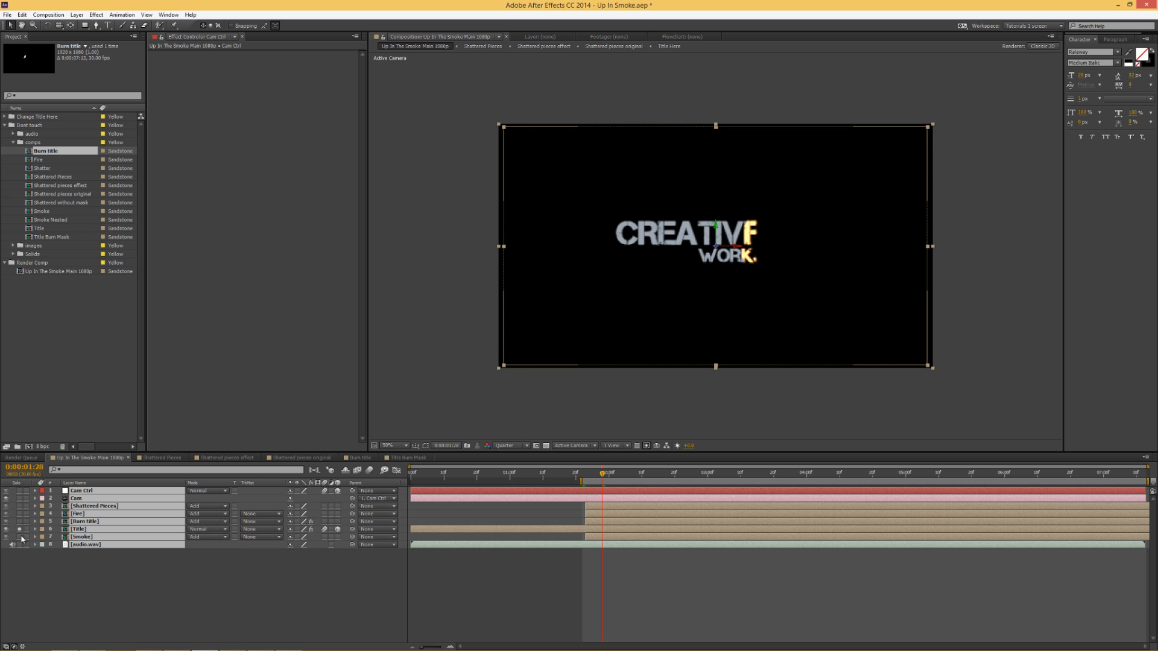
pyautogui.click(66, 573)
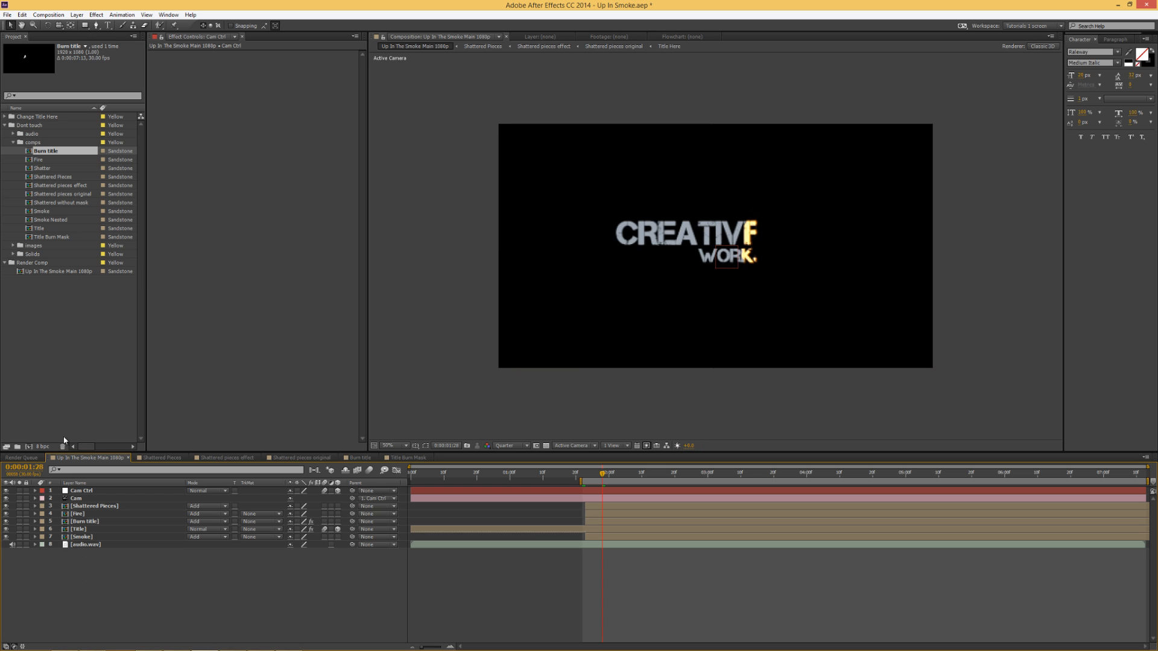
# Duplicate the Fire composition, open the copy and rename it Exploding Particles
pyautogui.click(39, 160)
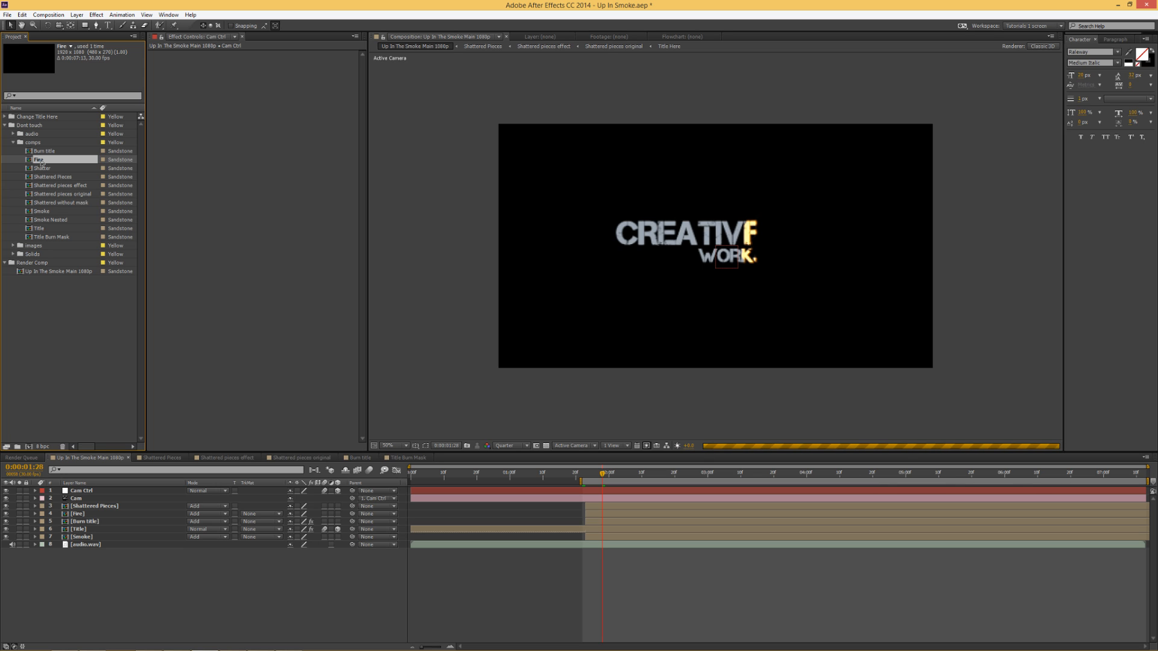
pyautogui.hotkey('ctrl', 'd')
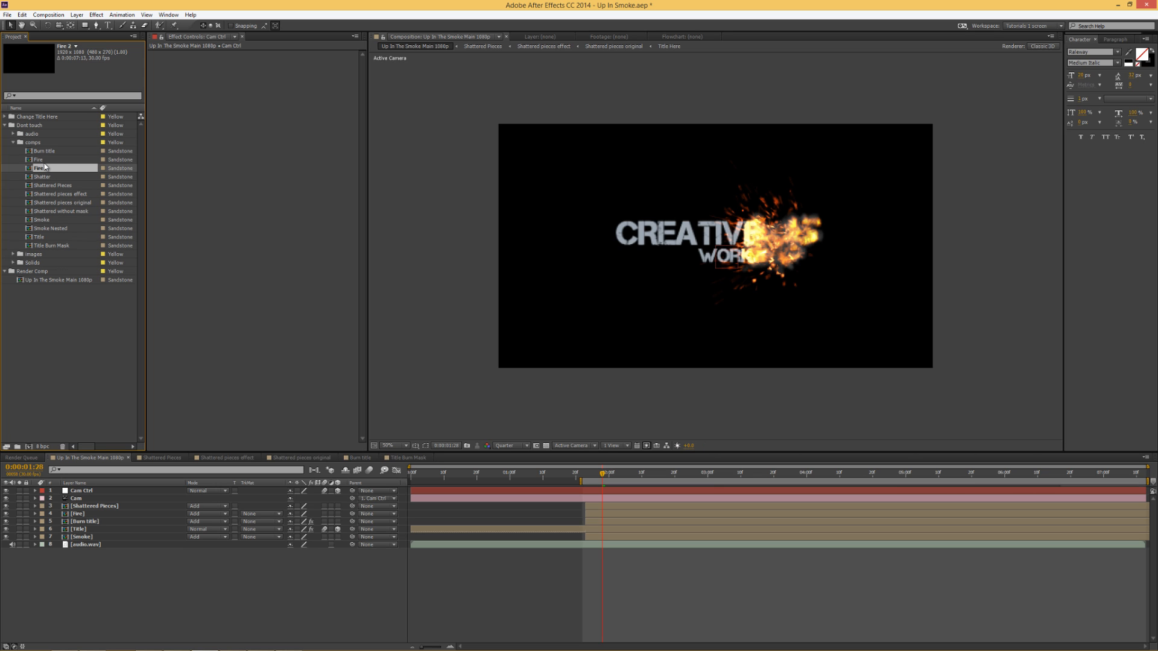
pyautogui.doubleClick(44, 169)
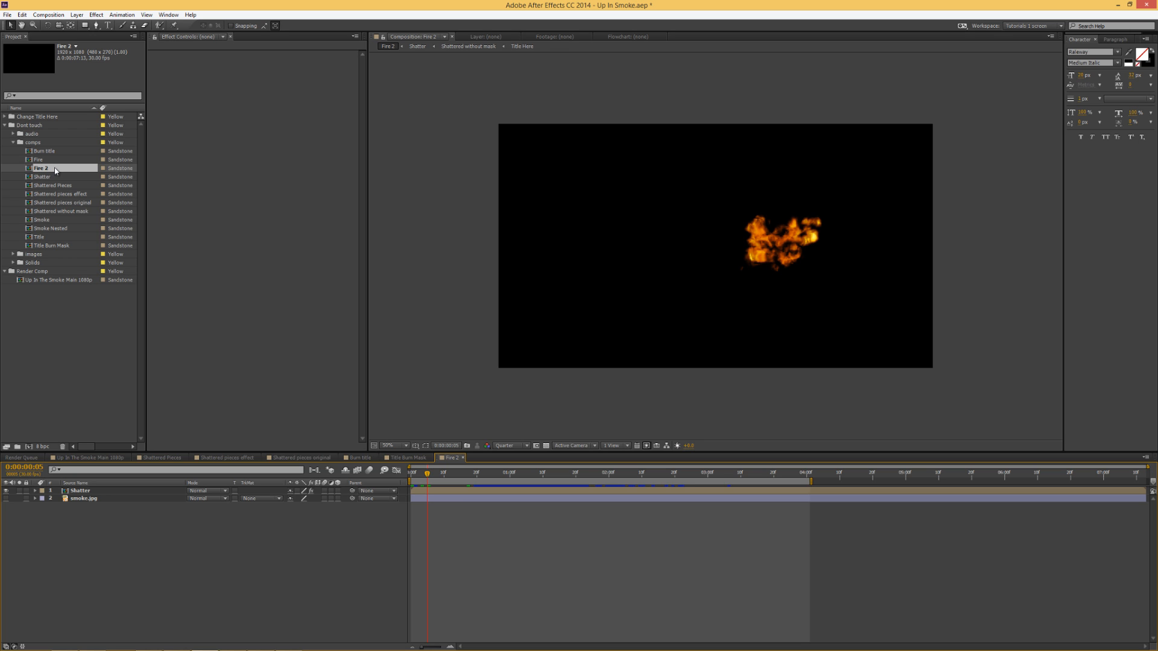
pyautogui.click(54, 168)
pyautogui.press('Return')
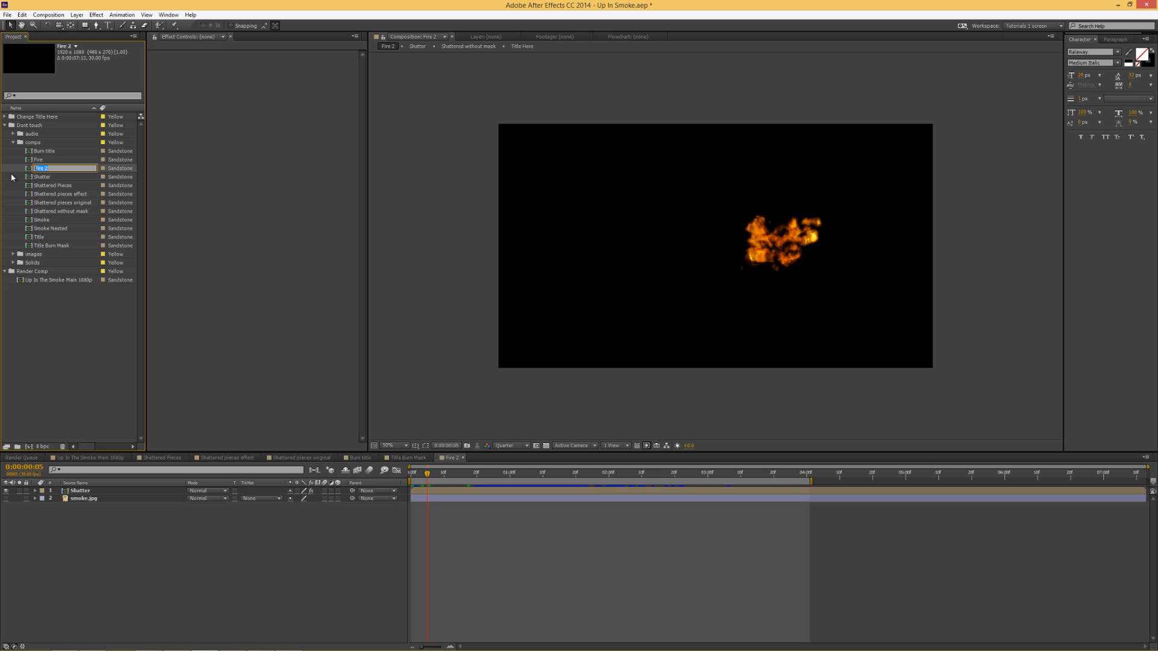
pyautogui.write('Exploding Particles')
pyautogui.press('Return')
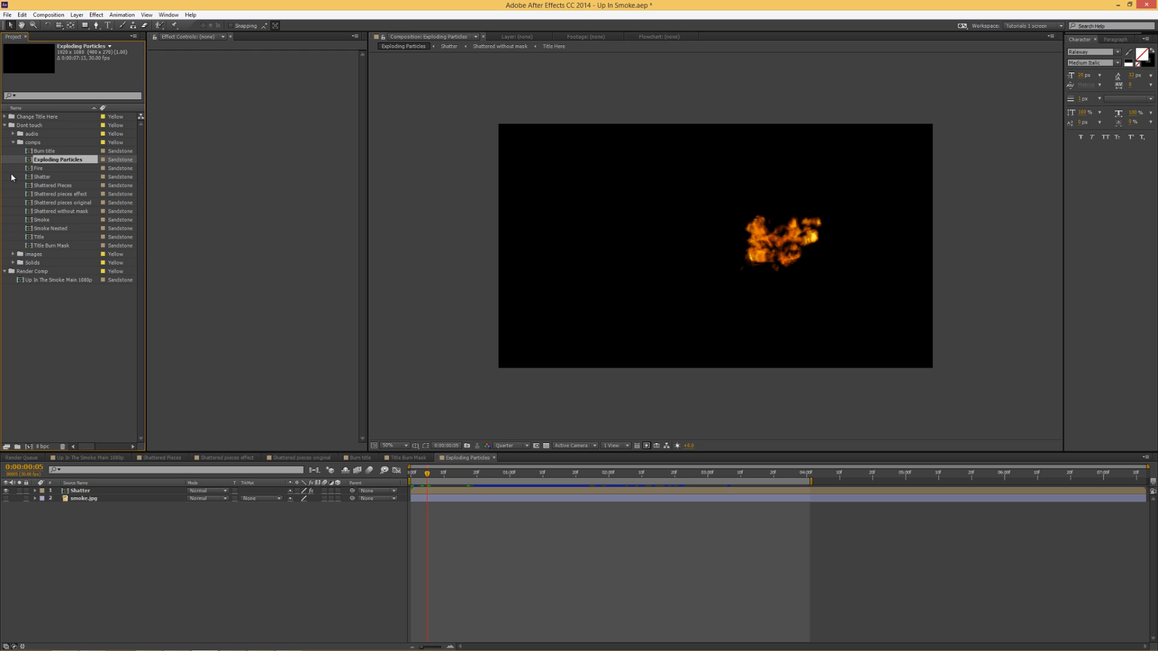
# In Exploding Particles, delete the smoke.jpg layer and remove all effects from the Shatter layer
pyautogui.click(87, 500)
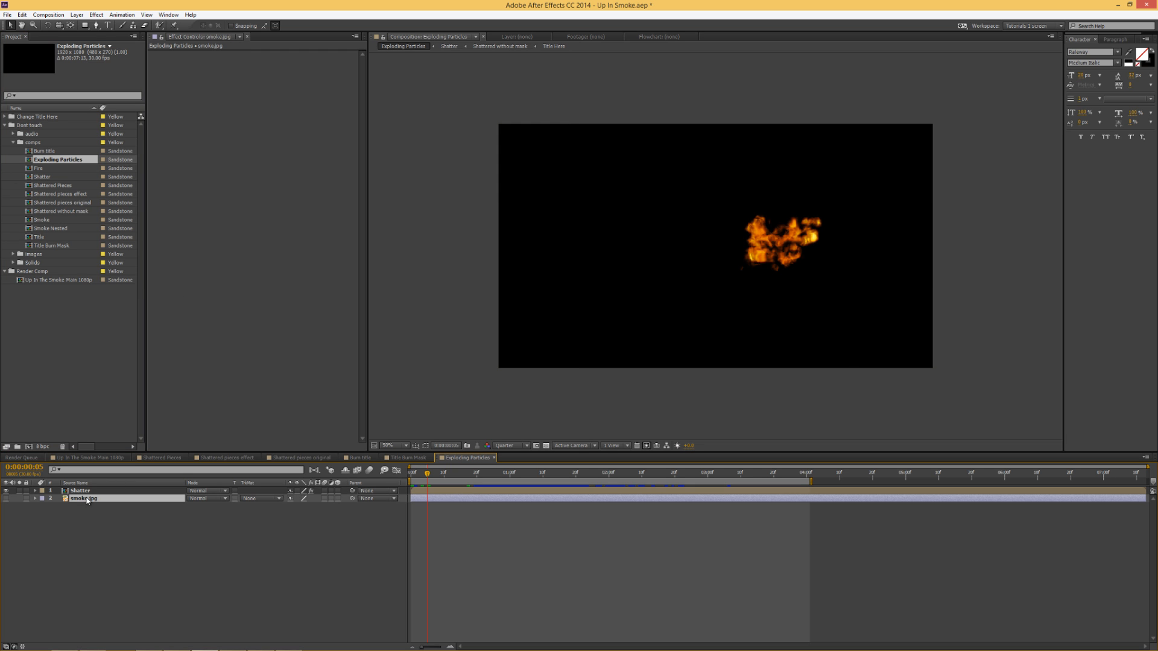
pyautogui.press('Delete')
pyautogui.click(85, 491)
pyautogui.click(206, 65)
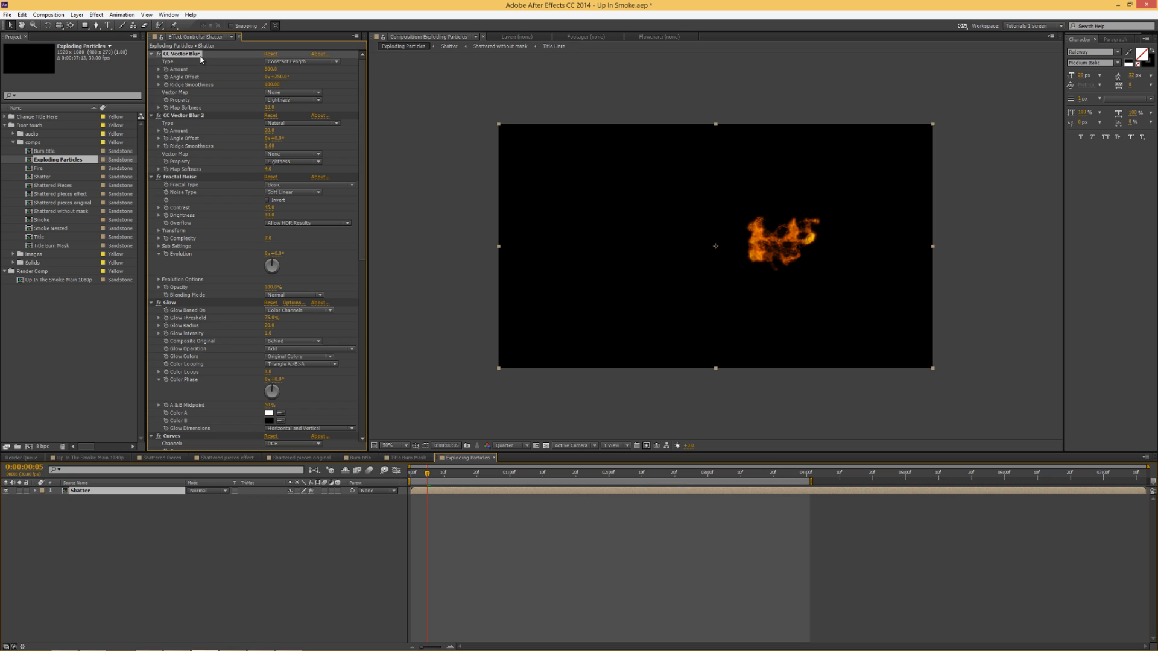
pyautogui.hotkey('ctrl', 'a')
pyautogui.press('Delete')
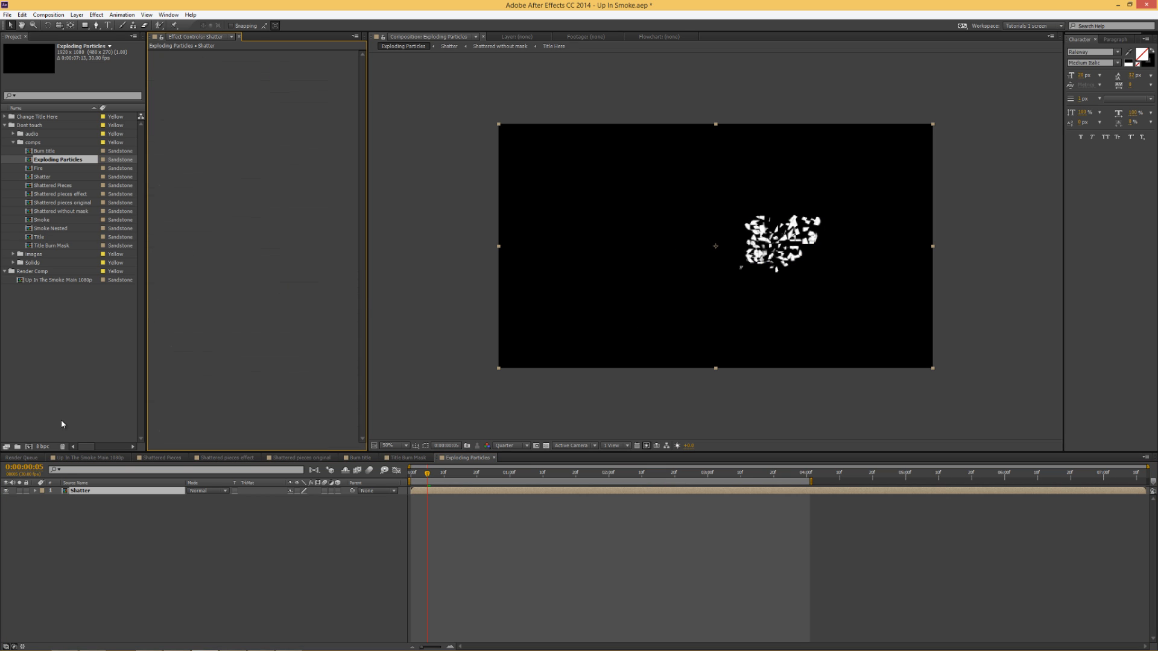
# Locate the Shatter layer's source composition in the project, duplicate it and rename the copy Explodion
pyautogui.rightClick(76, 493)
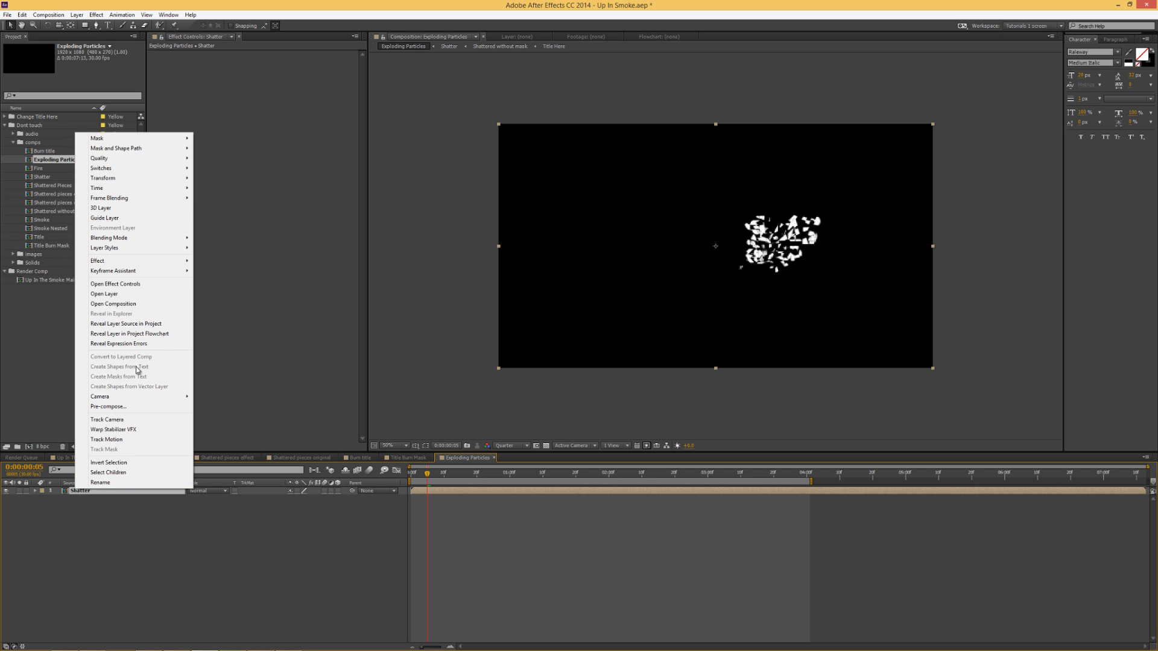
pyautogui.click(133, 326)
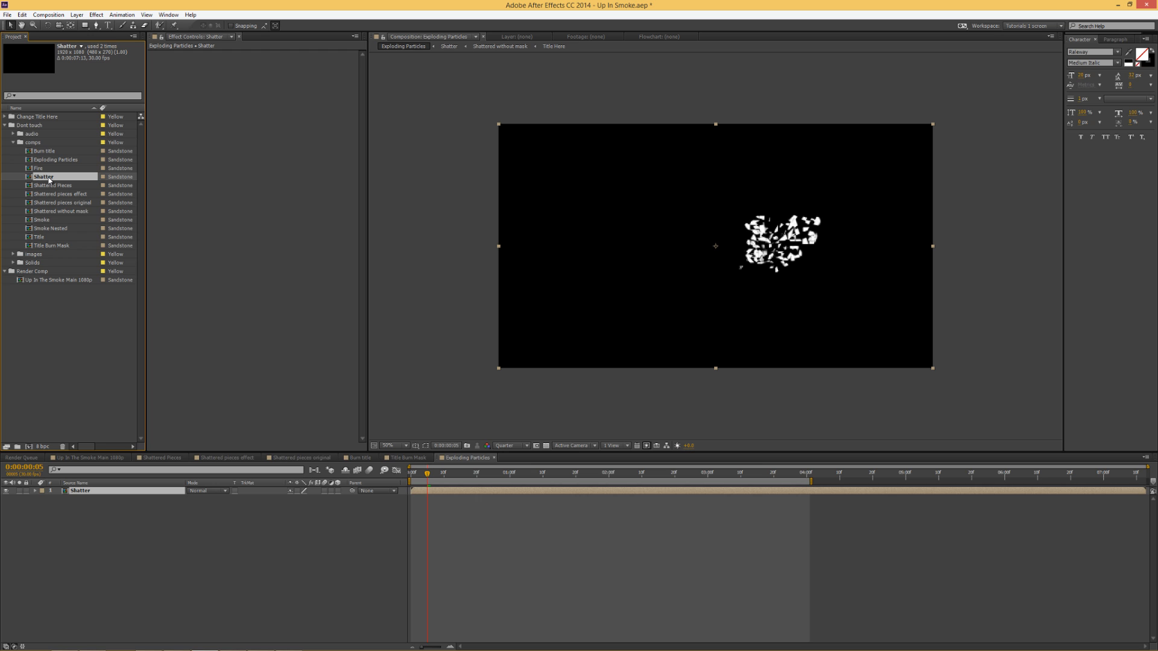
pyautogui.hotkey('ctrl', 'd')
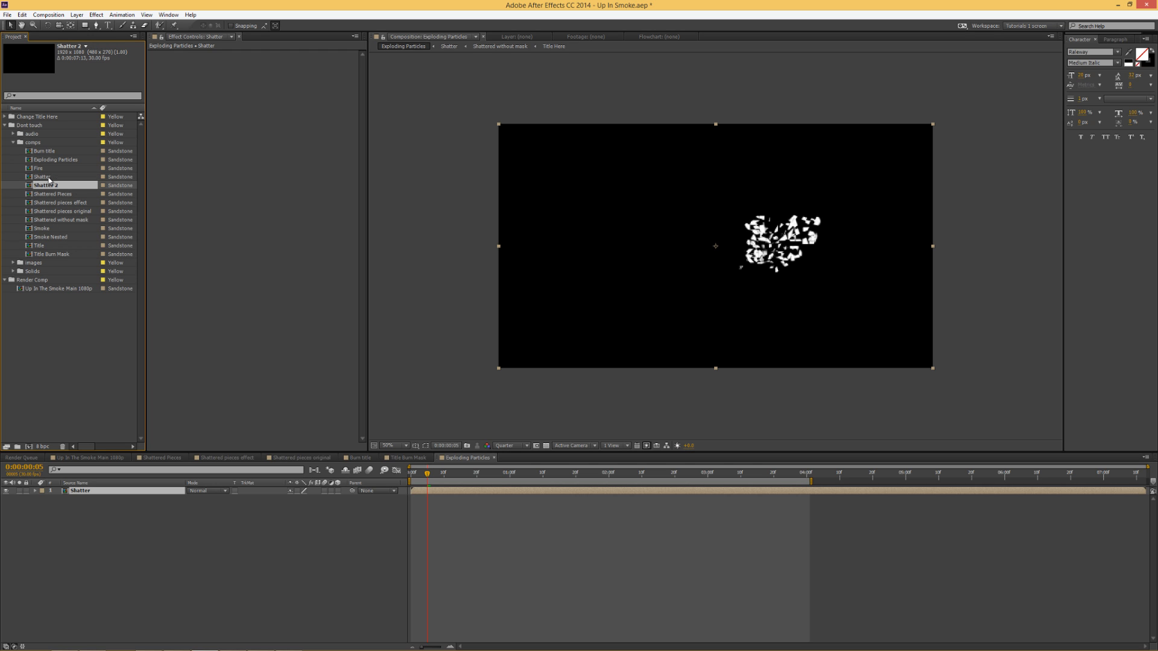
pyautogui.press('Return')
pyautogui.moveTo(42, 184); pyautogui.dragTo(26, 191)
pyautogui.write('Explodion')
pyautogui.press('Return')
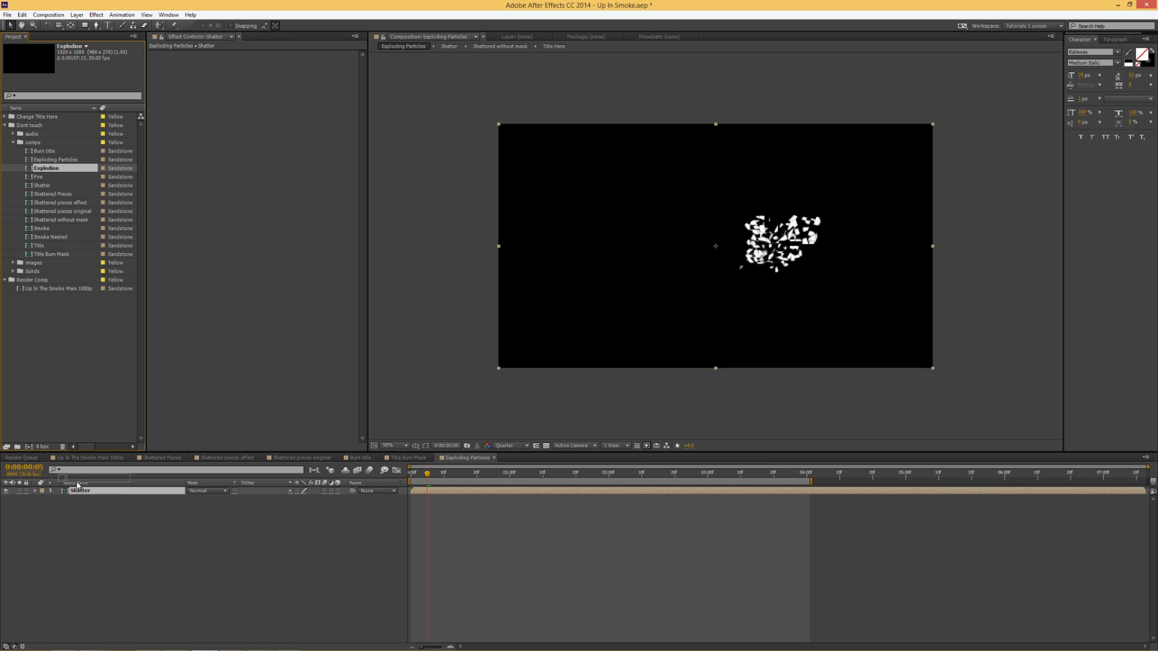
# Replace the Shatter layer in Exploding Particles with the Explodion composition
pyautogui.press('Return')
pyautogui.write('Explodion')
pyautogui.press('Return')
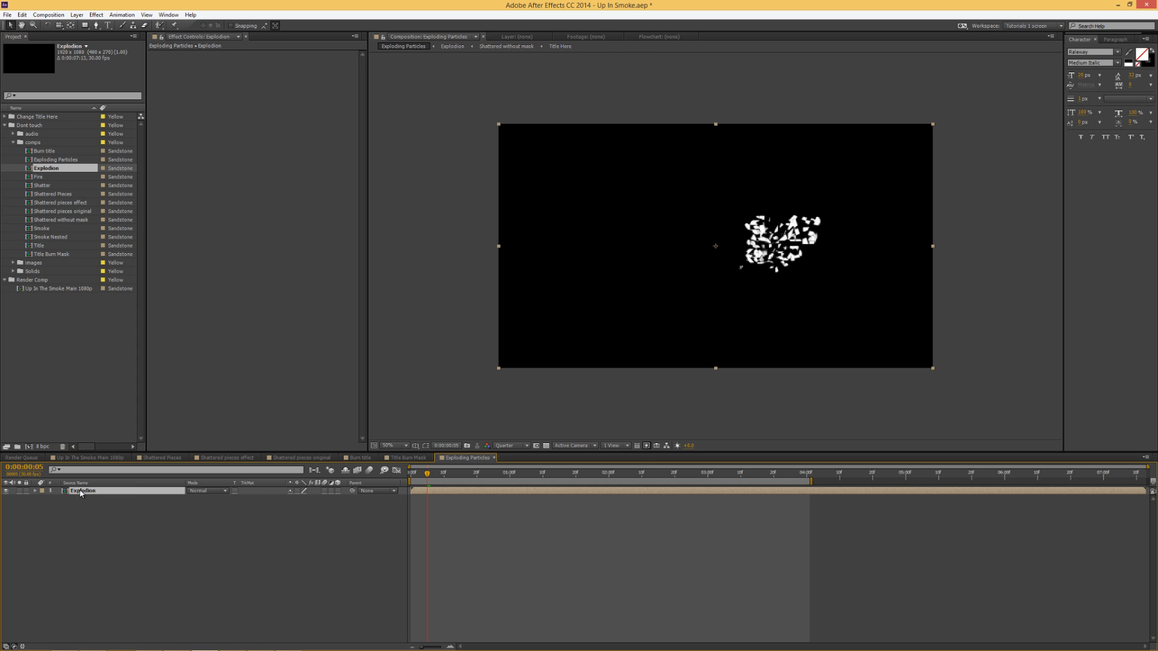
# Open the Explodion composition, return to its first frame and delete Mask 1 from the Shattered without mask layer
pyautogui.doubleClick(80, 491)
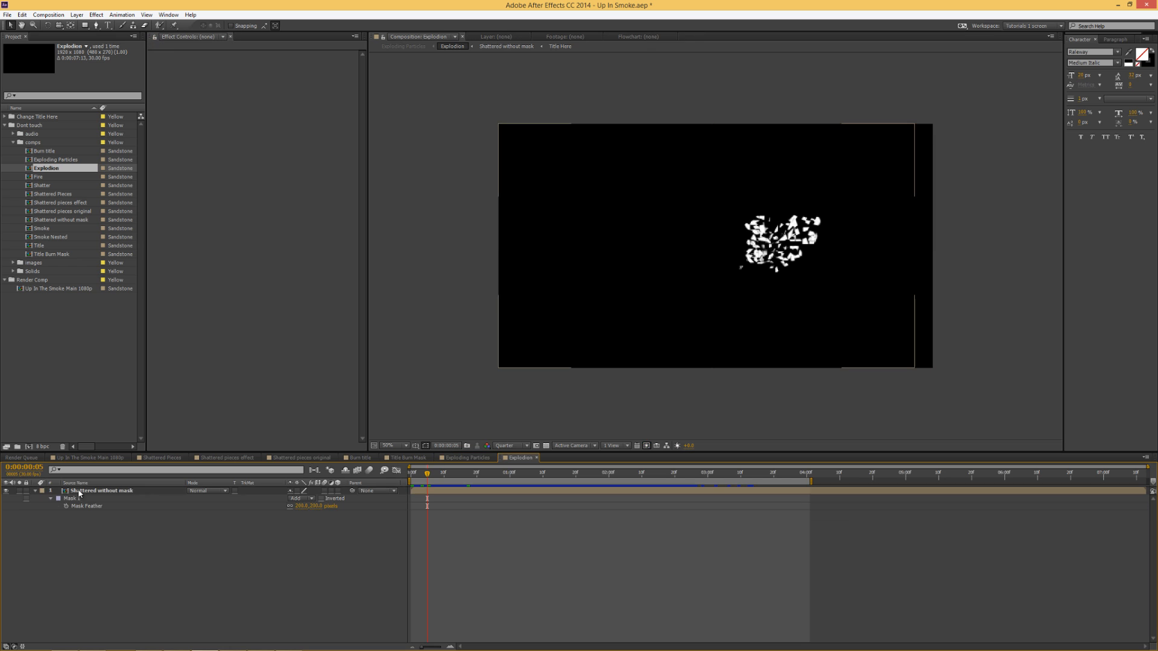
pyautogui.click(118, 491)
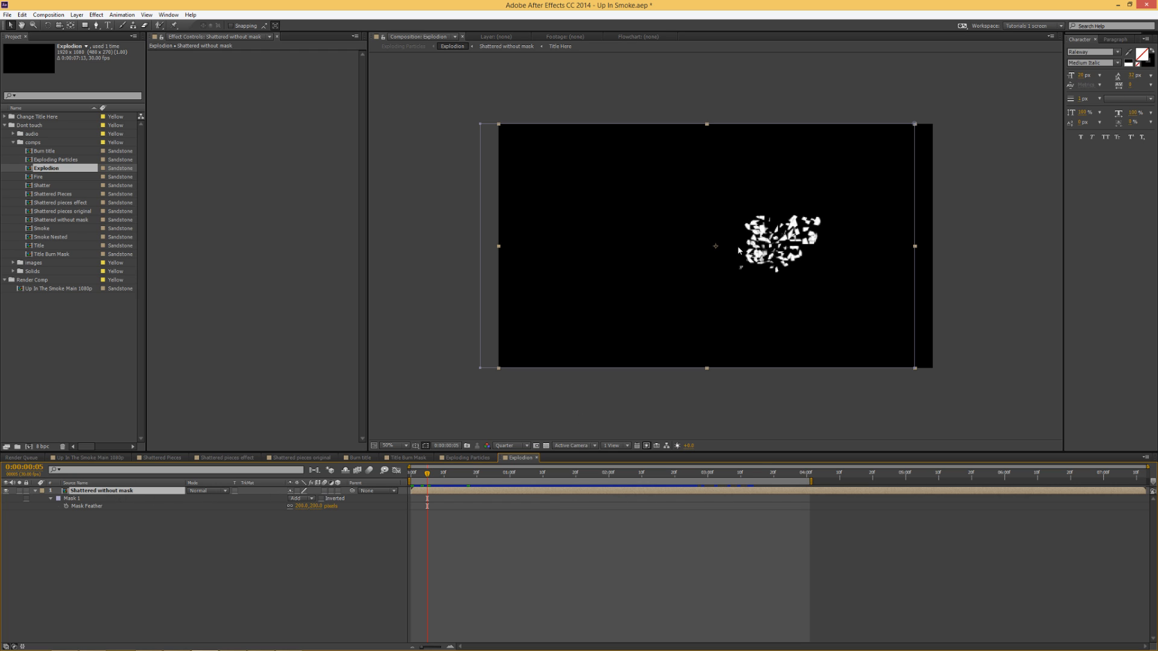
pyautogui.moveTo(427, 476); pyautogui.dragTo(370, 499)
pyautogui.click(72, 500)
pyautogui.press('Delete')
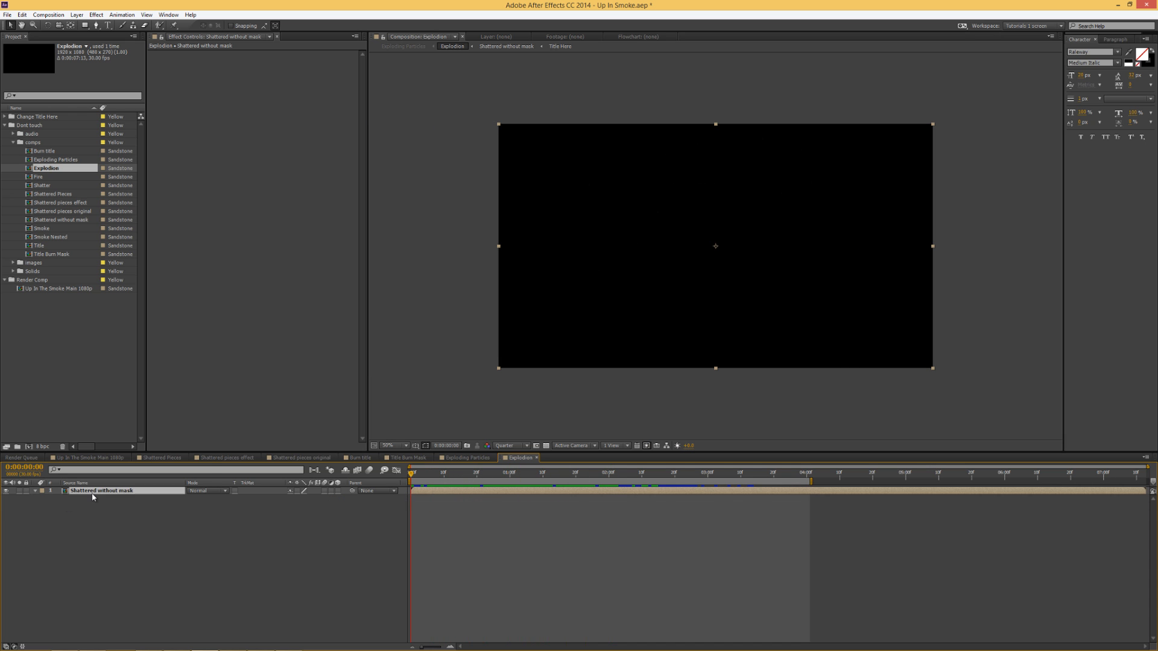
# Duplicate the Shattered without mask composition as Explo and replace the layer in Explodion with it
pyautogui.rightClick(94, 495)
pyautogui.click(139, 326)
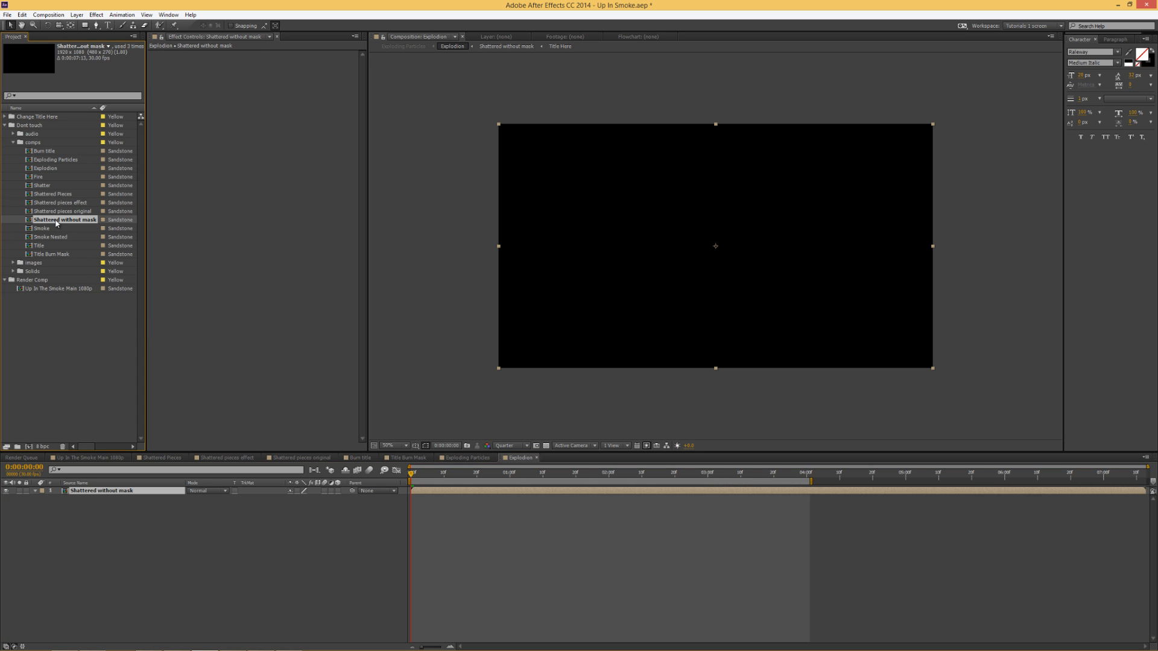
pyautogui.hotkey('ctrl', 'd')
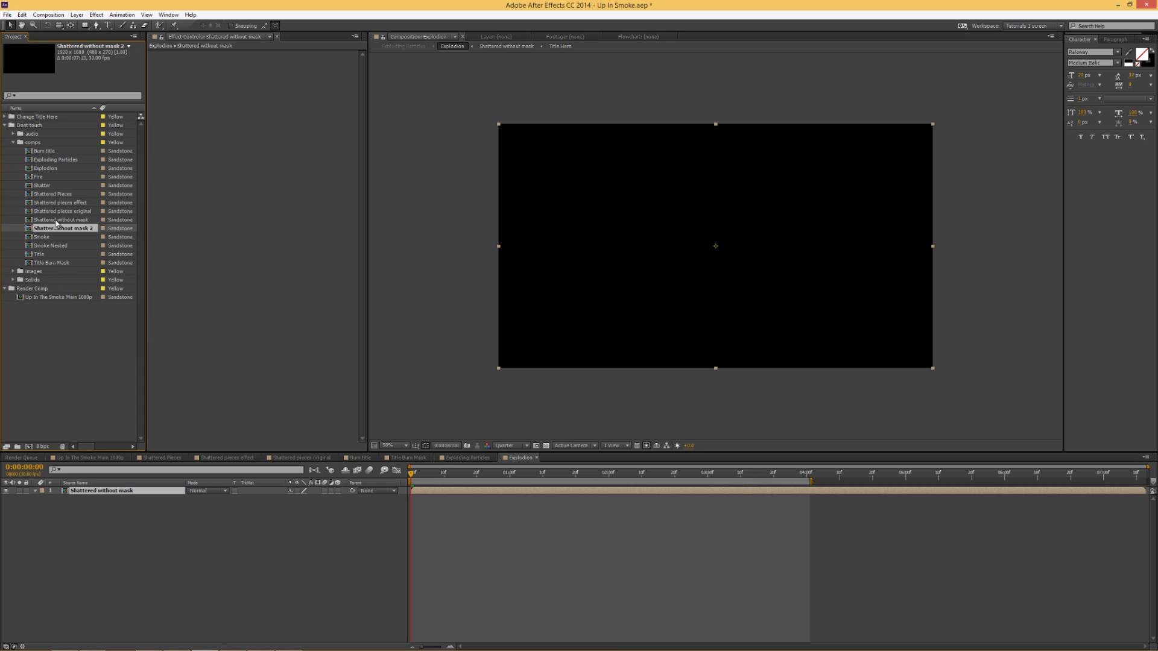
pyautogui.press('Return')
pyautogui.write('Explo')
pyautogui.press('Return')
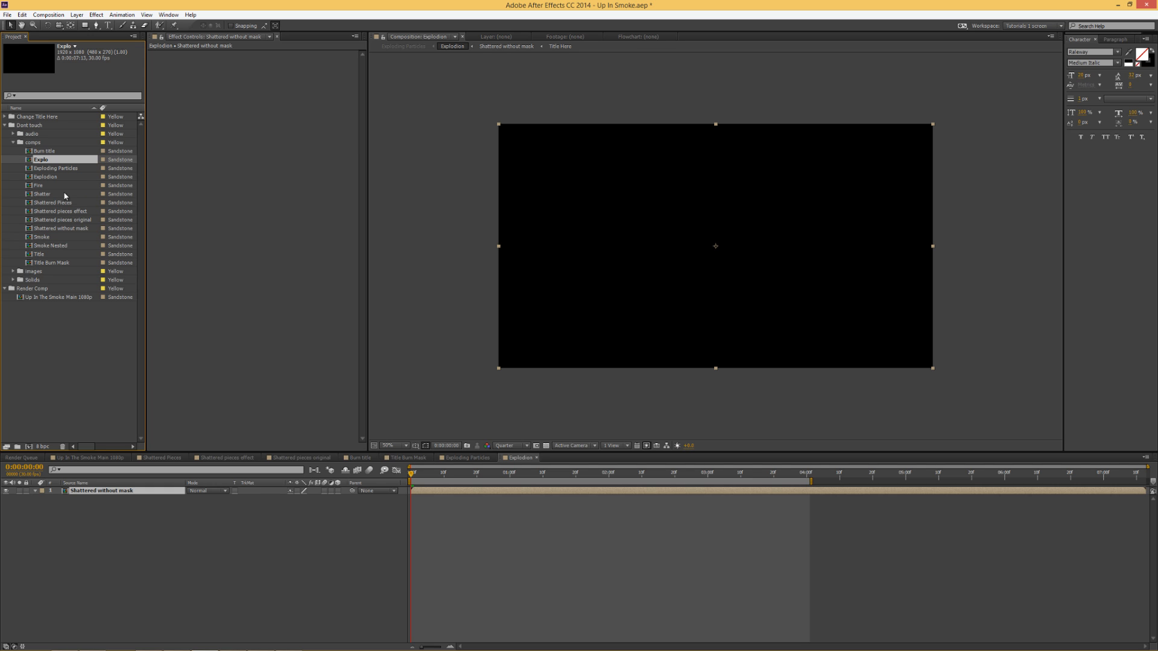
pyautogui.moveTo(53, 161); pyautogui.dragTo(108, 492)
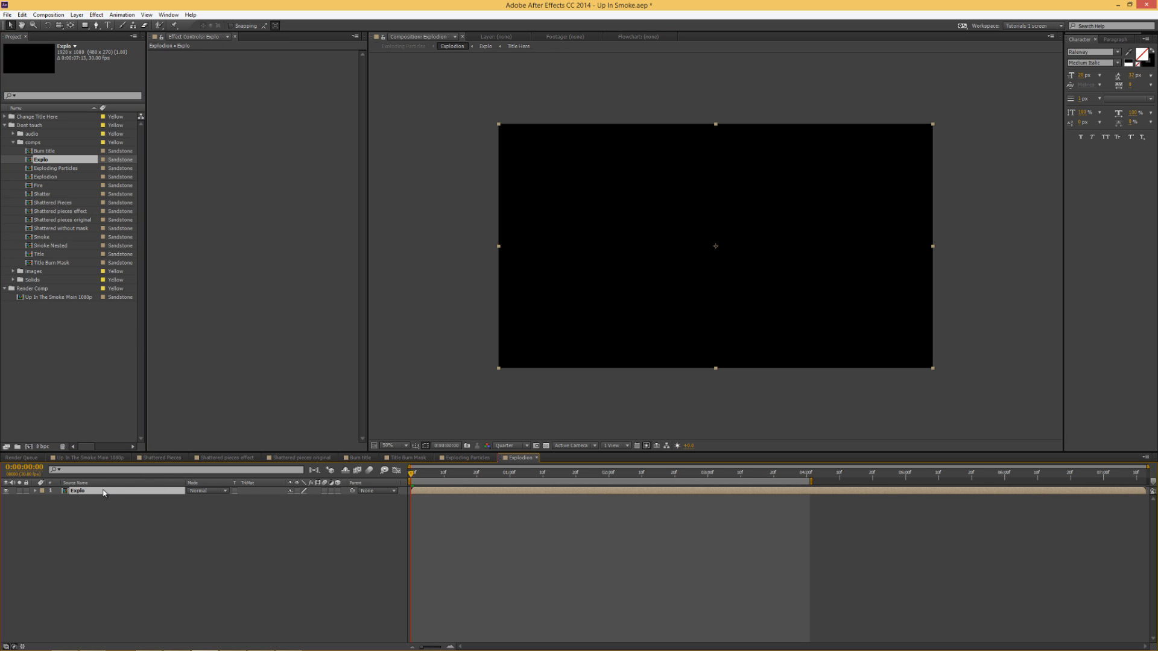
# Open the Explo composition, go to 0:00:00:18 and increase the Gravity in the Title Here layer's Shatter physics
pyautogui.doubleClick(103, 492)
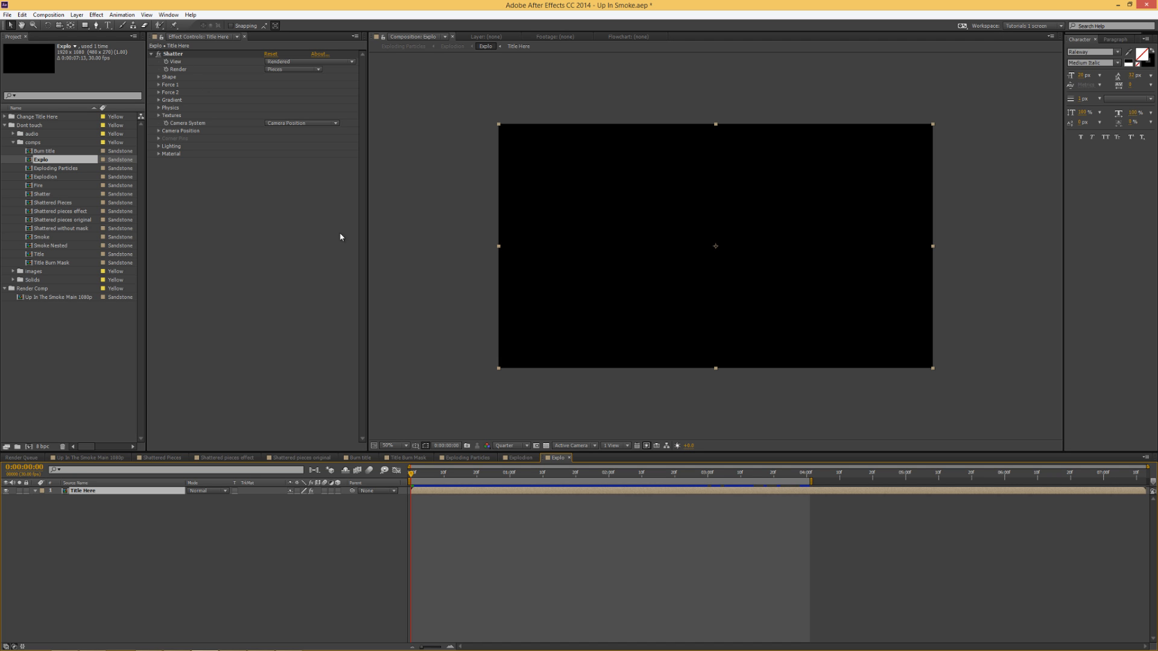
pyautogui.moveTo(414, 477); pyautogui.dragTo(470, 477)
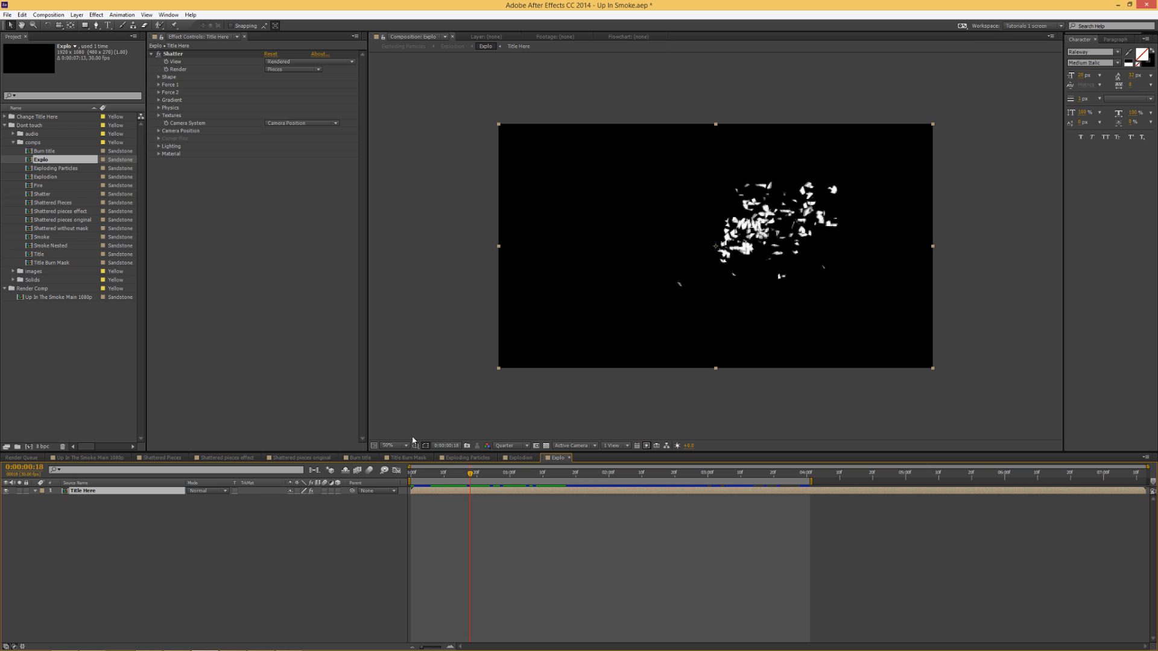
pyautogui.click(159, 108)
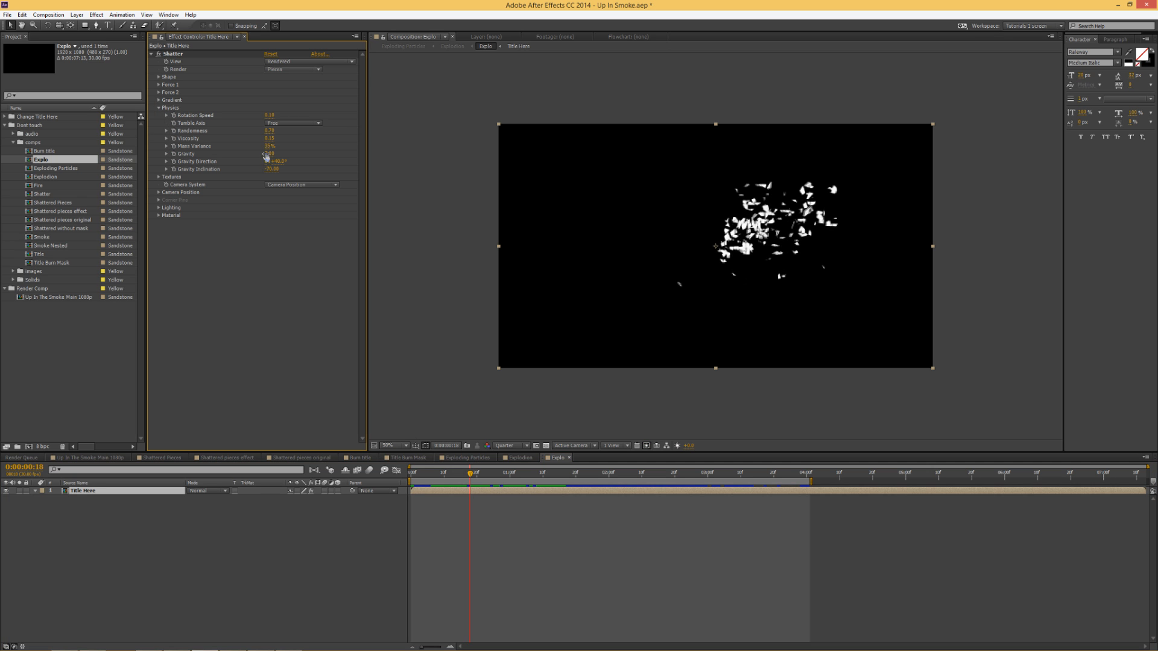
pyautogui.moveTo(266, 155)
pyautogui.mouseDown()
pyautogui.moveTo(298, 147)
pyautogui.moveTo(278, 150)
pyautogui.mouseUp()
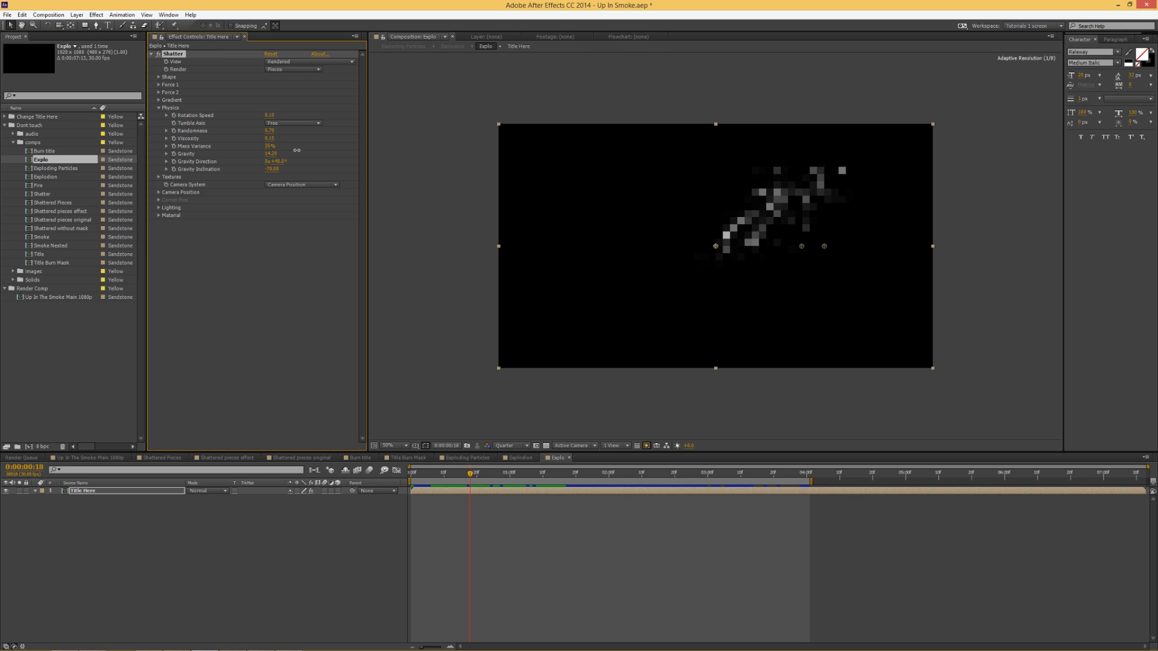
# Raise the Shatter effect's Force 1 Strength in two passes, running a RAM preview of the exploding pieces after each
pyautogui.click(159, 85)
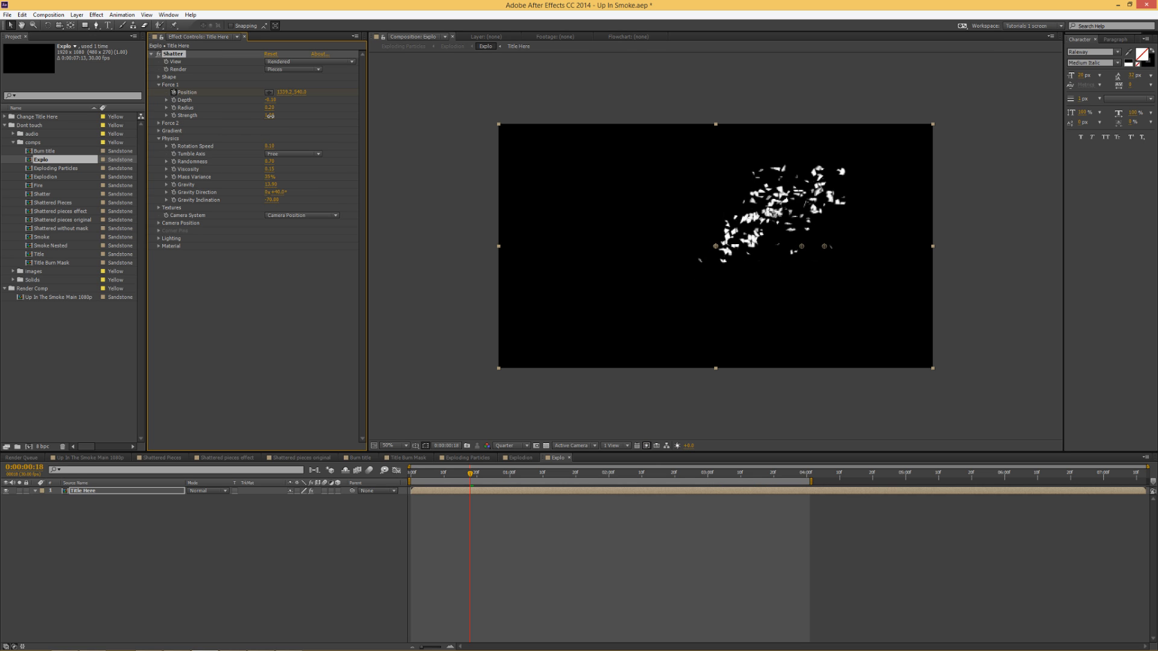
pyautogui.moveTo(270, 116); pyautogui.dragTo(288, 116)
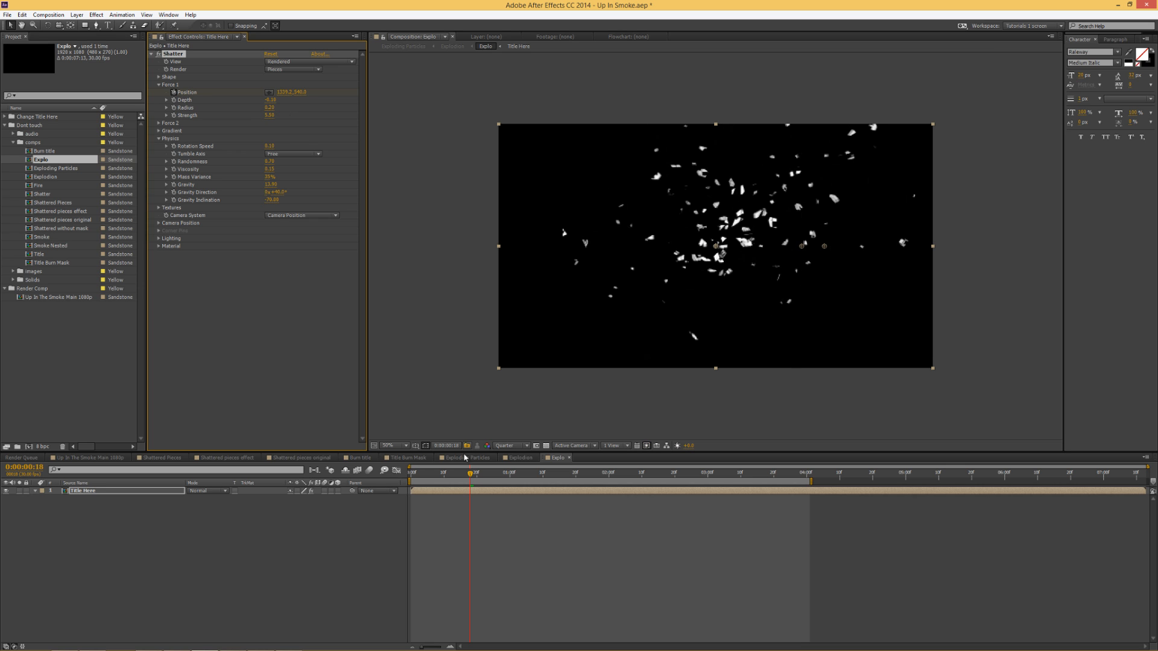
pyautogui.click(471, 475)
pyautogui.press('KP_0')
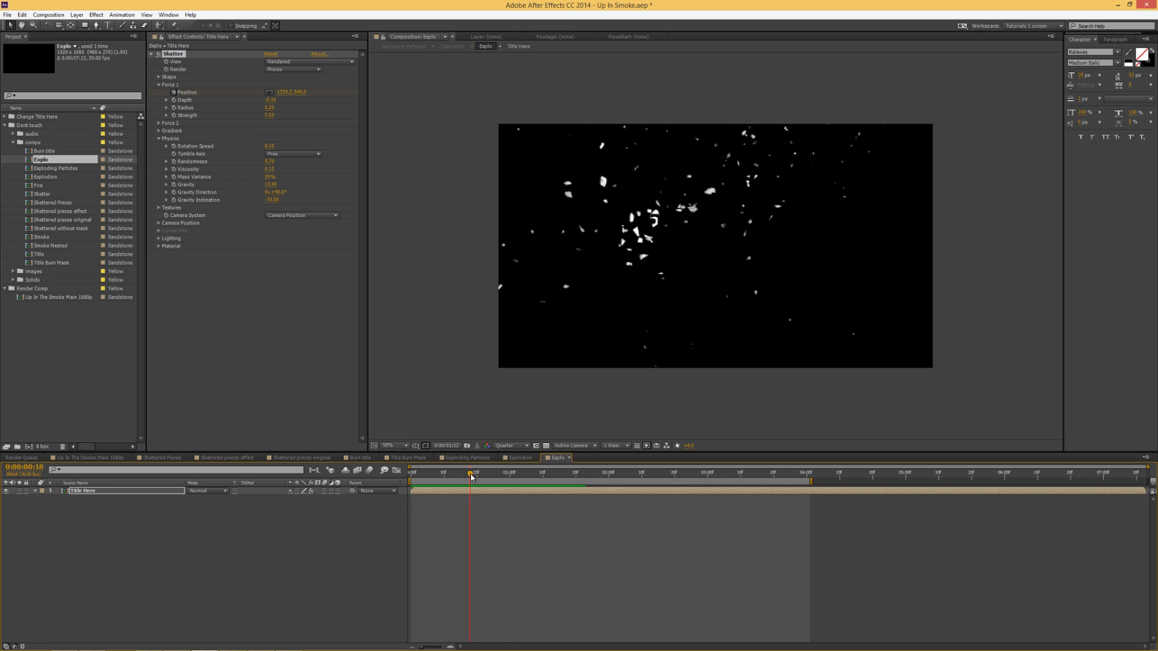
pyautogui.press('space')
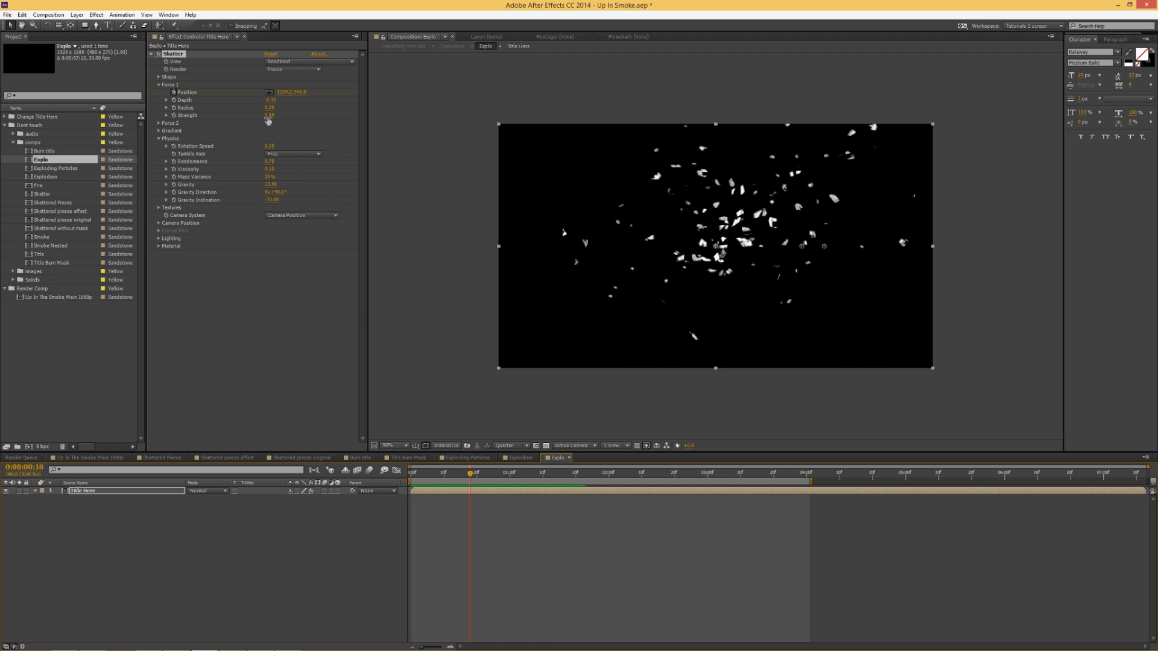
pyautogui.moveTo(269, 115); pyautogui.dragTo(275, 117)
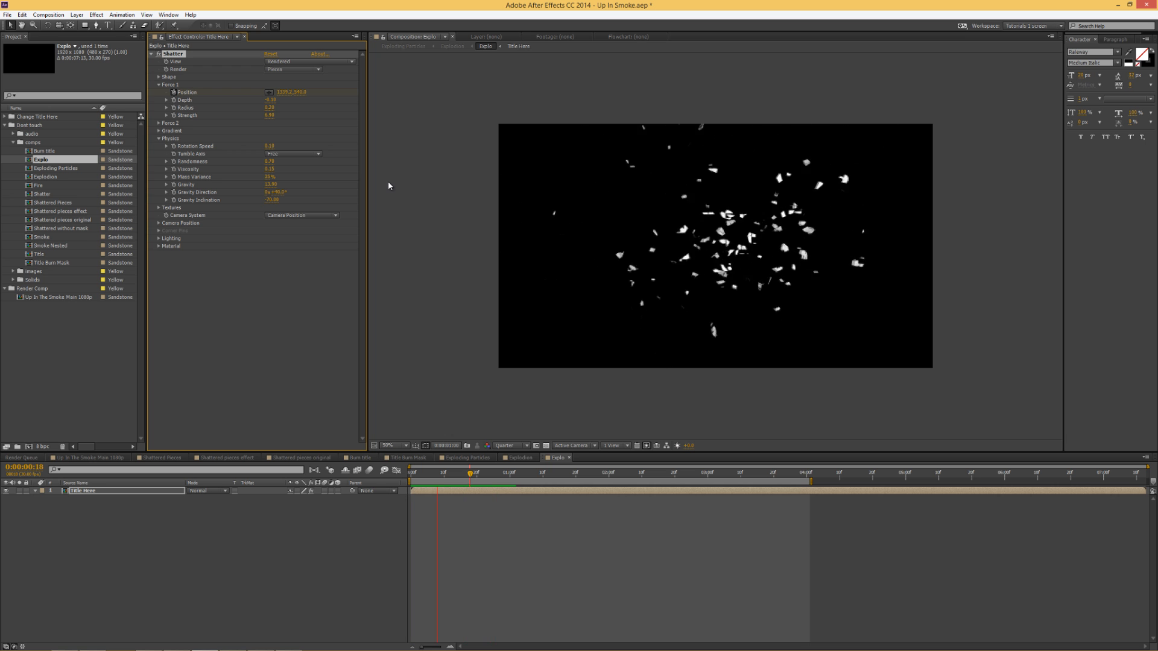
pyautogui.press('space')
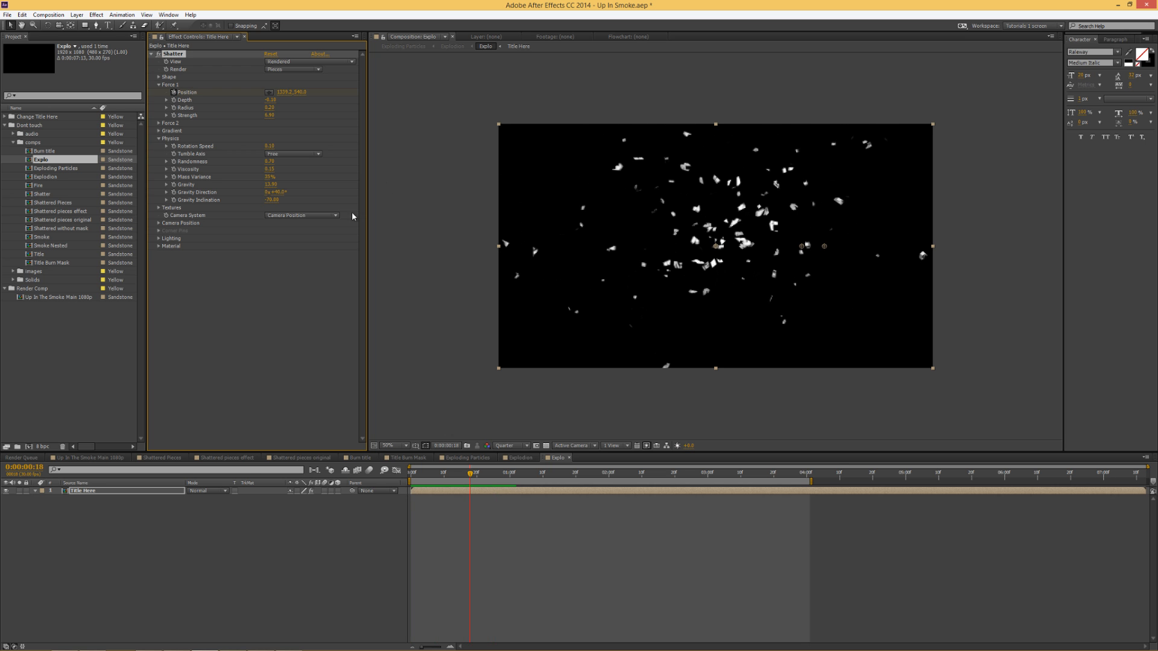
# Pre-compose the Title Here layer in Explo as Explo Mask, leaving all attributes in Explo
pyautogui.click(98, 491)
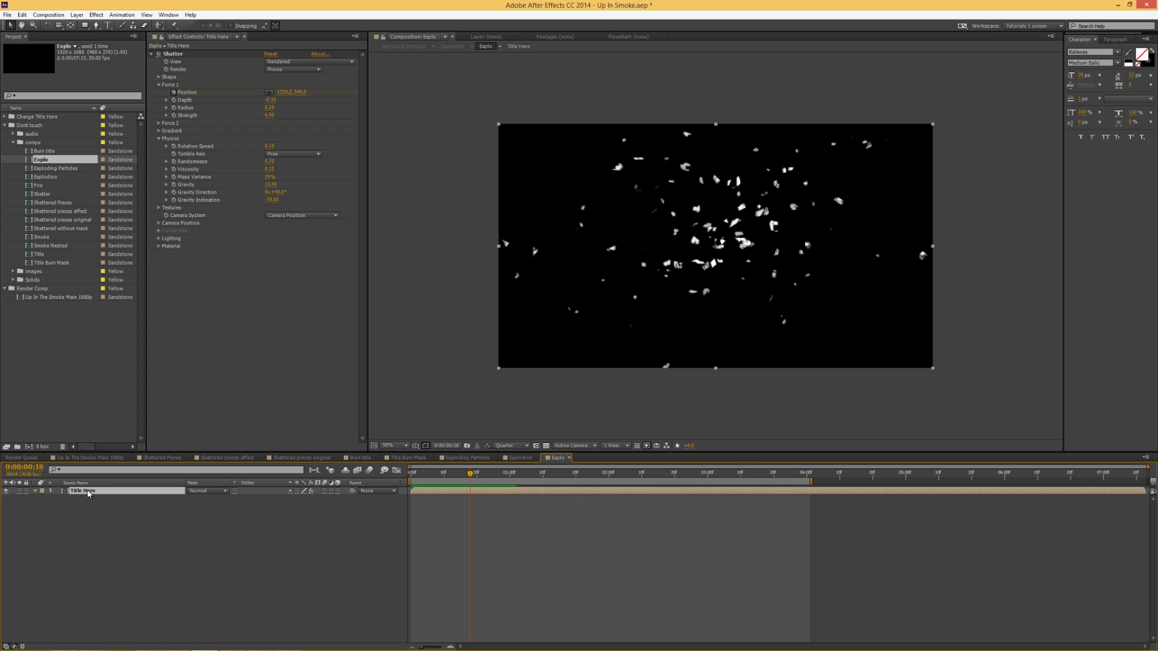
pyautogui.hotkey('ctrl', 'shift', 'c')
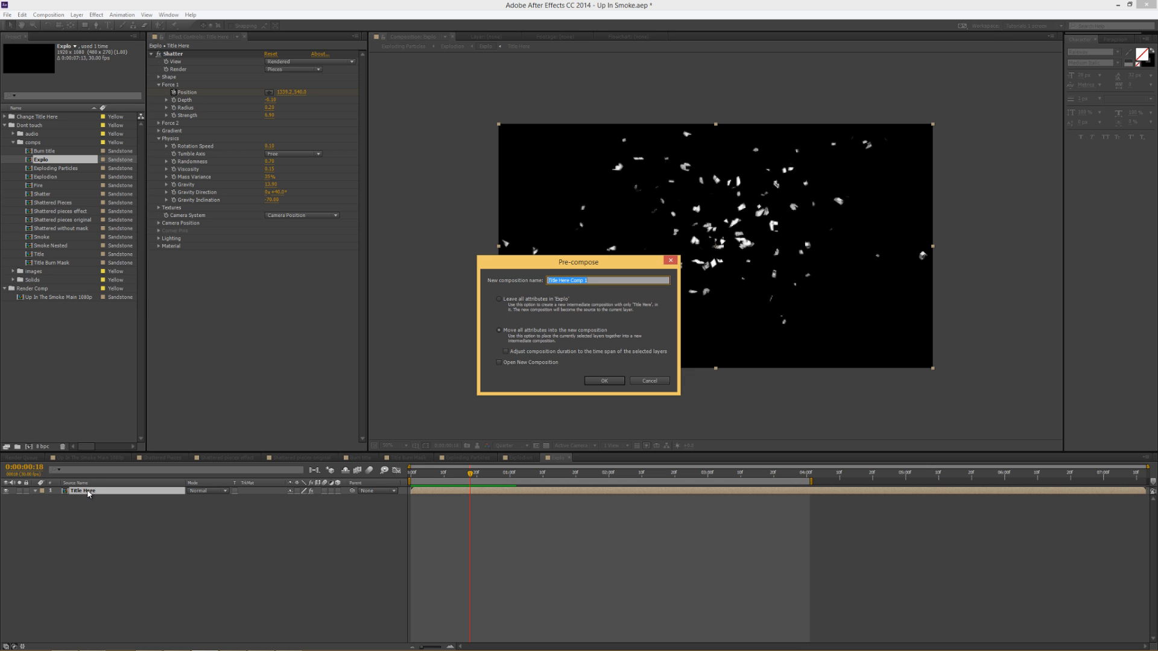
pyautogui.click(500, 299)
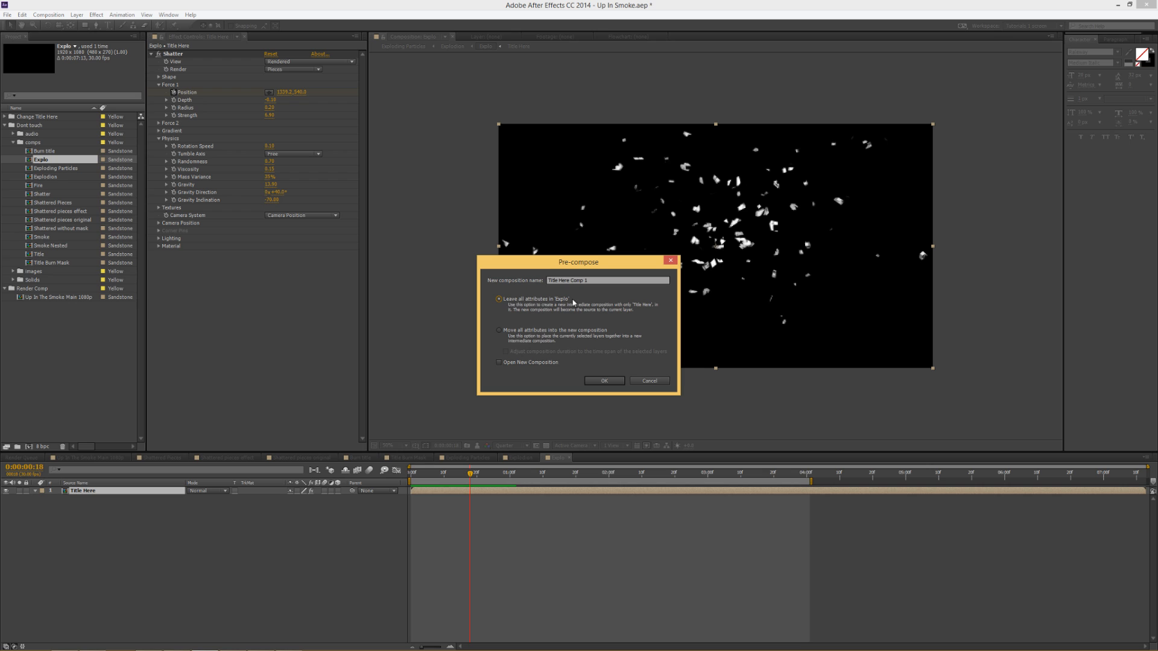
pyautogui.moveTo(599, 280); pyautogui.dragTo(544, 292)
pyautogui.write('Explo Mask')
pyautogui.click(603, 381)
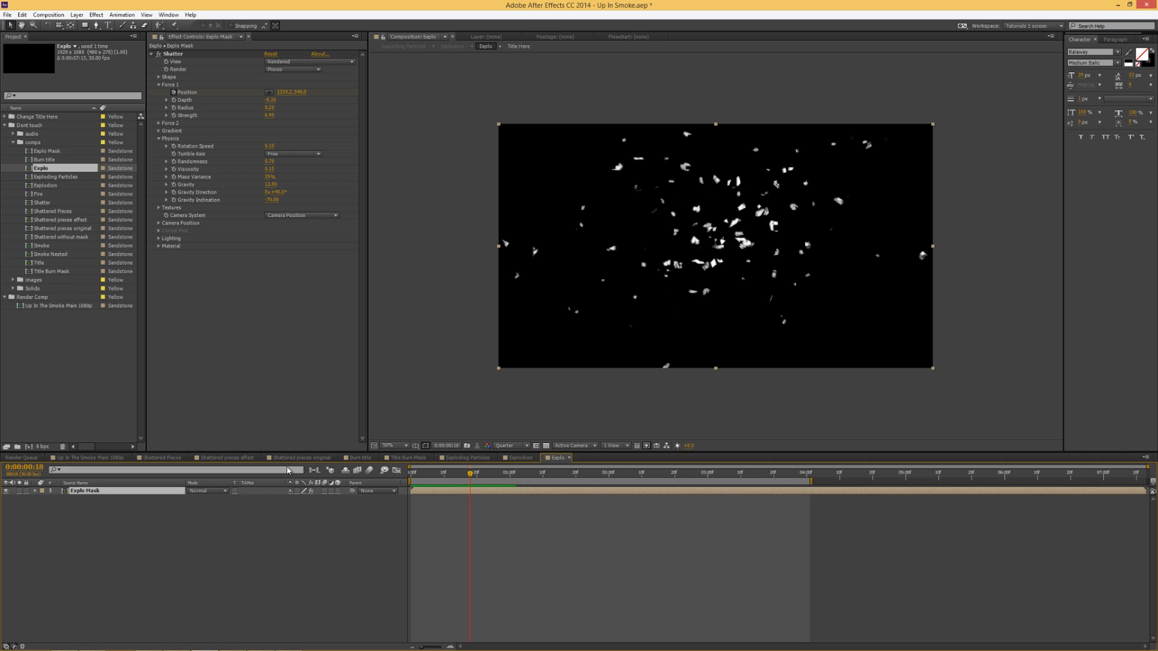
# Open the Explo Mask composition and apply an inverted Find Edges effect to its Title Here layer
pyautogui.doubleClick(115, 491)
pyautogui.click(94, 493)
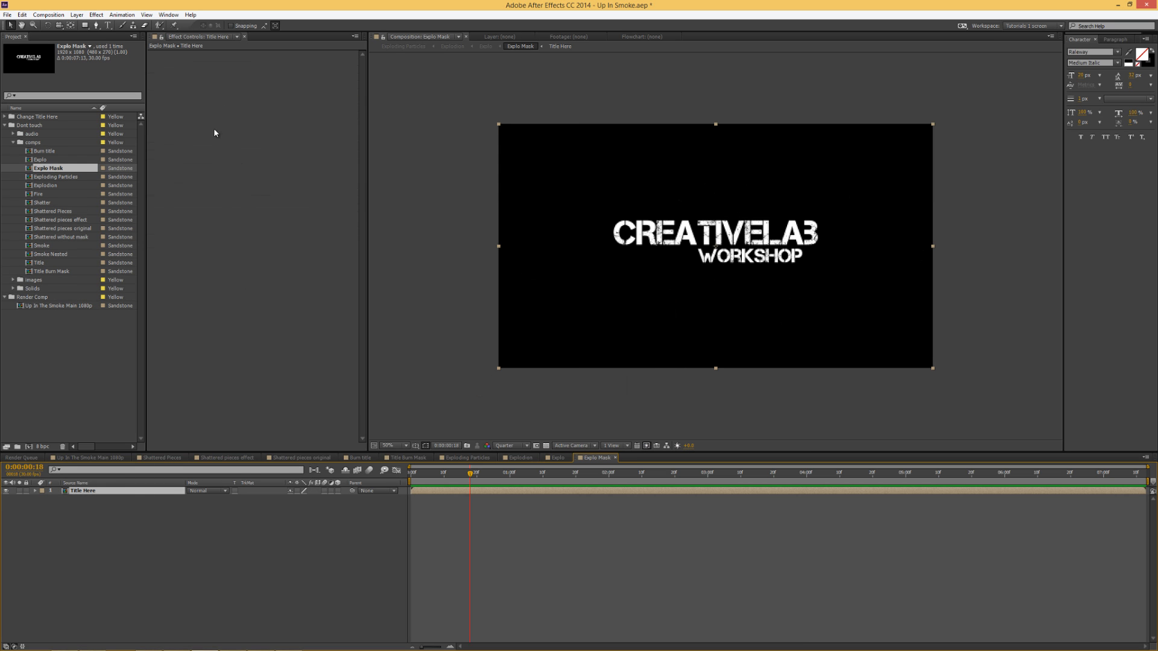
pyautogui.rightClick(217, 107)
pyautogui.moveTo(263, 225)
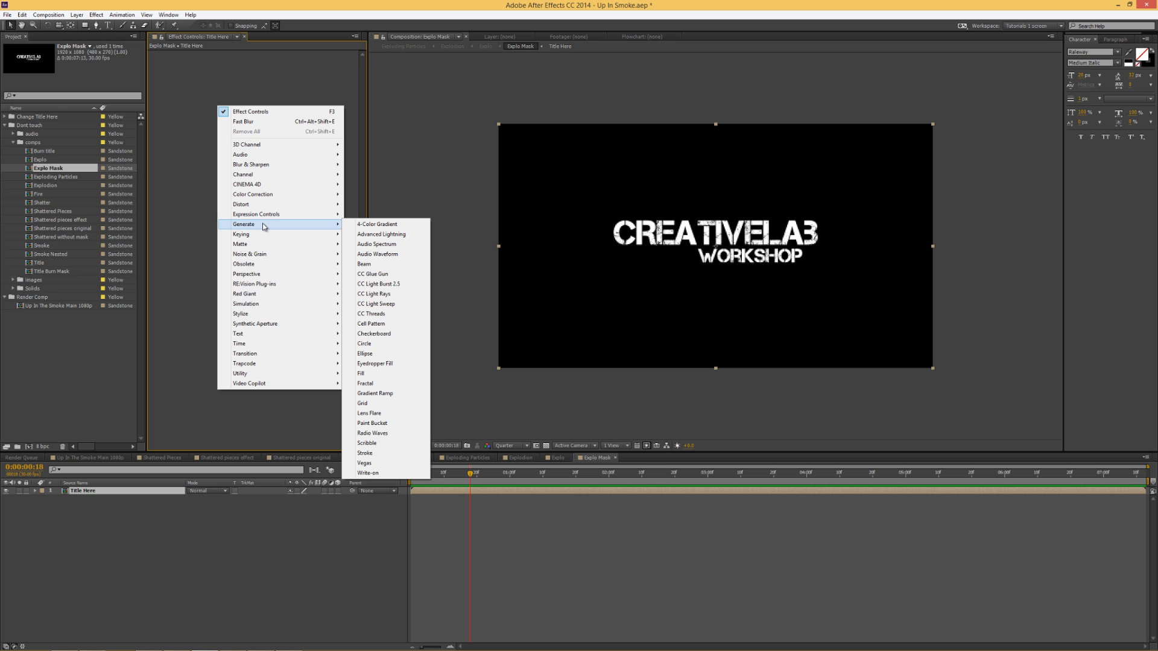
pyautogui.moveTo(260, 314)
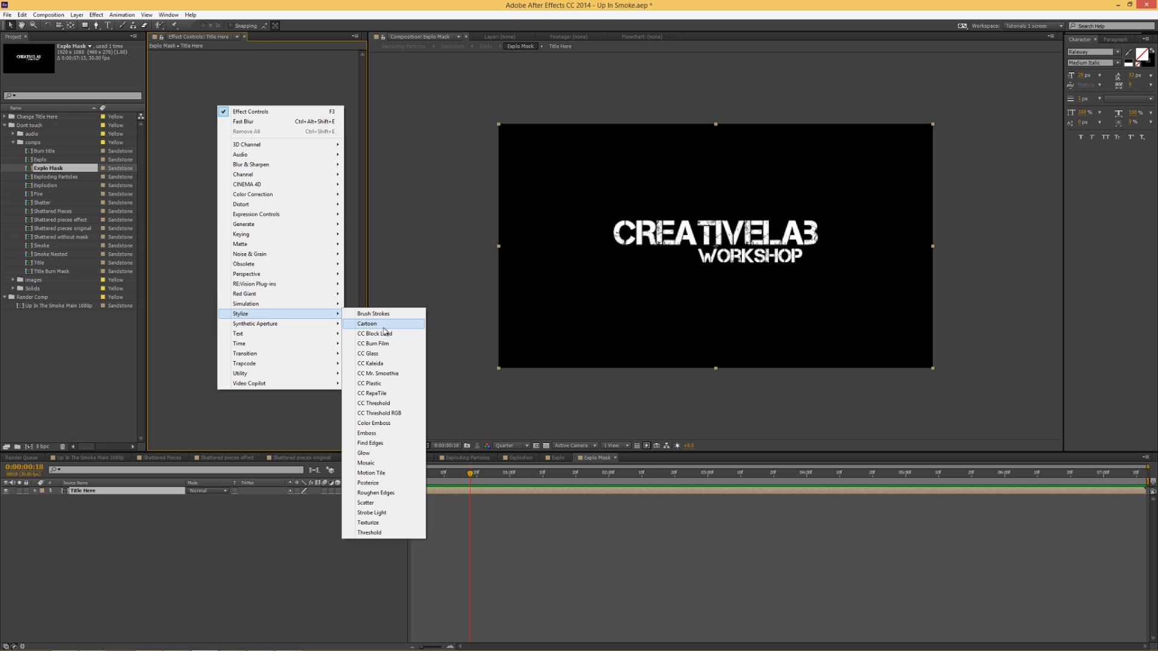
pyautogui.click(384, 444)
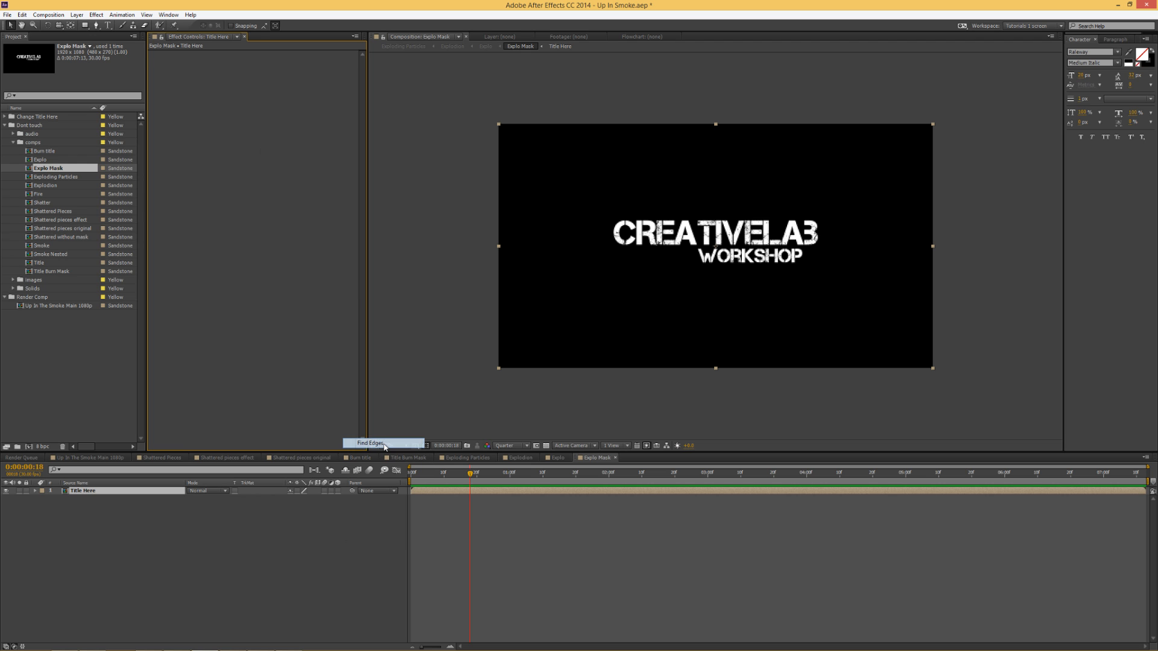
pyautogui.click(268, 61)
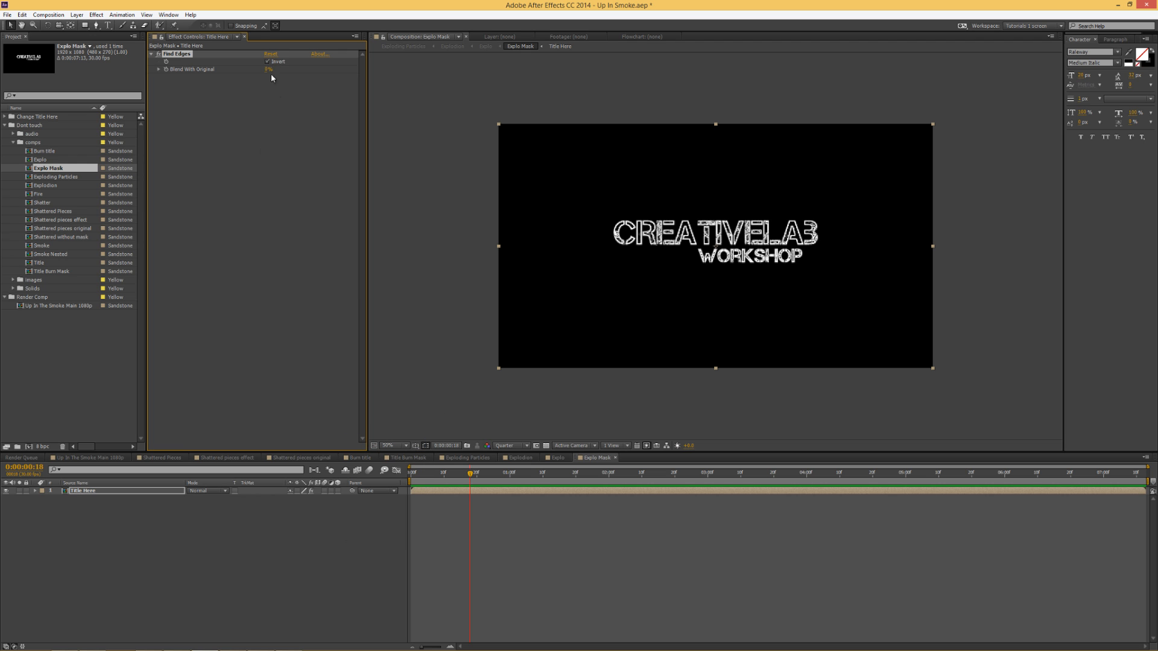
# View Explo Mask at Full resolution, add a Simple Choker effect and raise its Choke Matte to shrink the title outlines into small specks
pyautogui.press('/')
pyautogui.click(506, 445)
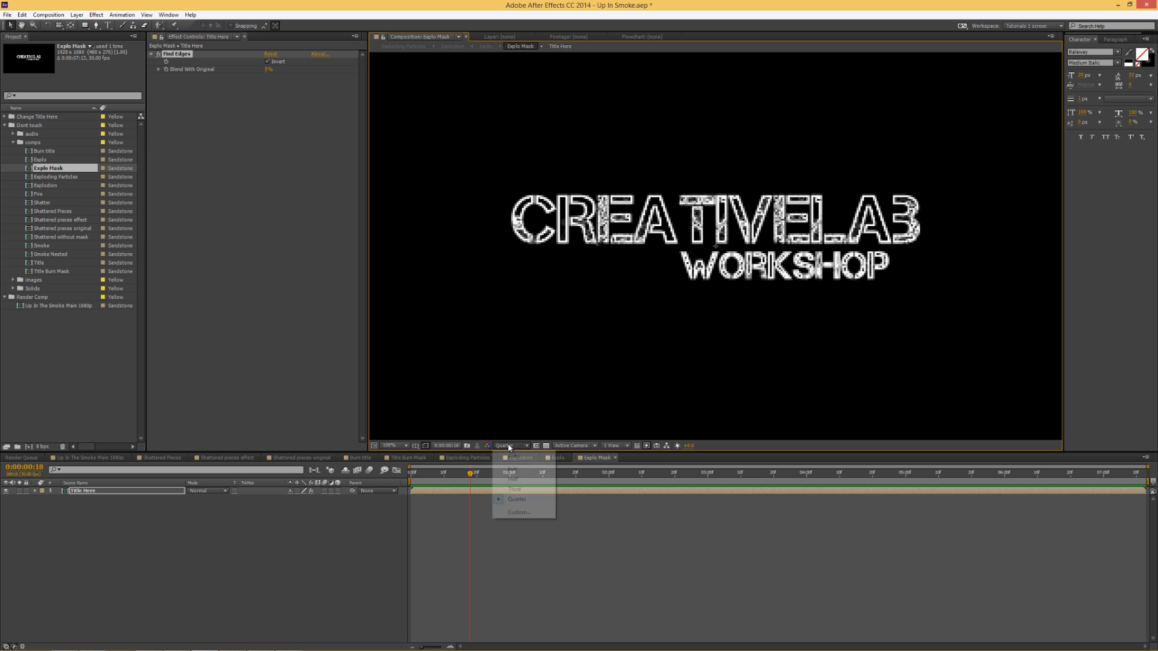
pyautogui.click(510, 457)
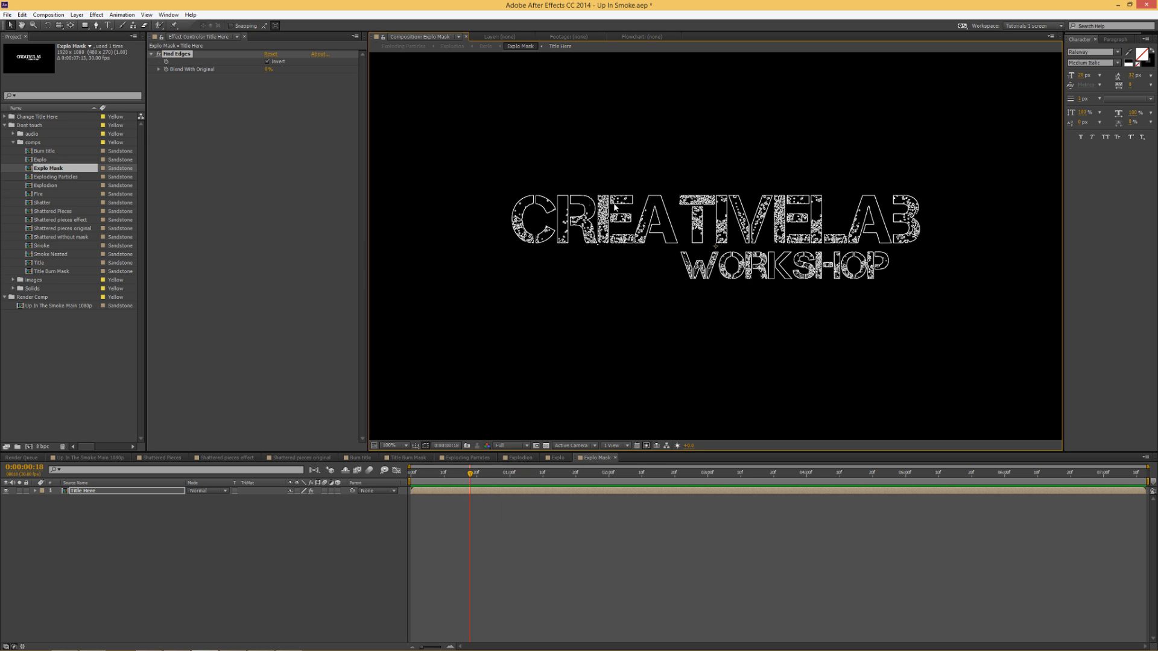
pyautogui.rightClick(184, 116)
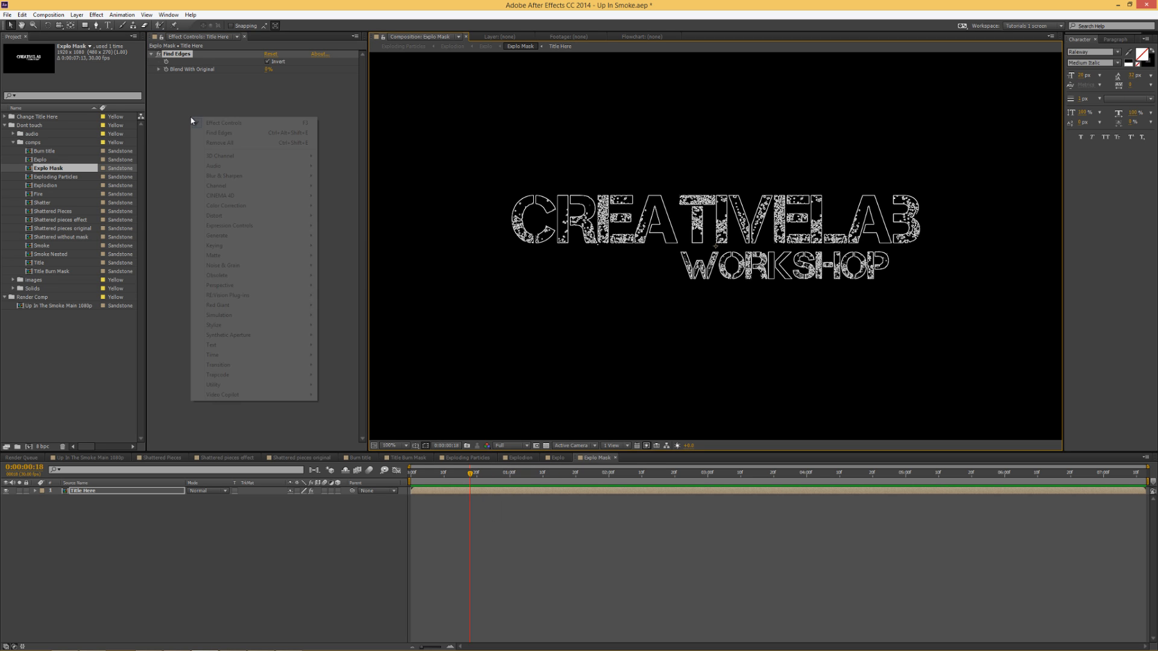
pyautogui.moveTo(230, 258)
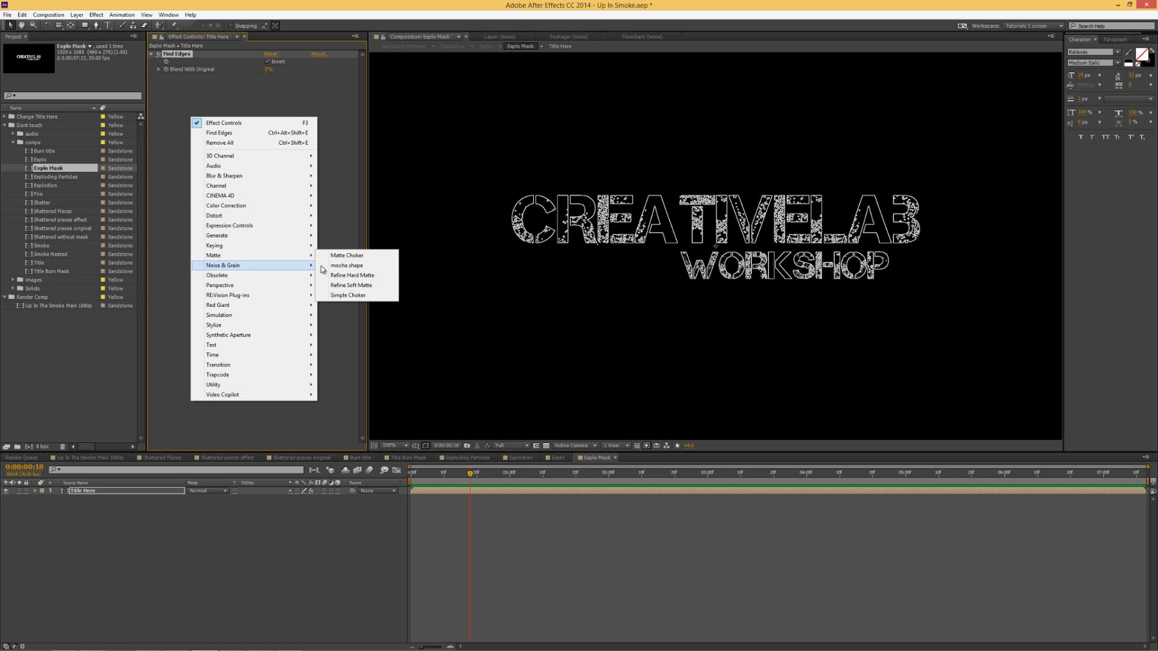
pyautogui.click(337, 296)
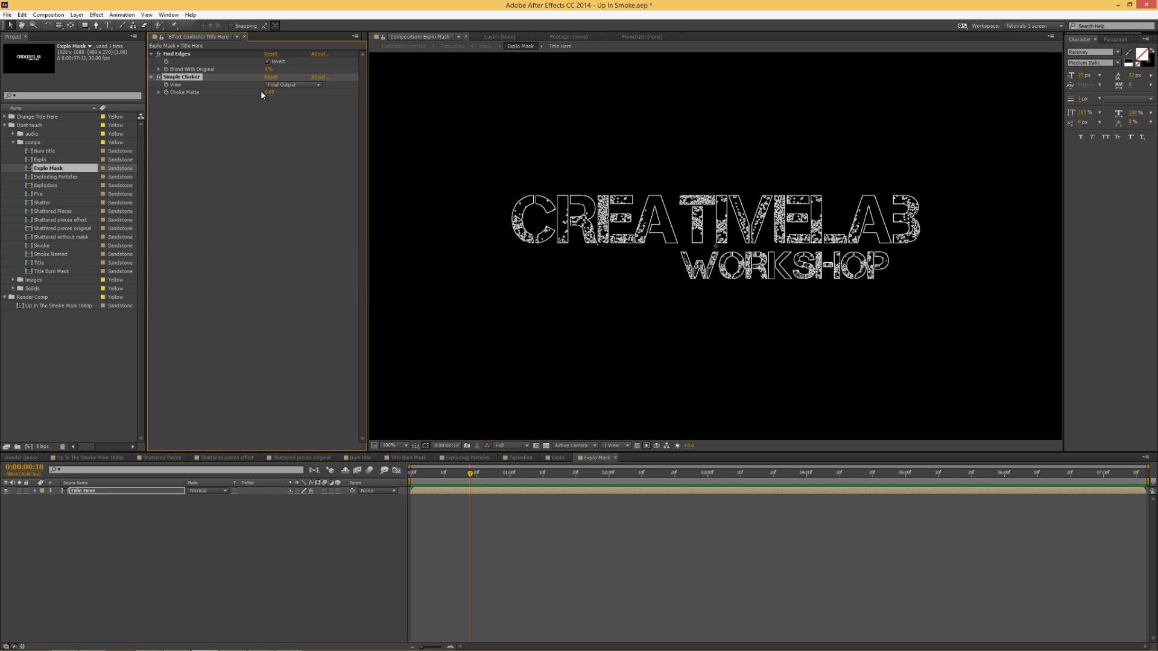
pyautogui.moveTo(263, 92); pyautogui.dragTo(337, 95)
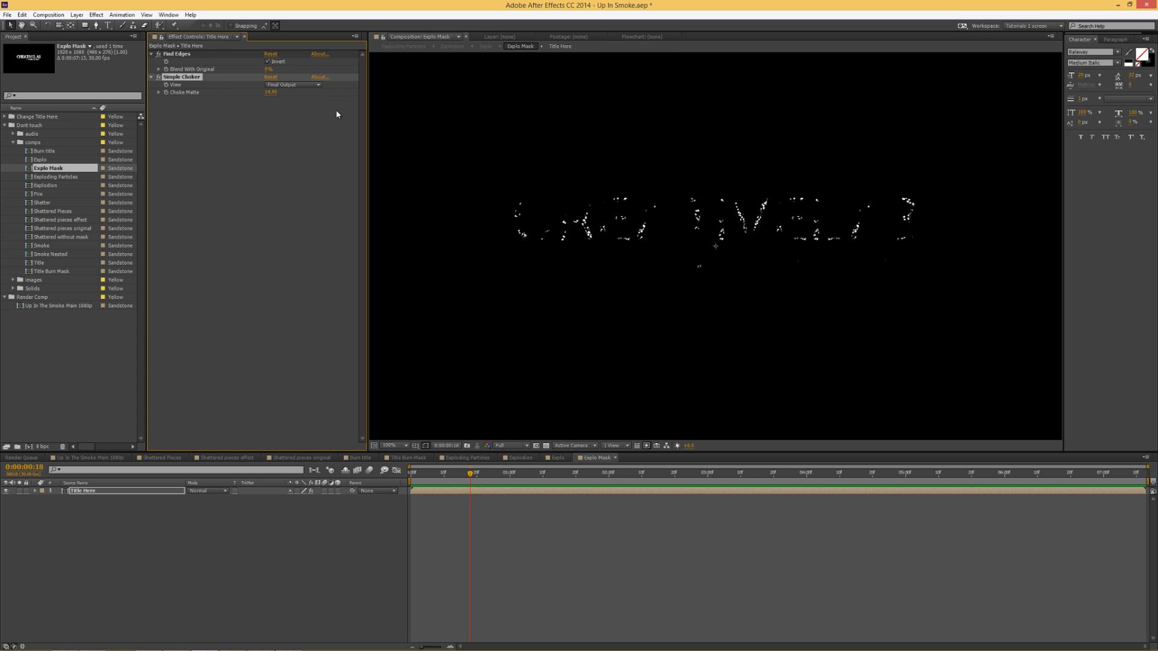
# Examine the choked particles in the Explo composition at Full resolution by stepping through frames and running RAM previews
pyautogui.click(556, 457)
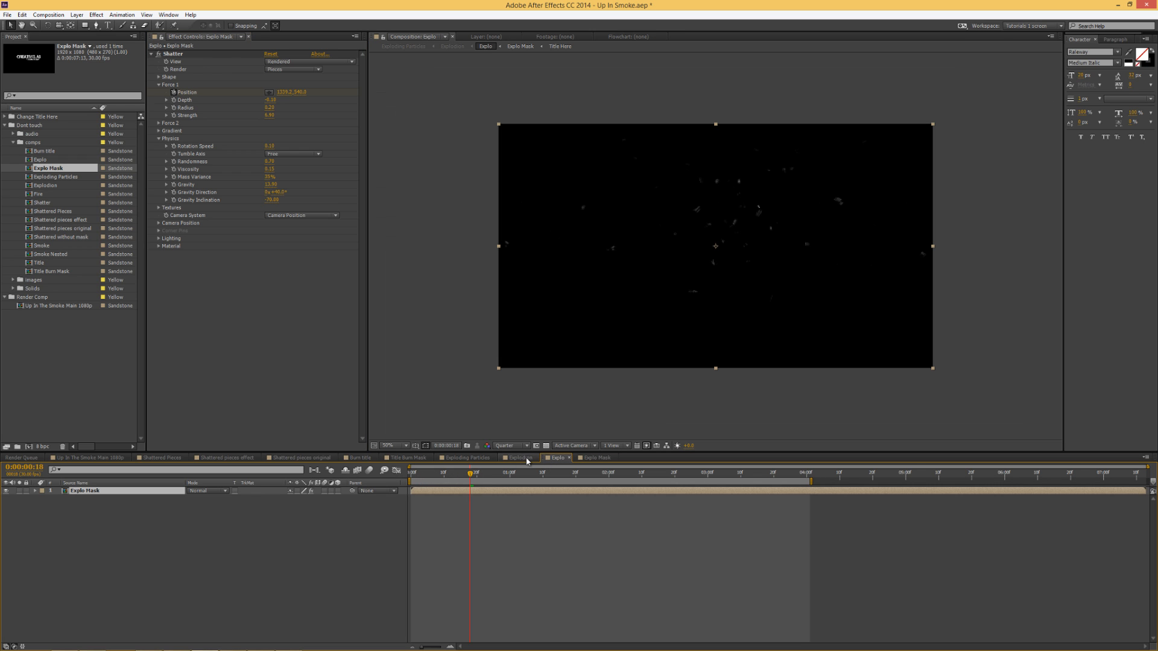
pyautogui.click(509, 446)
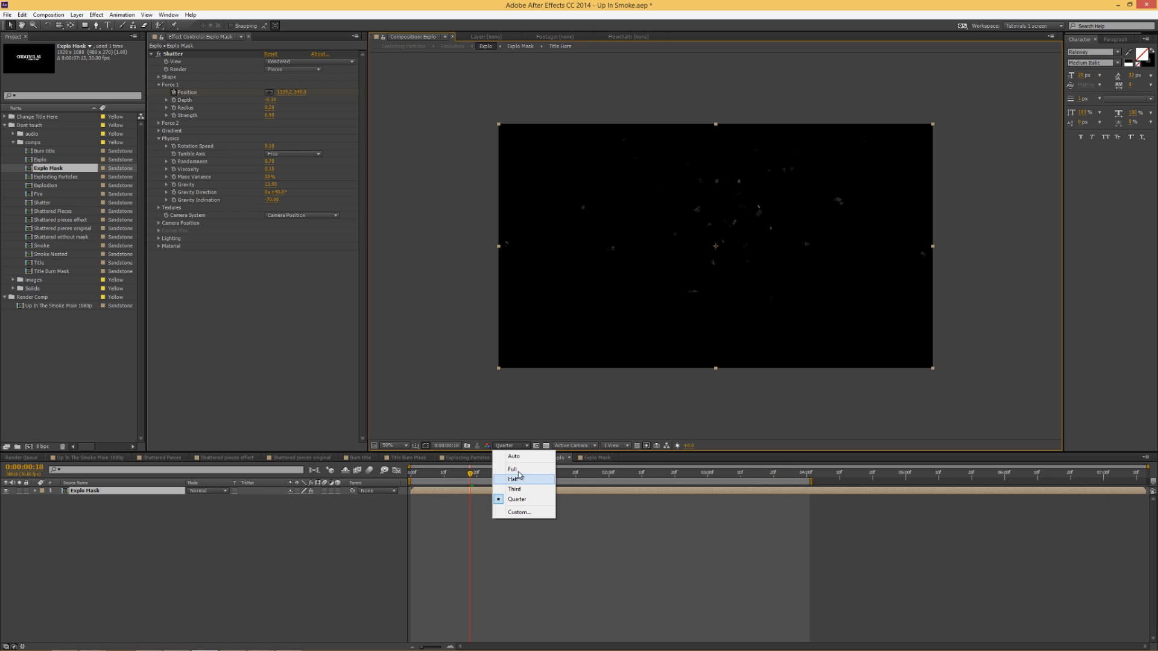
pyautogui.click(512, 469)
pyautogui.press('.')
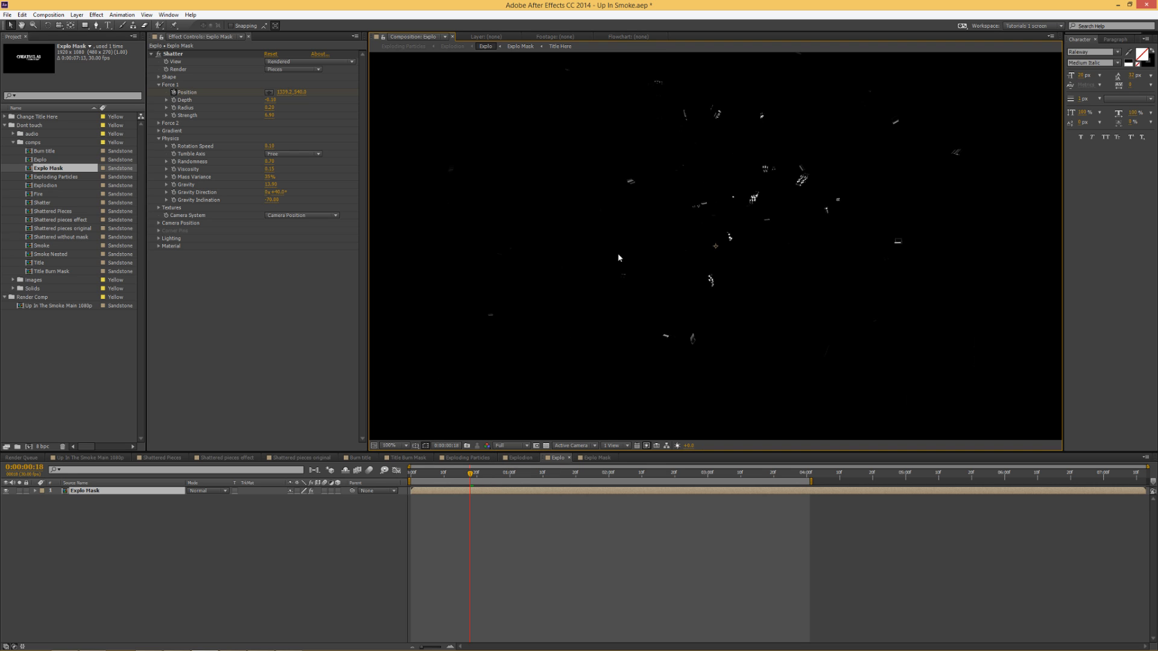
pyautogui.press(',')
pyautogui.press('.')
pyautogui.press(',')
pyautogui.press('.')
pyautogui.press('KP_0')
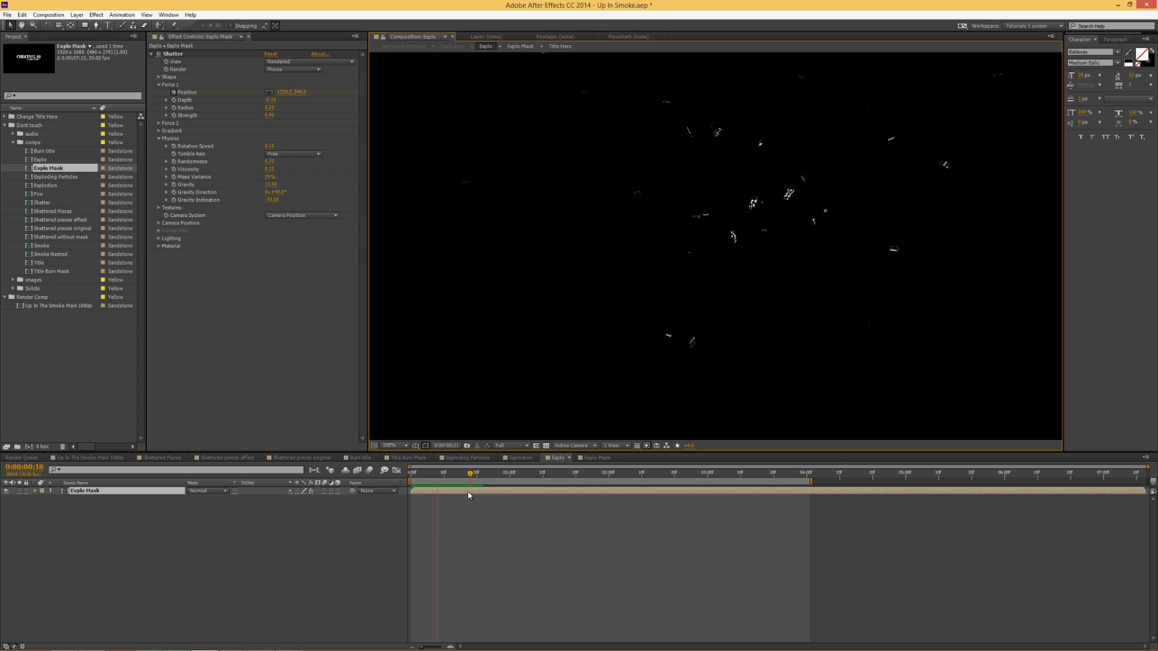
pyautogui.press(',')
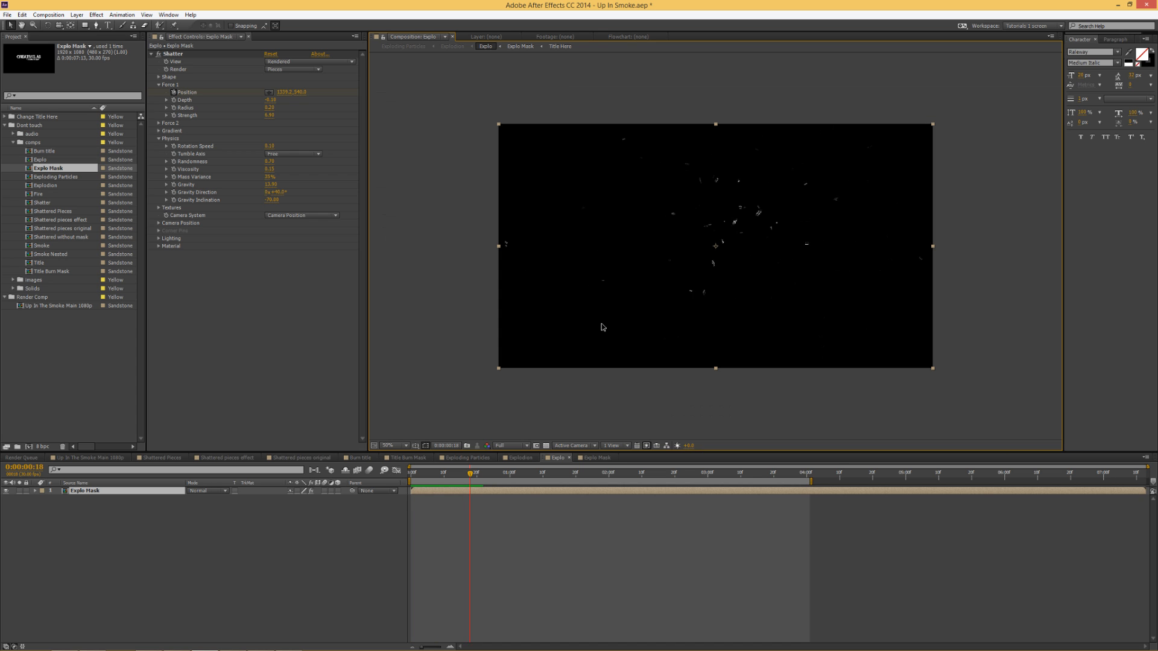
pyautogui.press('KP_0')
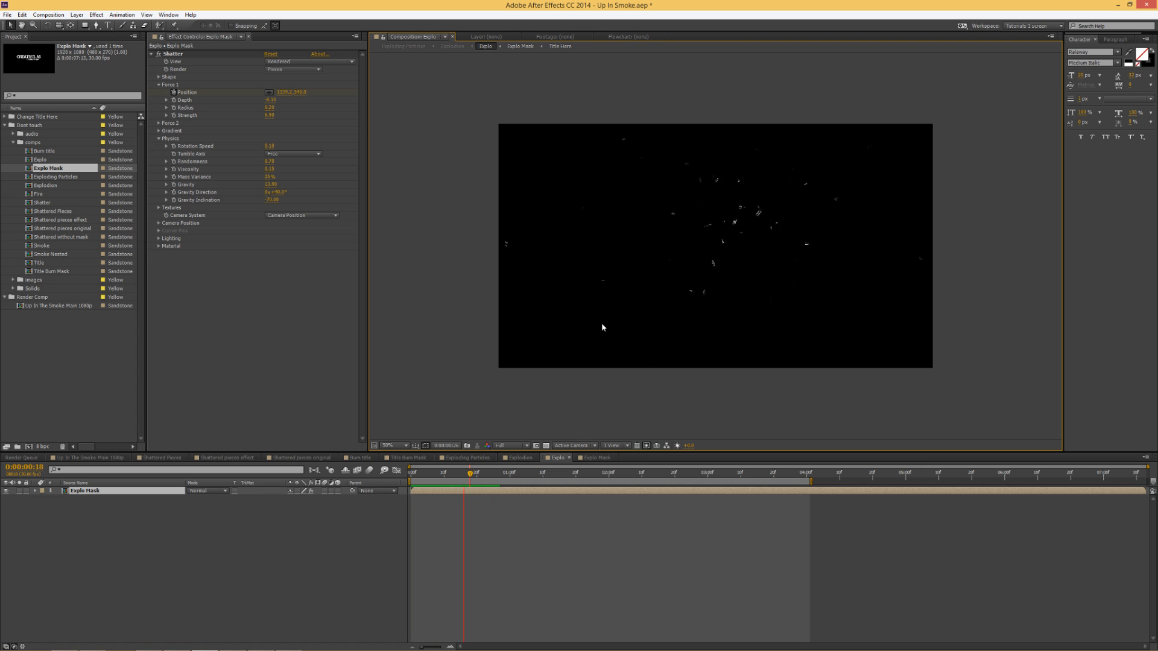
# Try a much higher Choke Matte on the Title Here layer in Explo Mask and check the particles in Explo
pyautogui.click(596, 458)
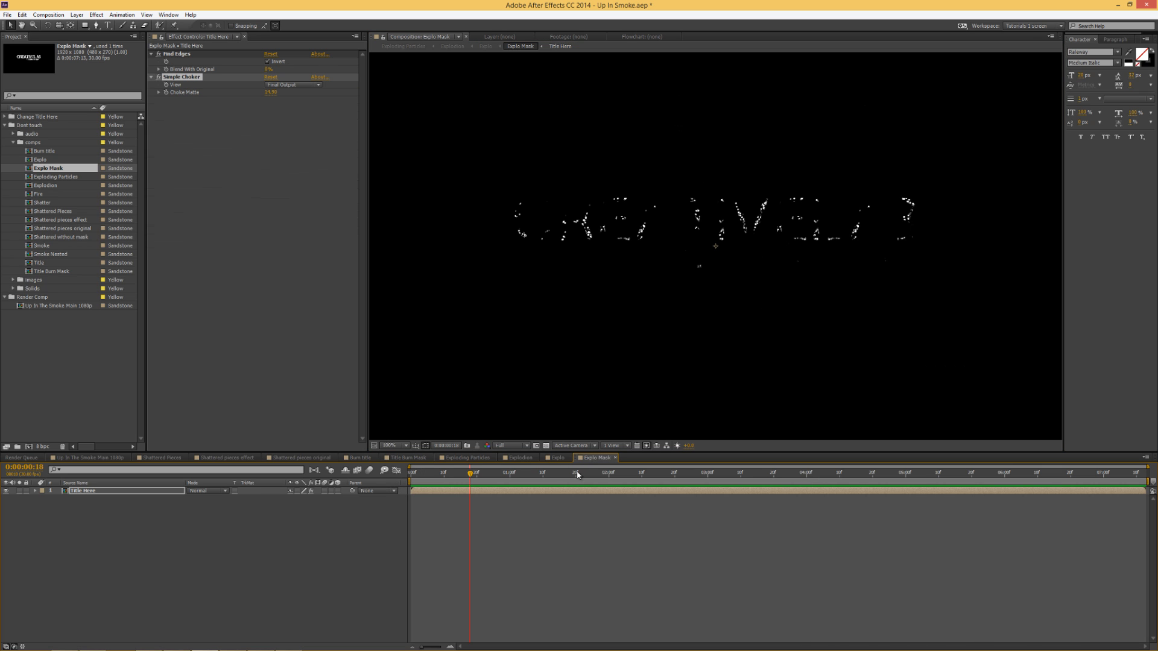
pyautogui.press('Return')
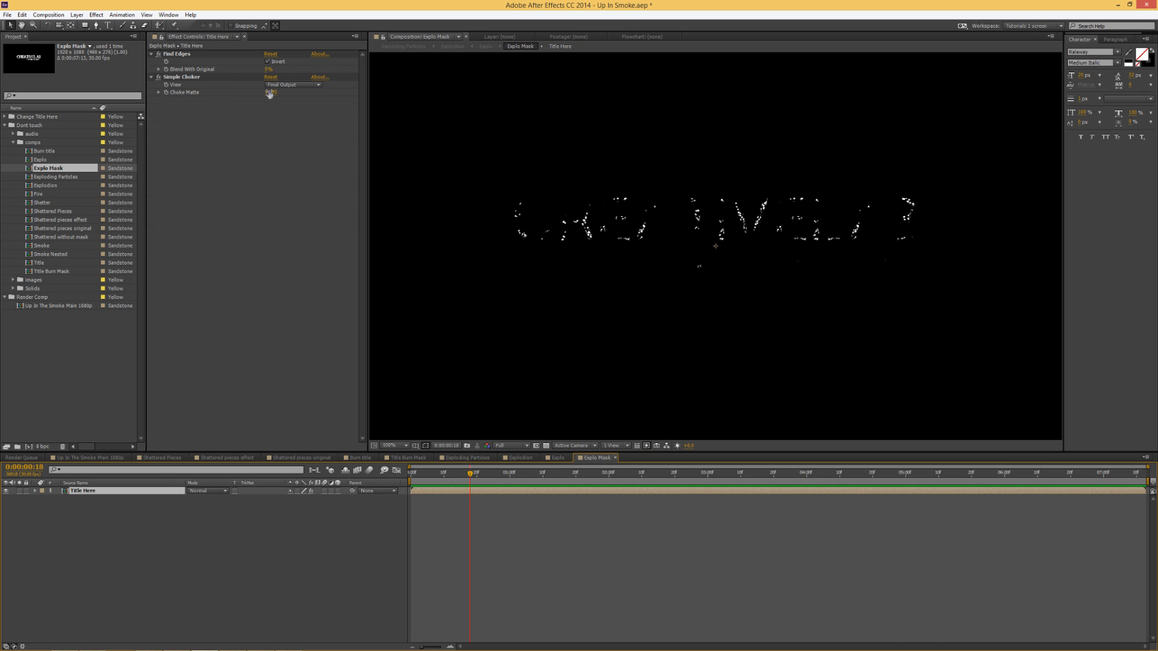
pyautogui.moveTo(270, 93); pyautogui.dragTo(323, 98)
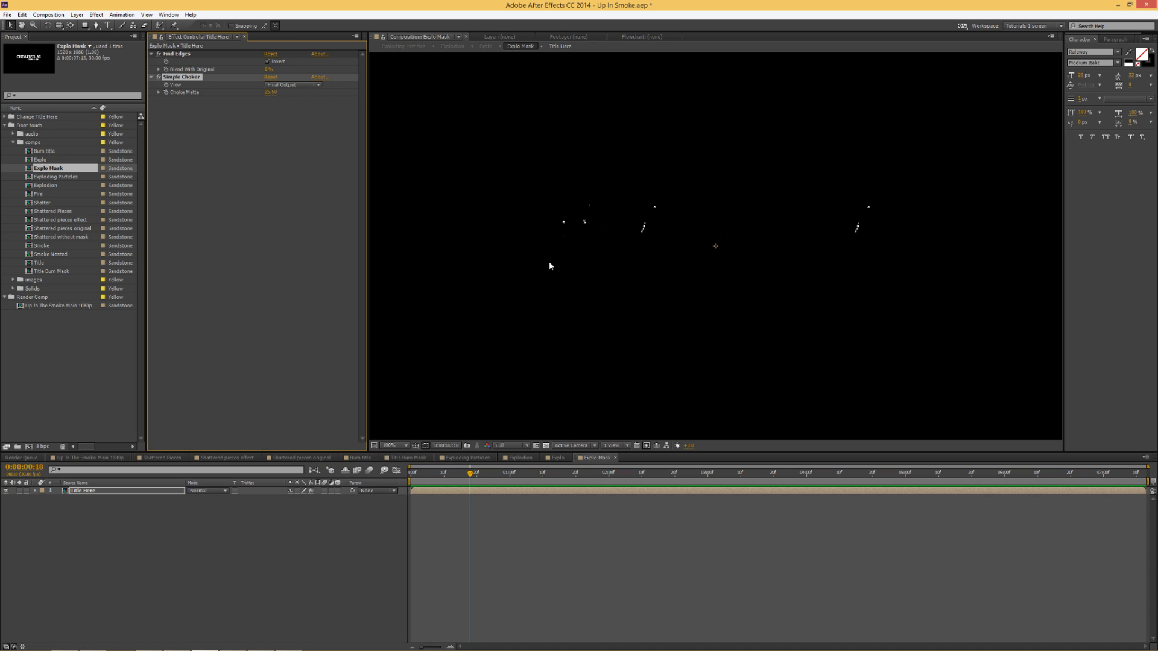
pyautogui.click(550, 458)
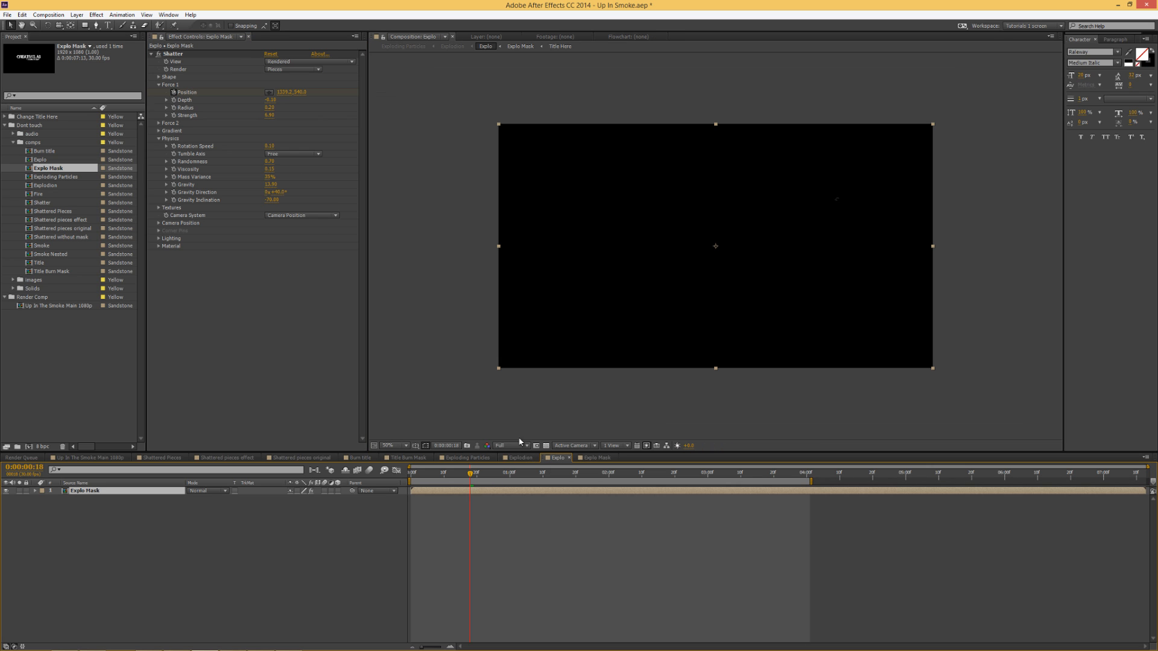
# Lower the Simple Choker's Choke Matte in Explo Mask to about 20 and run a RAM preview of Explo
pyautogui.click(595, 458)
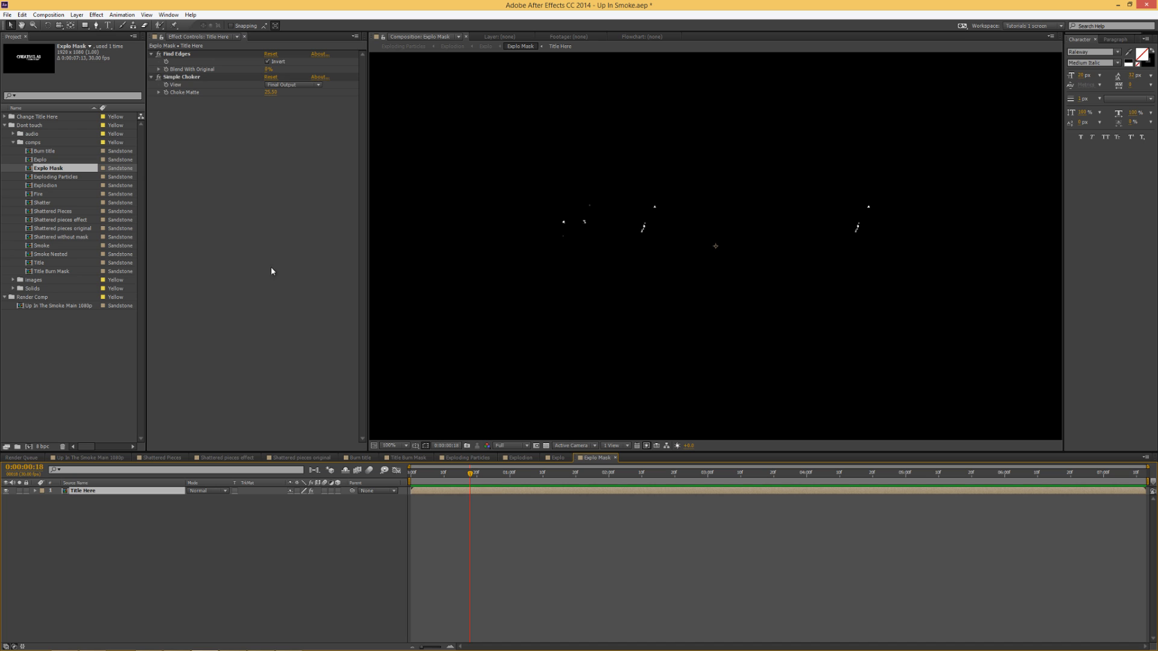
pyautogui.moveTo(269, 94); pyautogui.dragTo(271, 120)
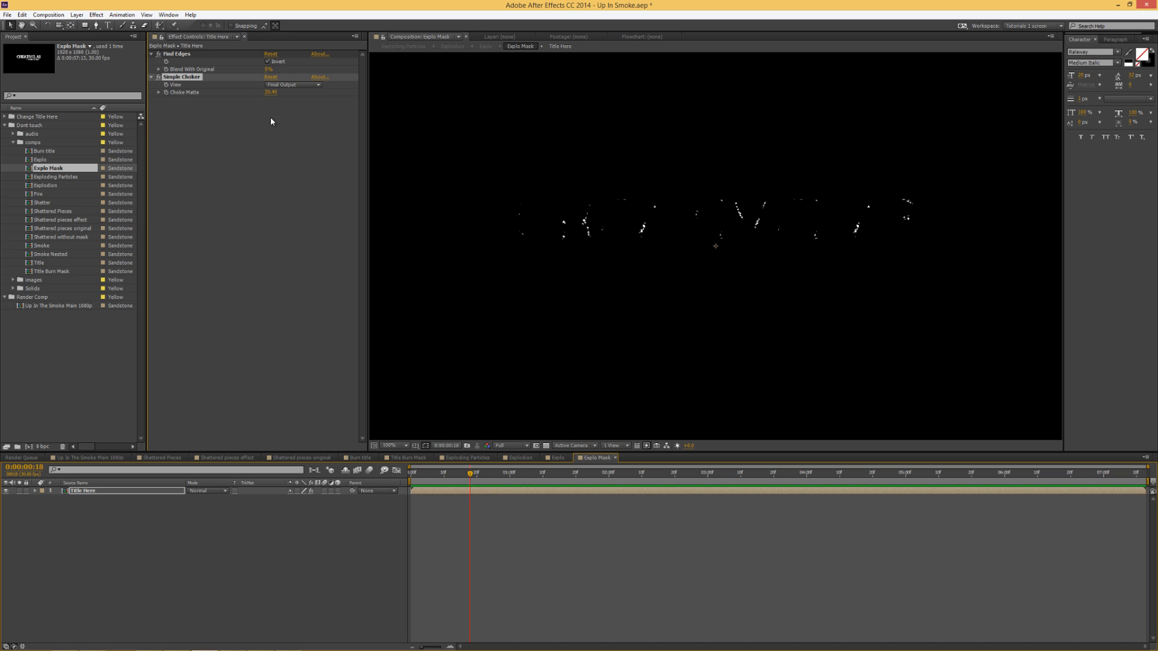
pyautogui.click(556, 457)
pyautogui.moveTo(461, 478); pyautogui.dragTo(487, 477)
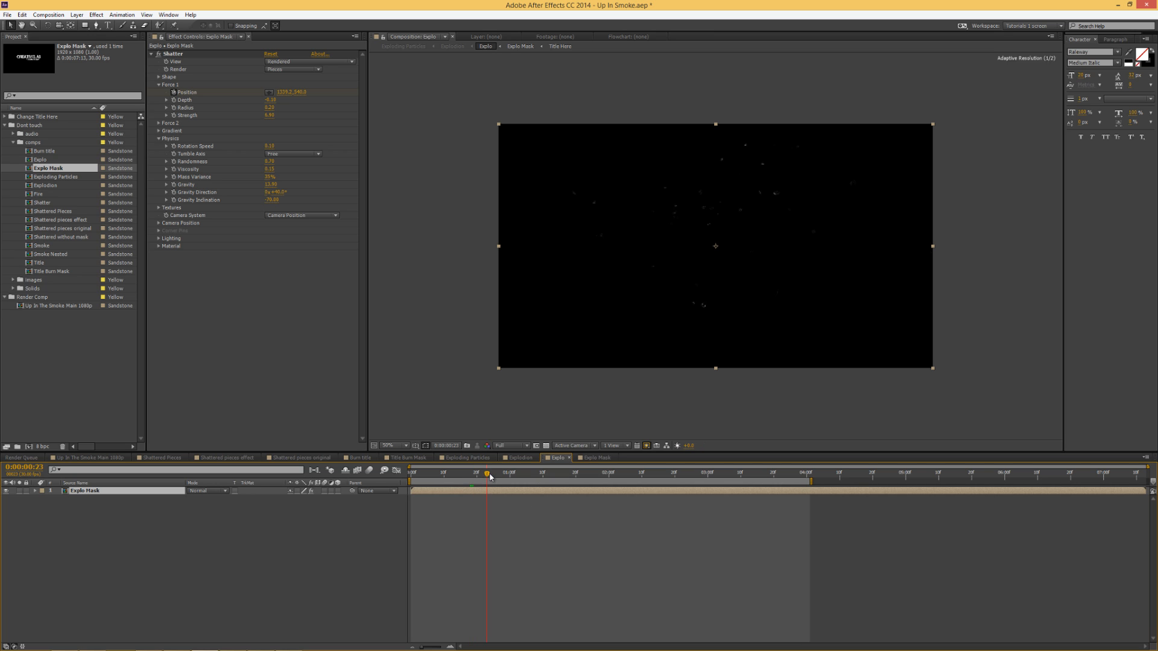
pyautogui.press('KP_0')
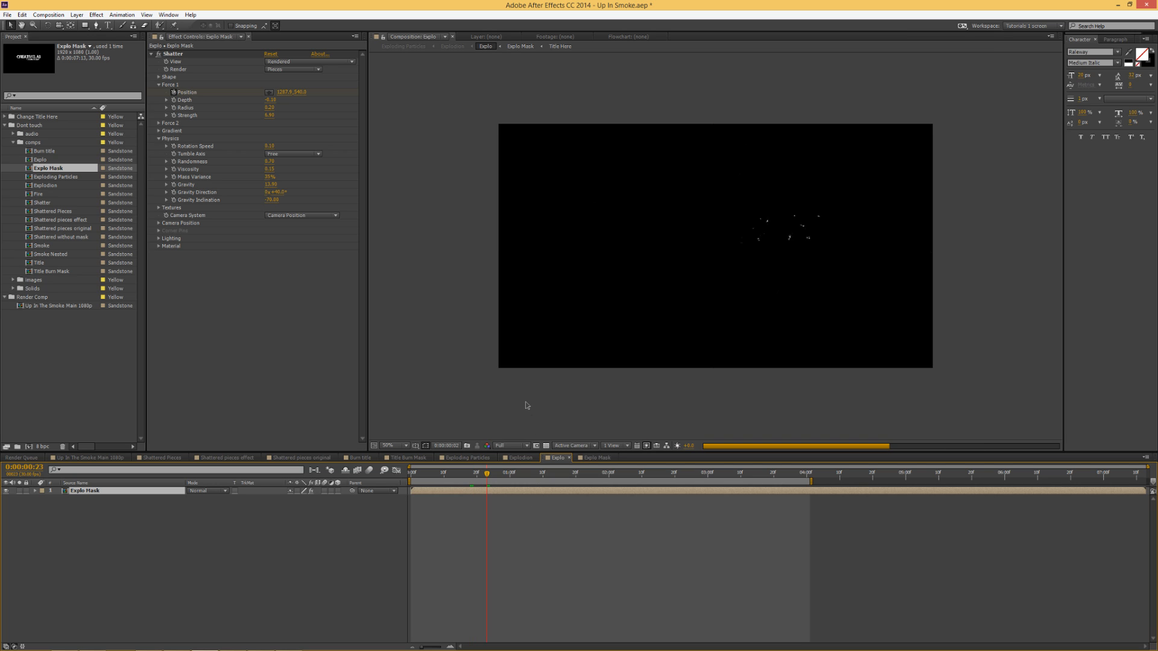
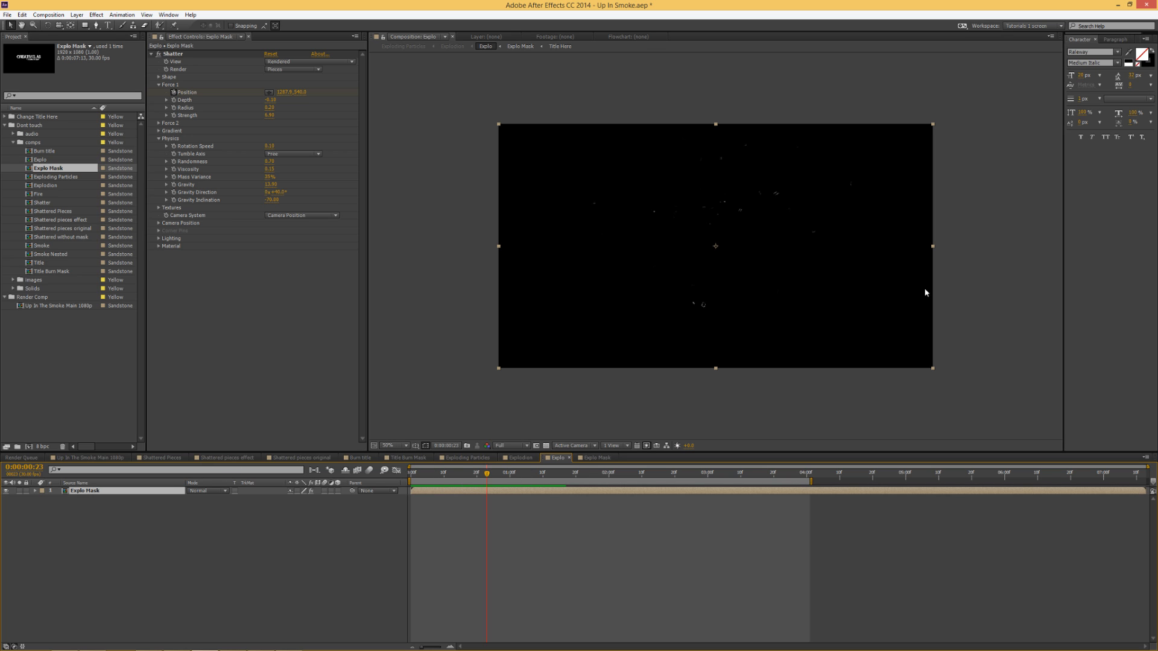
# Close the open Explo, particle, burn and shattered pieces compositions until only Up In The Smoke Main 1080p remains open
pyautogui.click(569, 459)
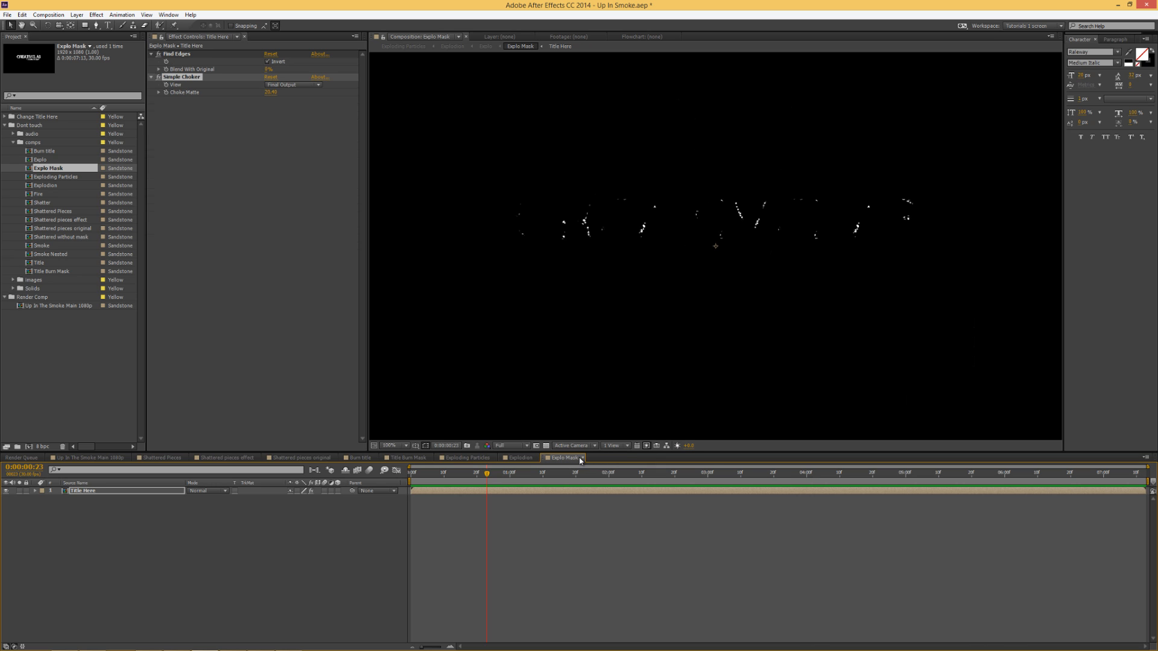
pyautogui.click(581, 458)
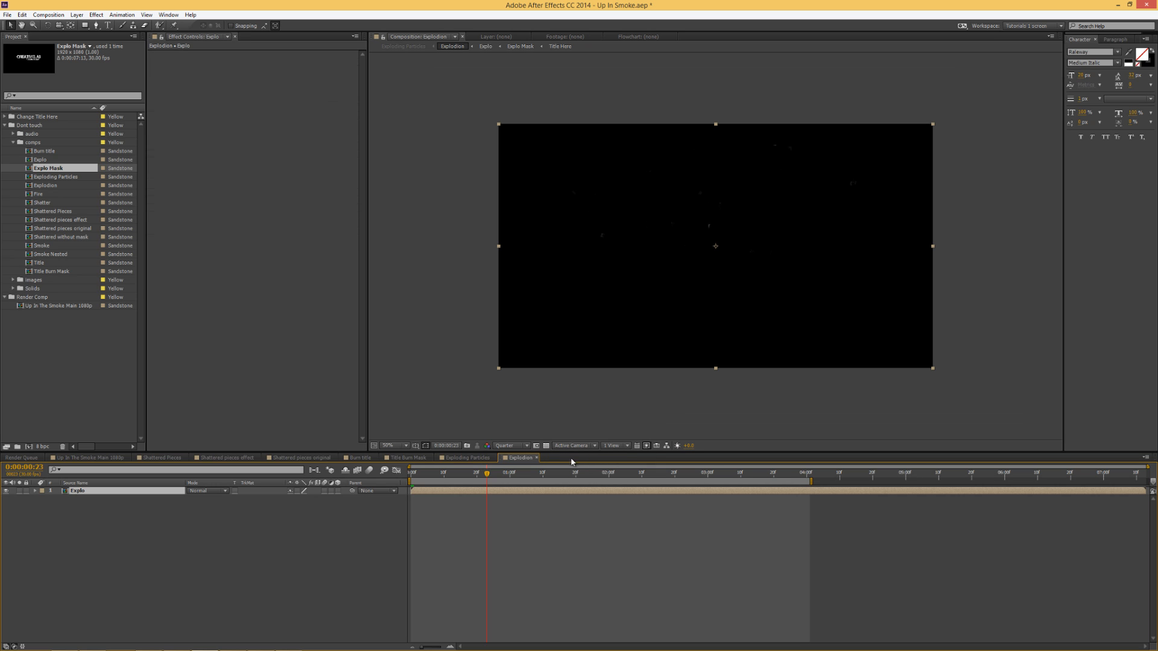
pyautogui.click(536, 458)
pyautogui.click(493, 458)
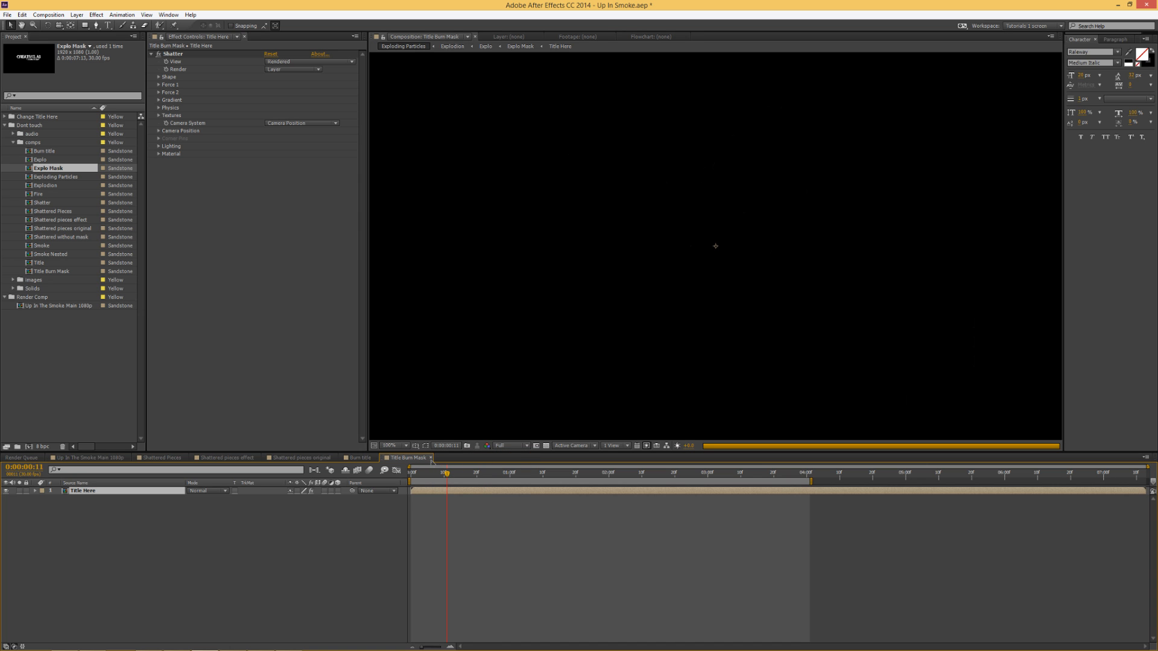
pyautogui.click(430, 458)
pyautogui.click(375, 457)
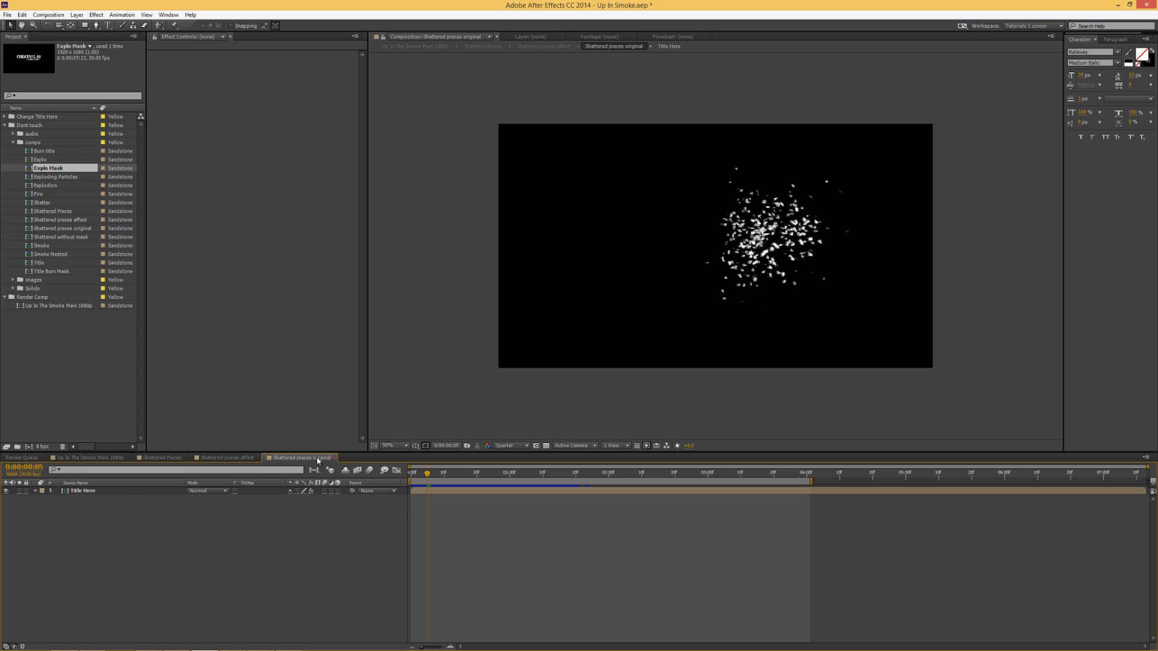
pyautogui.click(318, 459)
pyautogui.click(258, 458)
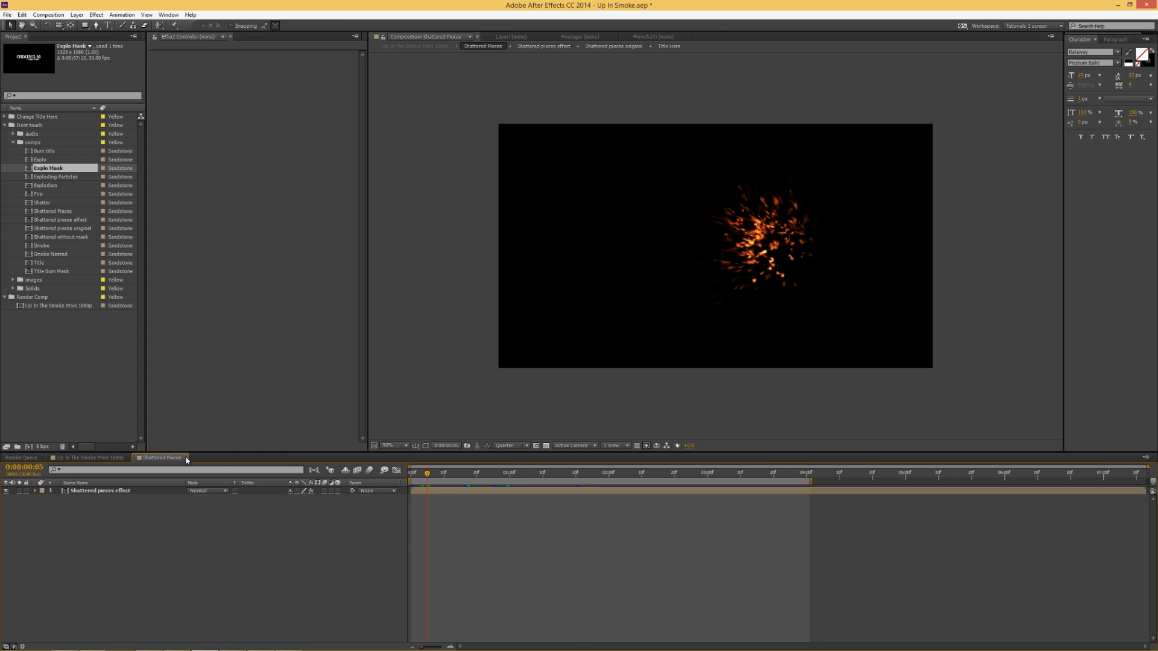
pyautogui.click(187, 458)
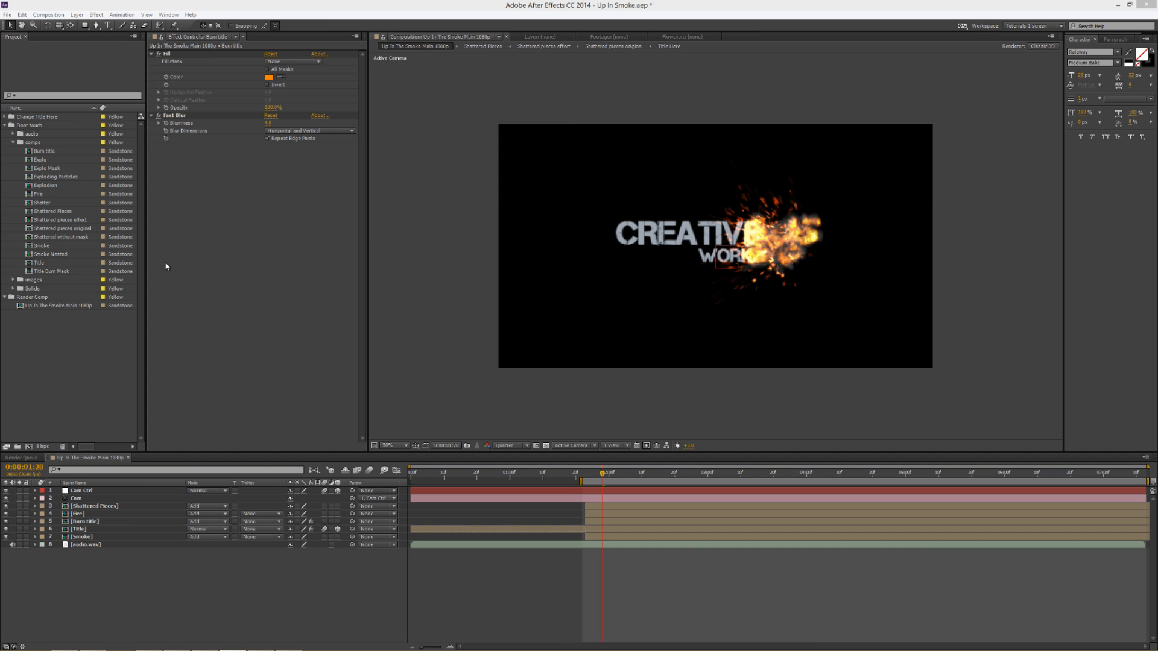
# Add the Exploding Particles composition to Up In The Smoke Main 1080p between the Fire and Burn title layers
pyautogui.click(63, 179)
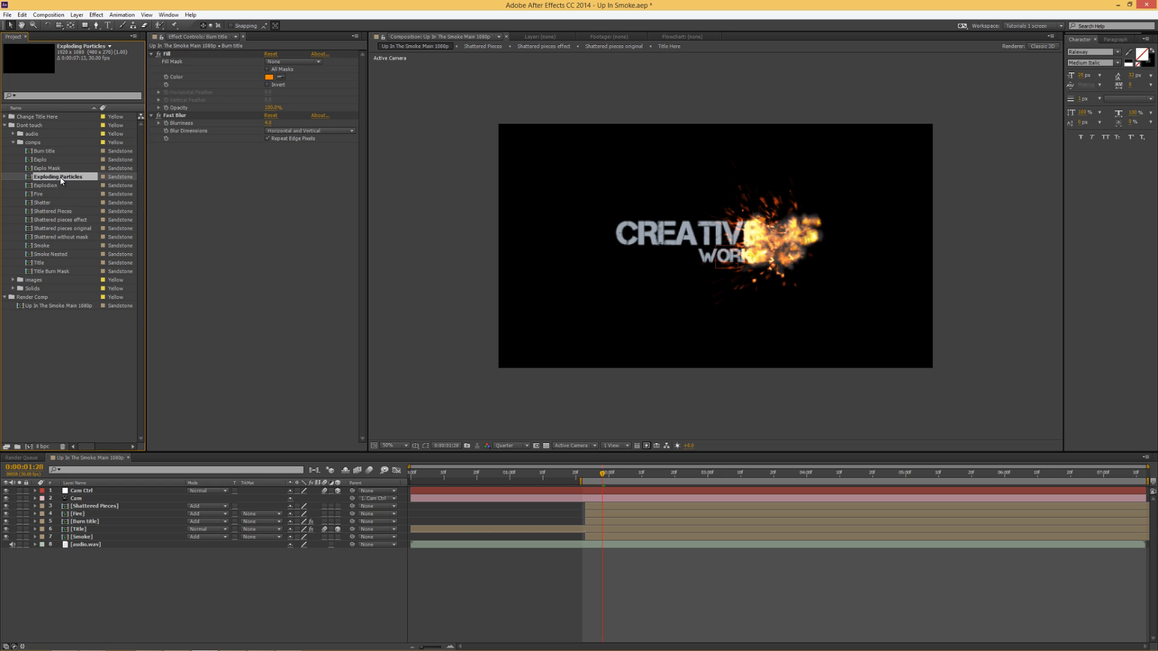
pyautogui.moveTo(53, 179); pyautogui.dragTo(88, 520)
pyautogui.click(110, 515)
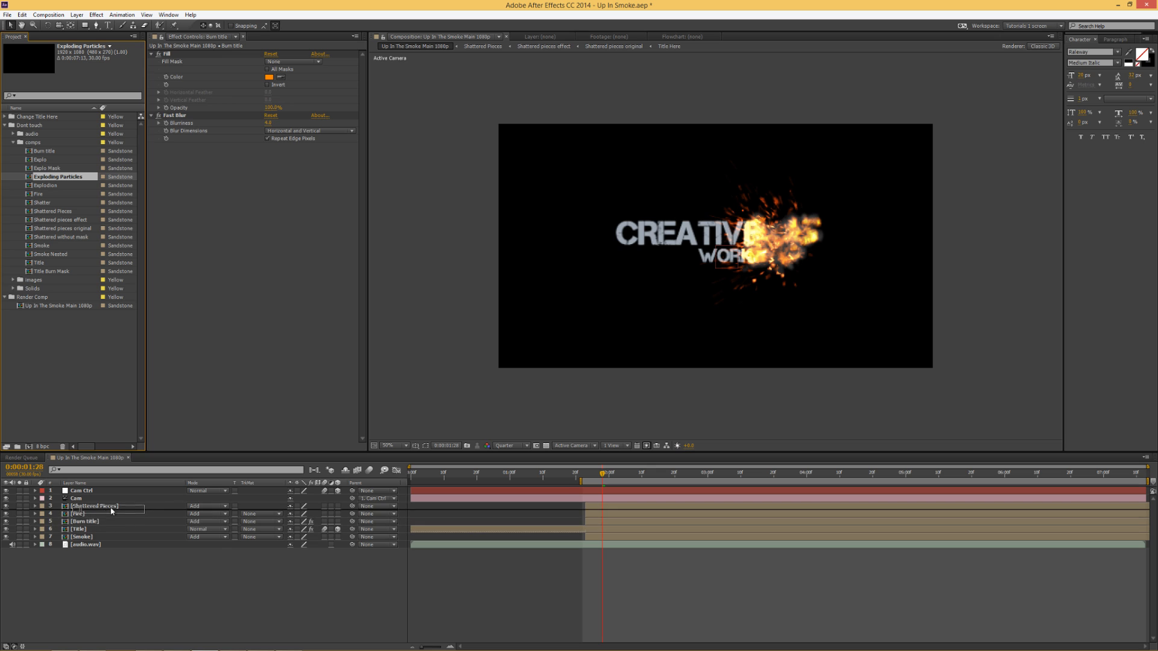
pyautogui.press('Return')
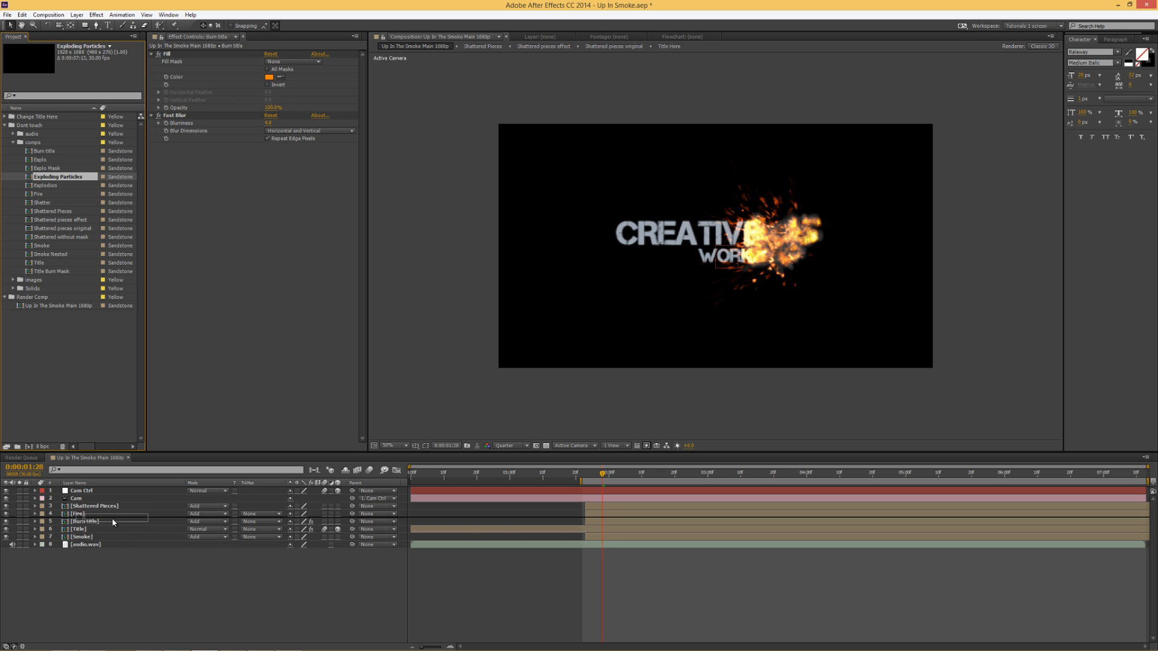
pyautogui.moveTo(111, 517); pyautogui.dragTo(115, 521)
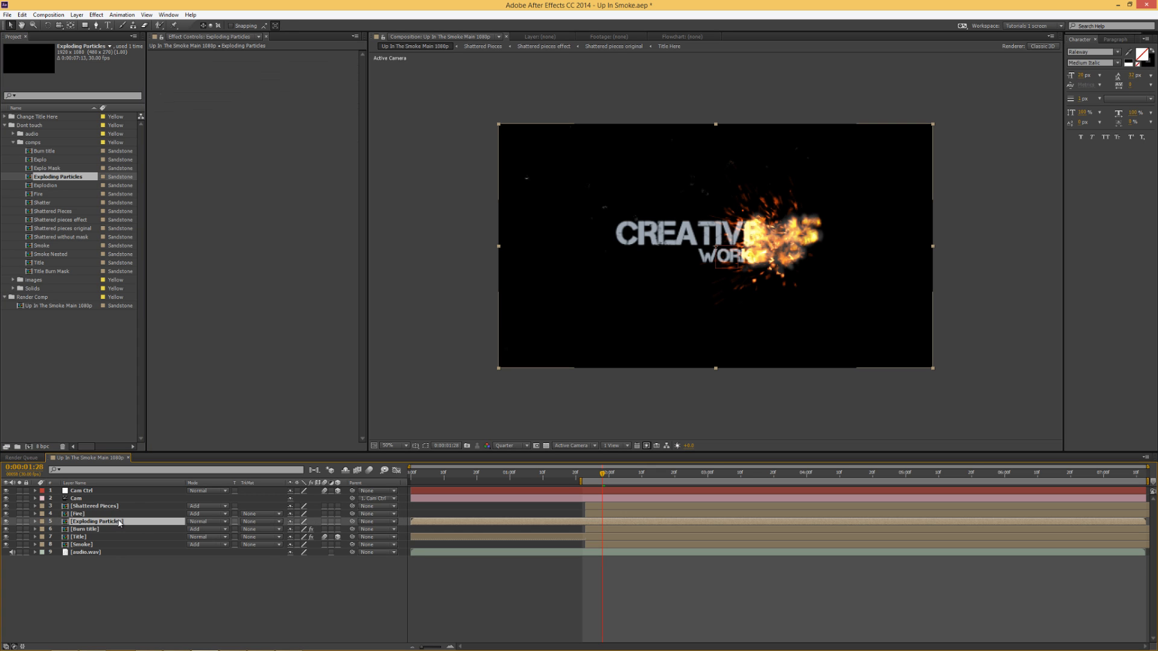
# Enable time remapping on the Exploding Particles layer, starting it together with the Fire layer, and set its blending mode to Add
pyautogui.rightClick(452, 522)
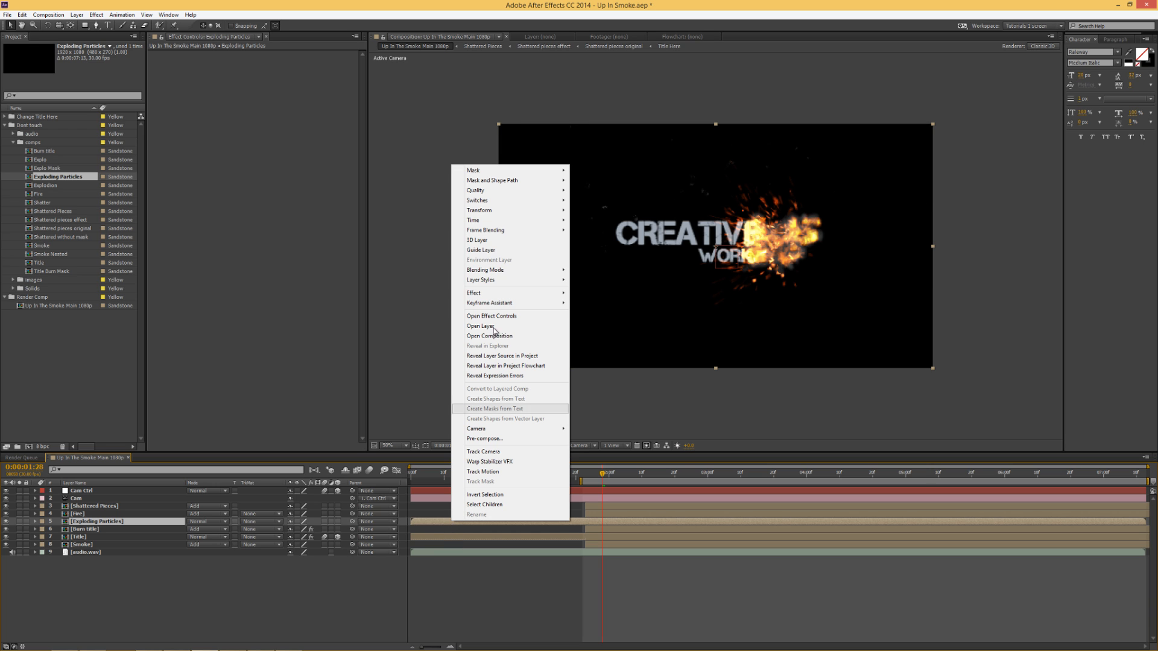
pyautogui.moveTo(534, 221)
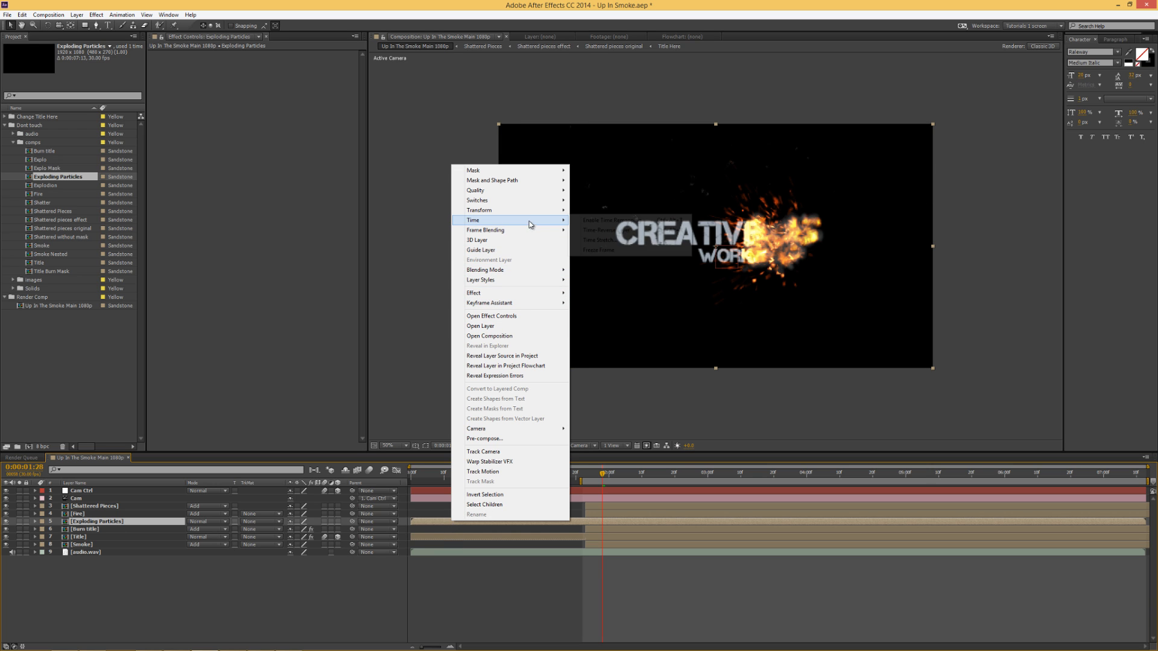
pyautogui.click(635, 222)
pyautogui.moveTo(456, 523); pyautogui.dragTo(628, 530)
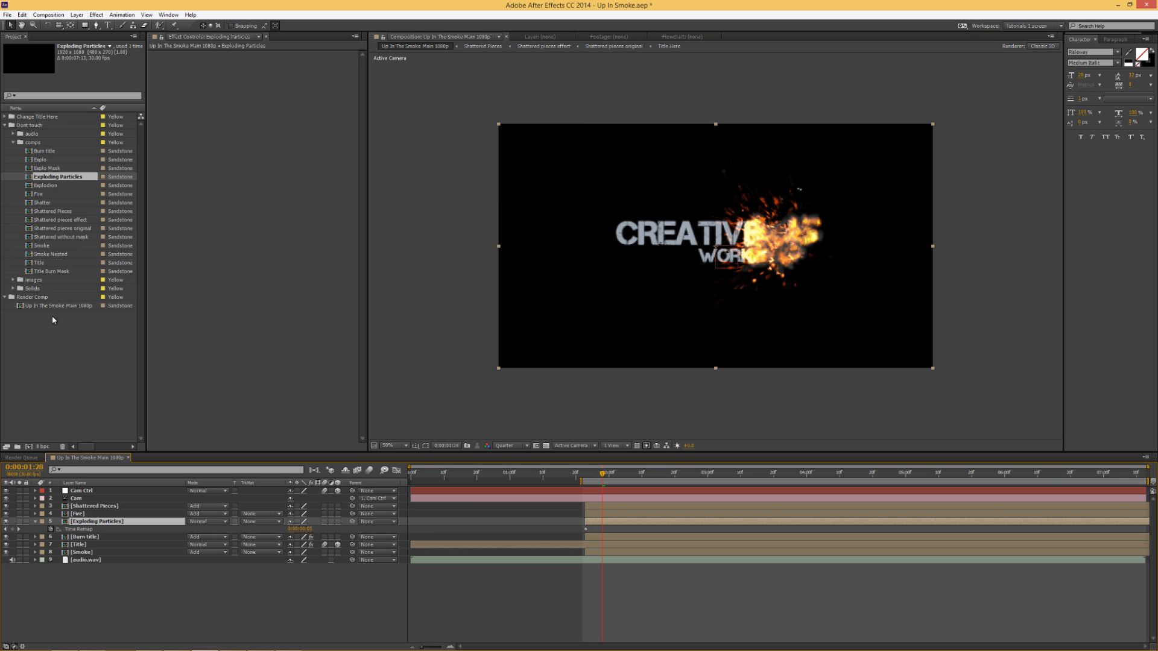
pyautogui.click(197, 522)
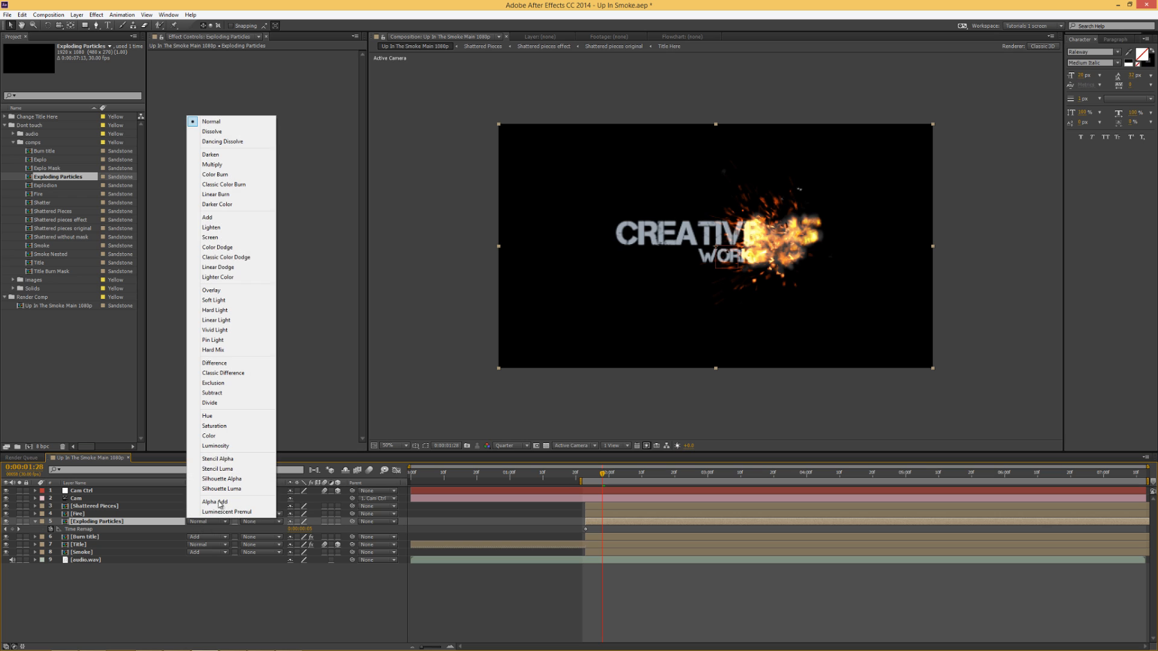
pyautogui.click(237, 217)
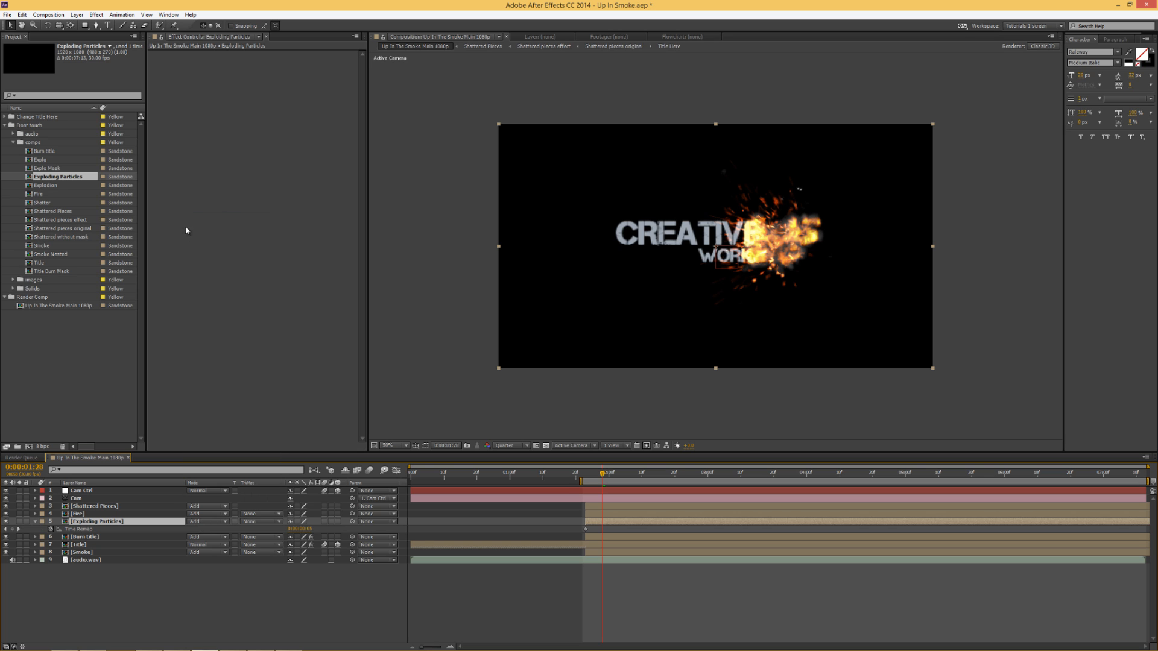
# Open the Exploding Particles composition at Full resolution and add a Fill effect to its Explosion layer
pyautogui.doubleClick(121, 522)
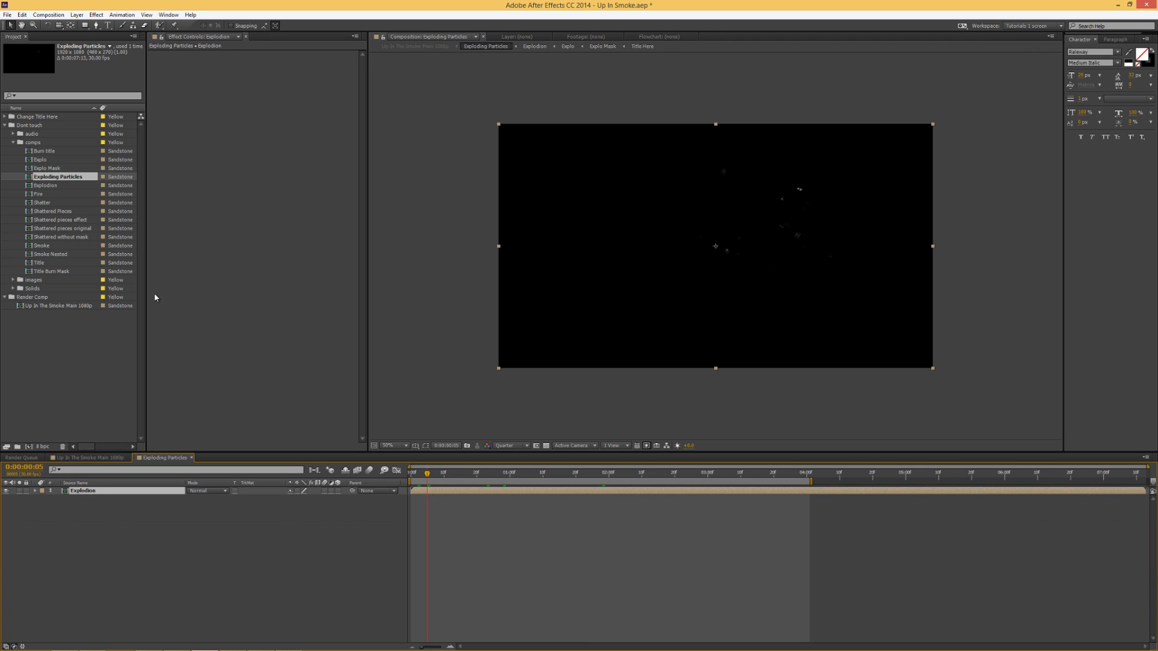
pyautogui.click(536, 473)
pyautogui.click(513, 446)
pyautogui.click(516, 471)
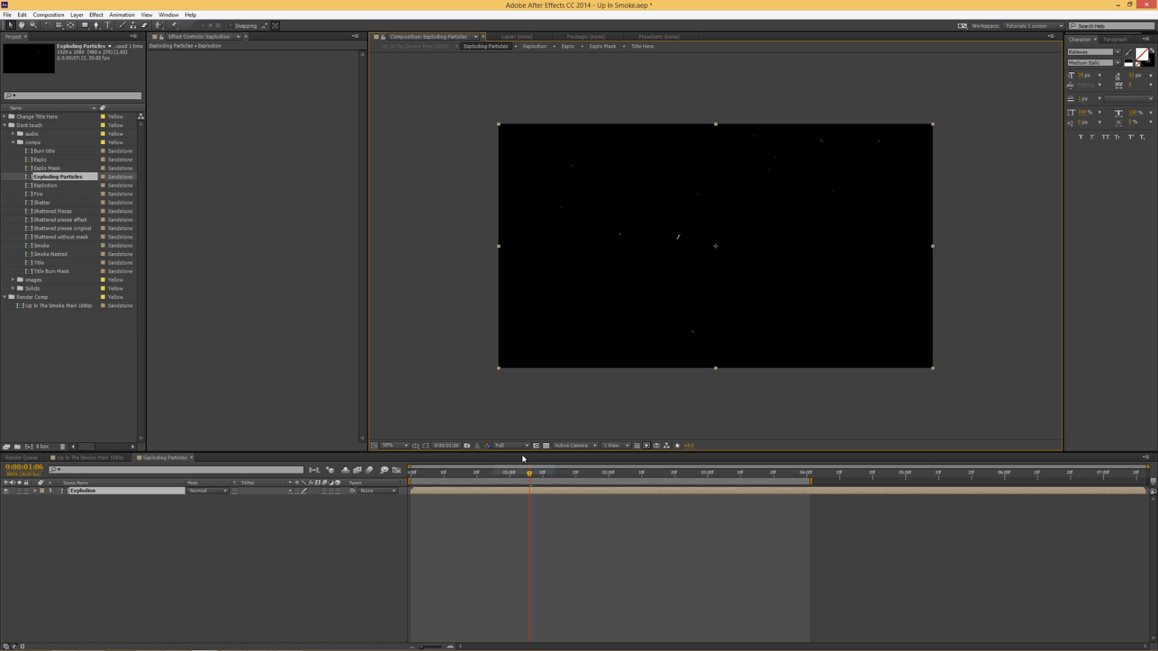
pyautogui.rightClick(215, 86)
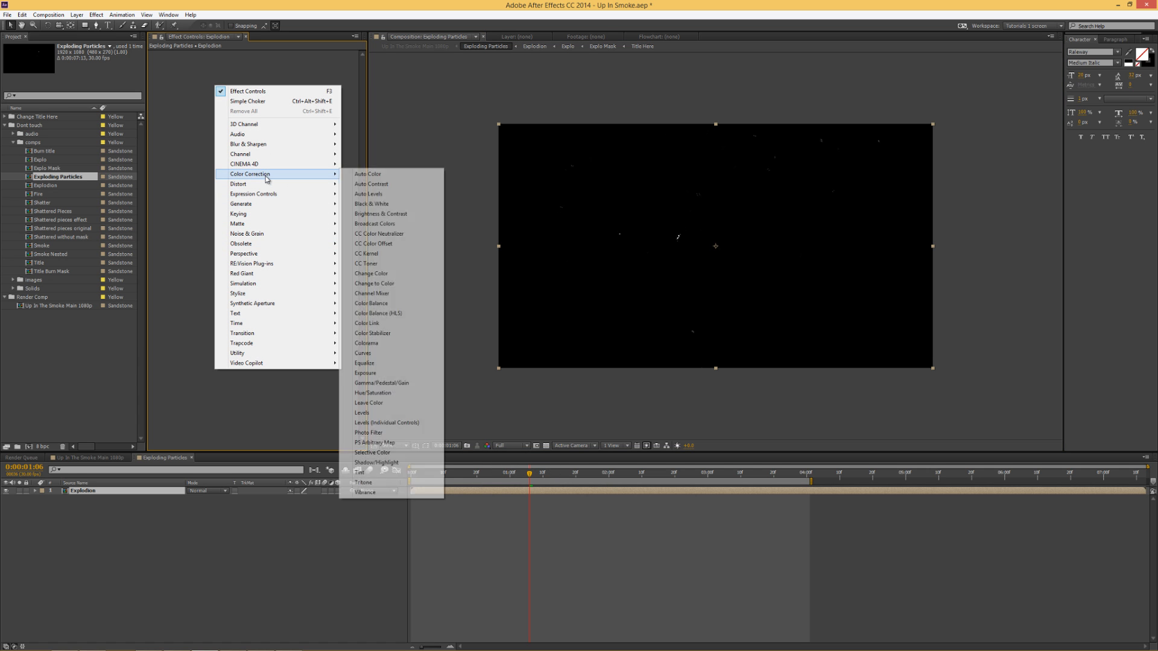
pyautogui.moveTo(296, 205)
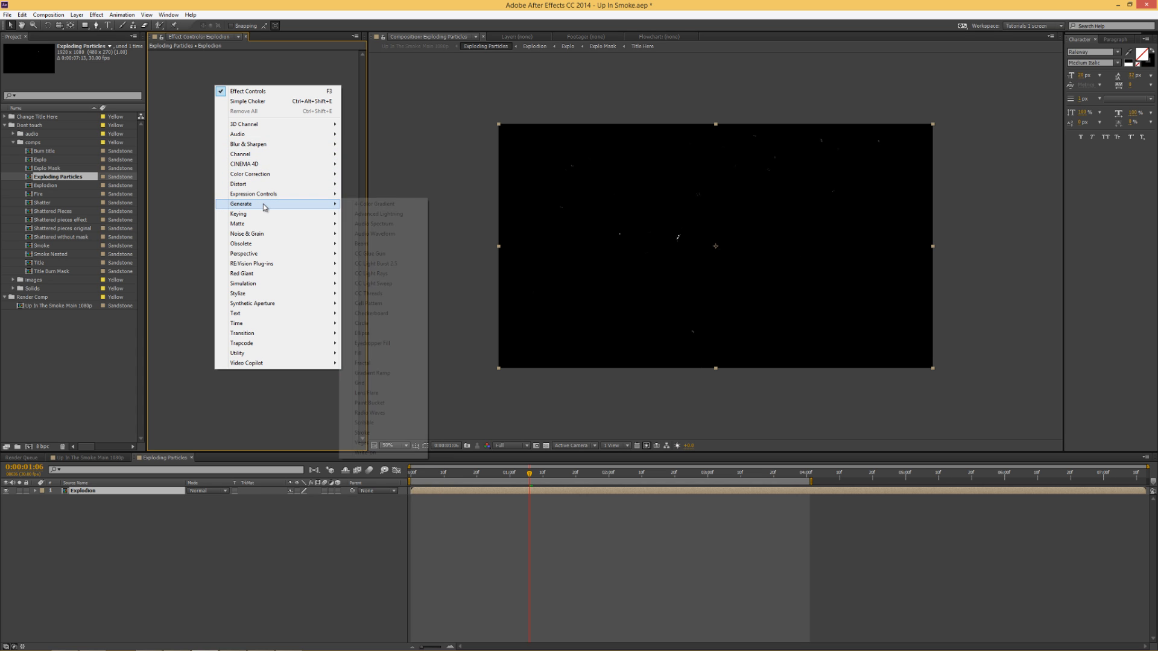
pyautogui.click(390, 353)
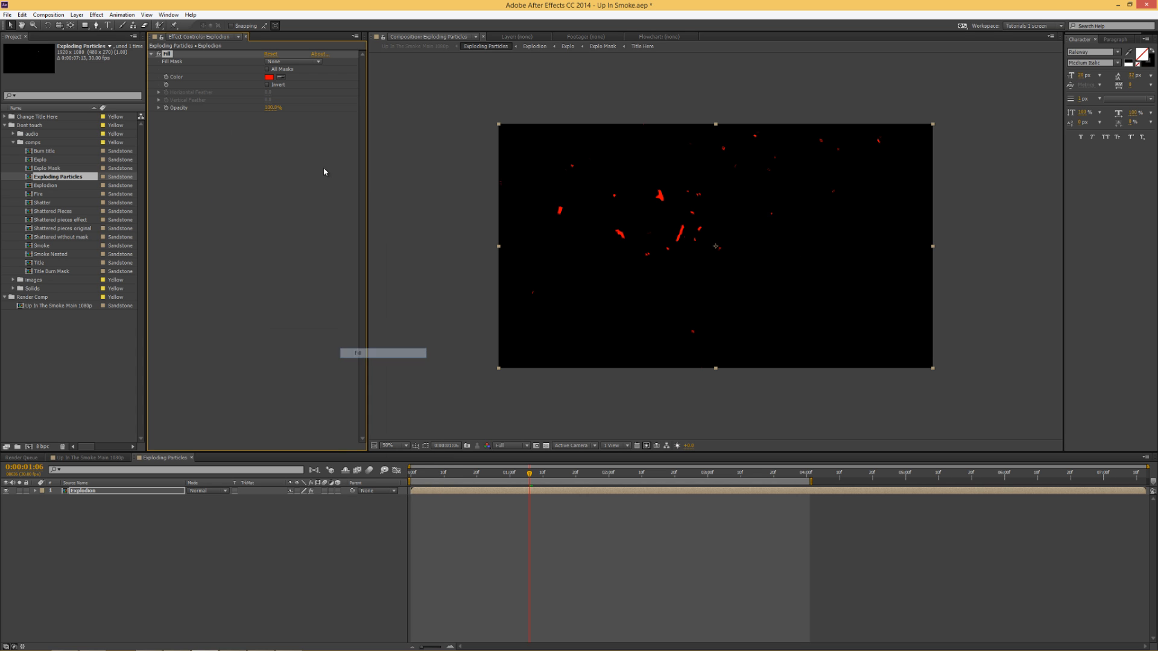
# Set the Fill colour of the Explosion layer to a light orange
pyautogui.click(268, 77)
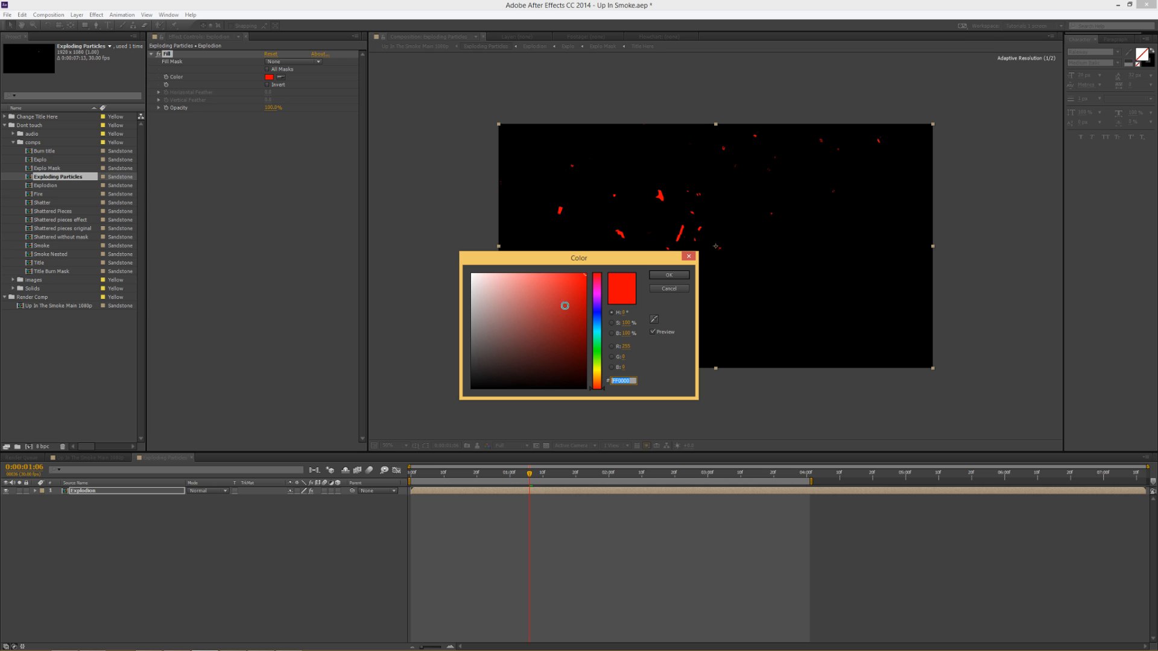
pyautogui.click(597, 380)
pyautogui.click(529, 275)
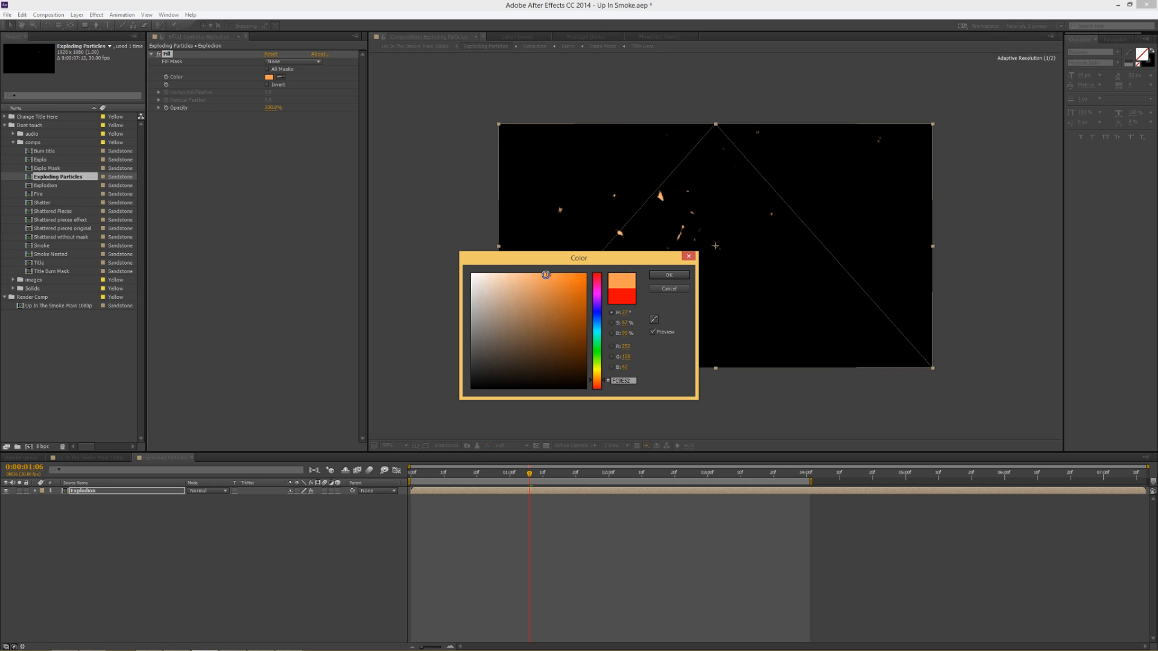
pyautogui.click(548, 275)
pyautogui.click(666, 276)
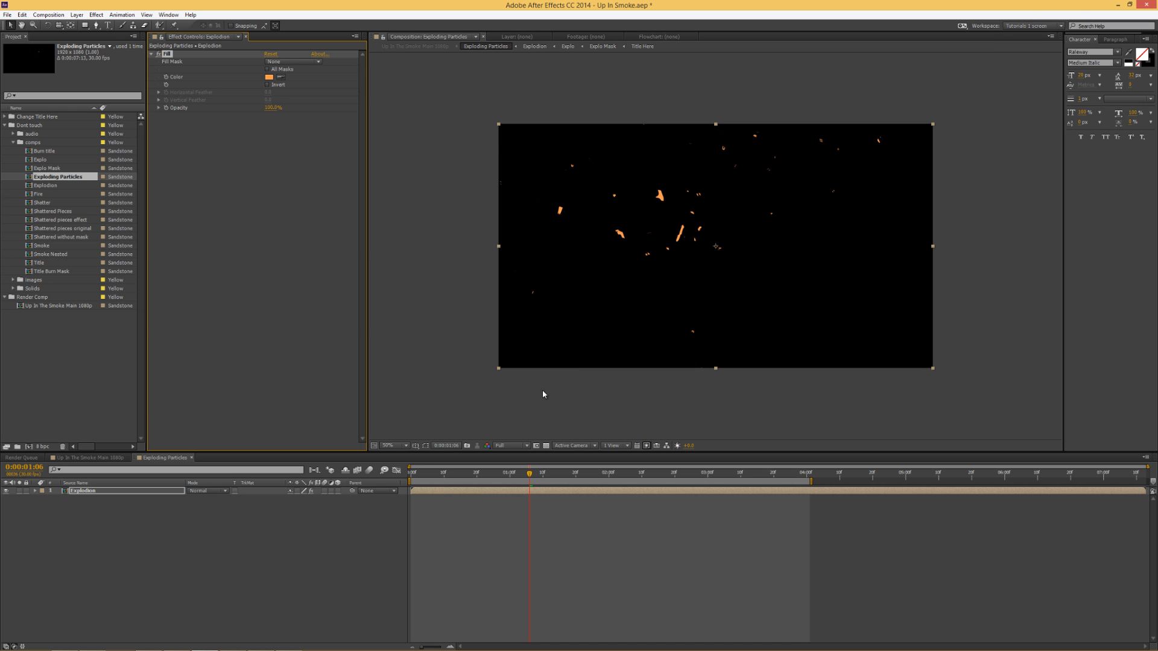
# Add a Glow effect to the Explosion layer and run a RAM preview of the glowing particles
pyautogui.rightClick(234, 163)
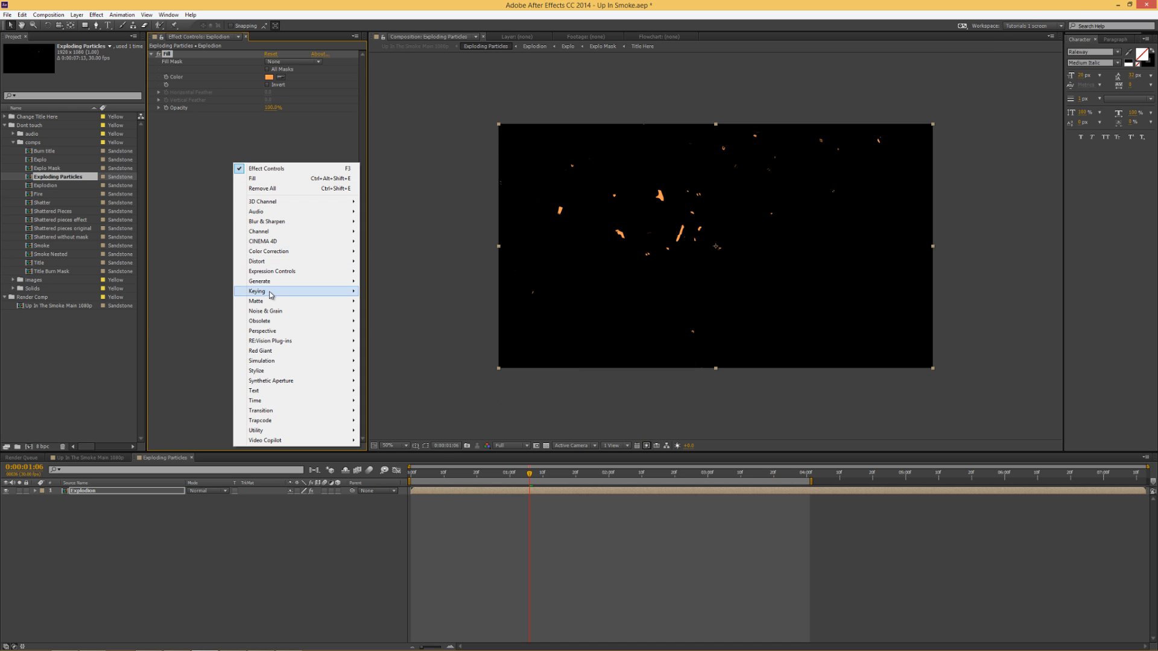
pyautogui.moveTo(283, 373)
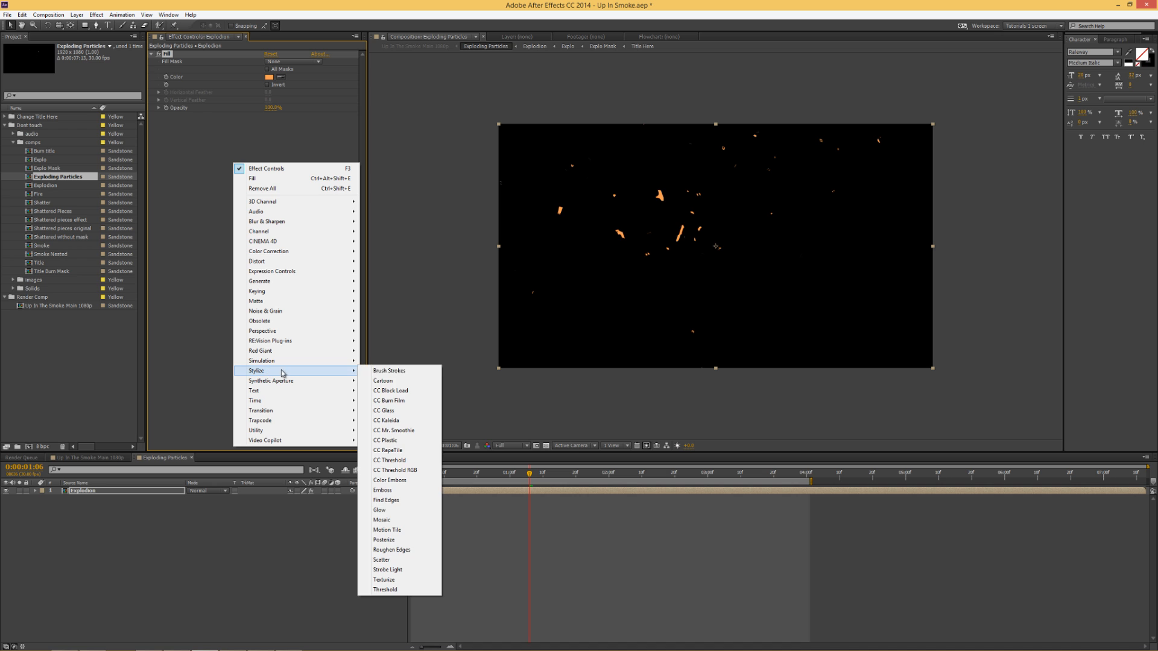
pyautogui.click(389, 516)
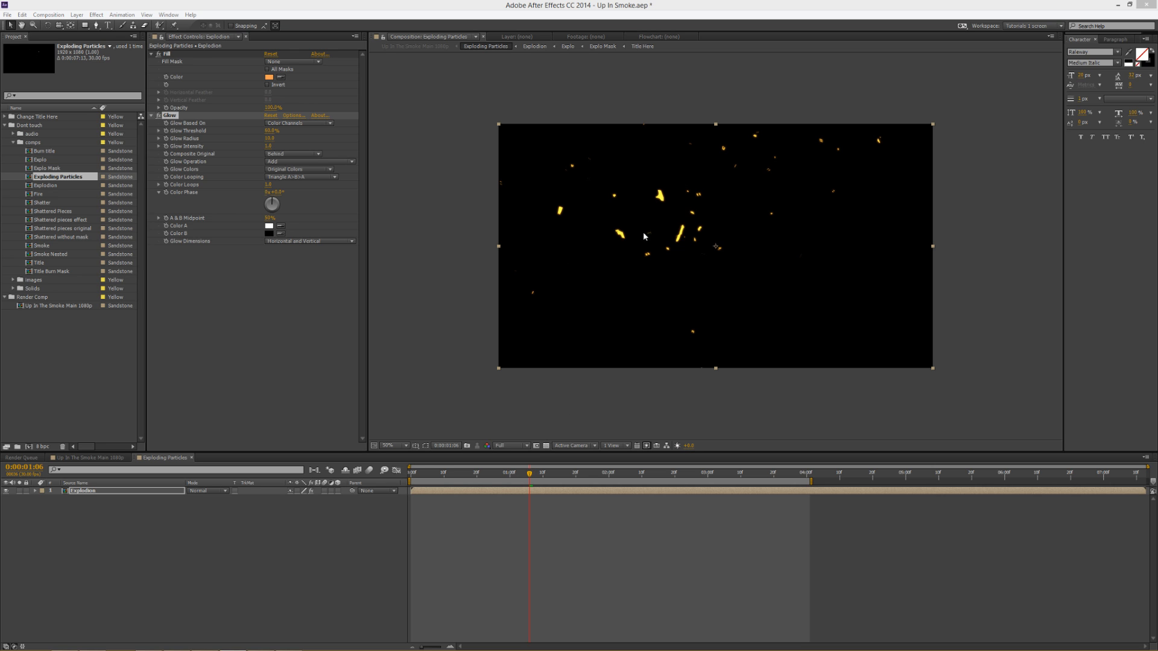
pyautogui.click(519, 473)
pyautogui.press('KP_0')
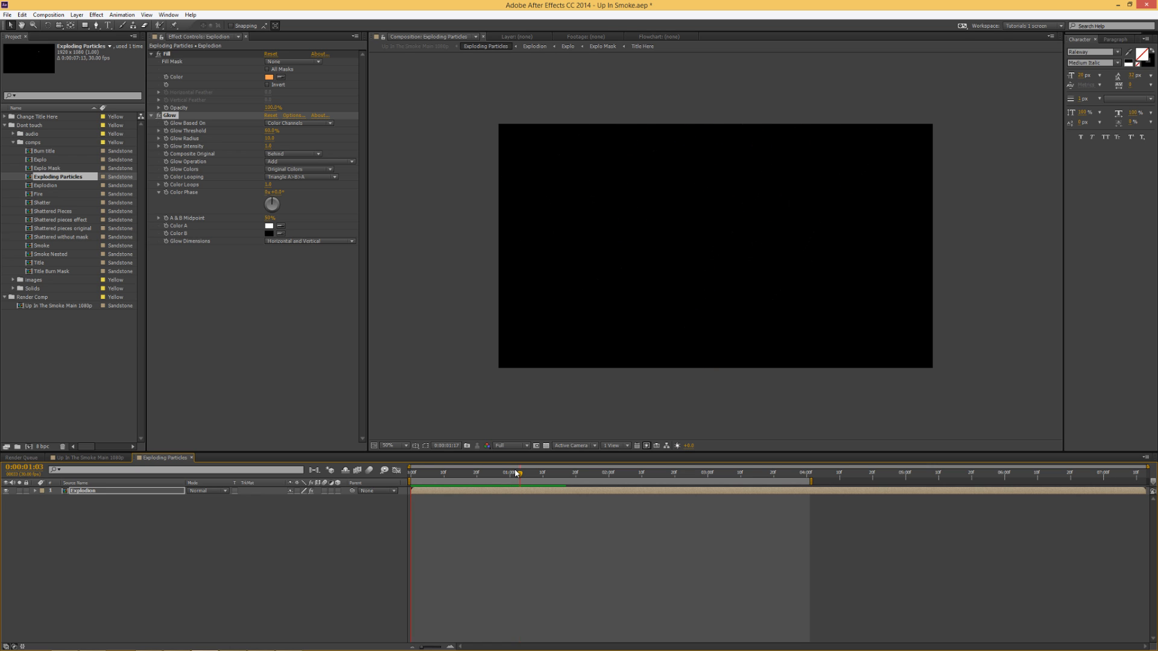
pyautogui.click(442, 492)
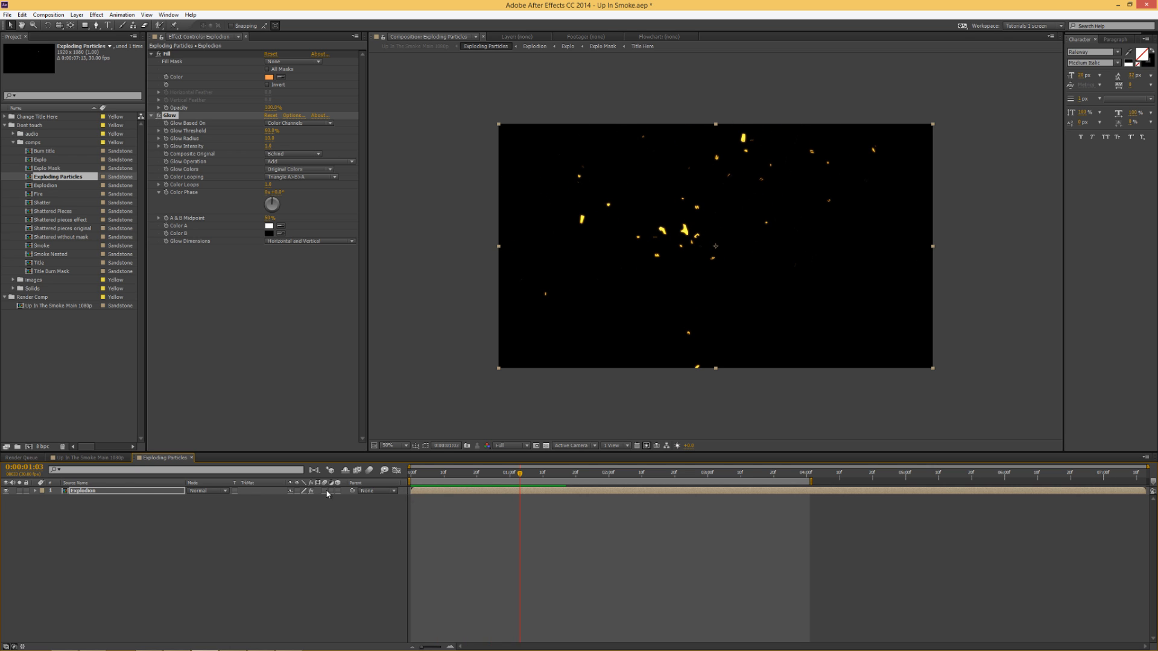
# Open the nested Explo Mask composition, raise the Simple Choker's Choke Matte on Title Here, and check the particles in Exploding Particles and Explo
pyautogui.doubleClick(121, 491)
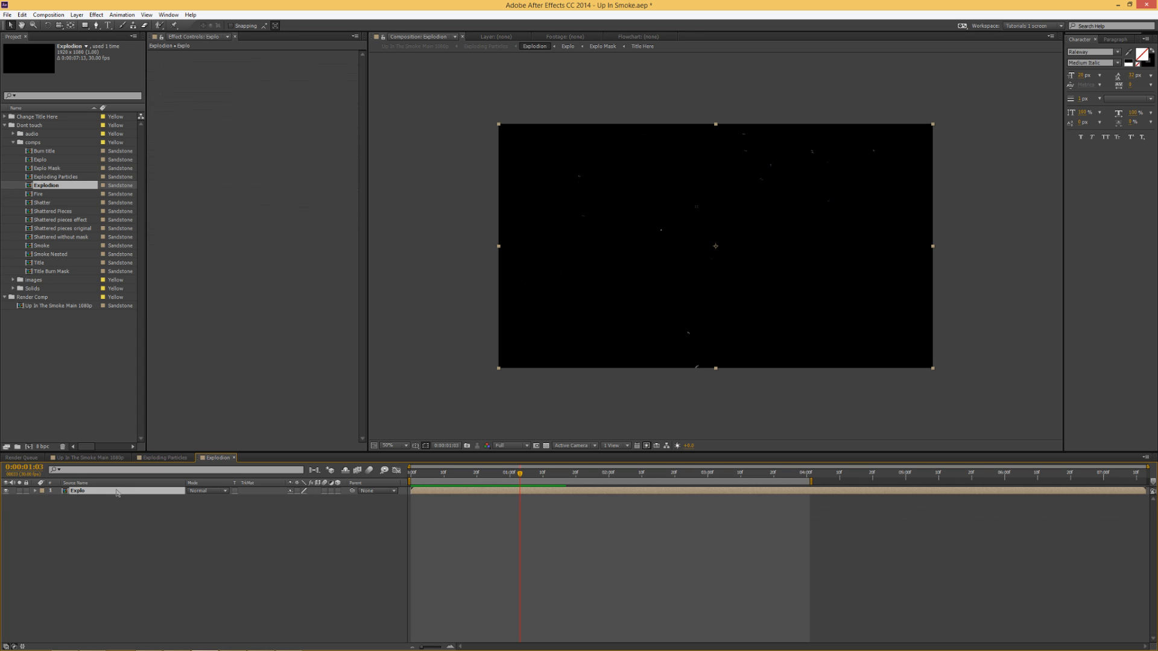
pyautogui.press('space')
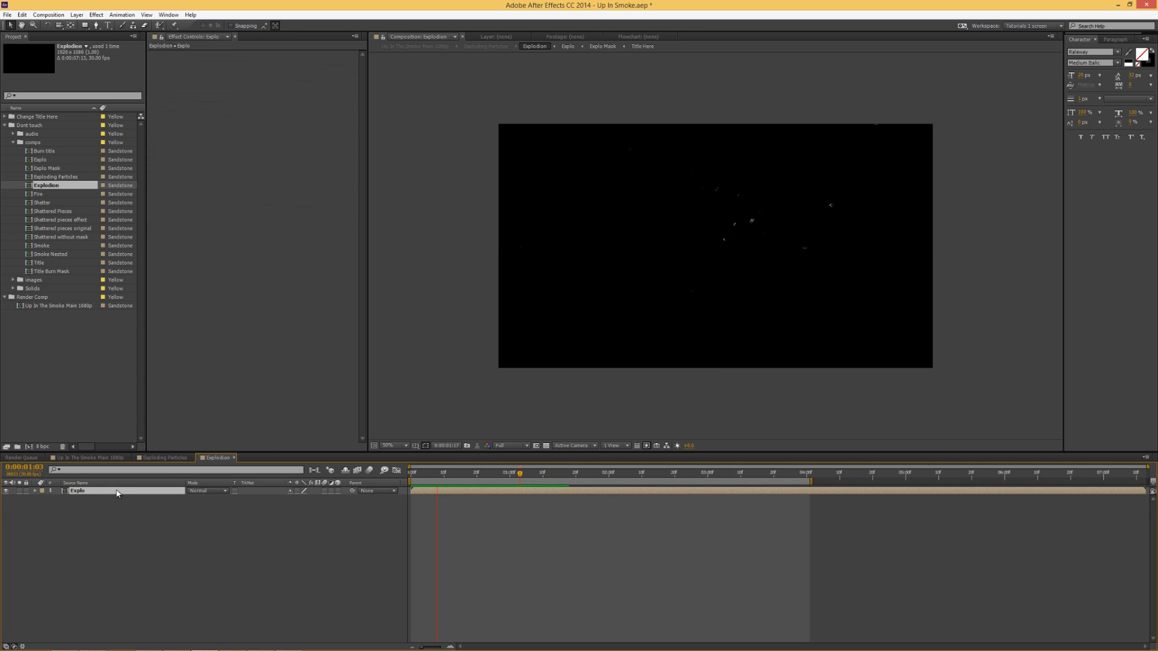
pyautogui.click(117, 490)
pyautogui.doubleClick(112, 492)
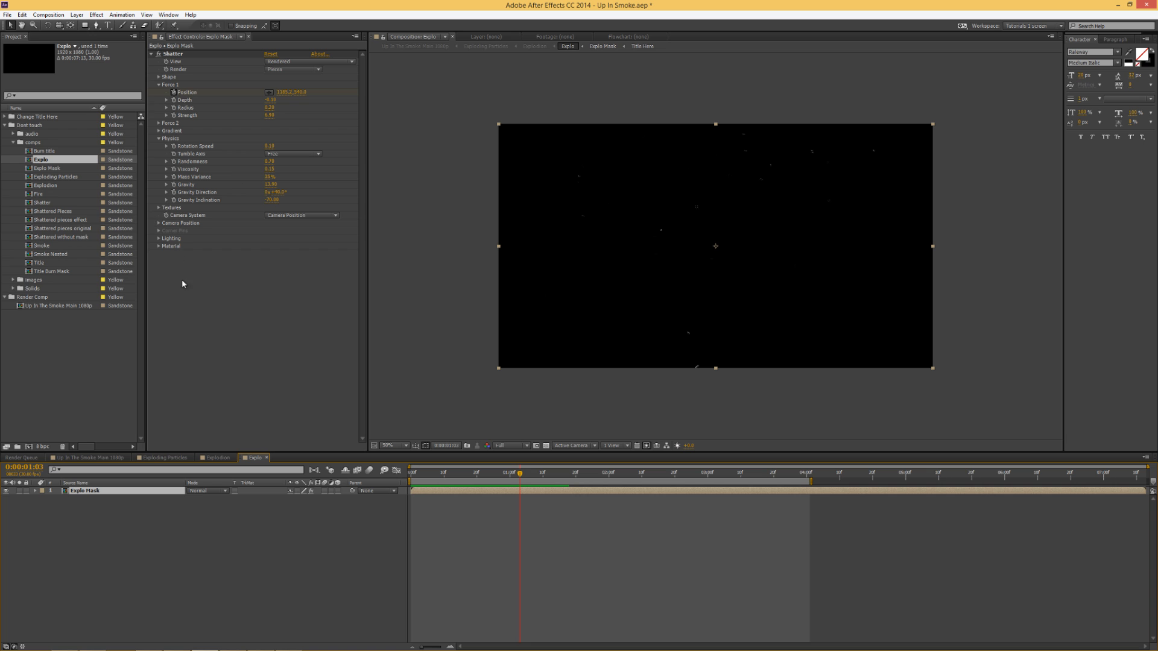
pyautogui.doubleClick(130, 494)
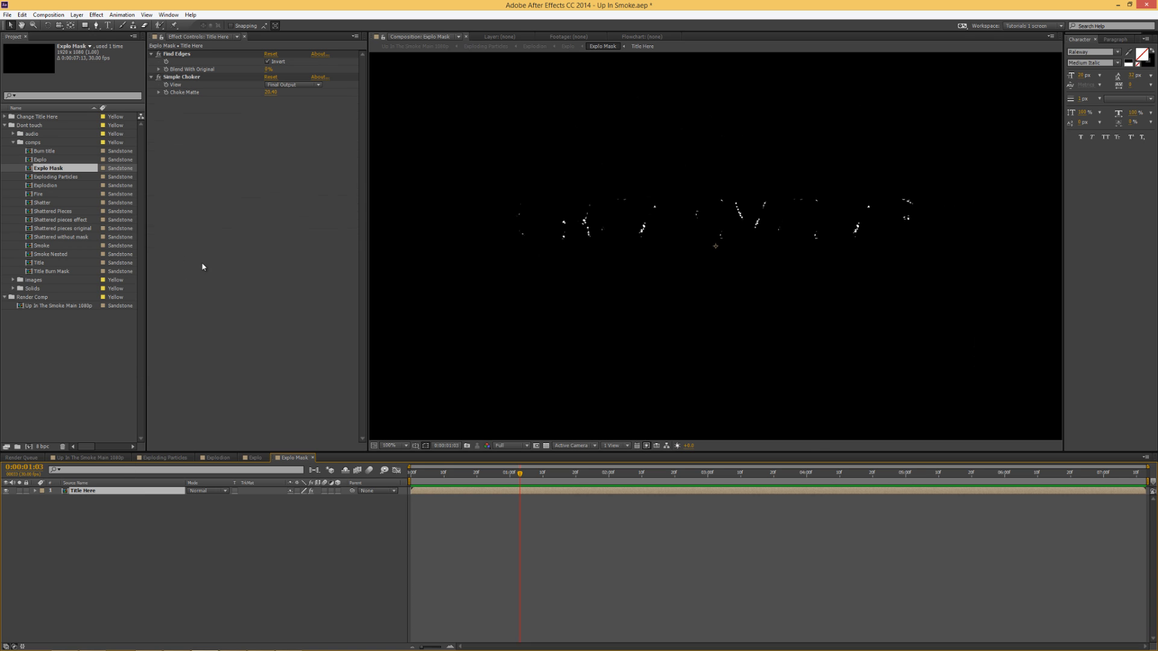
pyautogui.moveTo(275, 94); pyautogui.dragTo(287, 93)
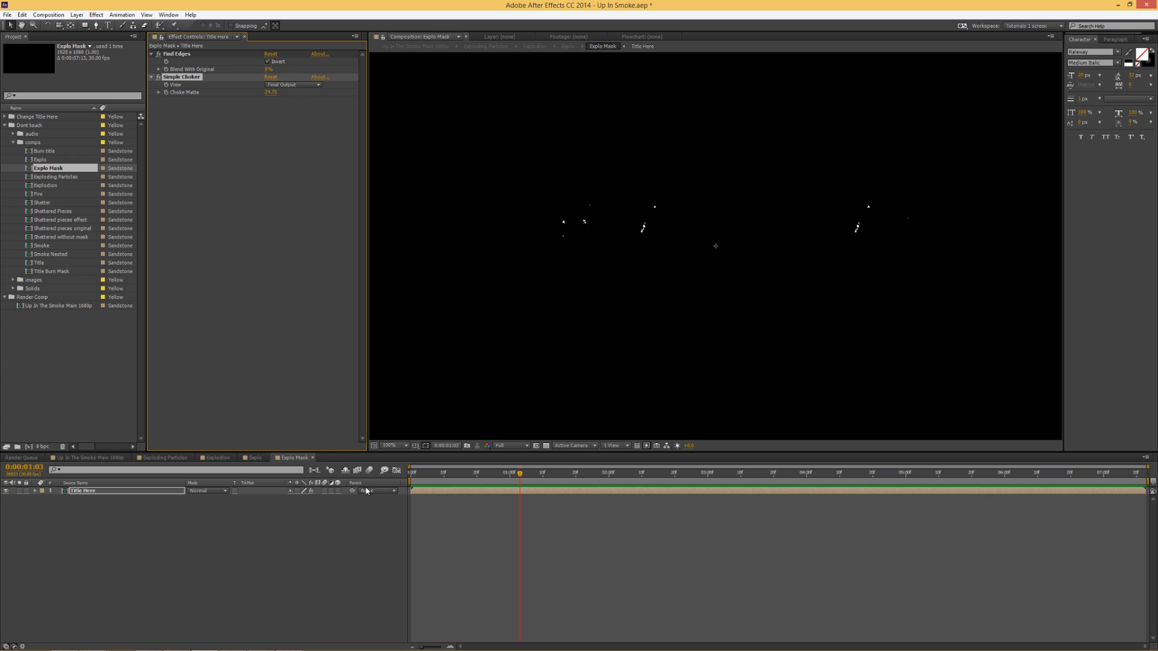
pyautogui.click(313, 458)
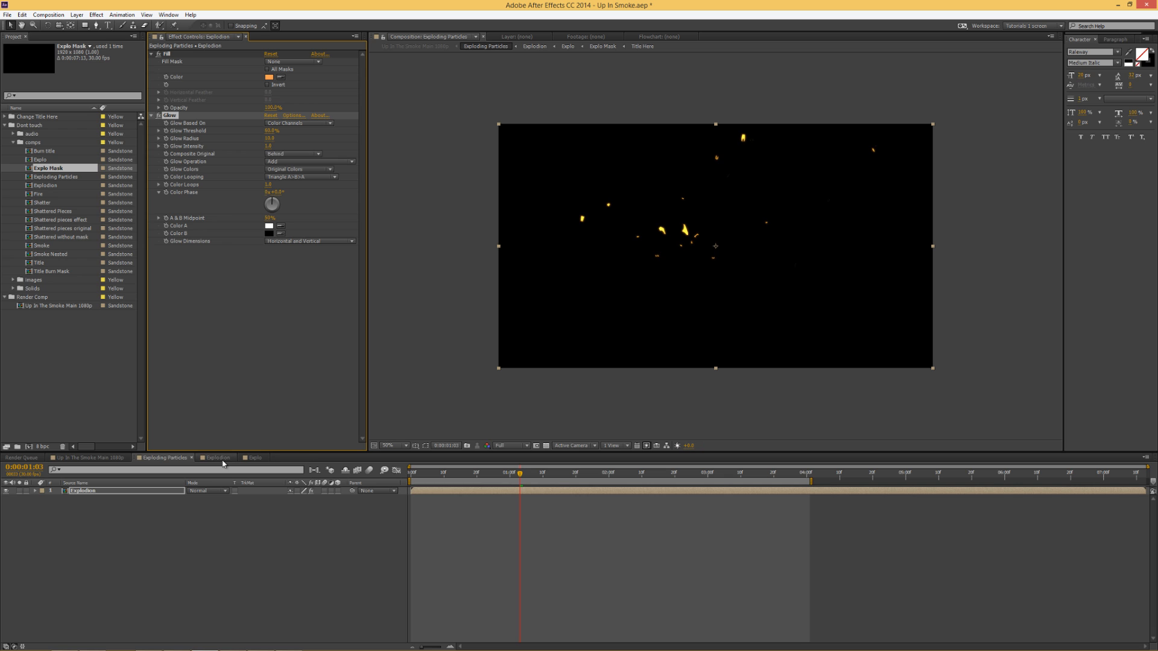
pyautogui.click(256, 457)
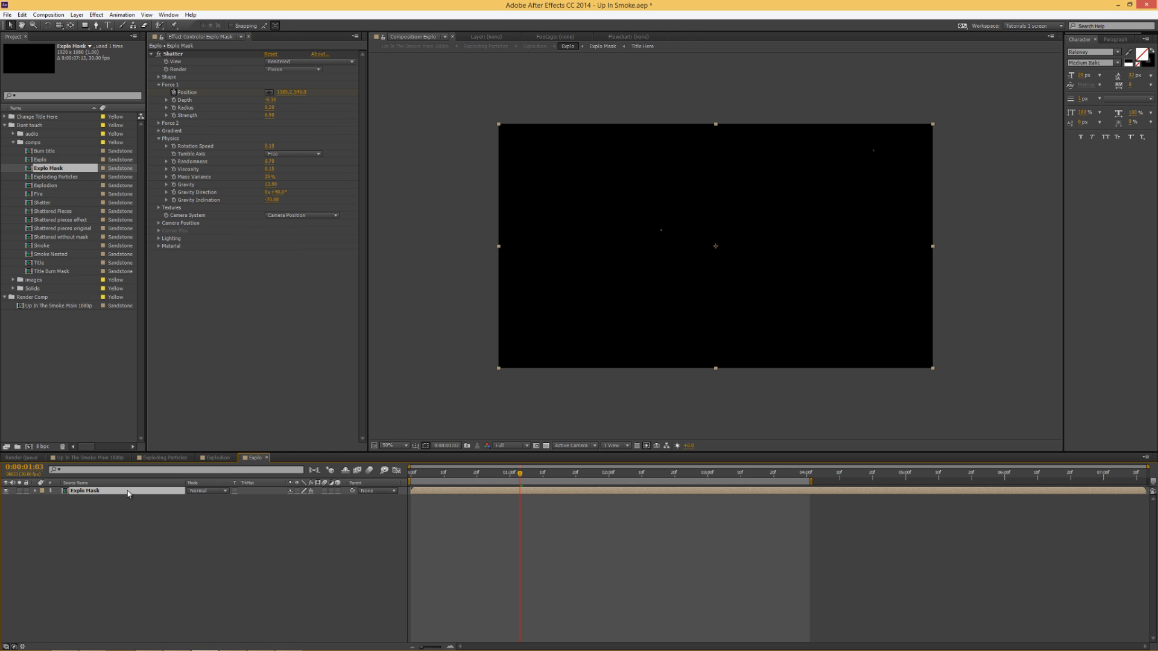
# Raise the Repetitions of the Explo Mask layer's Shatter shape and run a RAM preview of the Exploding Particles composition
pyautogui.click(158, 77)
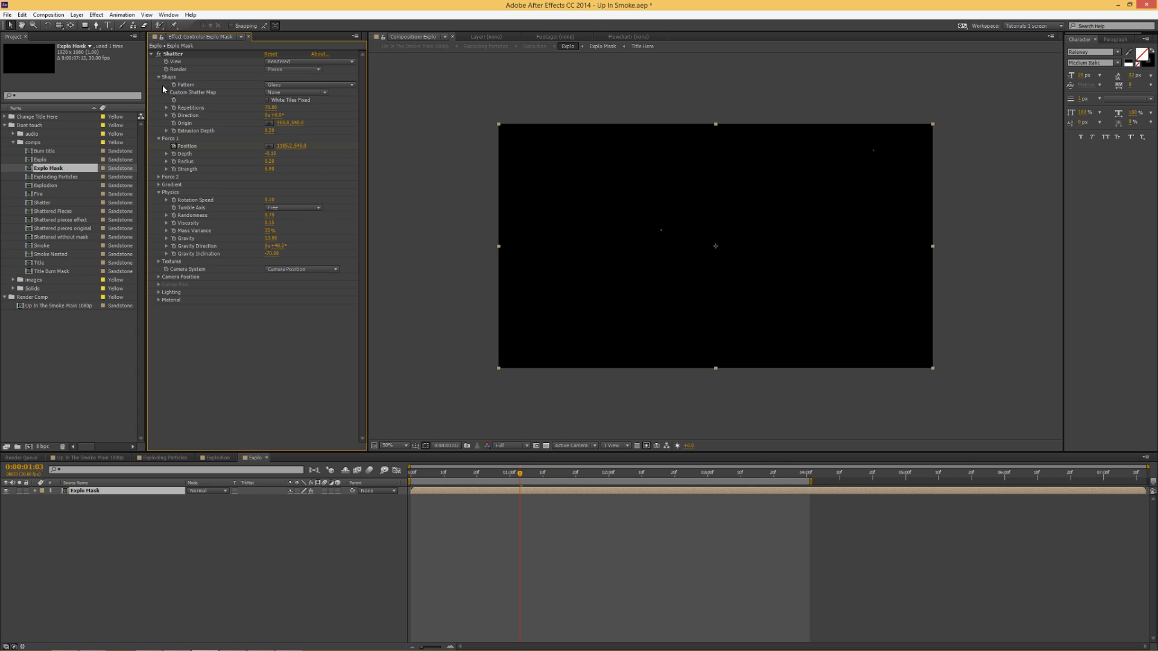
pyautogui.click(271, 107)
pyautogui.press('Return')
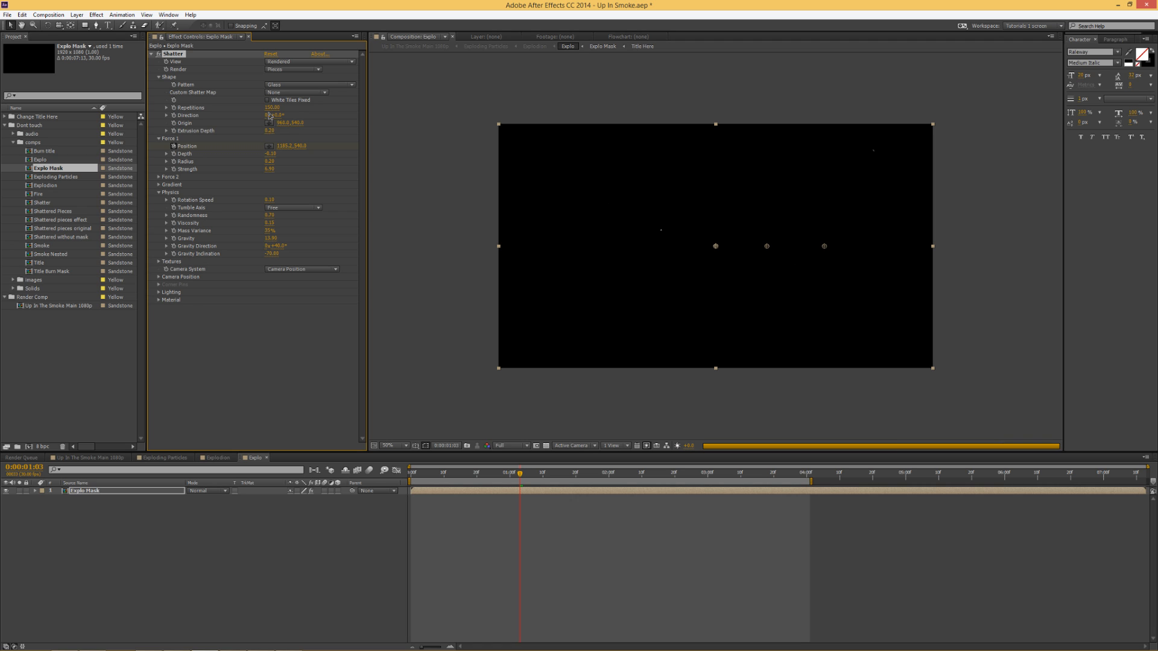
pyautogui.click(267, 459)
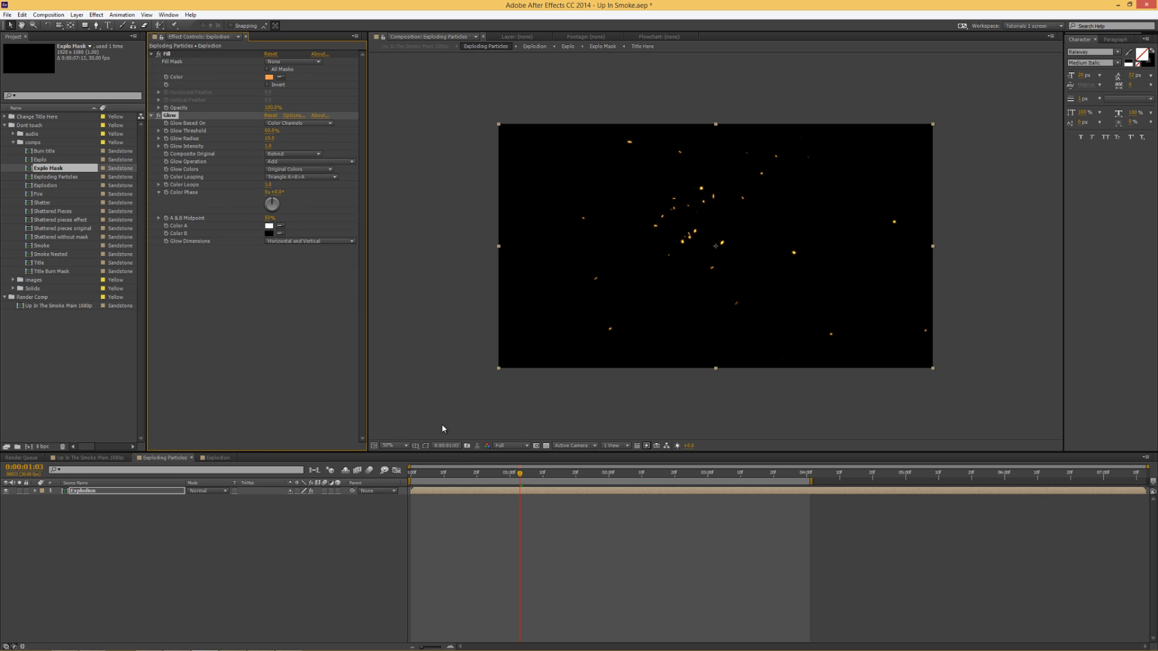
pyautogui.click(520, 476)
pyautogui.press('KP_0')
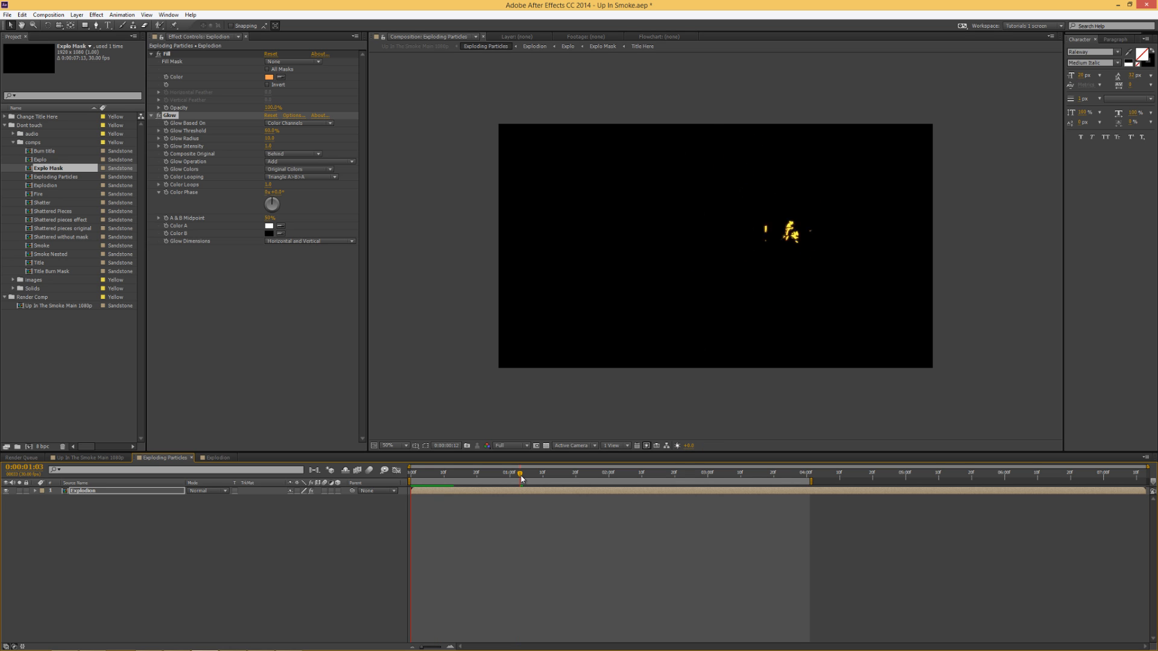
# Lower the Glow Intensity on the Explosion layer to about 0.2 and preview the particles again
pyautogui.click(521, 477)
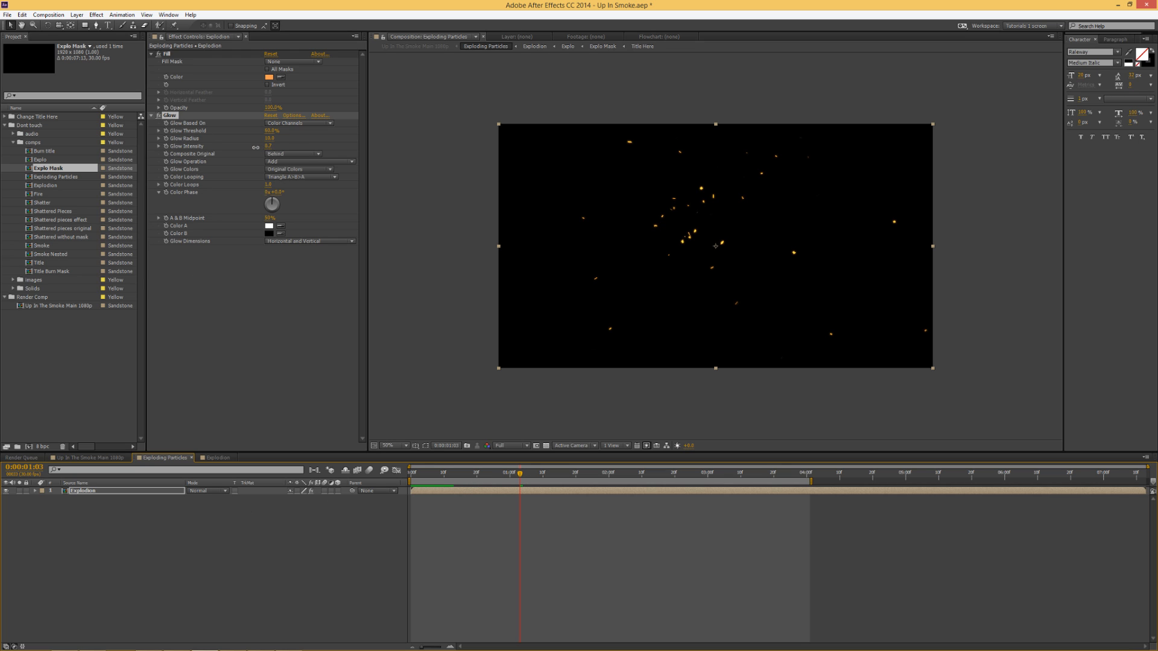
pyautogui.click(242, 149)
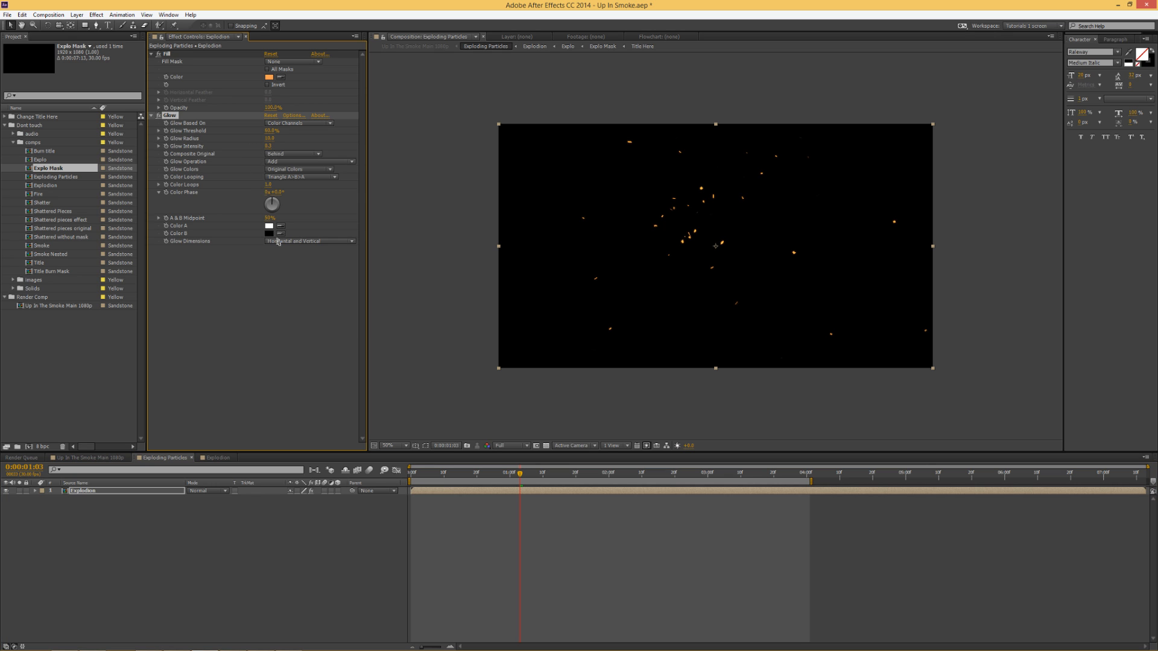
pyautogui.press('KP_0')
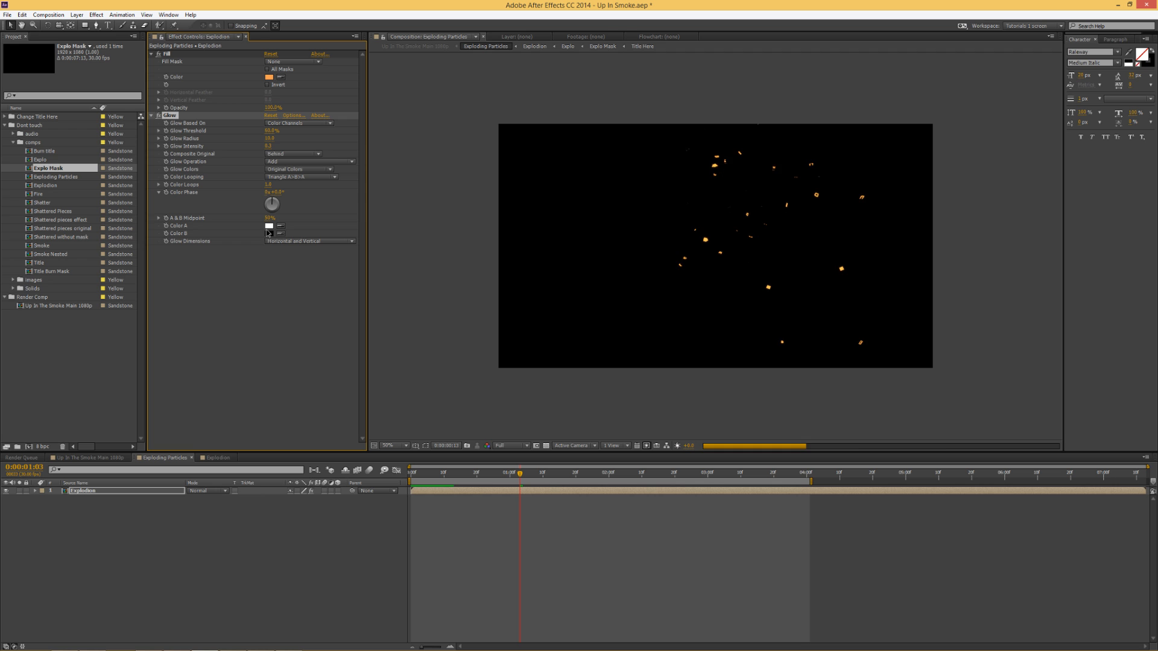
pyautogui.press('space')
pyautogui.press('space')
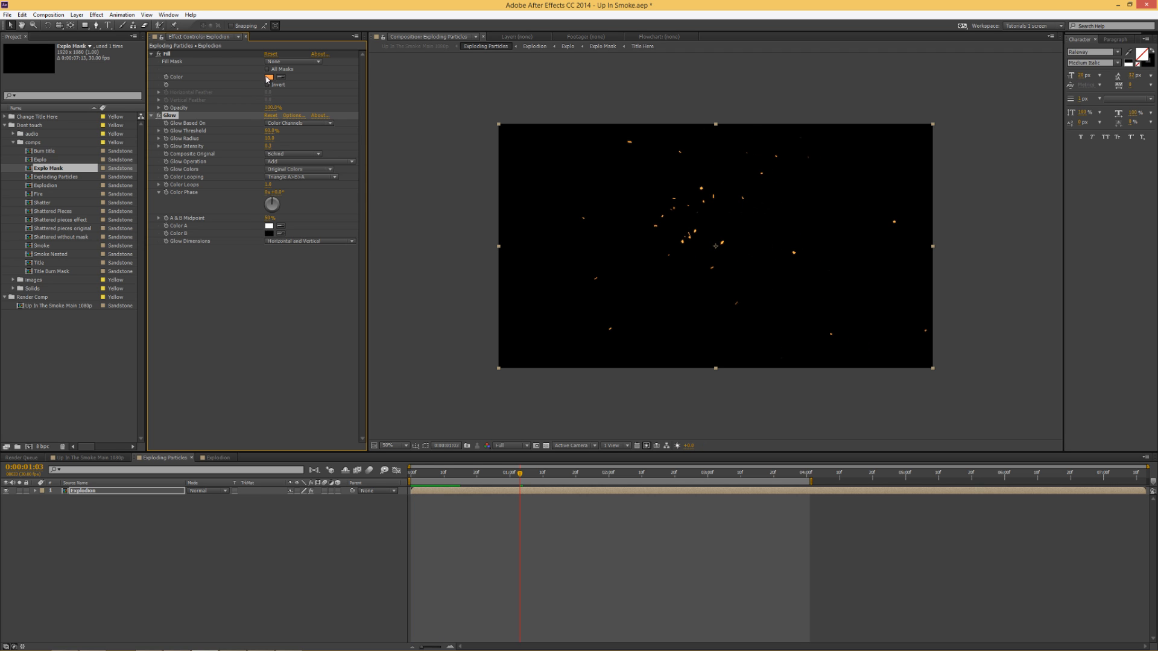
# Shift the Explosion layer's Fill colour to a light yellow-orange
pyautogui.click(269, 77)
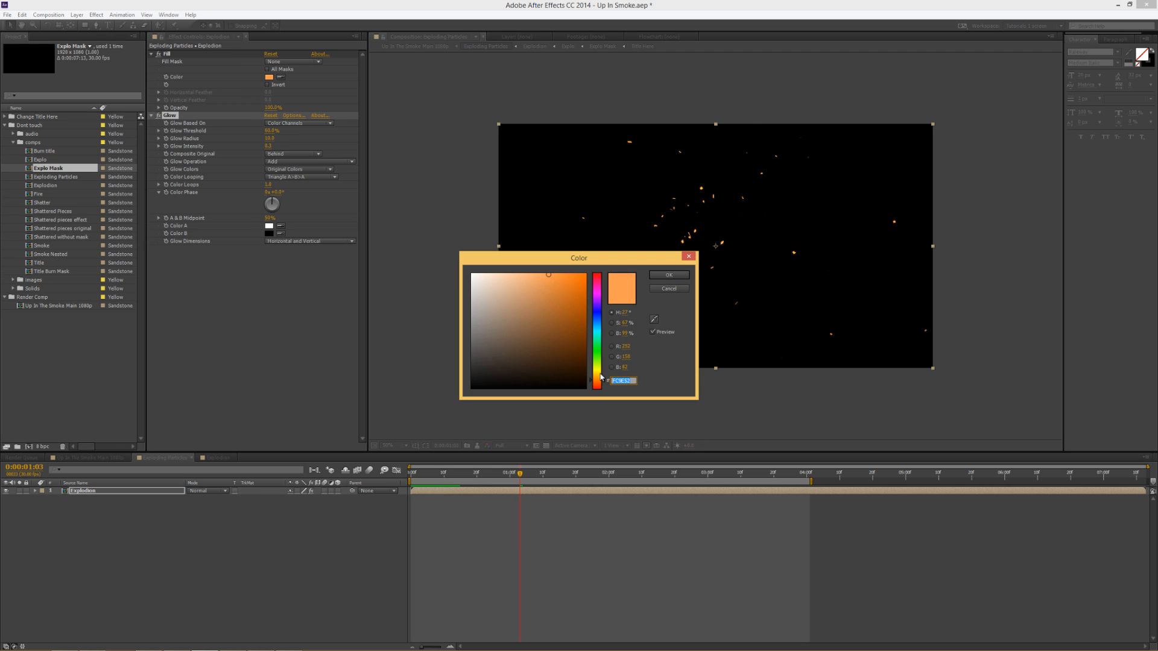
pyautogui.click(600, 374)
pyautogui.click(600, 378)
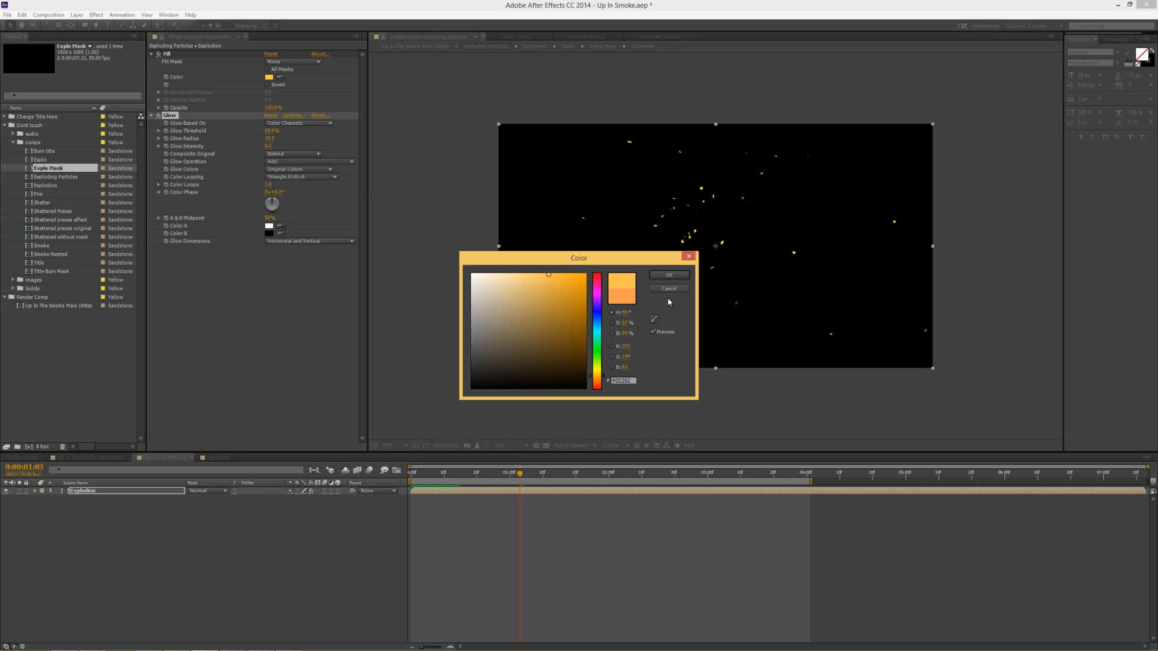
pyautogui.click(667, 275)
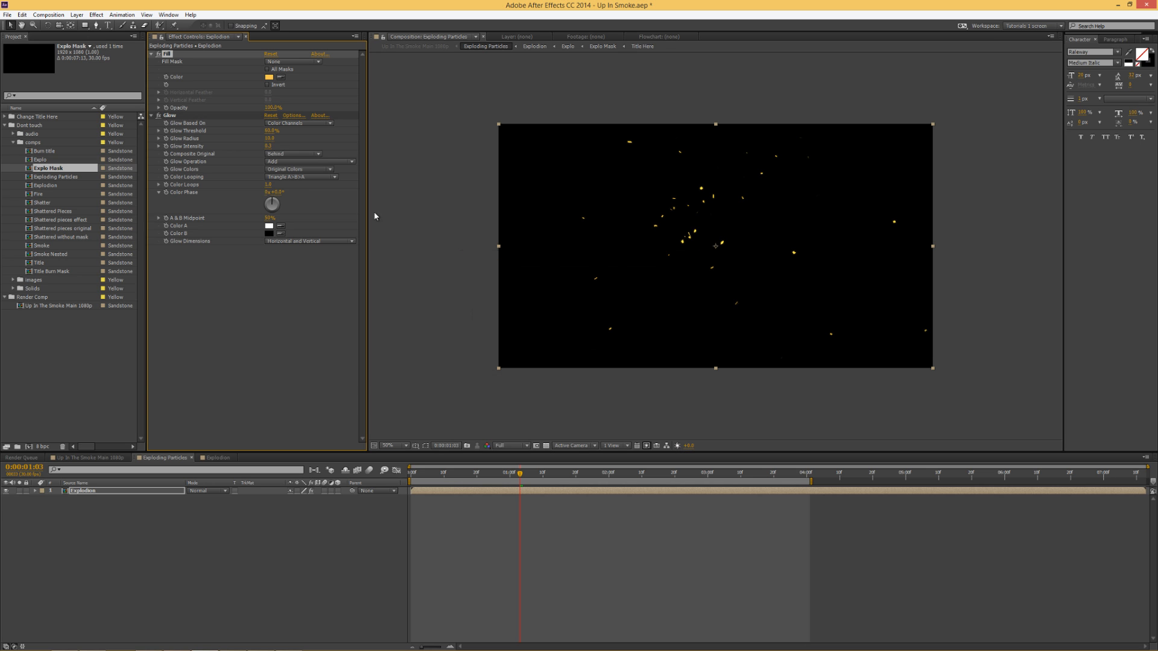
# Add a Simple Choker effect to the Explosion layer, set its Choke Matte to 4.00 and run a RAM preview
pyautogui.click(152, 54)
pyautogui.click(152, 63)
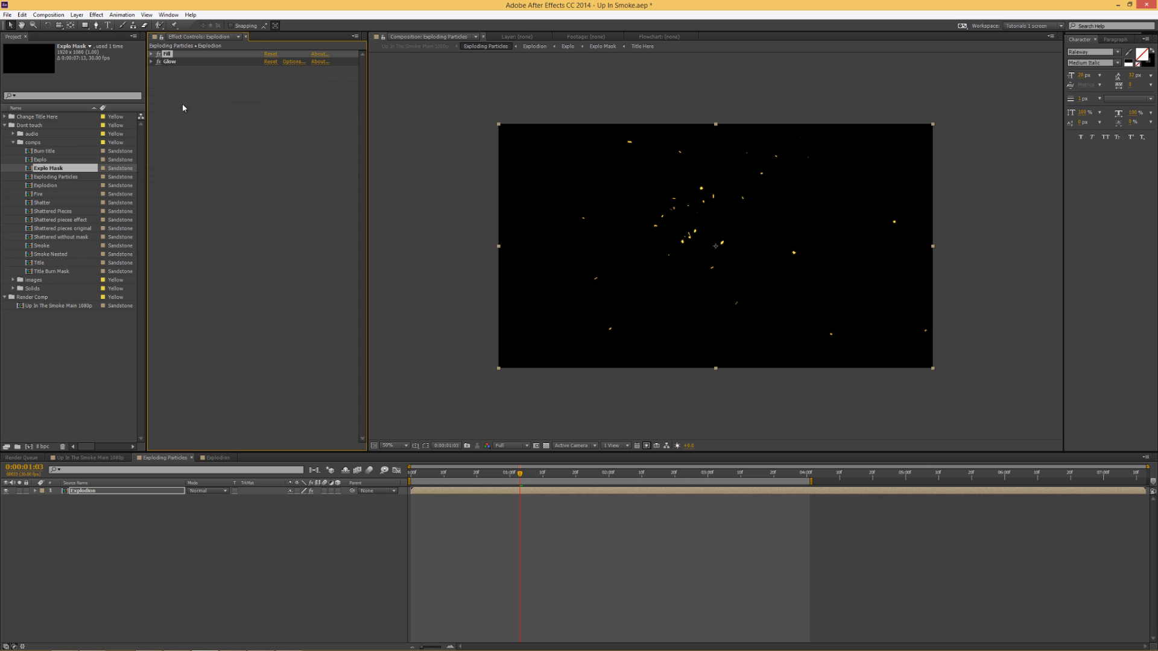
pyautogui.rightClick(191, 97)
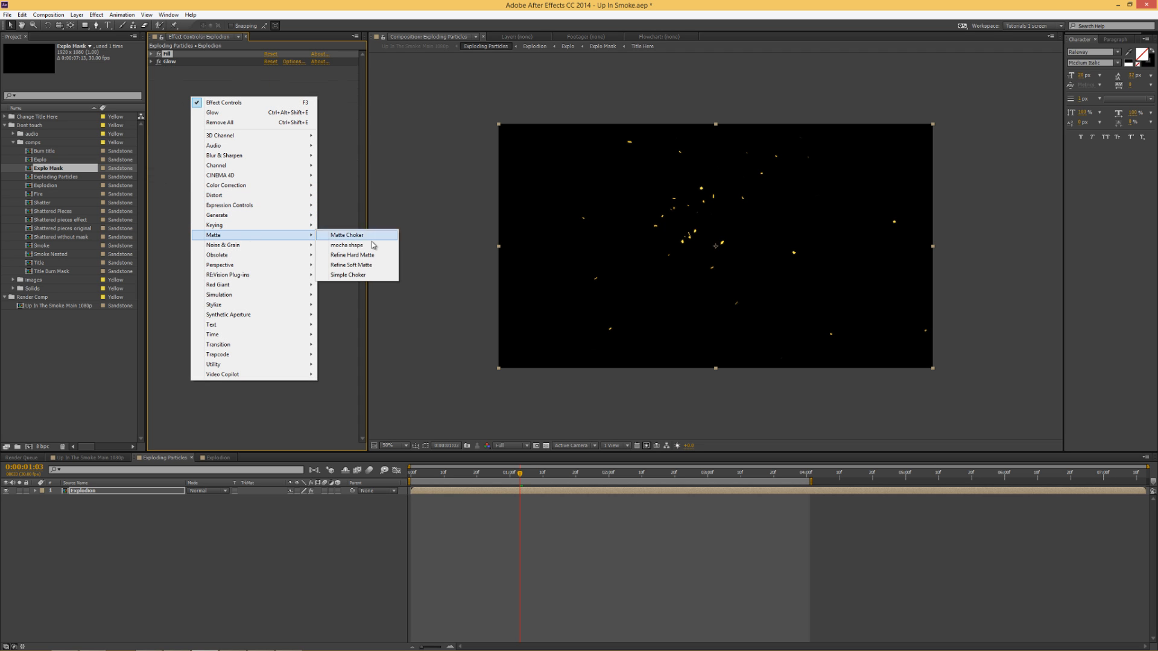
pyautogui.click(358, 283)
pyautogui.rightClick(205, 95)
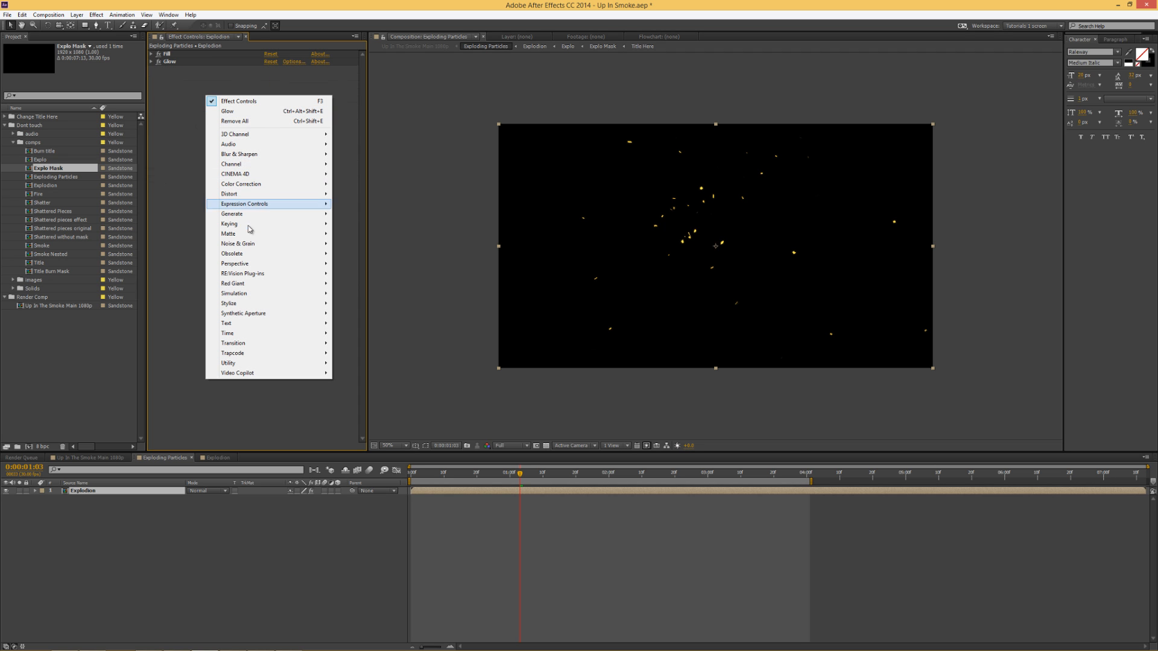
pyautogui.moveTo(253, 234)
pyautogui.click(365, 274)
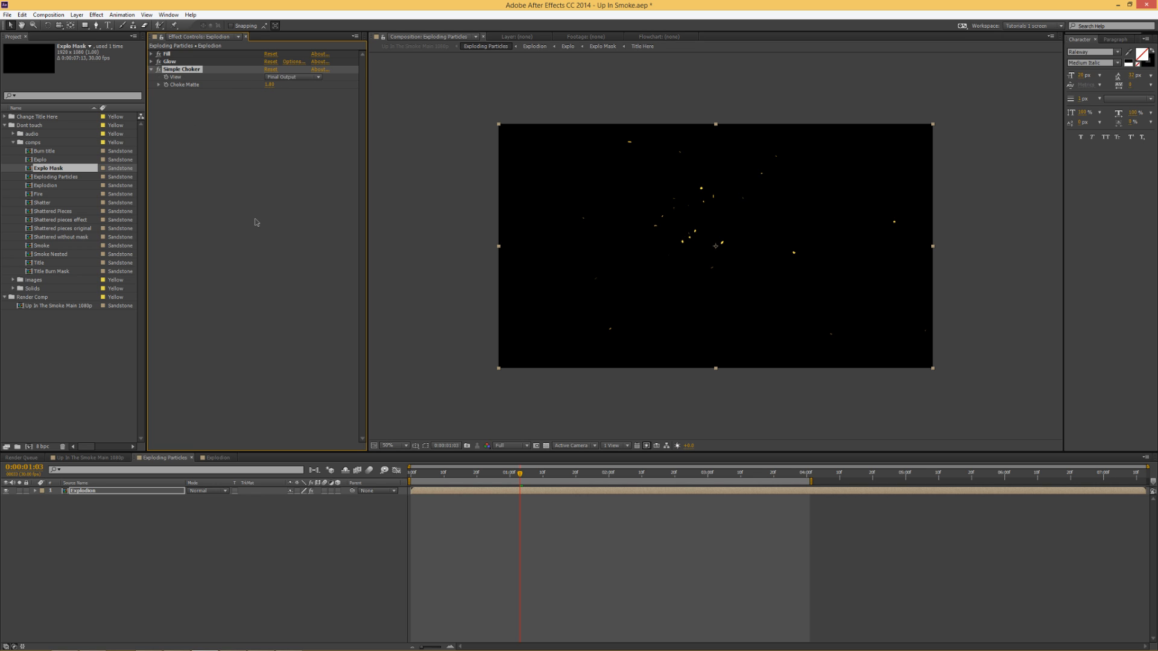
pyautogui.press('KP_0')
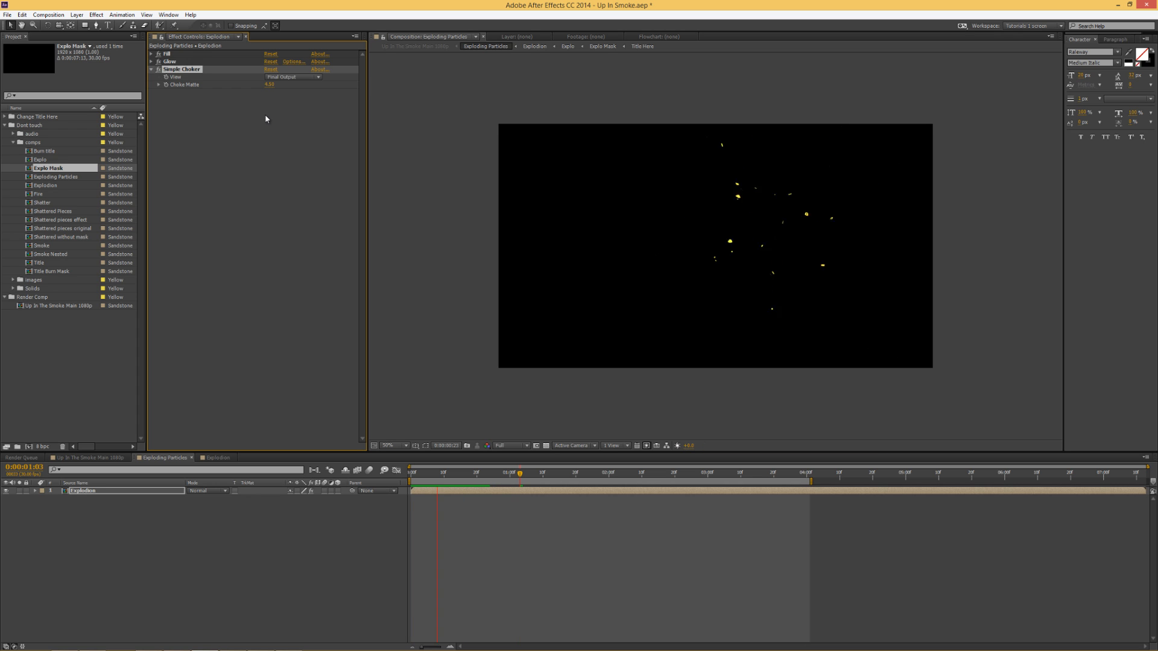
# Reorder the Explosion layer's effects so that Fill and Glow come after Simple Choker
pyautogui.click(151, 70)
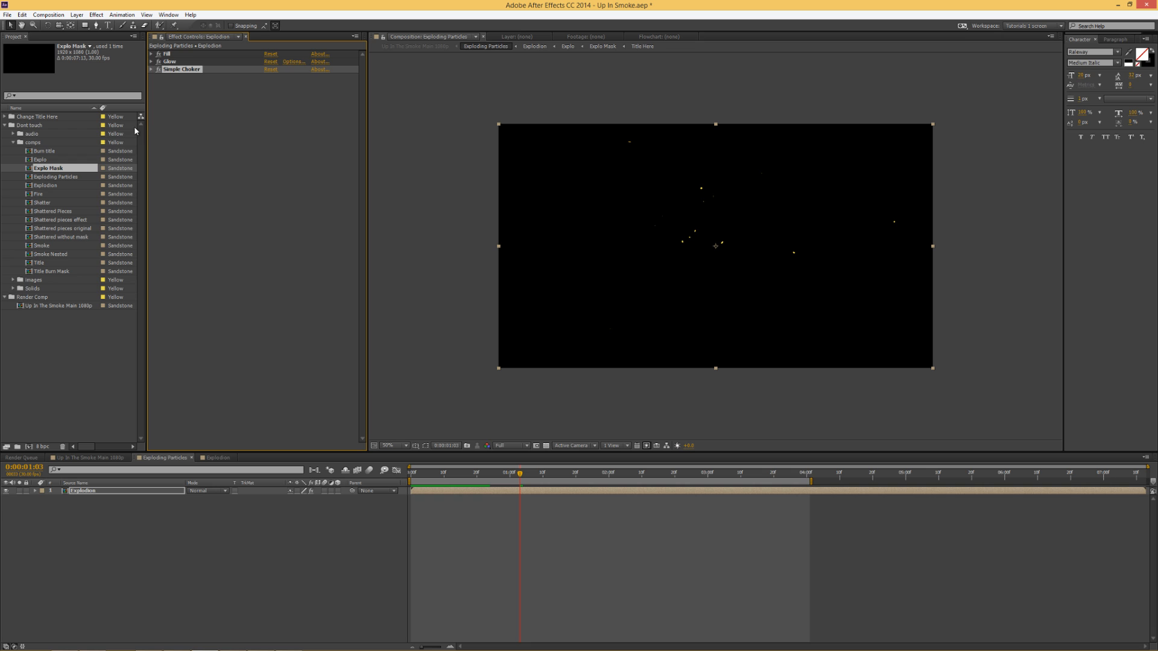
pyautogui.click(171, 55)
pyautogui.keyDown('shift'); pyautogui.click(172, 60); pyautogui.keyUp('shift')
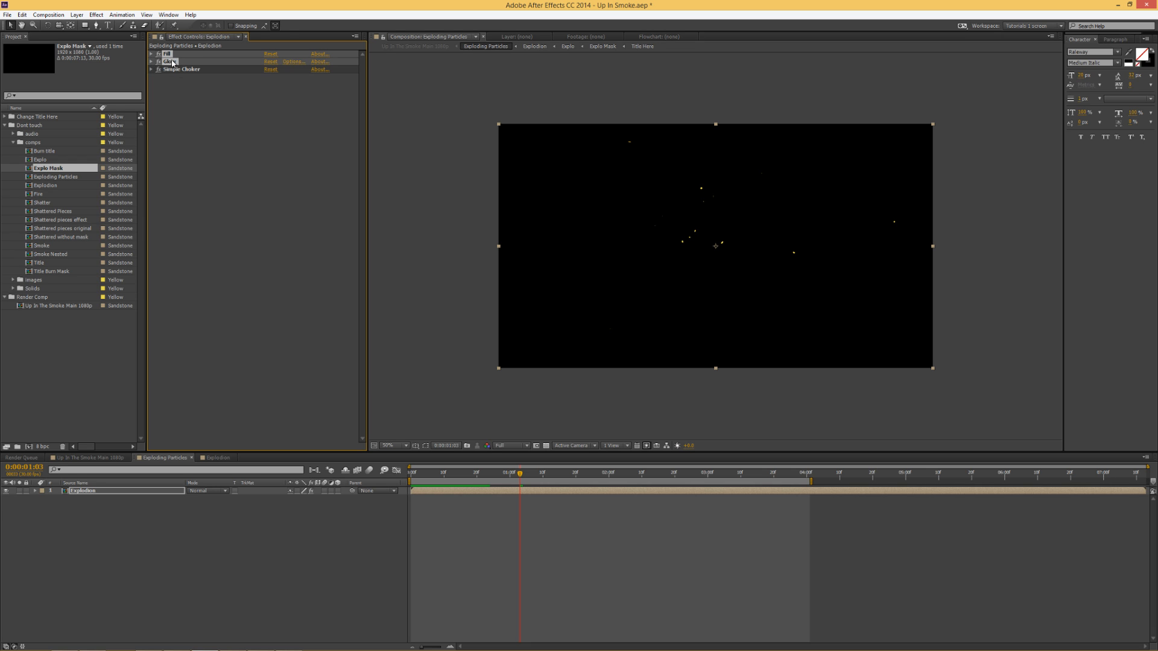
pyautogui.moveTo(172, 61); pyautogui.dragTo(175, 88)
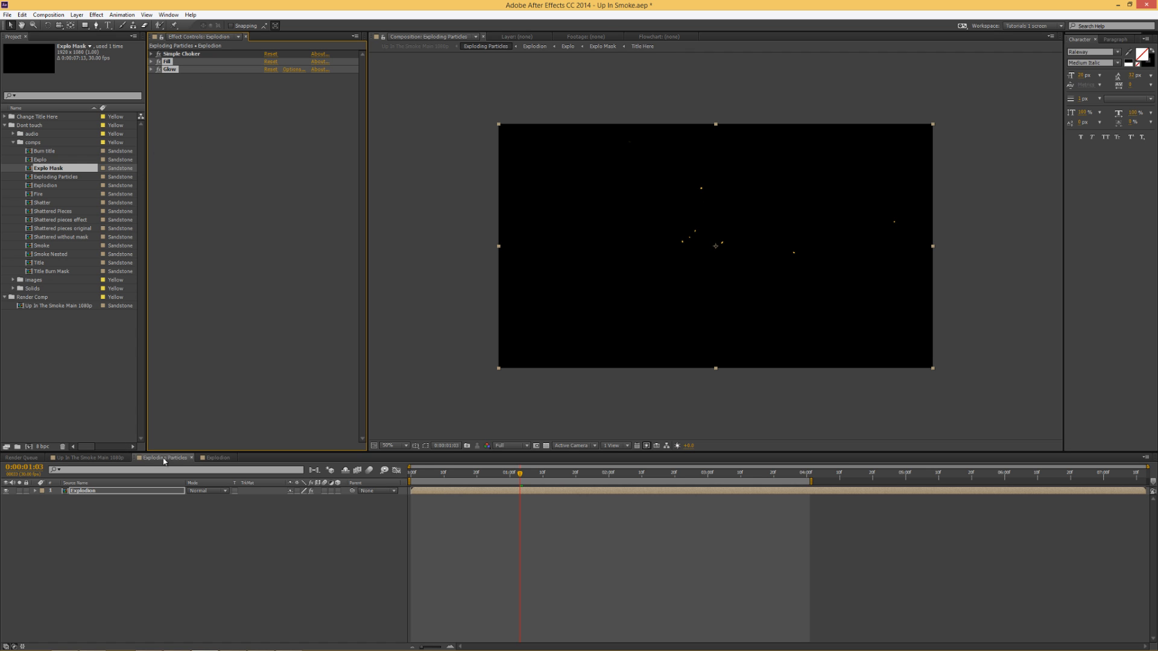
# Close the Exploding Particles and Explosion compositions and collapse the Exploding Particles layer in the main composition
pyautogui.click(193, 460)
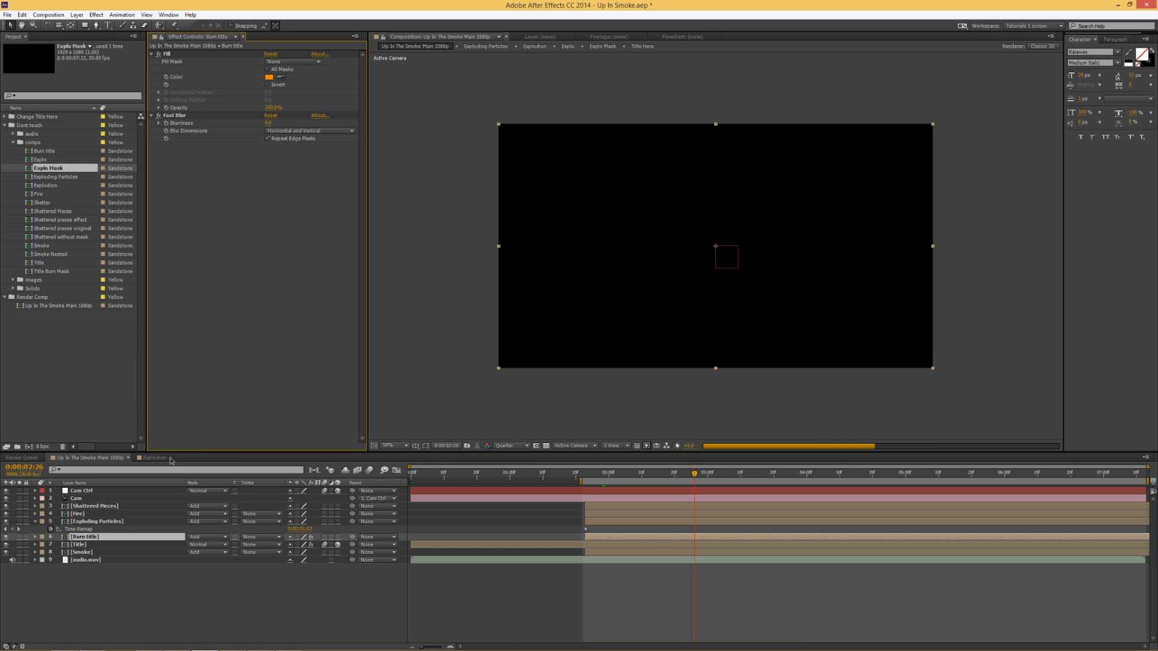
pyautogui.click(172, 461)
pyautogui.click(172, 460)
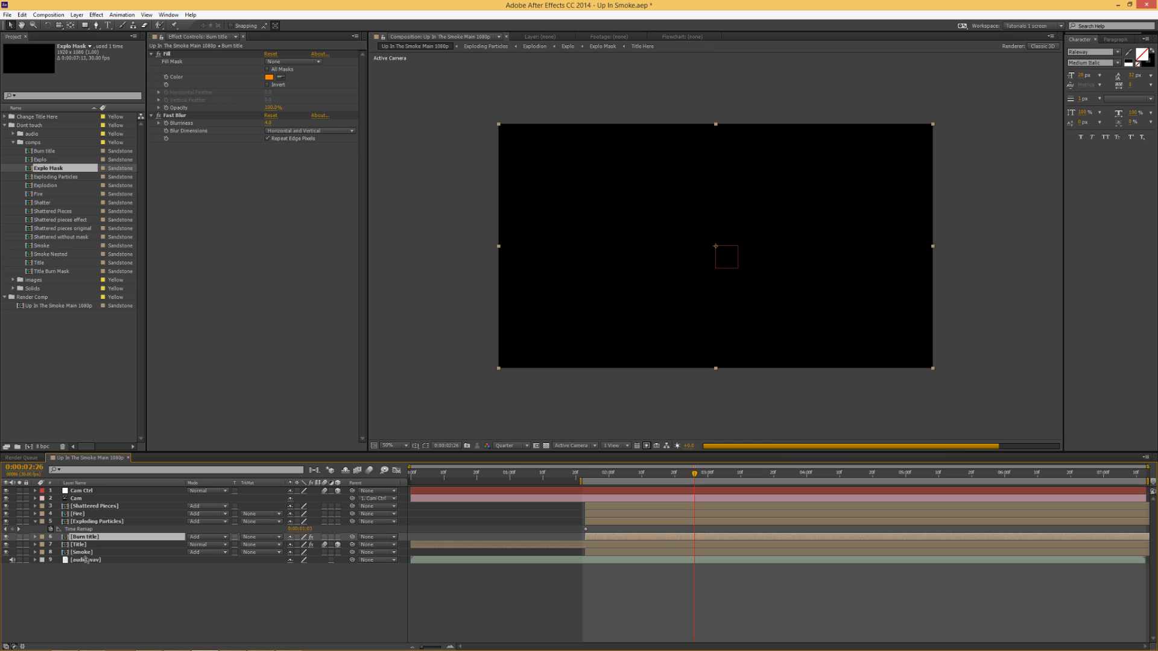
pyautogui.click(35, 521)
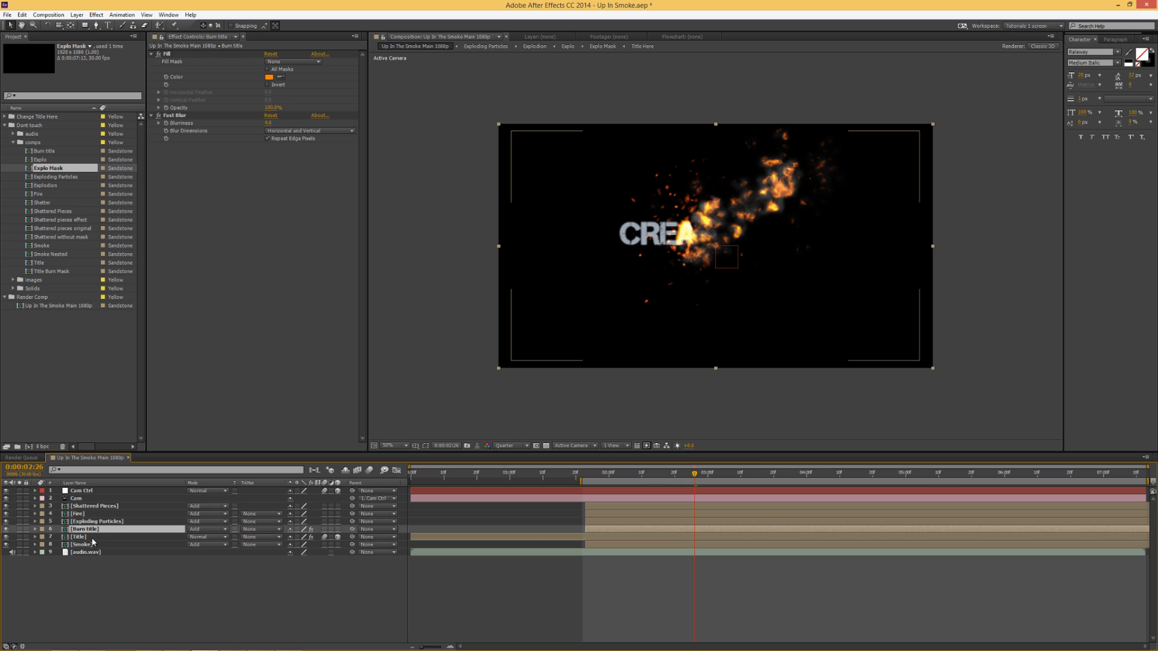
# Try starting the Smoke layer a few frames after the other effect layers at 0:00:01:23
pyautogui.click(79, 514)
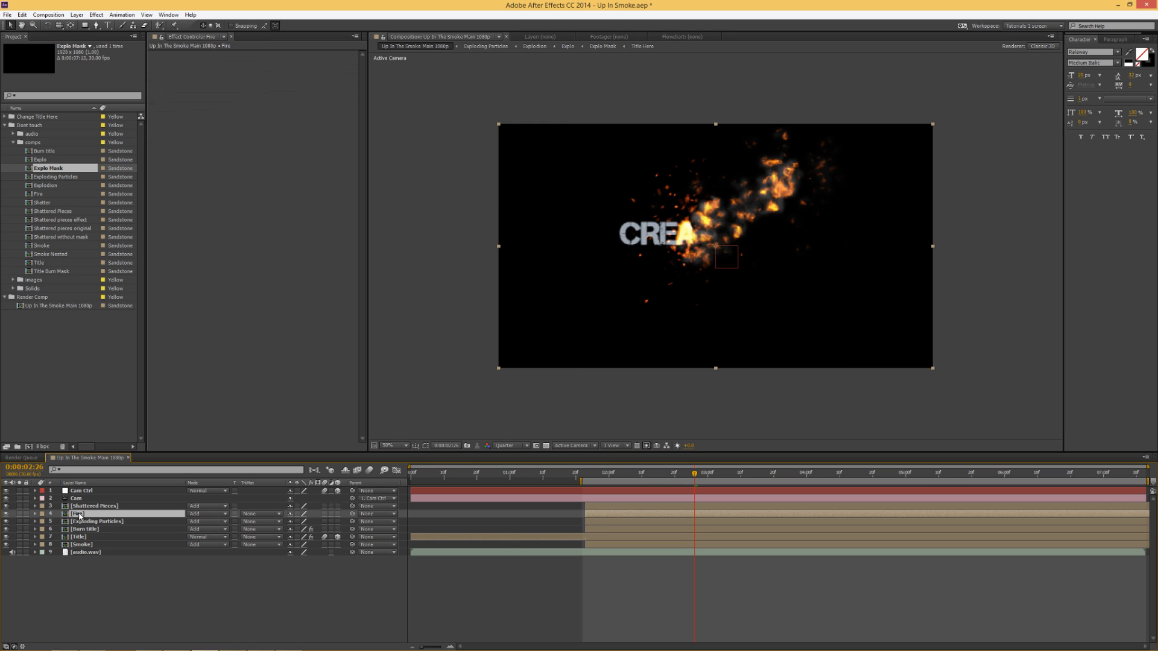
pyautogui.click(586, 476)
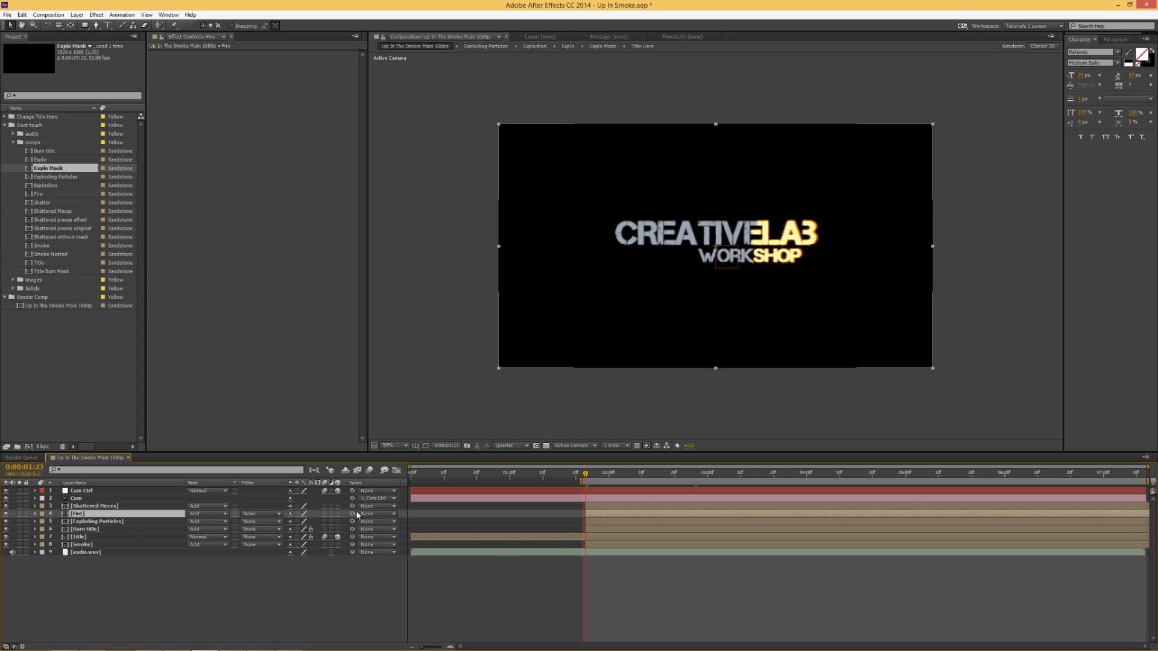
pyautogui.click(82, 545)
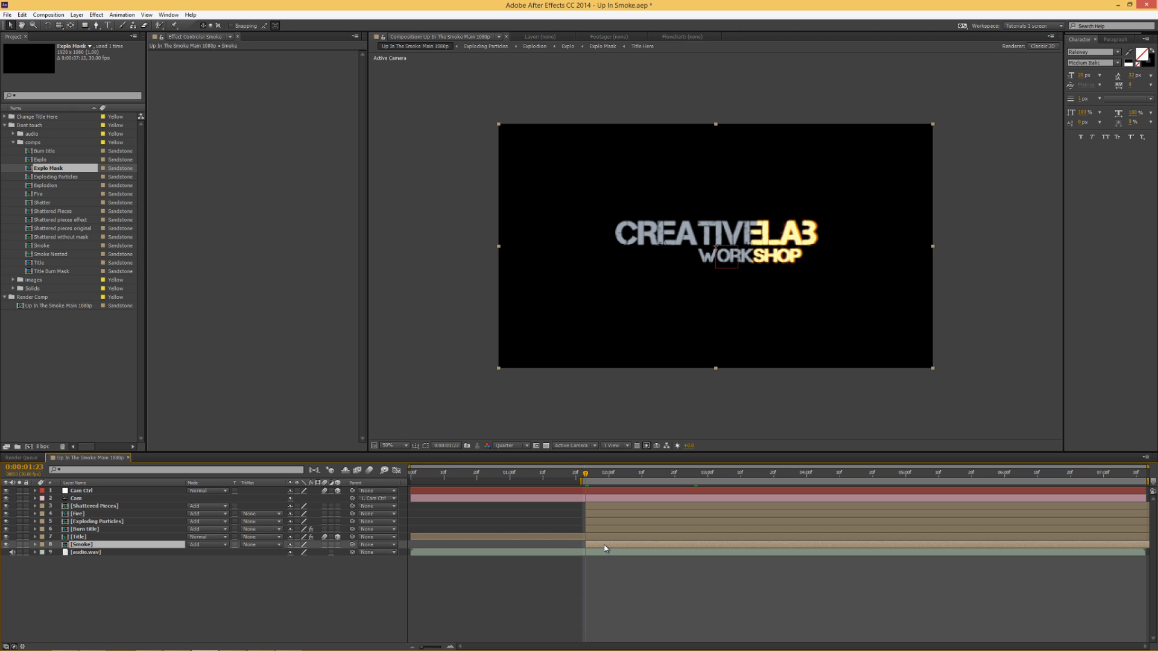
pyautogui.moveTo(605, 548); pyautogui.dragTo(611, 548)
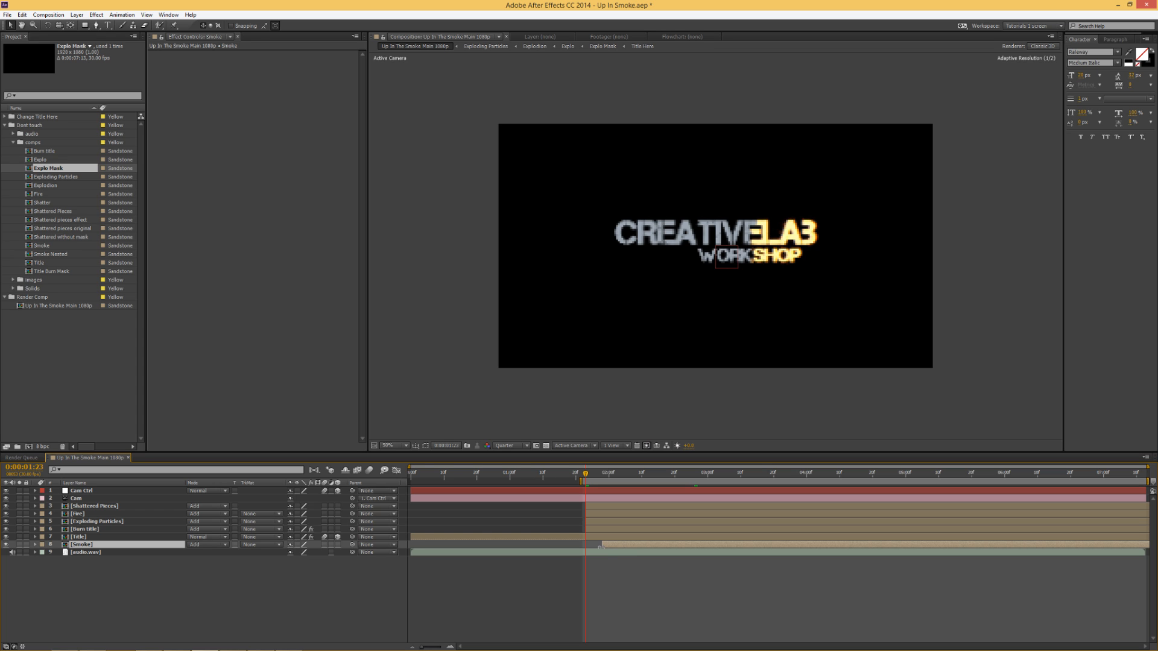
pyautogui.moveTo(597, 546); pyautogui.dragTo(582, 545)
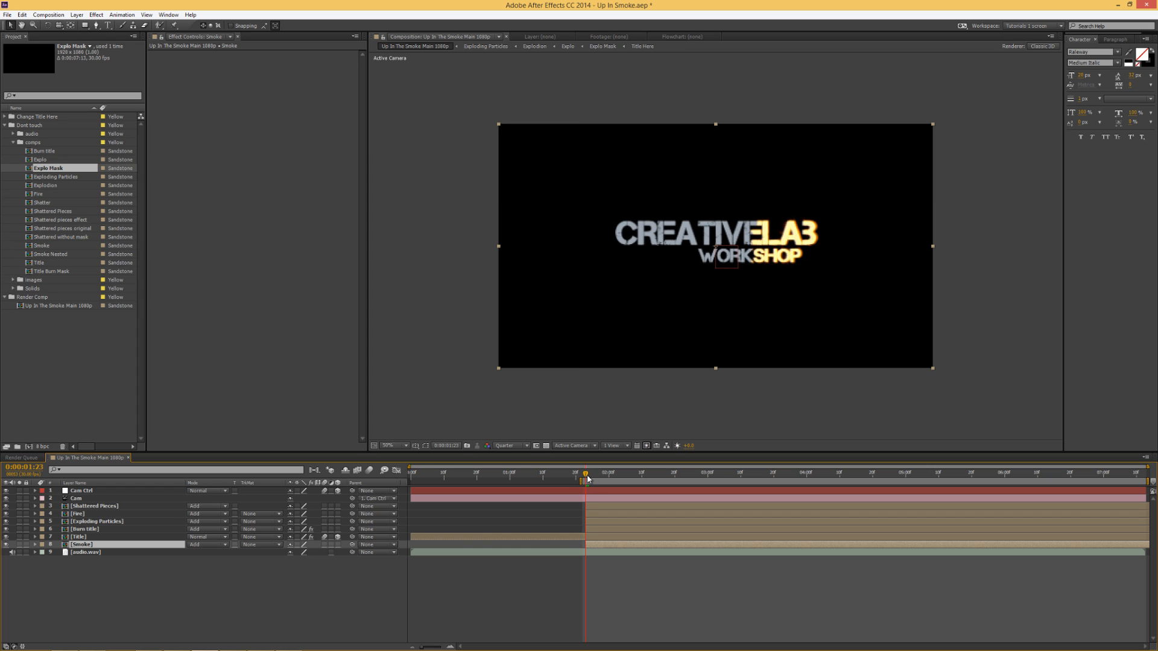
# Check the main composition at 0:00:02:00 and 0:00:02:12, and shift the Smoke layer about five frames later
pyautogui.moveTo(587, 478); pyautogui.dragTo(608, 478)
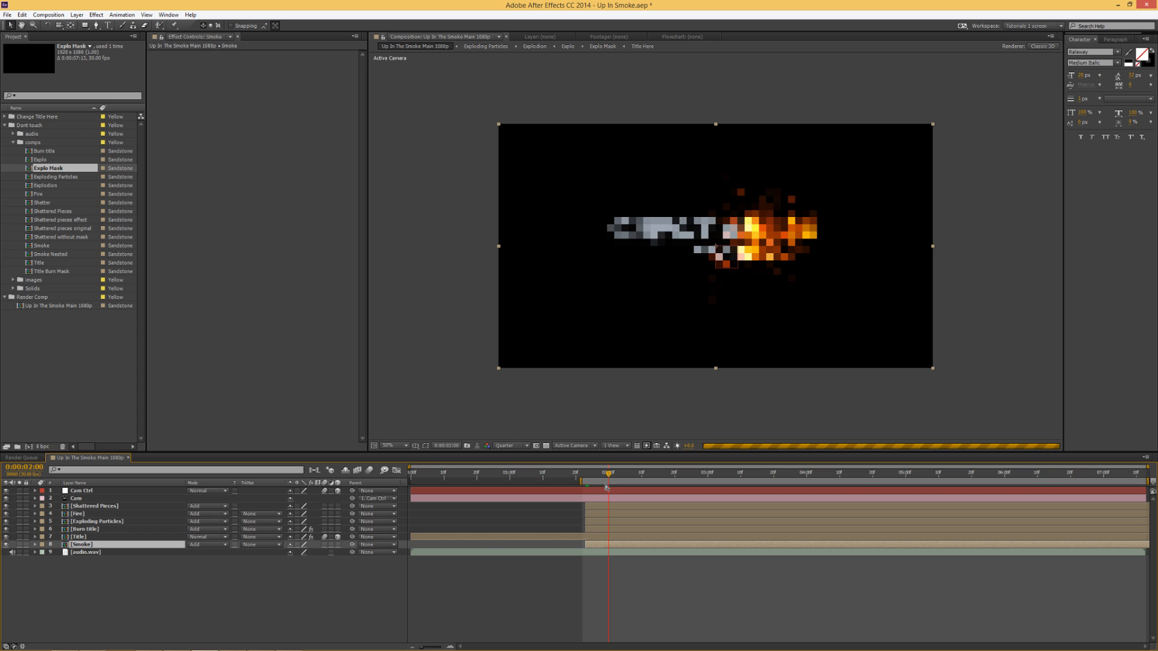
pyautogui.click(648, 473)
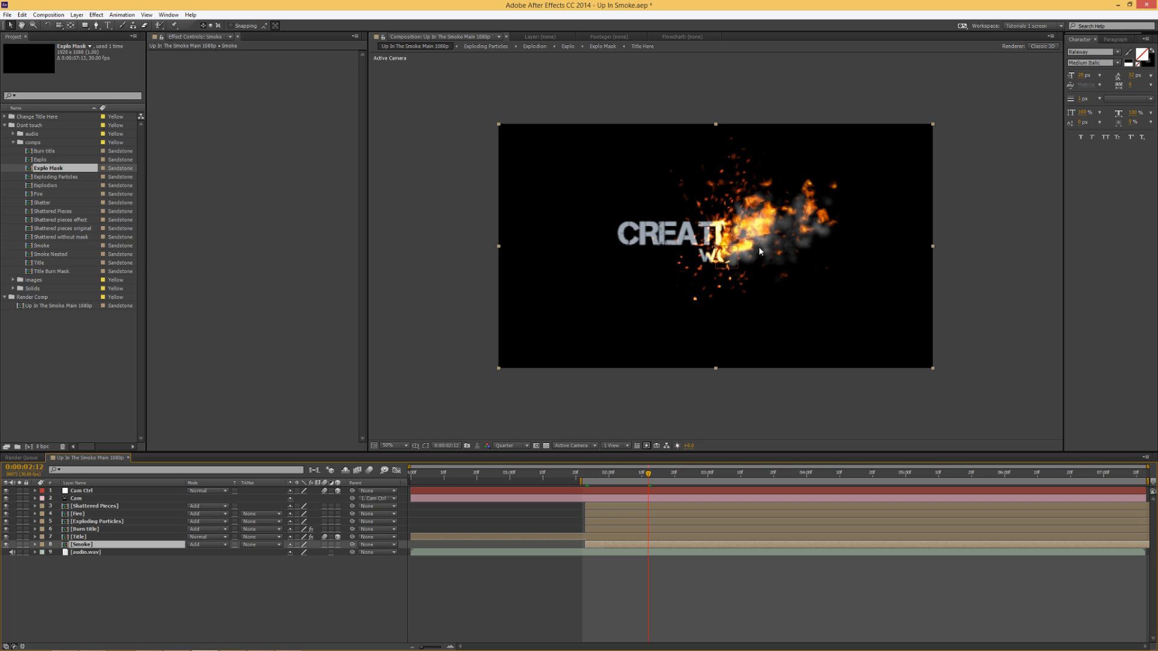
pyautogui.moveTo(630, 545); pyautogui.dragTo(647, 549)
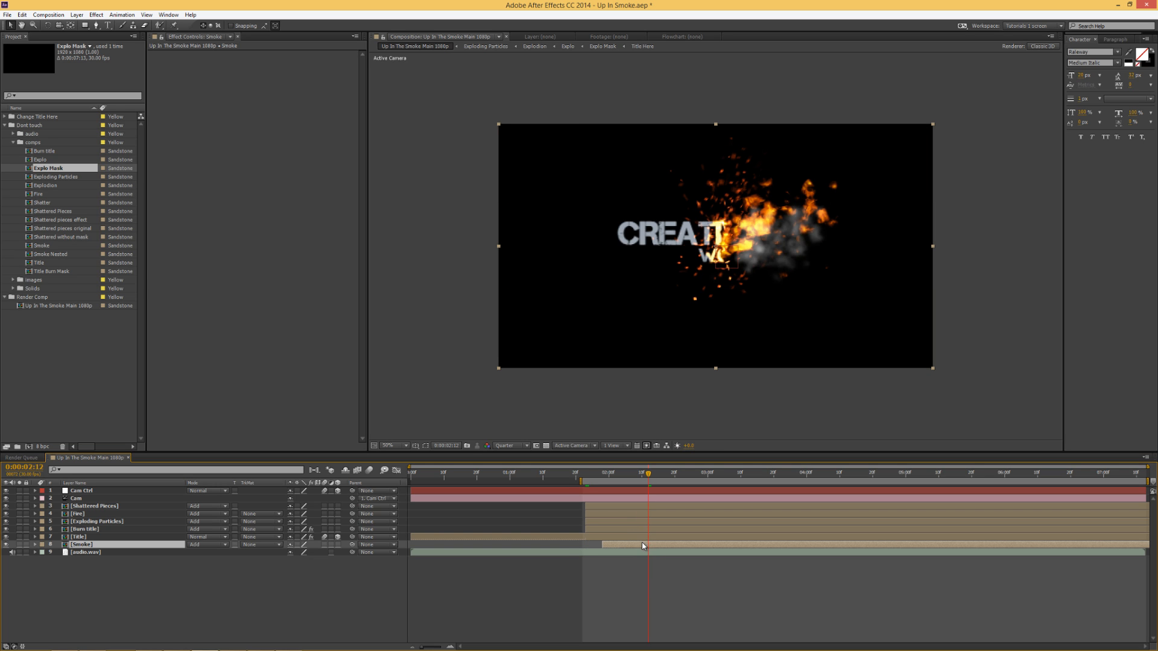
# Add a Tint effect to the Smoke layer and map white to a pale orange, FADEB1
pyautogui.rightClick(203, 80)
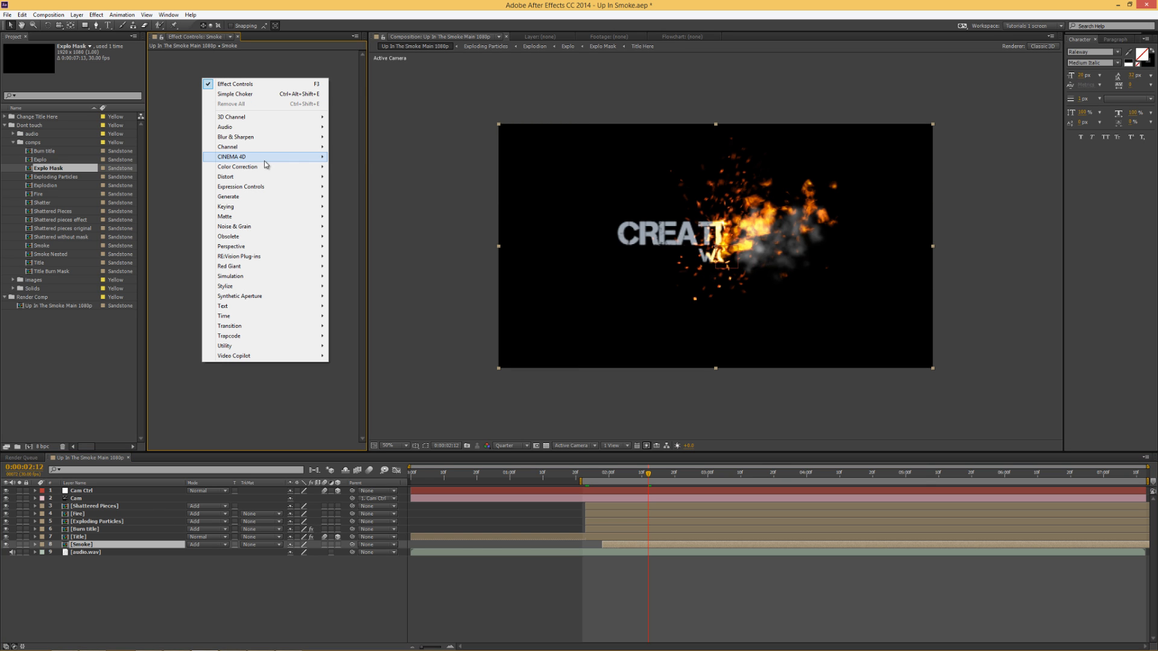
pyautogui.moveTo(261, 170)
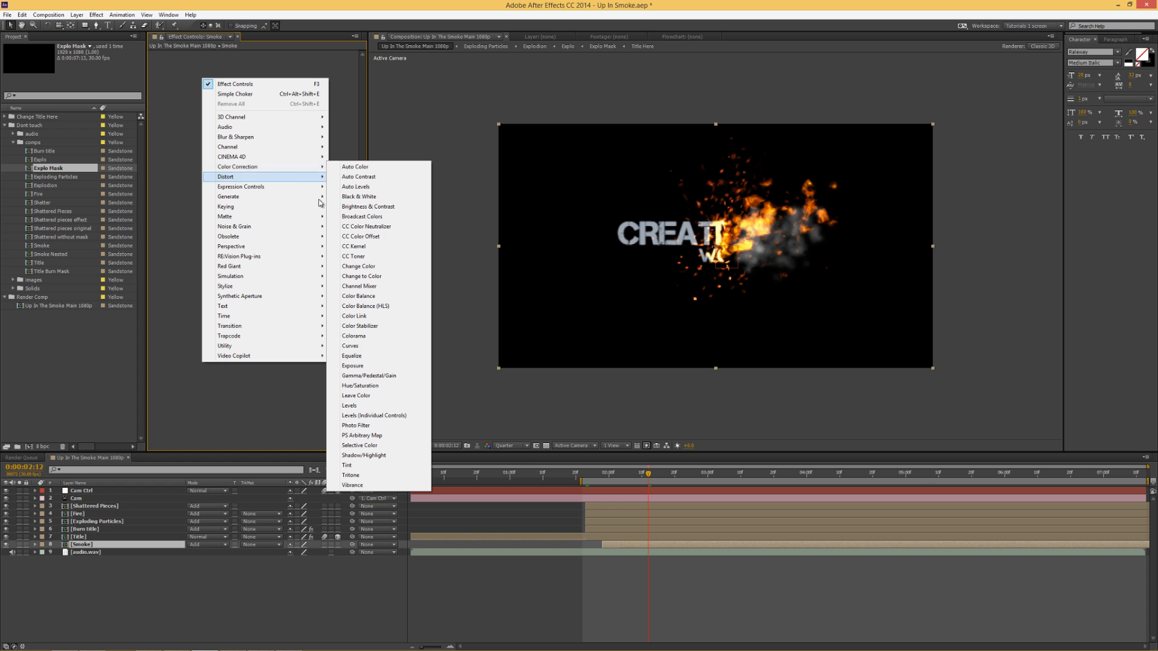
pyautogui.click(352, 465)
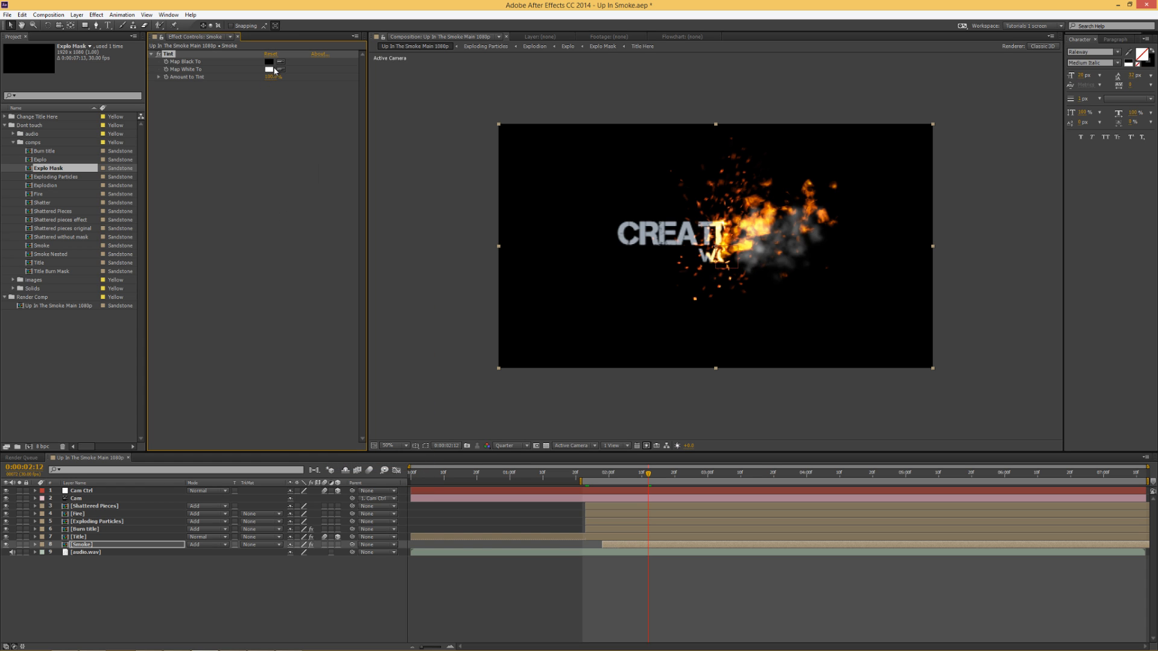
pyautogui.click(269, 70)
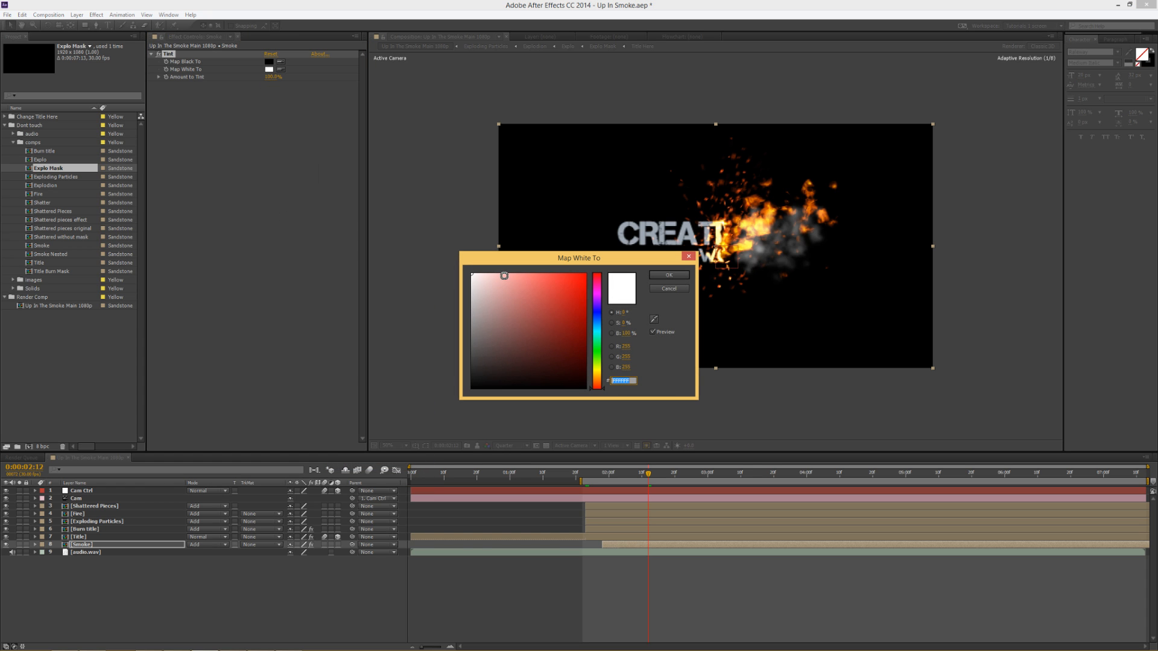
pyautogui.click(504, 276)
pyautogui.click(599, 378)
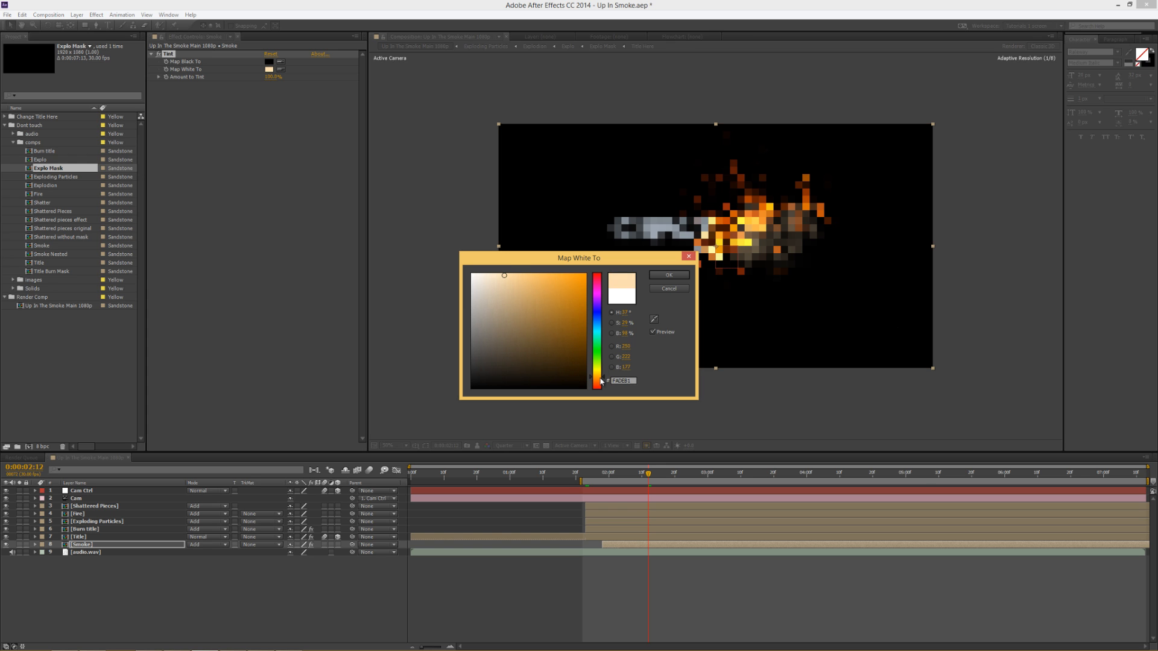
pyautogui.click(668, 275)
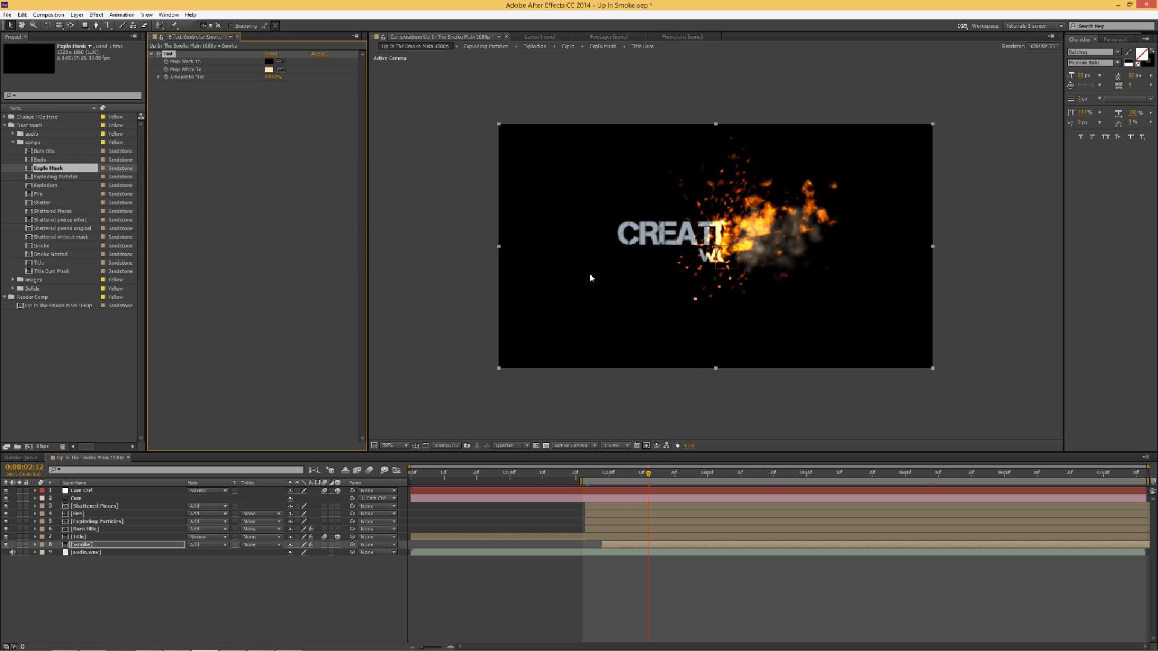
# Set the Smoke layer's opacity to 50%
pyautogui.click(109, 547)
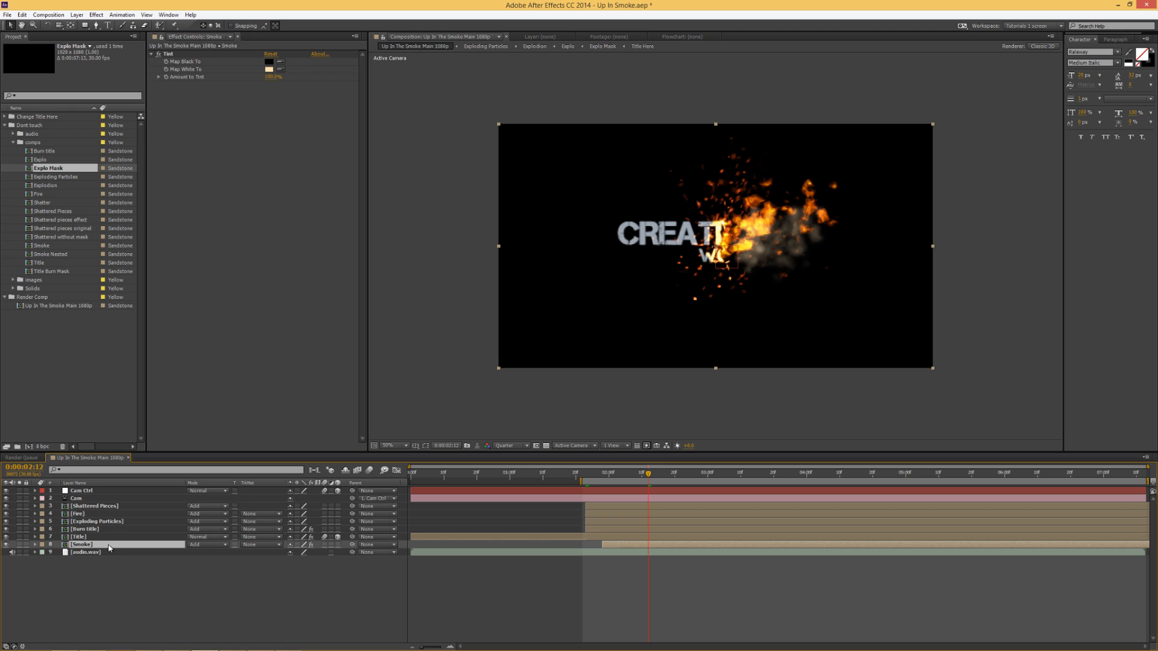
pyautogui.press('t')
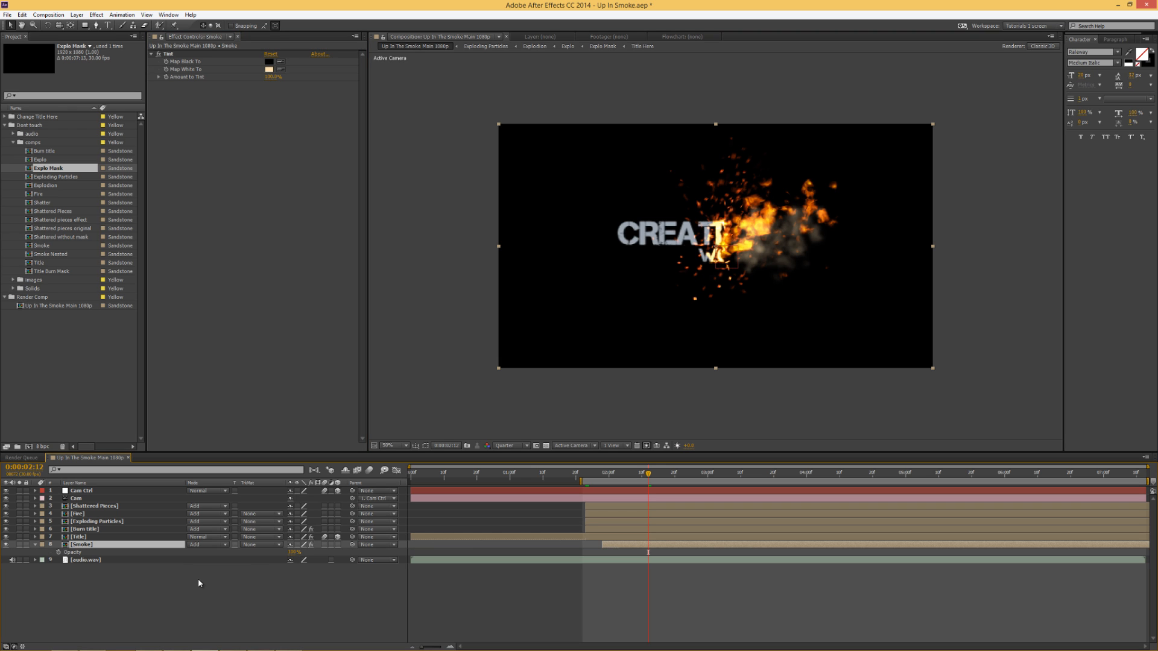
pyautogui.click(295, 552)
pyautogui.write('50')
pyautogui.press('Return')
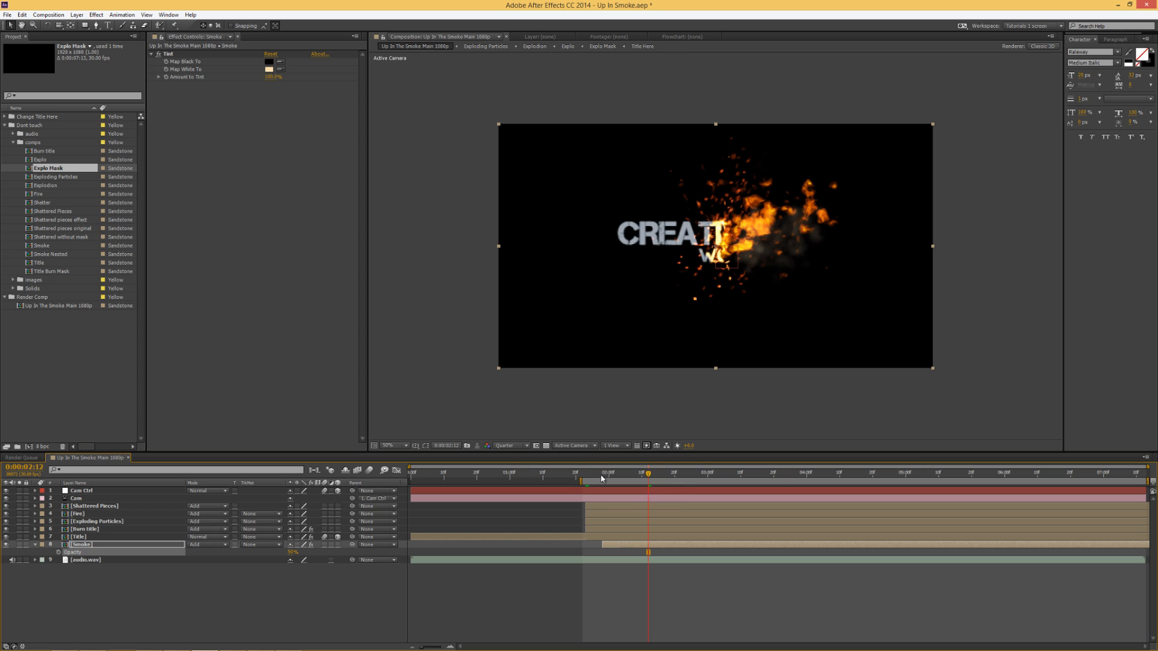
# Check the main composition at 0:00:01:23, then open the Burn title composition and remove the Title Here layer's track matte
pyautogui.moveTo(601, 479); pyautogui.dragTo(585, 479)
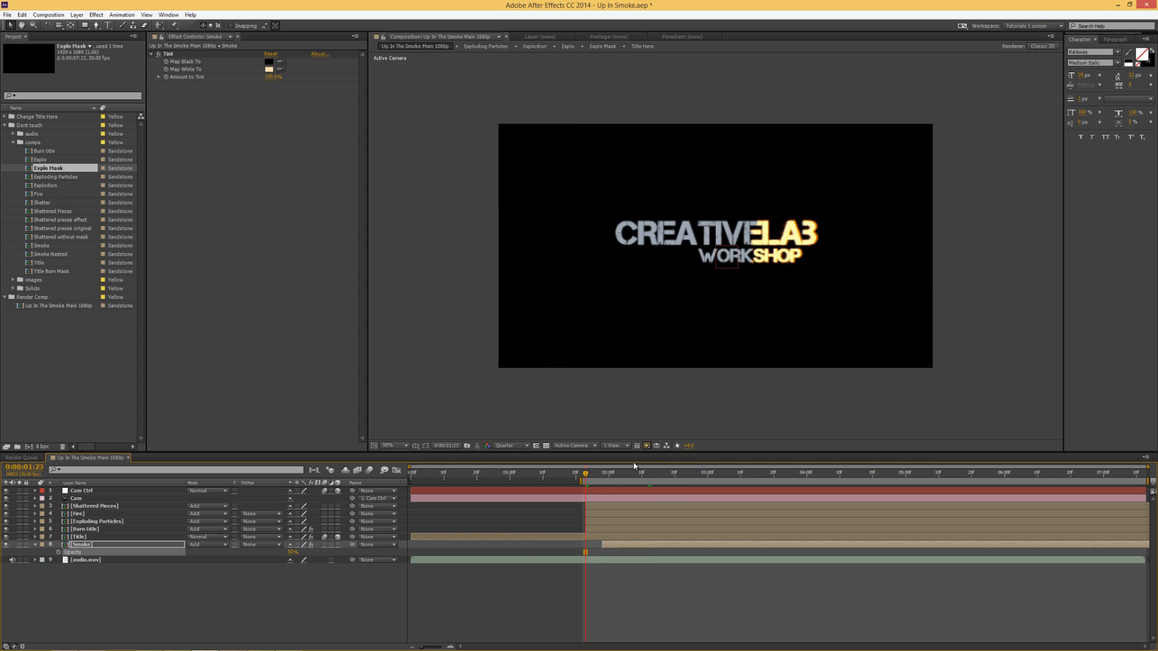
pyautogui.click(104, 530)
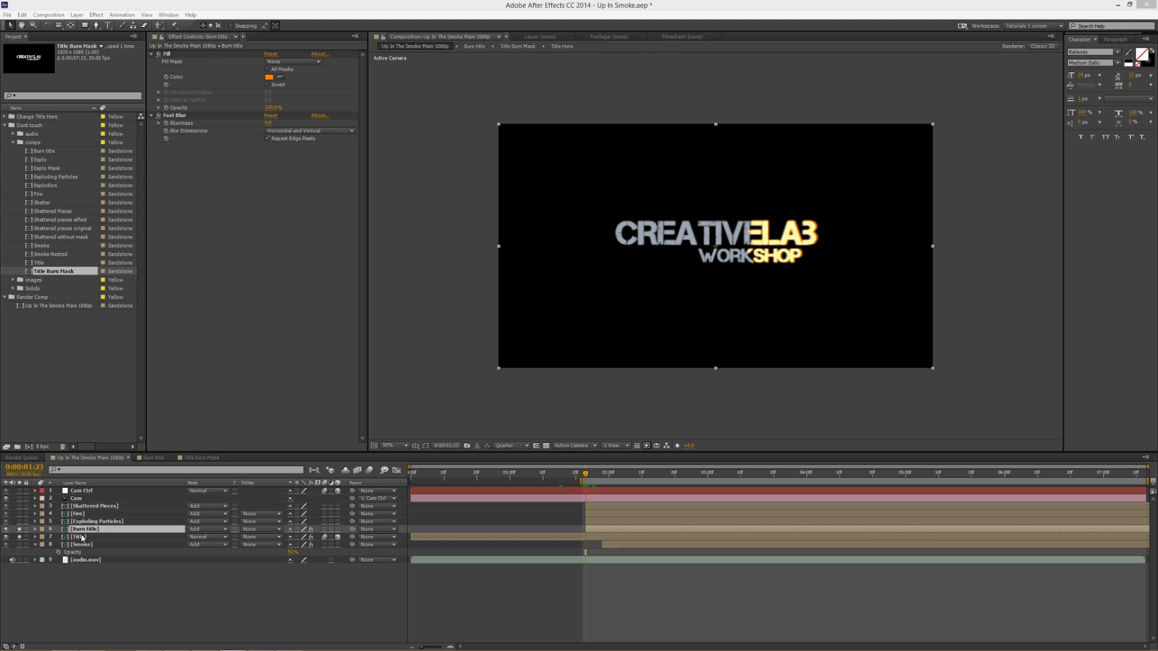
pyautogui.doubleClick(80, 530)
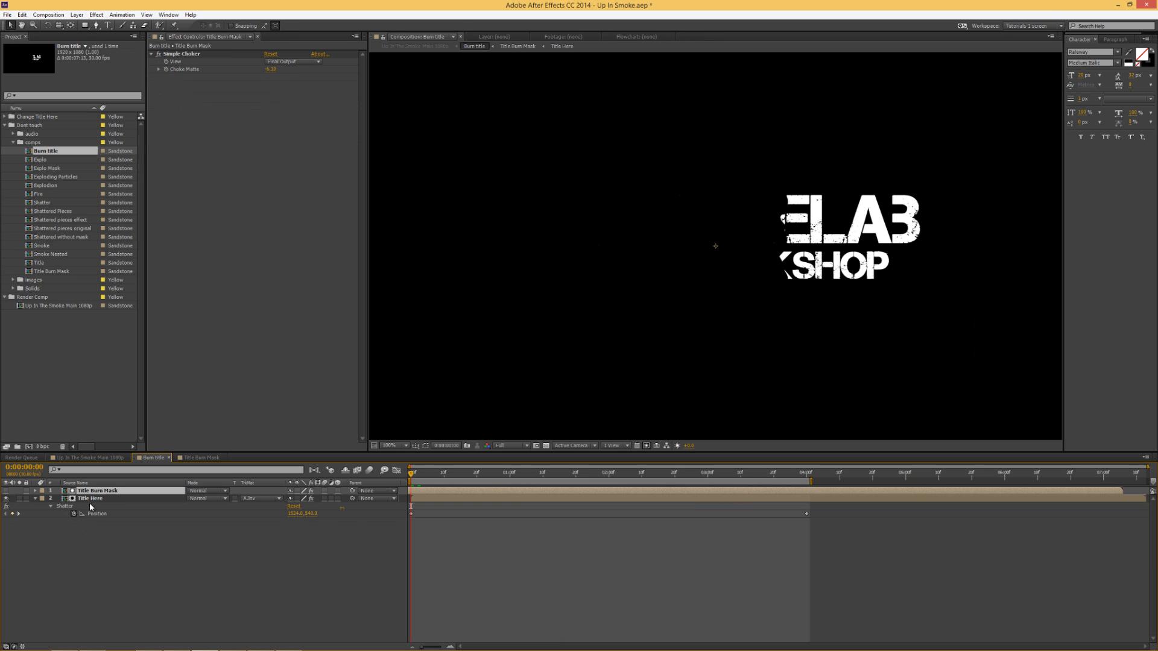
pyautogui.click(90, 500)
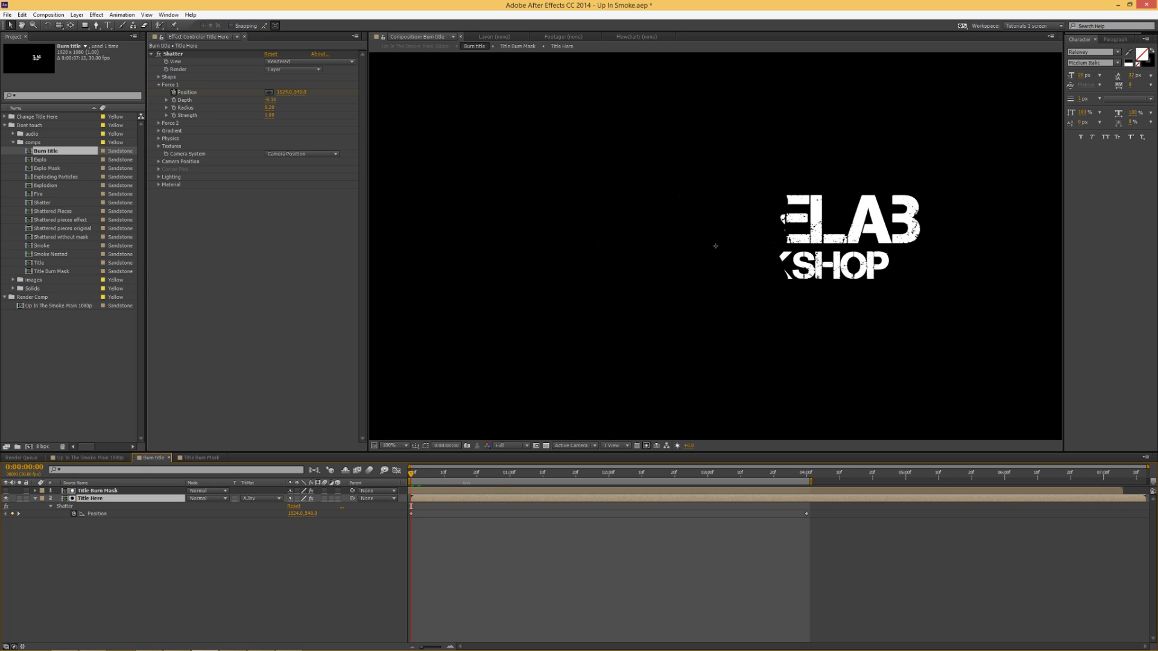
pyautogui.click(241, 500)
pyautogui.click(250, 508)
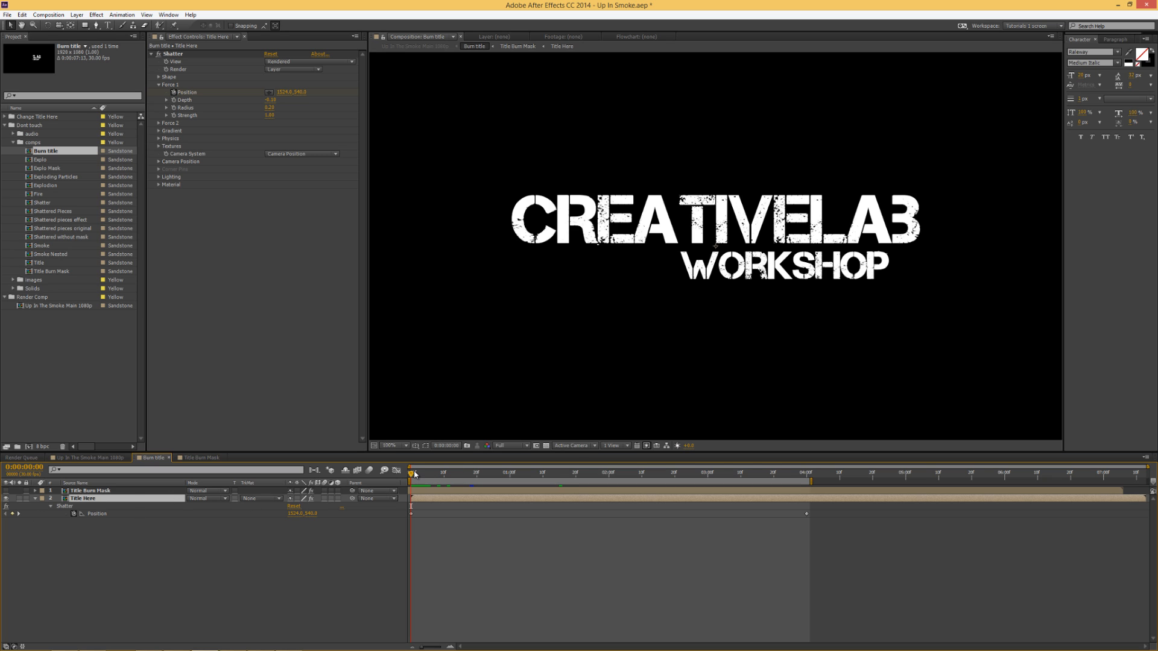
# Try an X value of about 1697 for Title Here's first Shatter Force 1 position keyframe and compare the opening frames
pyautogui.moveTo(413, 476); pyautogui.dragTo(413, 476)
pyautogui.click(410, 513)
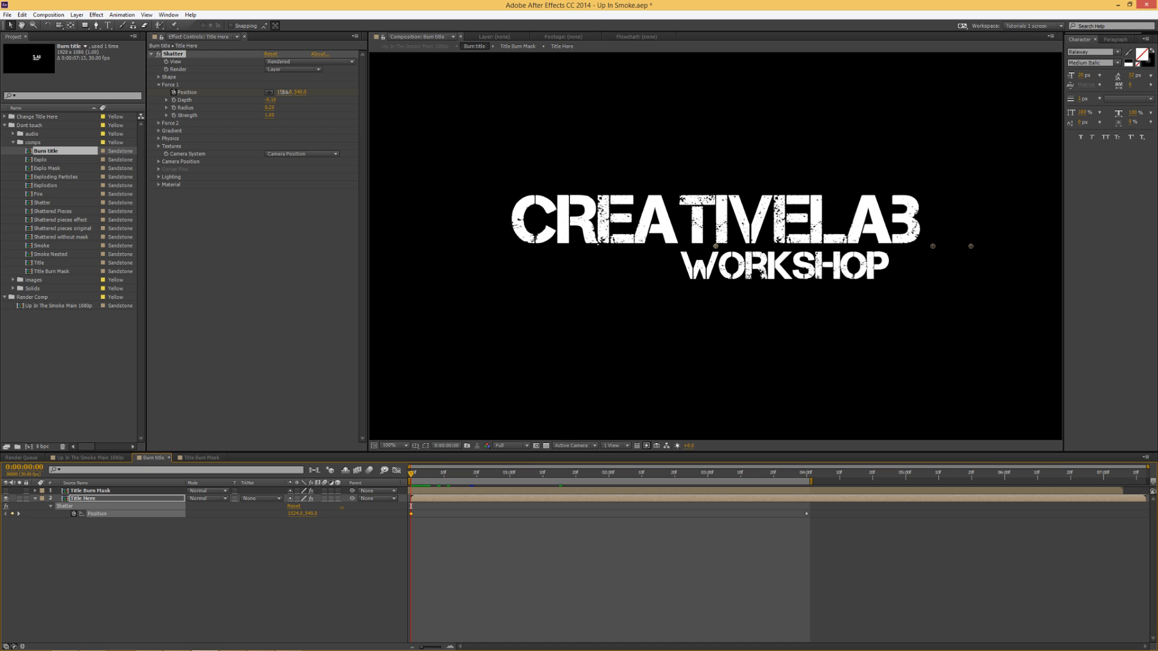
pyautogui.moveTo(284, 92); pyautogui.dragTo(362, 110)
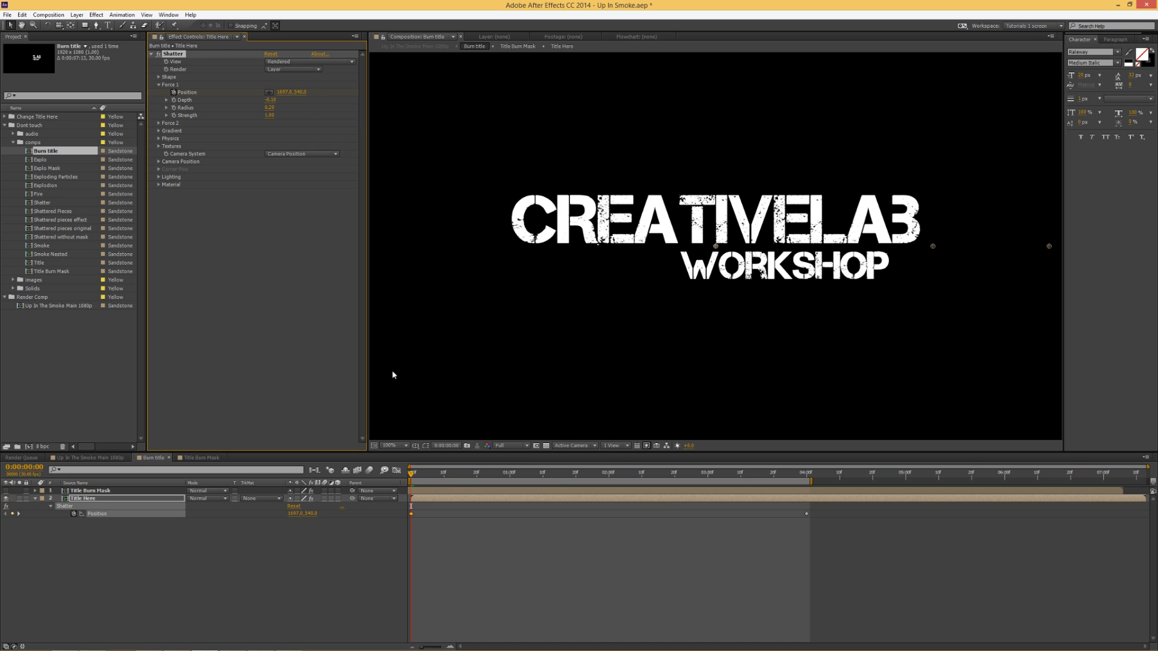
pyautogui.press('pagedown')
pyautogui.press('pageup')
pyautogui.press('pagedown')
pyautogui.press('pageup')
pyautogui.press('pageup')
pyautogui.press('pagedown')
pyautogui.press('pageup')
# Set Title Here's first Shatter Force 1 X position to 1728 and check the opening frames up to 0:00:00:06
pyautogui.moveTo(281, 95); pyautogui.dragTo(300, 96)
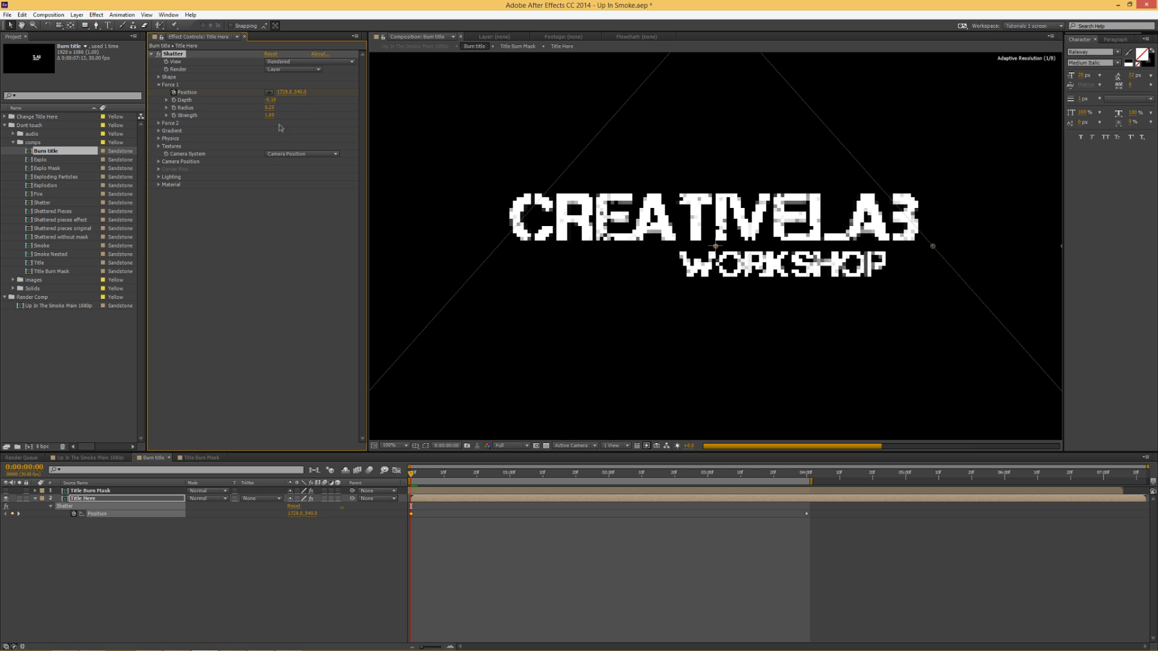
pyautogui.press('pagedown')
pyautogui.press('pagedown')
pyautogui.press('pagedown')
pyautogui.press('pagedown')
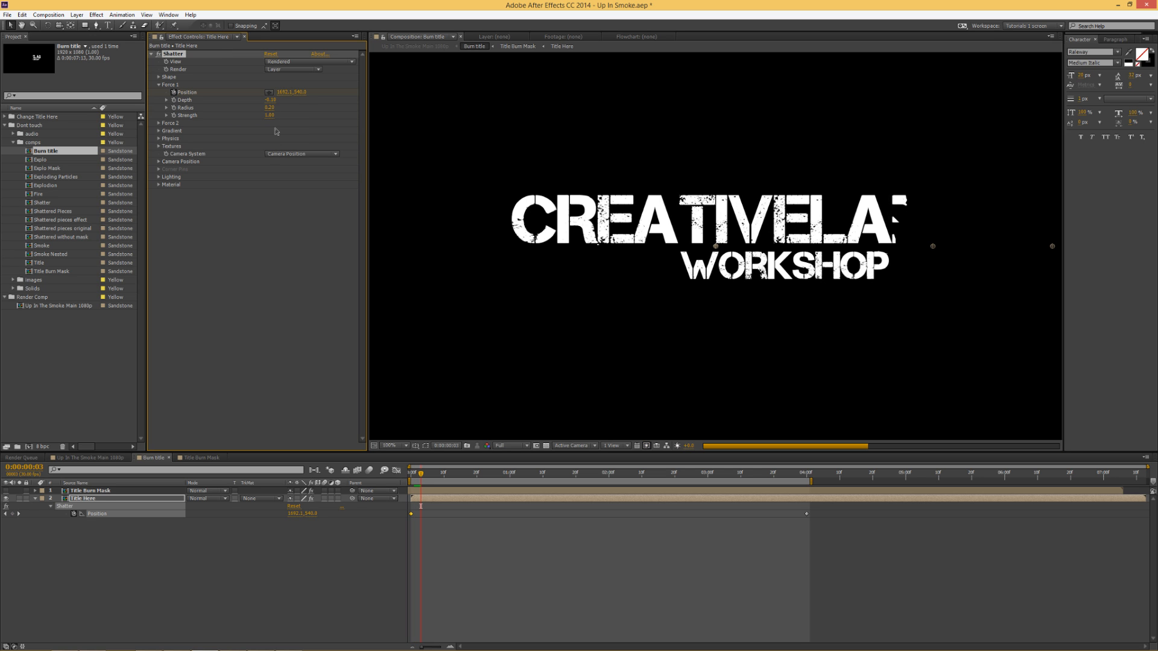
pyautogui.press('pagedown')
pyautogui.press('pagedown')
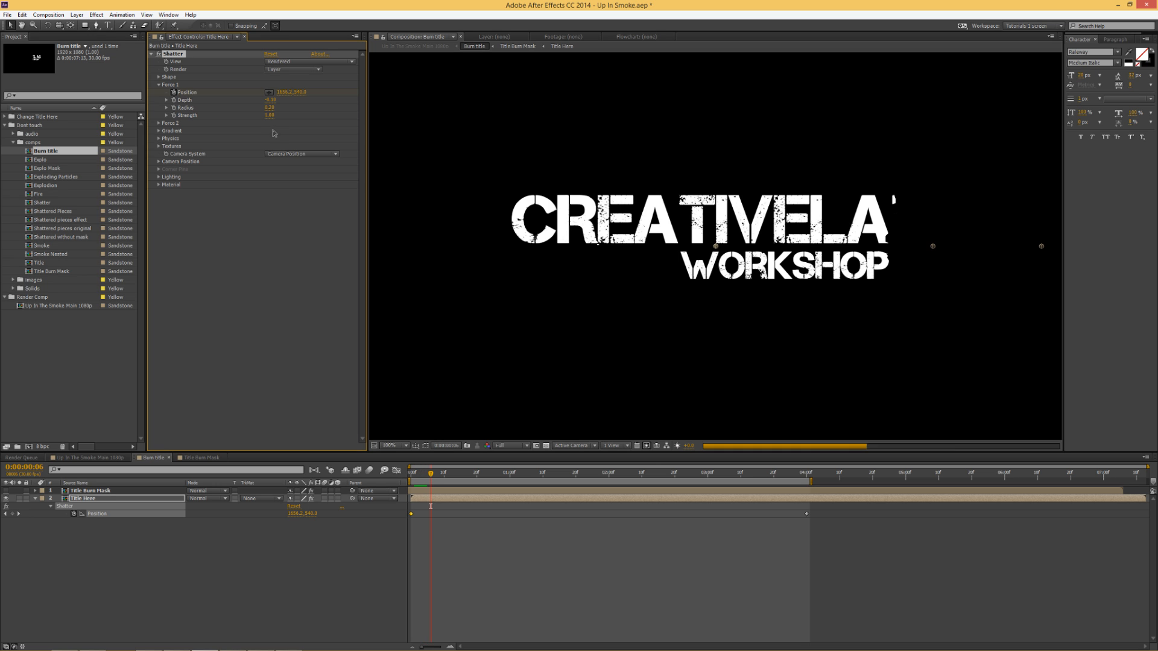
# Open the Title Burn Mask composition and move Title Here's first Shatter Force 1 position keyframe to the right, beyond the title
pyautogui.click(102, 492)
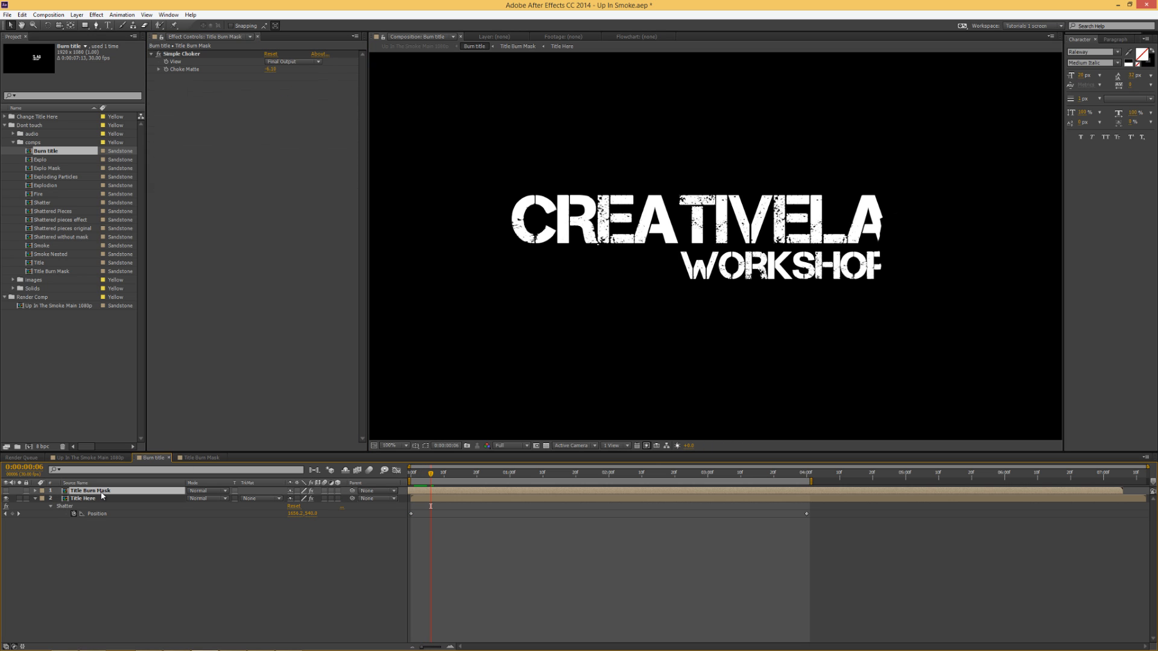
pyautogui.doubleClick(102, 492)
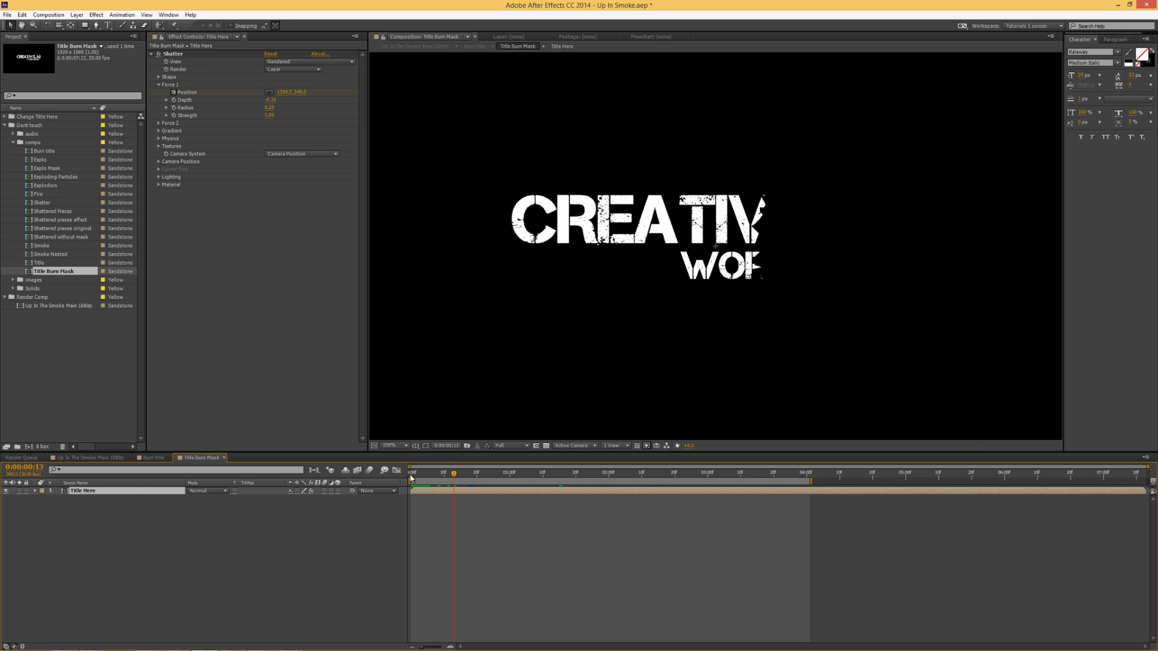
pyautogui.press('Home')
pyautogui.press('u')
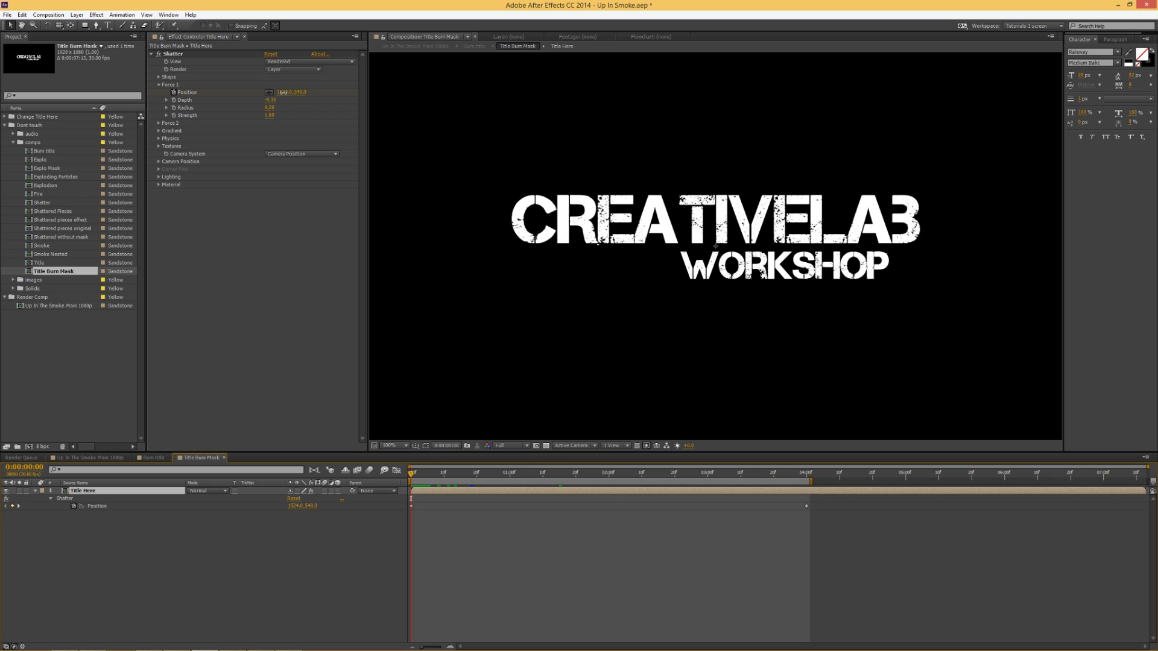
pyautogui.moveTo(283, 93); pyautogui.dragTo(380, 105)
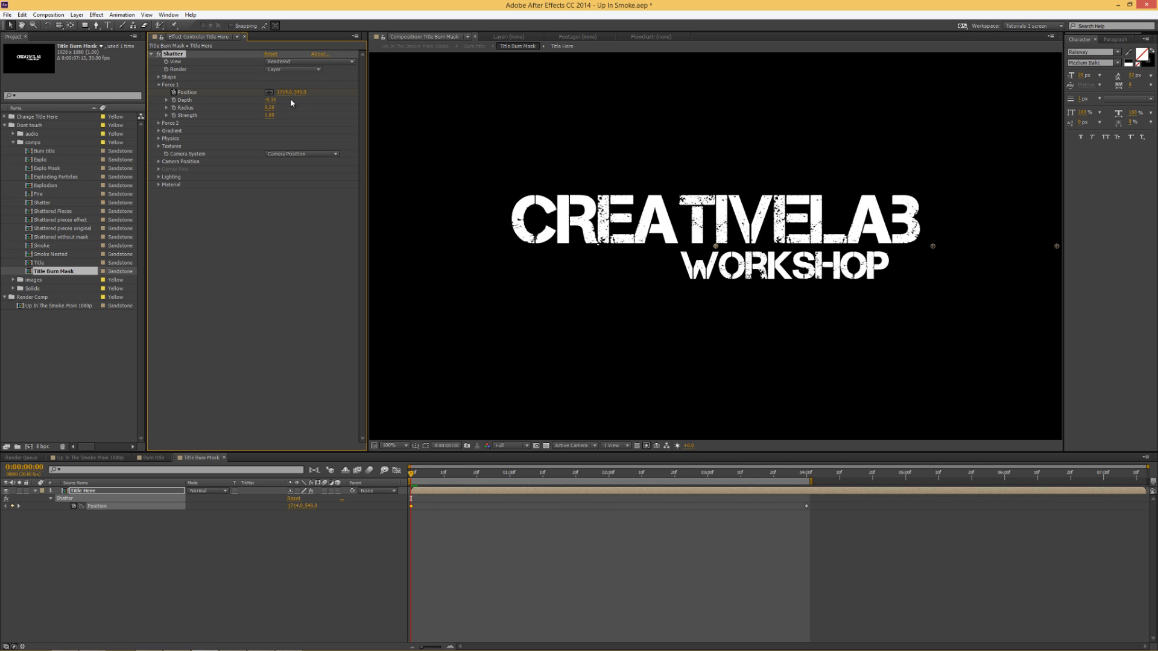
pyautogui.moveTo(283, 92); pyautogui.dragTo(318, 97)
# Look up the Shatter Force 1 X position in Burn title and enter the same value, 1728, in Title Burn Mask
pyautogui.click(157, 458)
pyautogui.click(286, 92)
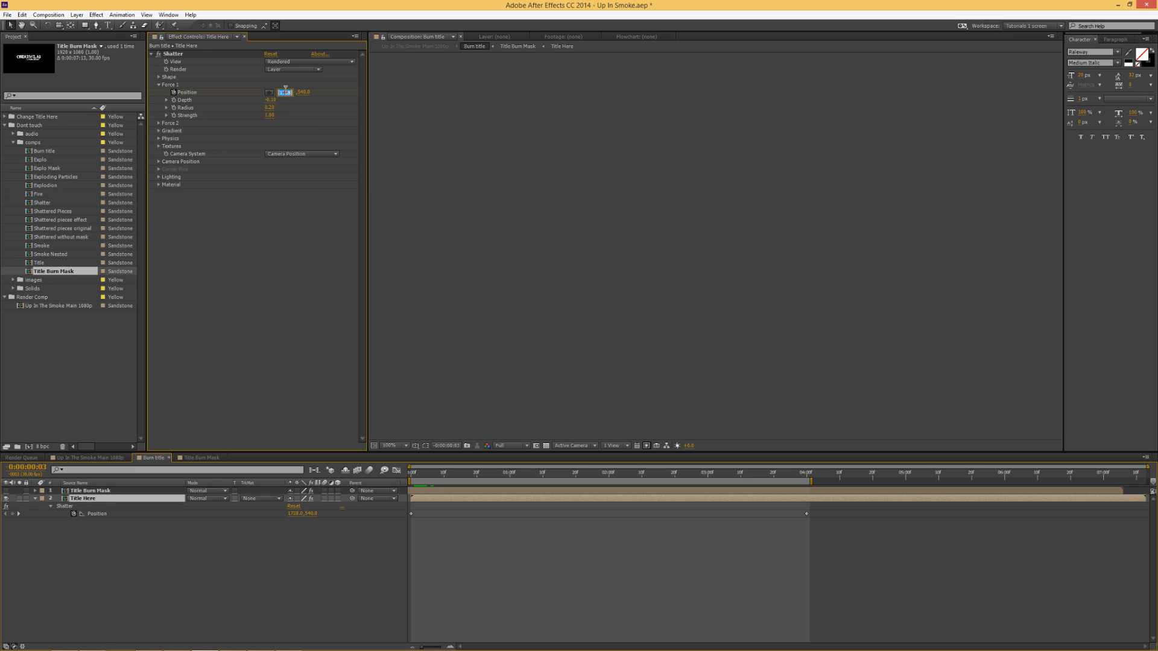
pyautogui.doubleClick(132, 491)
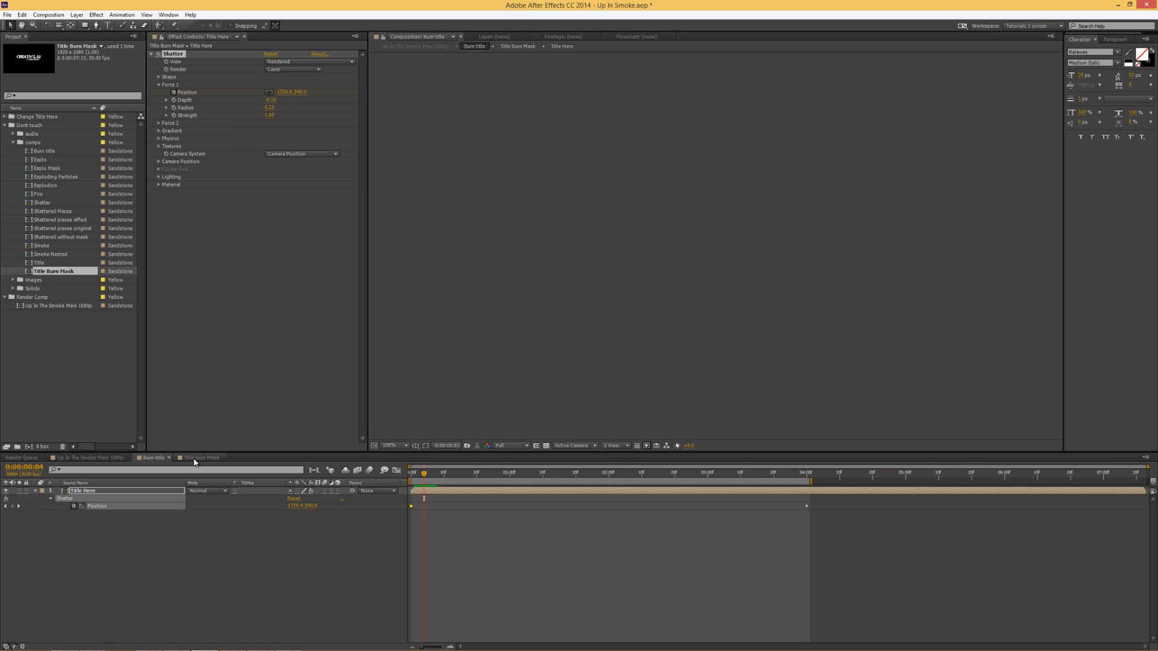
pyautogui.click(285, 93)
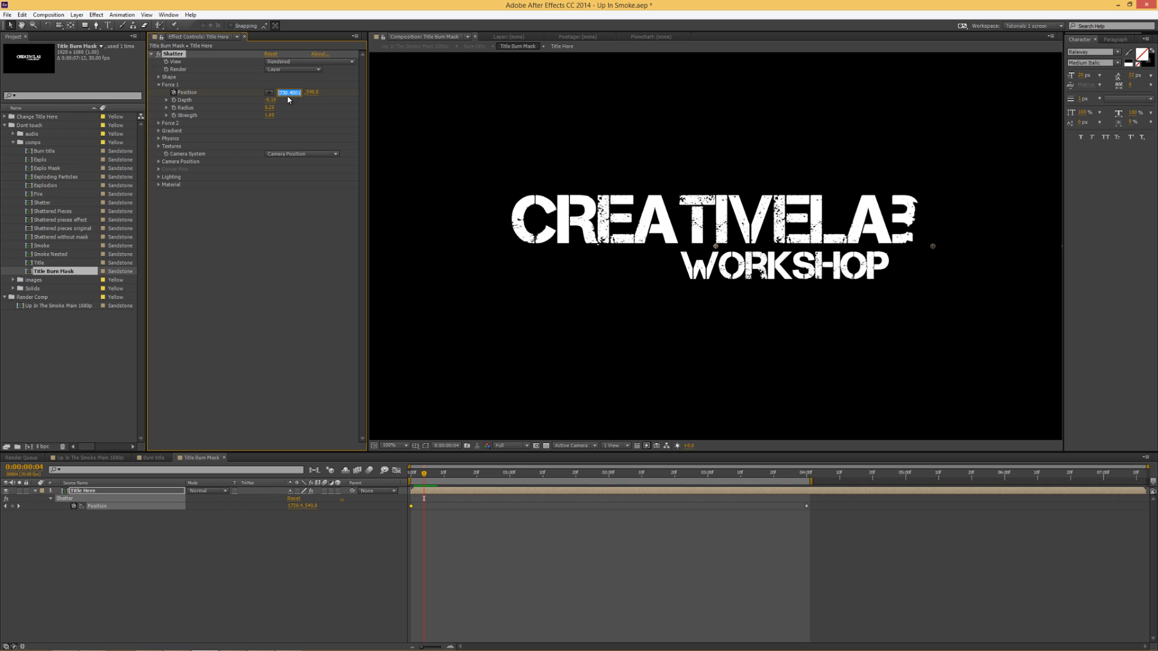
pyautogui.write('1728')
pyautogui.press('Return')
# Return to Burn title, set Title Here's track matte to Alpha Inverted Matte "Title Burn Mask", and preview from the first frame
pyautogui.click(158, 457)
pyautogui.click(410, 475)
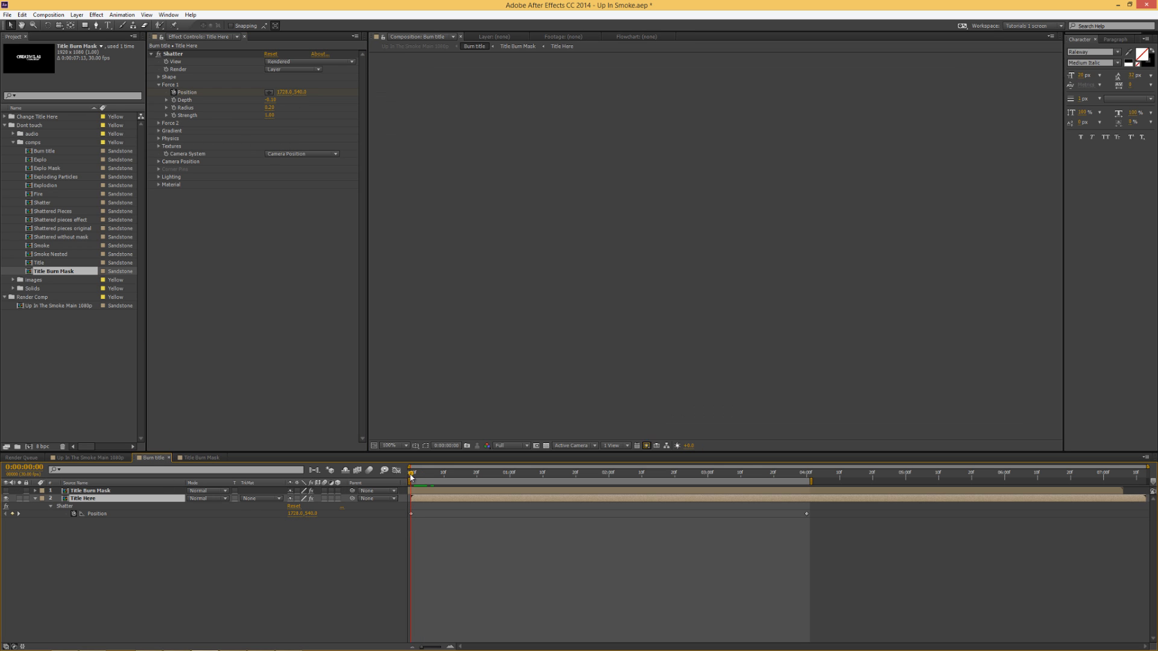
pyautogui.click(251, 499)
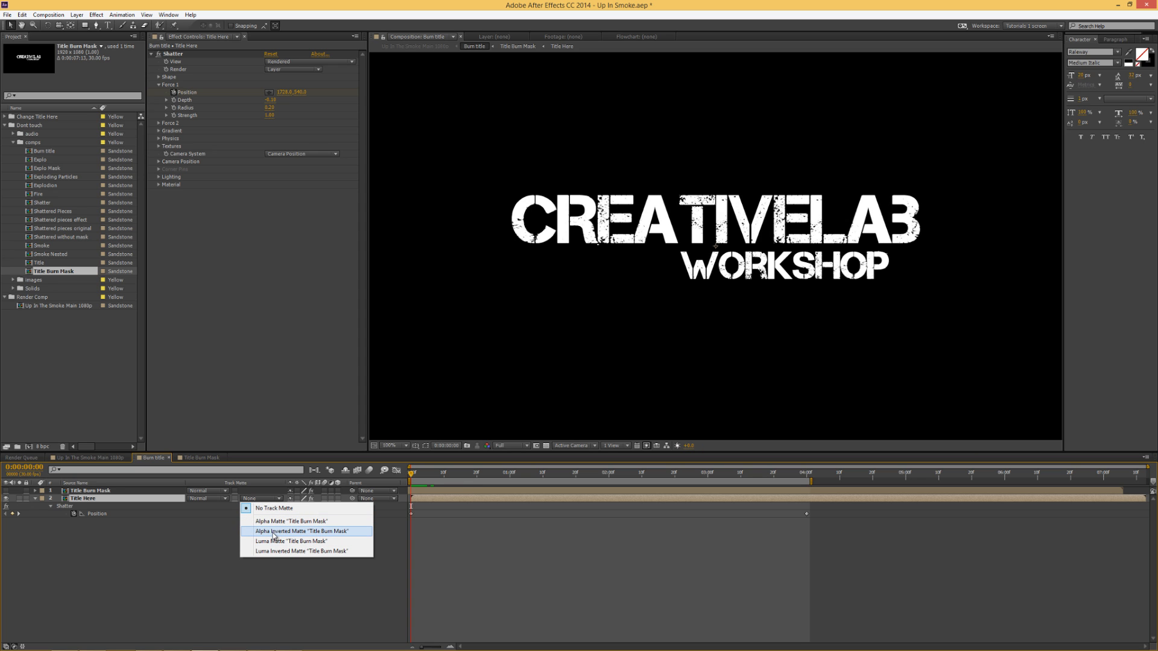
pyautogui.click(274, 531)
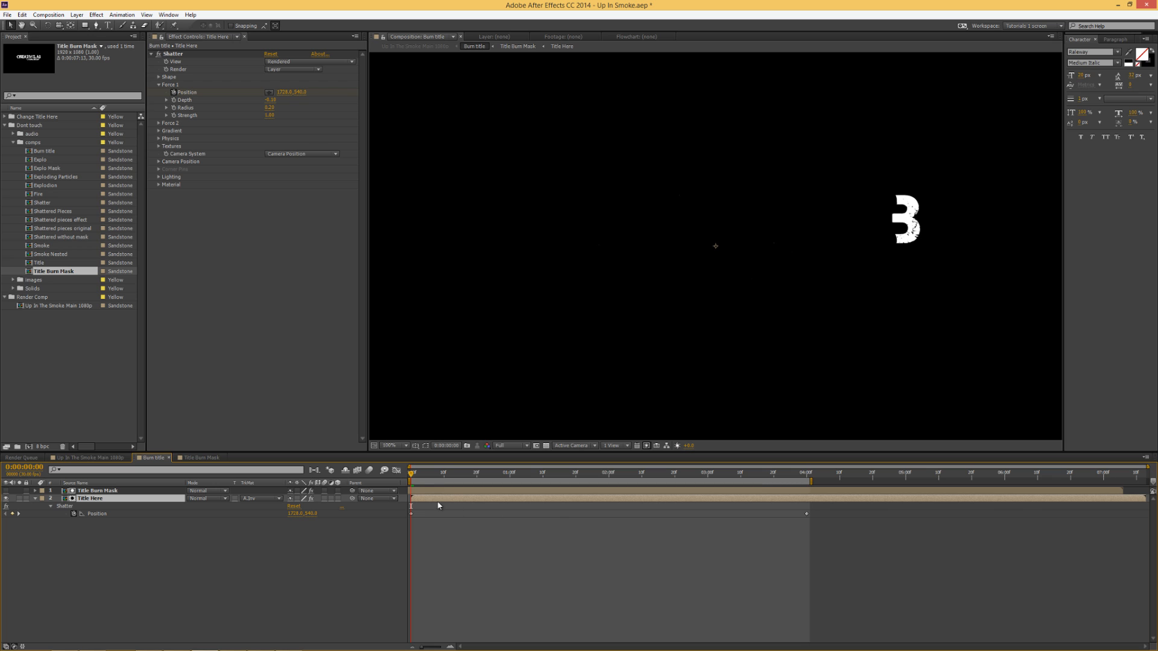
pyautogui.press('space')
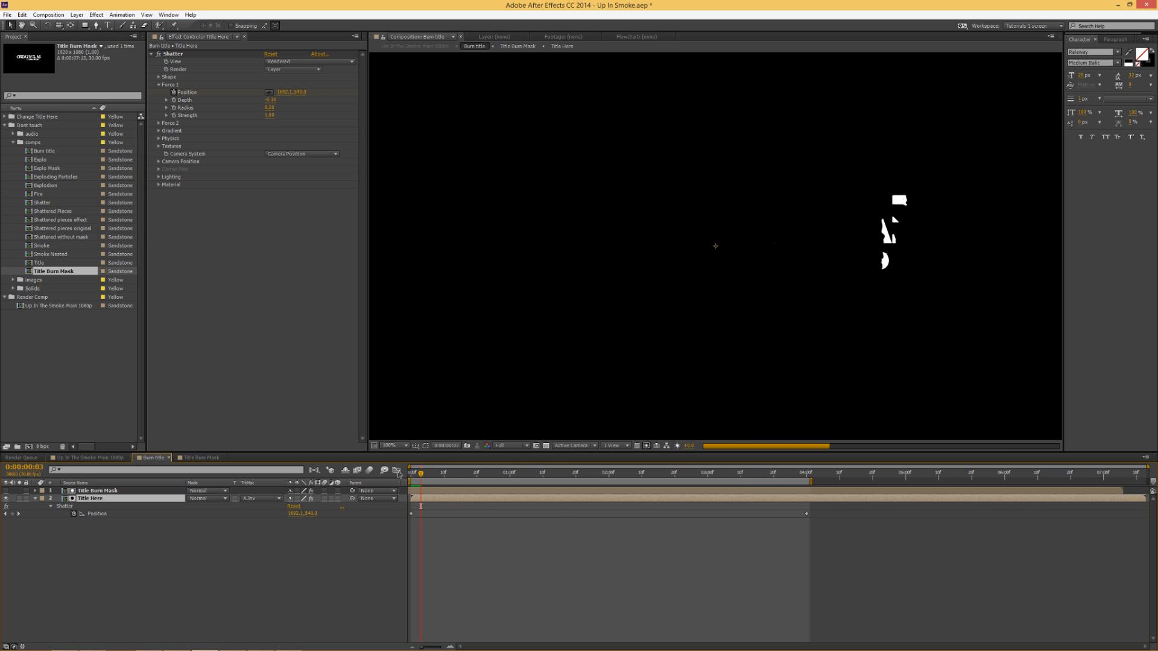
# Shift the Title Burn Mask layer about four frames earlier and enable time remapping on the Title Here layer
pyautogui.click(422, 491)
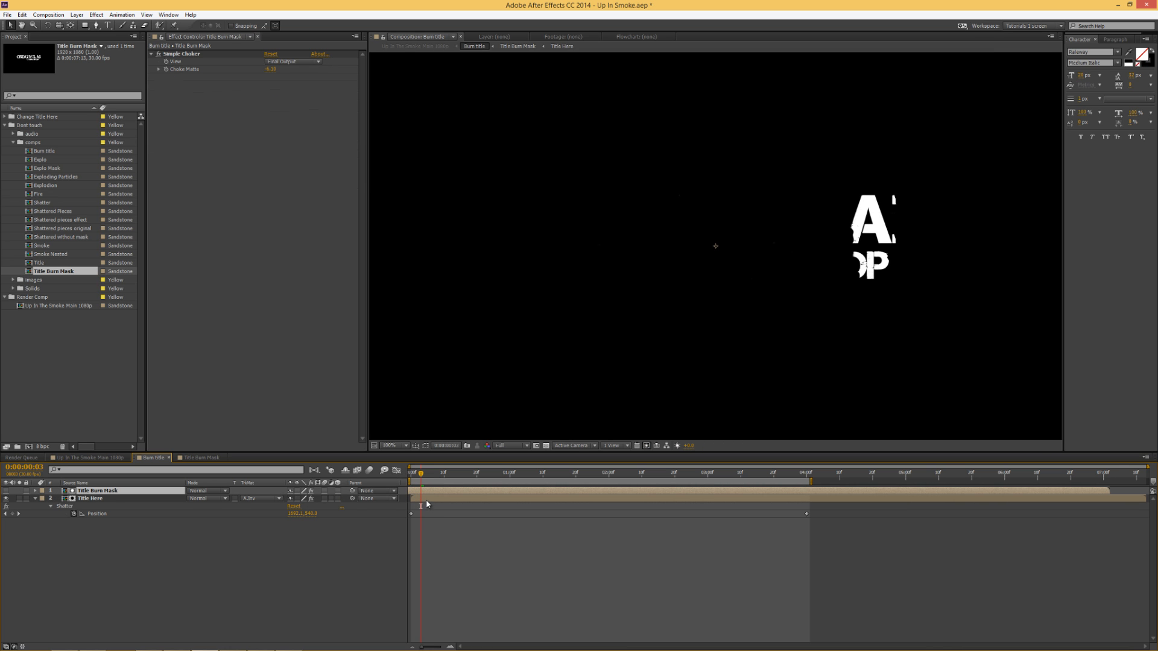
pyautogui.rightClick(426, 498)
pyautogui.moveTo(478, 198)
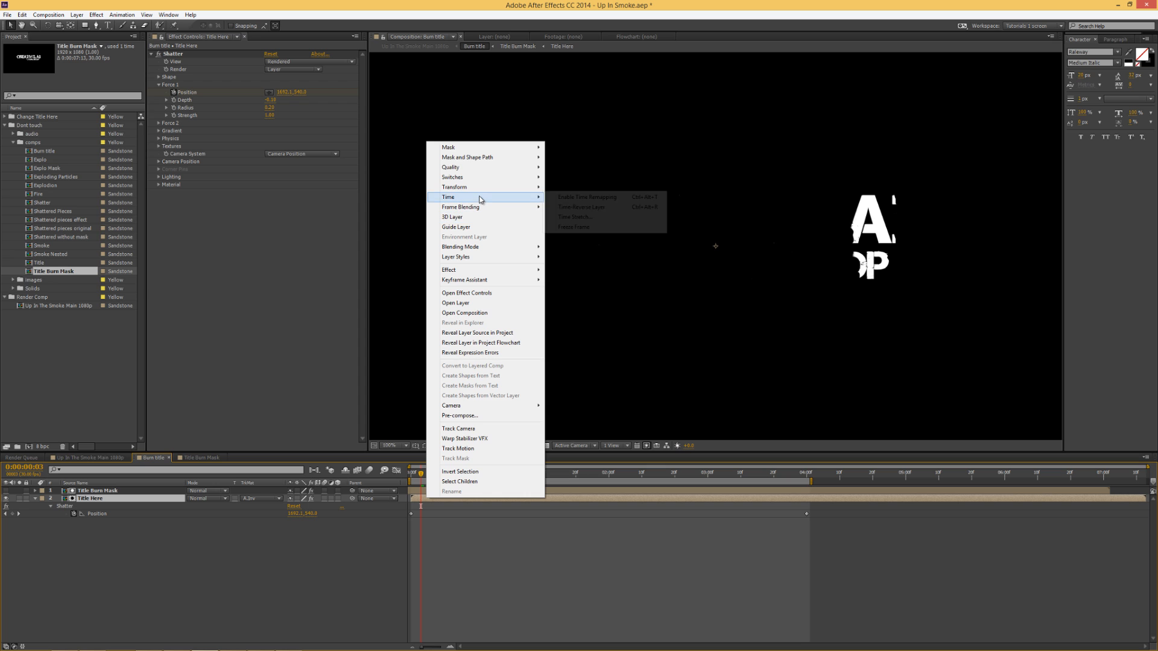
pyautogui.click(578, 197)
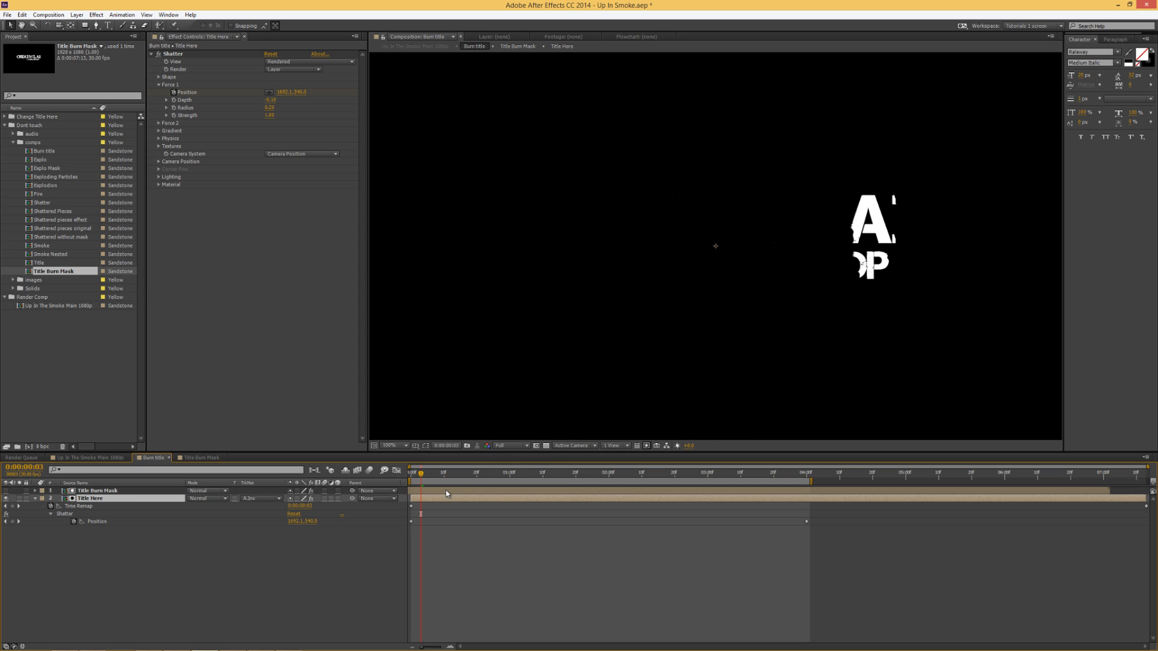
# Shift the Title Burn Mask and Title Here layers about eight frames later, then extend Title Here's in point back to the first frame
pyautogui.keyDown('shift'); pyautogui.click(446, 490); pyautogui.keyUp('shift')
pyautogui.moveTo(450, 490); pyautogui.dragTo(415, 499)
pyautogui.click(409, 511)
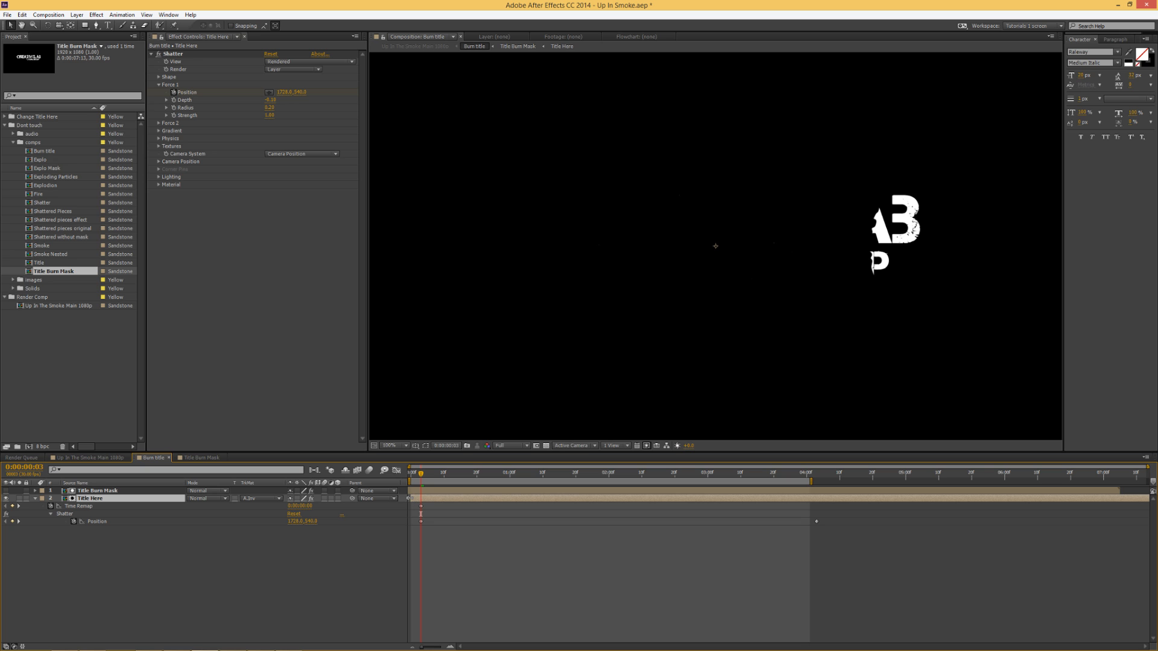
pyautogui.moveTo(409, 498)
pyautogui.mouseDown()
pyautogui.moveTo(453, 493)
pyautogui.moveTo(414, 474)
pyautogui.moveTo(436, 494)
pyautogui.mouseUp()
pyautogui.click(453, 491)
pyautogui.keyDown('shift'); pyautogui.click(448, 498); pyautogui.keyUp('shift')
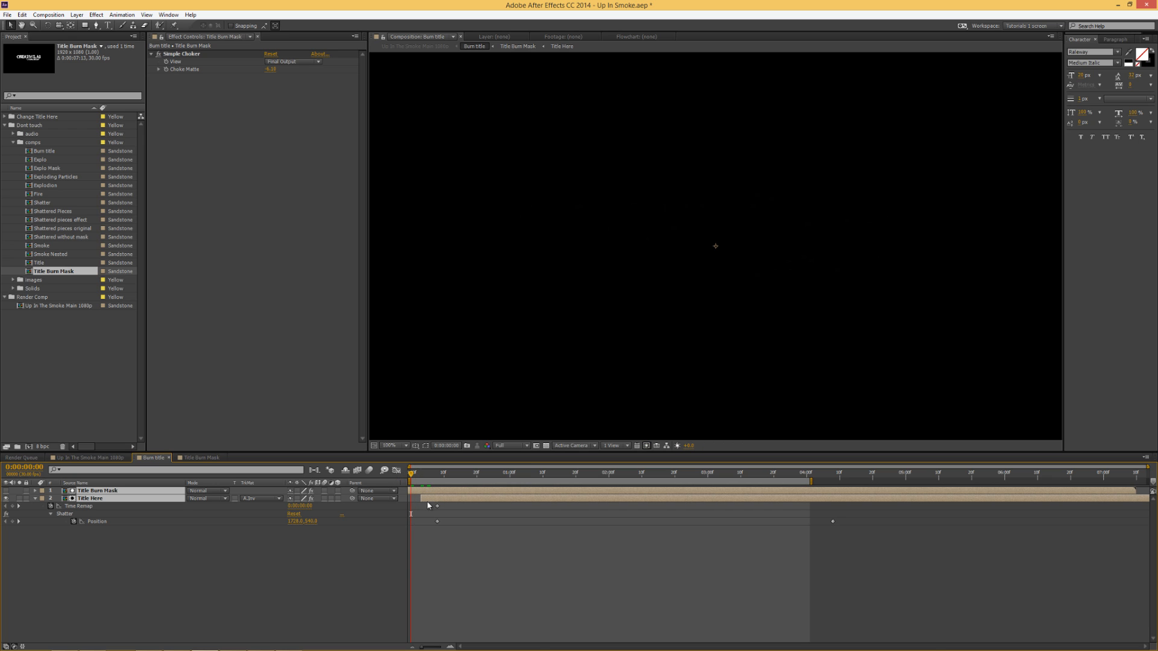
pyautogui.click(428, 505)
pyautogui.click(415, 498)
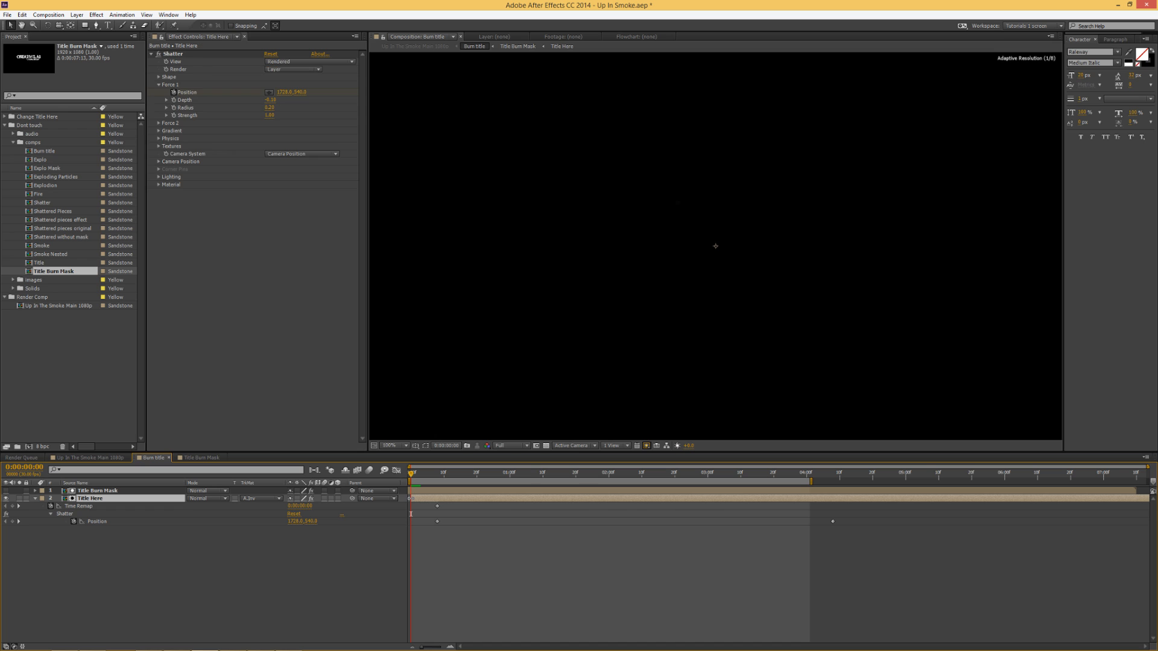
# Preview the burn in Burn title, then compare it with the title's shattering in the main composition from 0:00:01:23 to 0:00:01:27
pyautogui.moveTo(411, 474)
pyautogui.mouseDown()
pyautogui.moveTo(438, 475)
pyautogui.moveTo(405, 484)
pyautogui.moveTo(418, 480)
pyautogui.mouseUp()
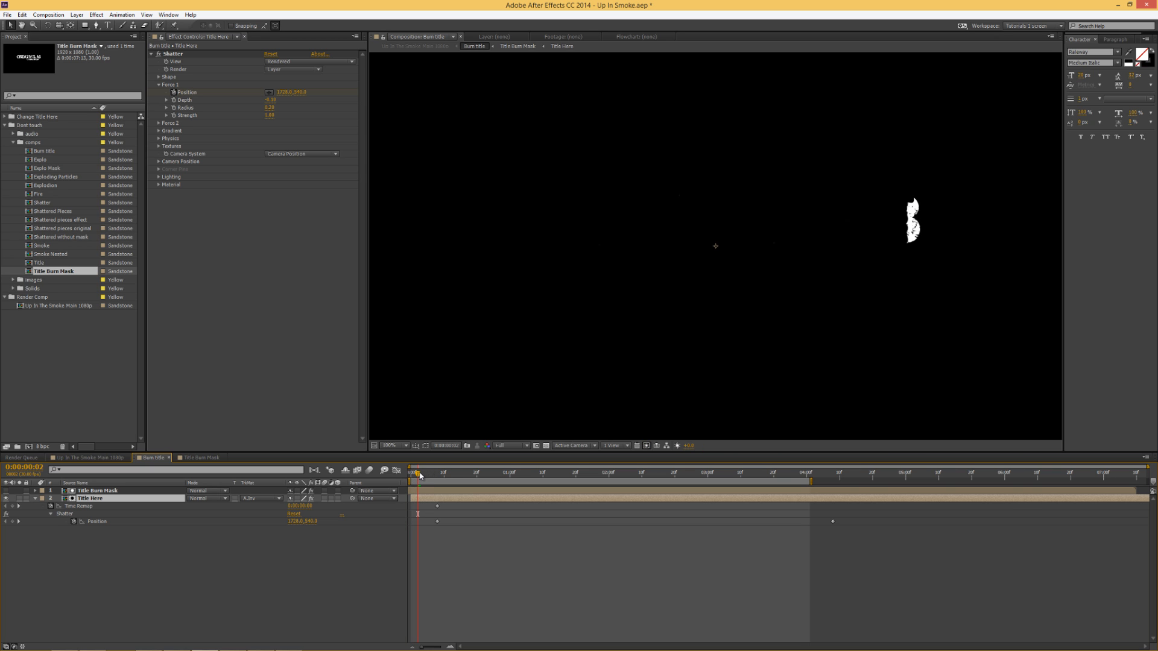
pyautogui.moveTo(421, 475); pyautogui.dragTo(704, 470)
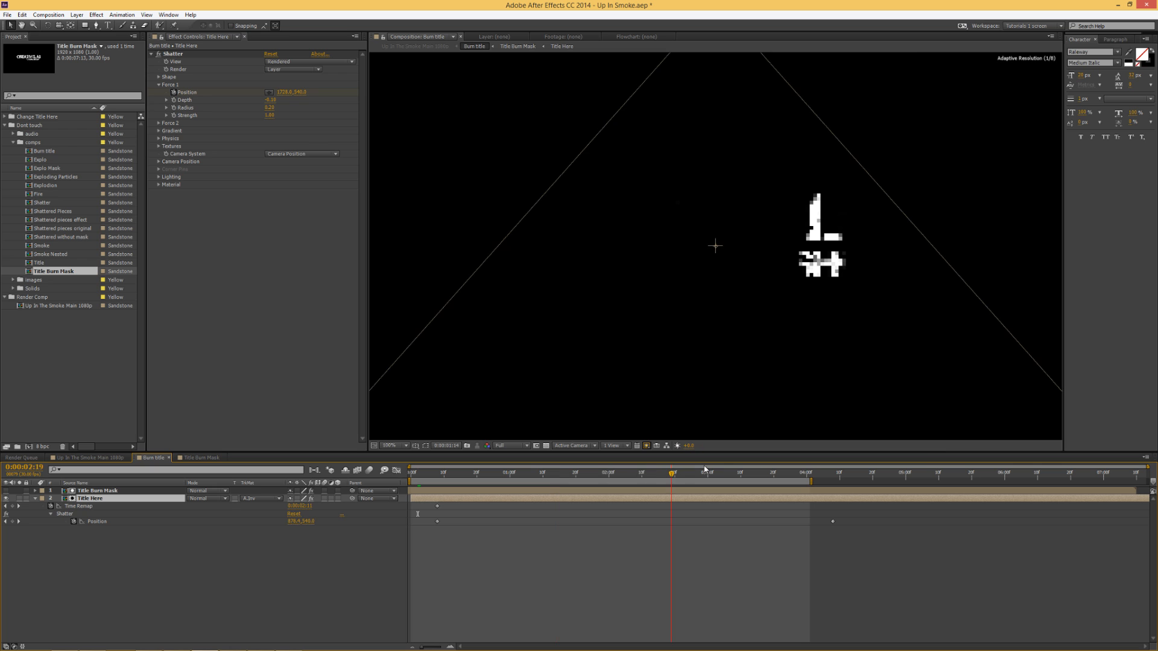
pyautogui.click(80, 458)
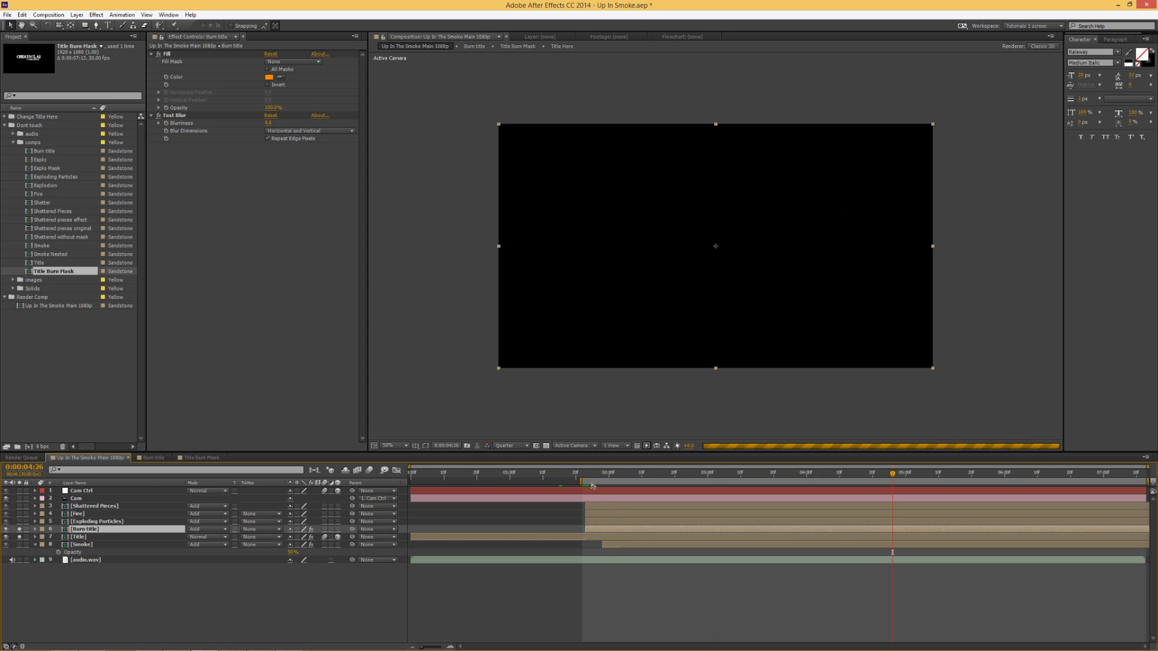
pyautogui.click(584, 474)
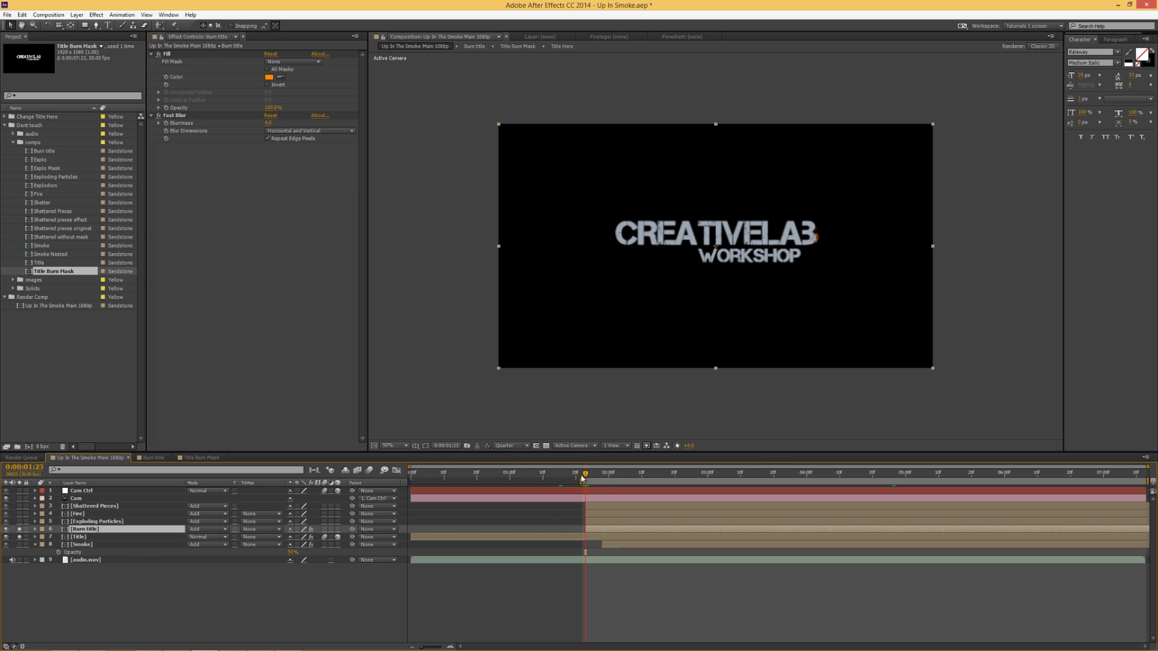
pyautogui.moveTo(585, 478); pyautogui.dragTo(599, 476)
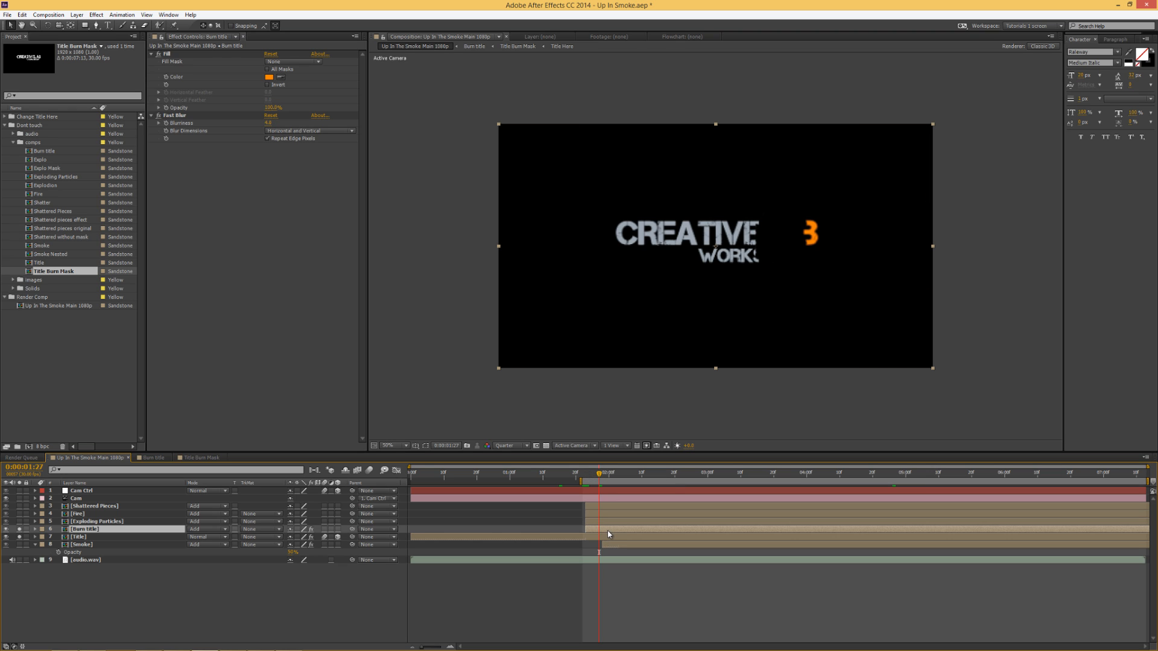
# Move the Burn title layer earlier in the main composition so it starts at about 0:00:01:02, and check it against the Title layer
pyautogui.moveTo(608, 533)
pyautogui.mouseDown()
pyautogui.moveTo(543, 532)
pyautogui.moveTo(572, 533)
pyautogui.mouseUp()
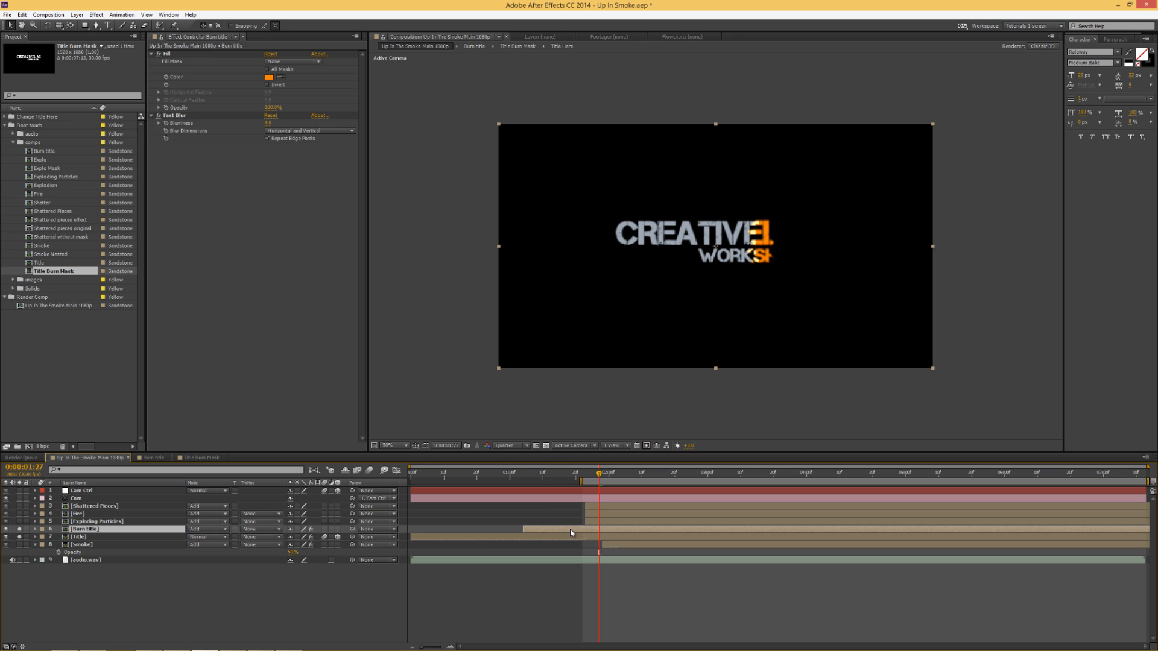
pyautogui.scroll(1, 657, 350)
pyautogui.scroll(-1, 657, 349)
pyautogui.moveTo(19, 530); pyautogui.dragTo(19, 537)
pyautogui.moveTo(559, 533); pyautogui.dragTo(556, 532)
pyautogui.moveTo(600, 475)
pyautogui.mouseDown()
pyautogui.moveTo(574, 477)
pyautogui.moveTo(585, 478)
pyautogui.mouseUp()
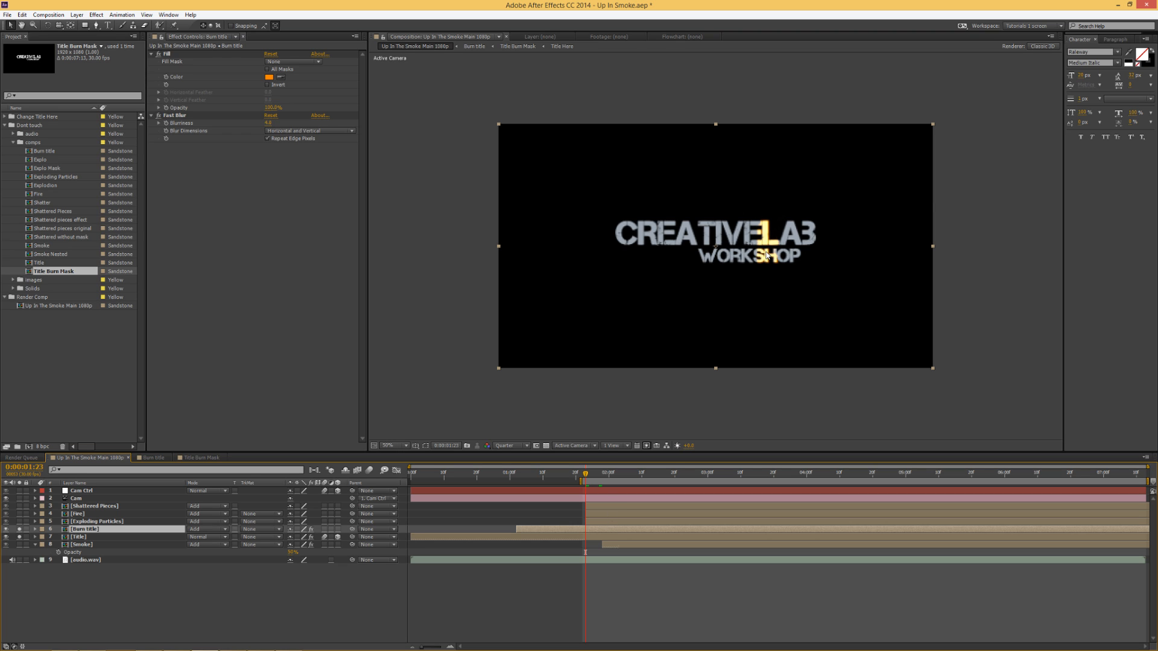
# Open Explo through Exploding Particles and Explosion, and set Explo Mask's Shatter Force 1 X position to 1728 on the first frame
pyautogui.doubleClick(93, 522)
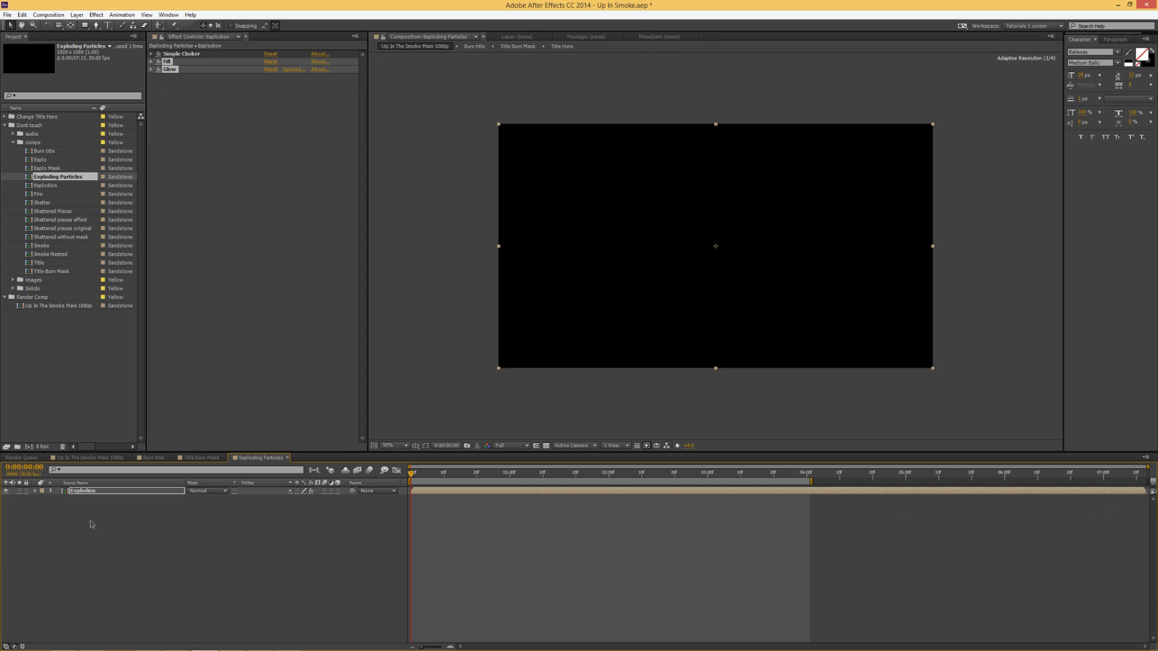
pyautogui.doubleClick(100, 491)
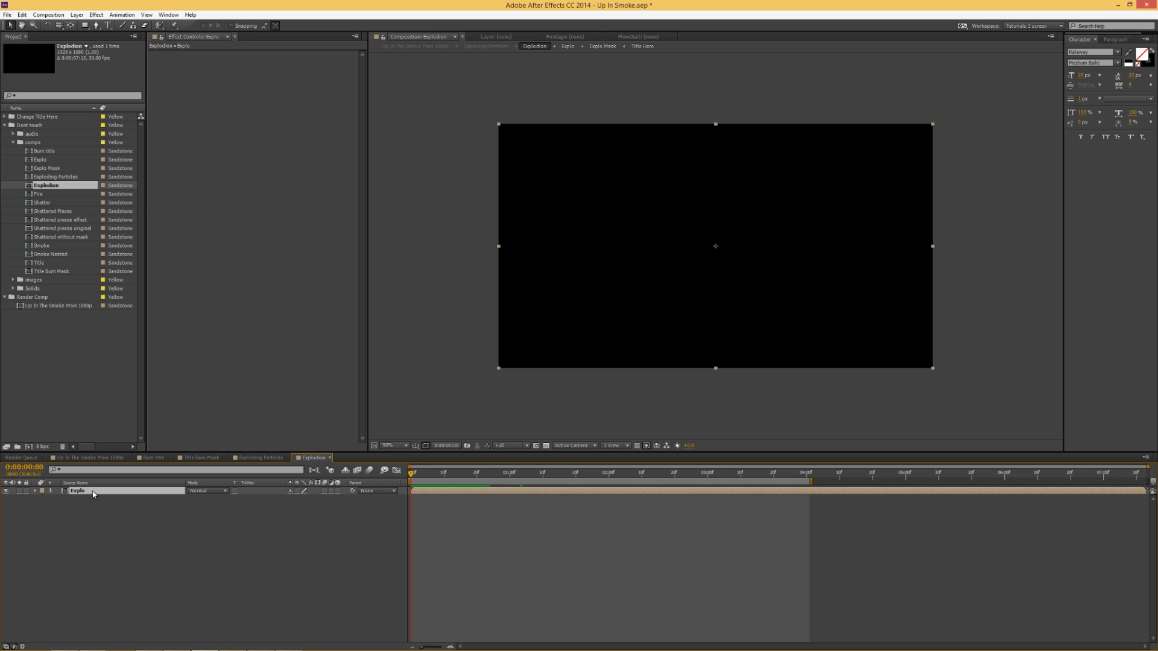
pyautogui.doubleClick(90, 492)
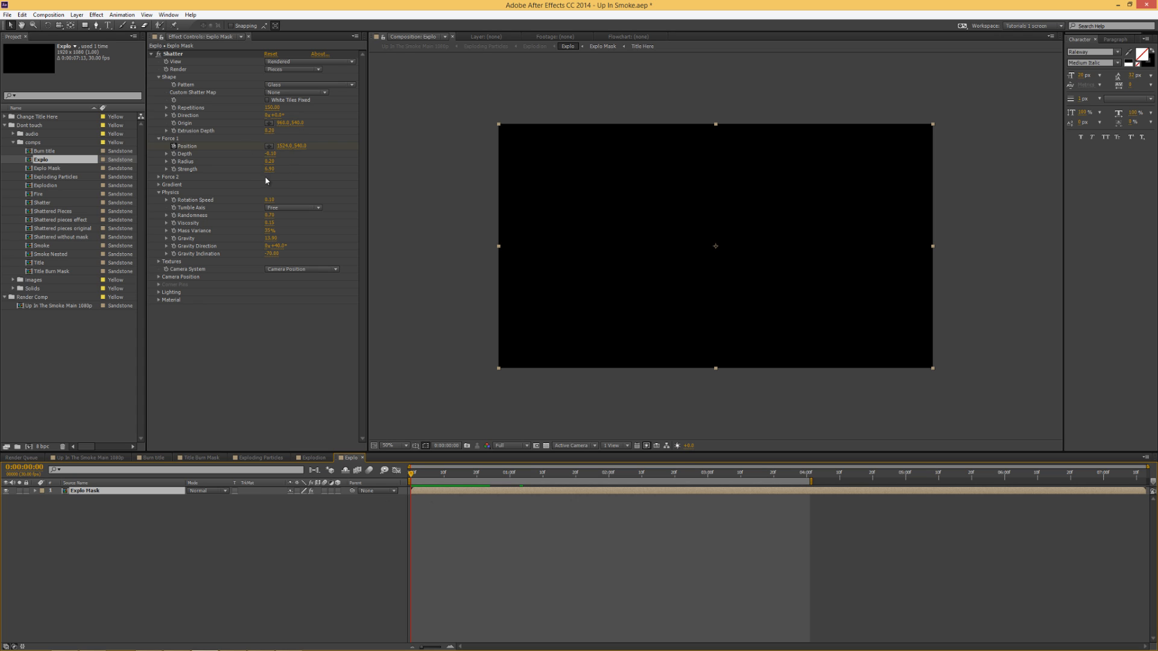
pyautogui.click(284, 146)
pyautogui.press('Return')
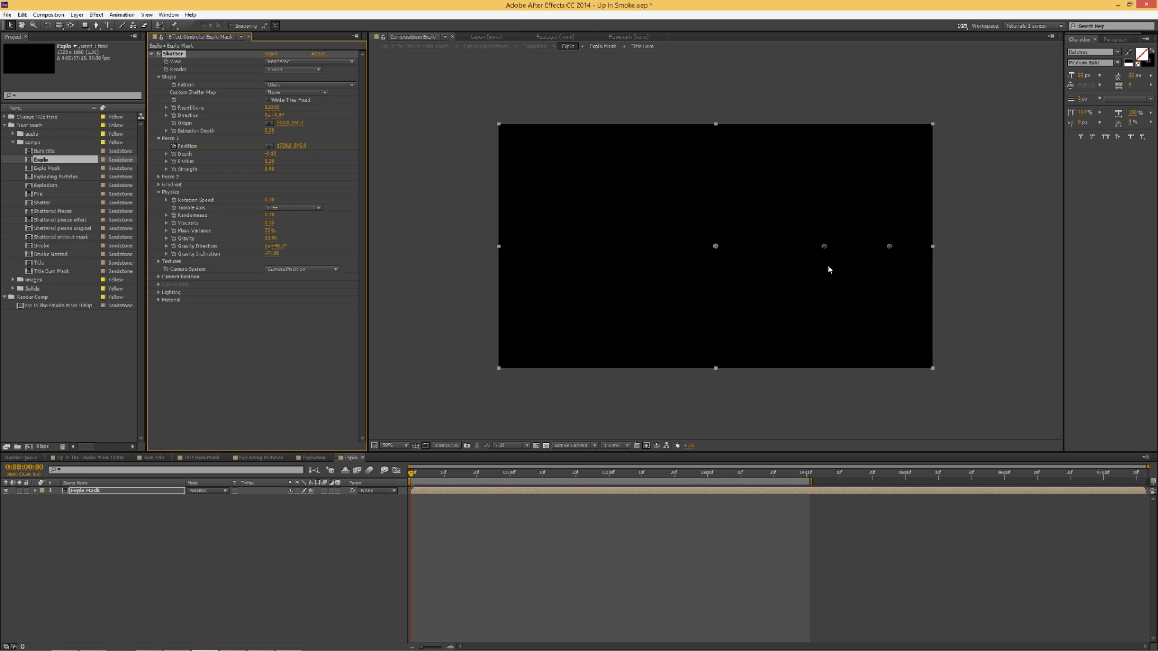
# Open the Title composition from the main one and set Title Here's first Shatter Force 1 X position keyframe to 1728
pyautogui.click(84, 458)
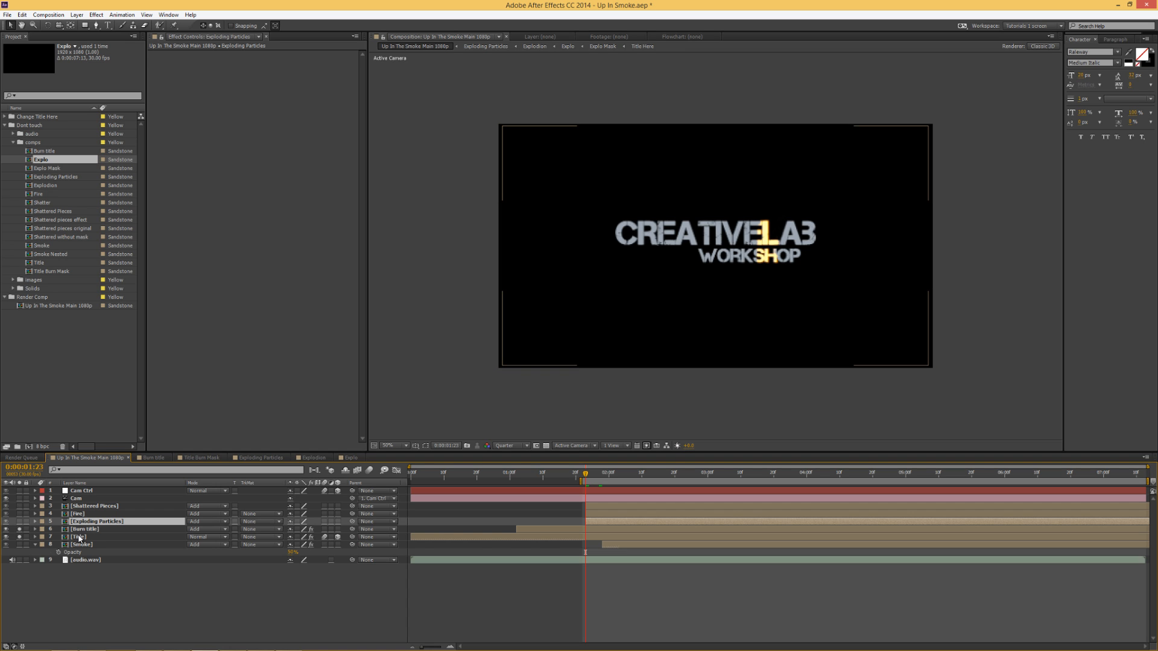
pyautogui.doubleClick(78, 536)
pyautogui.click(91, 490)
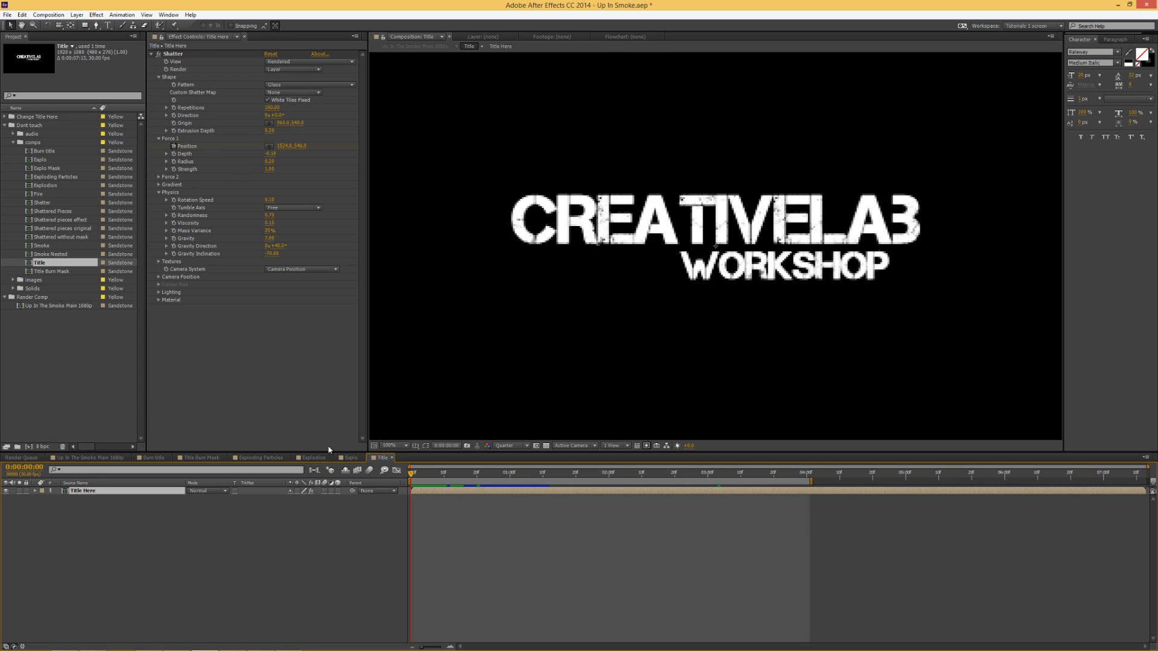
pyautogui.press('u')
pyautogui.click(286, 146)
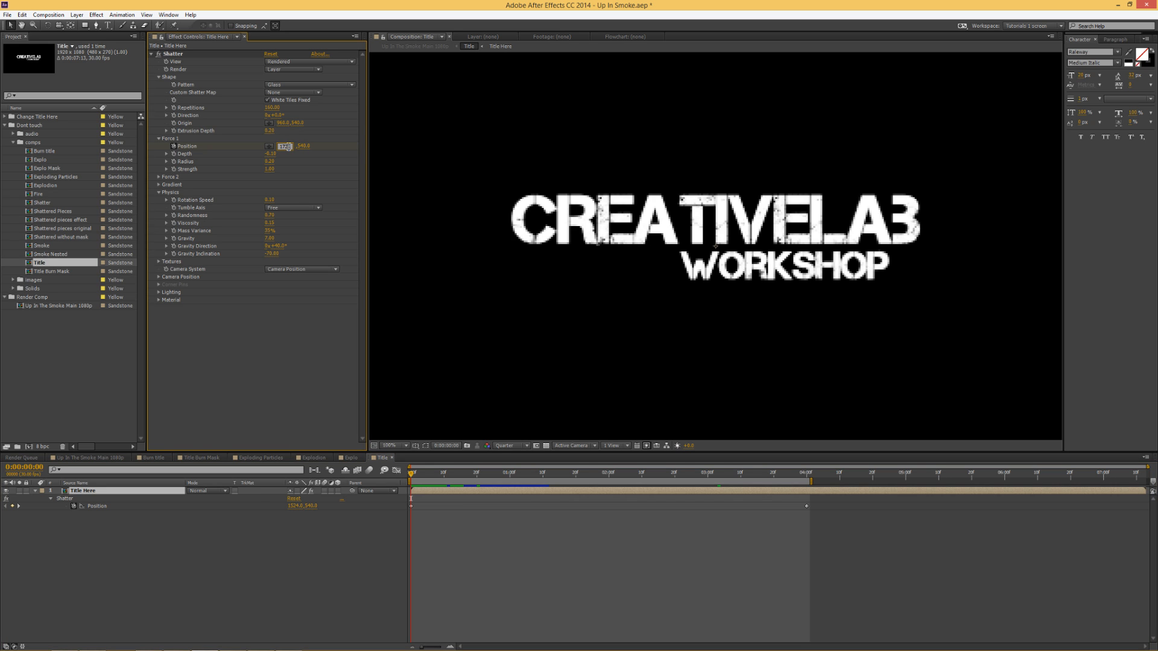
pyautogui.press('Return')
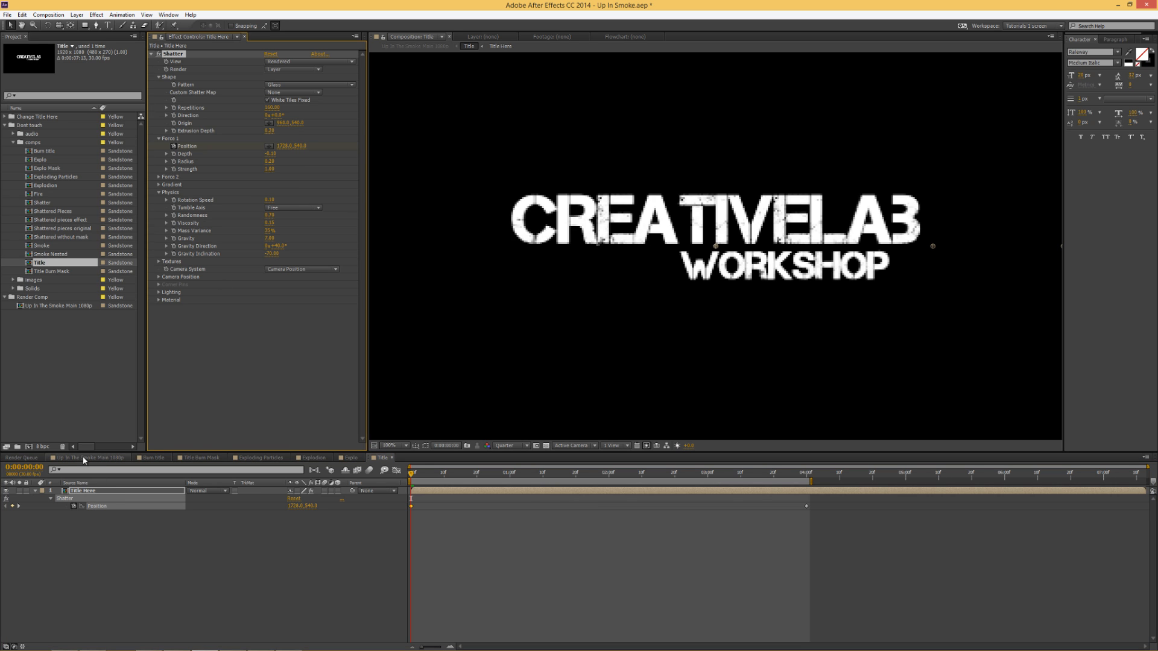
# Open Shattered without mask through Smoke and Smoke Nested, and set Title Here's Shatter Force 1 X position to 1728 on the first frame
pyautogui.click(83, 458)
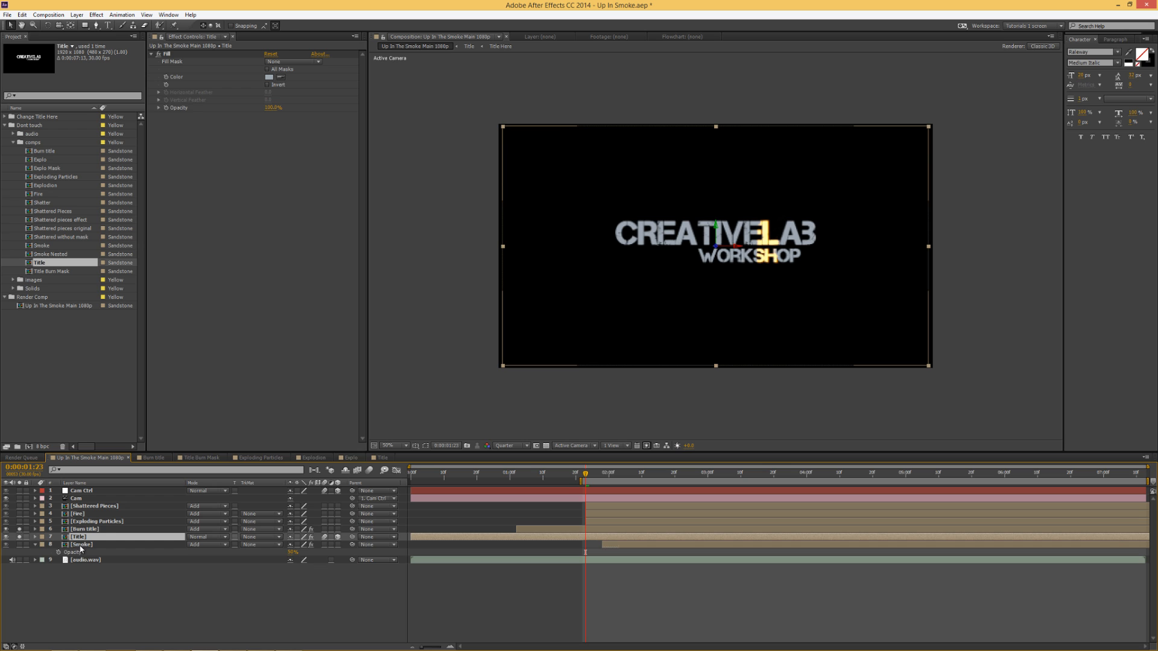
pyautogui.doubleClick(81, 546)
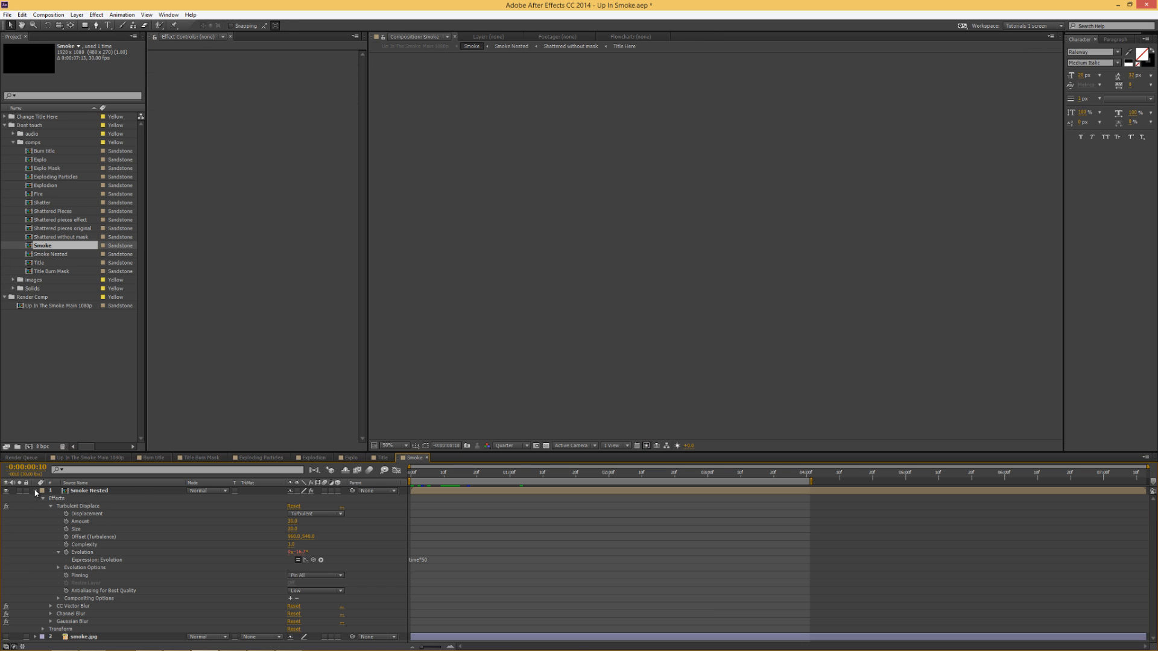
pyautogui.click(35, 491)
pyautogui.click(79, 490)
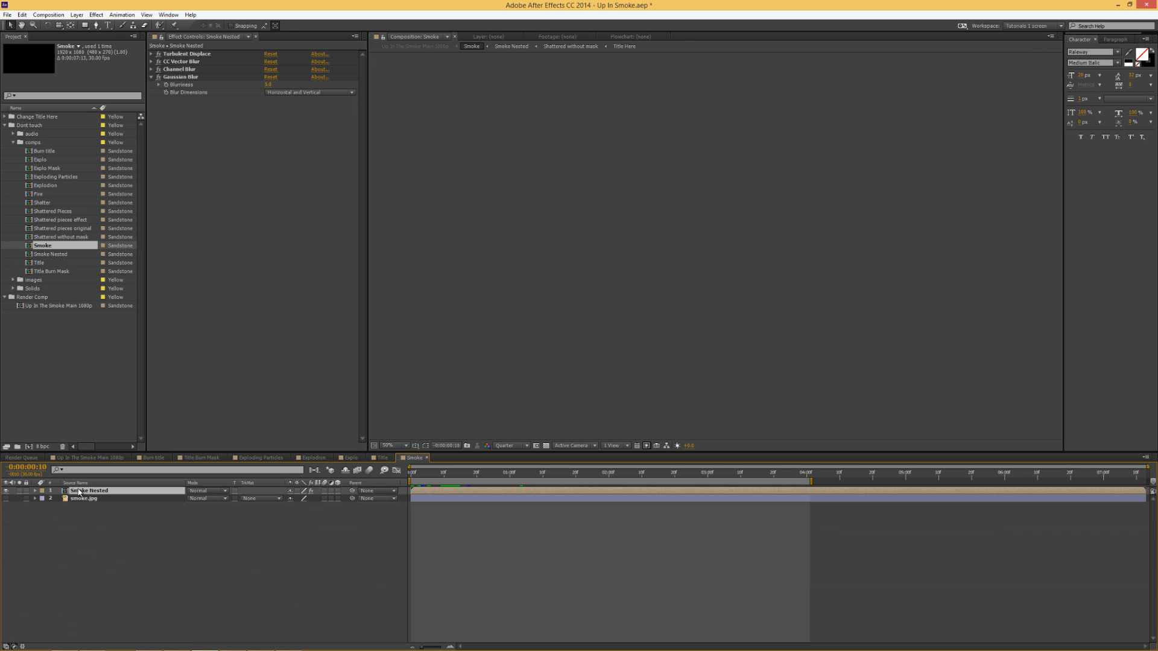
pyautogui.doubleClick(79, 490)
pyautogui.click(88, 492)
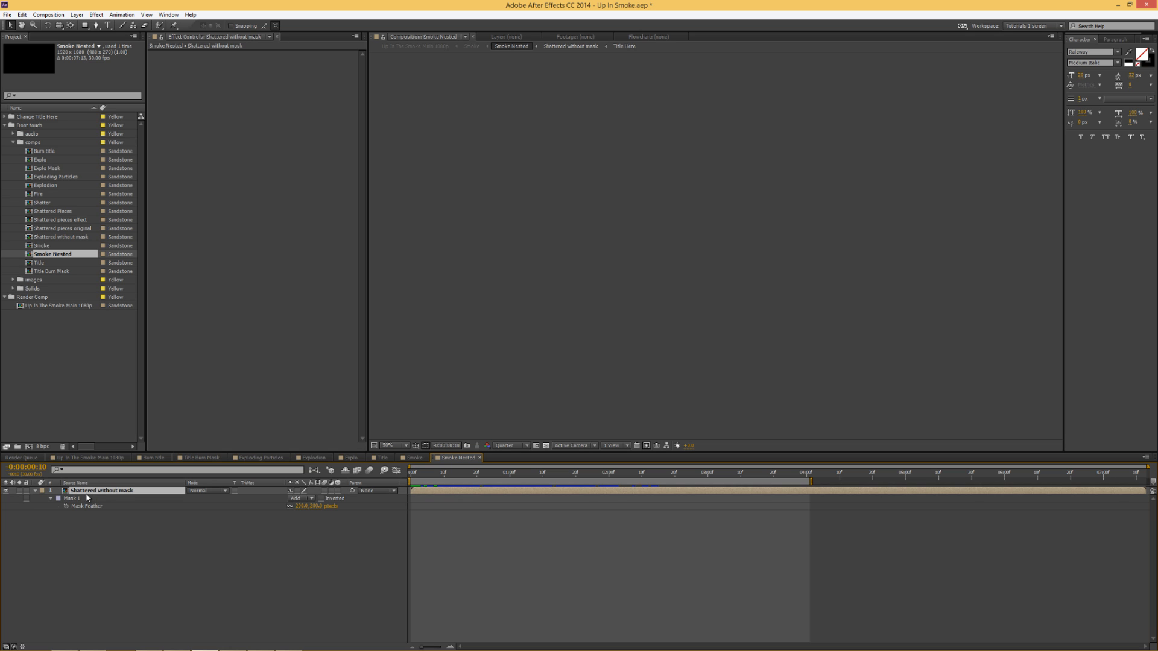
pyautogui.doubleClick(86, 492)
pyautogui.click(86, 491)
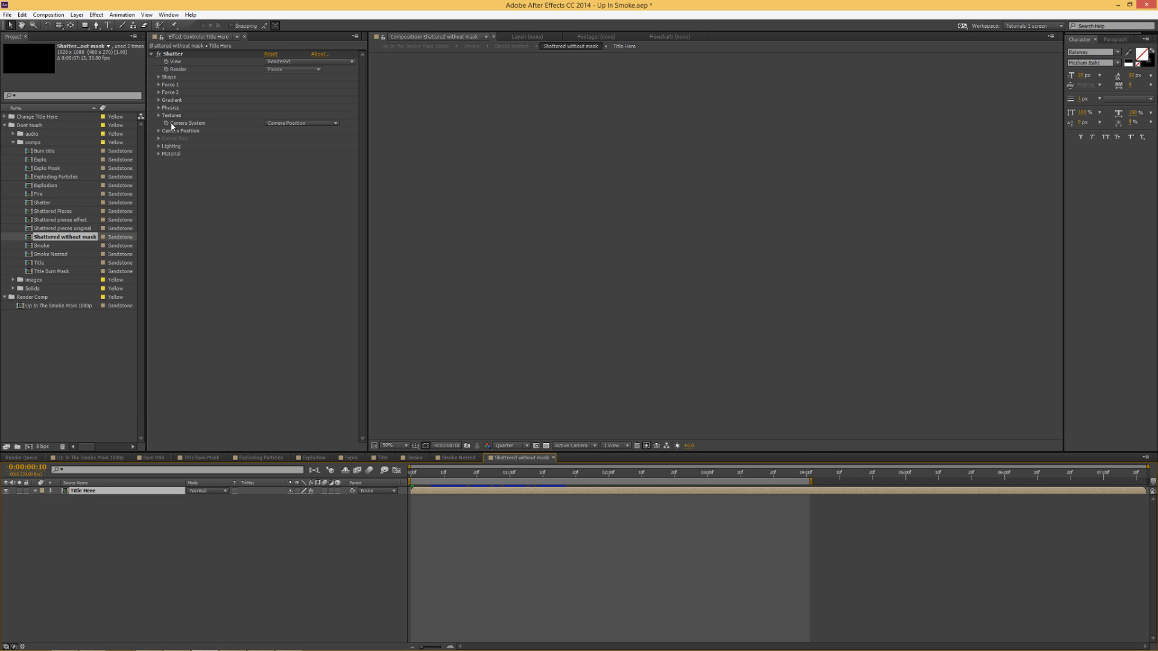
pyautogui.click(159, 77)
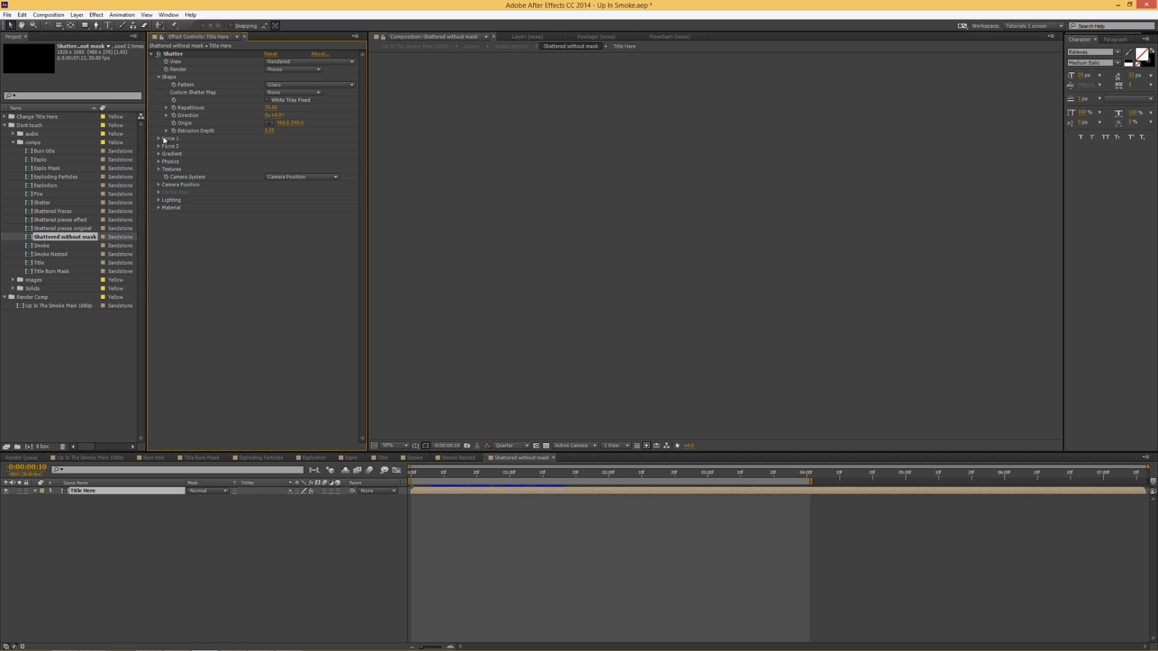
pyautogui.press('Home')
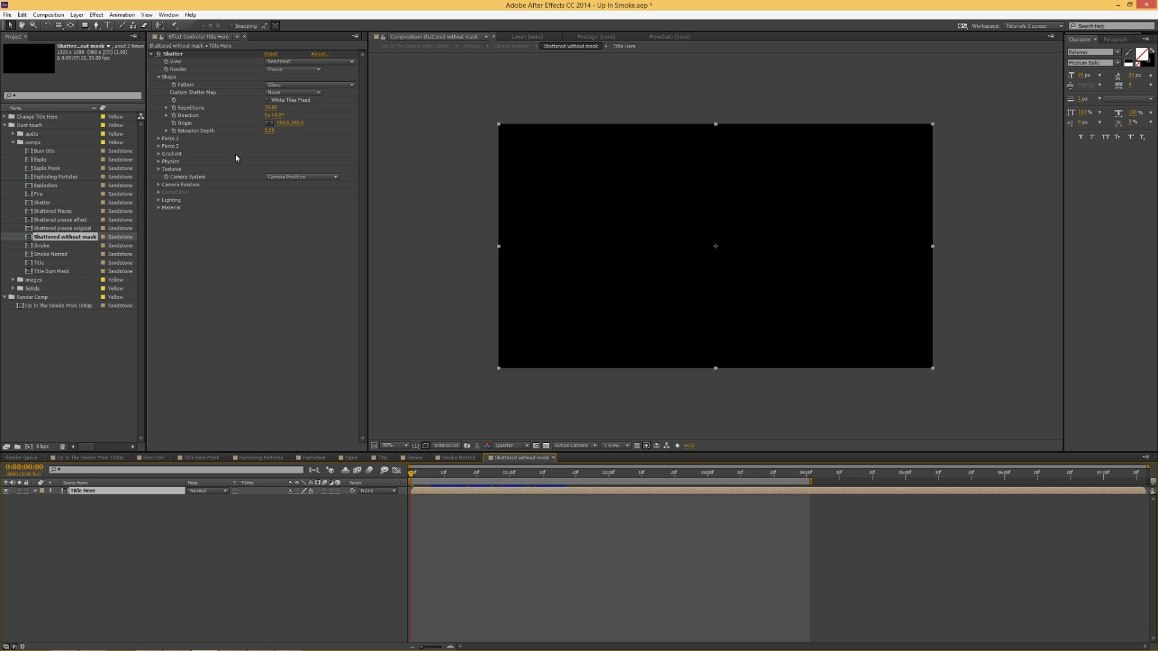
pyautogui.click(159, 139)
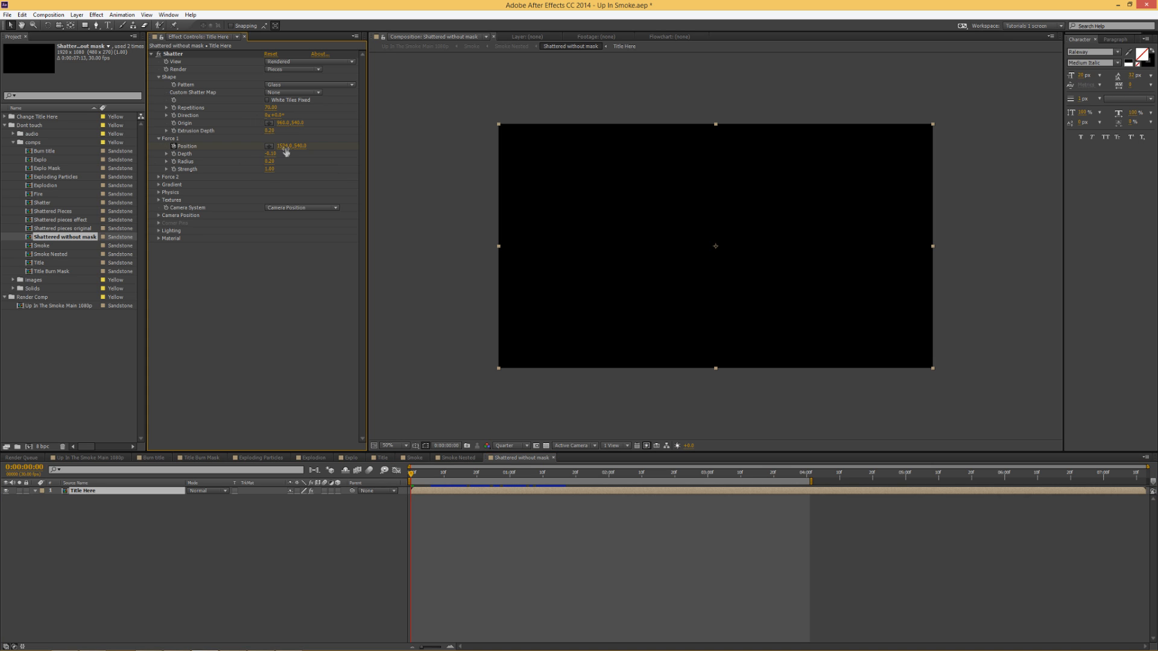
# From the main composition, trace the Fire layer through Shatter to Shattered without mask and check Title Here's Shatter Force 1 position
pyautogui.click(93, 457)
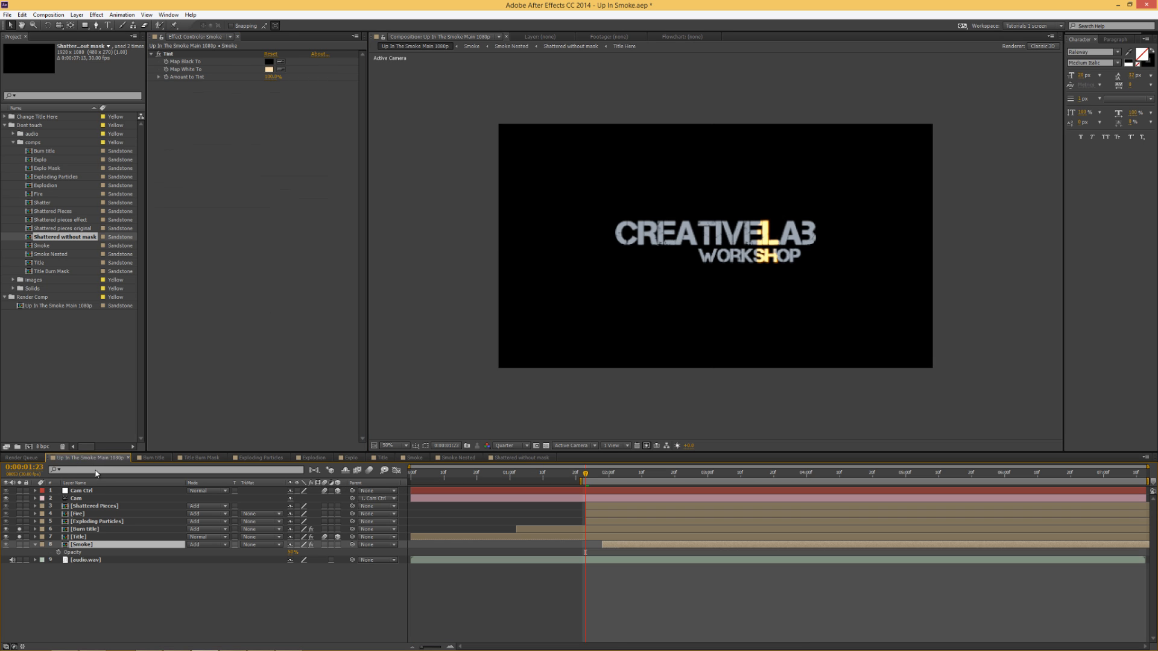
pyautogui.doubleClick(85, 515)
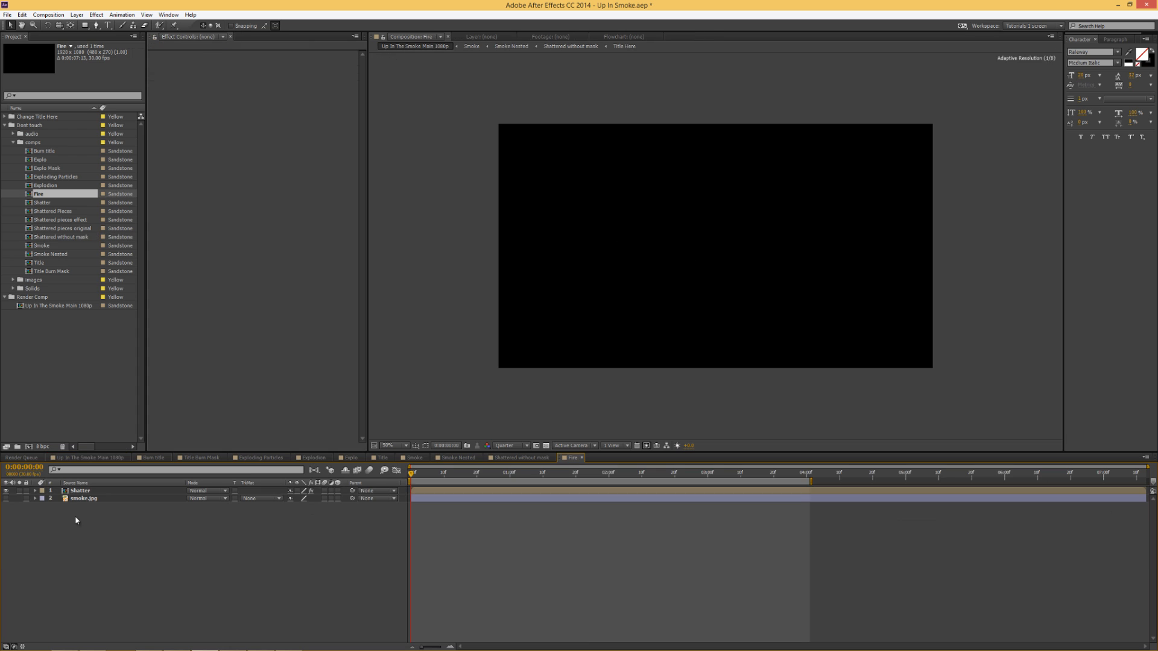
pyautogui.doubleClick(79, 493)
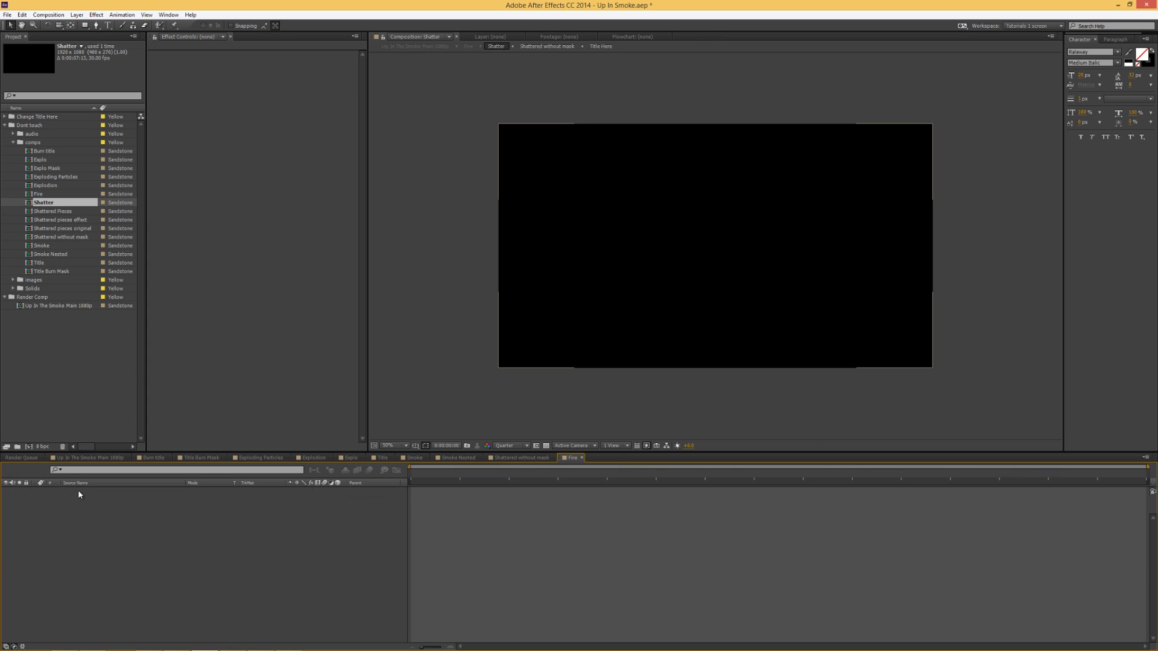
pyautogui.click(76, 493)
pyautogui.doubleClick(76, 491)
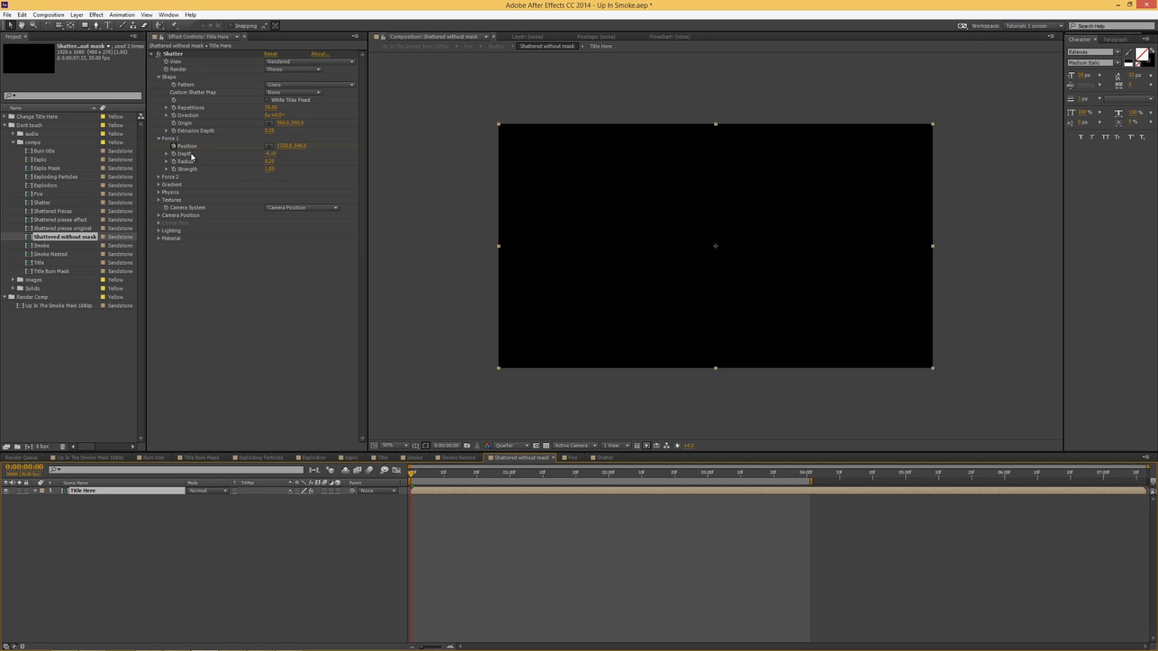
# Open Shattered pieces original through Shattered Pieces and Shattered pieces effect, and set Title Here's Shatter Force 1 X position to 1728 on the first frame
pyautogui.click(91, 458)
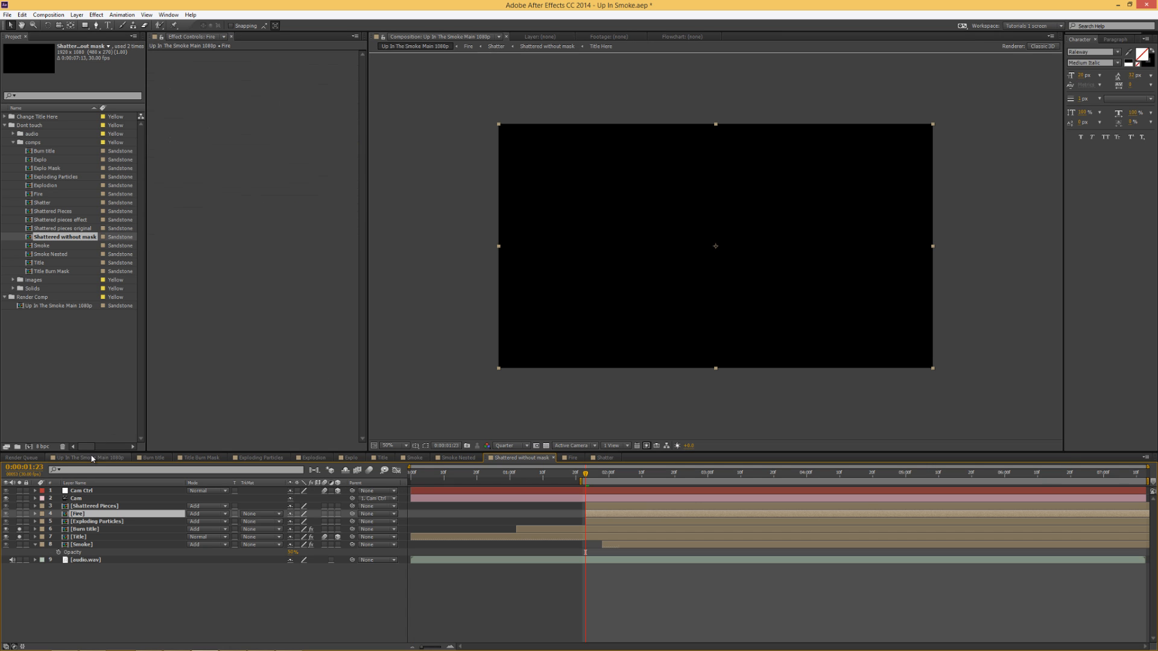
pyautogui.doubleClick(71, 505)
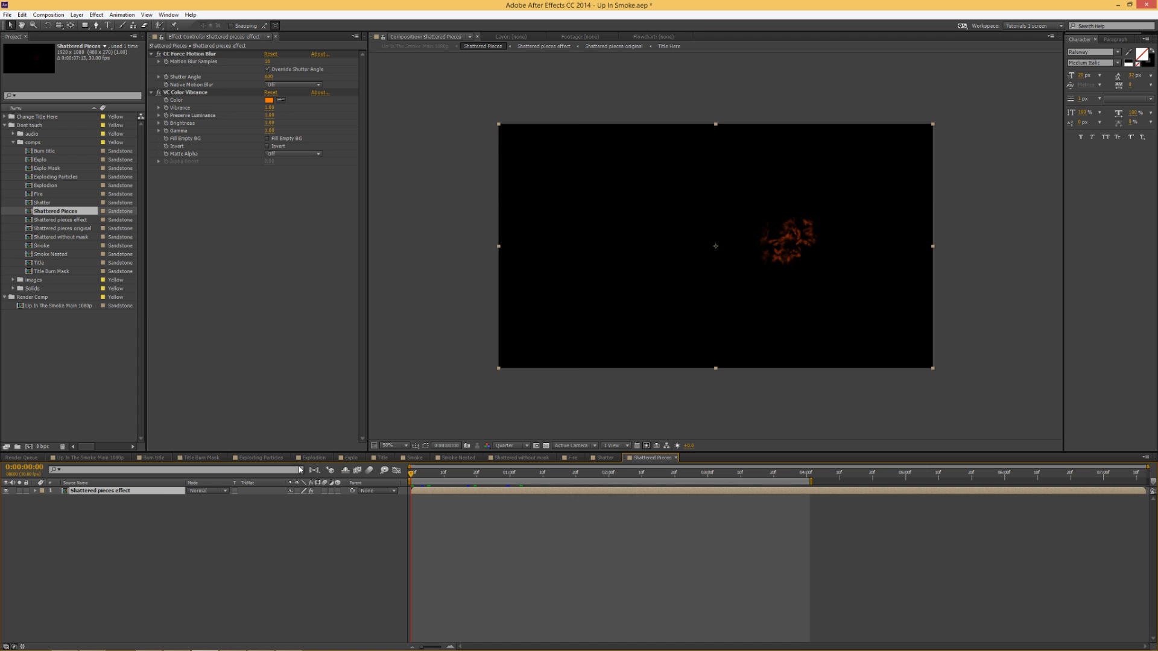
pyautogui.doubleClick(124, 490)
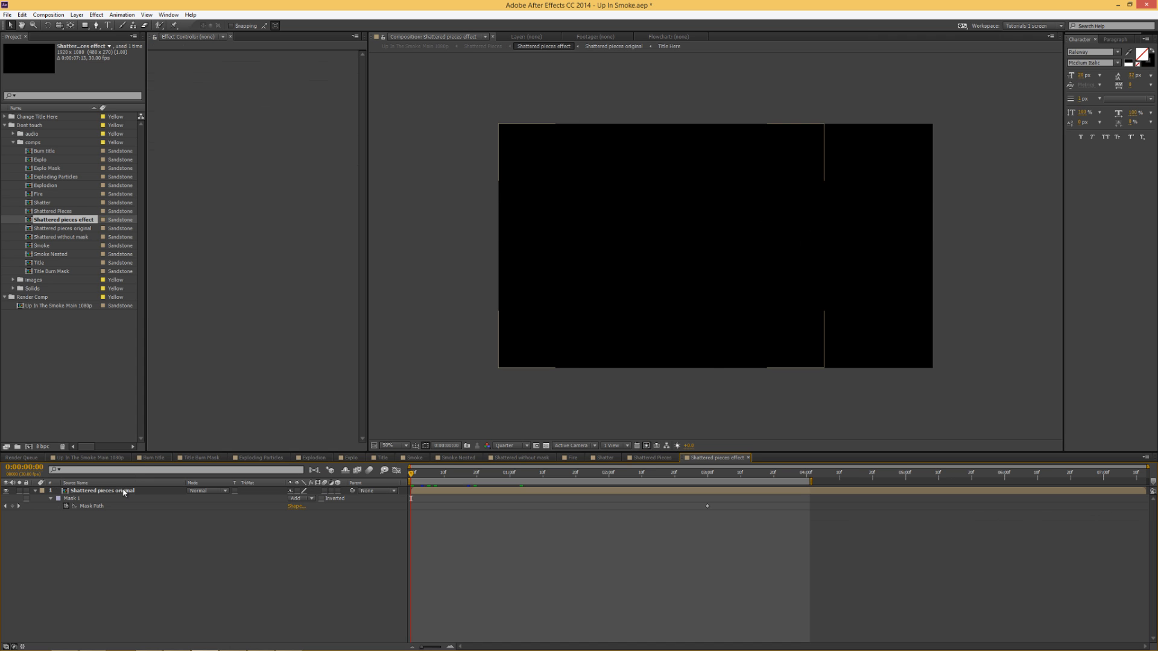
pyautogui.click(114, 492)
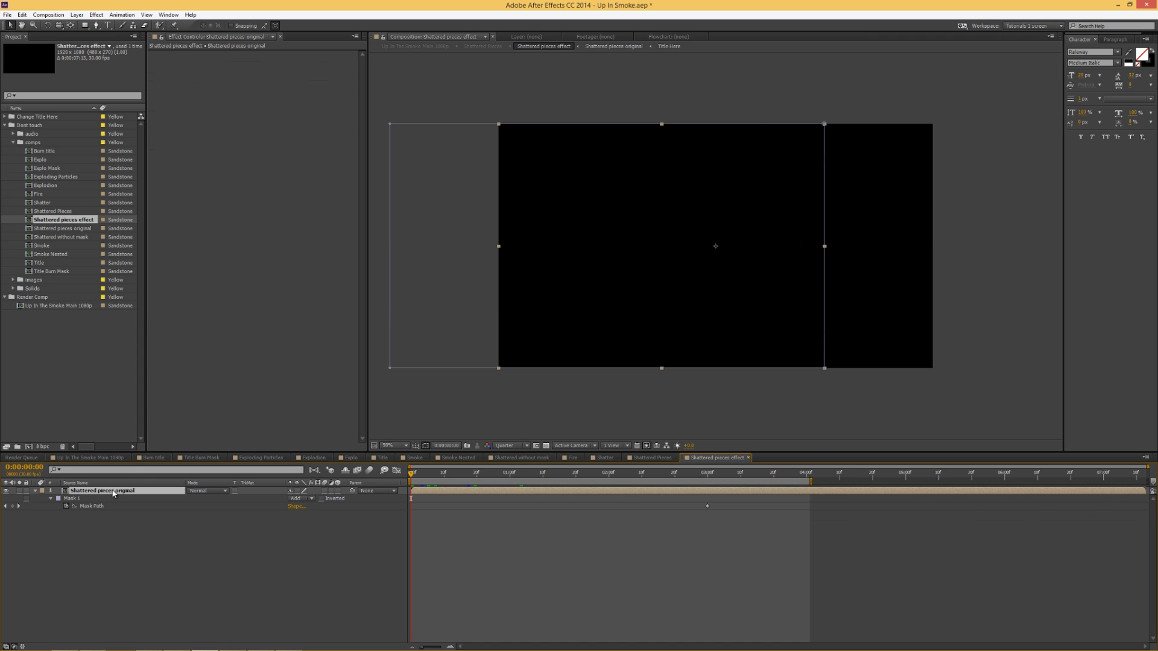
pyautogui.doubleClick(114, 492)
pyautogui.click(91, 490)
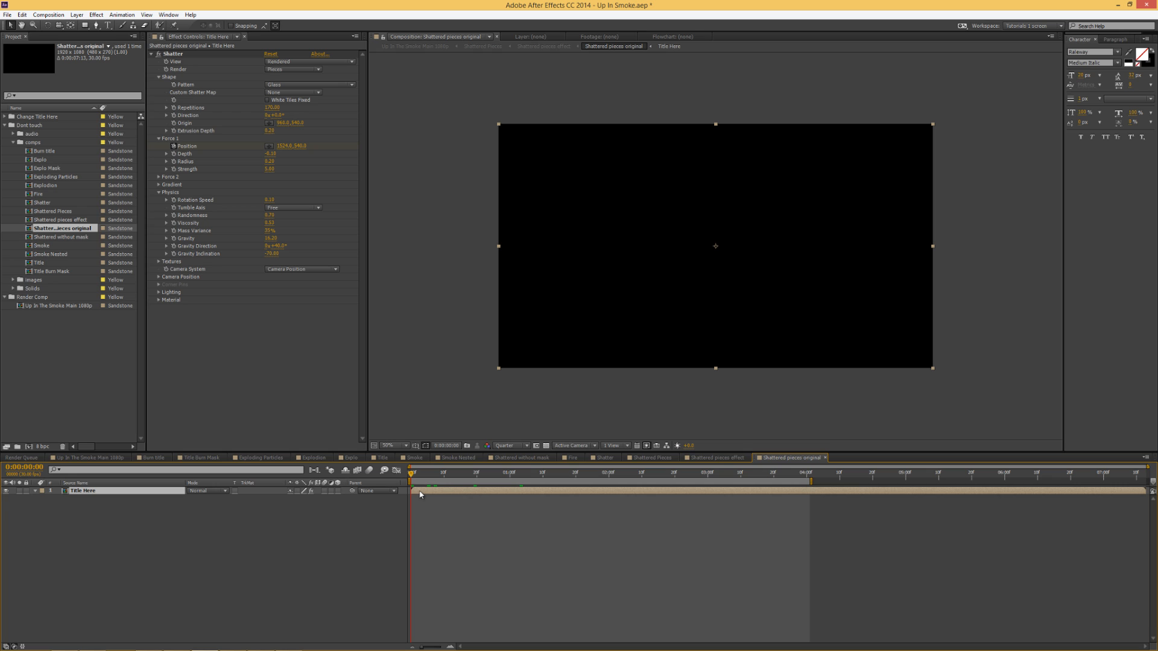
pyautogui.press('u')
pyautogui.click(283, 145)
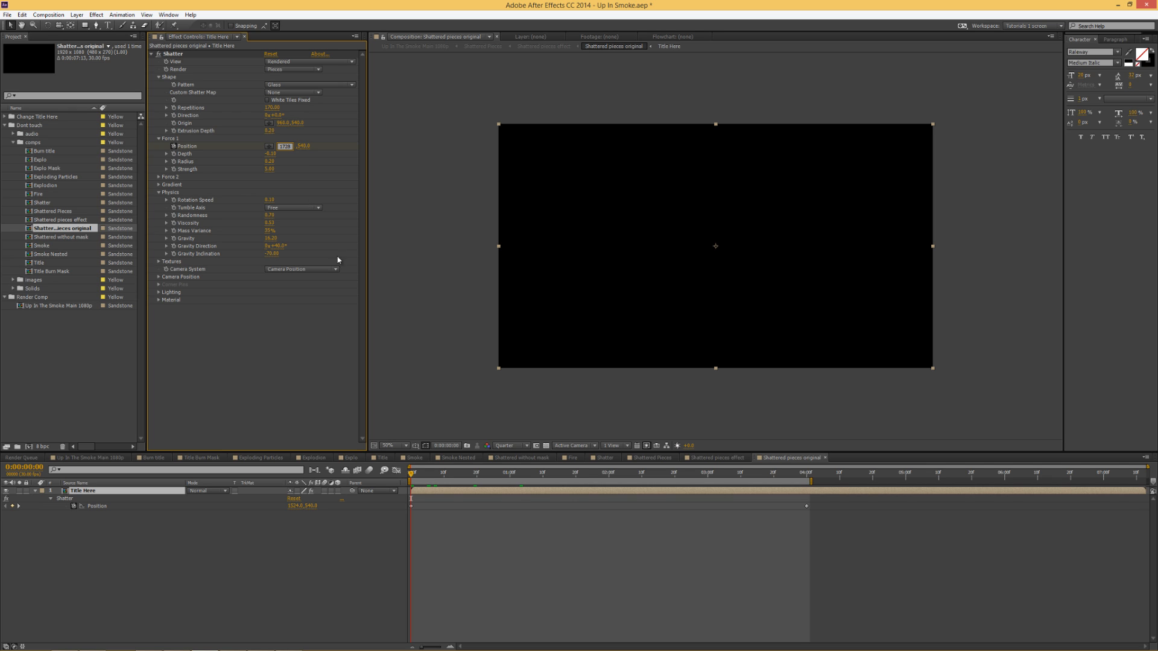
pyautogui.click(411, 507)
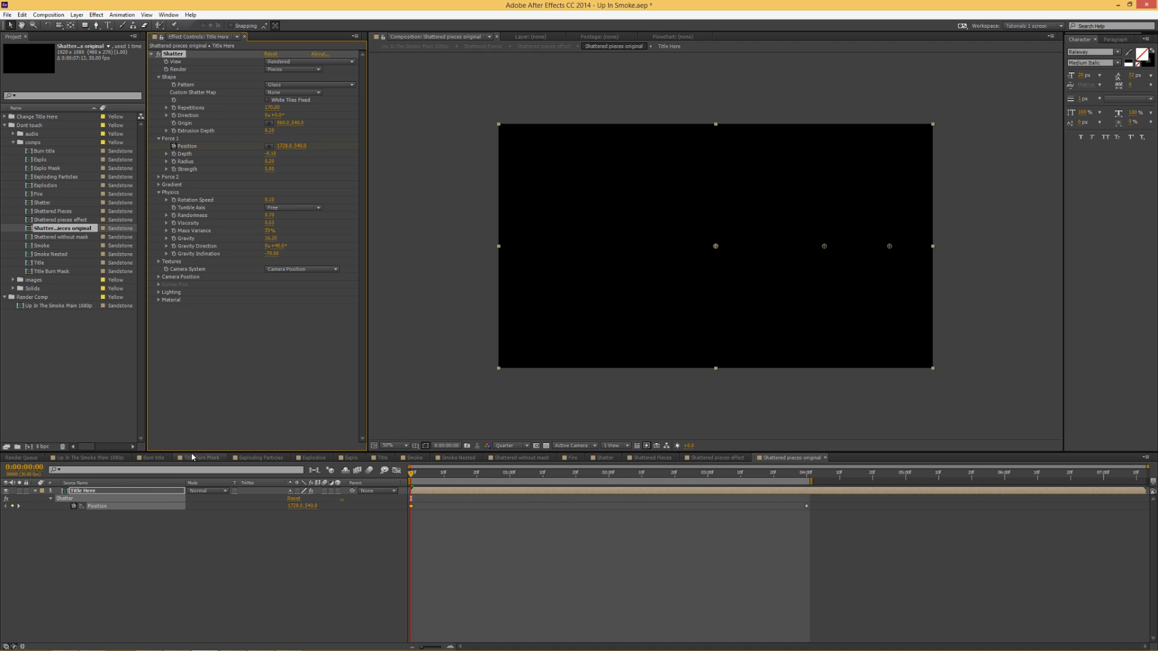
# Close all the nested composition timelines, leaving only the main Up In The Smoke composition open
pyautogui.click(154, 458)
pyautogui.click(169, 459)
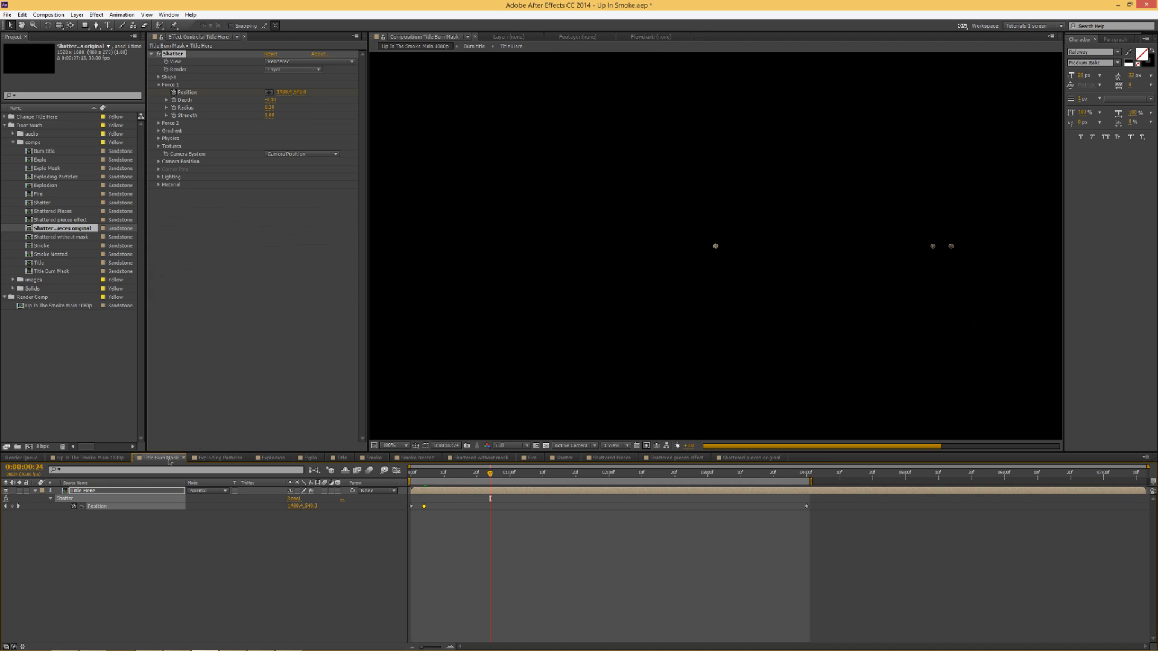
pyautogui.click(184, 458)
pyautogui.click(192, 459)
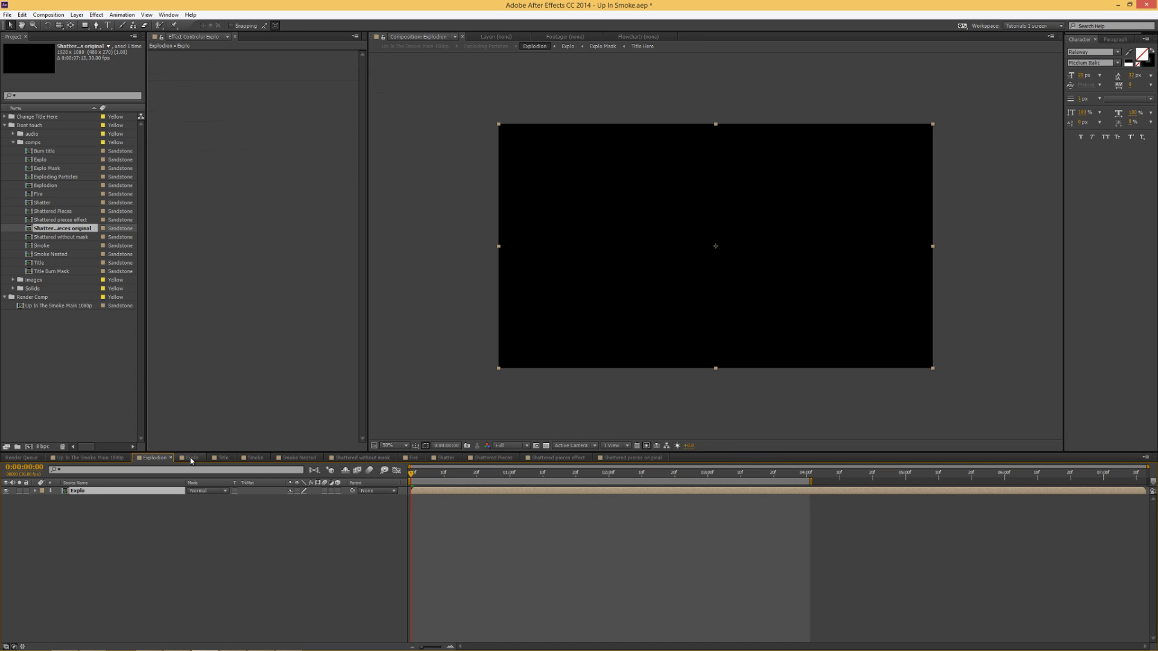
pyautogui.click(175, 459)
pyautogui.click(161, 458)
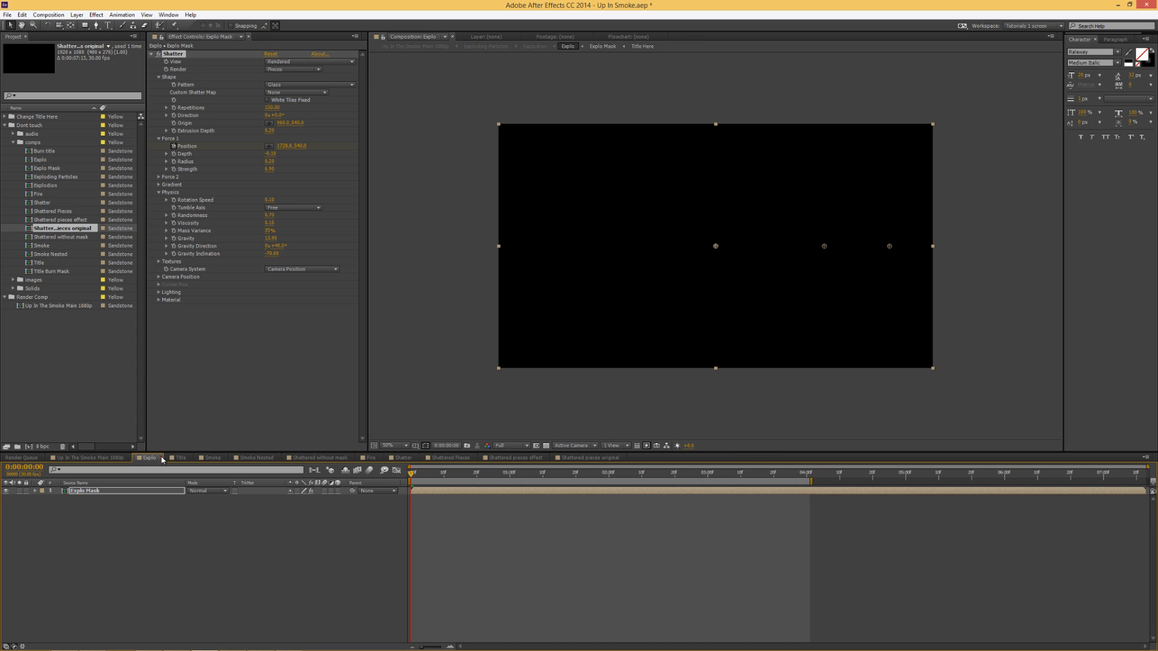
pyautogui.click(159, 458)
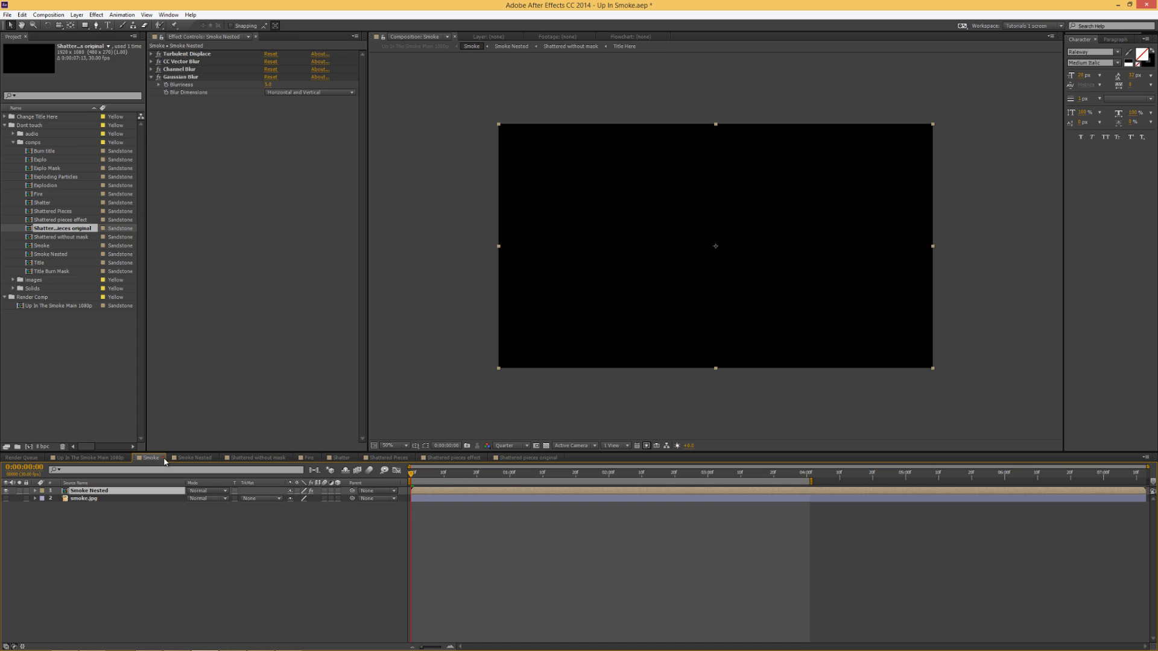
pyautogui.click(161, 458)
pyautogui.click(183, 458)
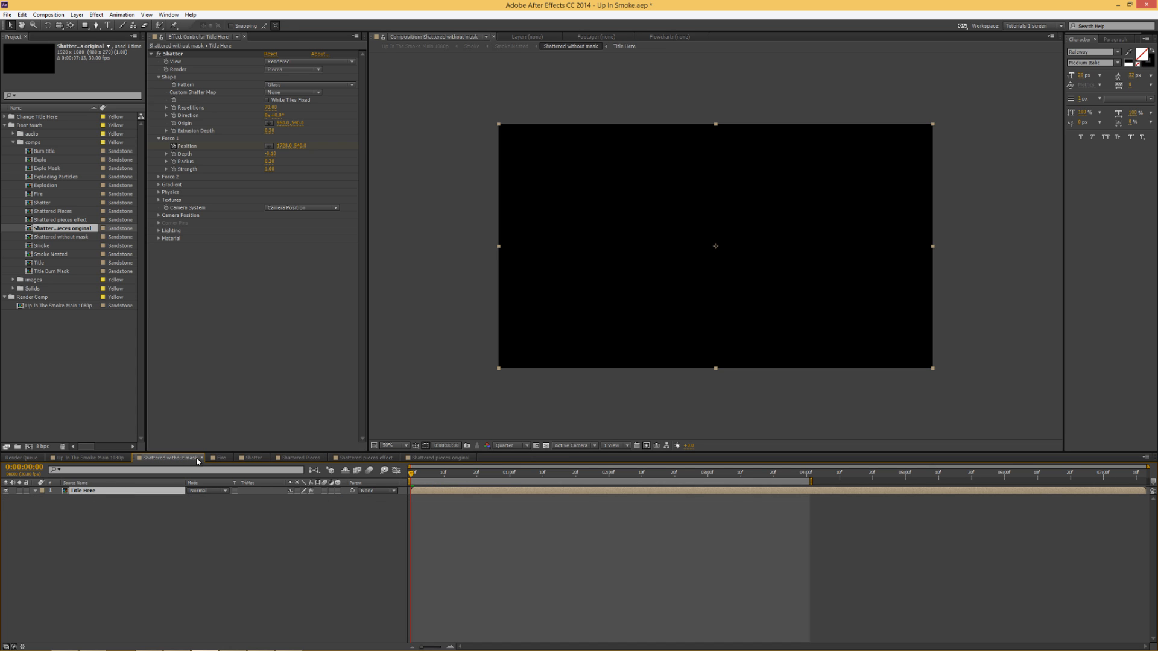
pyautogui.click(202, 458)
pyautogui.click(156, 458)
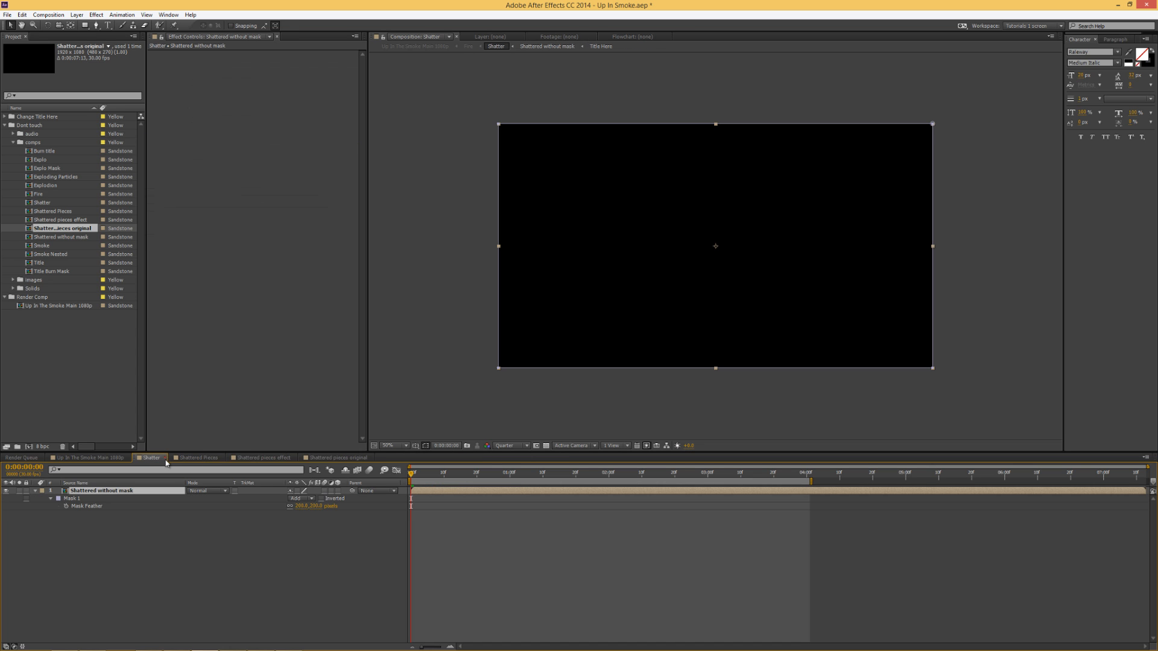
pyautogui.click(171, 458)
pyautogui.click(186, 458)
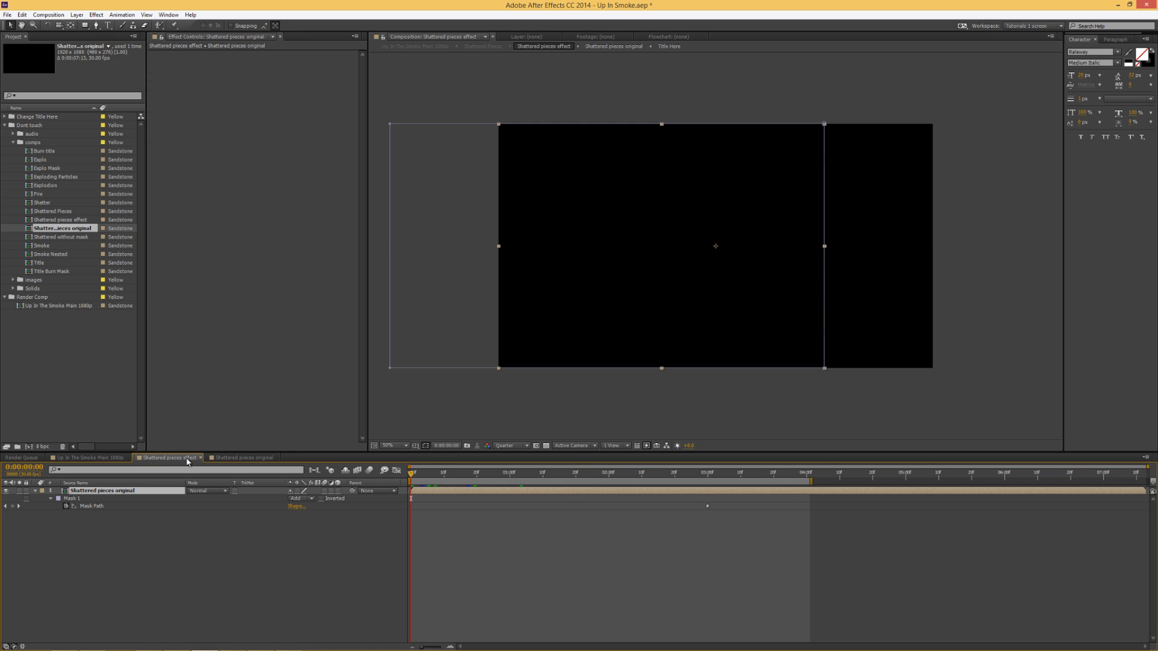
pyautogui.click(201, 458)
pyautogui.click(205, 459)
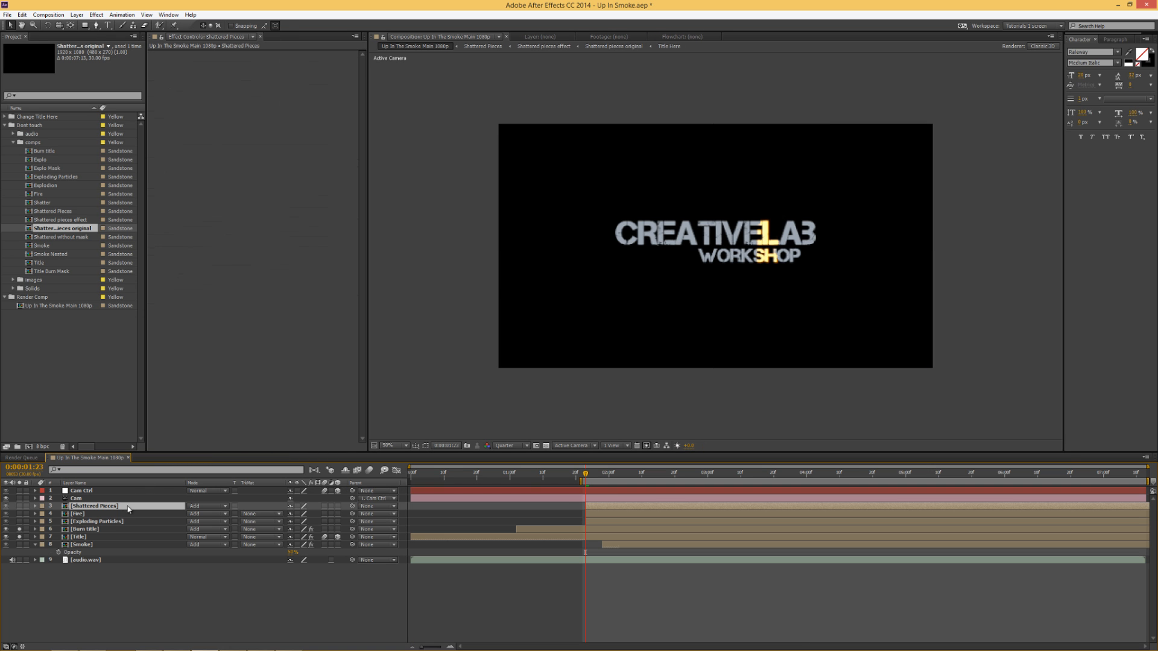
# Shift the Burn title layer later in the main composition so it starts shortly before the Fire and Shattered Pieces layers
pyautogui.click(104, 530)
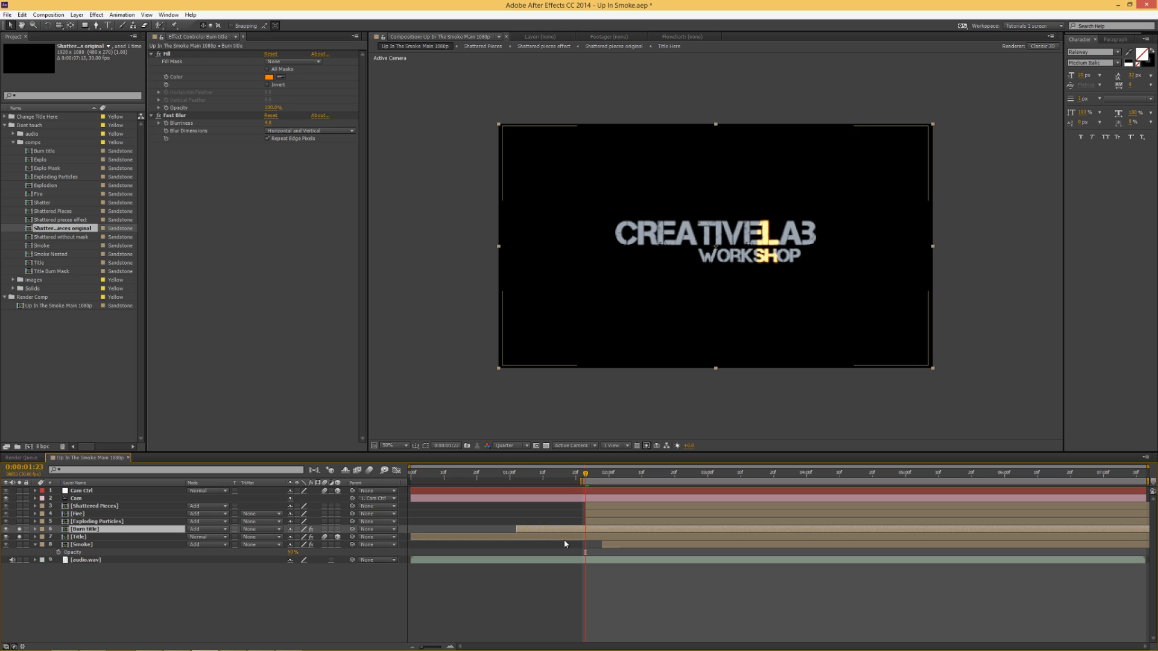
pyautogui.moveTo(570, 529); pyautogui.dragTo(607, 532)
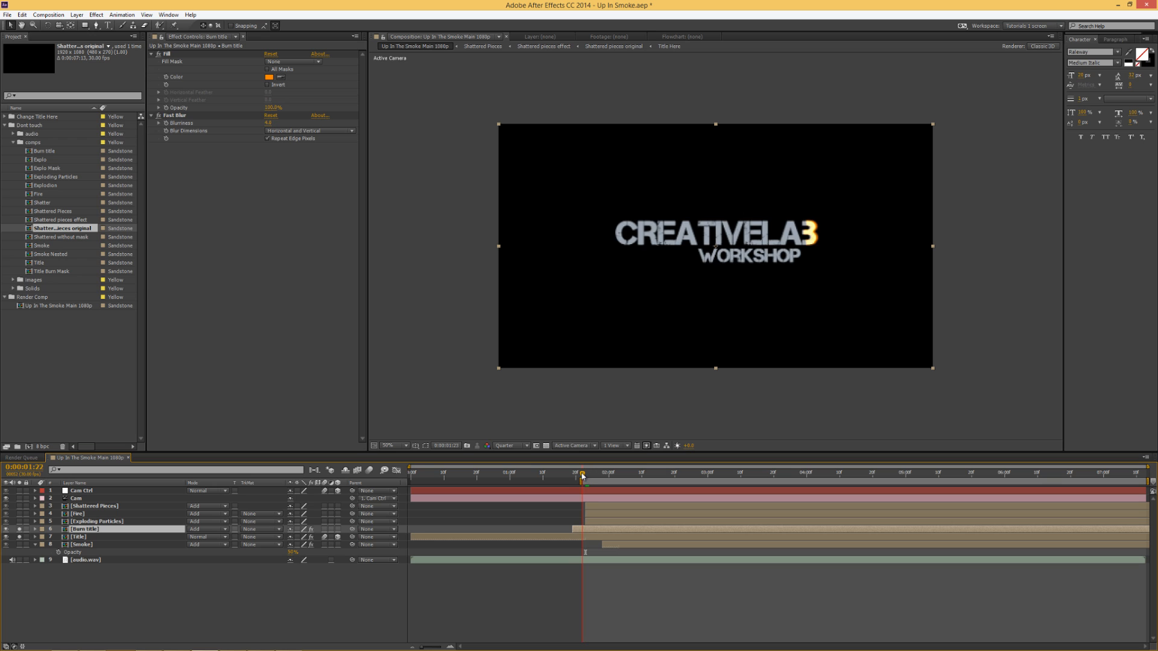
# Move the playhead to 0:00:04:13 and solo the Smoke, Exploding Particles, Fire and Shattered Pieces layers
pyautogui.moveTo(584, 474)
pyautogui.mouseDown()
pyautogui.moveTo(568, 477)
pyautogui.moveTo(665, 479)
pyautogui.mouseUp()
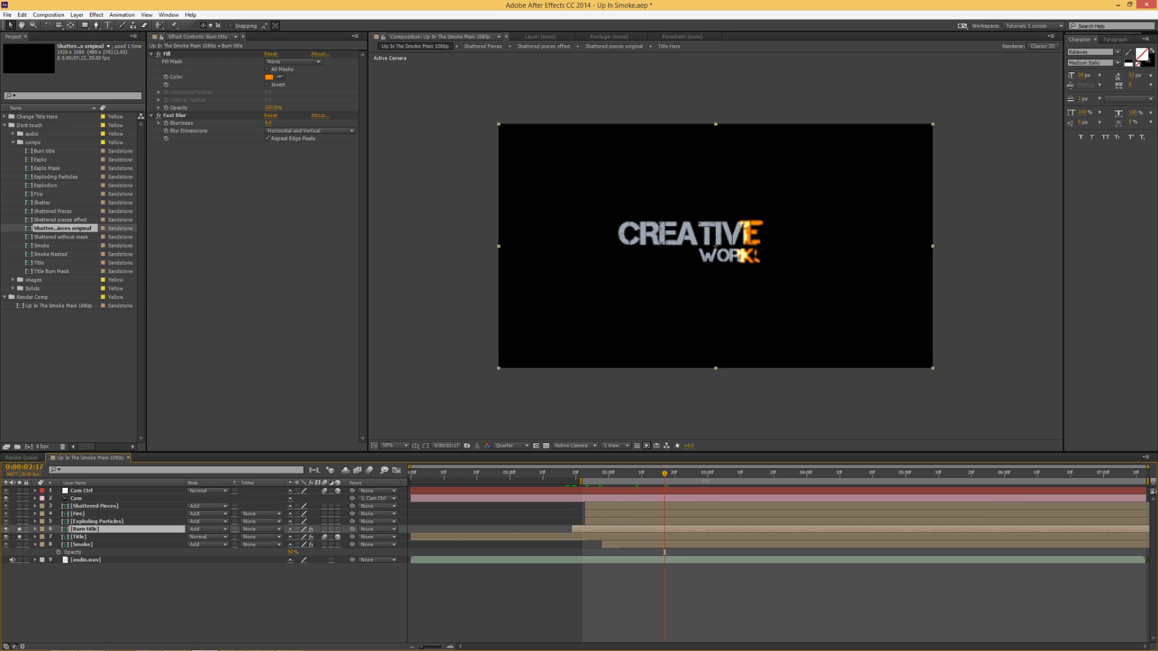
pyautogui.click(717, 475)
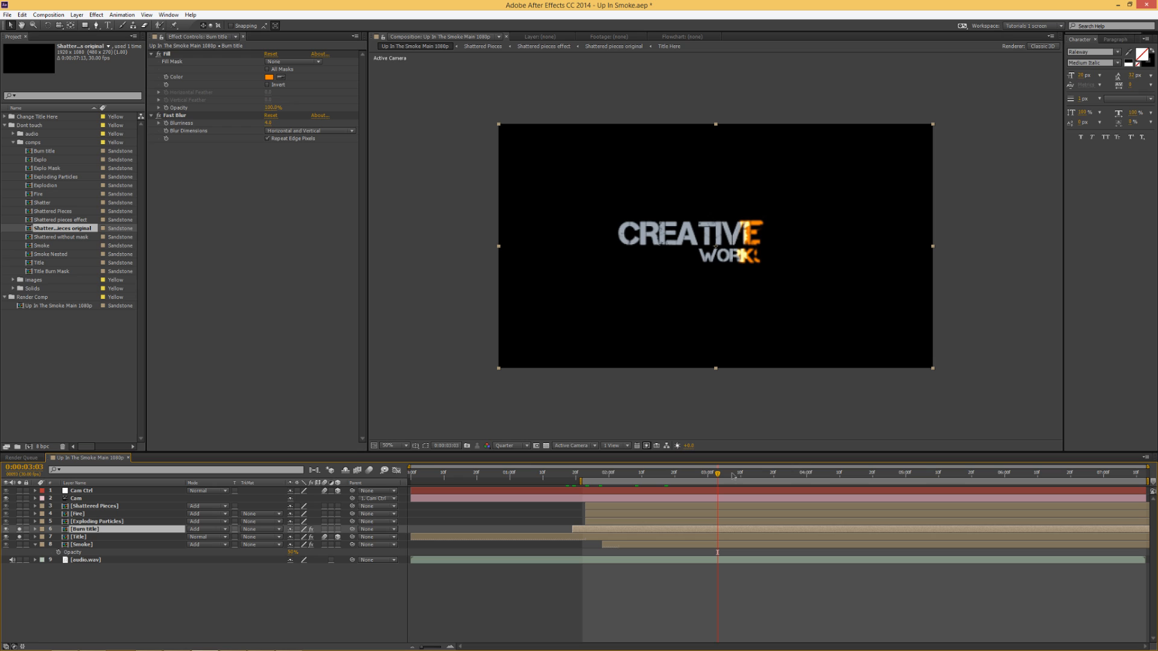
pyautogui.click(838, 475)
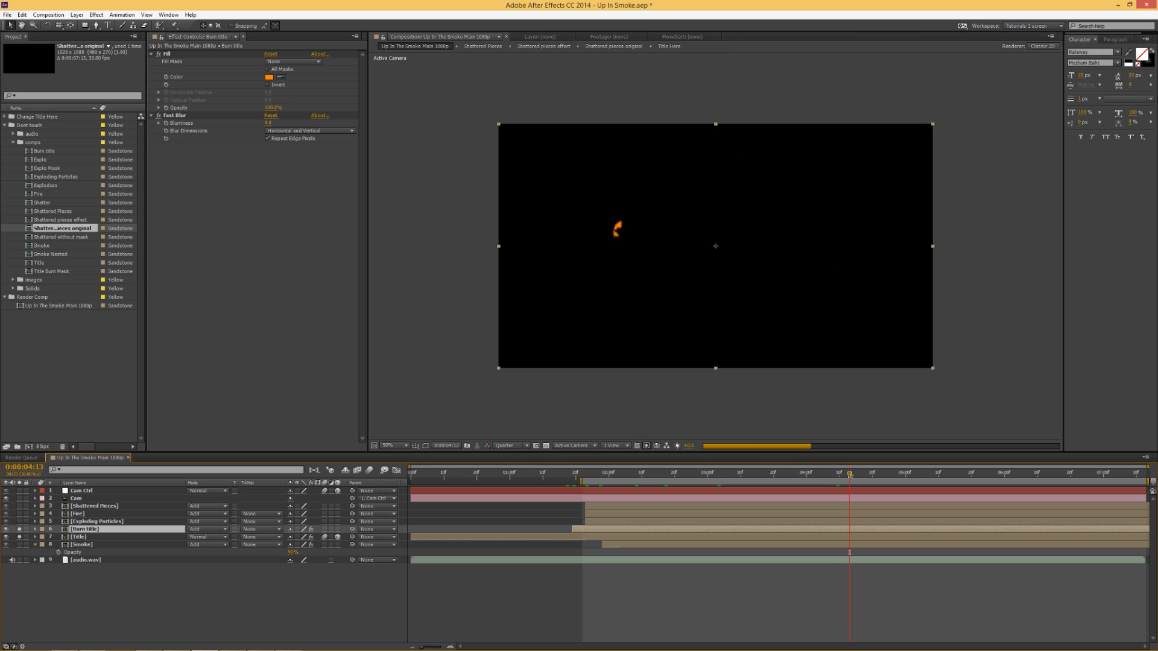
pyautogui.click(19, 545)
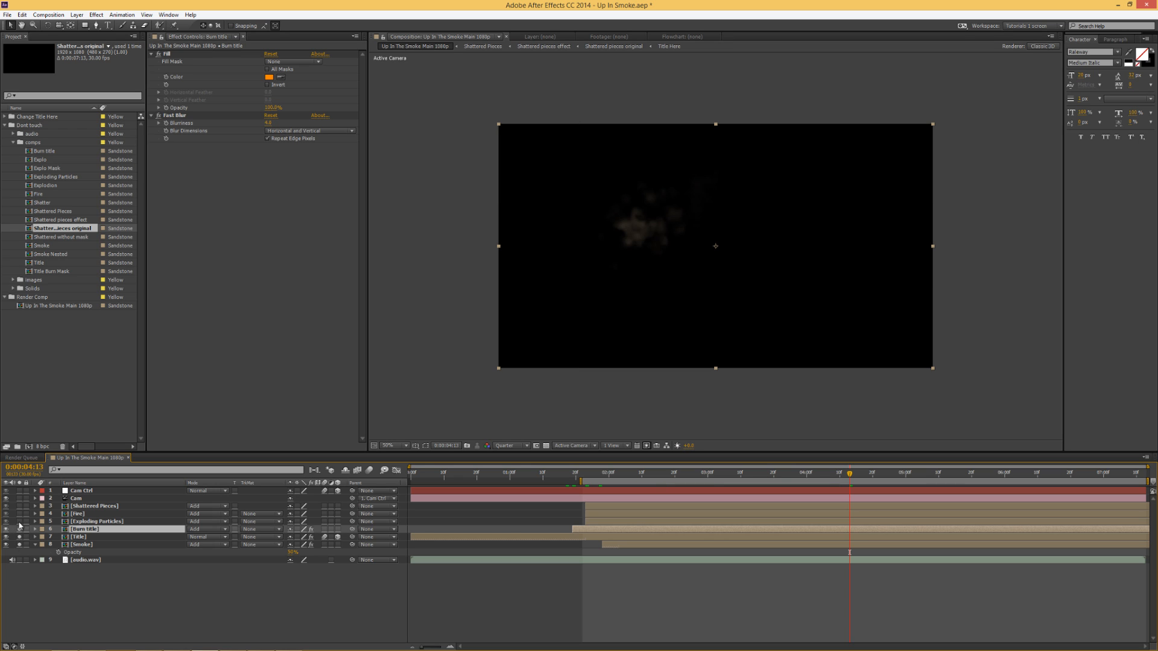
pyautogui.click(19, 522)
pyautogui.click(20, 514)
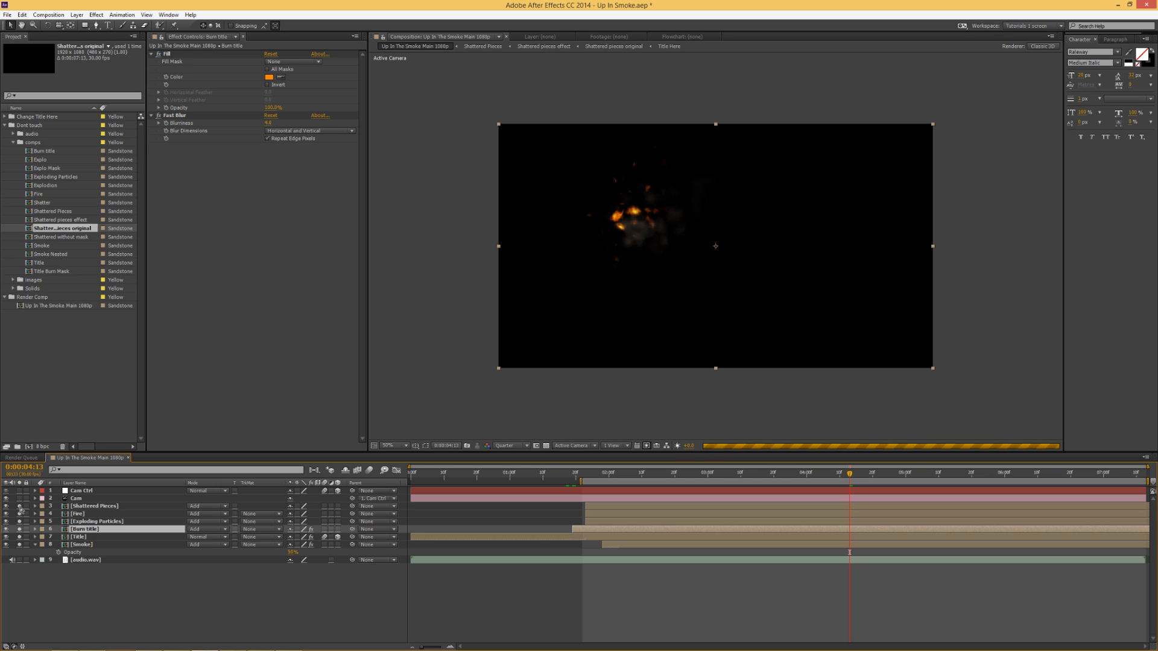
# Create a black solid named Bg and place it beneath all other layers in the main composition
pyautogui.rightClick(117, 589)
pyautogui.moveTo(153, 492)
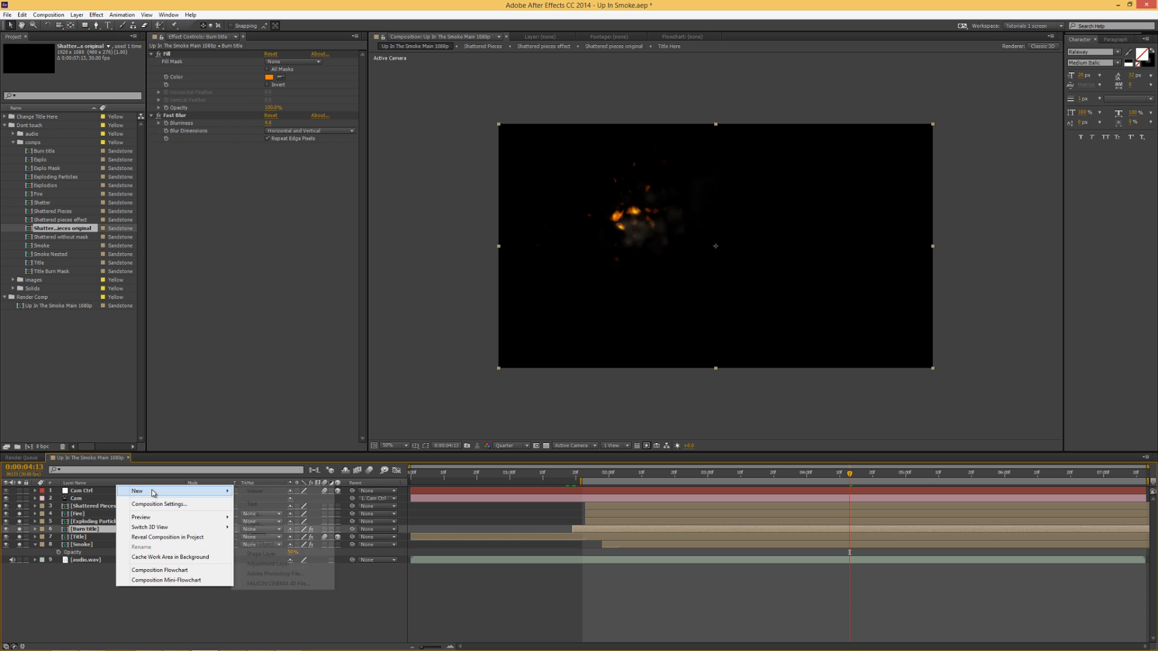
pyautogui.click(254, 513)
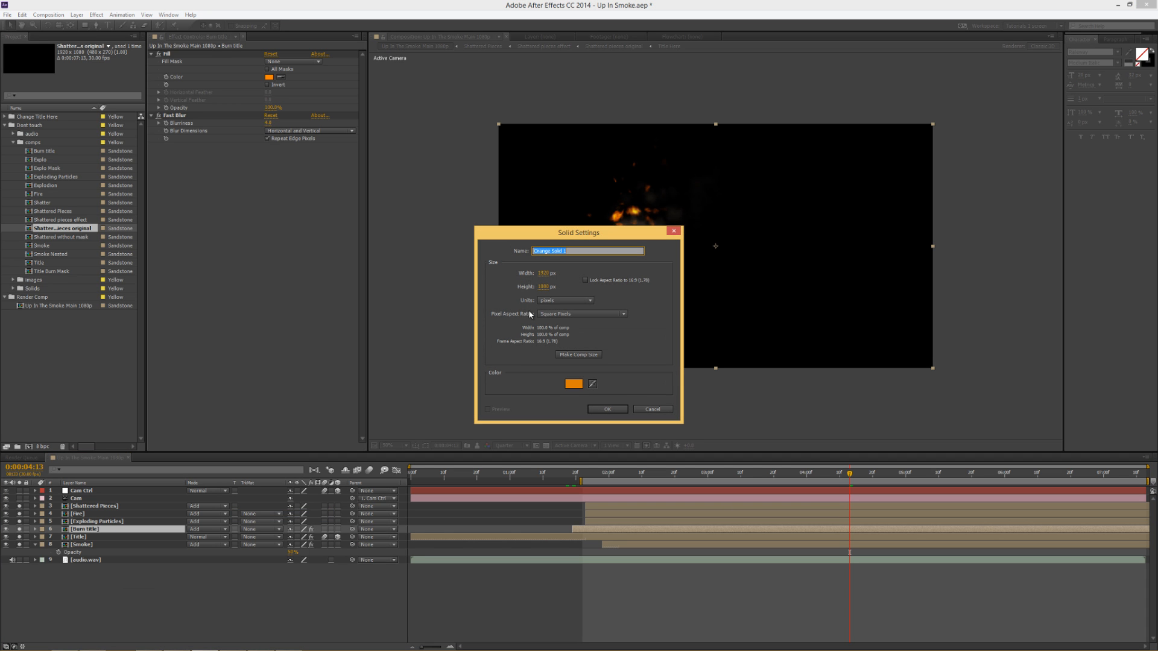
pyautogui.write('Bg')
pyautogui.click(573, 383)
pyautogui.moveTo(485, 369); pyautogui.dragTo(465, 398)
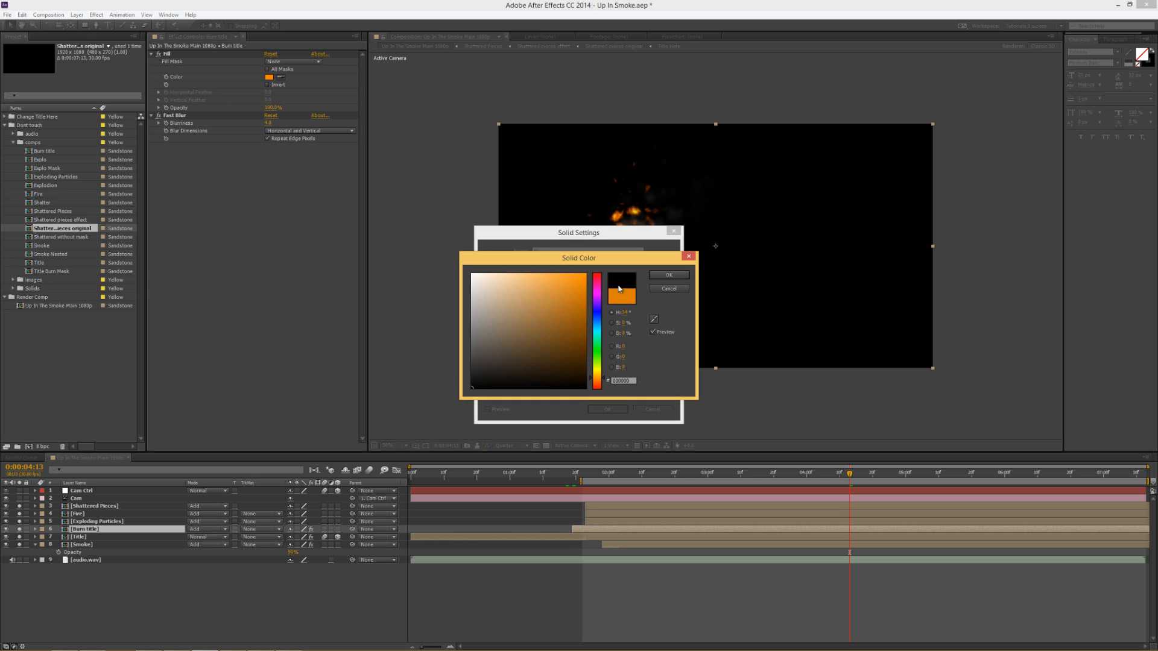
pyautogui.click(654, 278)
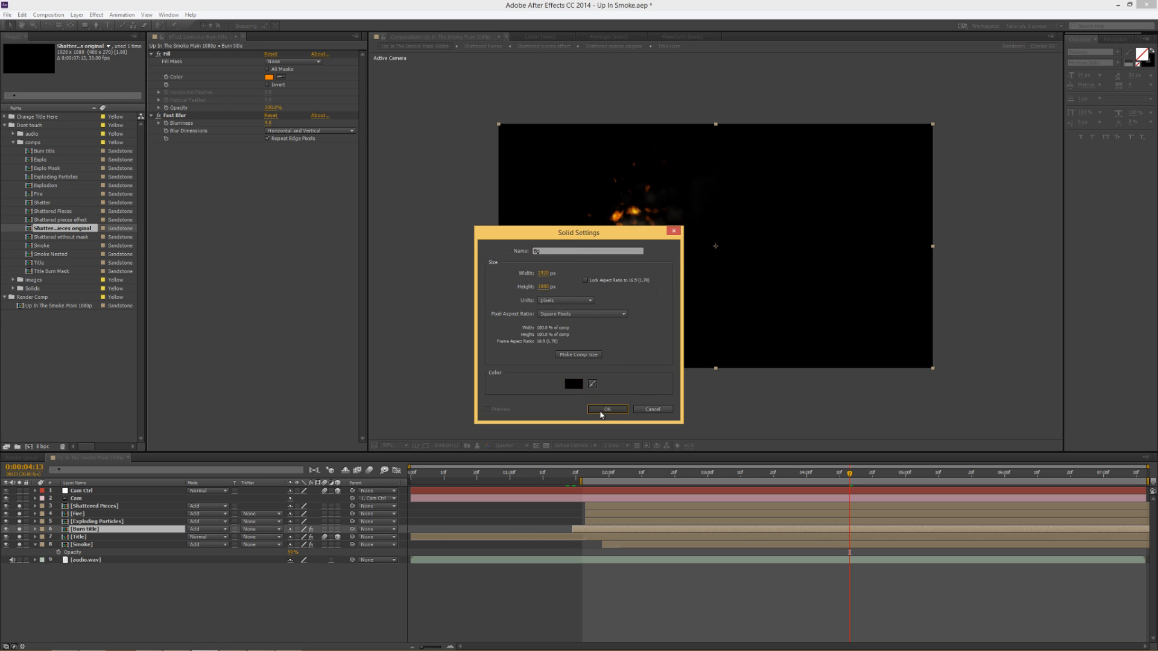
pyautogui.click(606, 409)
pyautogui.moveTo(88, 528); pyautogui.dragTo(93, 597)
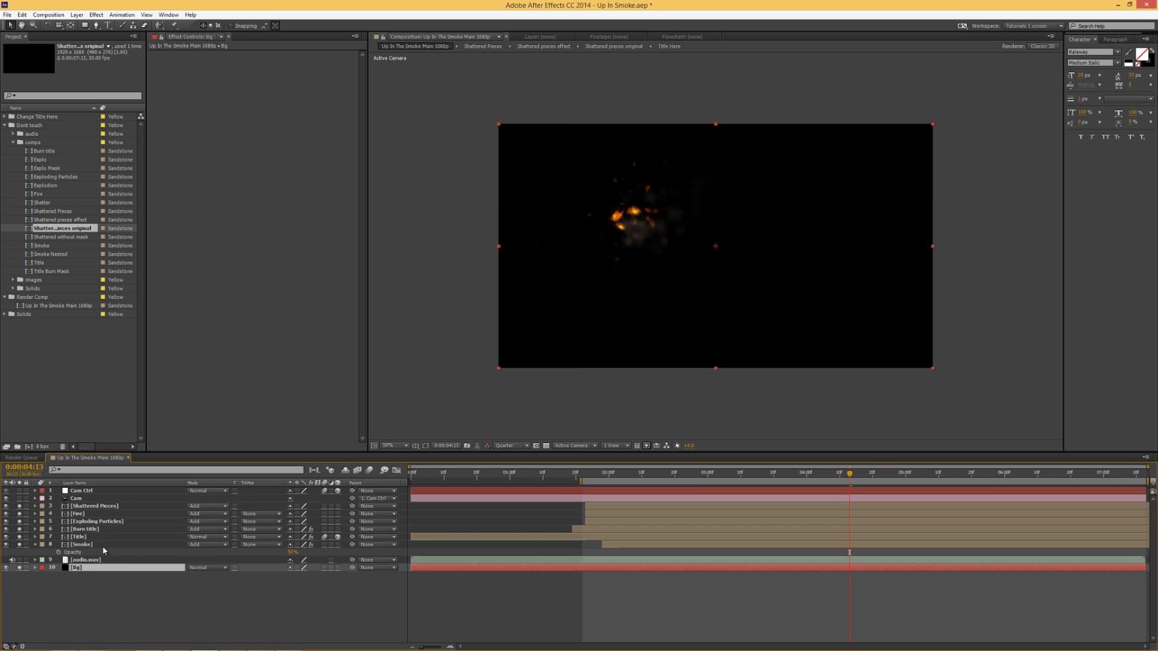
# Apply Gradient Ramp to the Bg layer and move the ramp's start point down to about two thirds of the frame height
pyautogui.rightClick(179, 77)
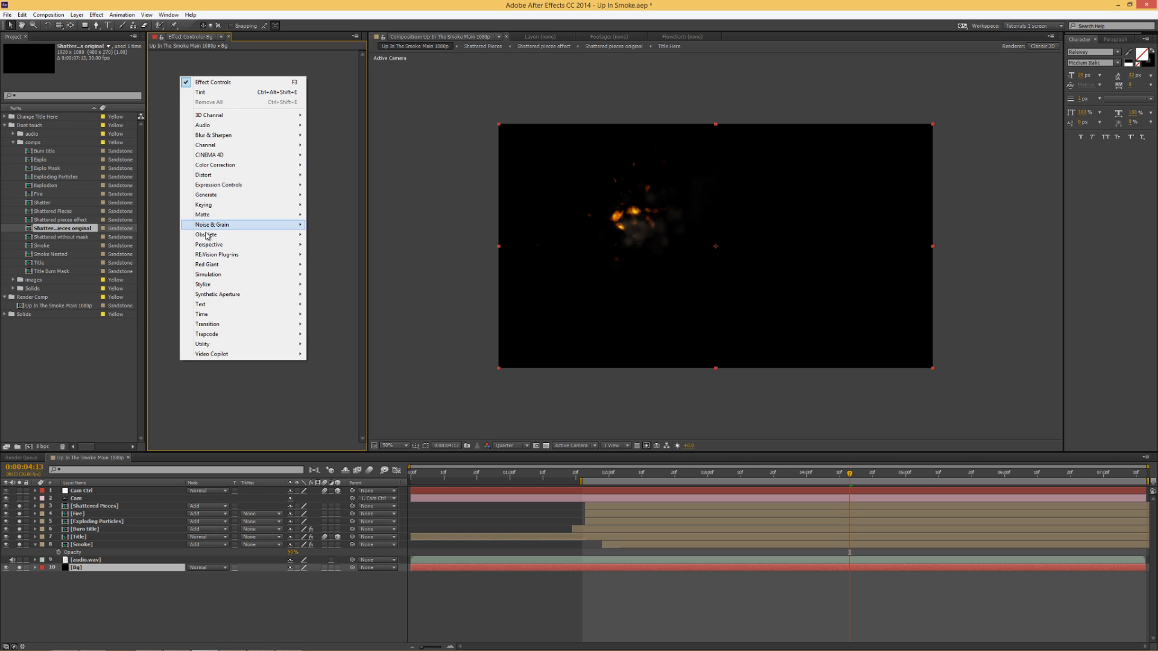
pyautogui.moveTo(218, 194)
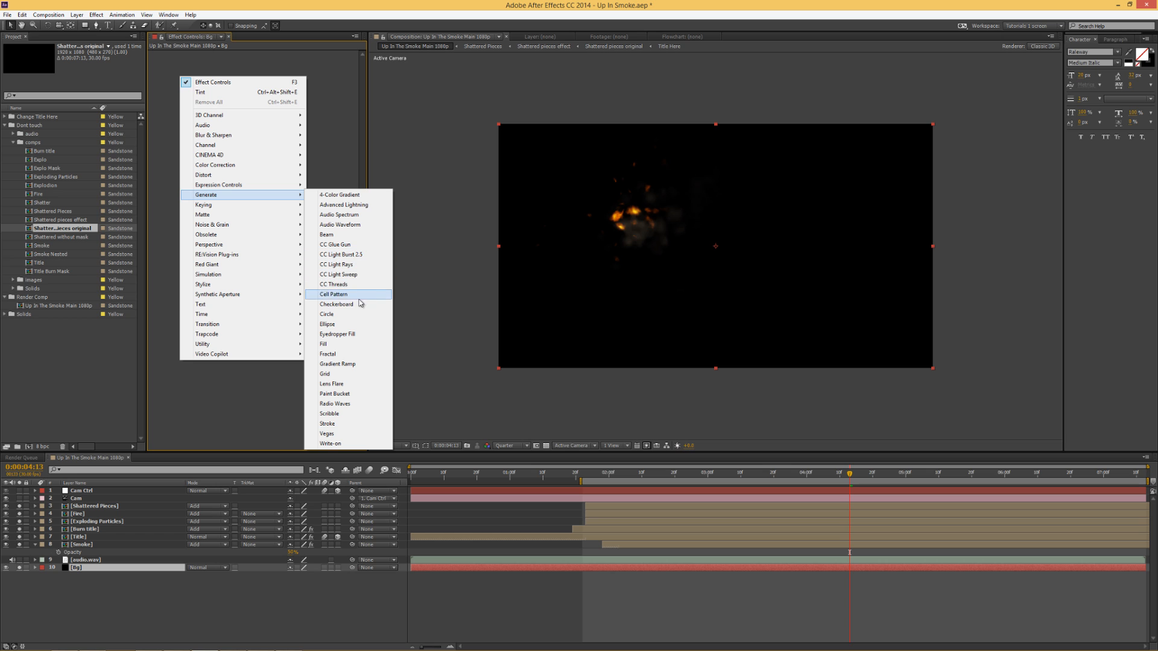
pyautogui.click(349, 364)
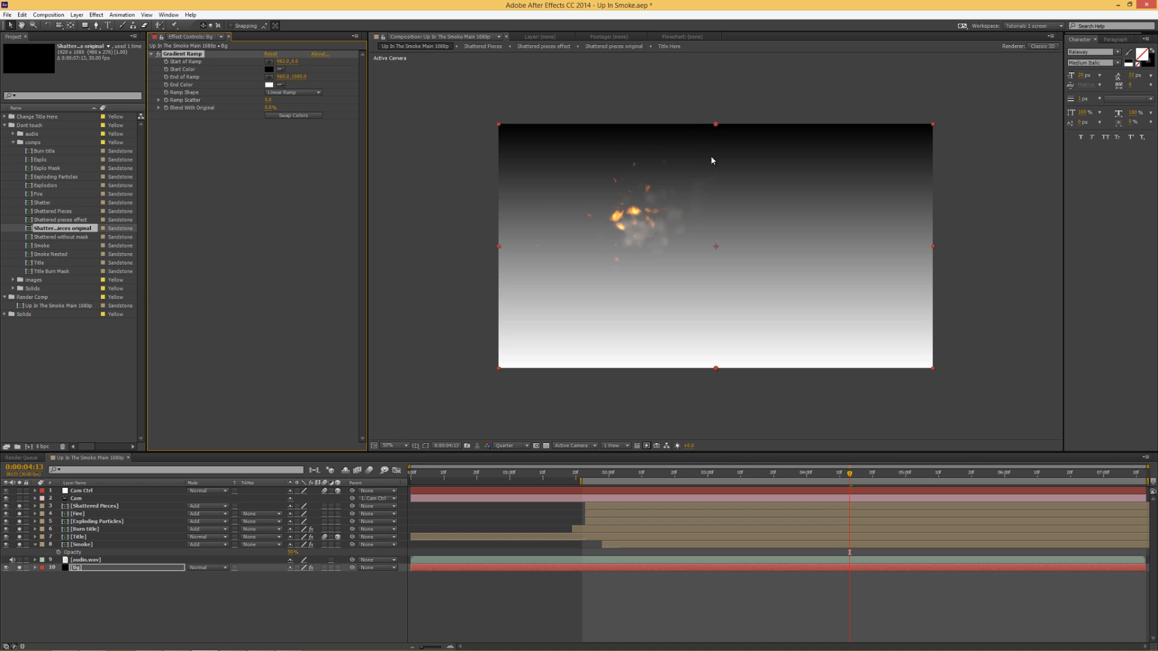
pyautogui.moveTo(716, 124); pyautogui.dragTo(714, 290)
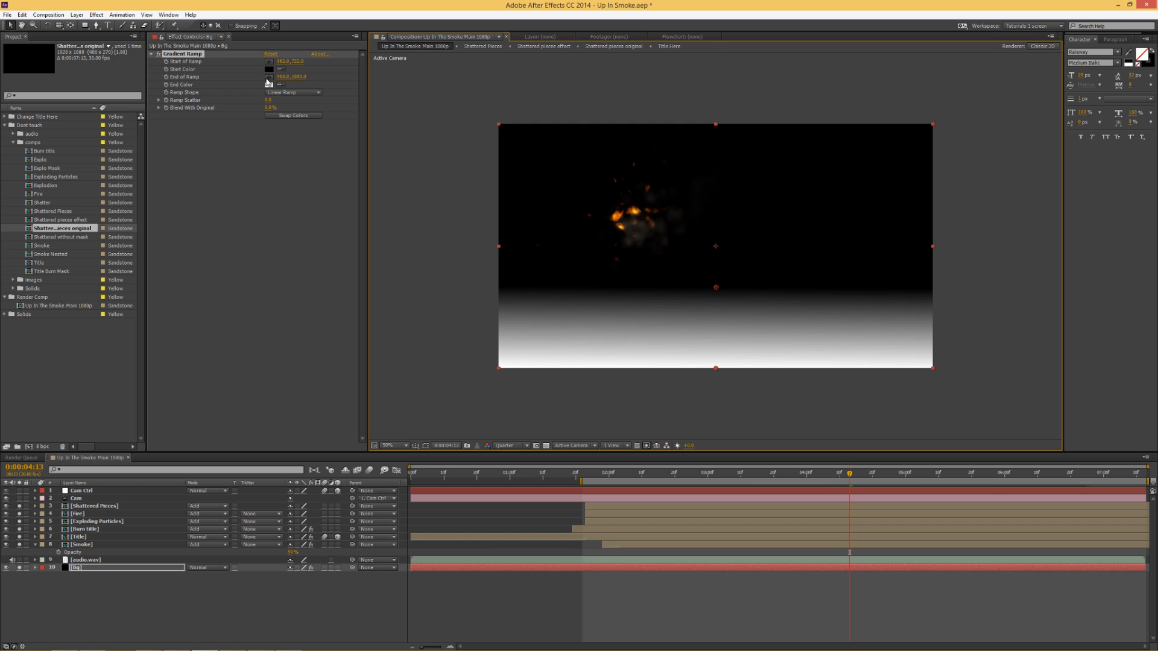
# Set the Gradient Ramp's end color to a very dark orange-brown
pyautogui.click(269, 85)
pyautogui.click(479, 359)
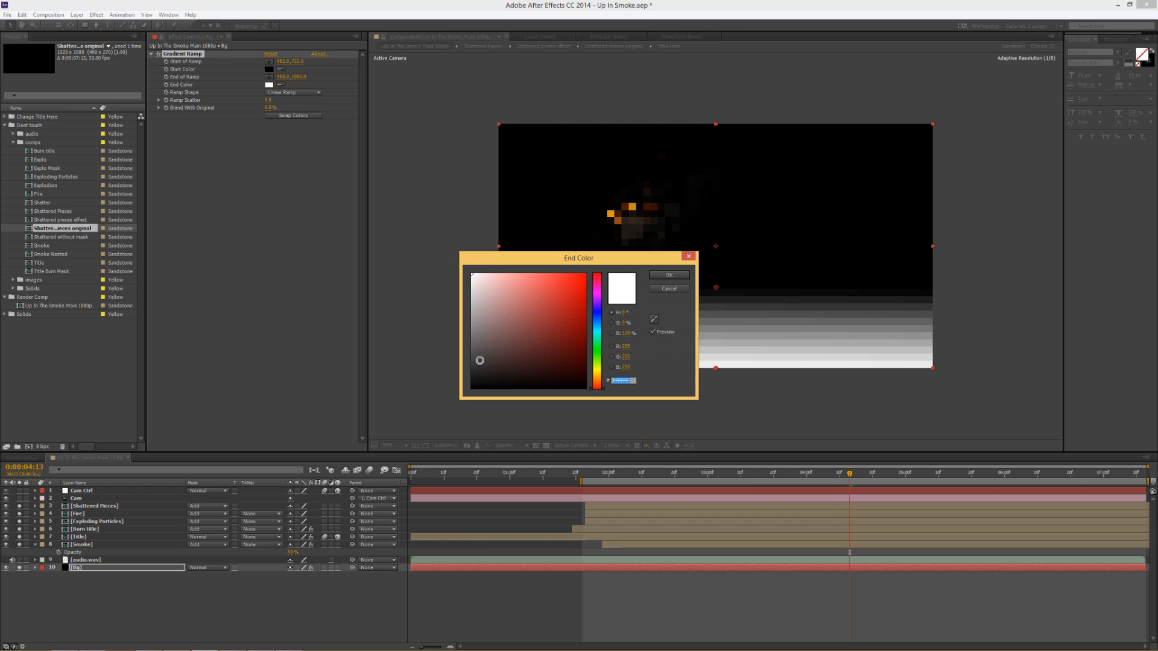
pyautogui.click(596, 378)
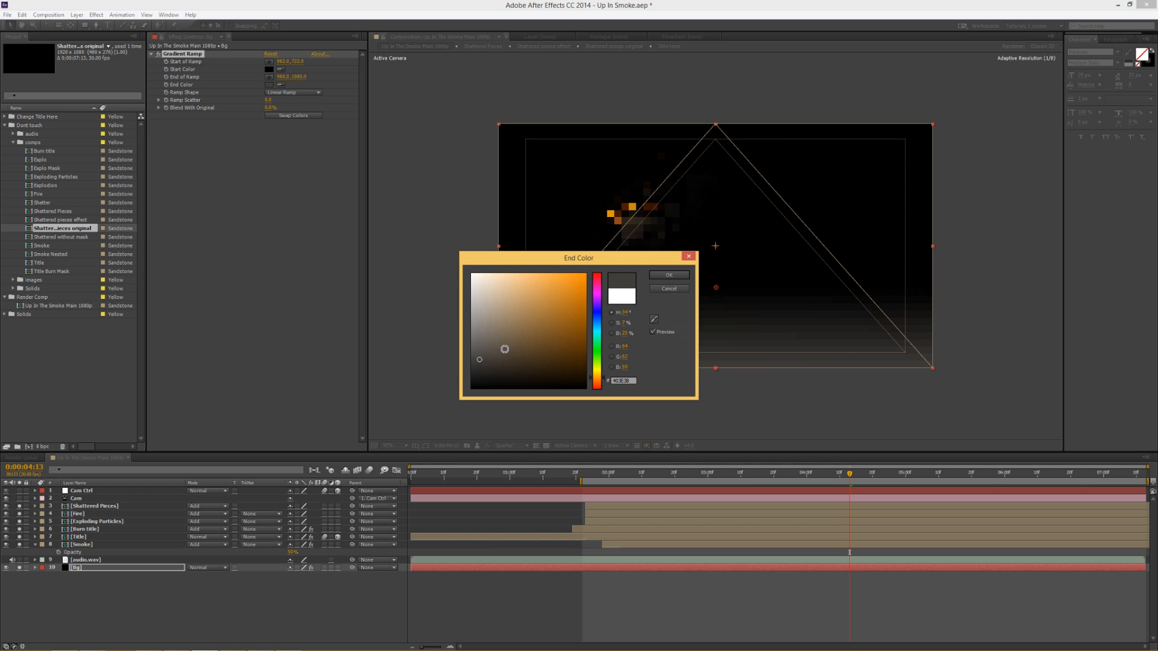
pyautogui.click(518, 357)
pyautogui.click(553, 357)
pyautogui.moveTo(594, 380); pyautogui.dragTo(553, 374)
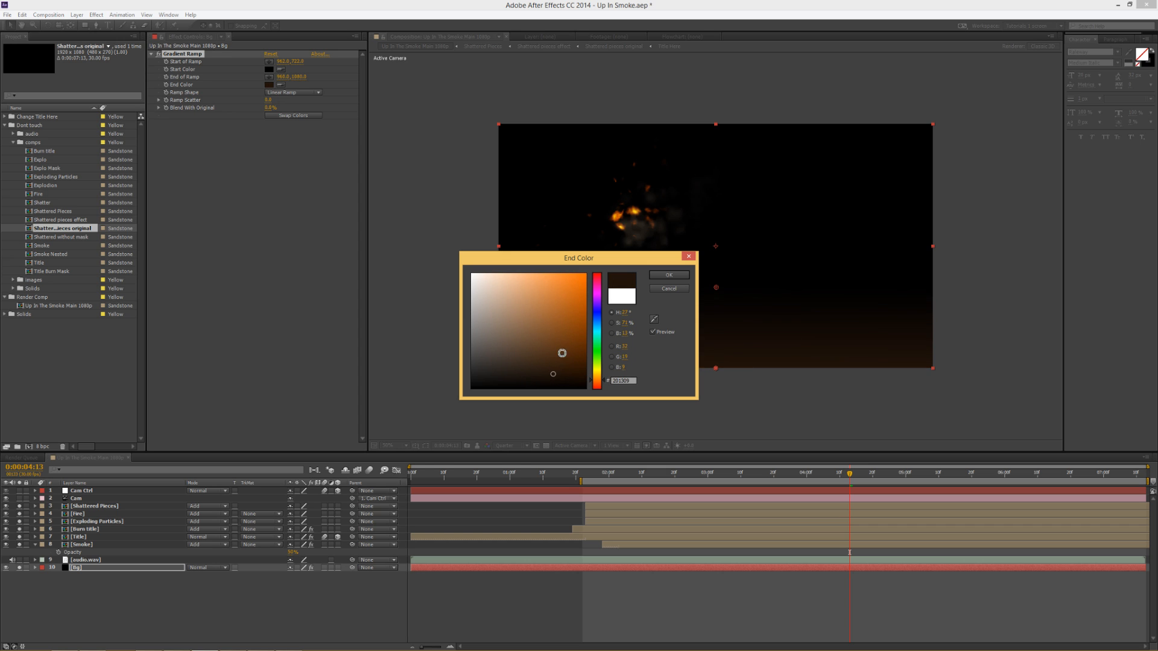
pyautogui.click(667, 276)
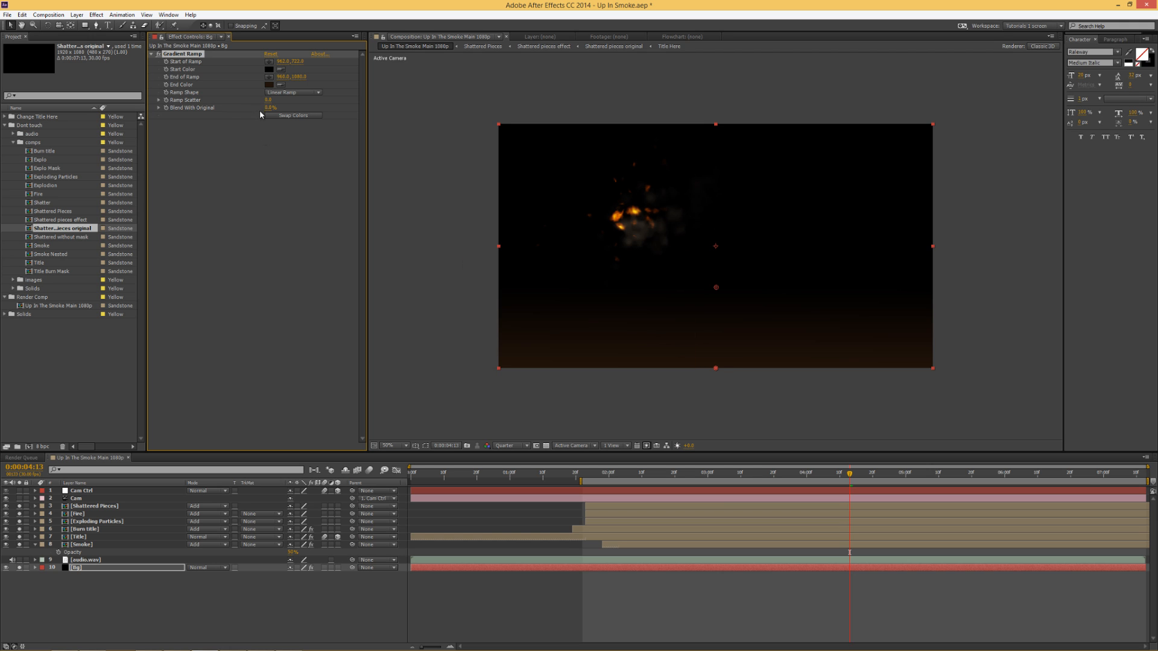
# Apply the Noise effect to the Bg layer and set the amount of noise to 2%
pyautogui.rightClick(219, 150)
pyautogui.moveTo(261, 300)
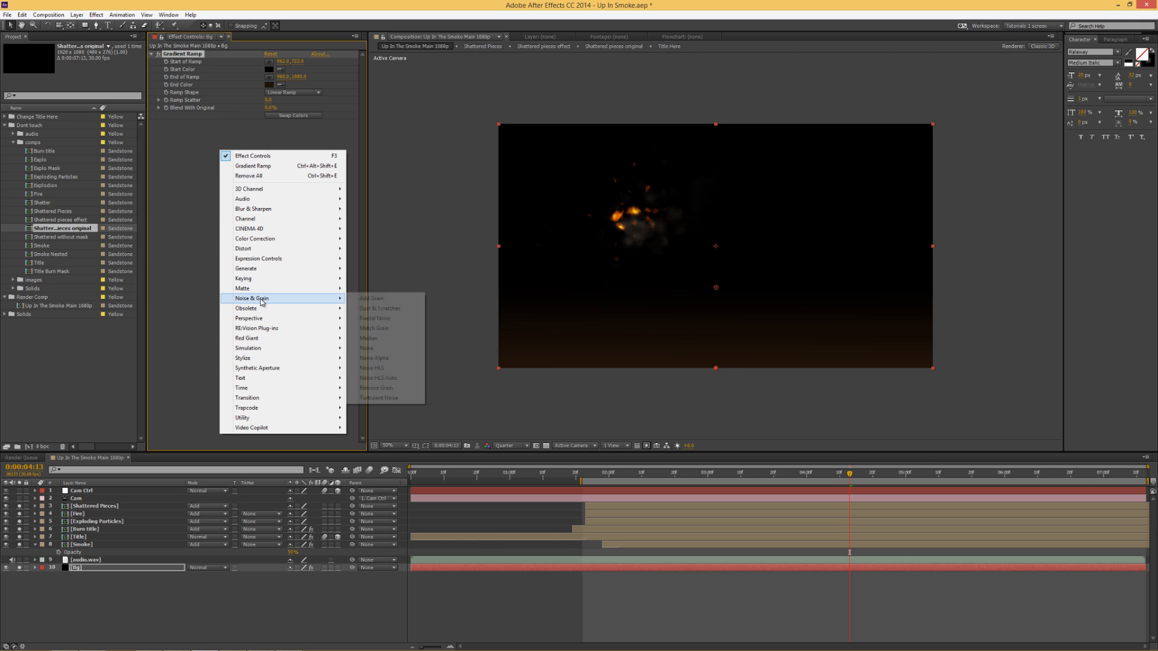
pyautogui.click(365, 348)
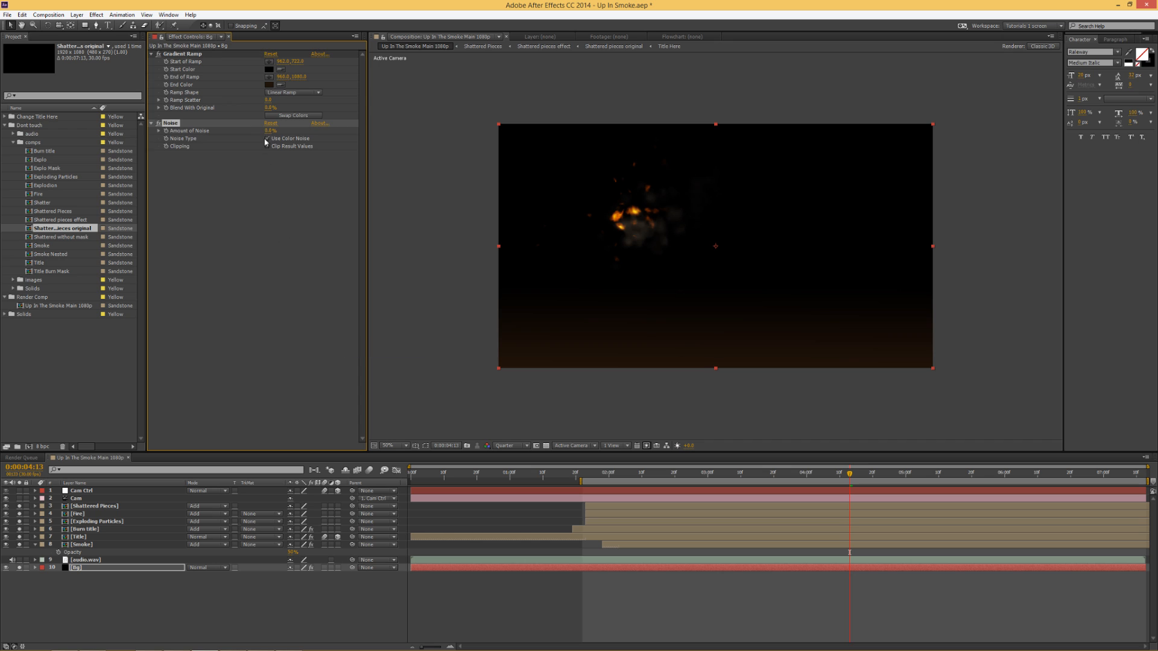
pyautogui.click(266, 131)
pyautogui.write('5')
pyautogui.press('Return')
pyautogui.click(266, 131)
pyautogui.write('2')
pyautogui.press('Return')
# Duplicate the Bg layer and delete the Gradient Ramp and Noise effects from the upper copy
pyautogui.rightClick(86, 598)
pyautogui.moveTo(112, 500)
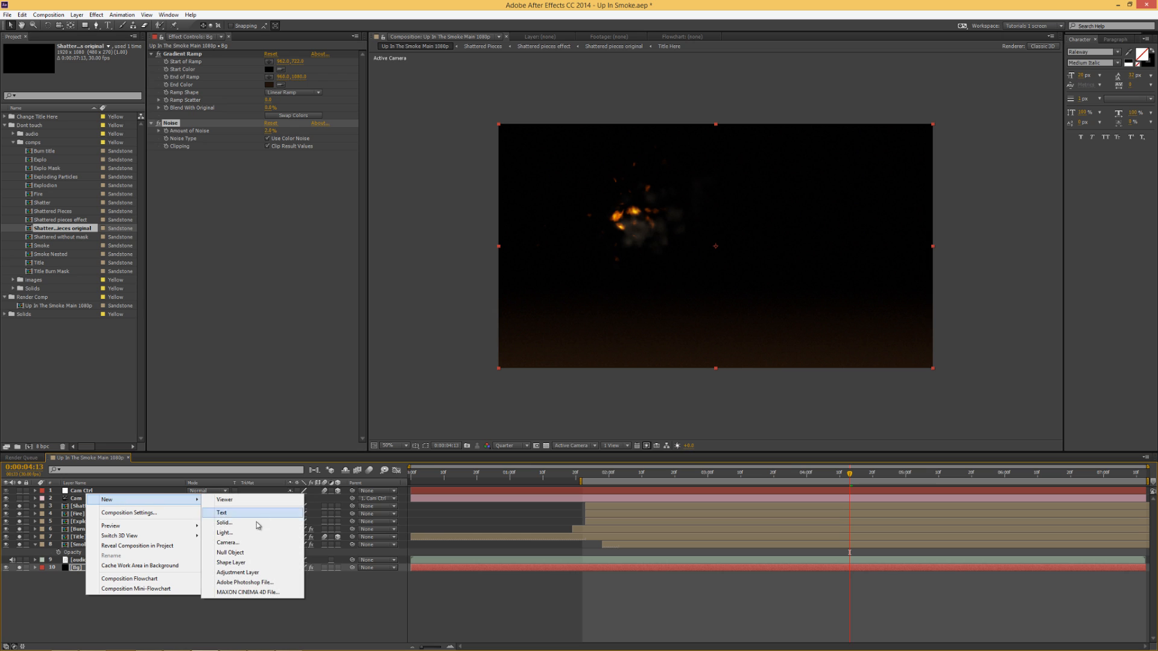
pyautogui.click(76, 569)
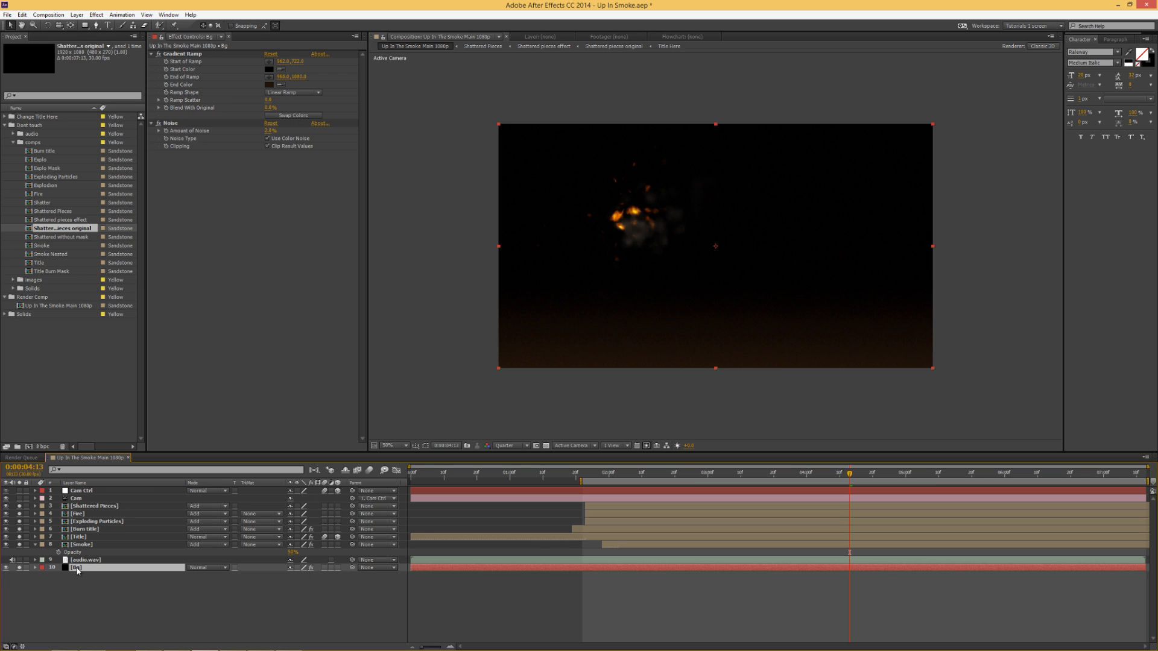
pyautogui.hotkey('ctrl', 'd')
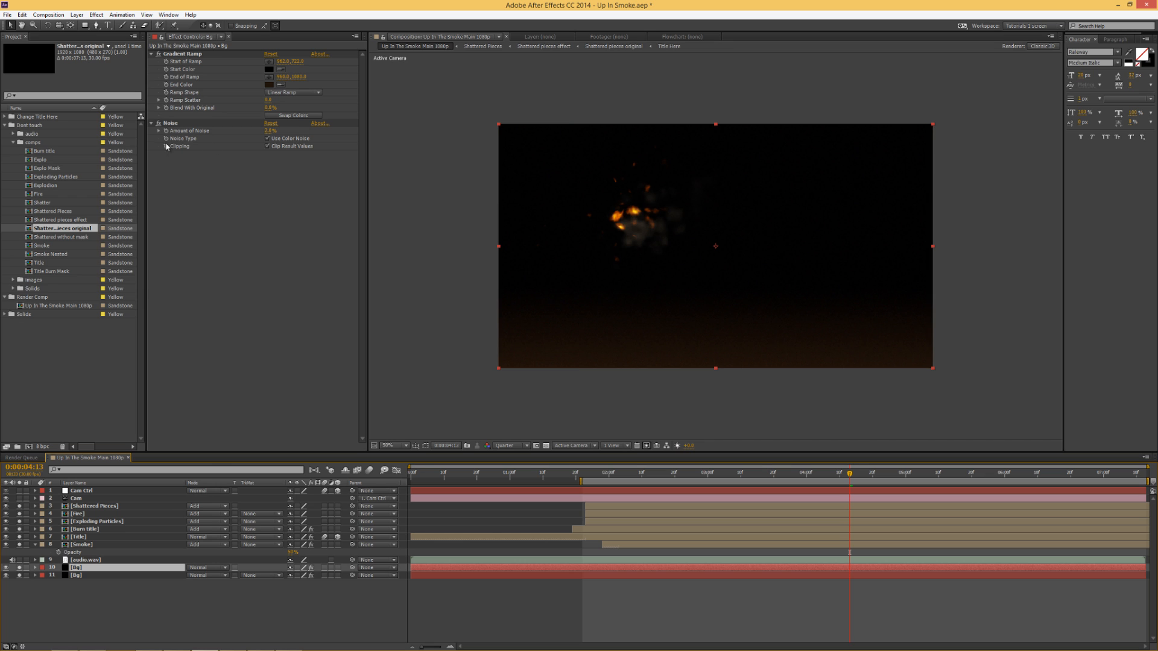
pyautogui.click(171, 125)
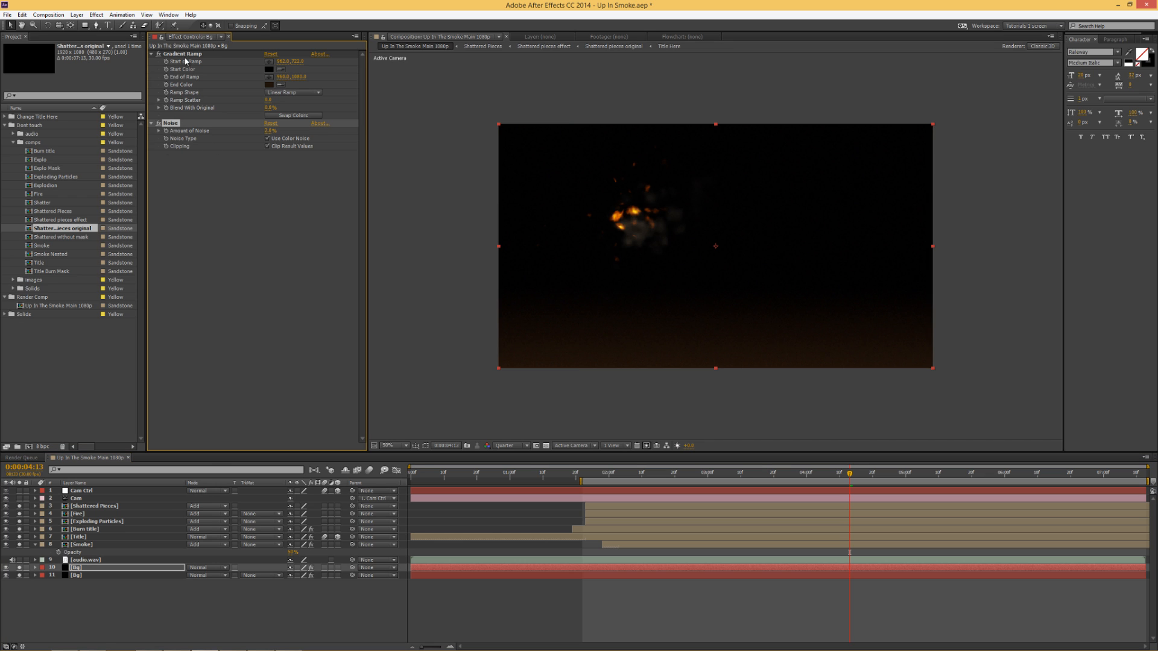
pyautogui.hotkey('ctrl', 'a')
pyautogui.press('Delete')
# Apply a Fill effect to the upper Bg layer with a dark navy blue color
pyautogui.rightClick(183, 100)
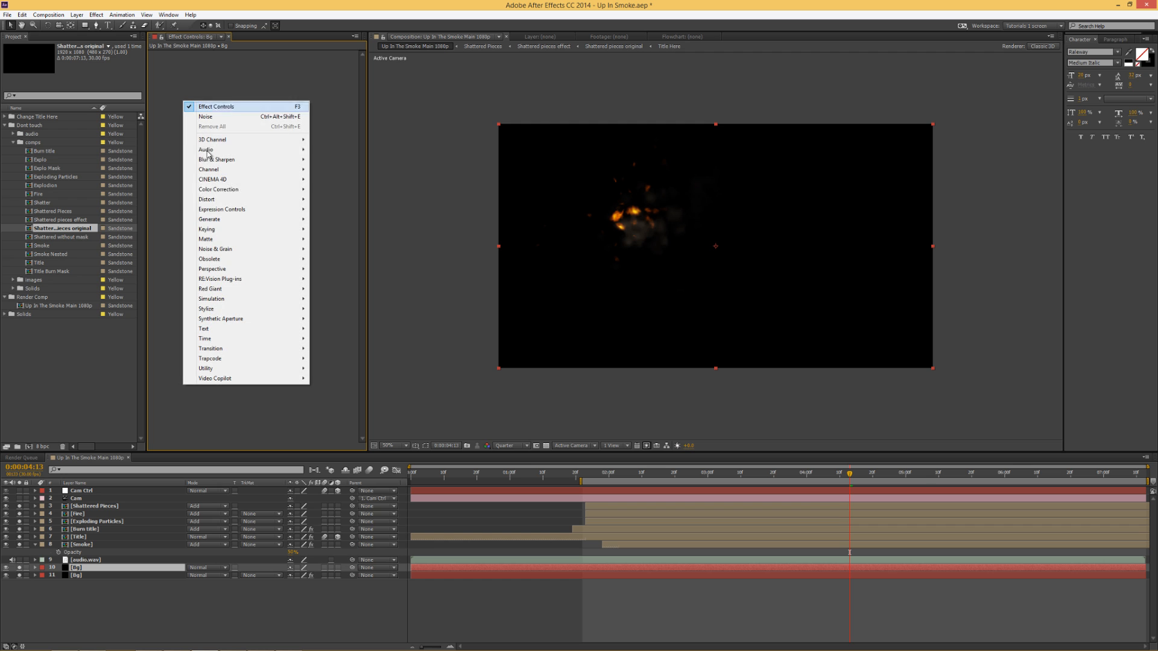
pyautogui.moveTo(212, 220)
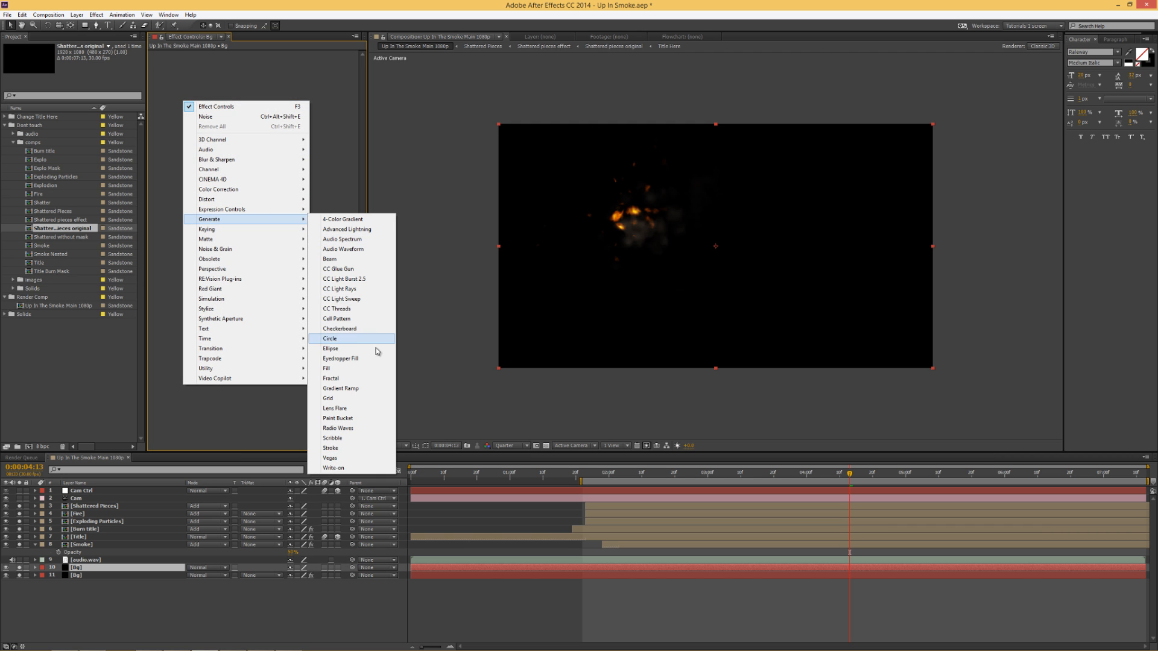
pyautogui.click(362, 368)
pyautogui.click(268, 76)
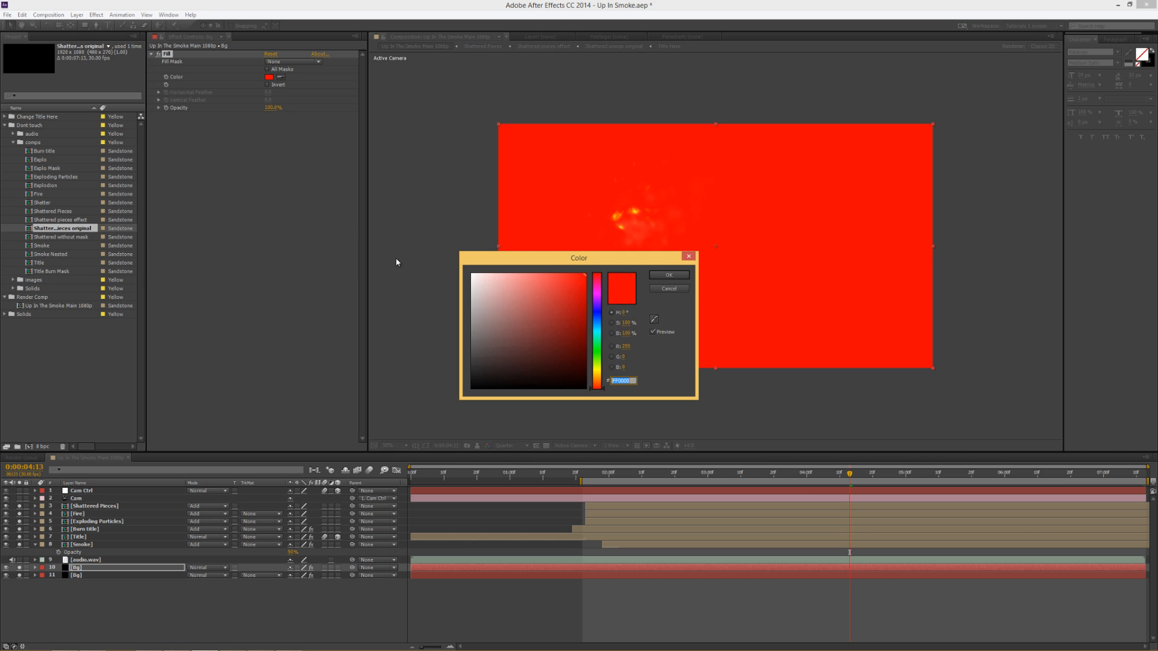
pyautogui.click(597, 318)
pyautogui.click(506, 356)
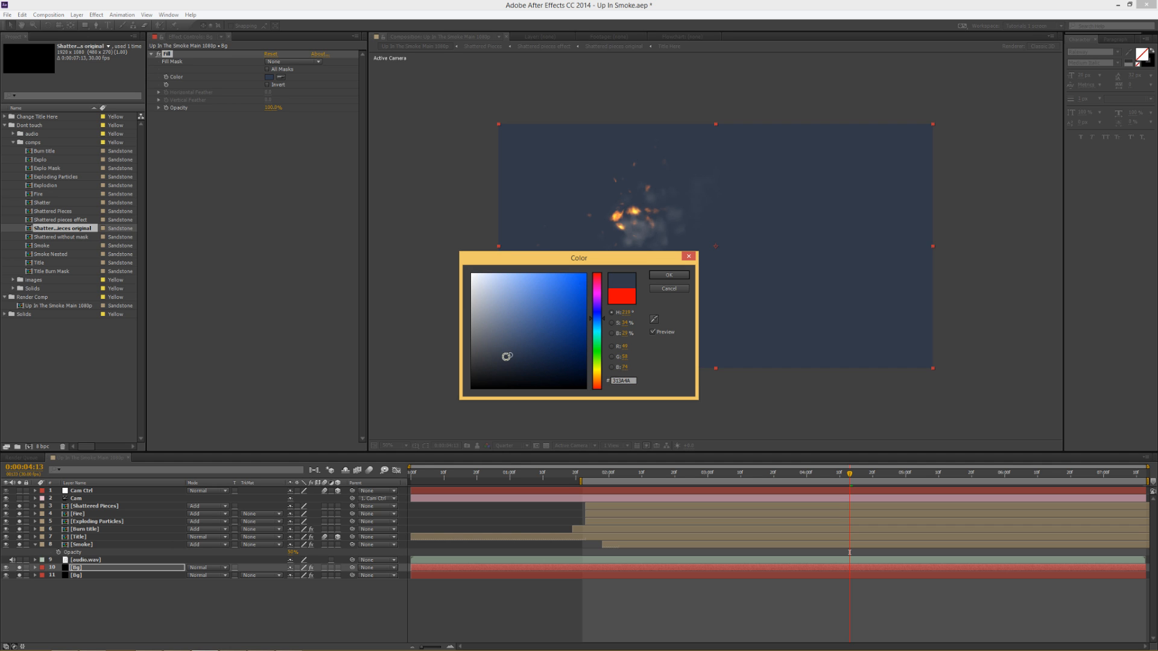
pyautogui.moveTo(509, 345); pyautogui.dragTo(522, 365)
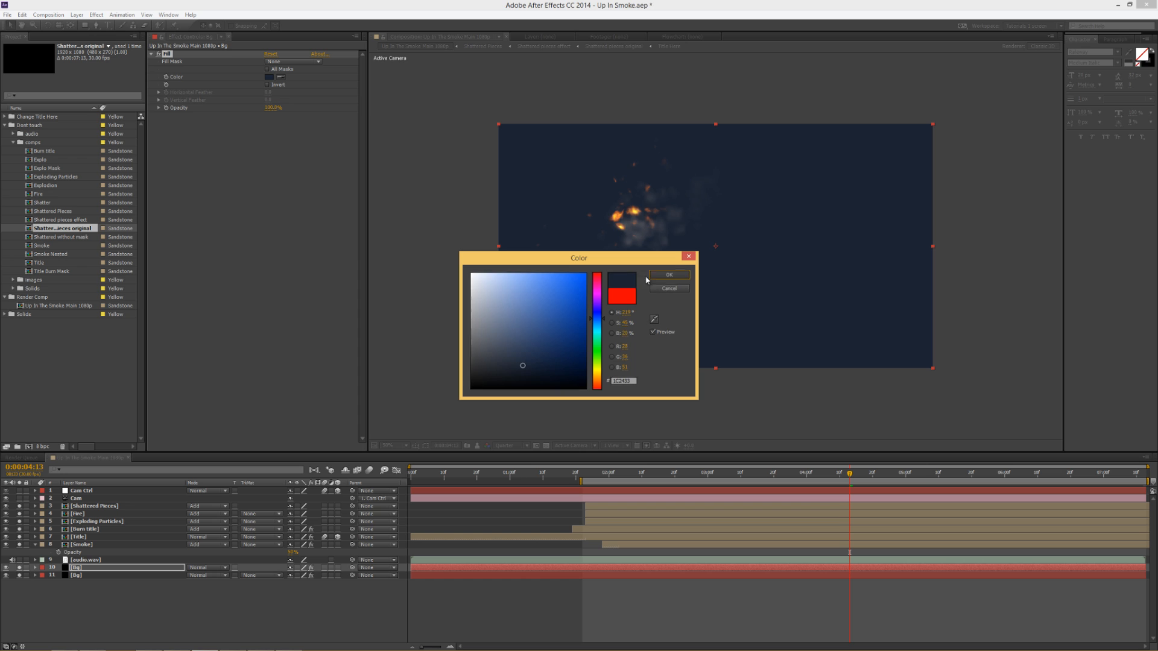
pyautogui.click(666, 275)
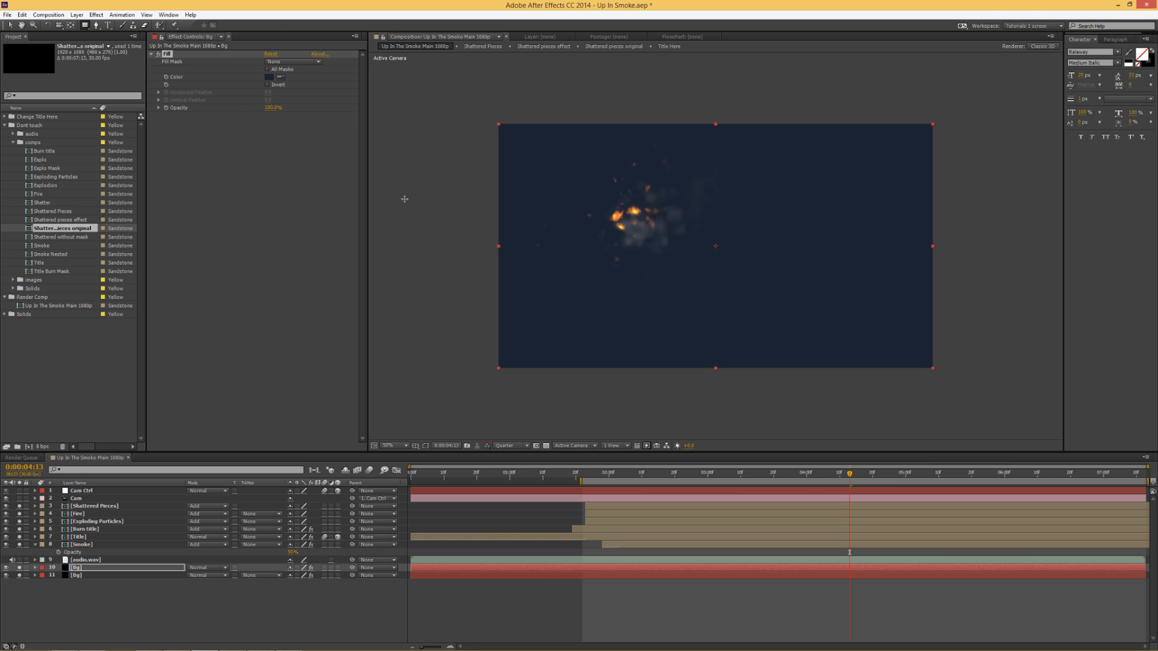
# Mask the upper Bg layer to a wide horizontal band across the middle and feather the mask by about 240 pixels
pyautogui.moveTo(384, 191); pyautogui.dragTo(1146, 290)
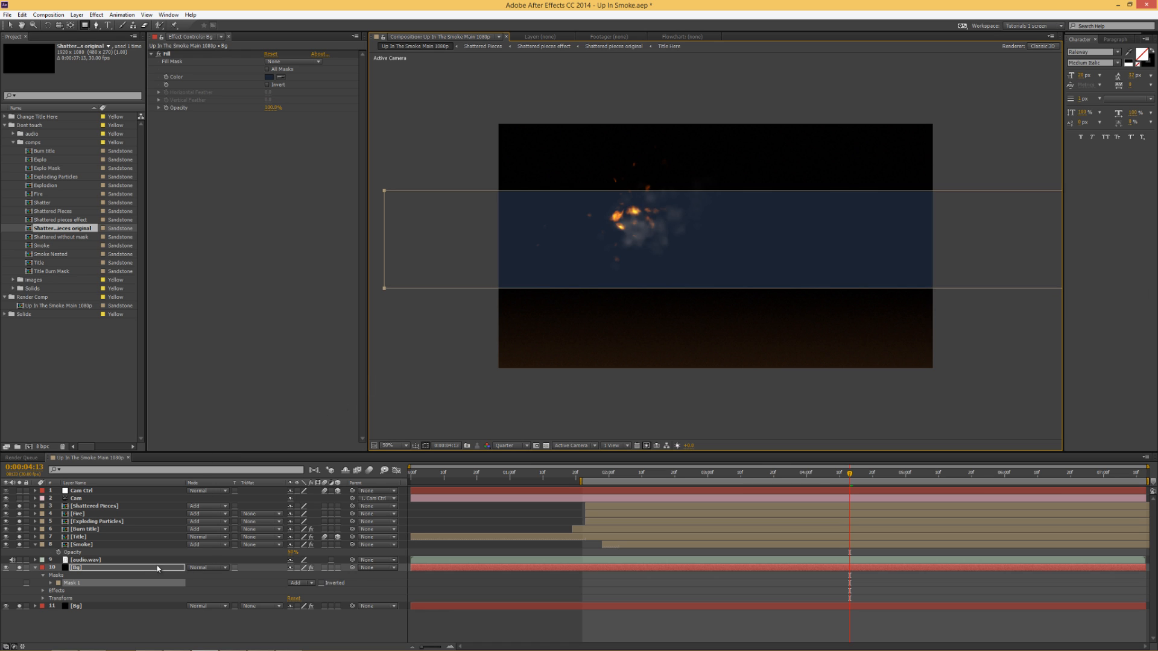
pyautogui.press('f')
pyautogui.moveTo(301, 588); pyautogui.dragTo(381, 588)
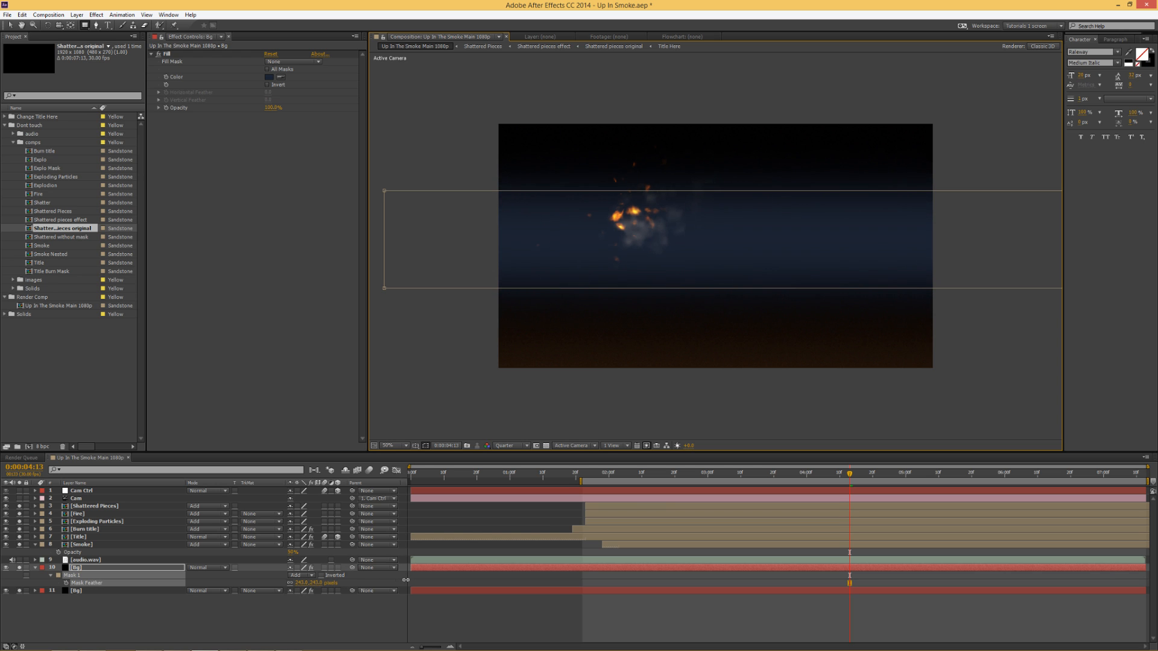
# Try the Overlay blending mode on the upper Bg layer, ending with its mode set to Screen
pyautogui.click(201, 569)
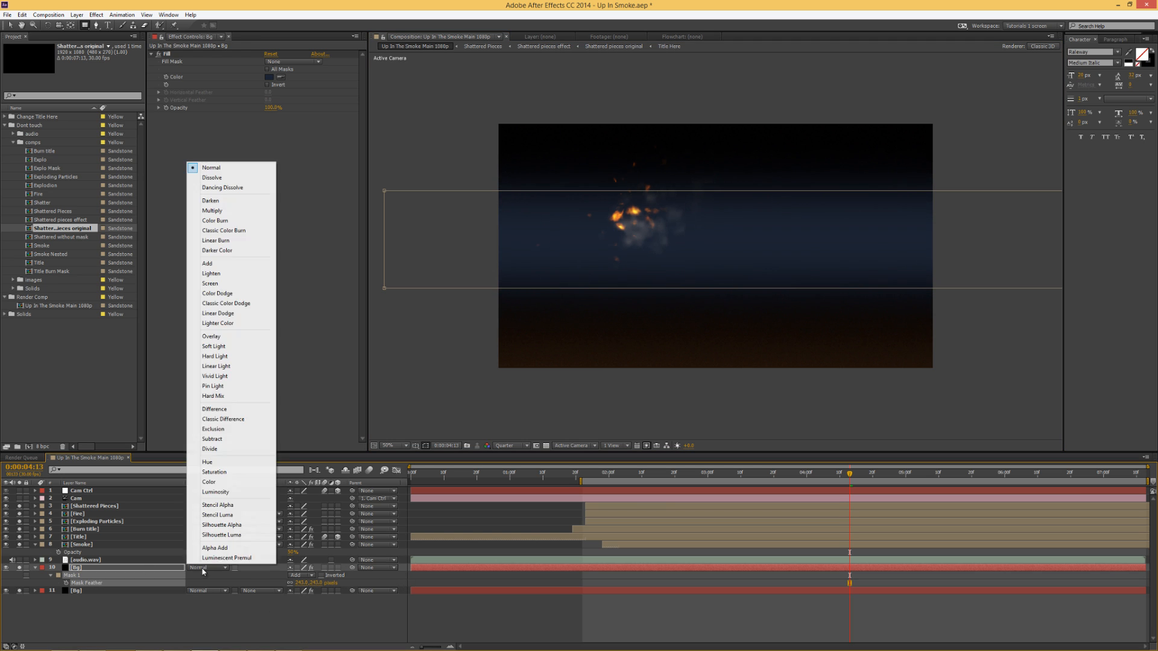
pyautogui.click(211, 337)
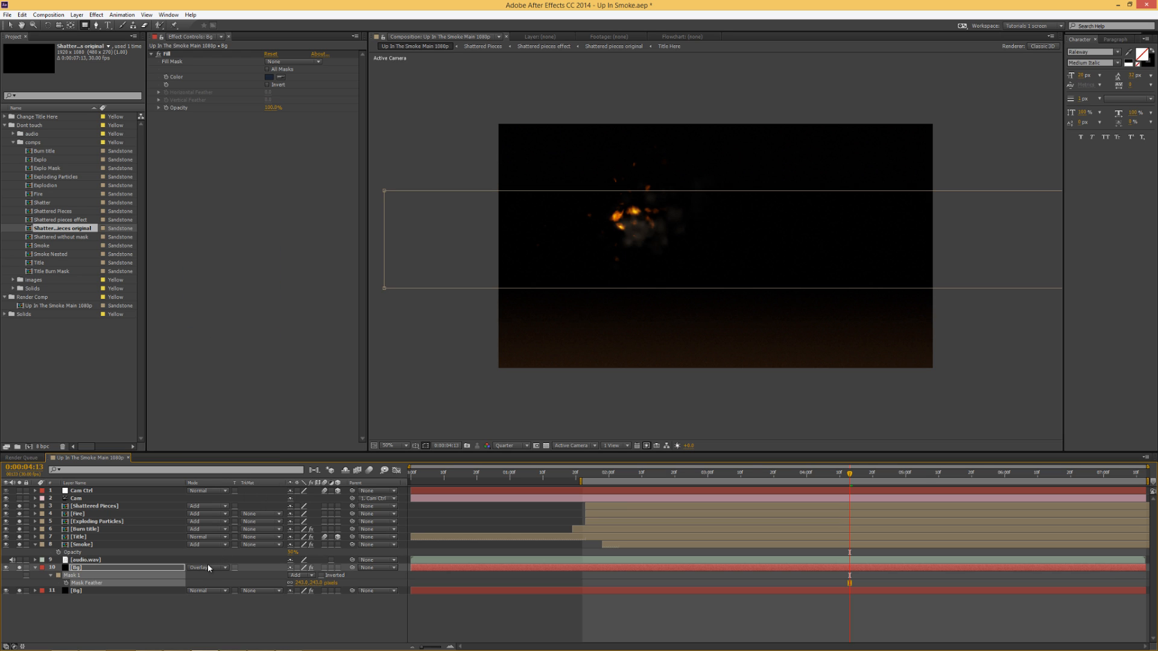
pyautogui.click(208, 567)
pyautogui.click(215, 352)
pyautogui.click(208, 568)
pyautogui.click(218, 284)
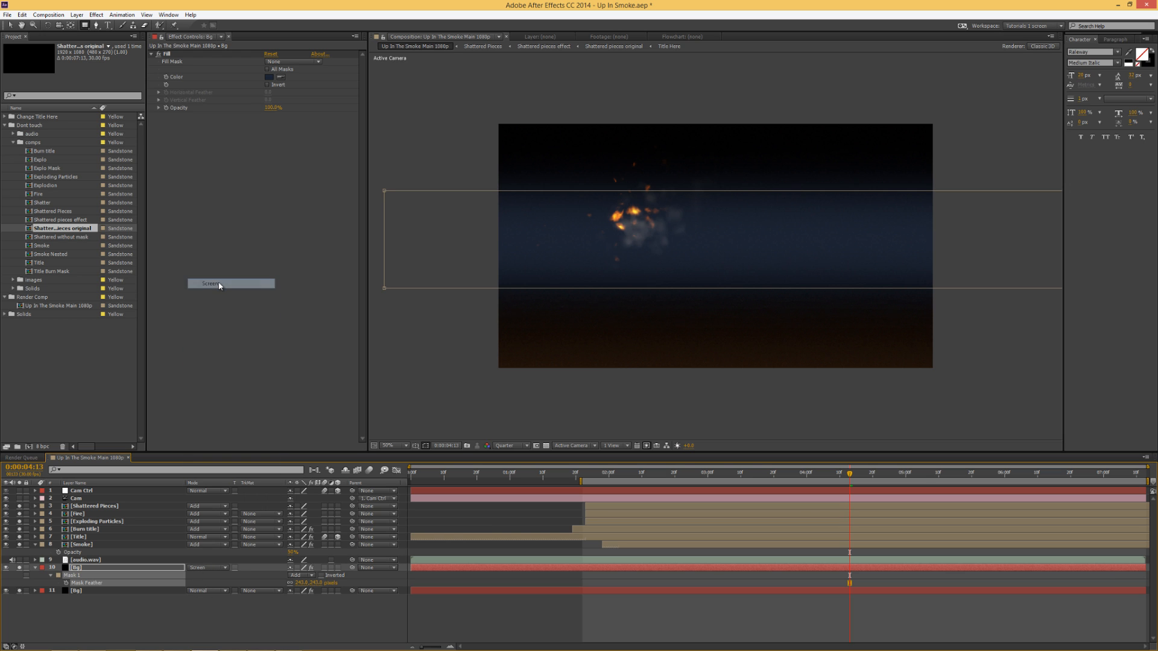
# Darken the Fill color of the upper Bg layer to a near-black navy blue
pyautogui.click(154, 568)
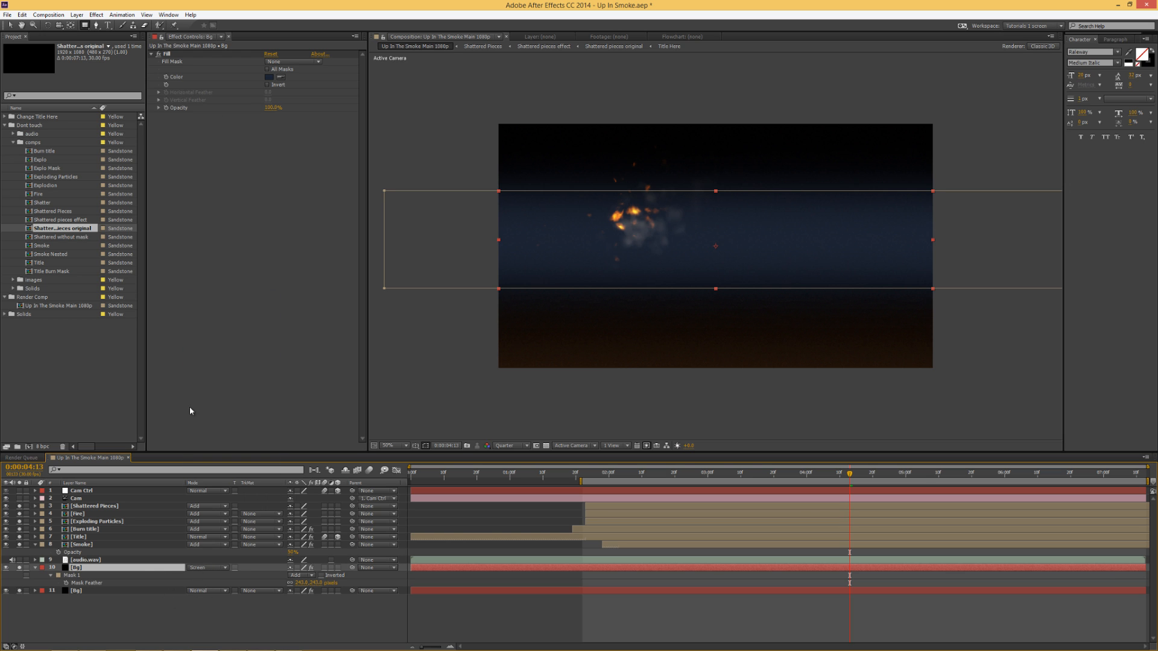
pyautogui.click(269, 77)
pyautogui.moveTo(513, 366); pyautogui.dragTo(535, 375)
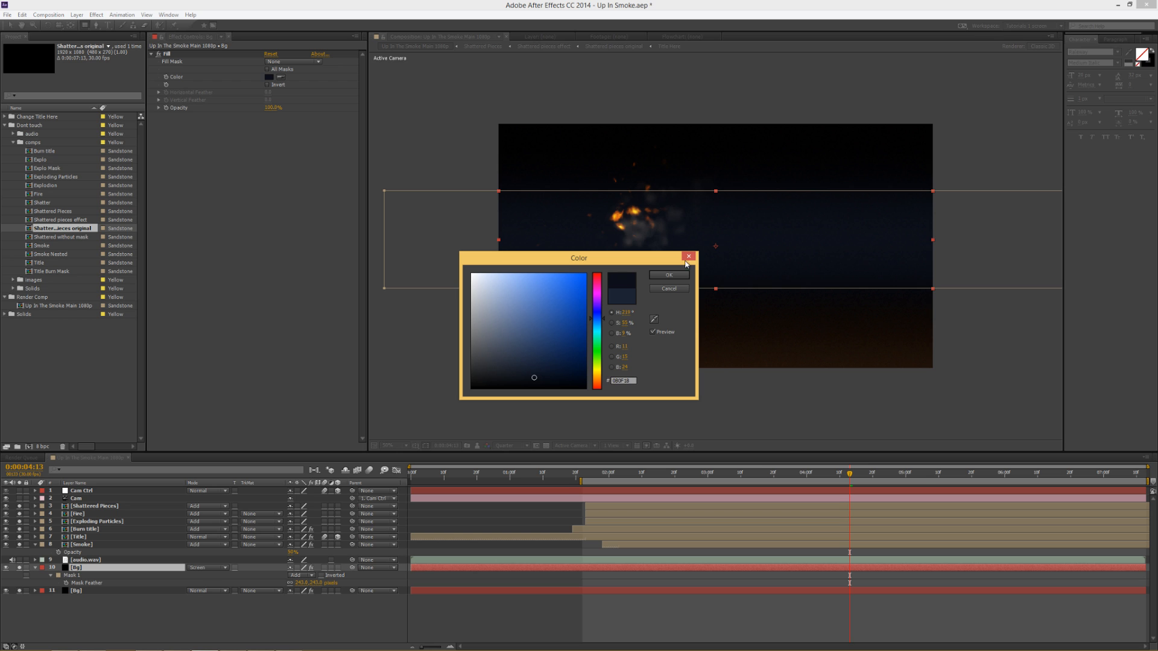
pyautogui.click(668, 275)
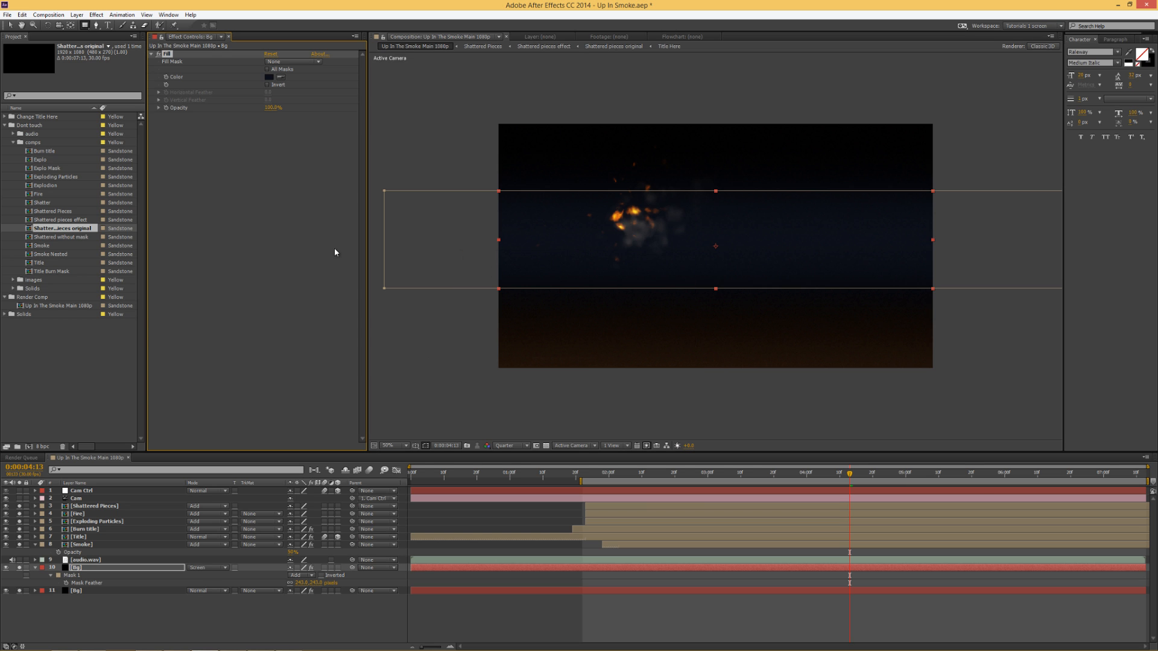
# Set the upper Bg layer's Mask Feather to 300 pixels
pyautogui.click(303, 583)
pyautogui.write('300')
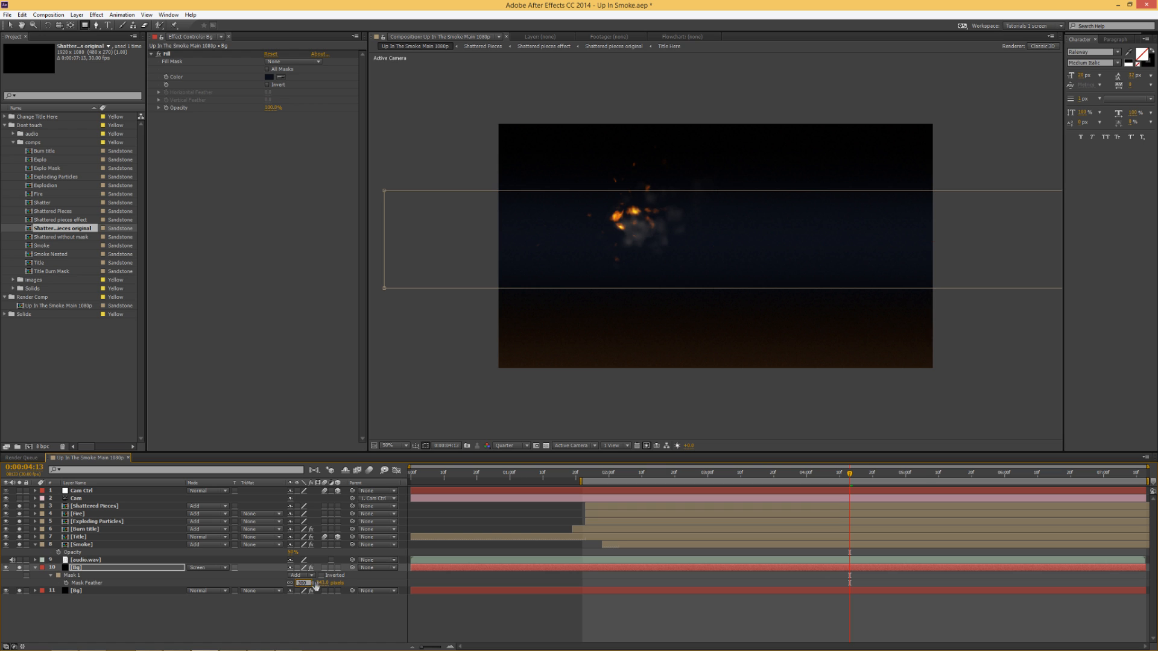
pyautogui.press('Return')
# Add a Noise effect to the upper Bg layer with the Amount of Noise at 2%
pyautogui.rightClick(202, 126)
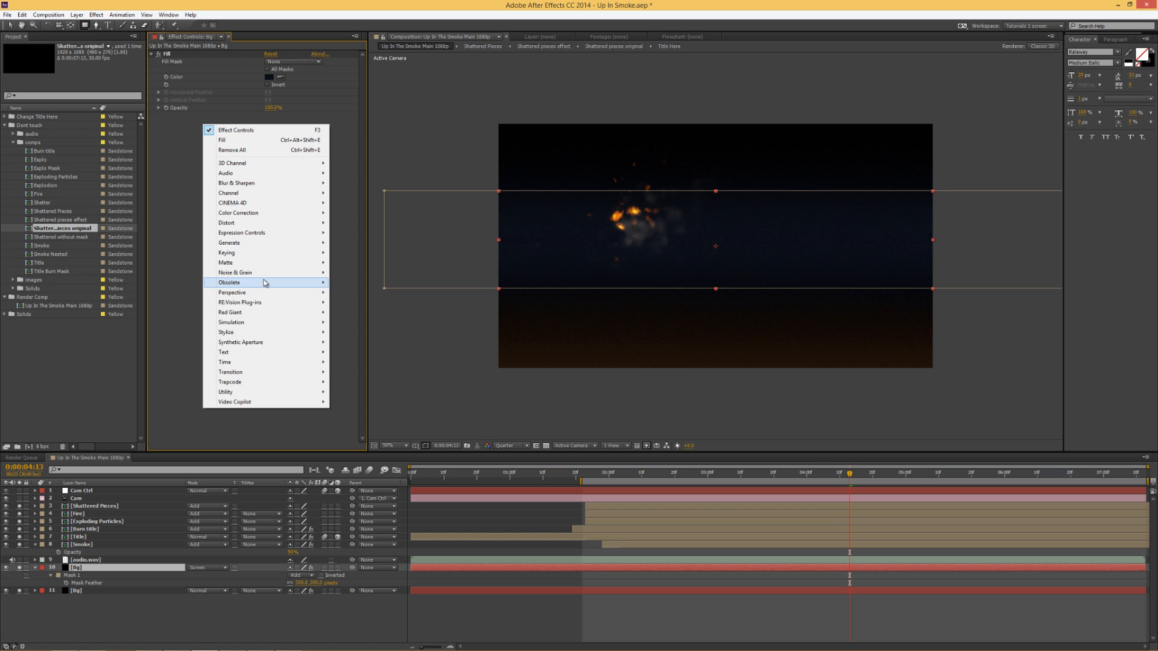
pyautogui.moveTo(261, 273)
pyautogui.click(350, 322)
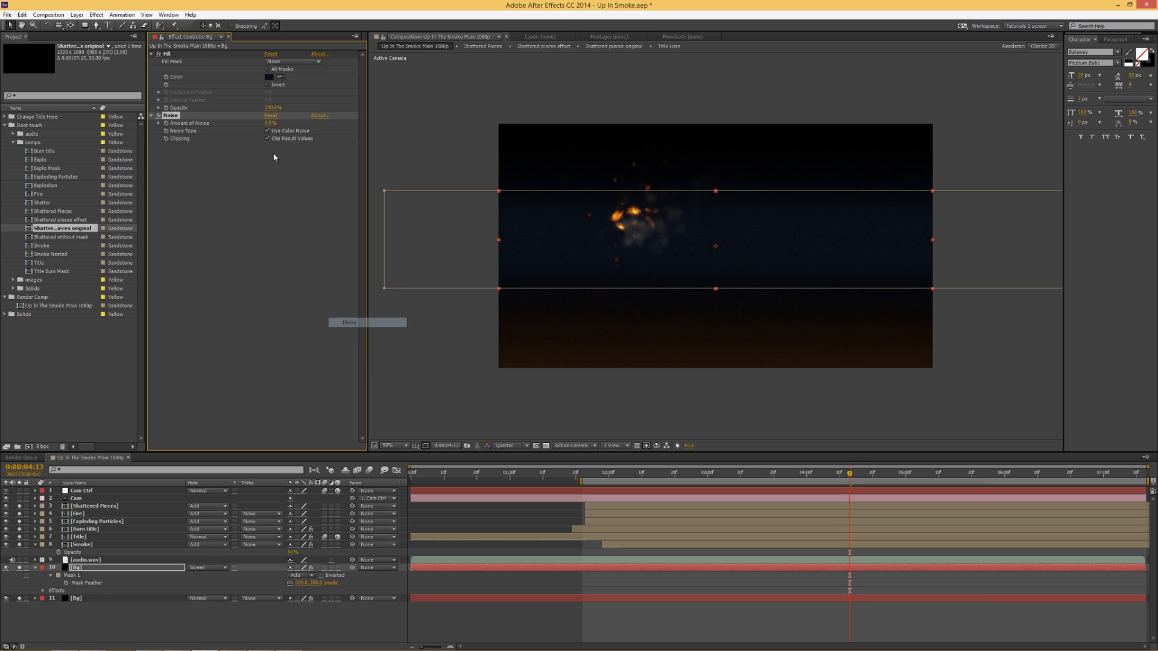
pyautogui.write('2')
pyautogui.press('Return')
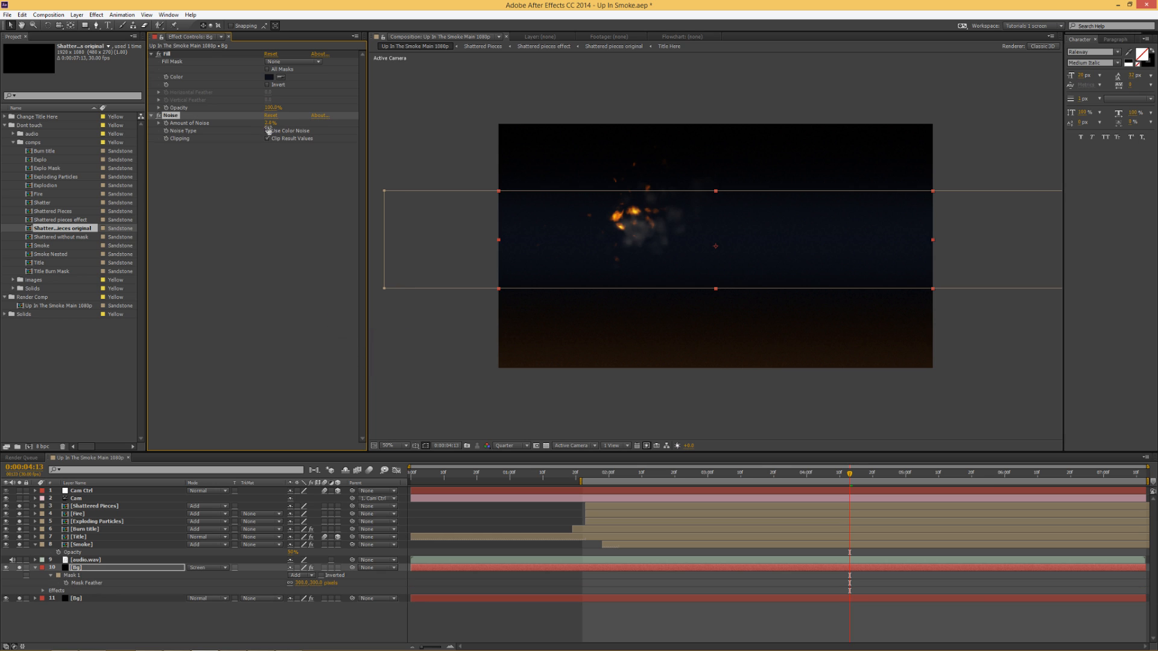
# Check the background without the layer outlines and reduce the upper Bg layer's Amount of Noise to 1%
pyautogui.click(86, 609)
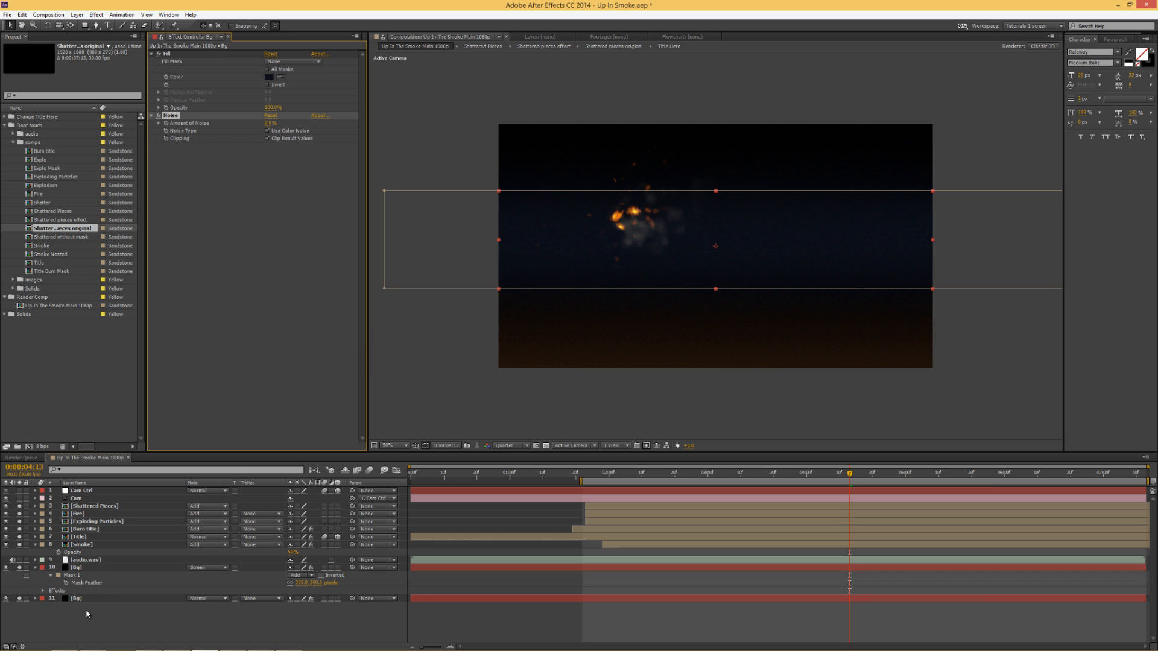
pyautogui.press(',')
pyautogui.press('.')
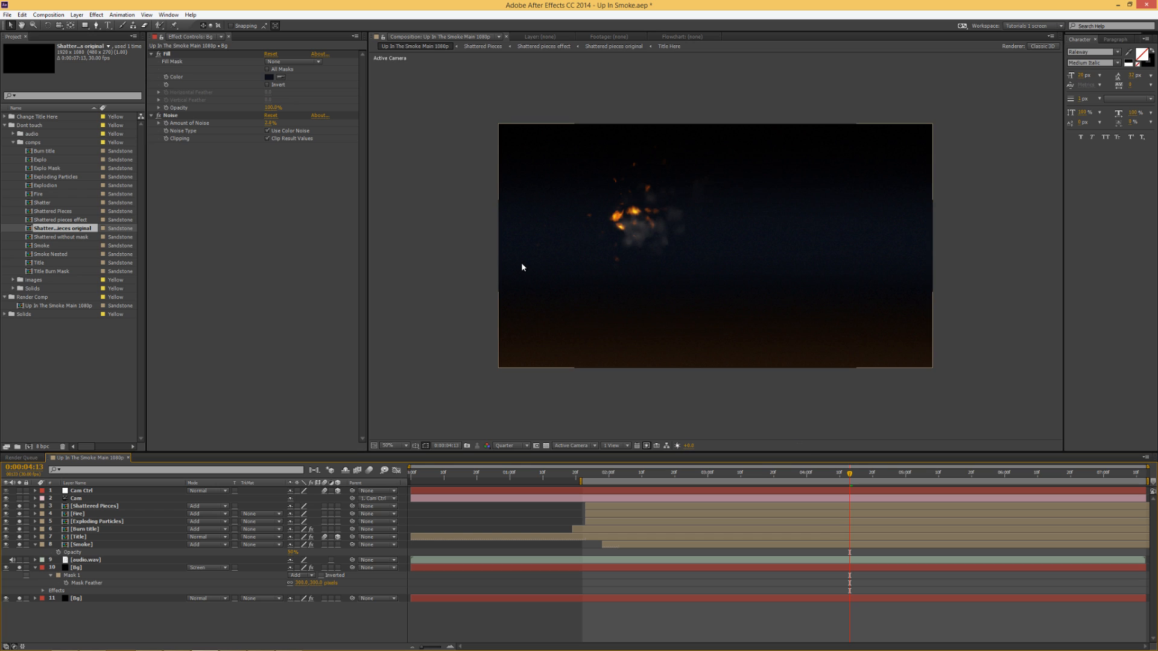
pyautogui.click(275, 123)
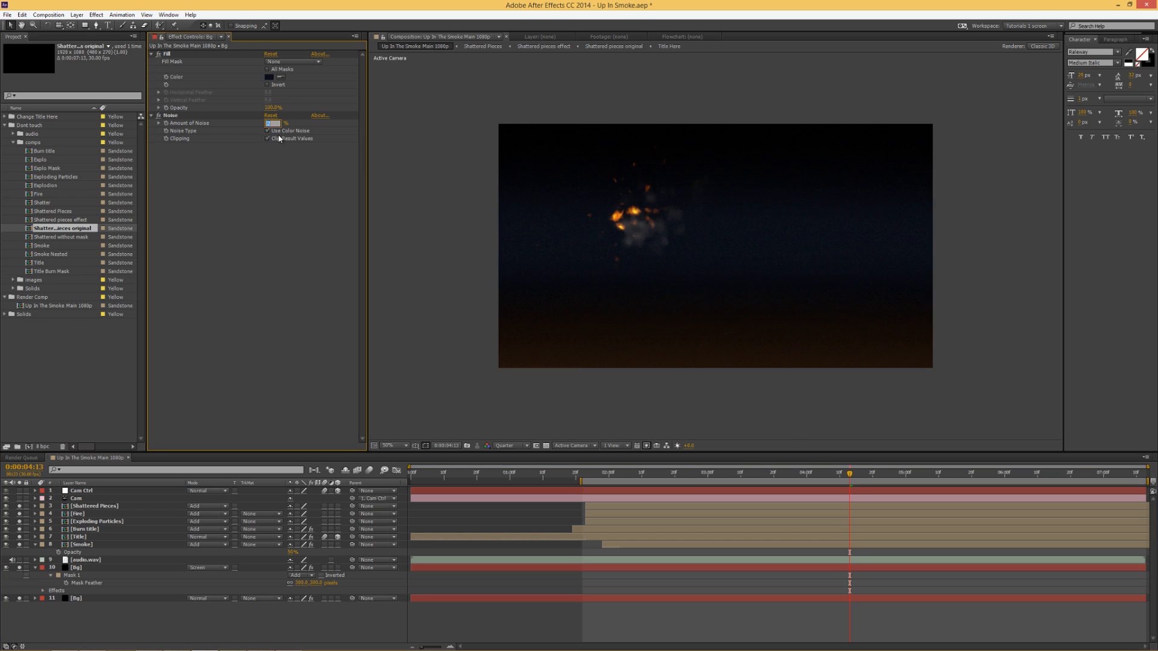
pyautogui.write('1')
pyautogui.press('Return')
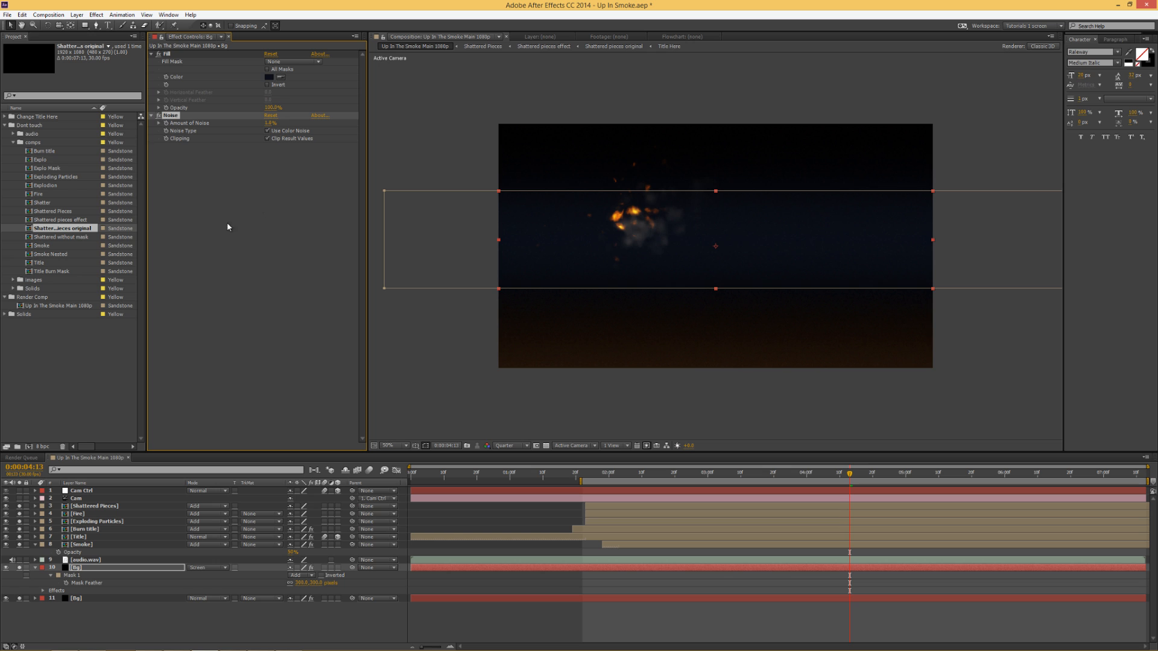
# Duplicate the upper Bg layer and delete the Noise effect from the new copy
pyautogui.hotkey('ctrl', 'a')
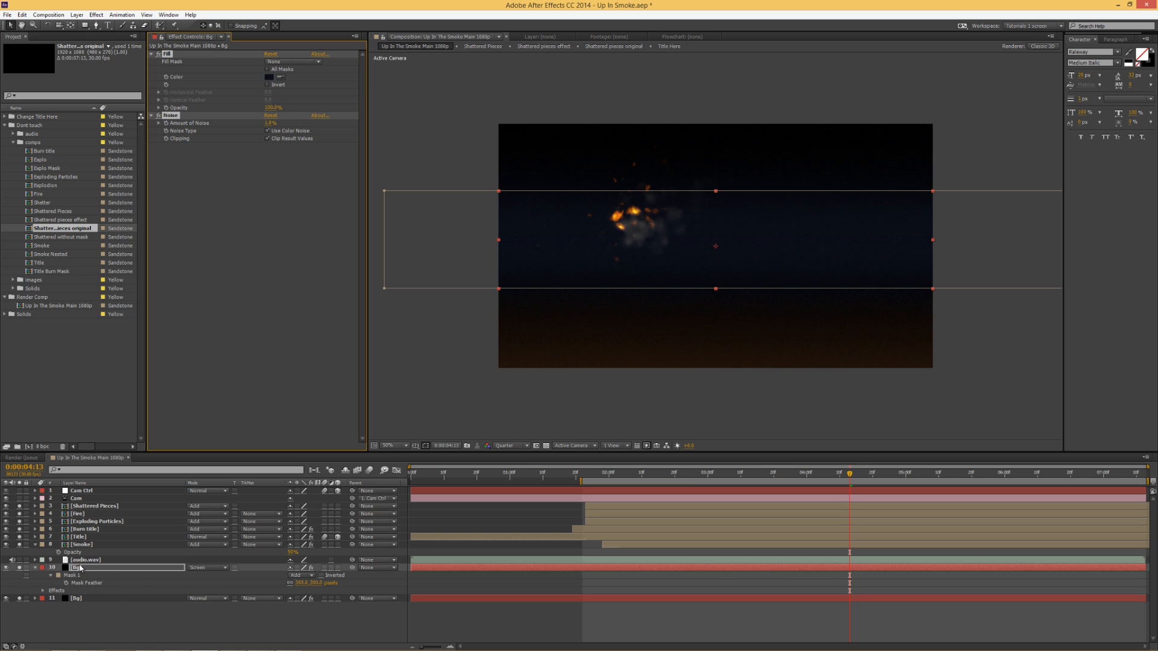
pyautogui.click(35, 544)
pyautogui.click(35, 560)
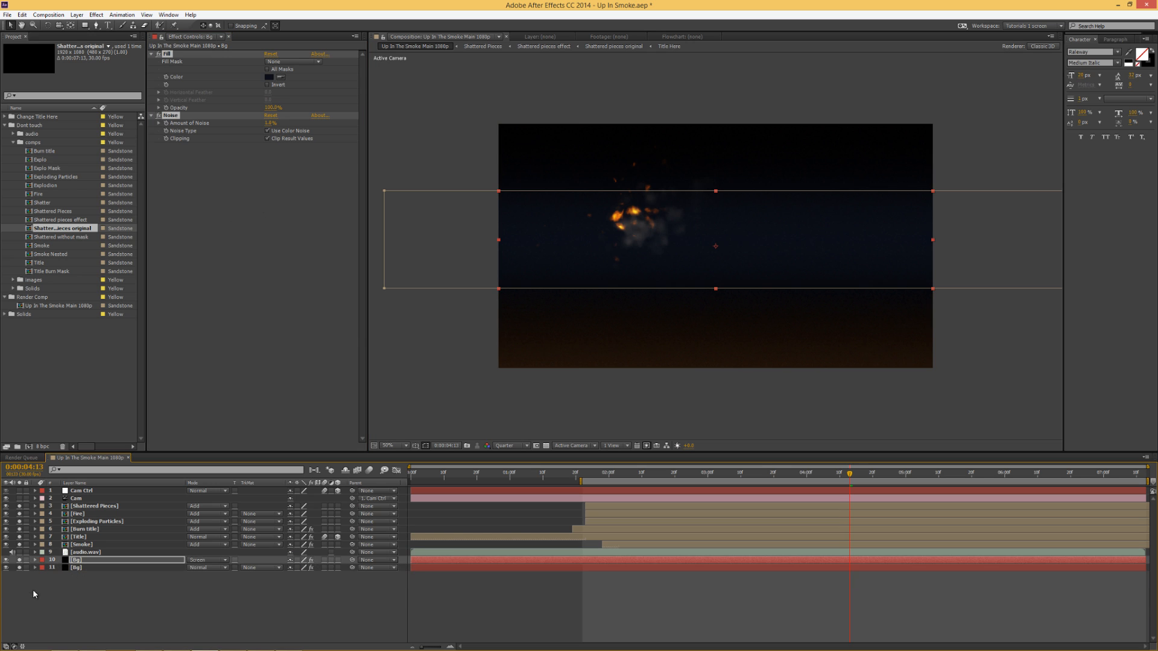
pyautogui.click(85, 576)
pyautogui.click(79, 560)
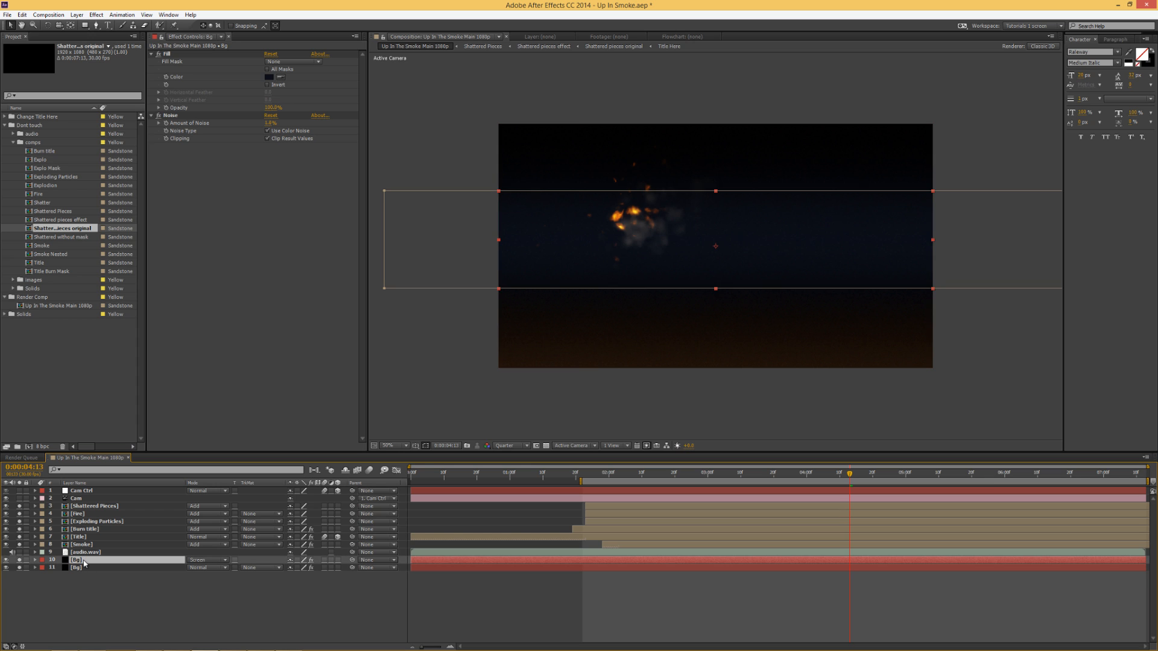
pyautogui.hotkey('ctrl', 'd')
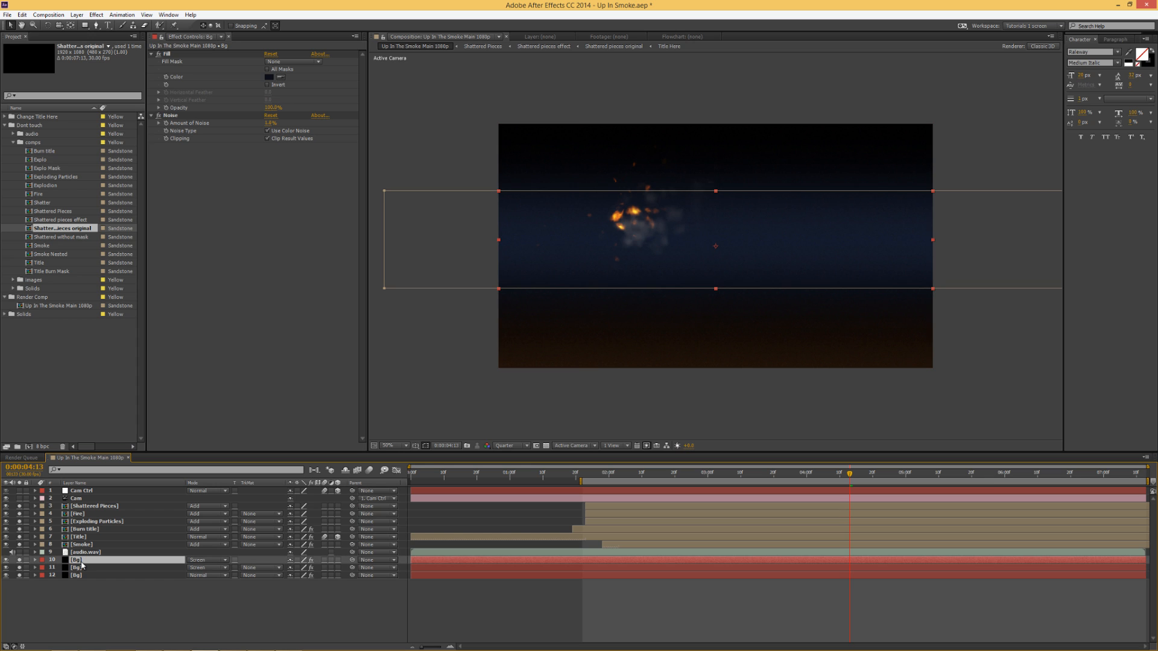
pyautogui.click(181, 115)
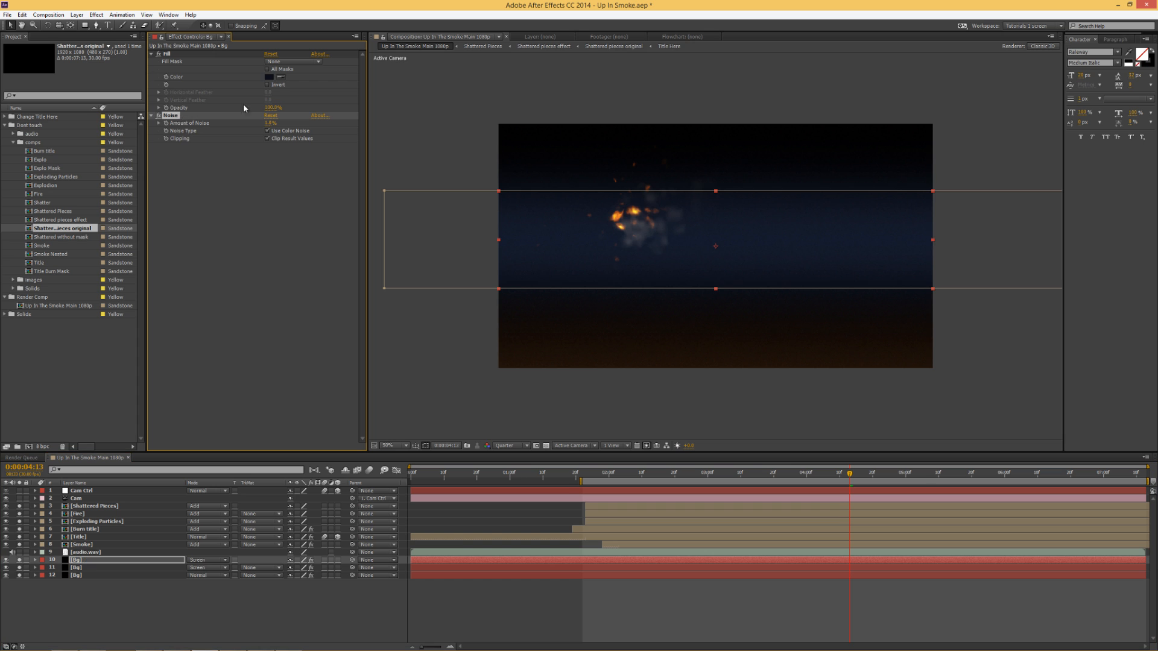
pyautogui.press('Delete')
# Change the Fill color of the new Bg copy to a bright, saturated orange
pyautogui.click(269, 76)
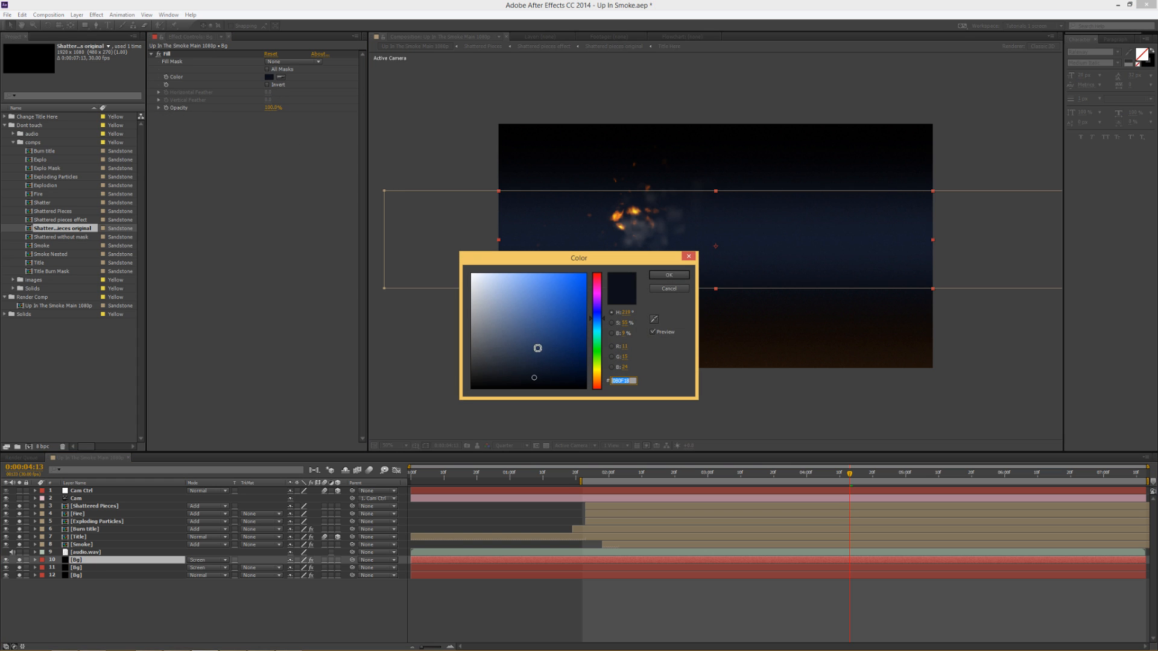
pyautogui.click(600, 381)
pyautogui.click(582, 278)
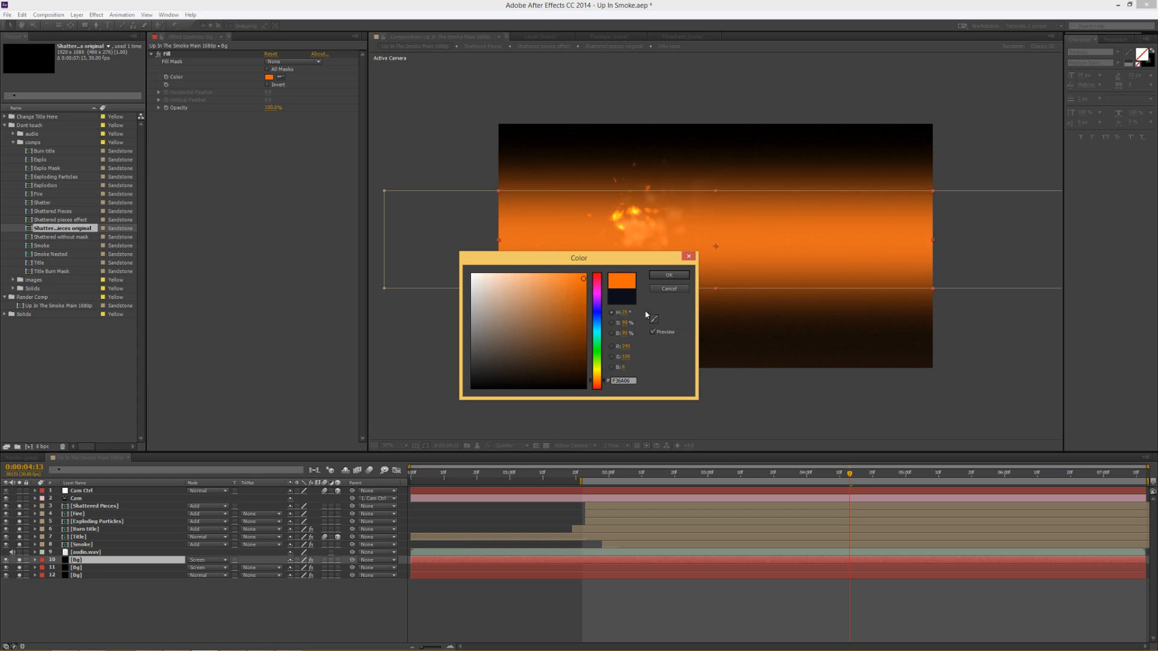
pyautogui.click(668, 275)
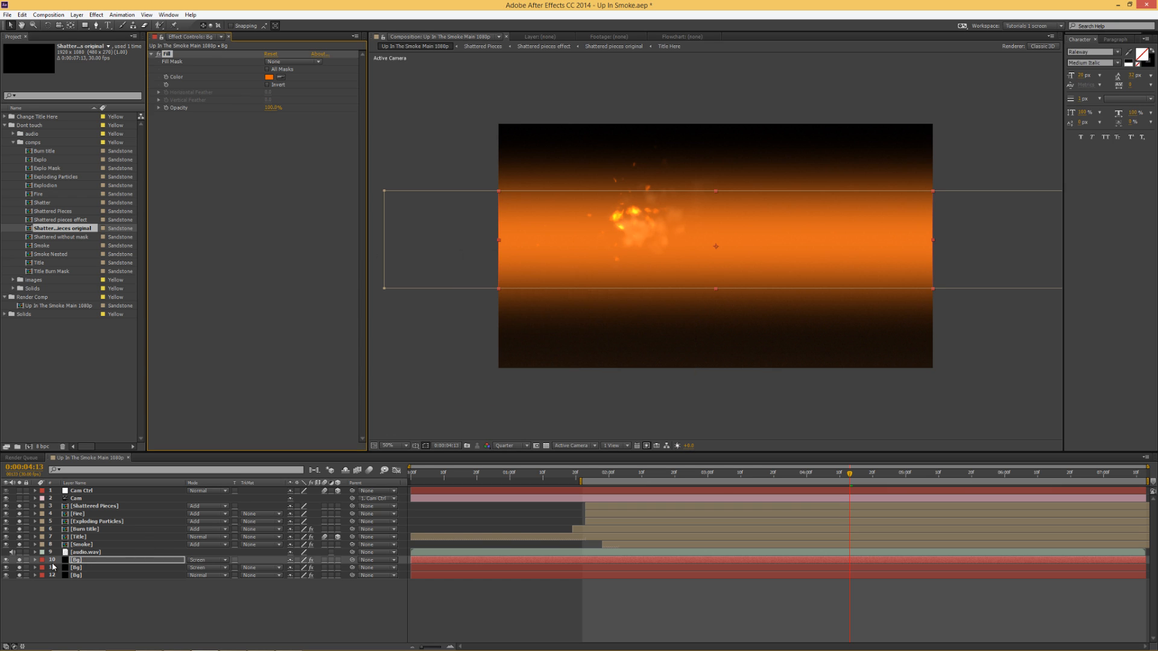
# Replace the orange layer's rectangular mask with a small elliptical mask near the center of the frame
pyautogui.press('m')
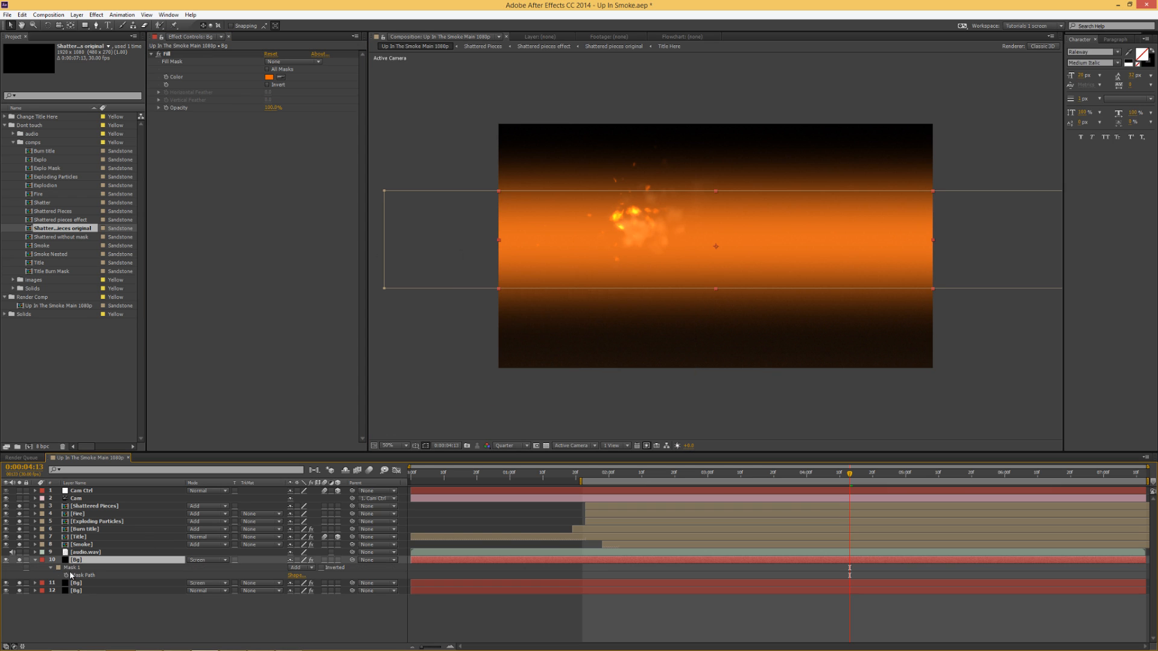
pyautogui.click(71, 569)
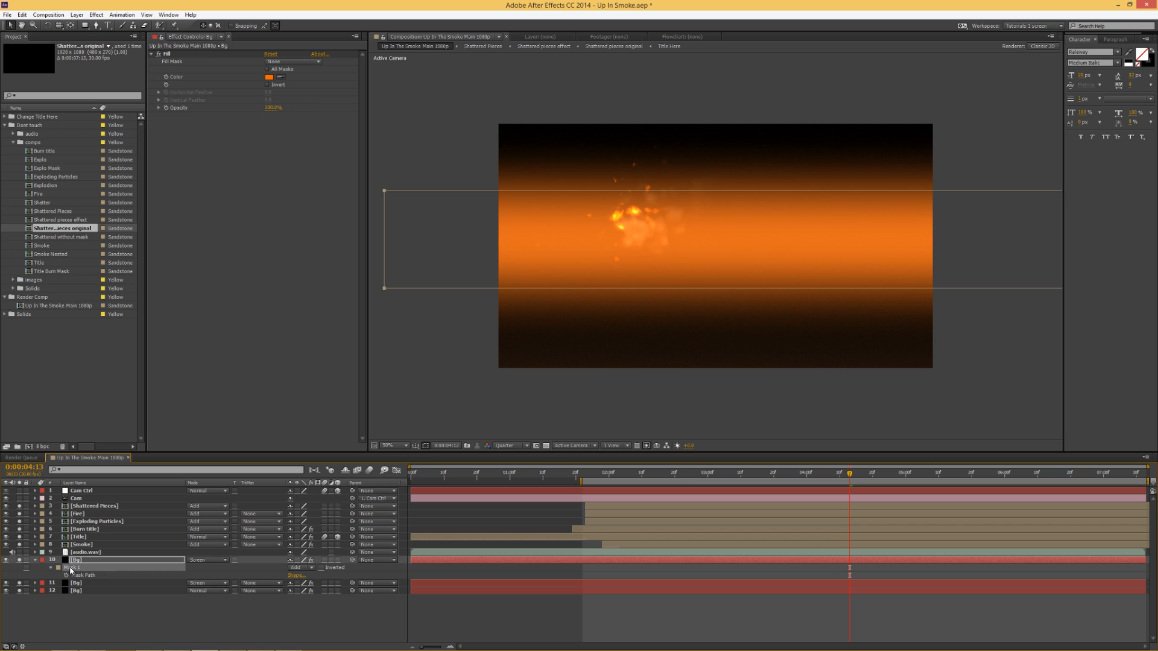
pyautogui.press('Delete')
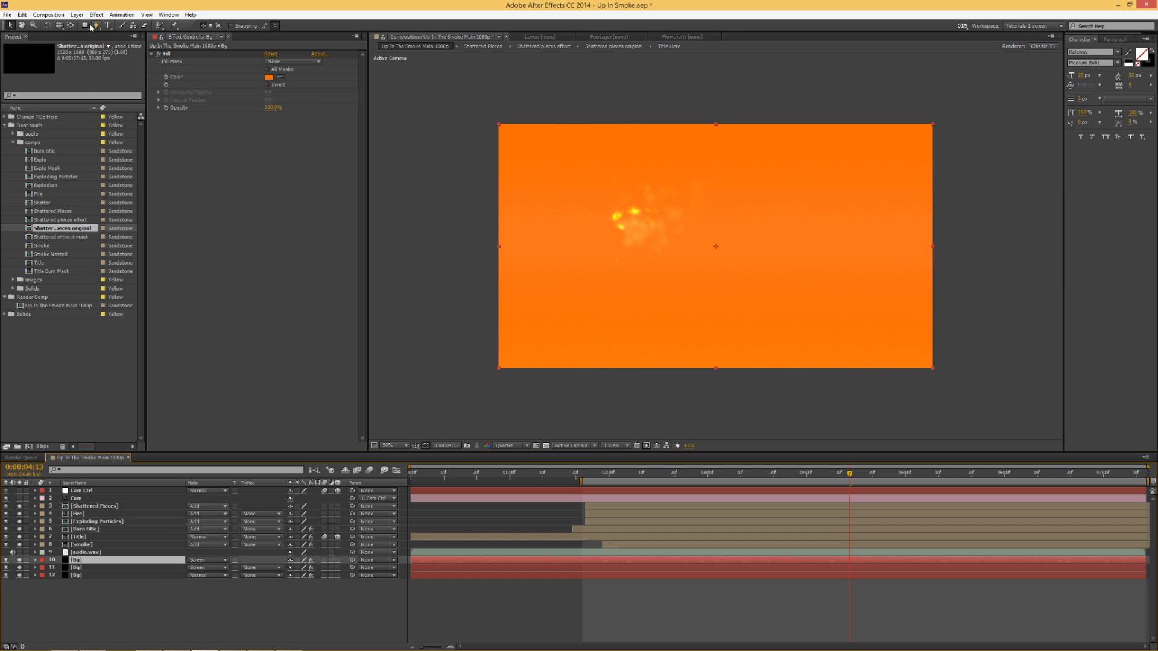
pyautogui.moveTo(85, 25); pyautogui.dragTo(119, 49)
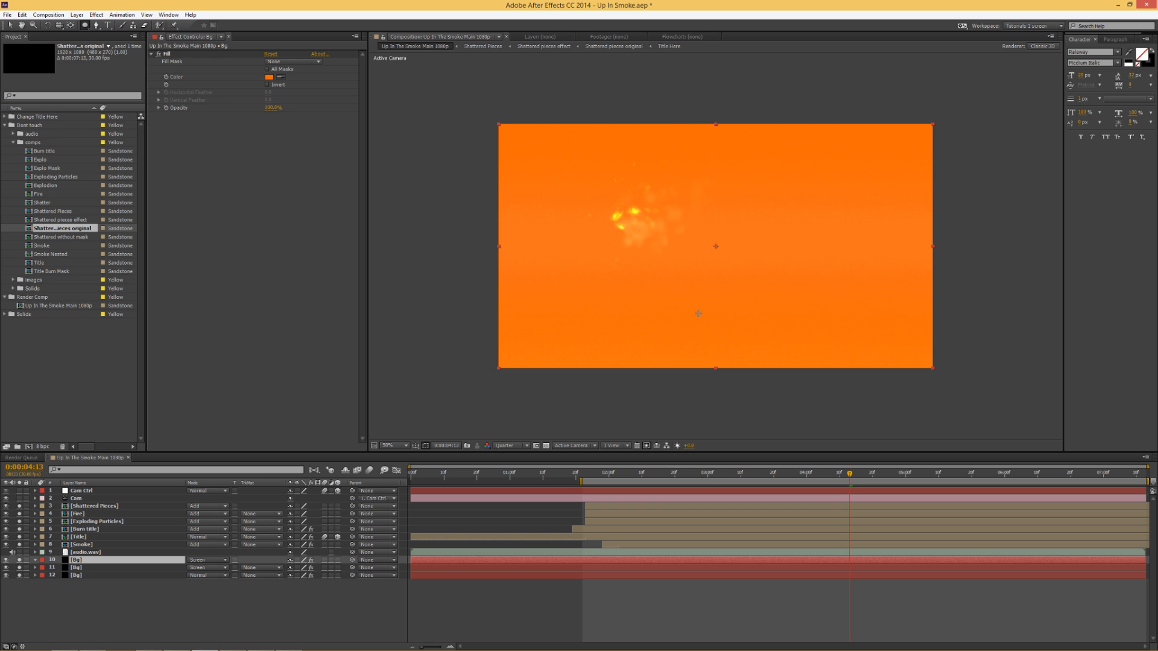
pyautogui.moveTo(671, 250)
pyautogui.mouseDown()
pyautogui.moveTo(737, 220)
pyautogui.moveTo(747, 187)
pyautogui.moveTo(735, 239)
pyautogui.moveTo(750, 188)
pyautogui.moveTo(746, 199)
pyautogui.mouseUp()
pyautogui.press('space')
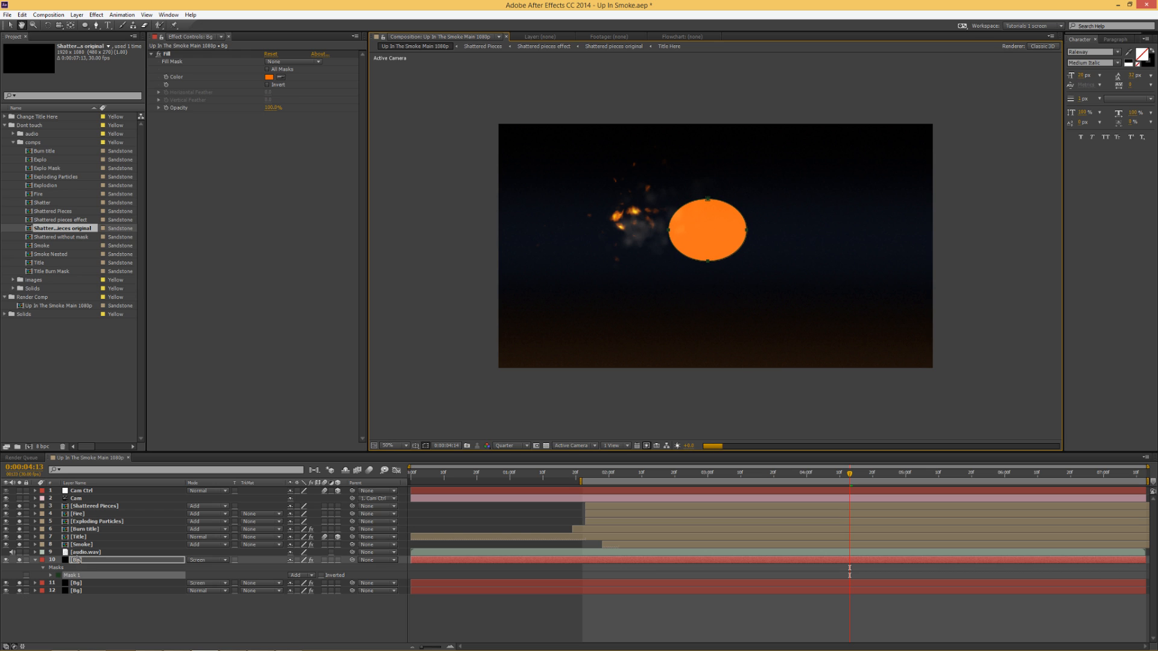
# Rename the orange layer as light and place it between the Burn title and Title layers
pyautogui.click(80, 561)
pyautogui.press('Return')
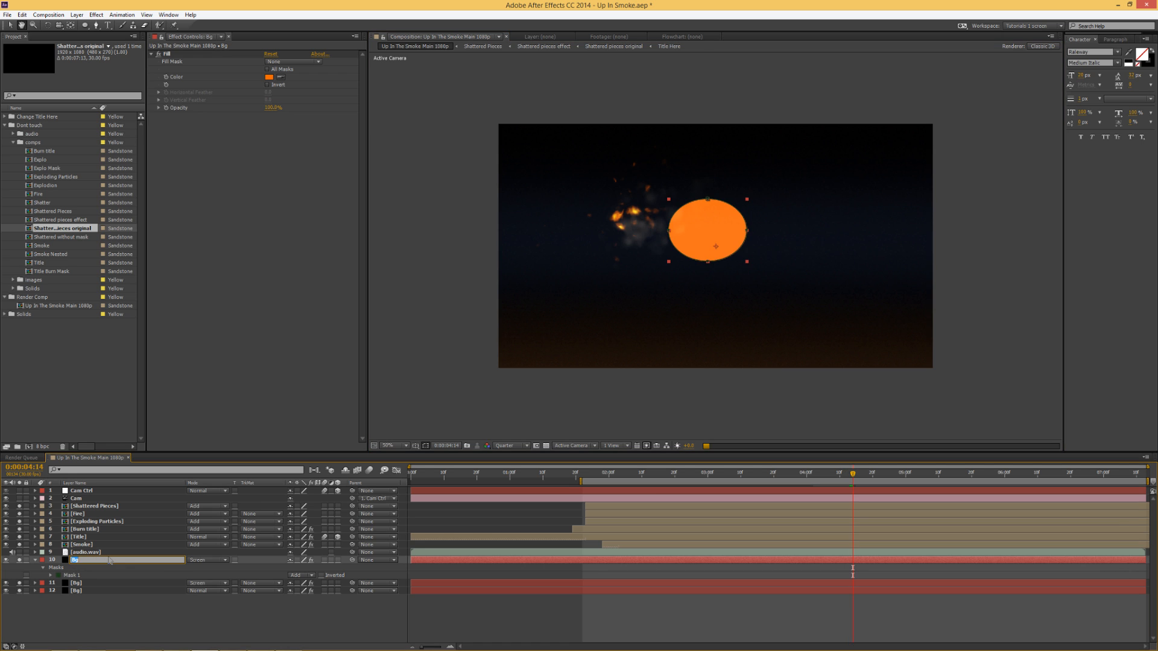
pyautogui.write('light')
pyautogui.moveTo(111, 560)
pyautogui.mouseDown()
pyautogui.moveTo(87, 561)
pyautogui.moveTo(87, 534)
pyautogui.mouseUp()
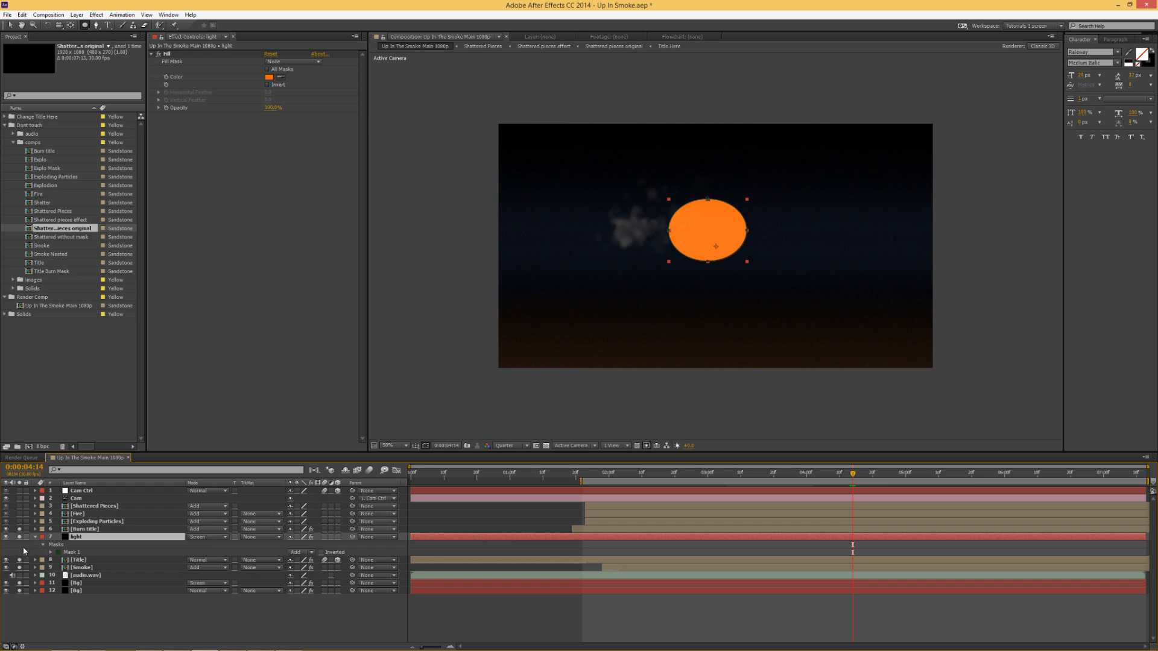
# Turn off solo for the Burn title layer and trim the light layer to start at 0:00:01:22
pyautogui.click(19, 529)
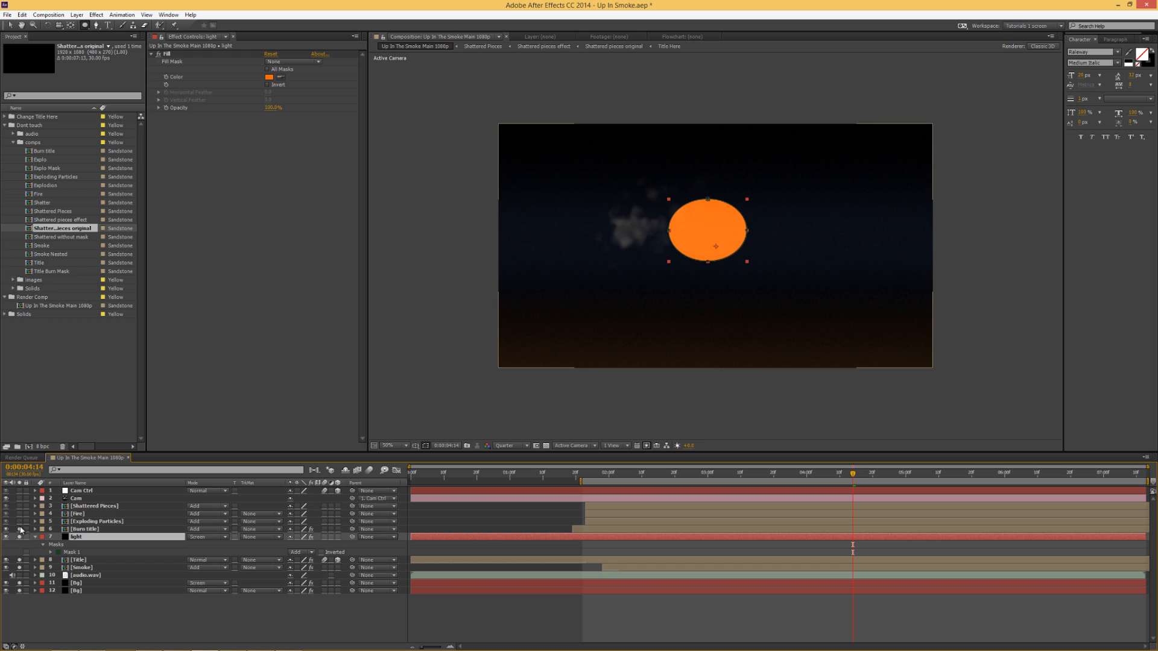
pyautogui.click(77, 561)
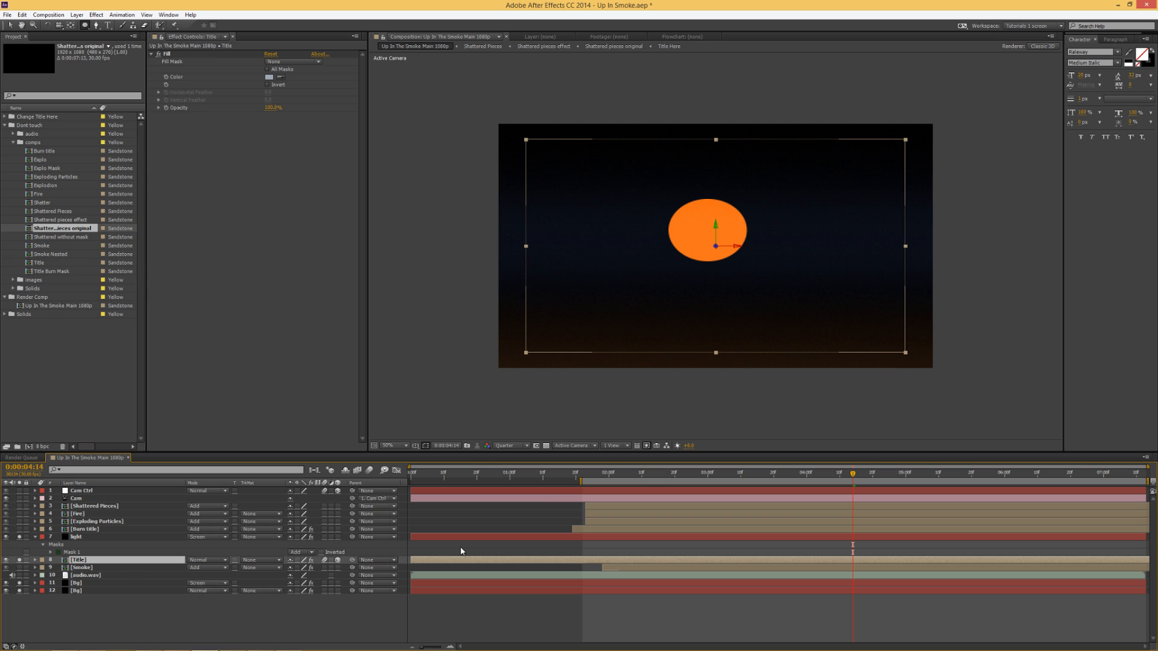
pyautogui.moveTo(741, 479); pyautogui.dragTo(582, 479)
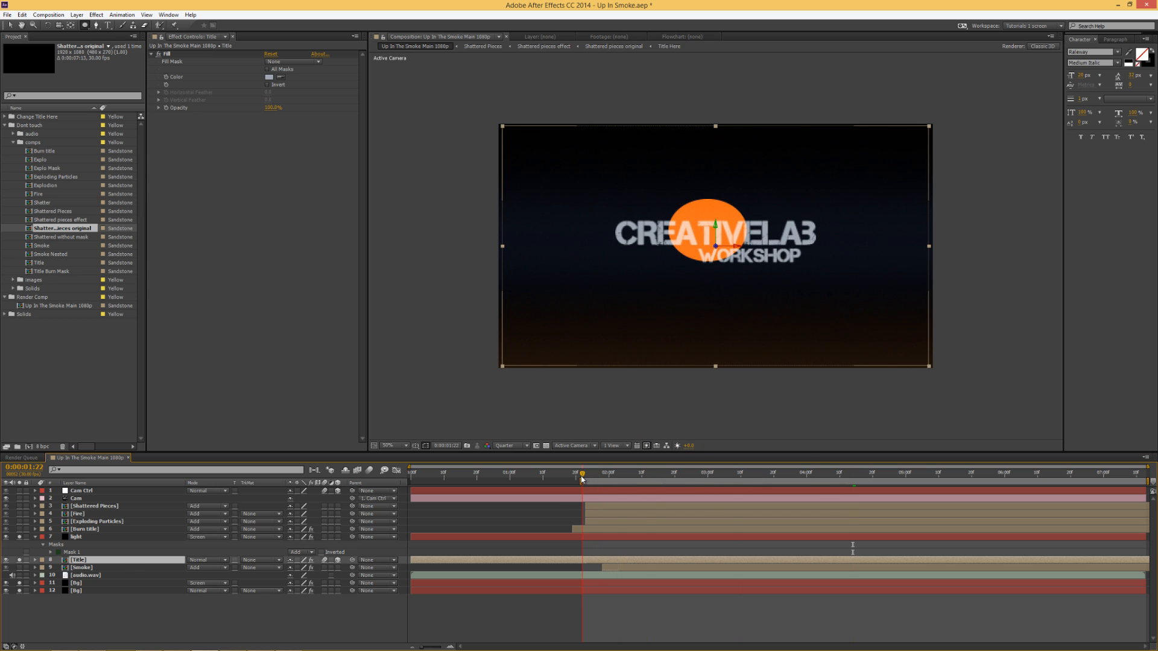
pyautogui.click(77, 537)
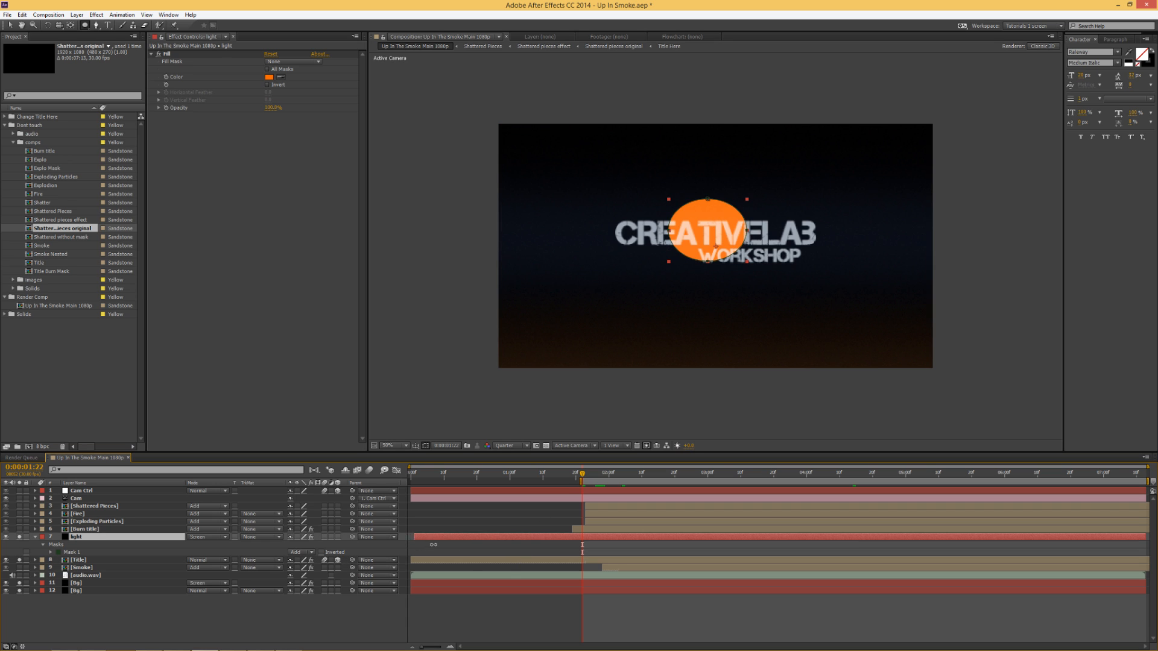
pyautogui.moveTo(433, 545); pyautogui.dragTo(580, 544)
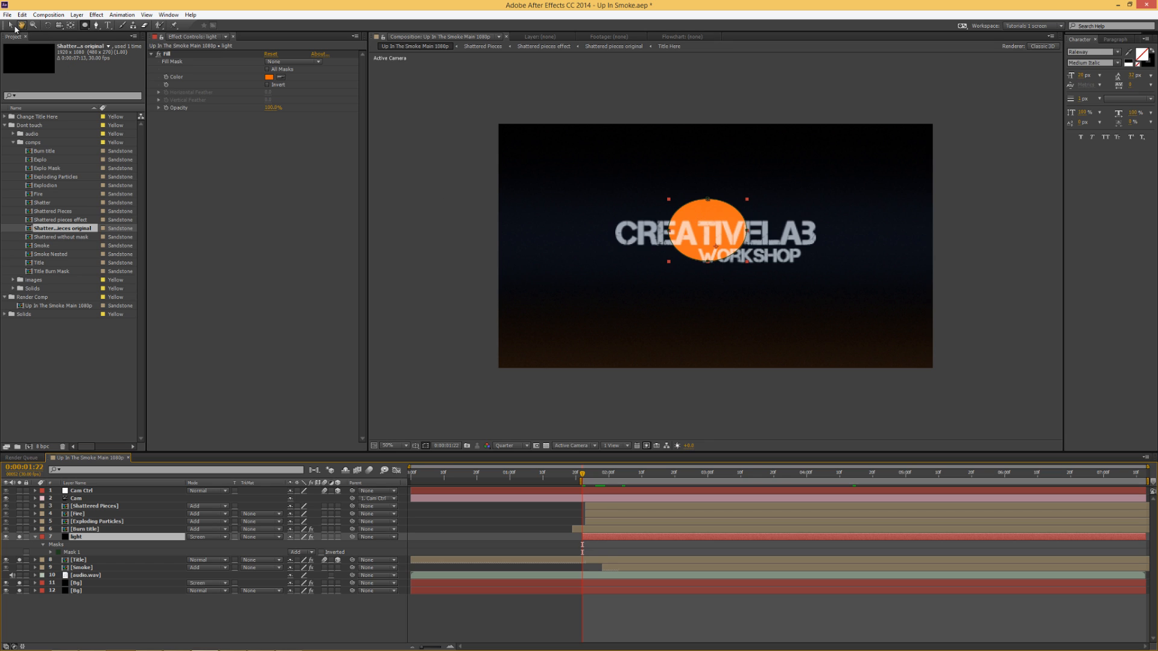
# Move the orange light over the right end of the title and add a Scale keyframe at 0:00:01:22
pyautogui.click(15, 27)
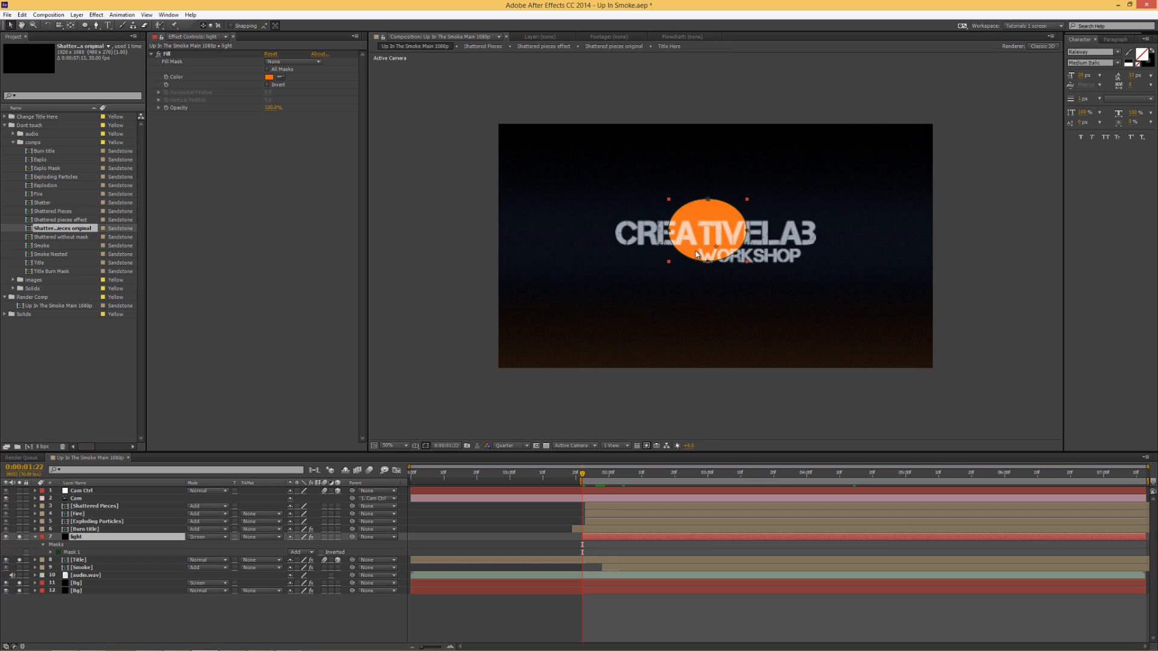
pyautogui.moveTo(715, 246); pyautogui.dragTo(835, 253)
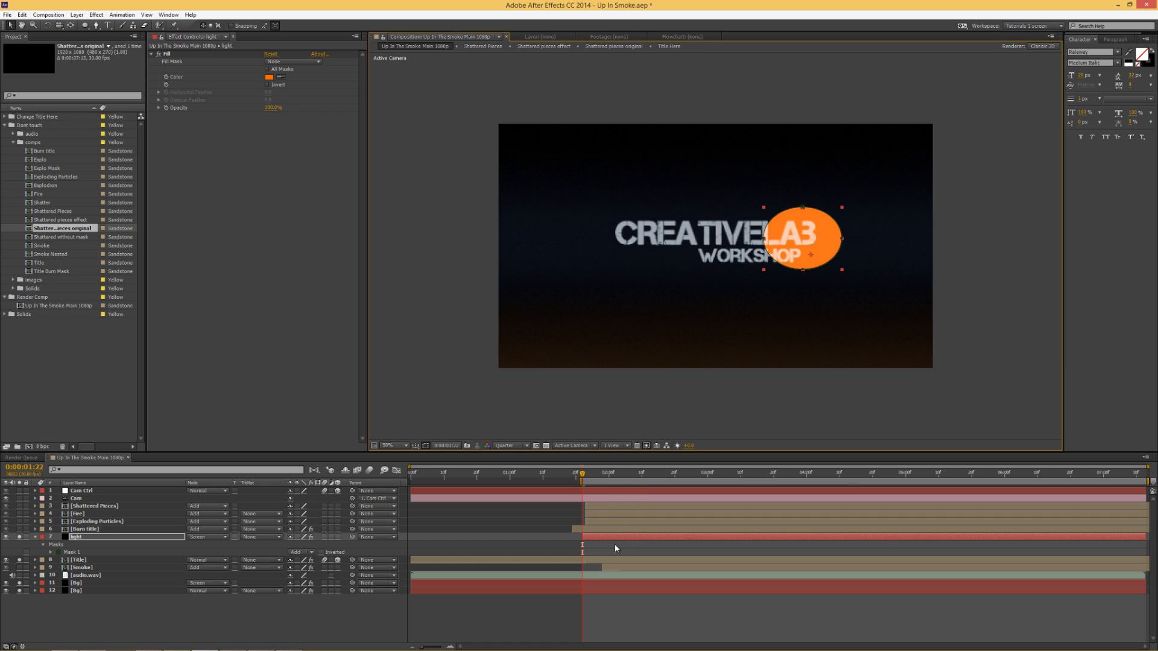
pyautogui.press('s')
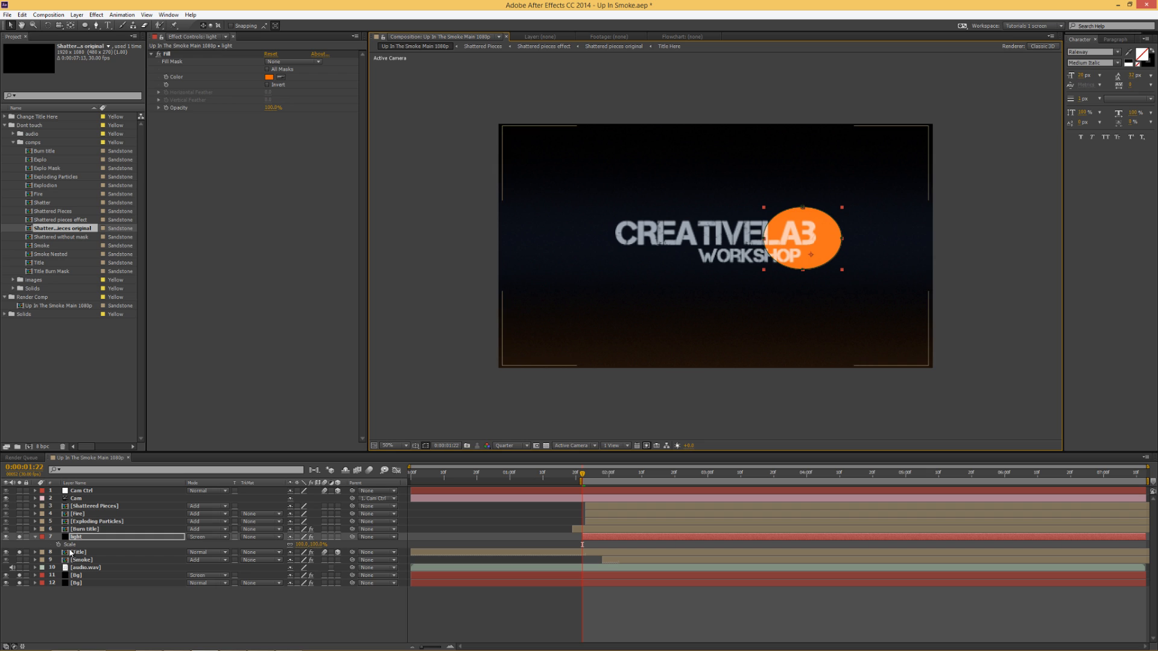
pyautogui.click(58, 544)
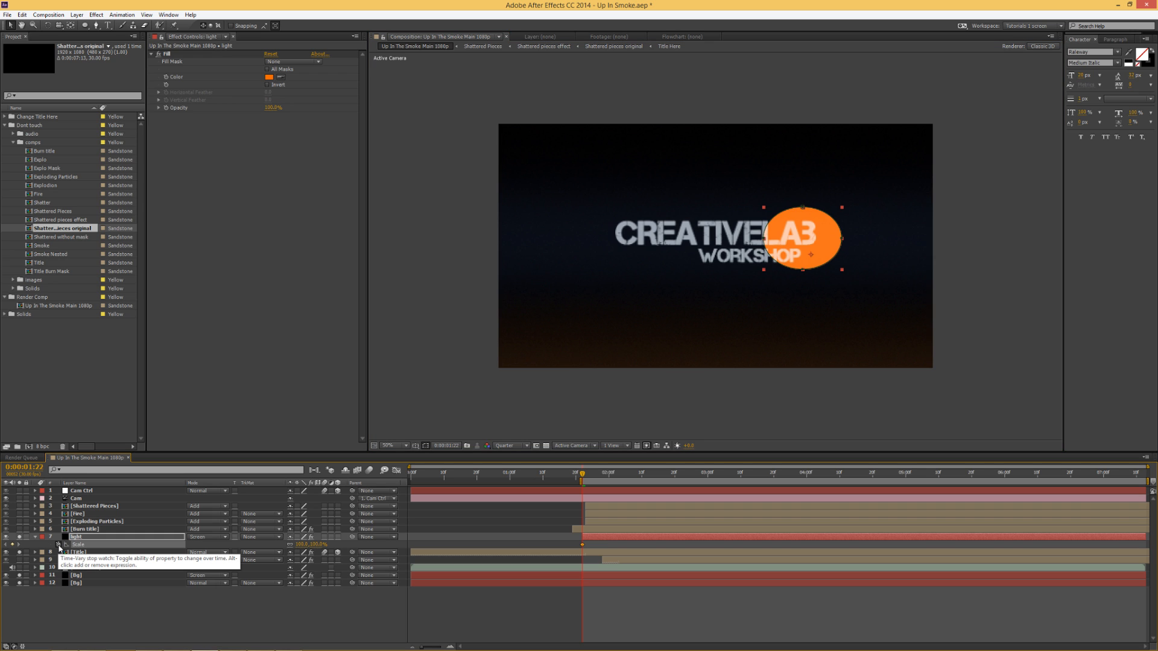
# Add Opacity and Position keyframes to the light layer at 0:00:01:22 and reveal all its keyframed properties
pyautogui.press('t')
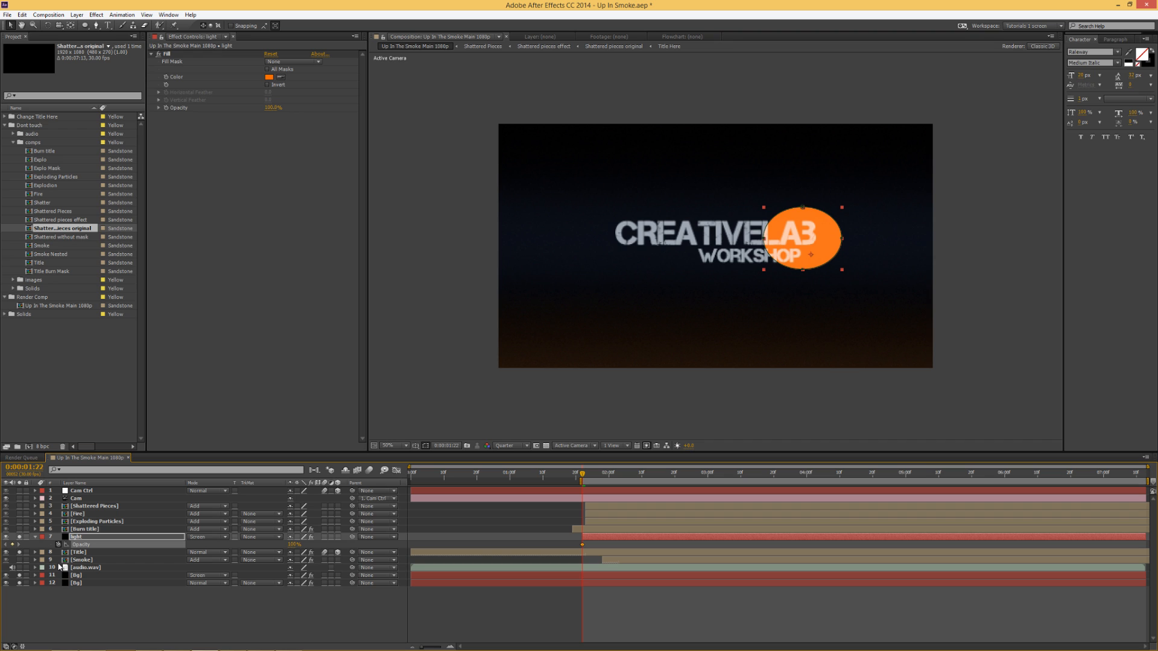
pyautogui.press('p')
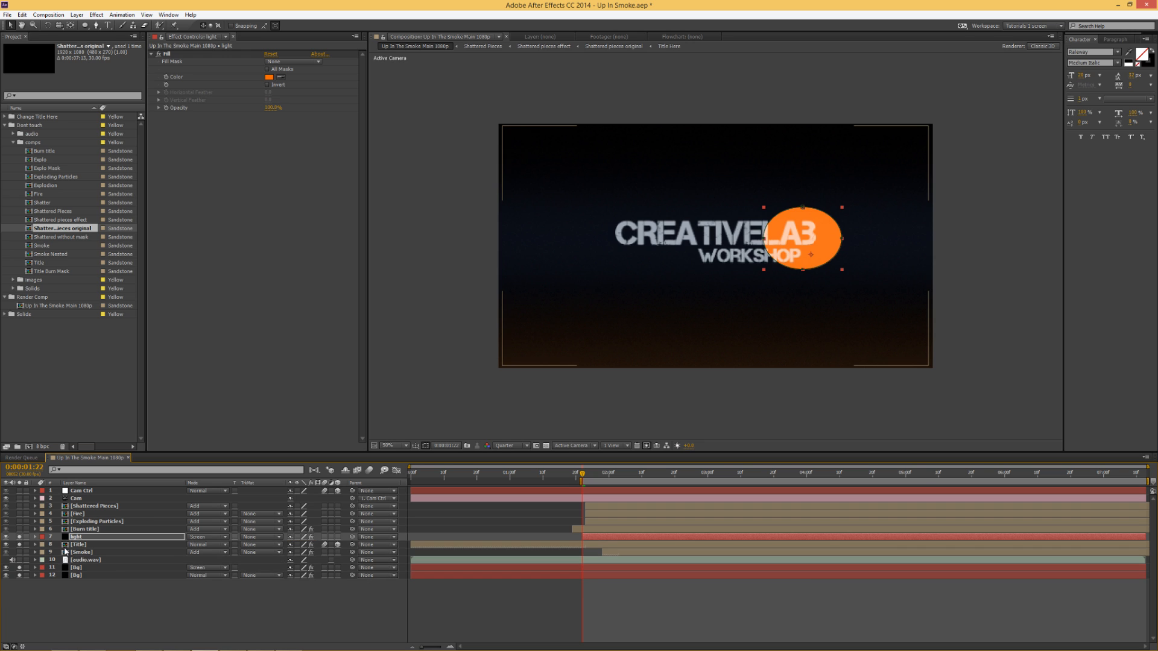
pyautogui.press('u')
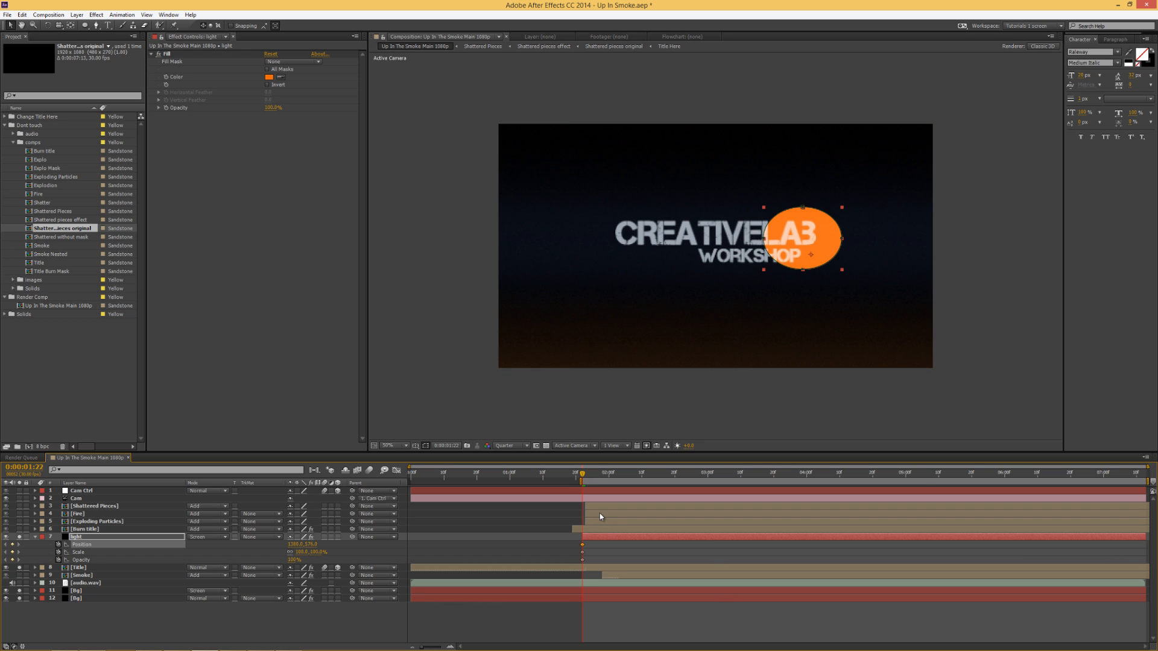
# Add Position, Scale and Opacity keyframes to the light layer at 0:00:01:29
pyautogui.moveTo(582, 475); pyautogui.dragTo(608, 478)
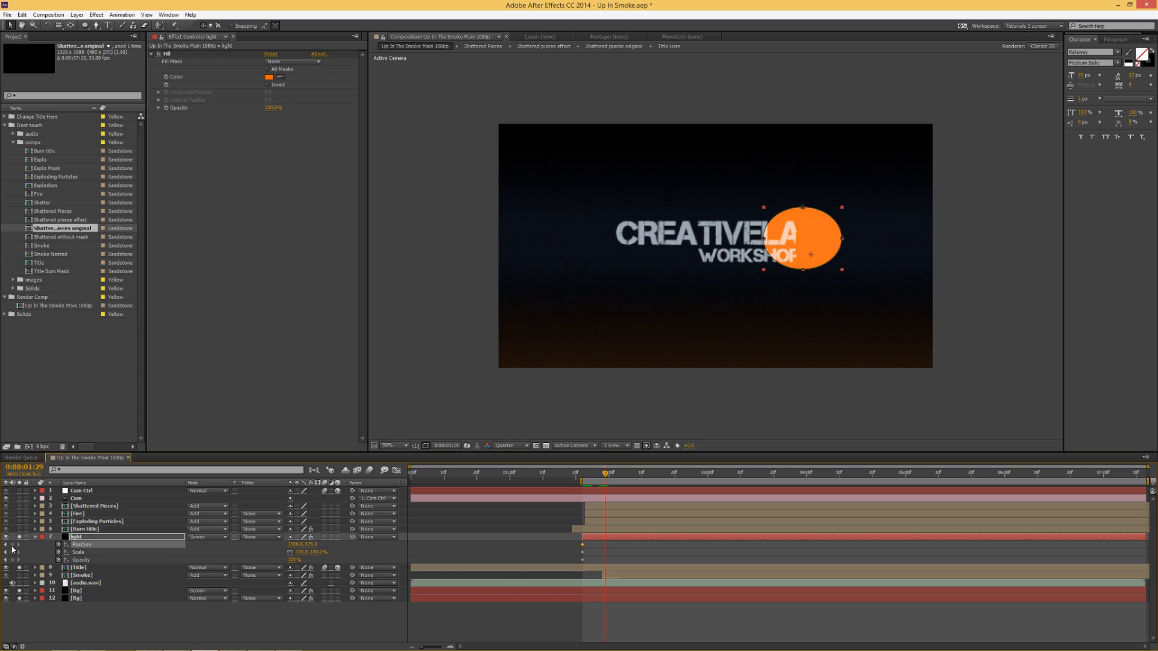
pyautogui.click(13, 545)
pyautogui.click(12, 552)
pyautogui.click(12, 560)
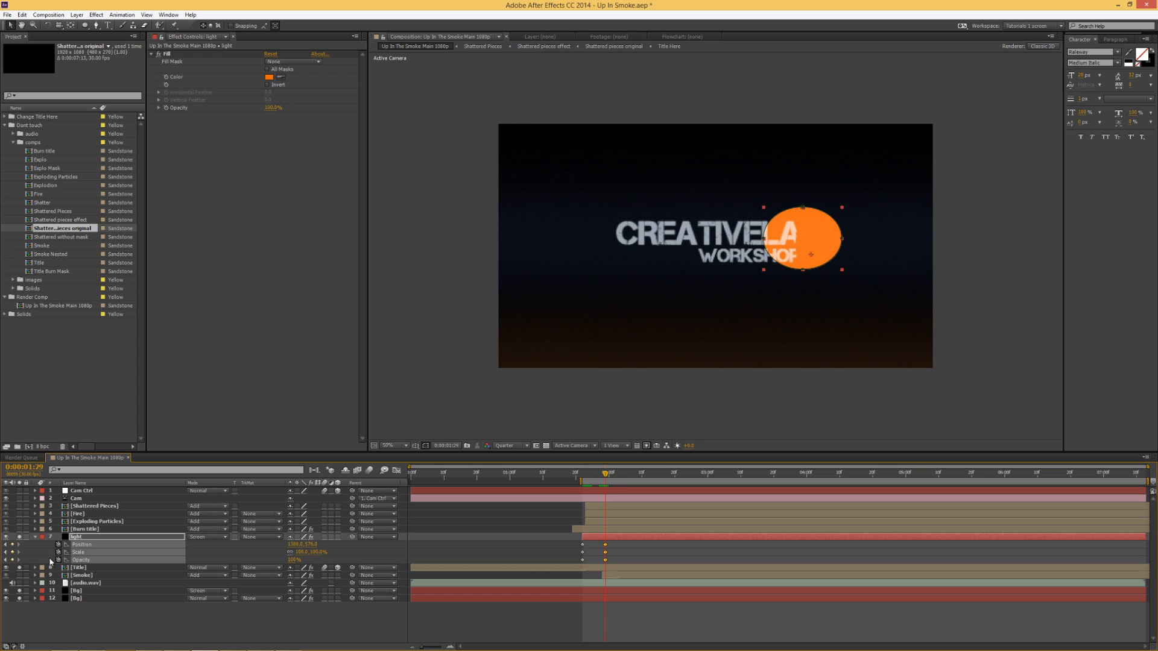
# Set the light layer's Scale and Opacity to 0% at 0:00:01:22
pyautogui.click(581, 475)
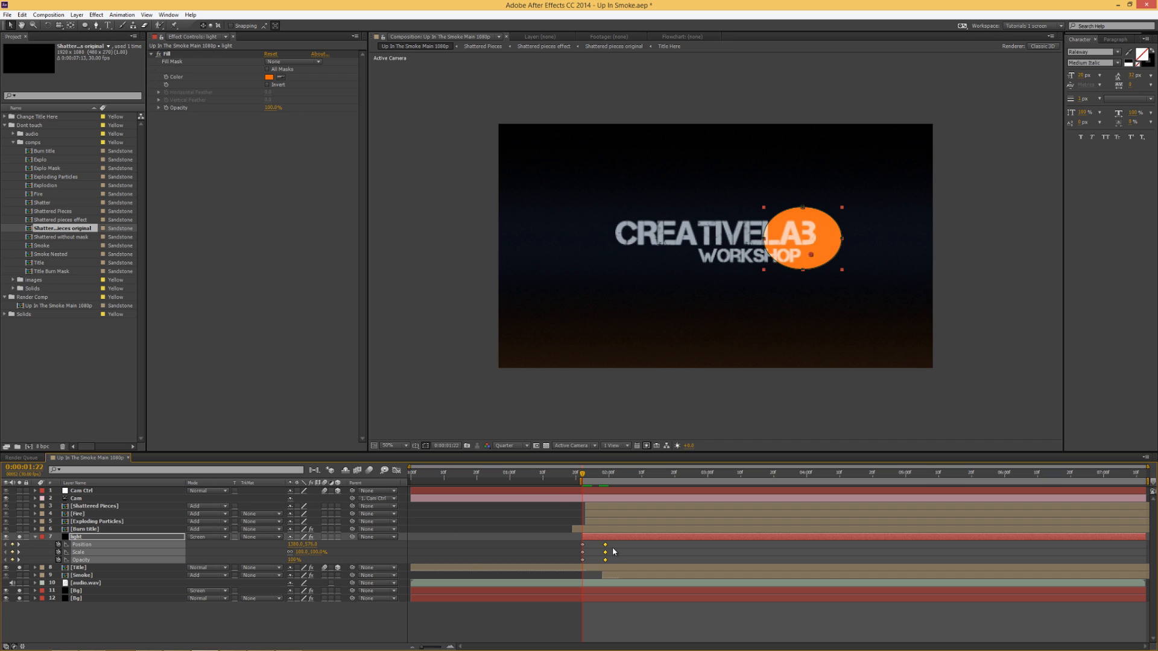
pyautogui.click(278, 553)
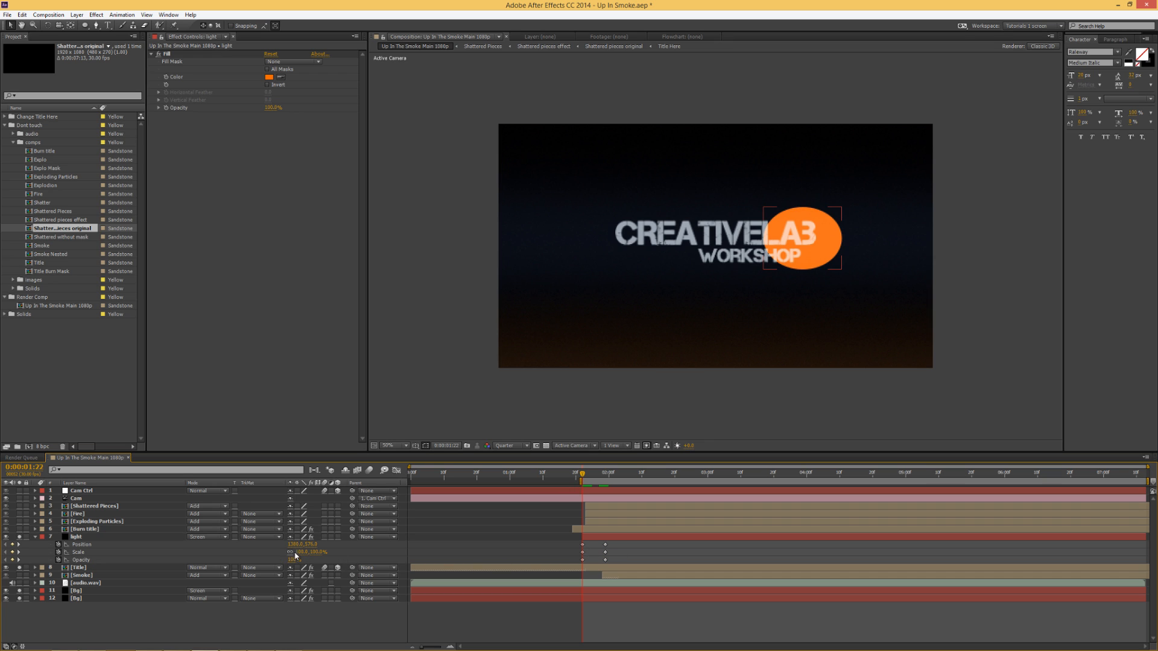
pyautogui.click(299, 552)
pyautogui.write('0')
pyautogui.press('Return')
pyautogui.moveTo(292, 559); pyautogui.dragTo(222, 565)
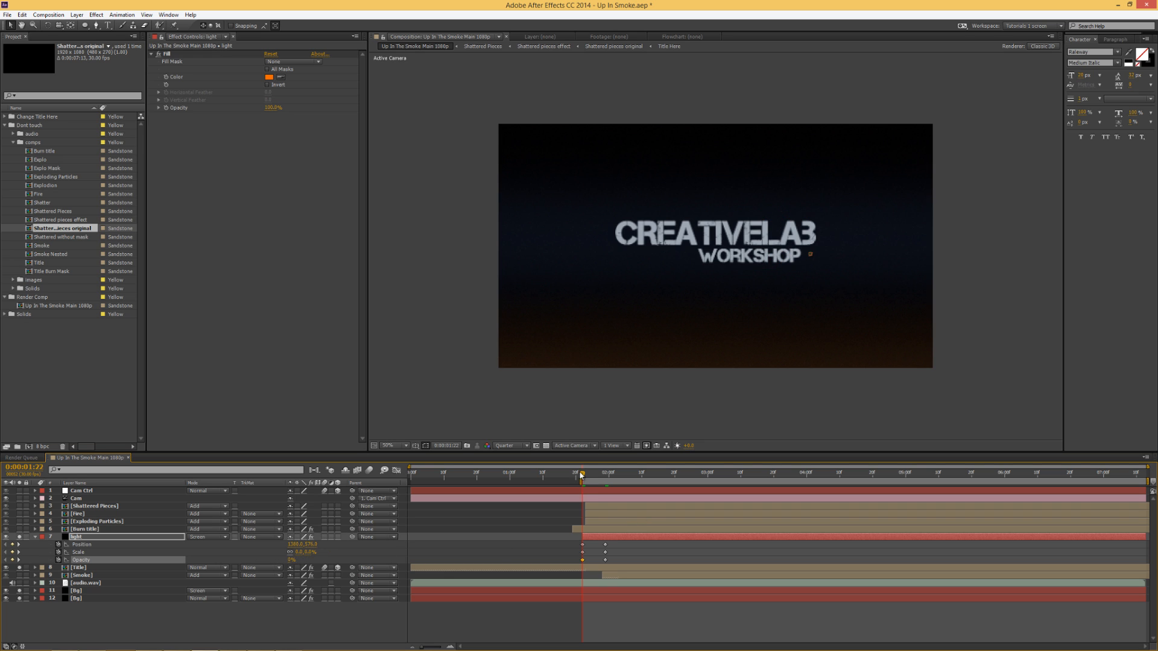
# Move the light left to the title's vanishing edge at 0:00:01:29 and over the remaining letter C at 0:00:04:02
pyautogui.moveTo(582, 474); pyautogui.dragTo(605, 477)
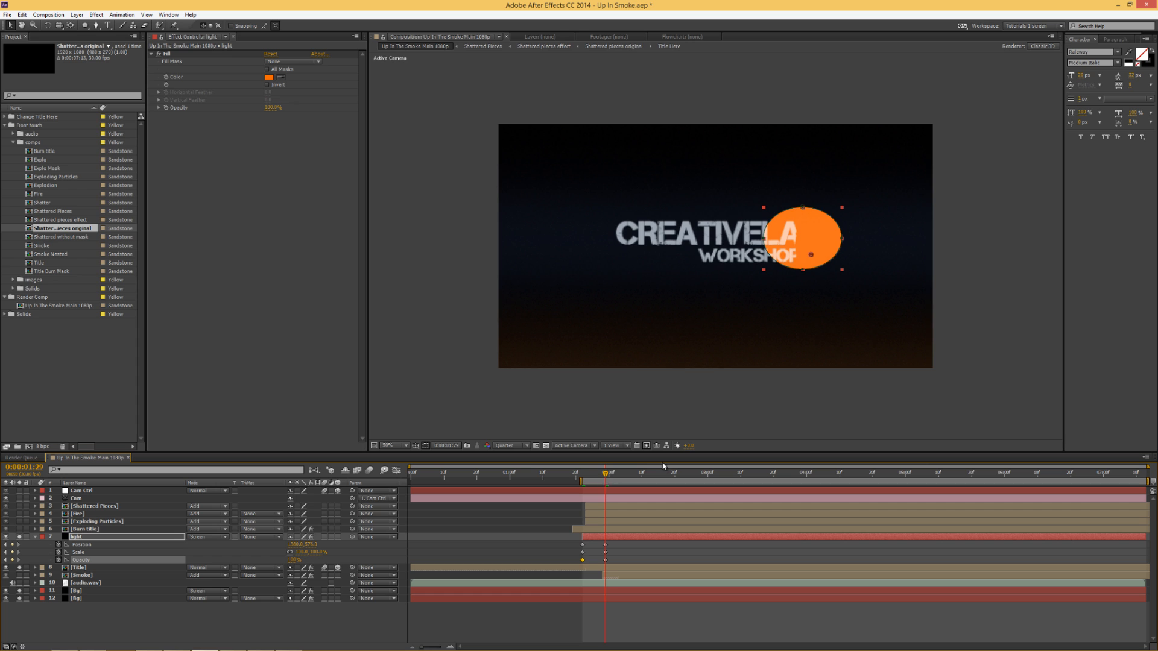
pyautogui.moveTo(828, 241); pyautogui.dragTo(799, 245)
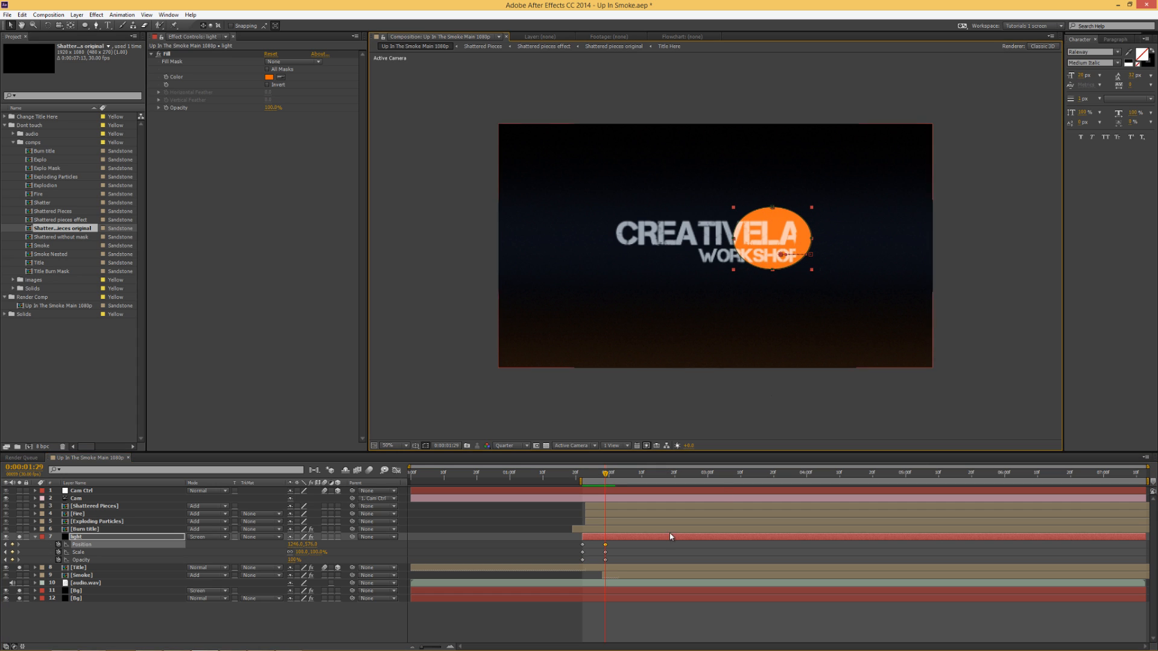
pyautogui.moveTo(611, 475); pyautogui.dragTo(867, 475)
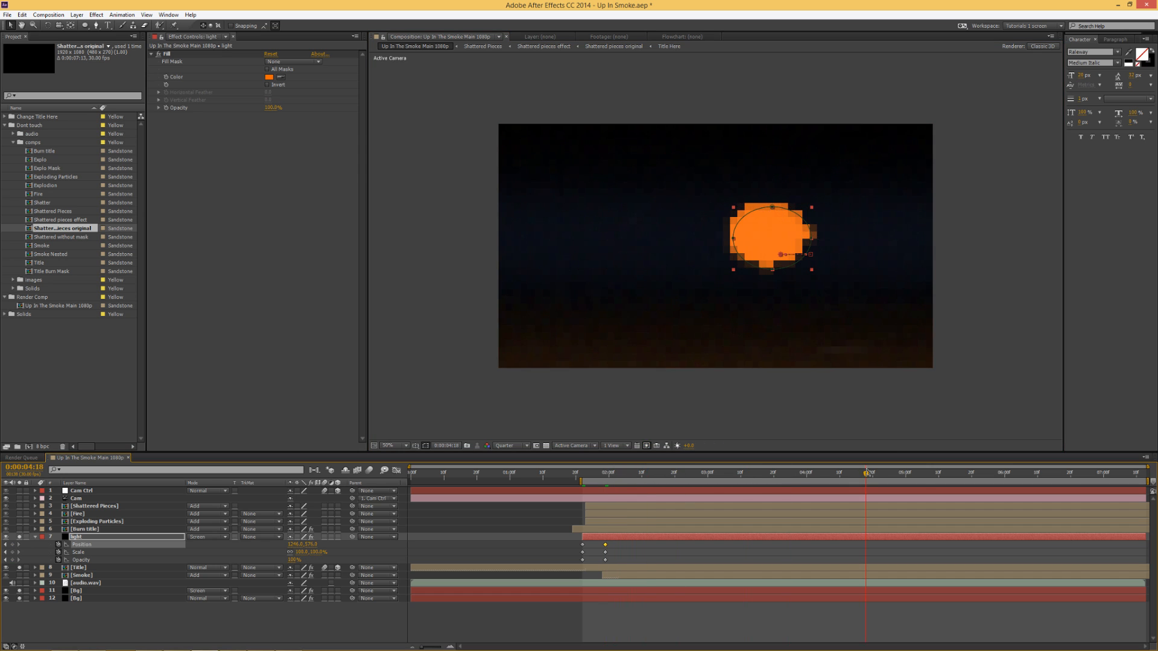
pyautogui.click(836, 474)
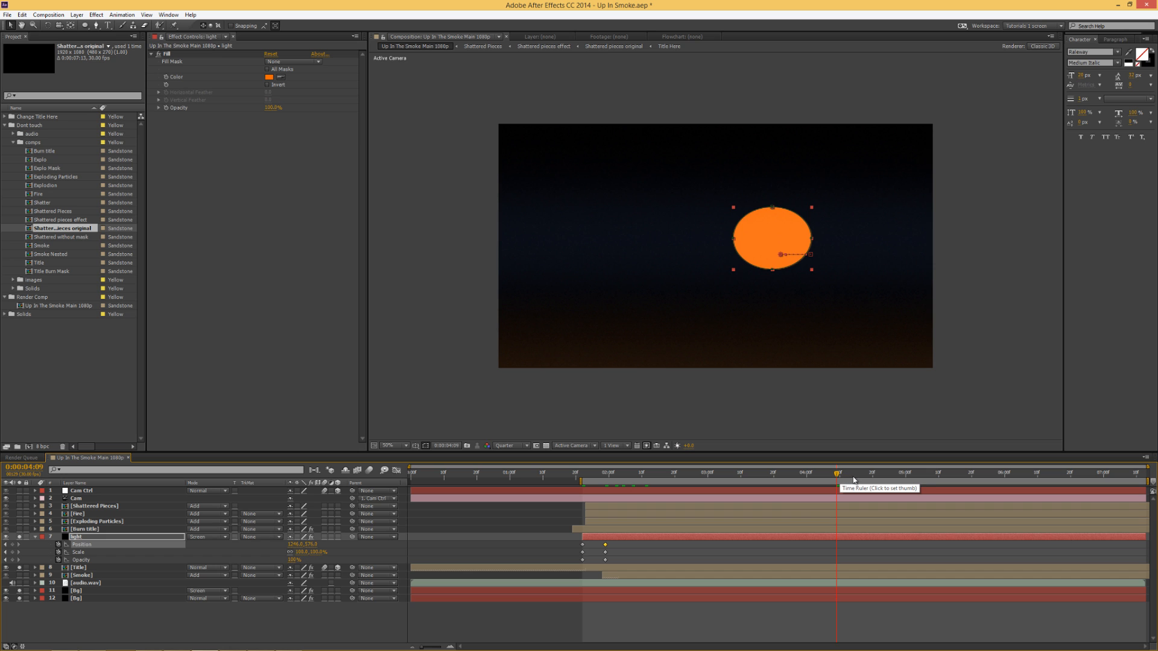
pyautogui.click(852, 479)
pyautogui.click(814, 479)
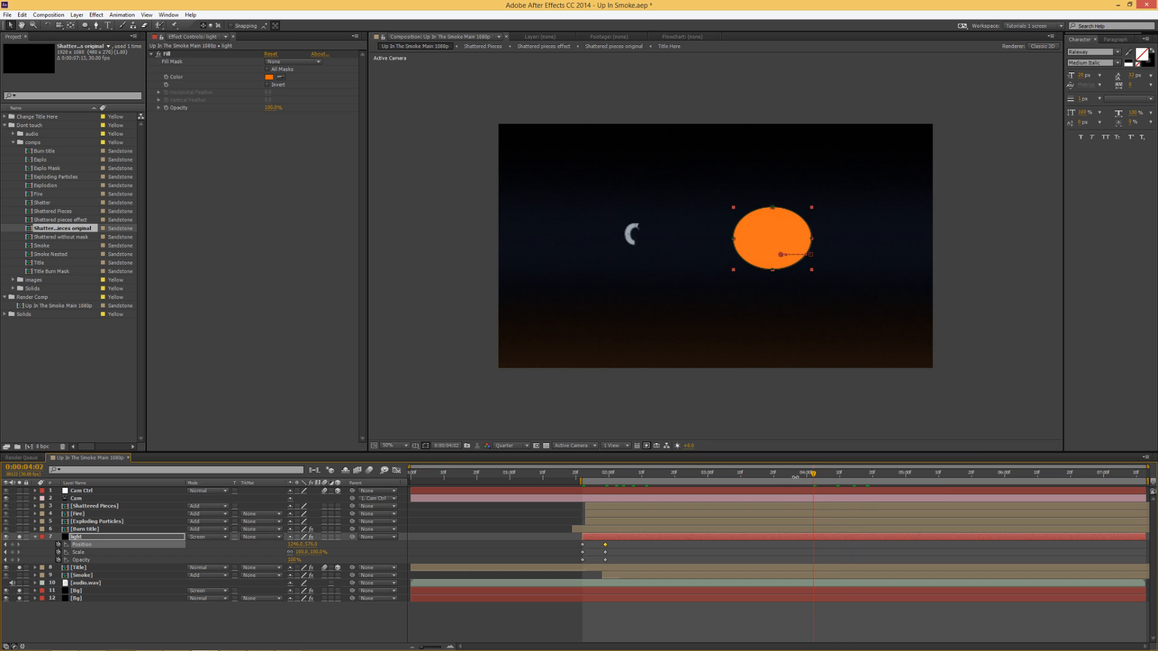
pyautogui.moveTo(772, 234); pyautogui.dragTo(633, 233)
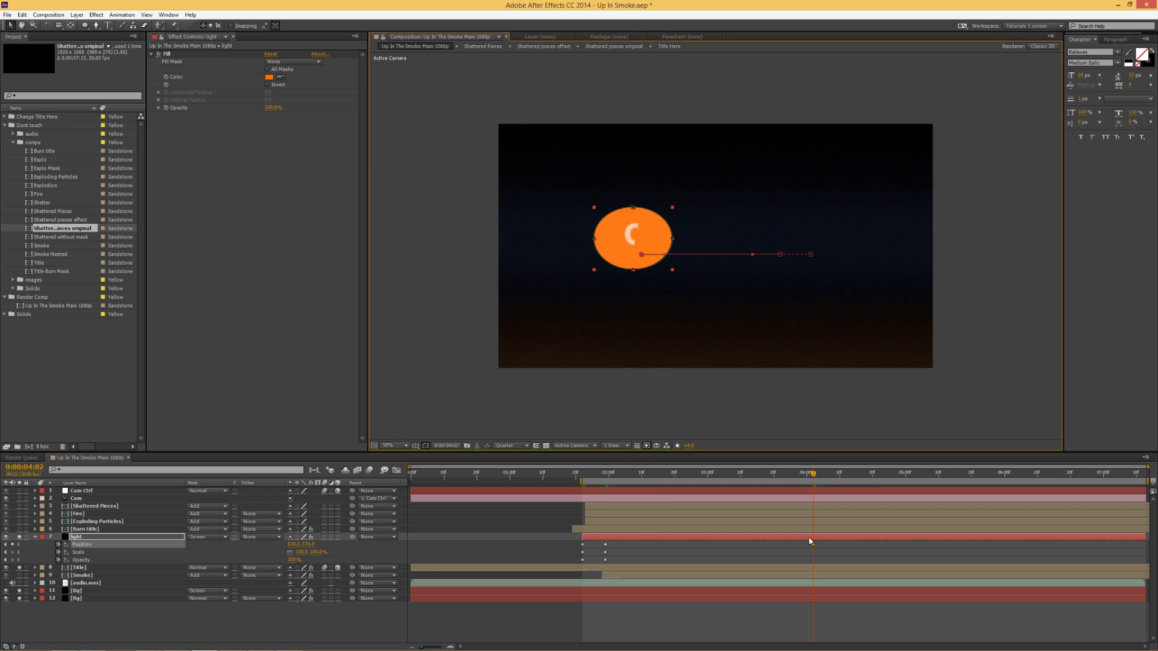
# Add Scale and Opacity keyframes at 0:00:04:02 and copy the light layer's first set of keyframes to 0:00:04:10
pyautogui.click(12, 552)
pyautogui.click(13, 559)
pyautogui.click(543, 558)
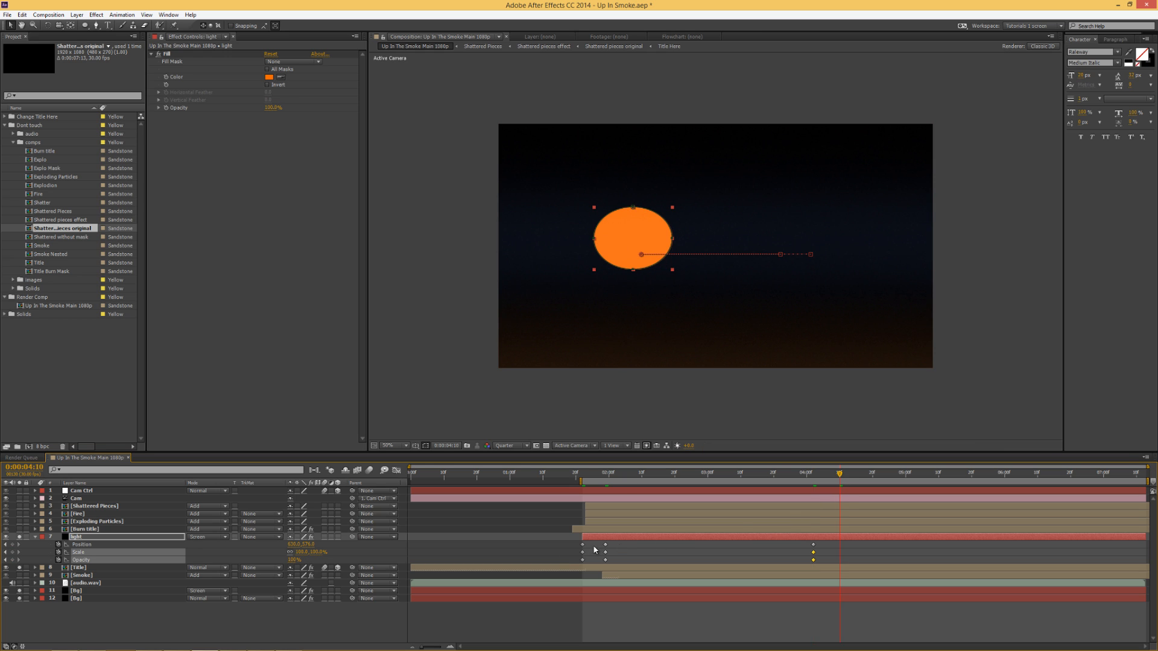
pyautogui.moveTo(596, 542); pyautogui.dragTo(569, 564)
pyautogui.hotkey('ctrl', 'c')
pyautogui.hotkey('ctrl', 'v')
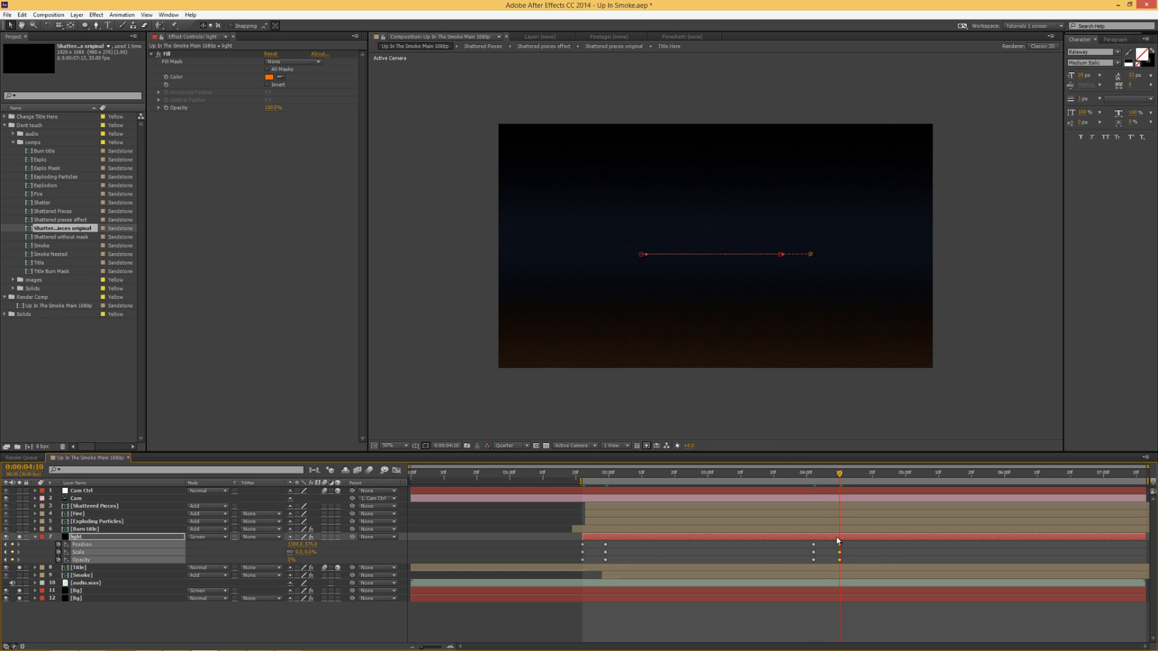
# Shift the light layer's last two sets of keyframes slightly earlier and its first two sets slightly later, then preview at 0:00:03:10
pyautogui.moveTo(852, 546); pyautogui.dragTo(800, 549)
pyautogui.moveTo(631, 545); pyautogui.dragTo(586, 547)
pyautogui.moveTo(585, 474); pyautogui.dragTo(740, 474)
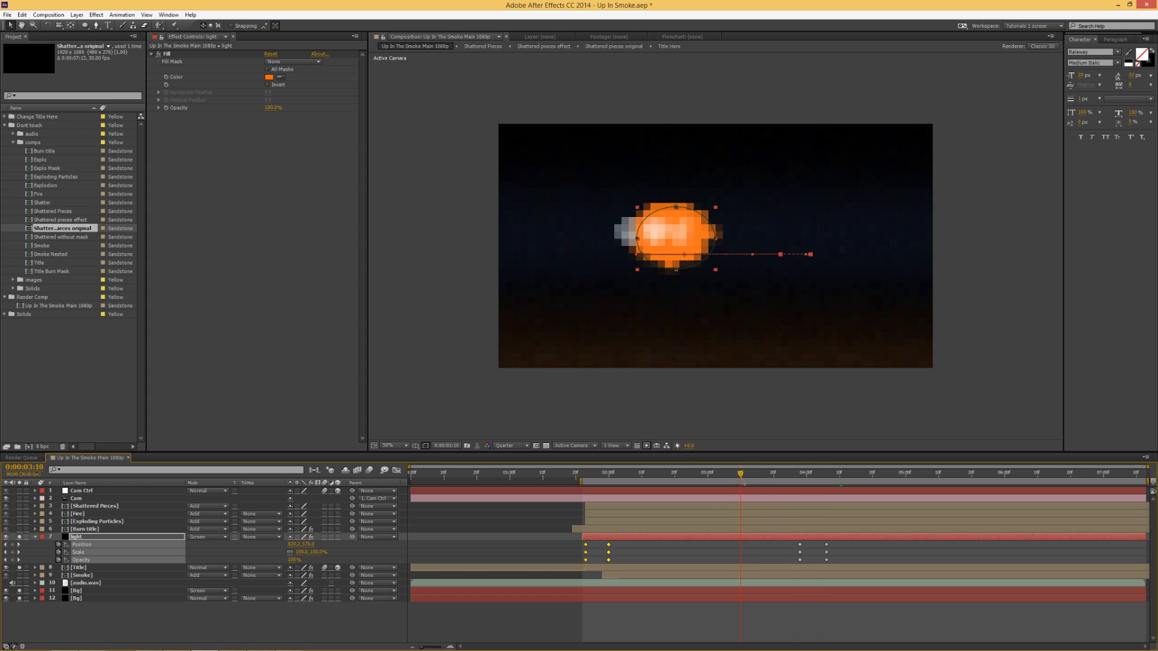
# Set the light layer's blending mode to Overlay
pyautogui.click(93, 538)
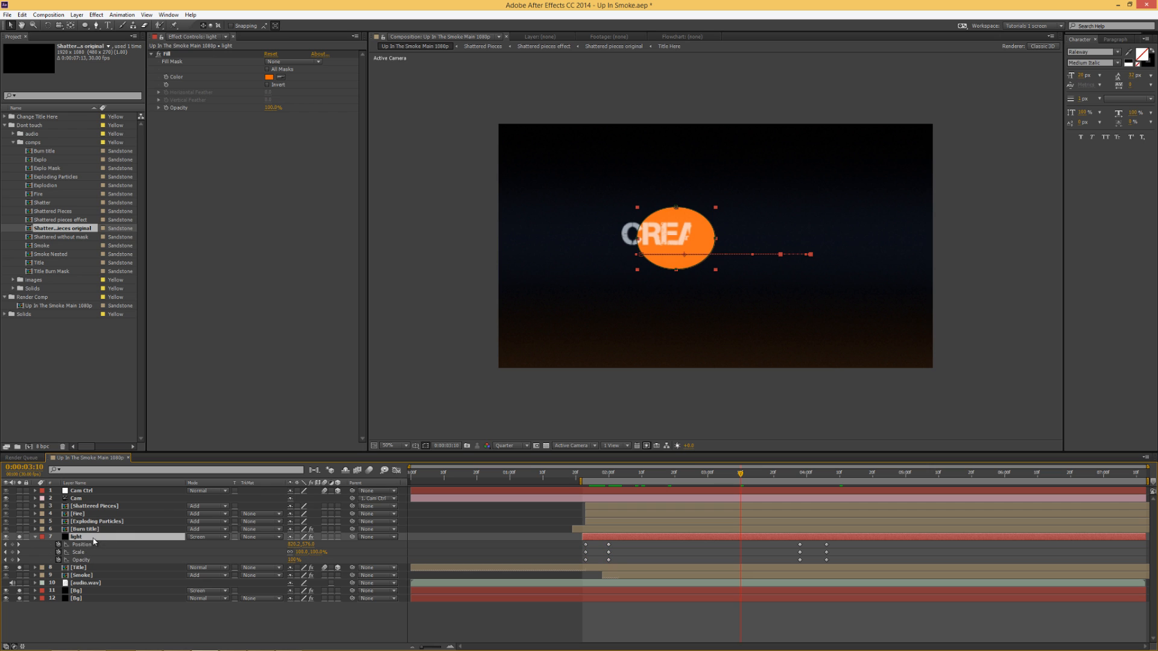
pyautogui.click(194, 537)
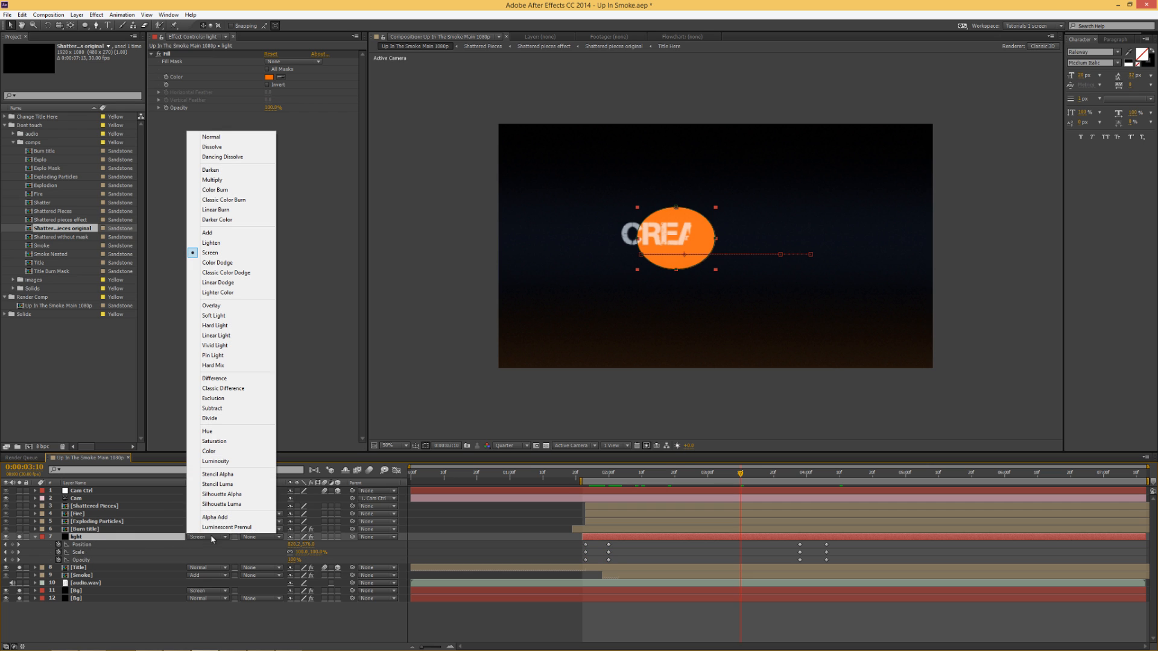
pyautogui.click(238, 306)
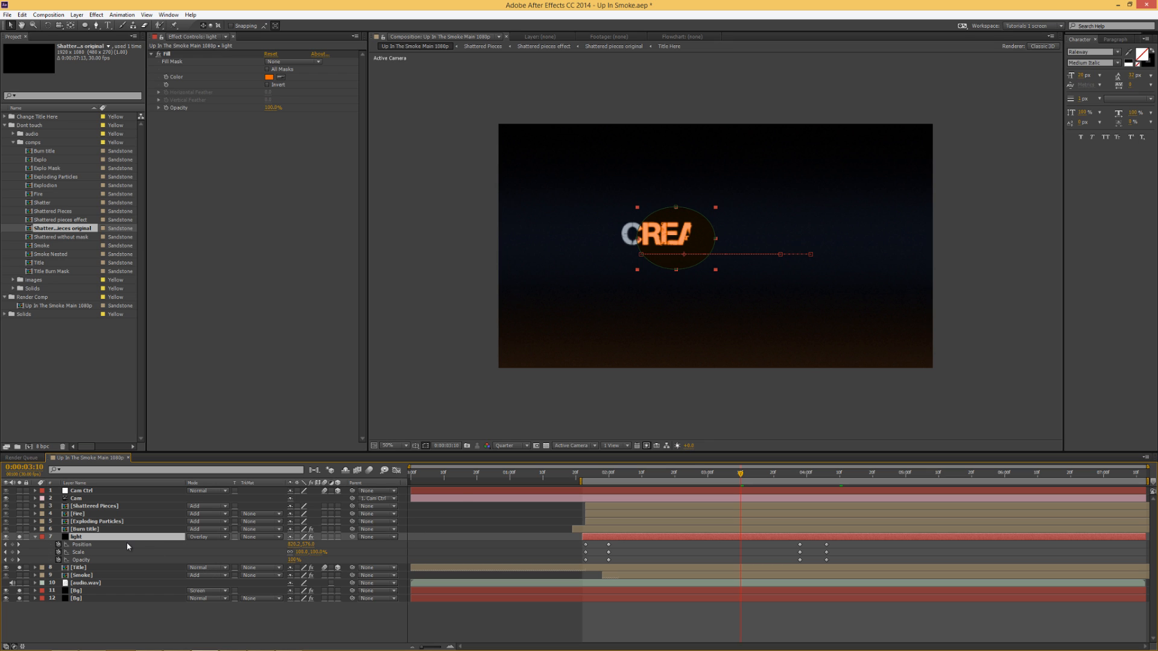
# Contract the light layer's mask slightly with a negative Mask Expansion and set its Mask Feather to about 215 pixels
pyautogui.press('u')
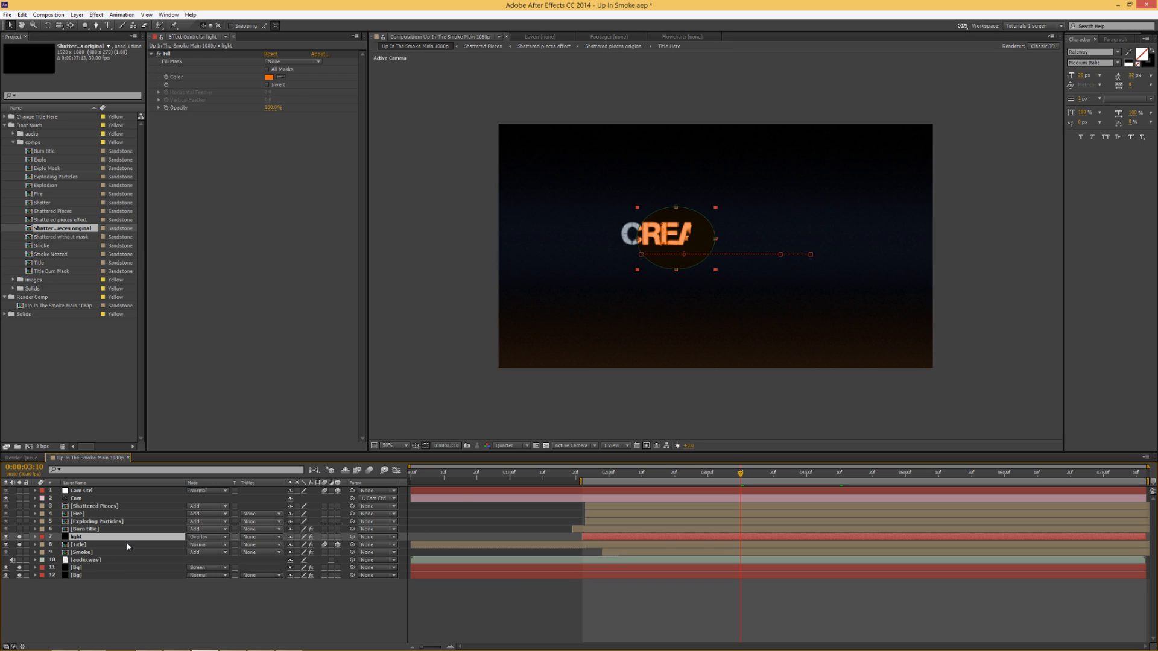
pyautogui.press('m')
pyautogui.press('m')
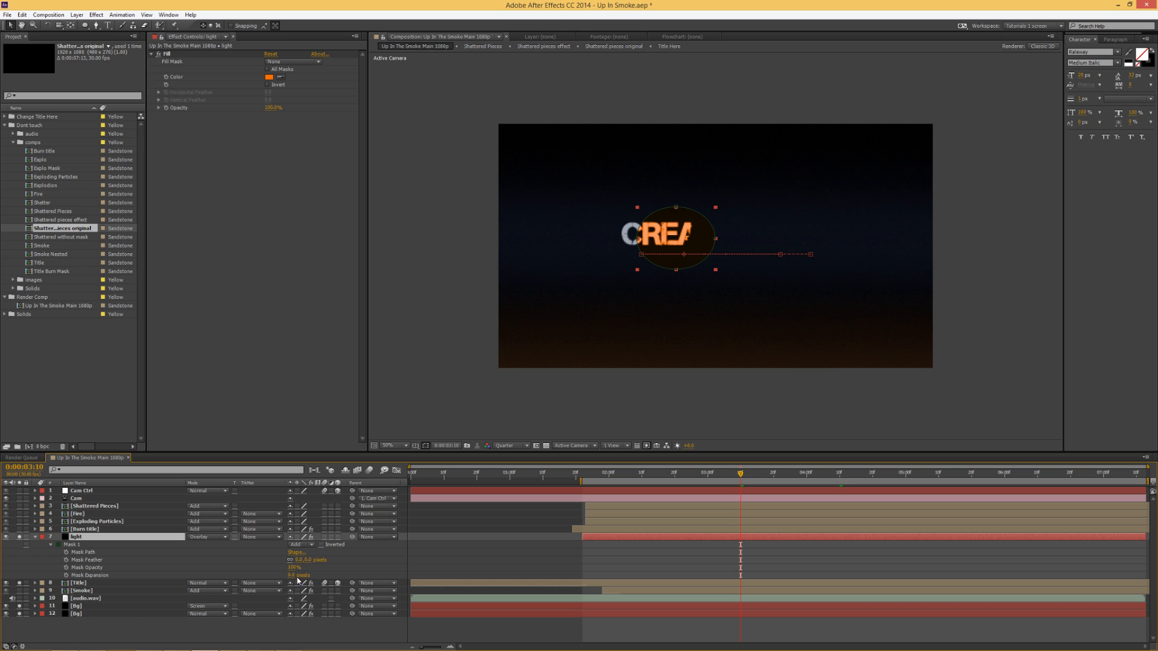
pyautogui.moveTo(290, 575); pyautogui.dragTo(276, 575)
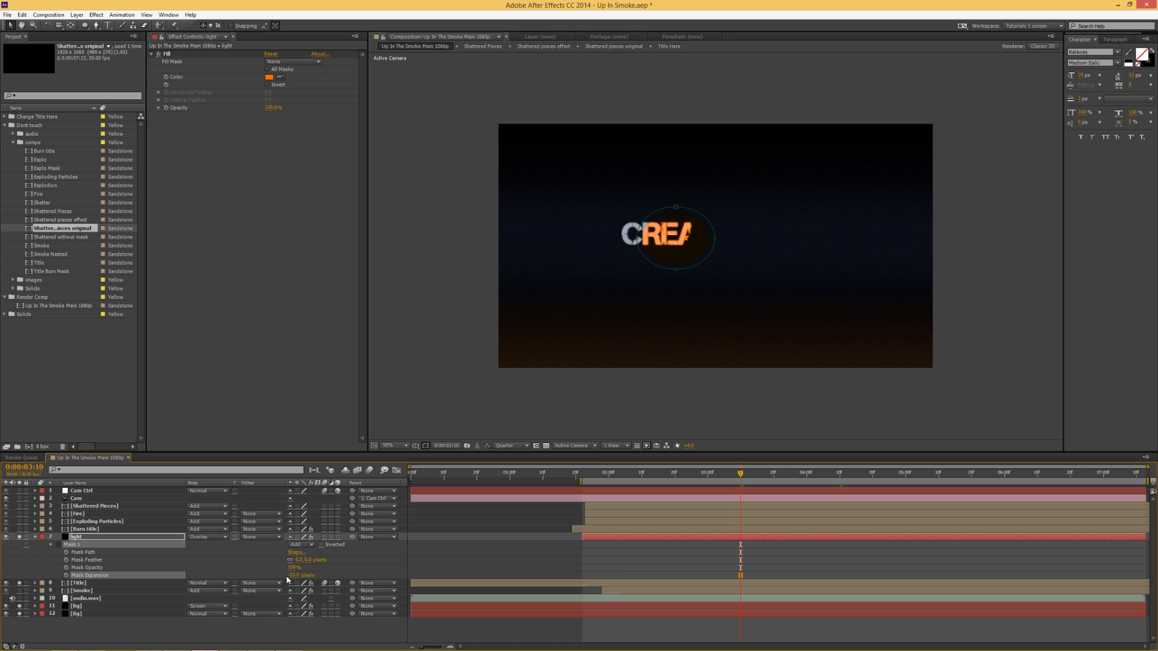
pyautogui.click(276, 562)
pyautogui.moveTo(297, 561); pyautogui.dragTo(377, 552)
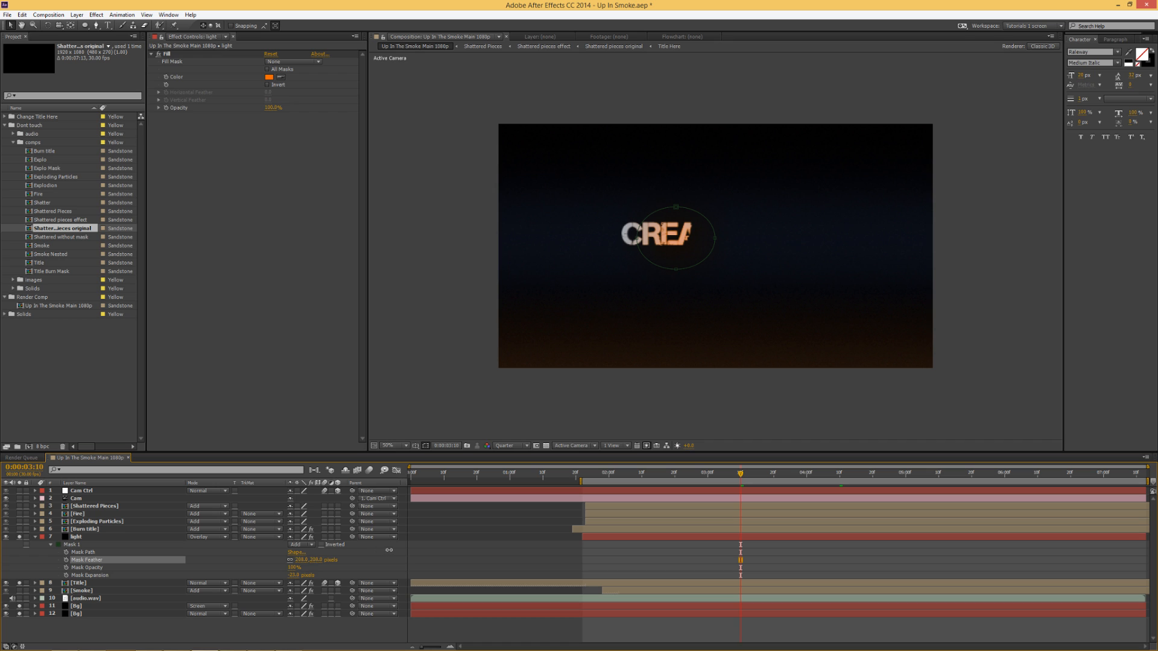
pyautogui.click(455, 552)
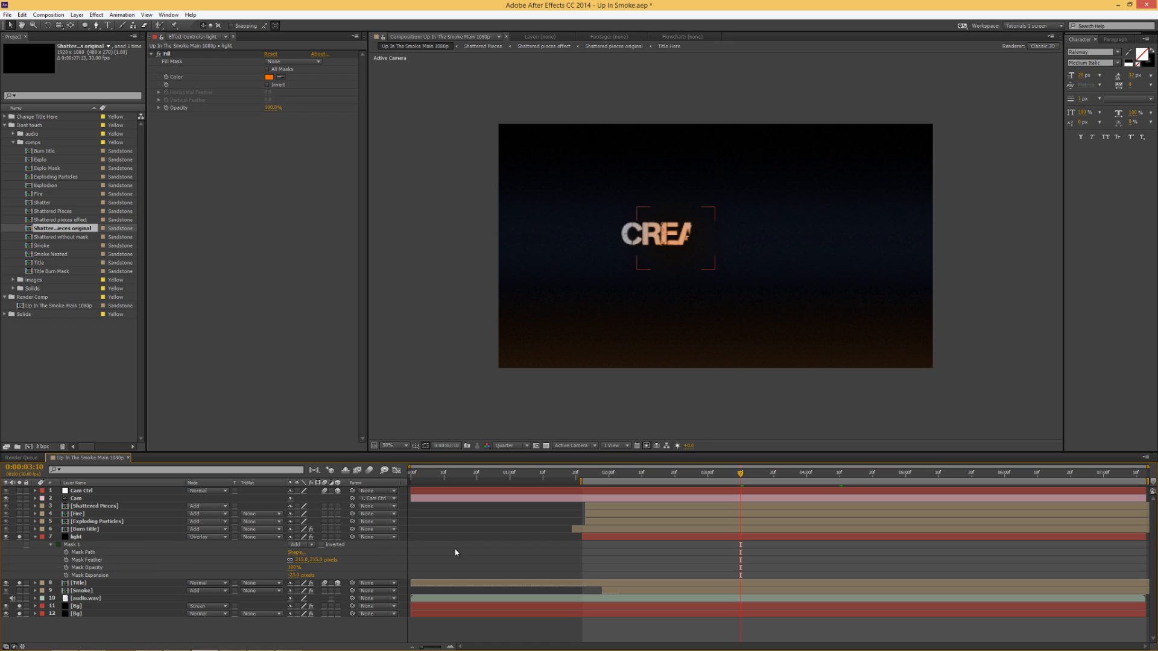
# Remove the Opacity animation from the light layer and set its Opacity to 50%
pyautogui.click(77, 538)
pyautogui.press('t')
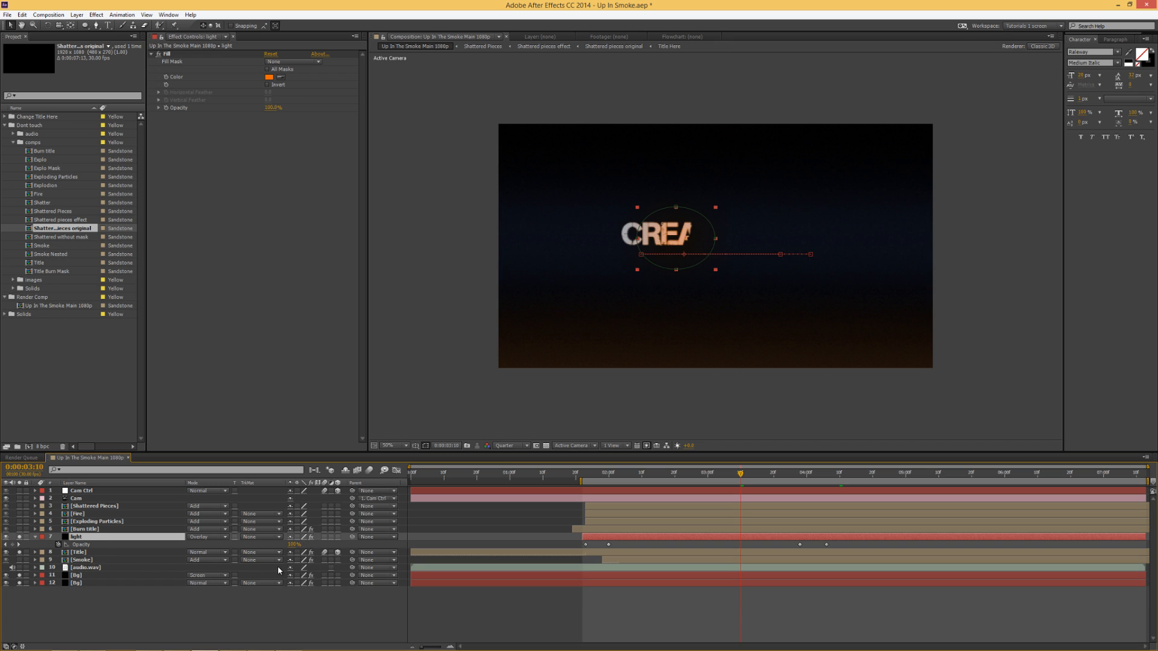
pyautogui.click(59, 545)
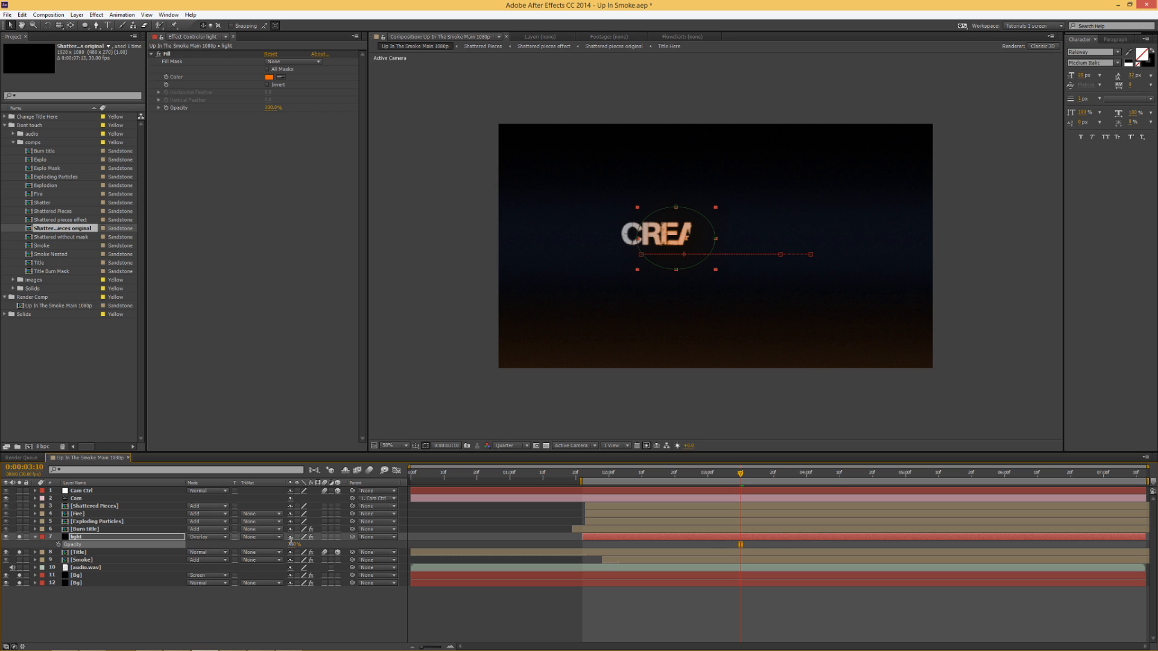
pyautogui.click(294, 544)
pyautogui.press('Return')
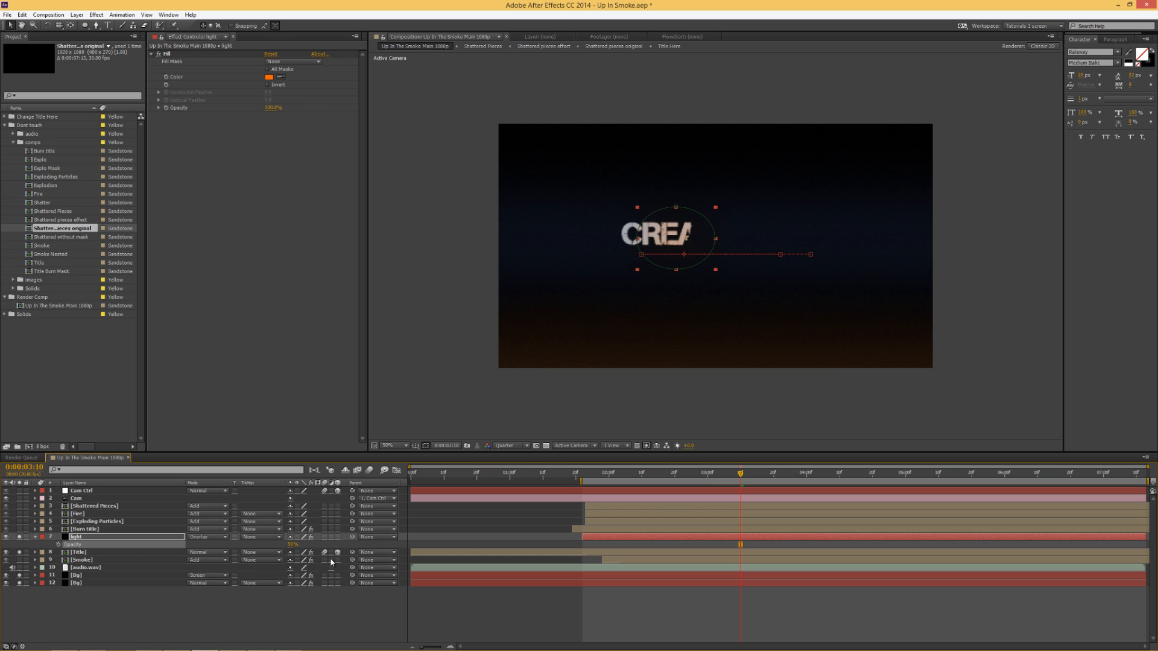
# Turn off solo for the light, Title and both Bg layers
pyautogui.click(210, 617)
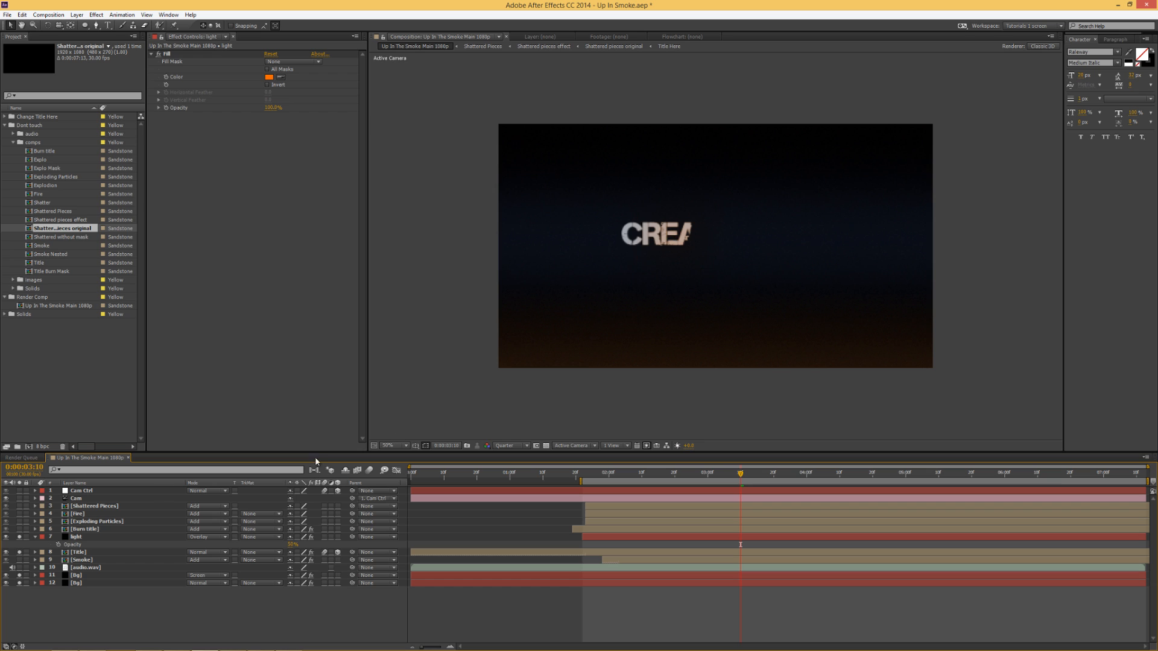
pyautogui.moveTo(20, 537); pyautogui.dragTo(22, 583)
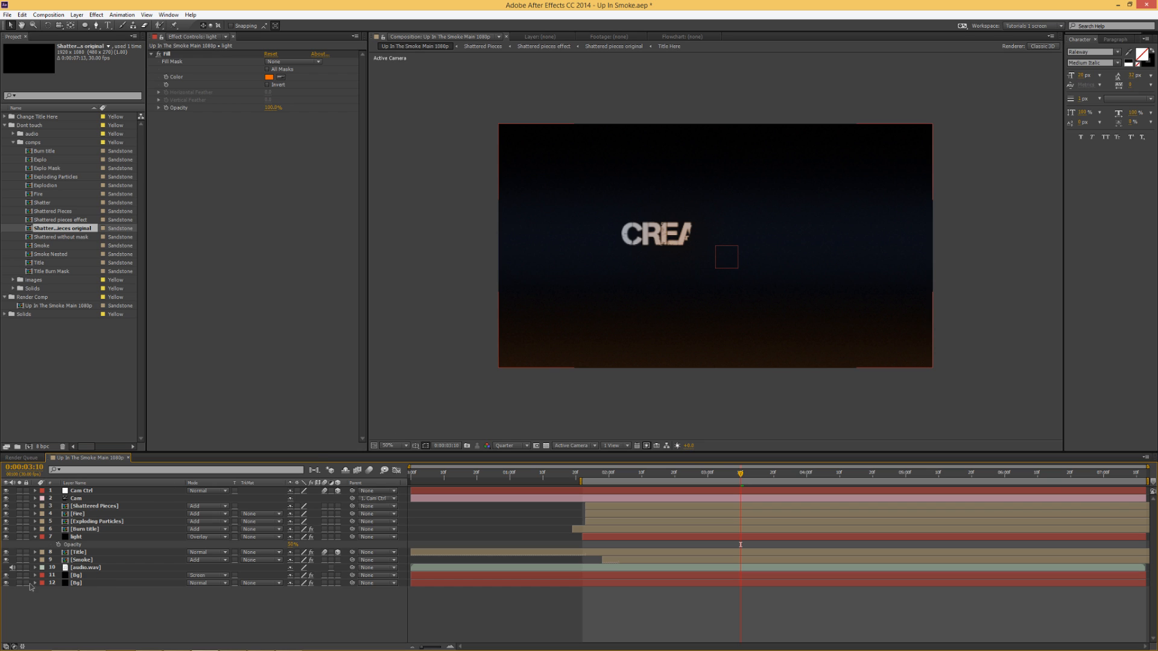
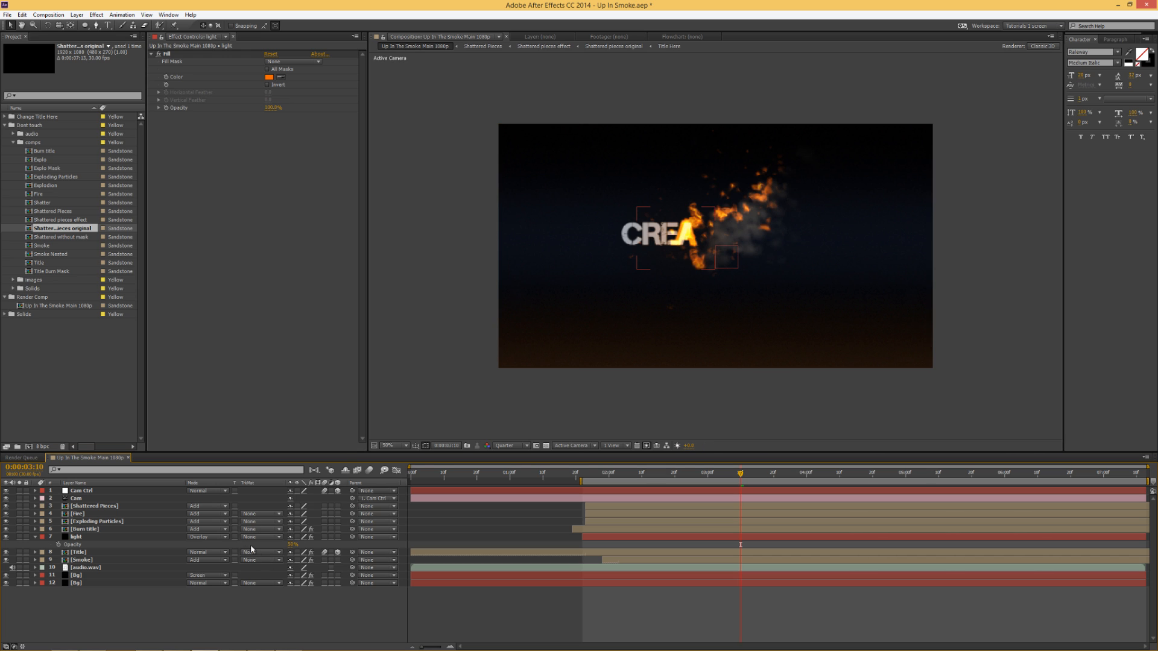
# Keep the light layer's blending mode at Overlay and raise its Opacity, then deselect the layer
pyautogui.click(205, 537)
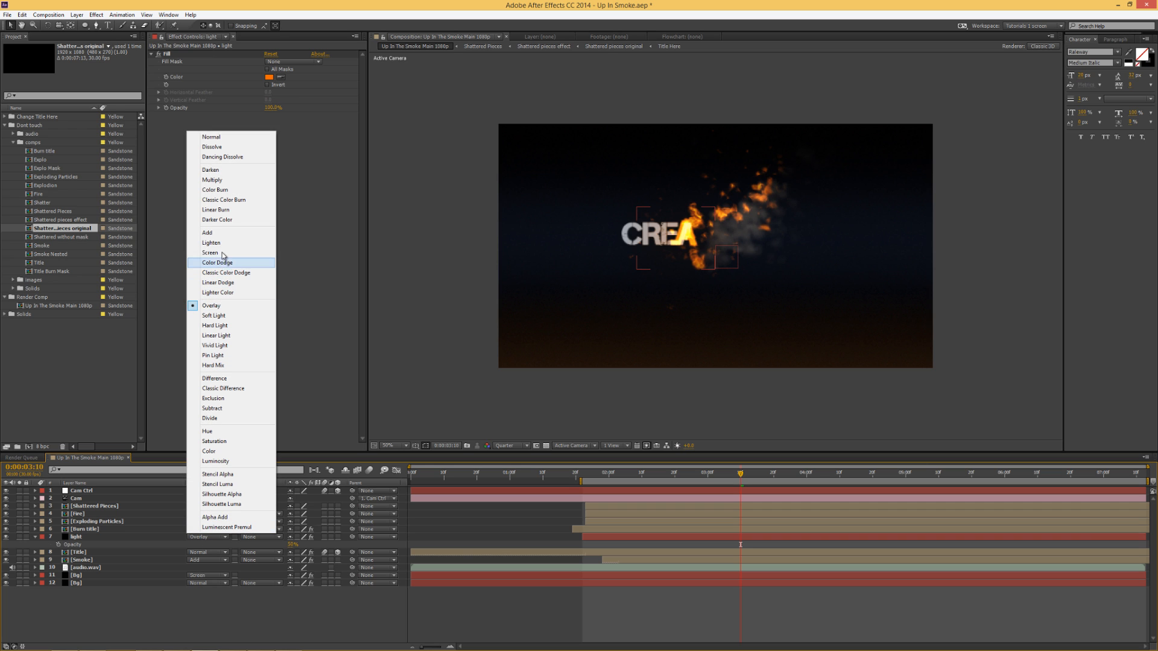
pyautogui.click(211, 306)
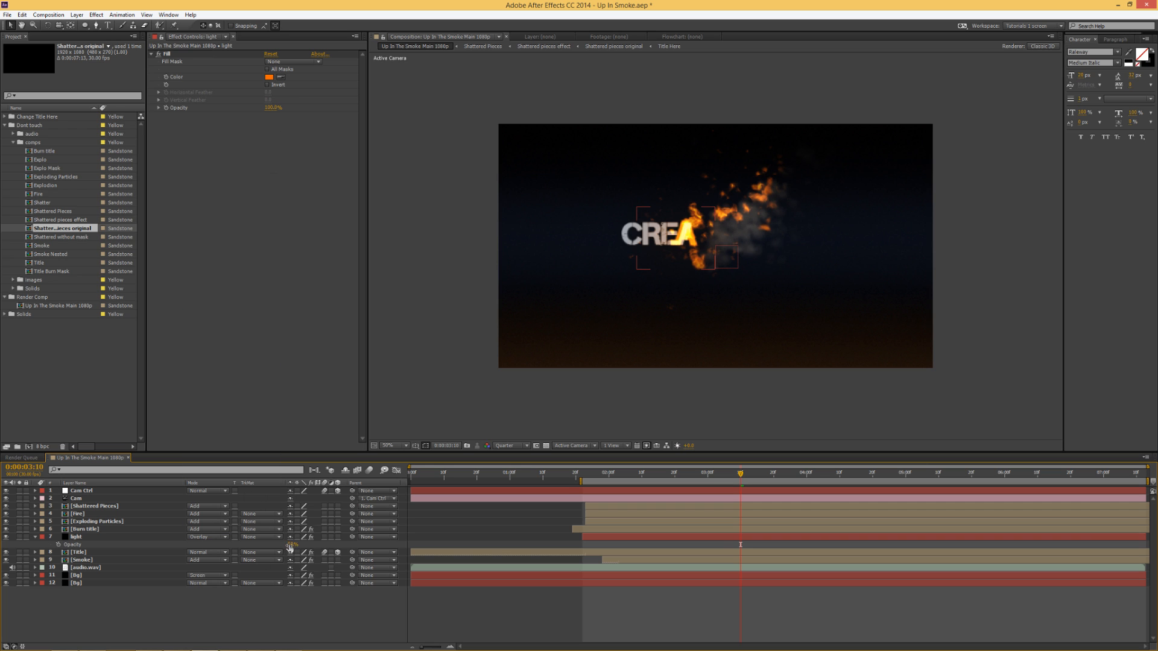
pyautogui.moveTo(290, 545); pyautogui.dragTo(295, 547)
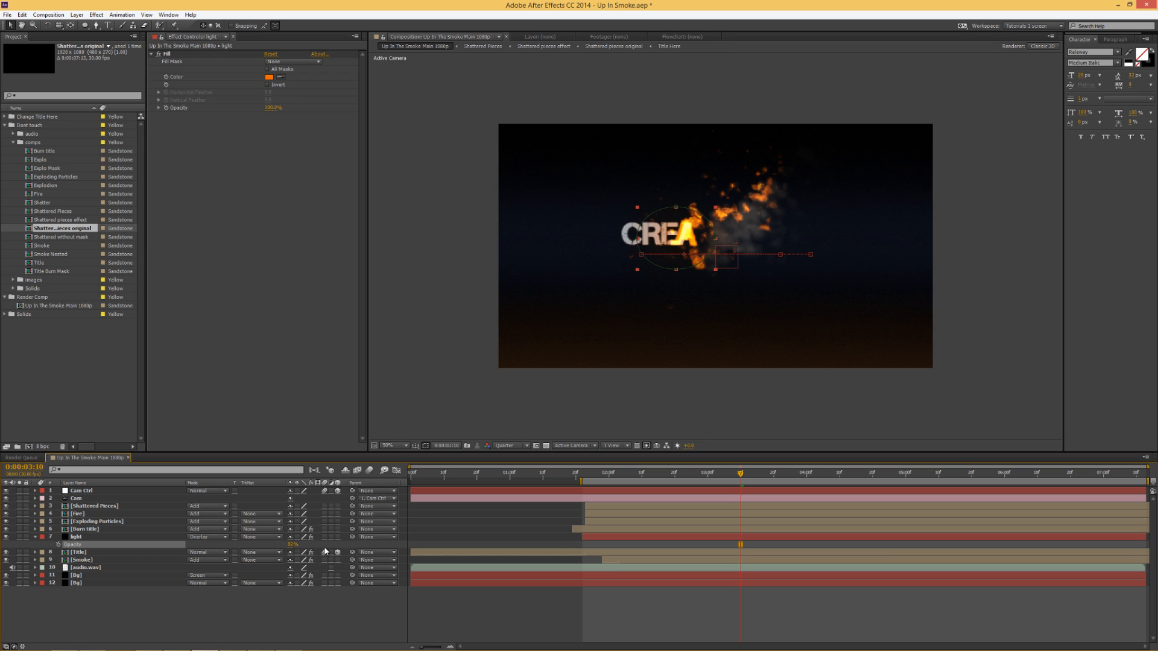
pyautogui.click(398, 399)
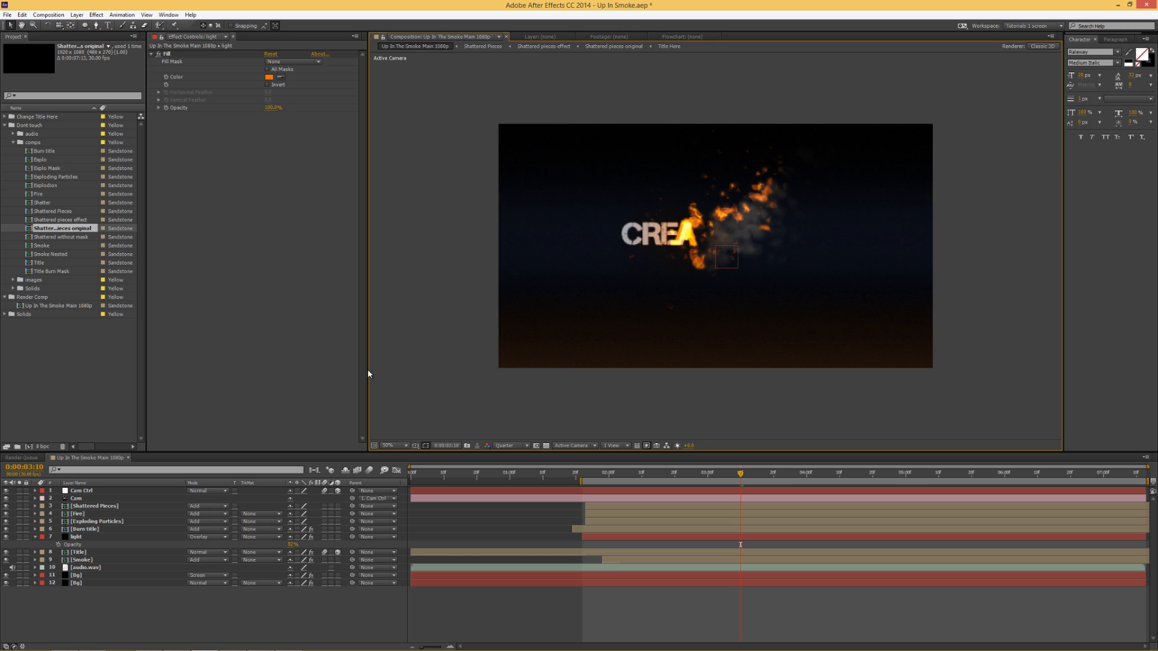
# Duplicate the light layer, set the copy's blending mode to Screen and move it below the Smoke layer
pyautogui.click(94, 538)
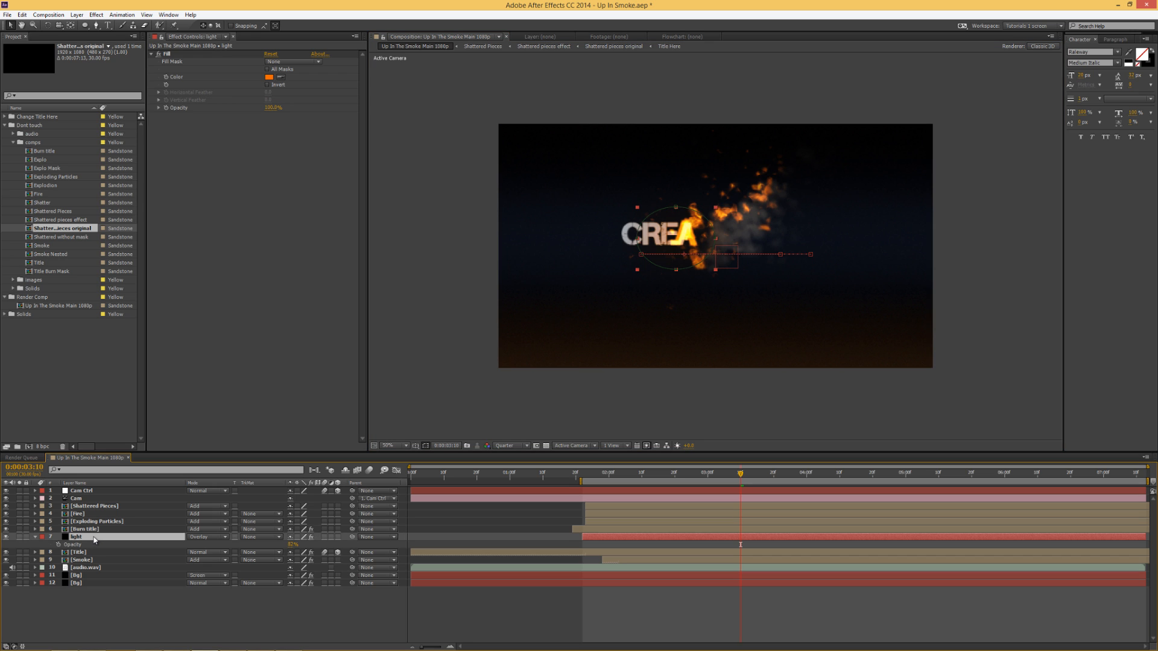
pyautogui.hotkey('ctrl', 'd')
pyautogui.click(216, 538)
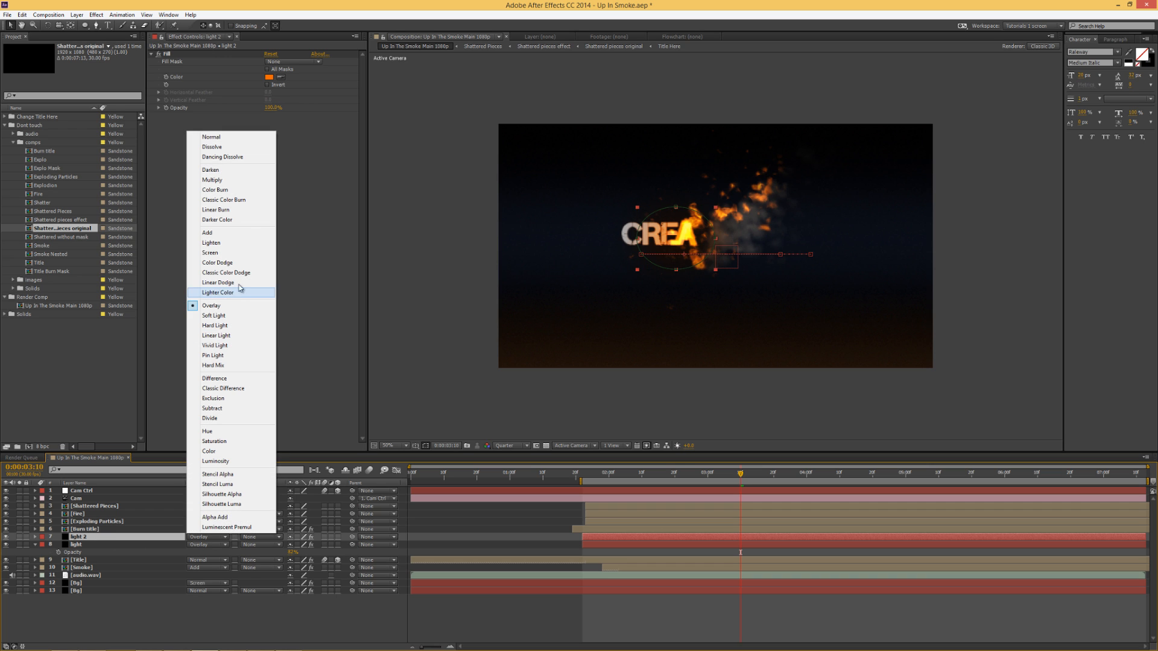
pyautogui.click(233, 254)
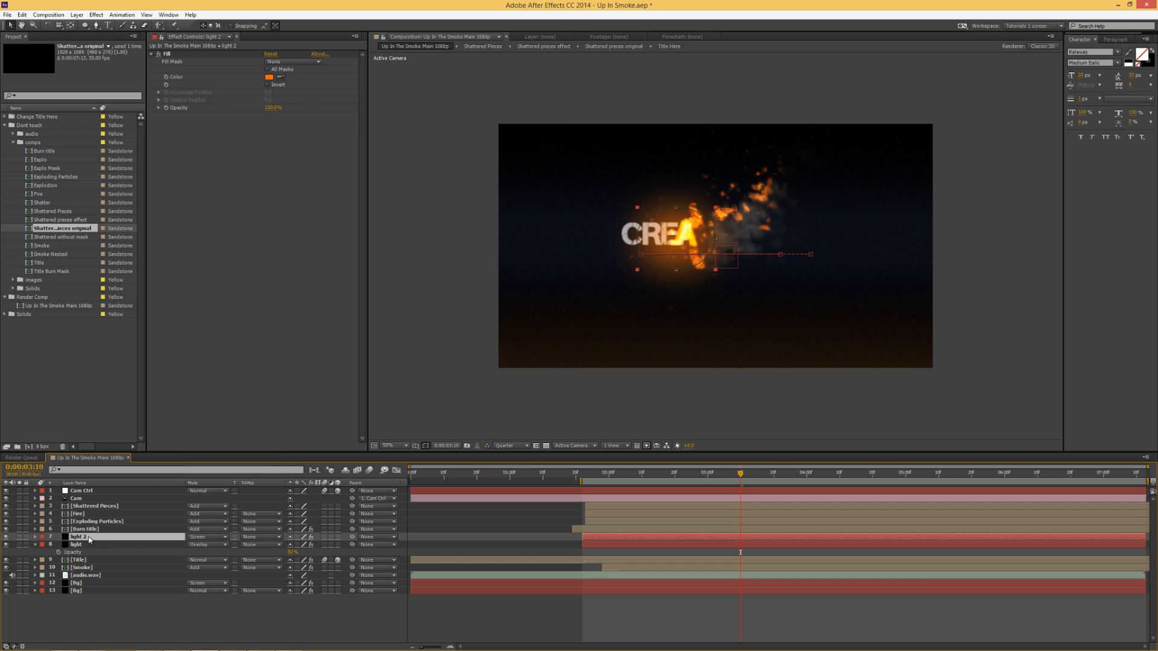
pyautogui.moveTo(91, 542); pyautogui.dragTo(95, 562)
pyautogui.moveTo(95, 567); pyautogui.dragTo(95, 569)
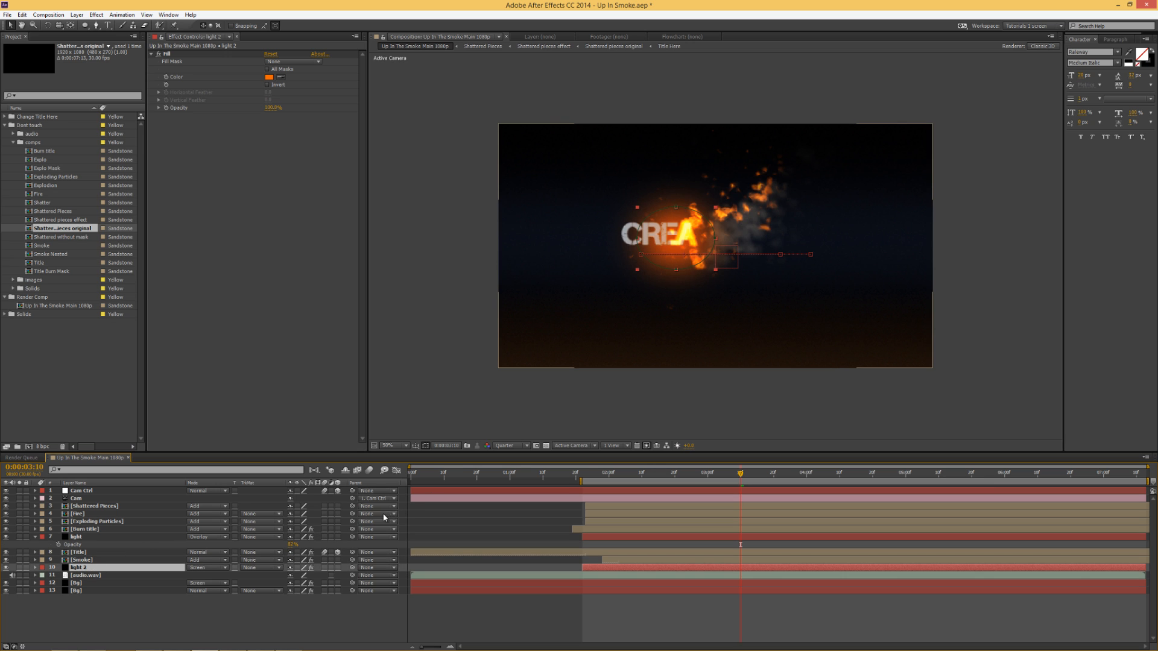
# Set the light 2 layer's Opacity to 20%, then collapse the properties of both light layers
pyautogui.press('t')
pyautogui.click(295, 575)
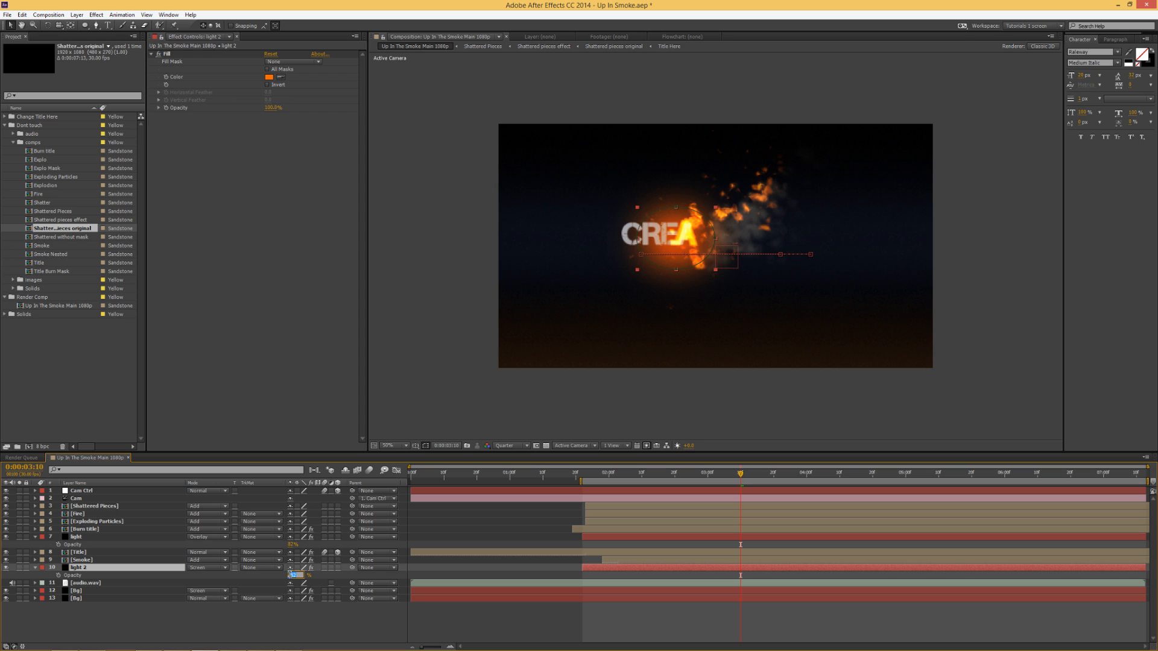
pyautogui.press('Return')
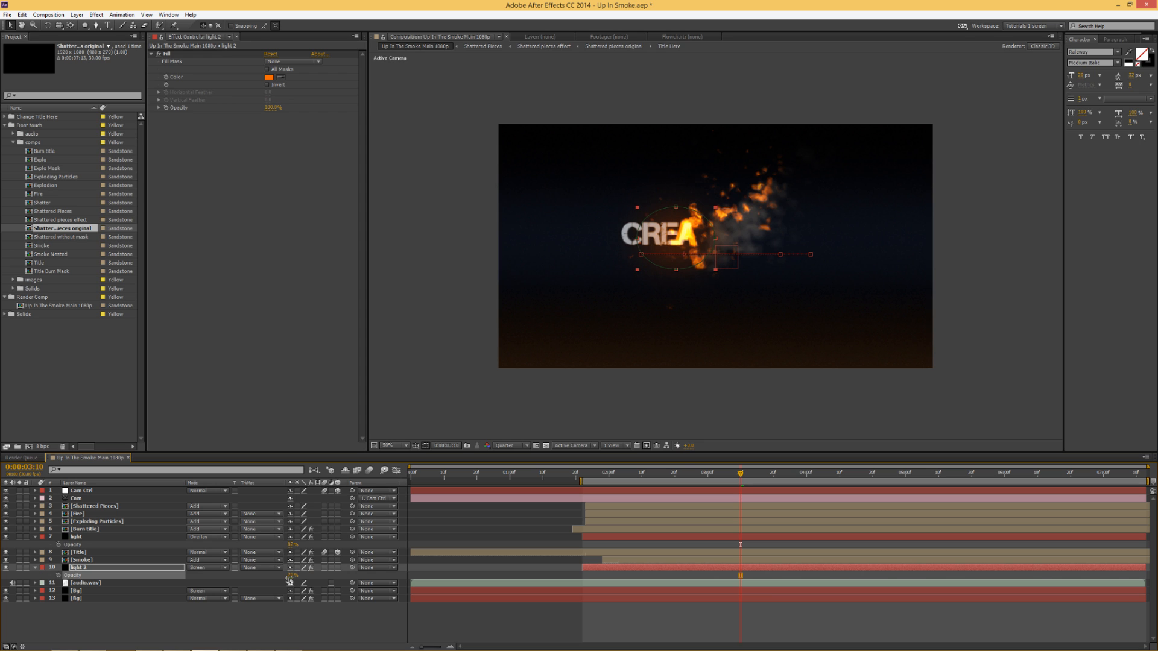
pyautogui.click(201, 631)
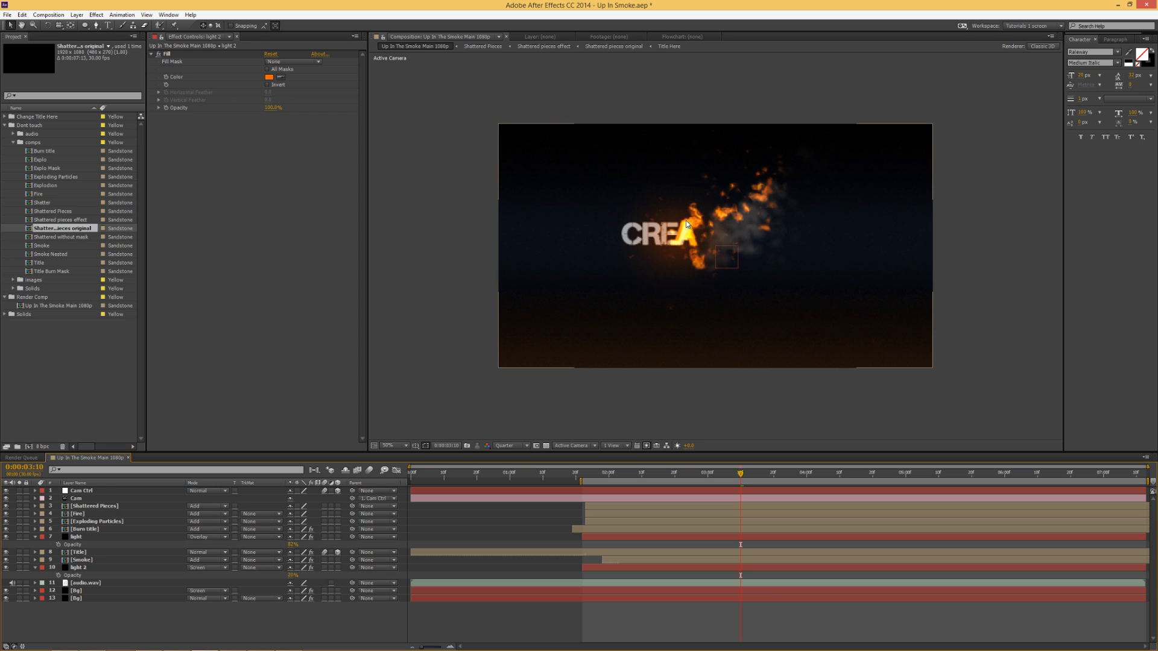
pyautogui.click(35, 536)
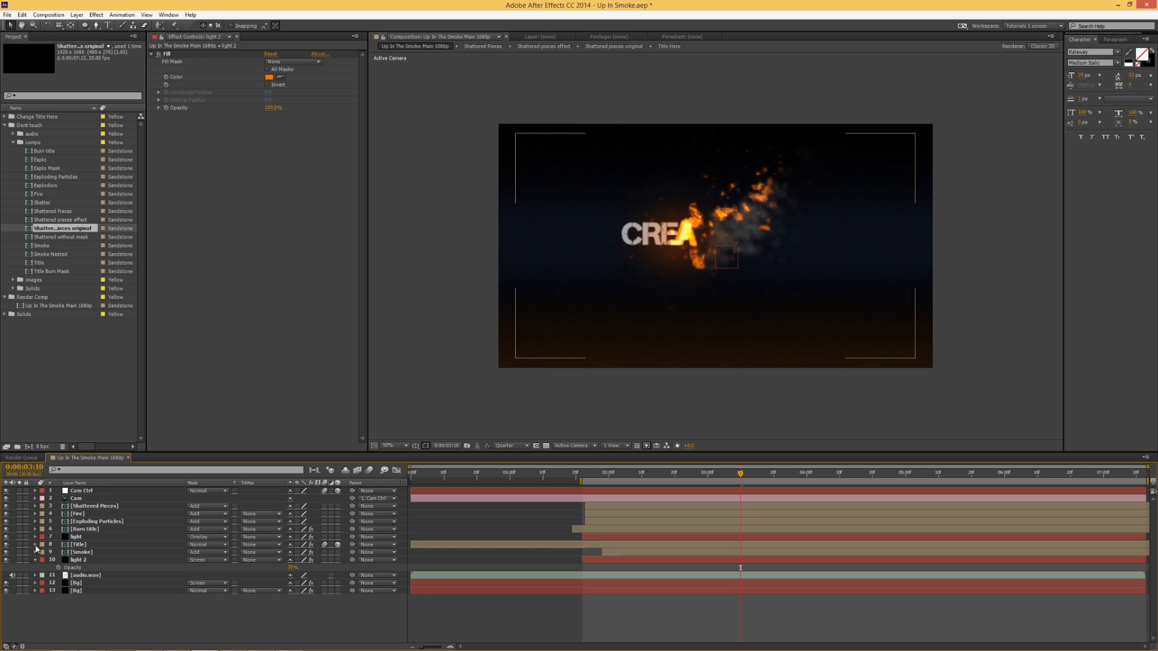
pyautogui.click(35, 560)
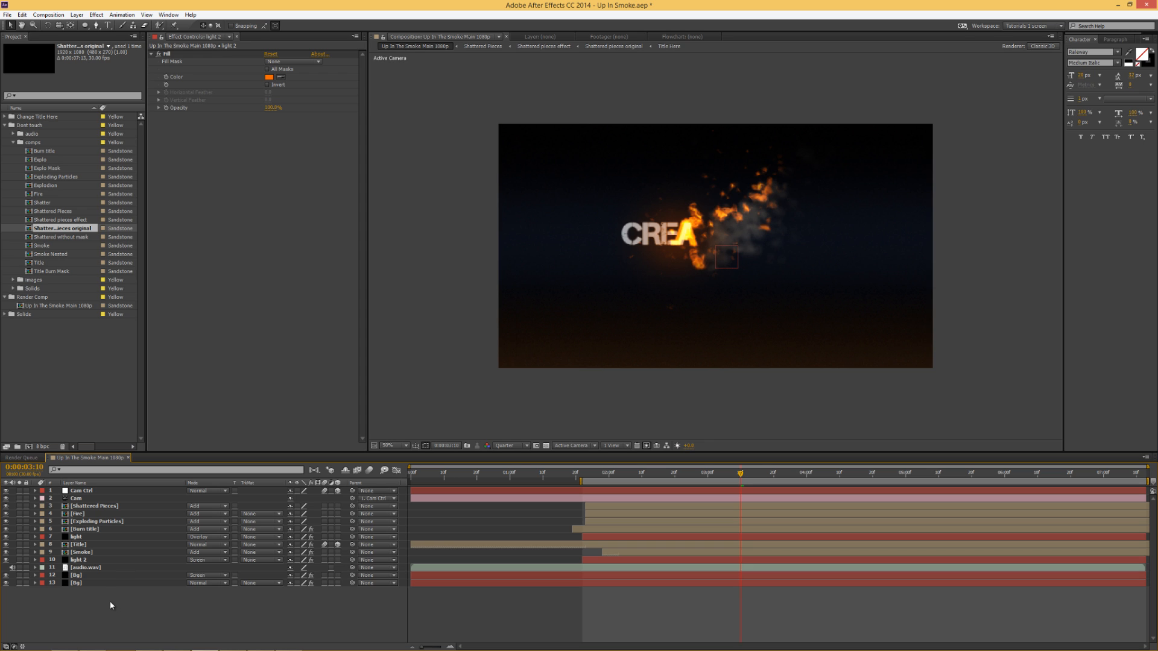
# Duplicate the upper Bg layer, bring the copy to the top of the layer stack and rename it Optical Flare
pyautogui.click(81, 576)
pyautogui.hotkey('ctrl', 'd')
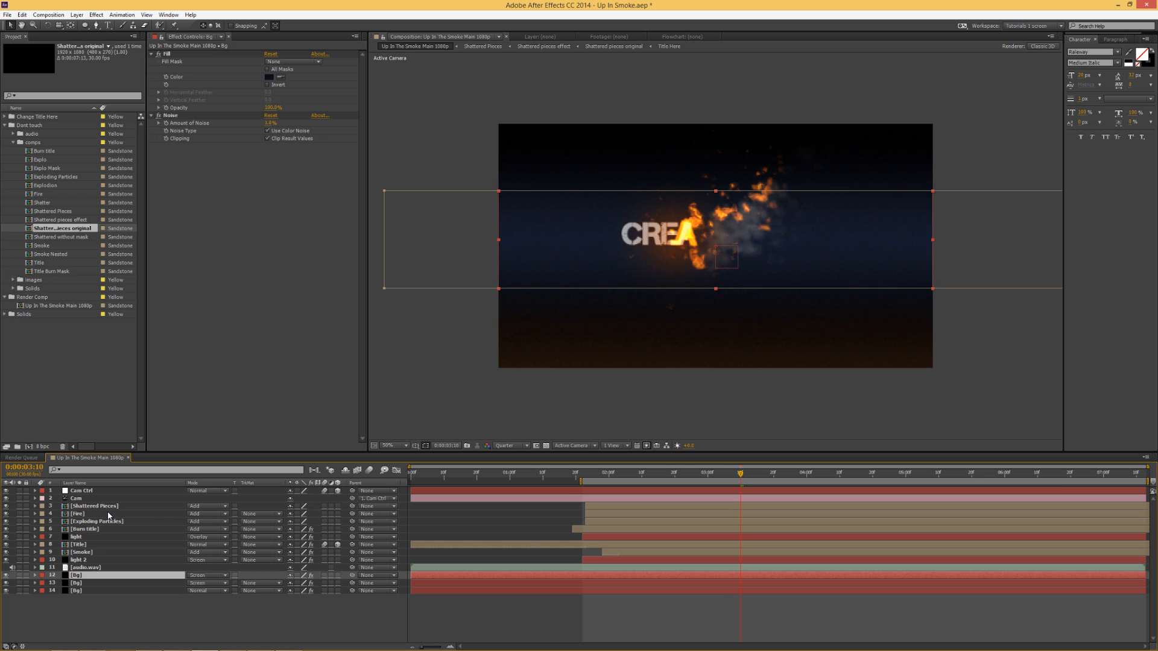
pyautogui.hotkey('ctrl', 'shift', ']')
pyautogui.press('Return')
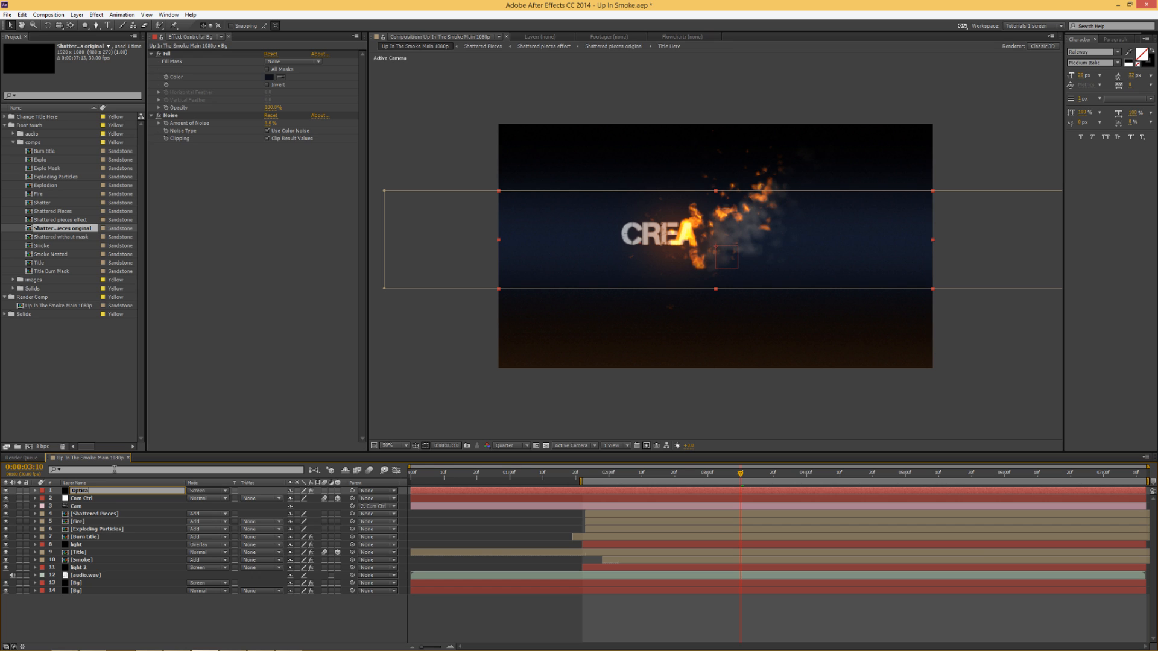
pyautogui.press('Return')
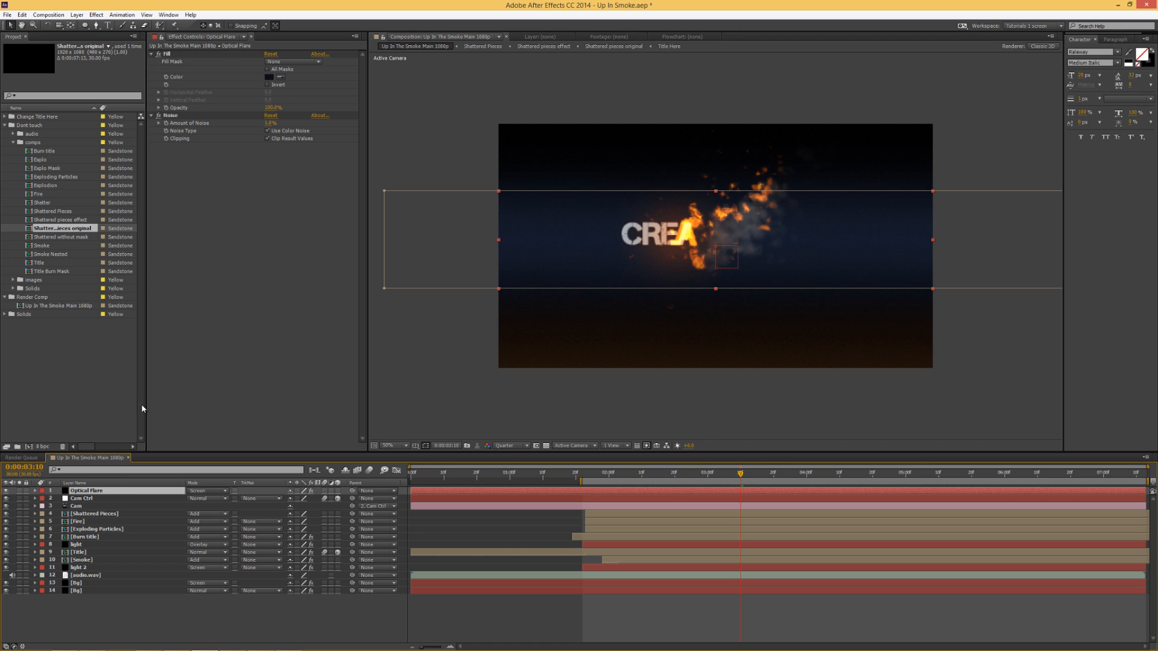
# Remove the Fill and Noise effects from the Optical Flare layer
pyautogui.click(170, 115)
pyautogui.keyDown('shift'); pyautogui.click(169, 54); pyautogui.keyUp('shift')
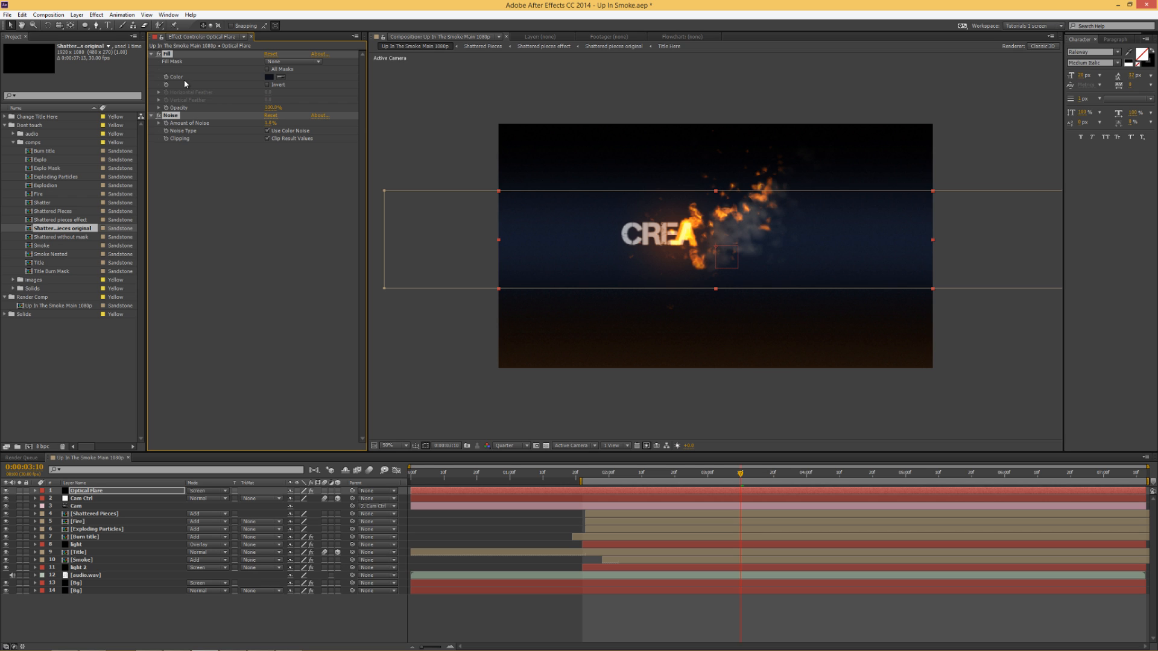
pyautogui.press('Delete')
# Solo the Optical Flare layer and apply the Video Copilot Optical Flares effect to it
pyautogui.click(23, 491)
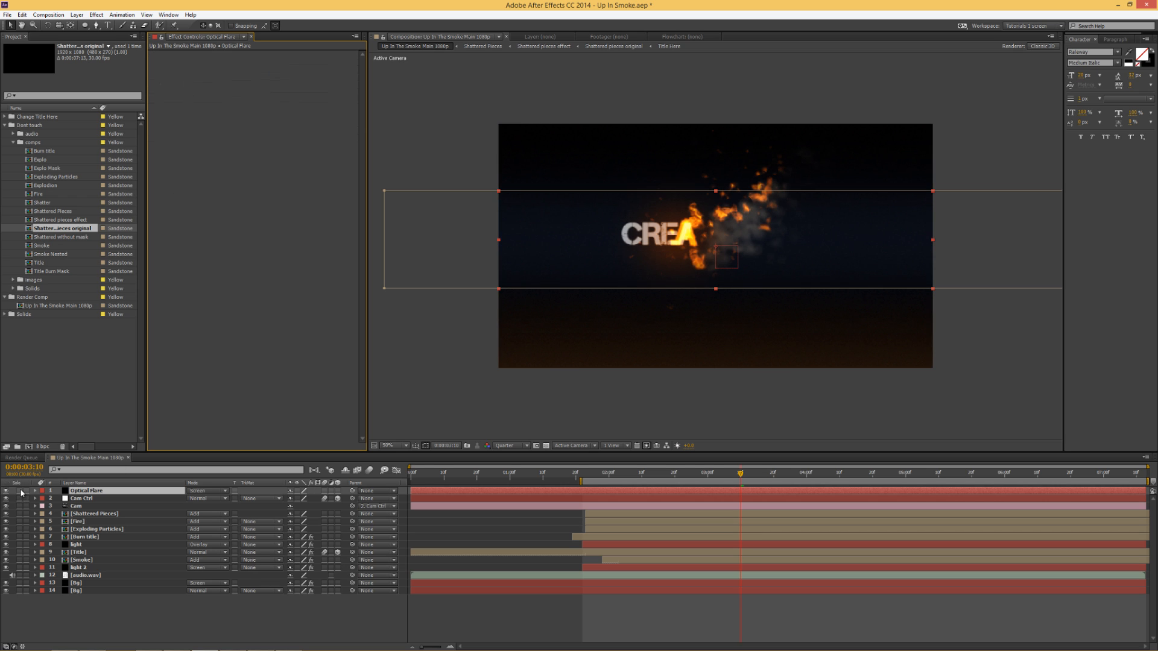
pyautogui.rightClick(229, 109)
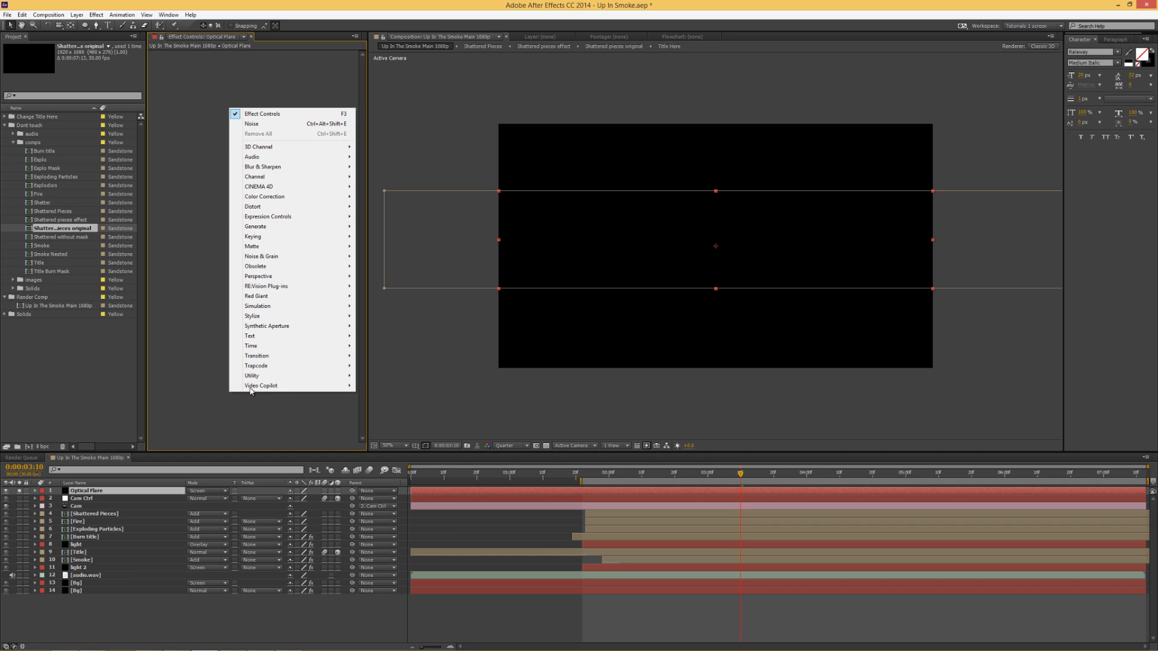
pyautogui.moveTo(253, 386)
pyautogui.click(401, 396)
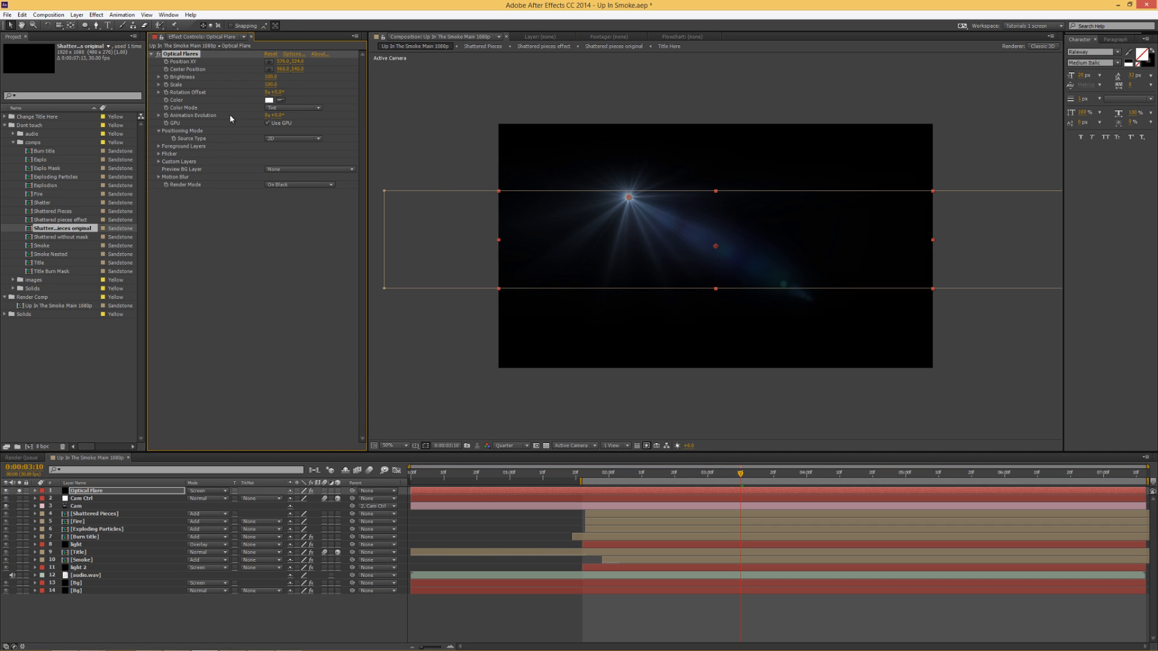
# Open the Optical Flares options in a maximized window and delete every default lens object from the stack
pyautogui.click(296, 56)
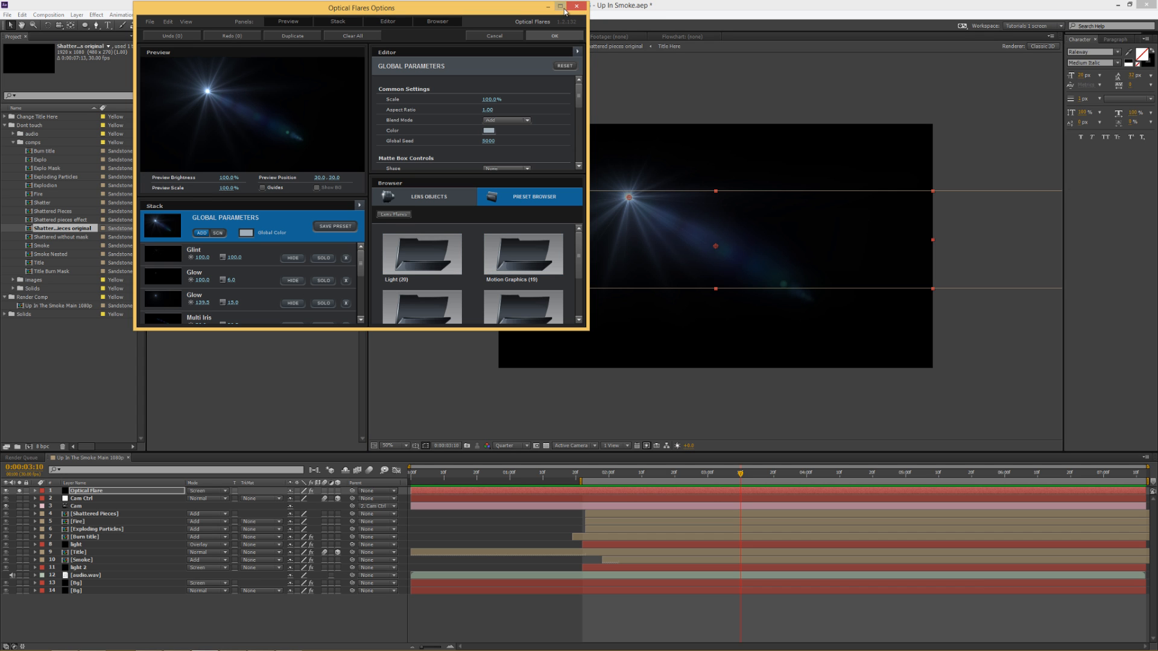
pyautogui.click(560, 7)
pyautogui.click(563, 418)
pyautogui.click(564, 418)
pyautogui.click(563, 417)
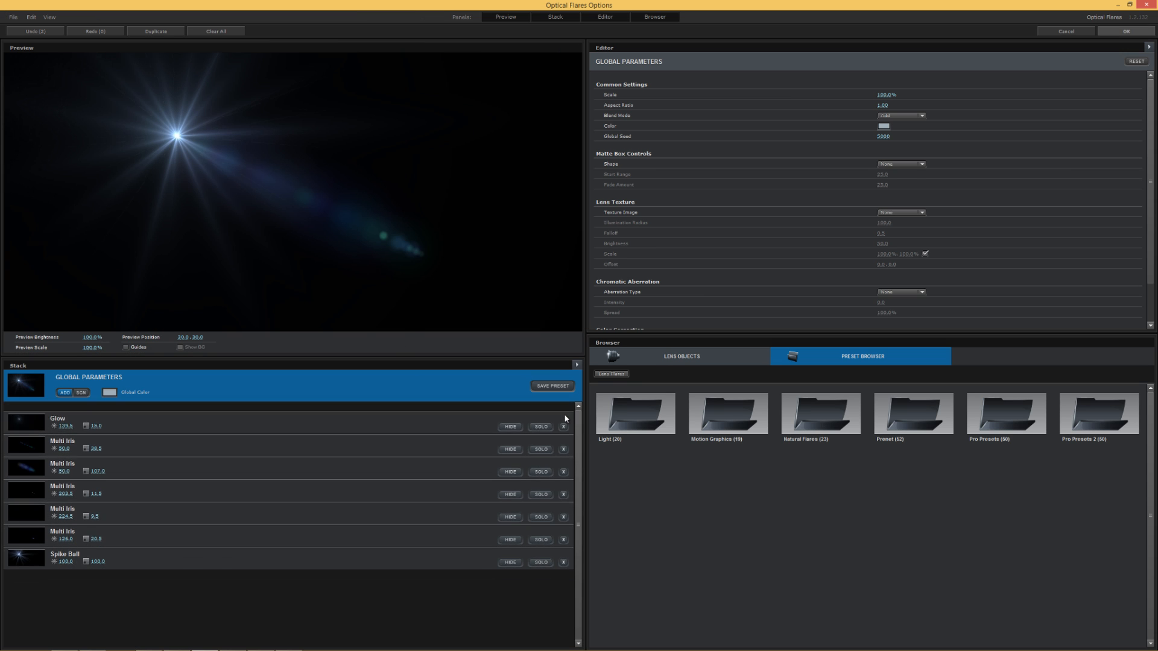
pyautogui.click(564, 417)
pyautogui.click(563, 418)
pyautogui.click(564, 418)
pyautogui.click(564, 418)
pyautogui.click(564, 418)
pyautogui.click(564, 418)
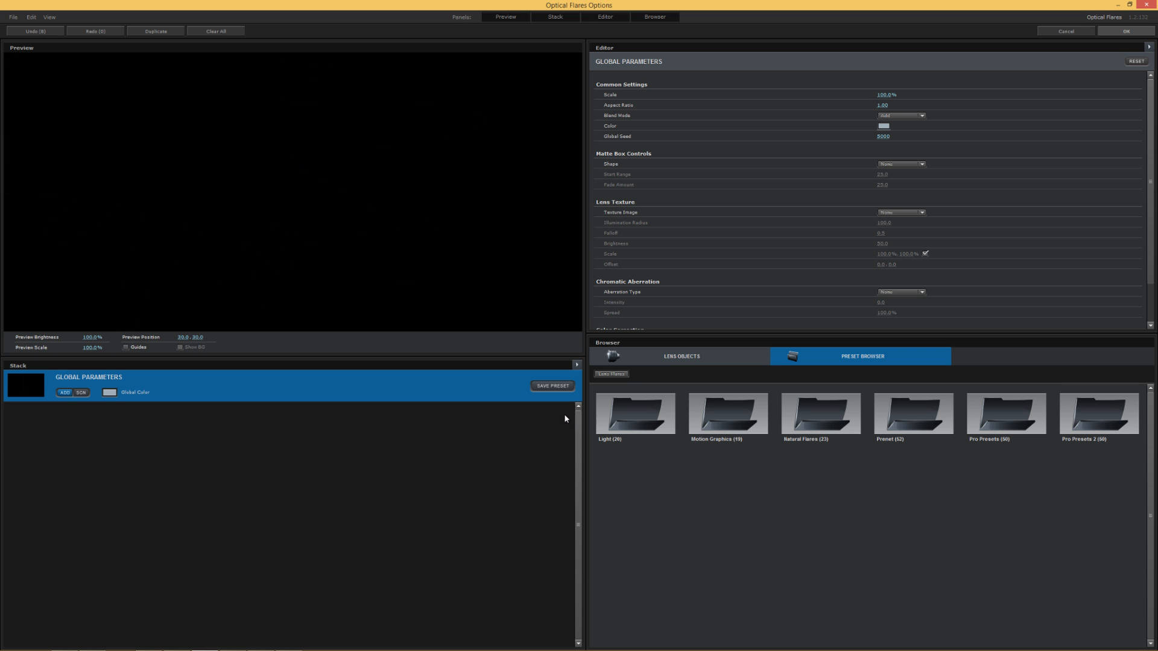
# Add a Hoop lens object to the flare and accept the Optical Flares options
pyautogui.click(693, 359)
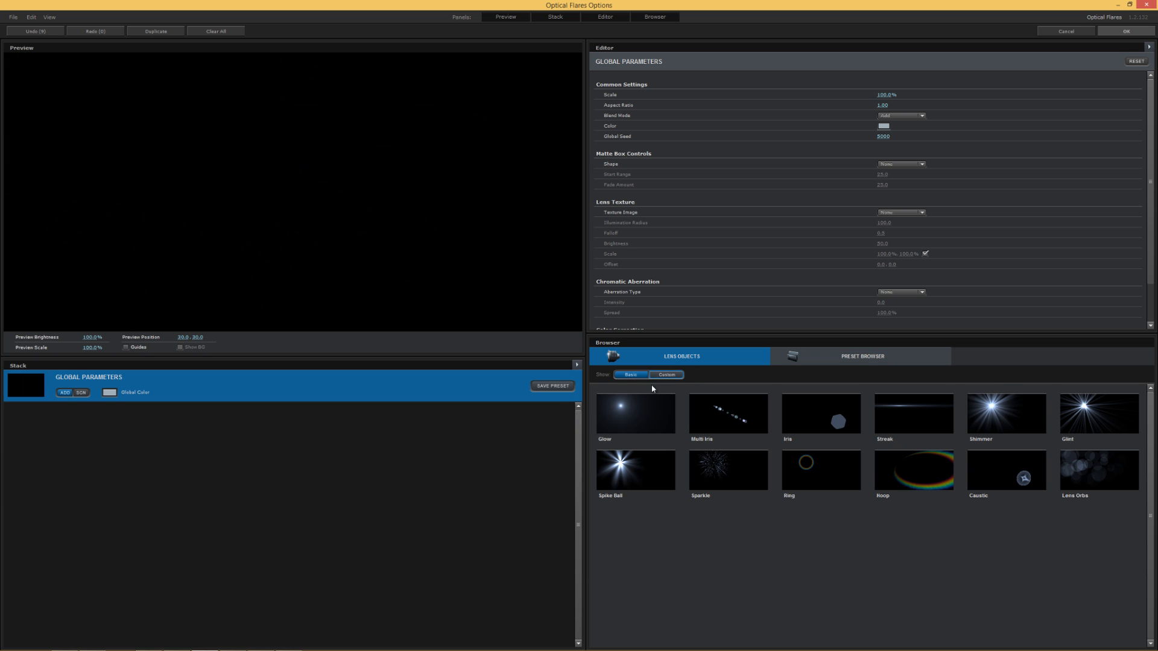
pyautogui.click(884, 472)
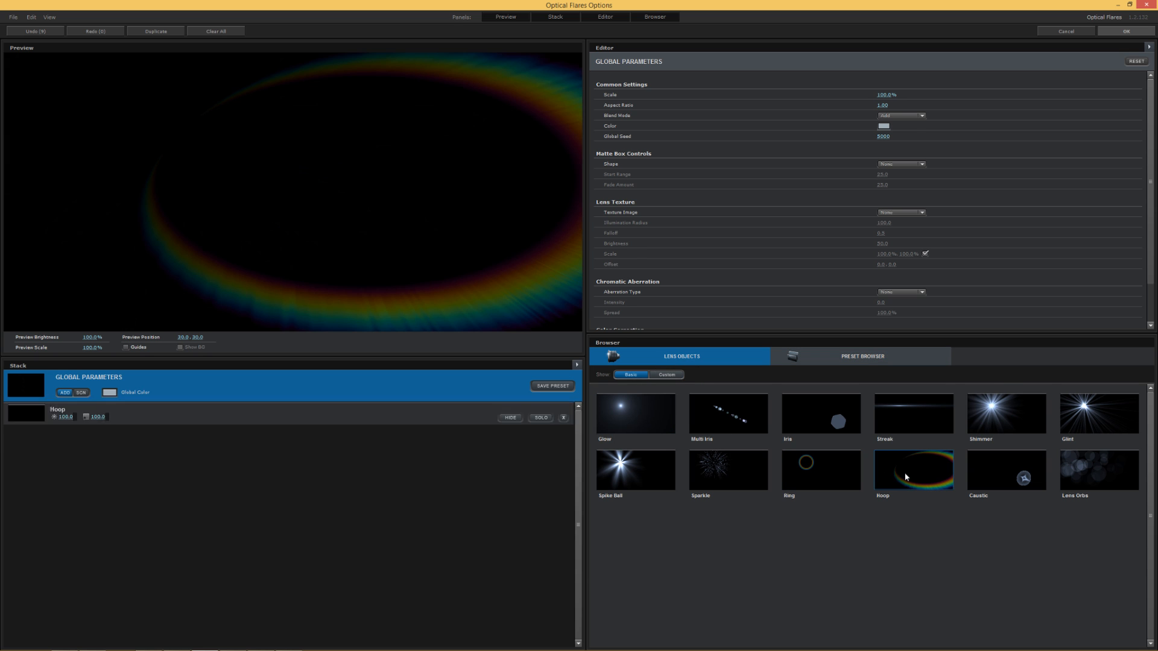
pyautogui.click(1126, 32)
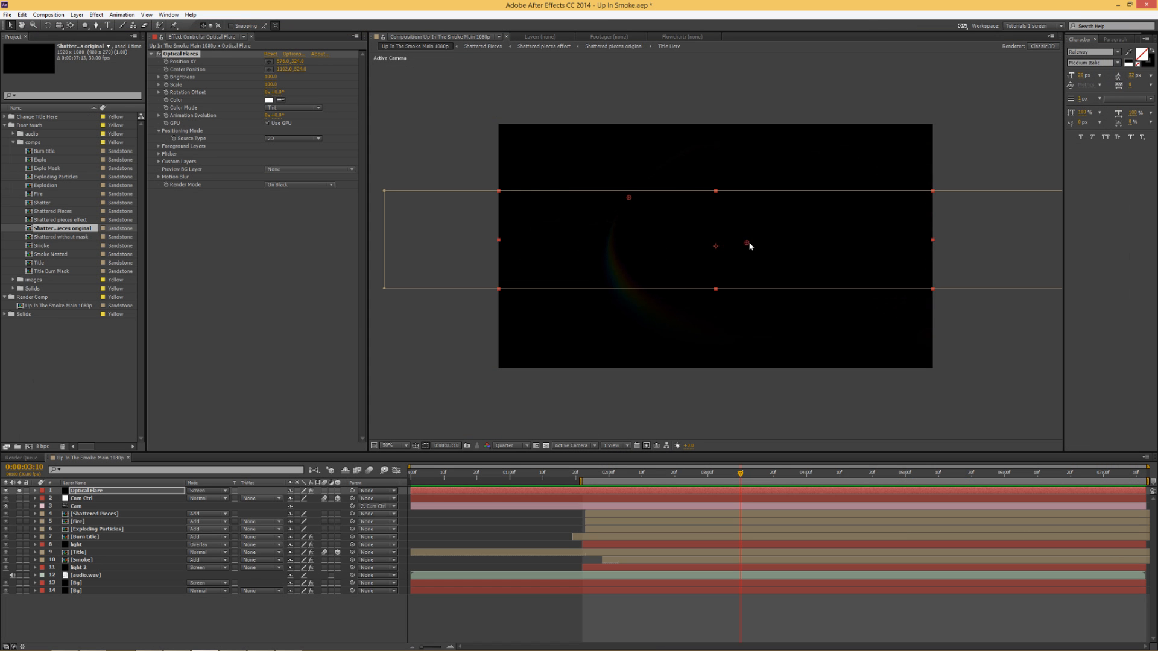
# Try the hoop flare with its position right of the composition centre and its center position slightly left of it
pyautogui.moveTo(715, 246); pyautogui.dragTo(666, 246)
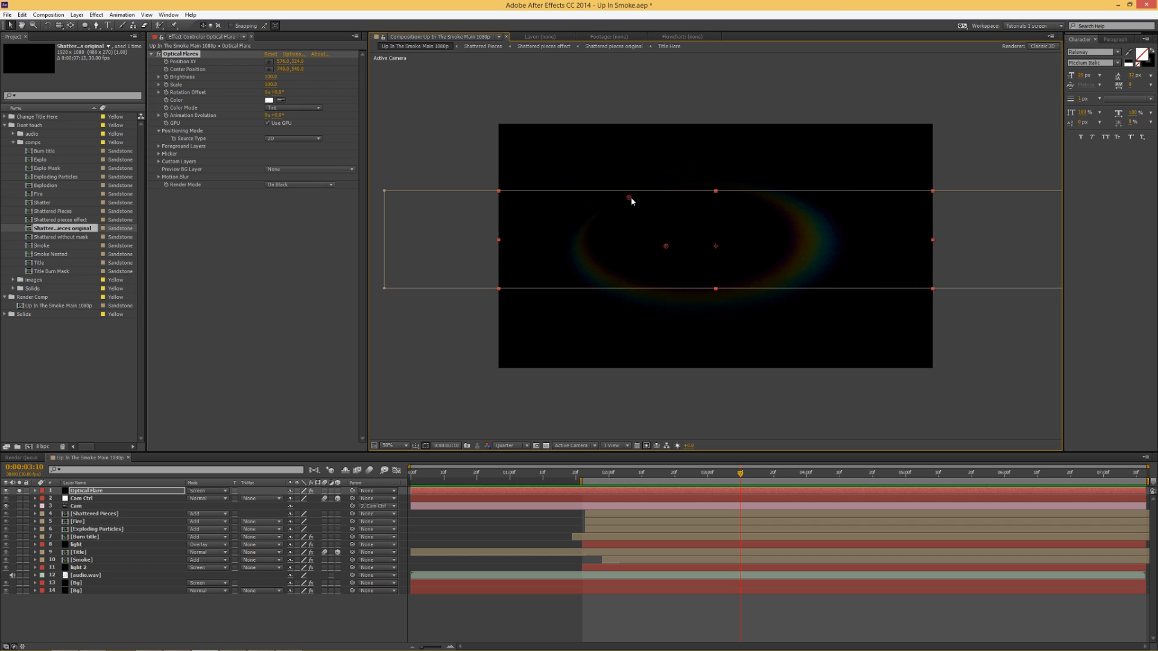
pyautogui.moveTo(631, 201); pyautogui.dragTo(753, 245)
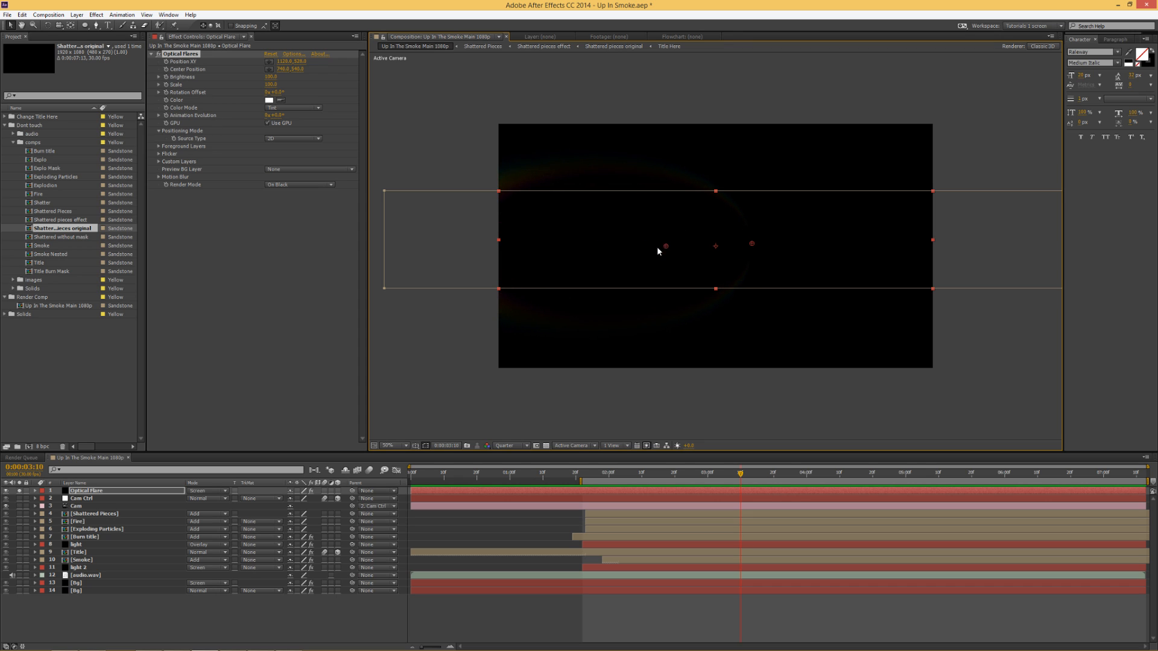
pyautogui.moveTo(666, 248); pyautogui.dragTo(700, 247)
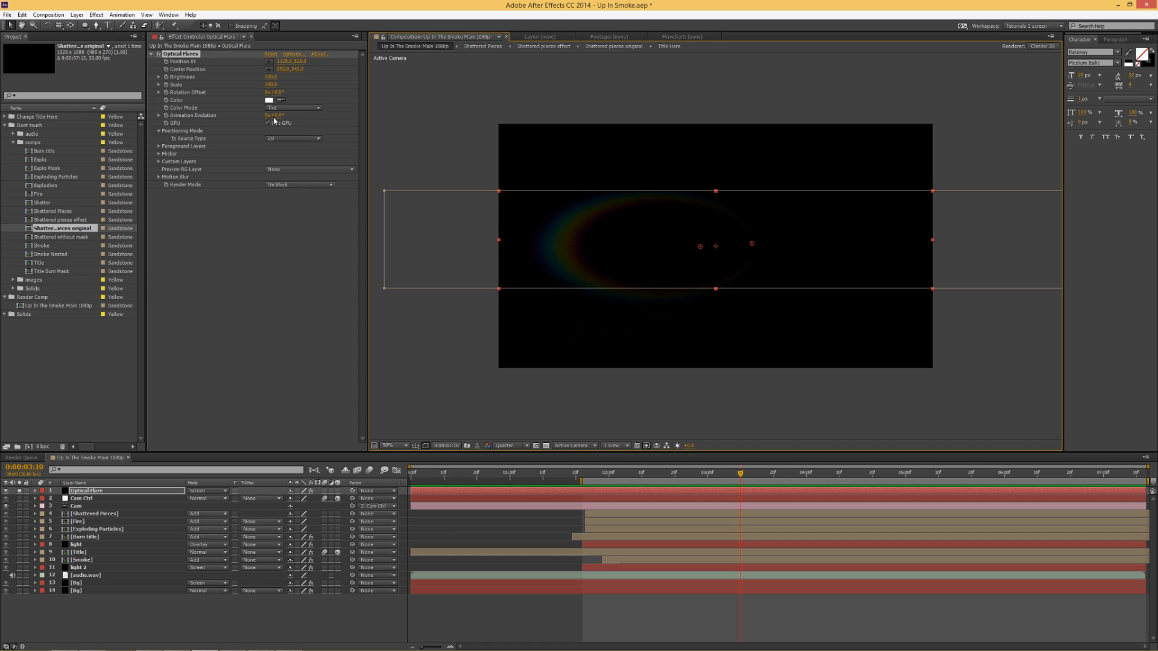
# Enable keyframing for the flare's Position XY and Center Position and move both keyframes to 0:00:01:23
pyautogui.click(167, 69)
pyautogui.click(166, 61)
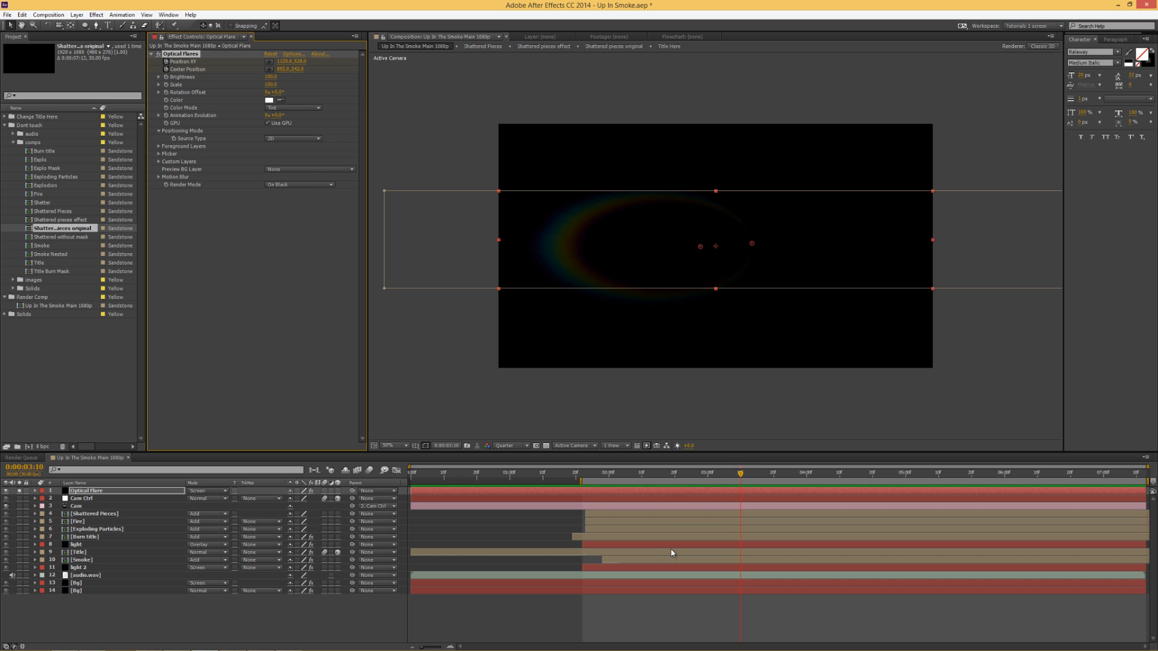
pyautogui.press('u')
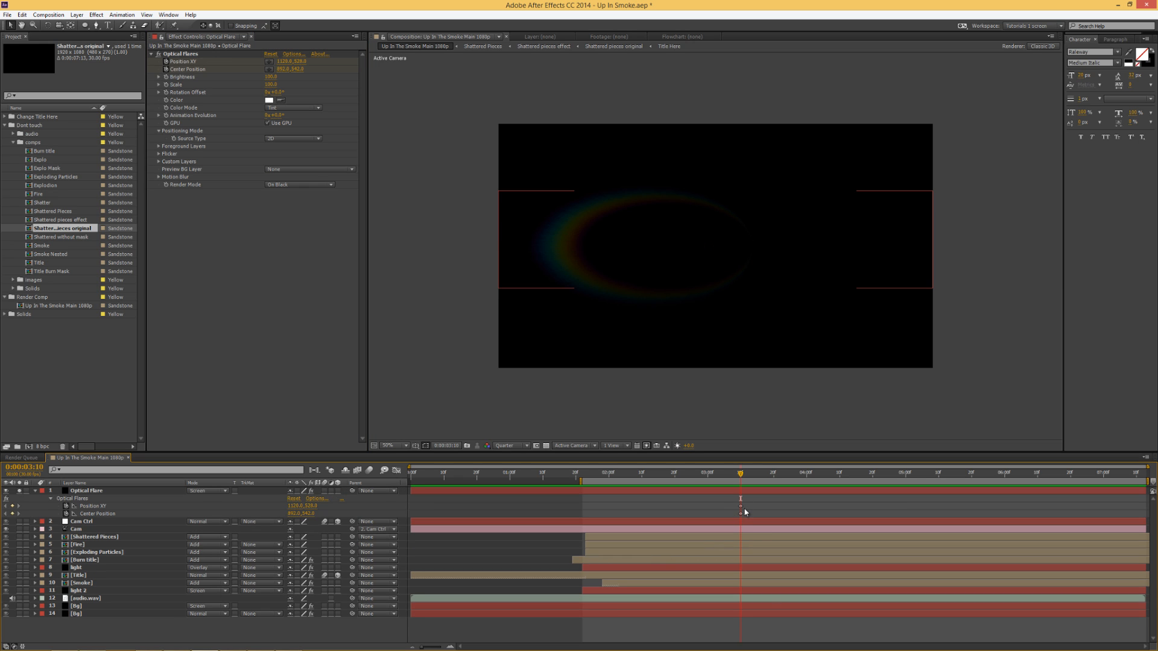
pyautogui.click(742, 511)
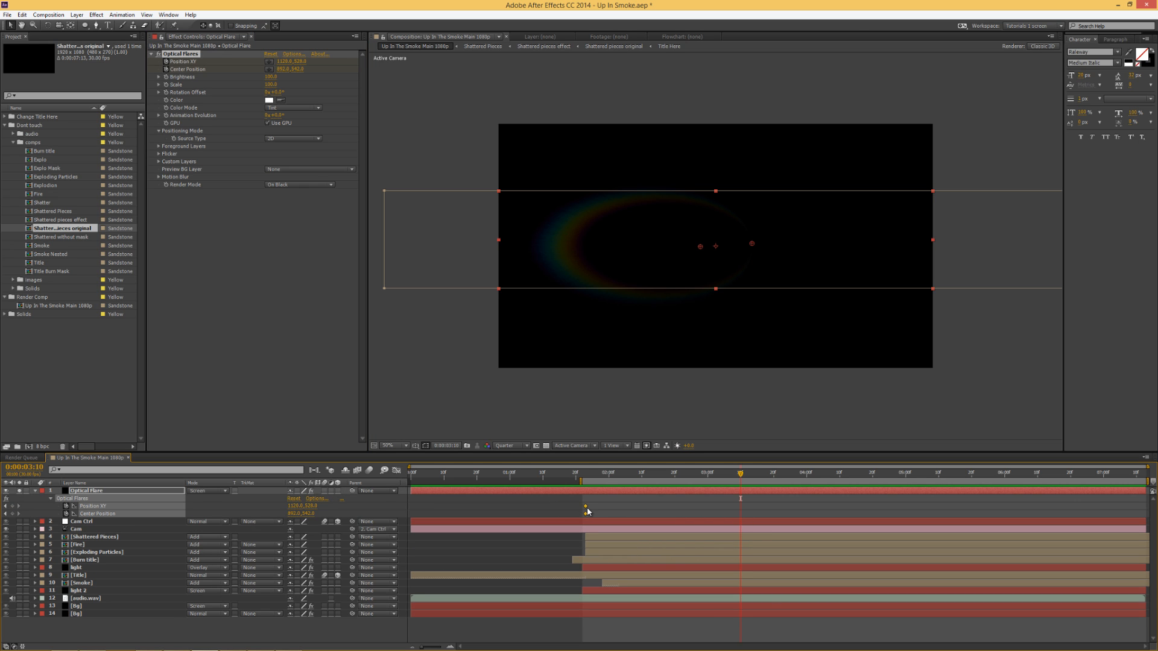
# At 0:00:01:23, place the flare's Position XY and Center Position together beyond the title's right end, near 1450, 540
pyautogui.click(584, 474)
pyautogui.moveTo(752, 244); pyautogui.dragTo(826, 246)
pyautogui.moveTo(703, 248); pyautogui.dragTo(825, 247)
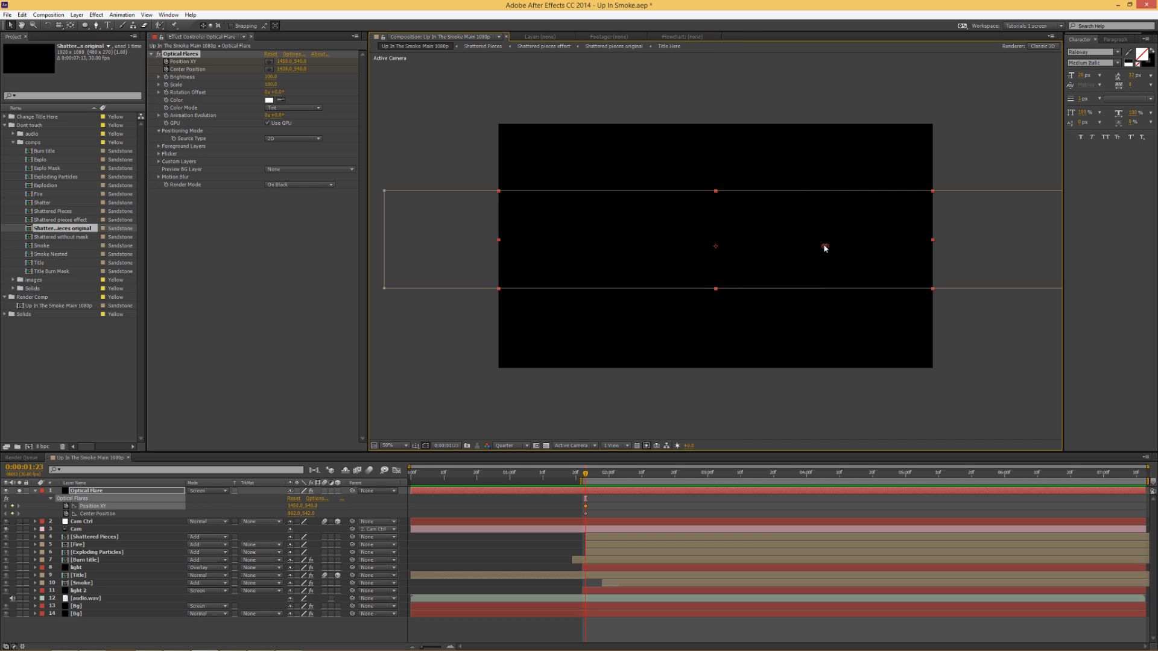
pyautogui.click(825, 249)
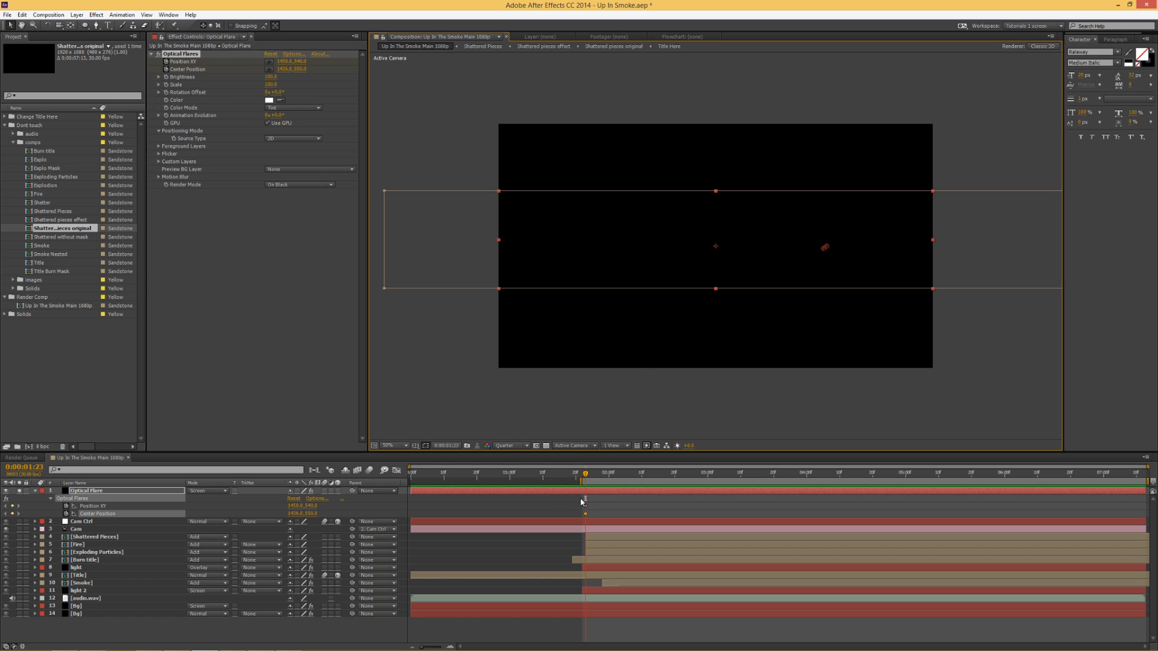
# Solo the Title layer and, at 0:00:03:11, place the flare's Position XY near 172, 564 and Center Position near 626, 518
pyautogui.moveTo(590, 478); pyautogui.dragTo(626, 476)
pyautogui.click(20, 577)
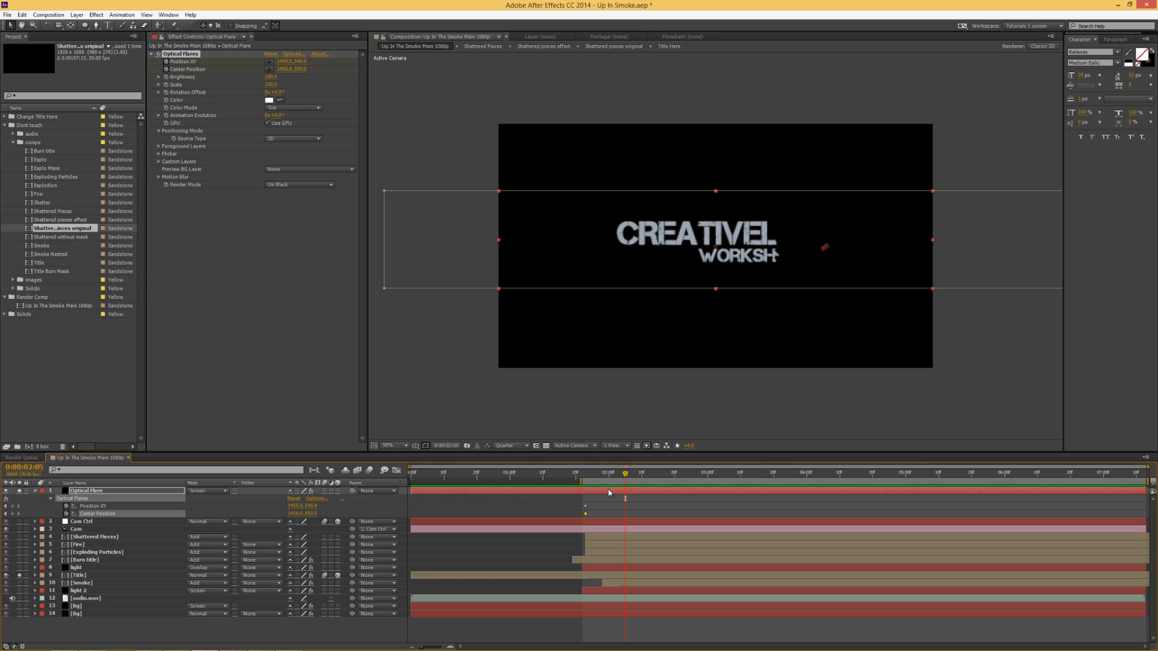
pyautogui.moveTo(626, 475); pyautogui.dragTo(746, 475)
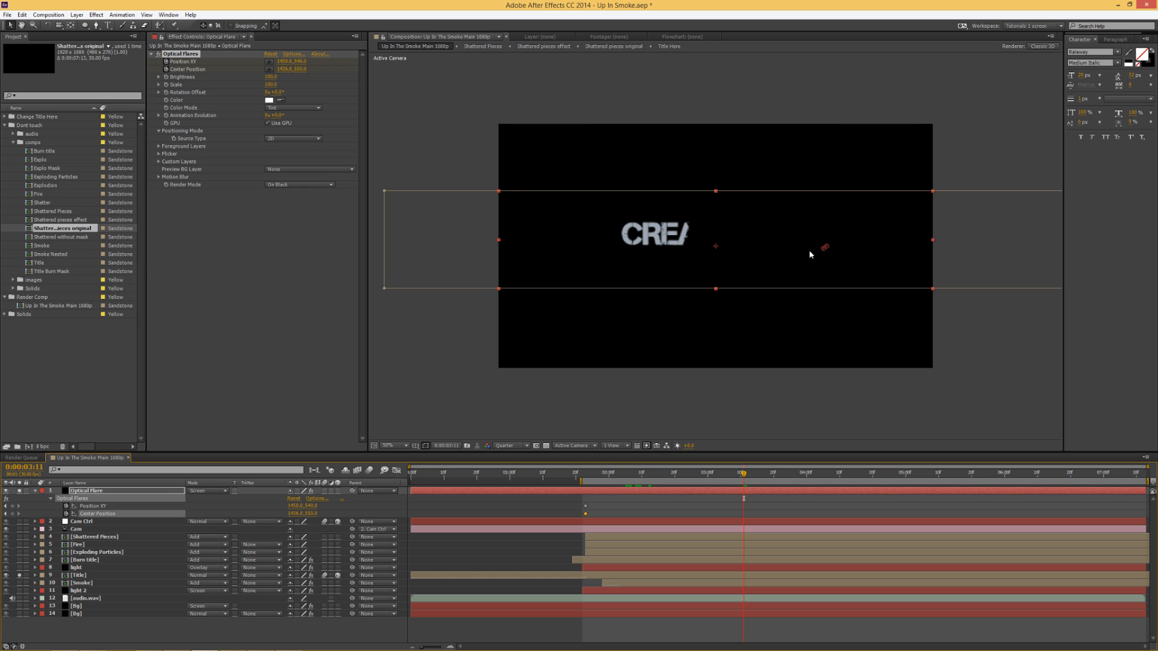
pyautogui.moveTo(823, 248); pyautogui.dragTo(695, 249)
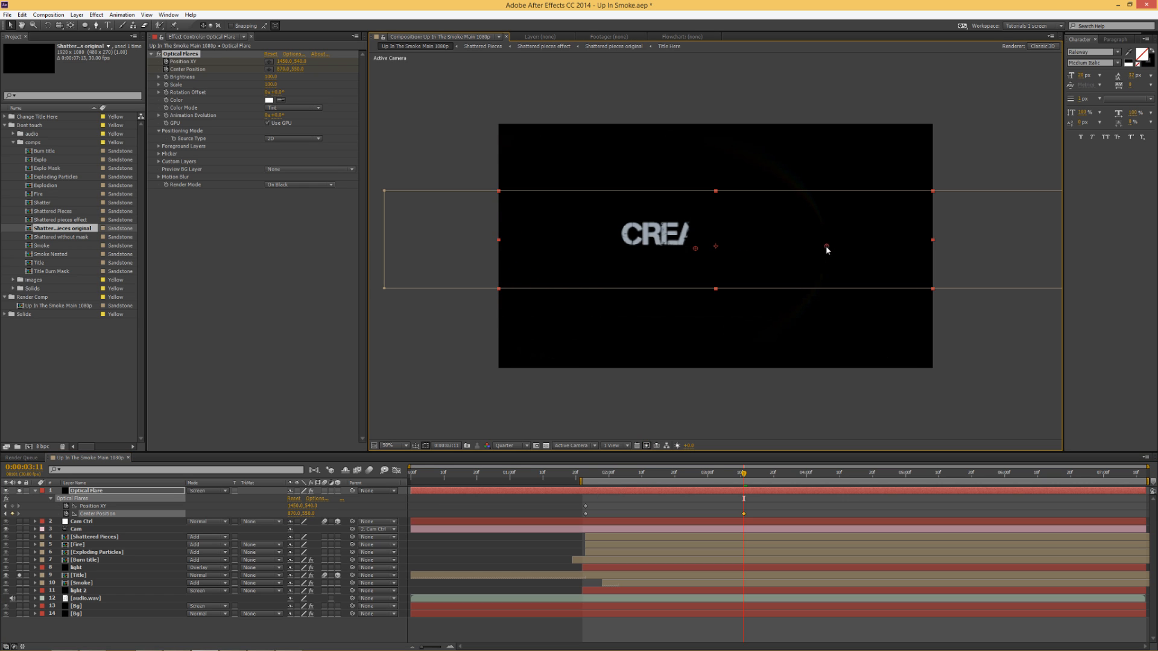
pyautogui.moveTo(827, 247); pyautogui.dragTo(643, 239)
pyautogui.moveTo(731, 248); pyautogui.dragTo(616, 245)
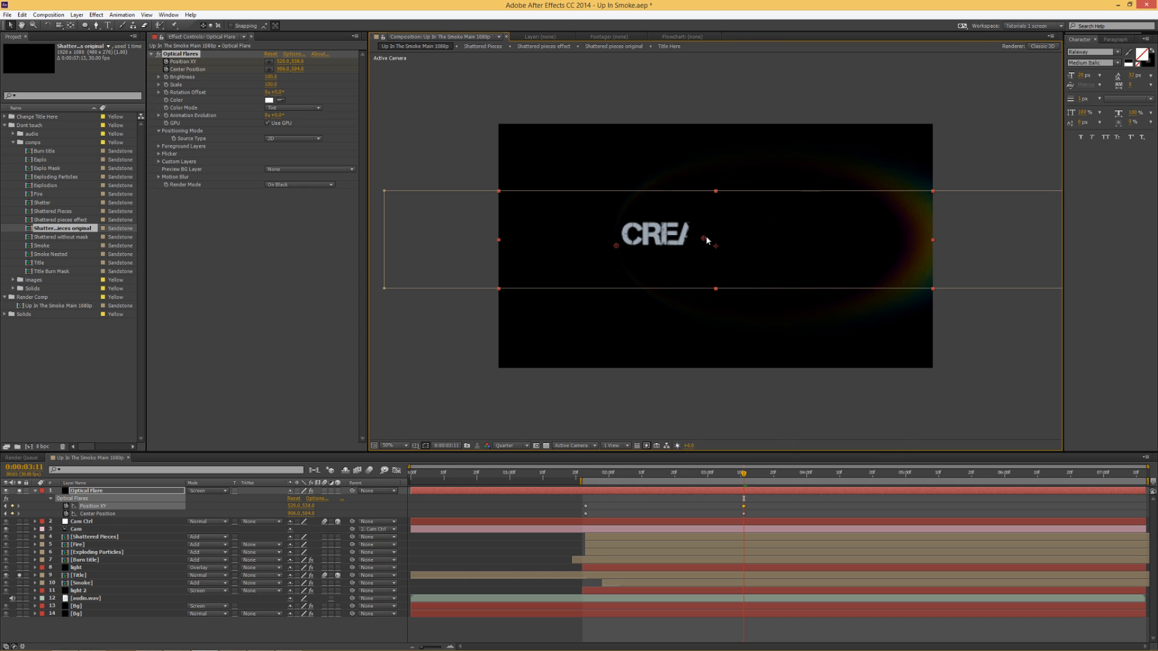
pyautogui.moveTo(707, 241); pyautogui.dragTo(558, 251)
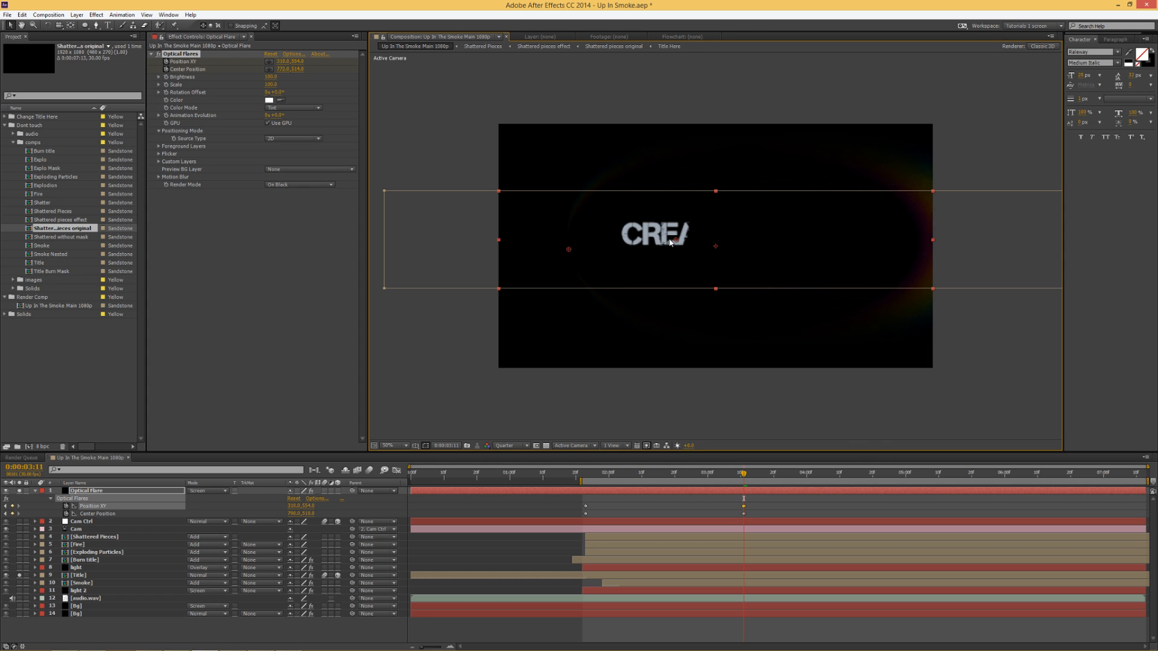
pyautogui.moveTo(670, 243); pyautogui.dragTo(640, 241)
pyautogui.moveTo(564, 247); pyautogui.dragTo(538, 252)
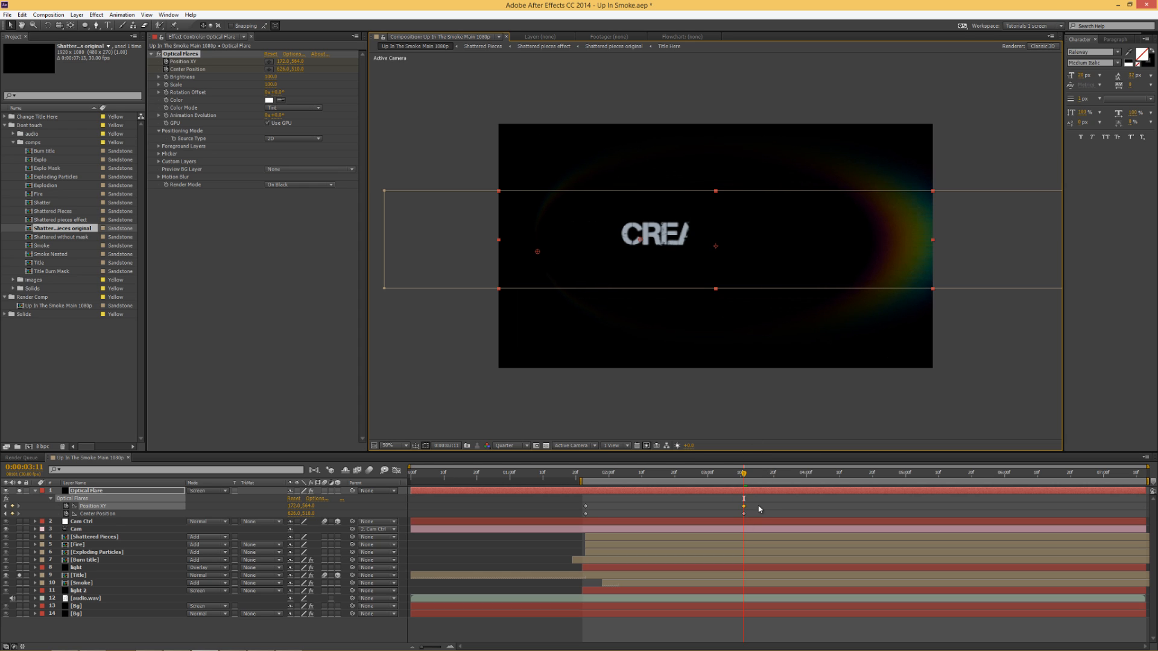
# Move the end keyframes of the flare's Position XY and Center Position to 0:00:03:23 and check the motion
pyautogui.moveTo(726, 518); pyautogui.dragTo(783, 506)
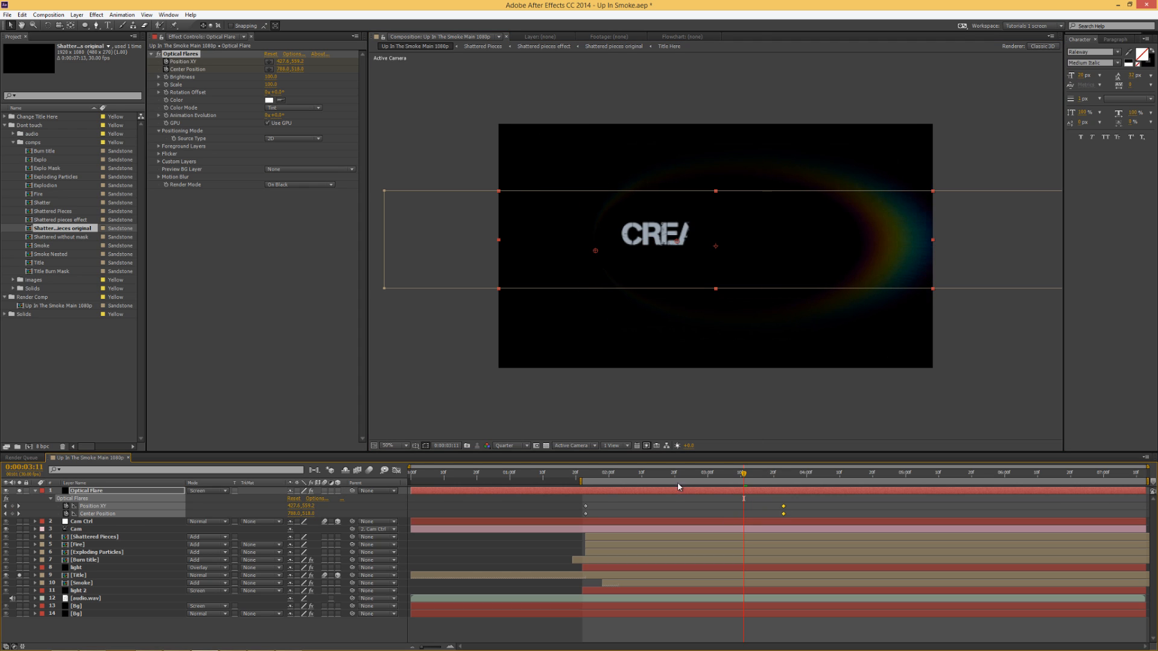
pyautogui.press('KP_0')
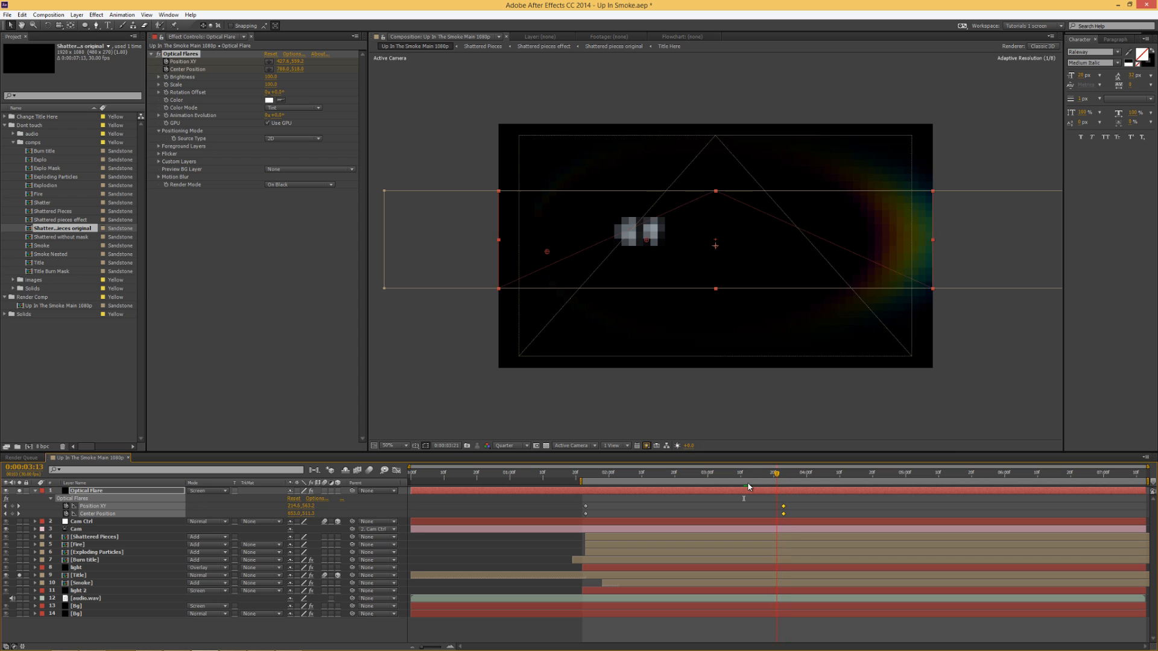
pyautogui.moveTo(748, 483); pyautogui.dragTo(784, 483)
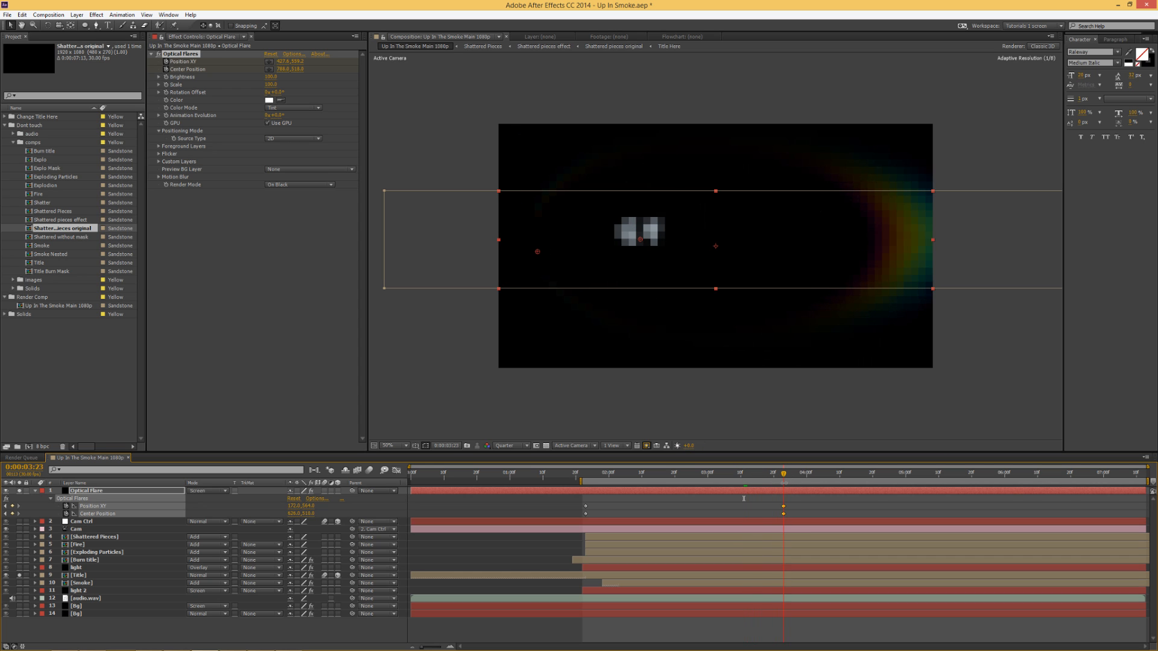
# Fade out the flare with a Brightness keyframe of 100 shortly before 0:00:03:23 and one of 0 slightly after it
pyautogui.click(160, 77)
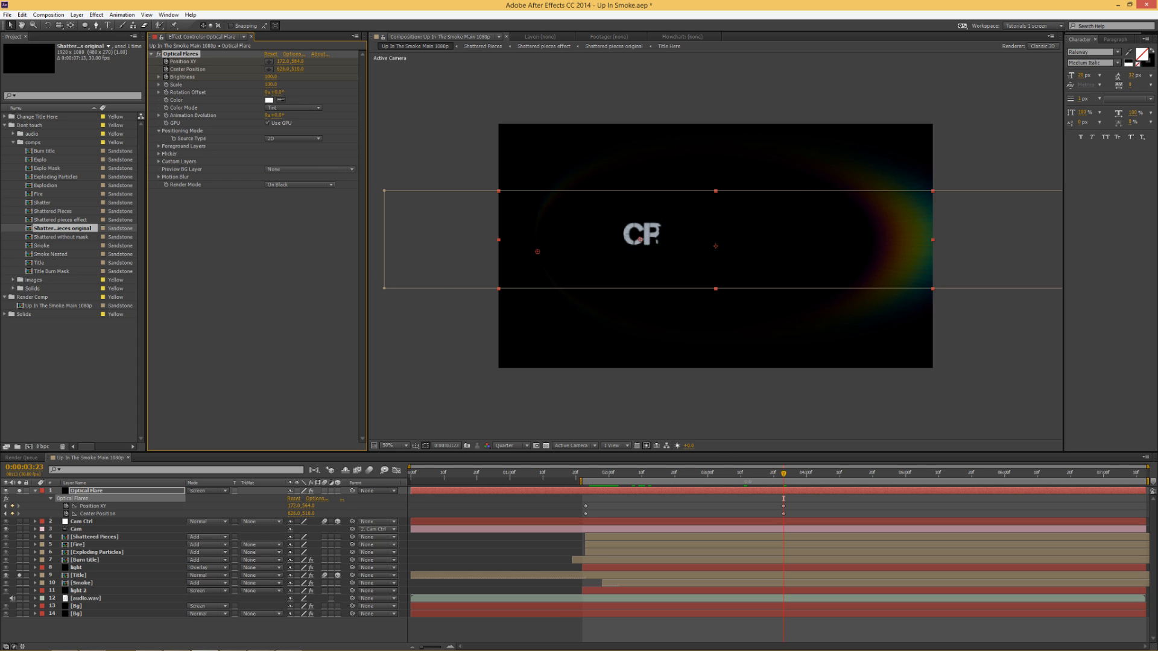
pyautogui.press('u')
pyautogui.press('u')
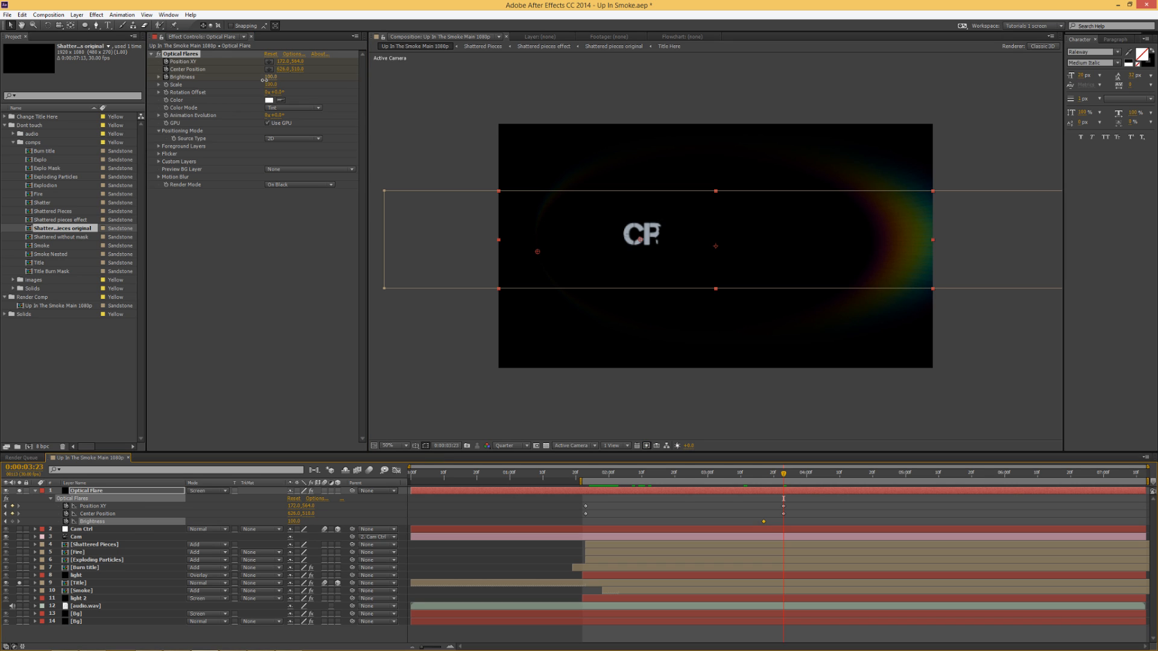
pyautogui.moveTo(269, 78); pyautogui.dragTo(204, 81)
pyautogui.moveTo(784, 521); pyautogui.dragTo(793, 521)
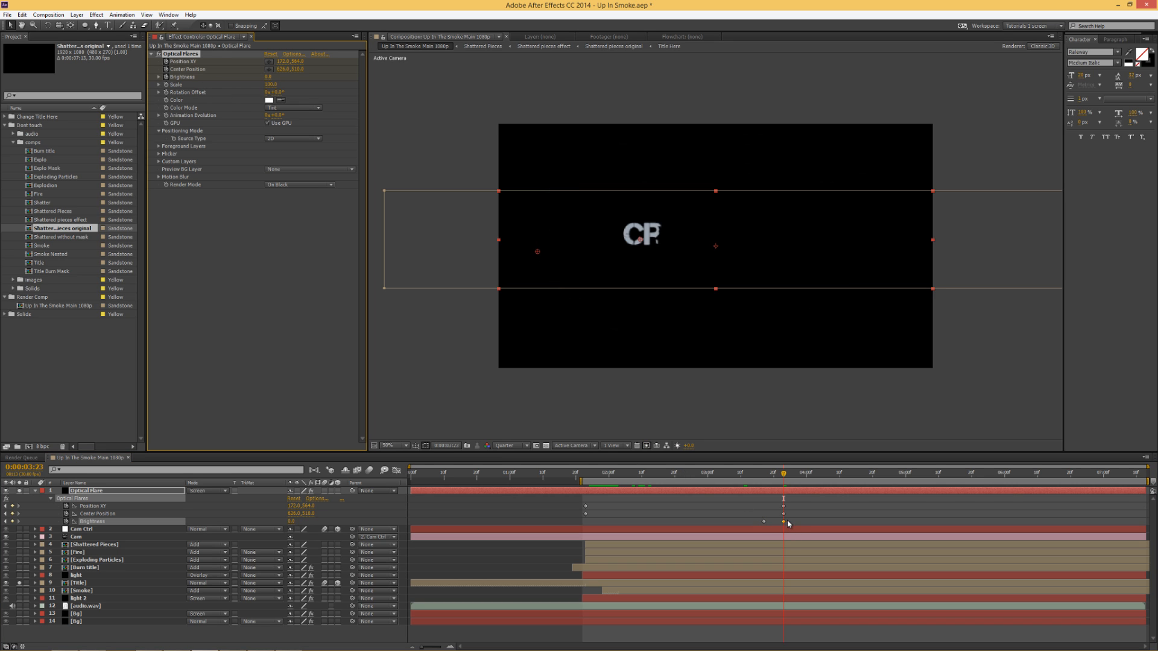
# Fade in the flare by keyframing Brightness from 0 at 0:00:01:23 to 100 at 0:00:02:02
pyautogui.click(614, 474)
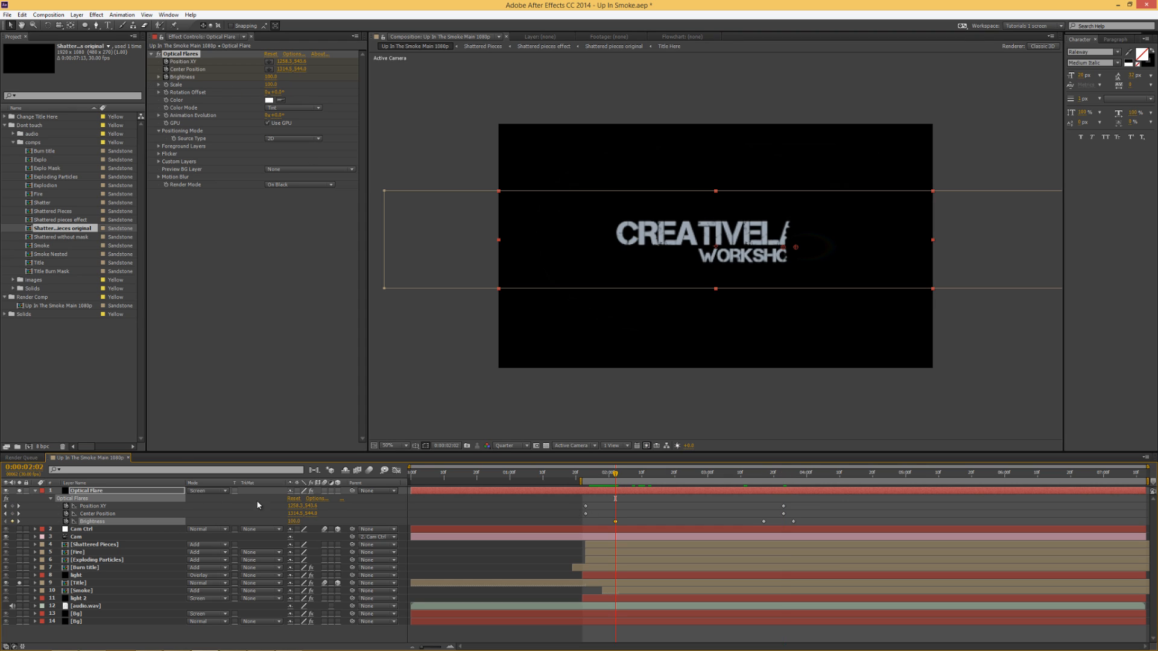
pyautogui.click(586, 478)
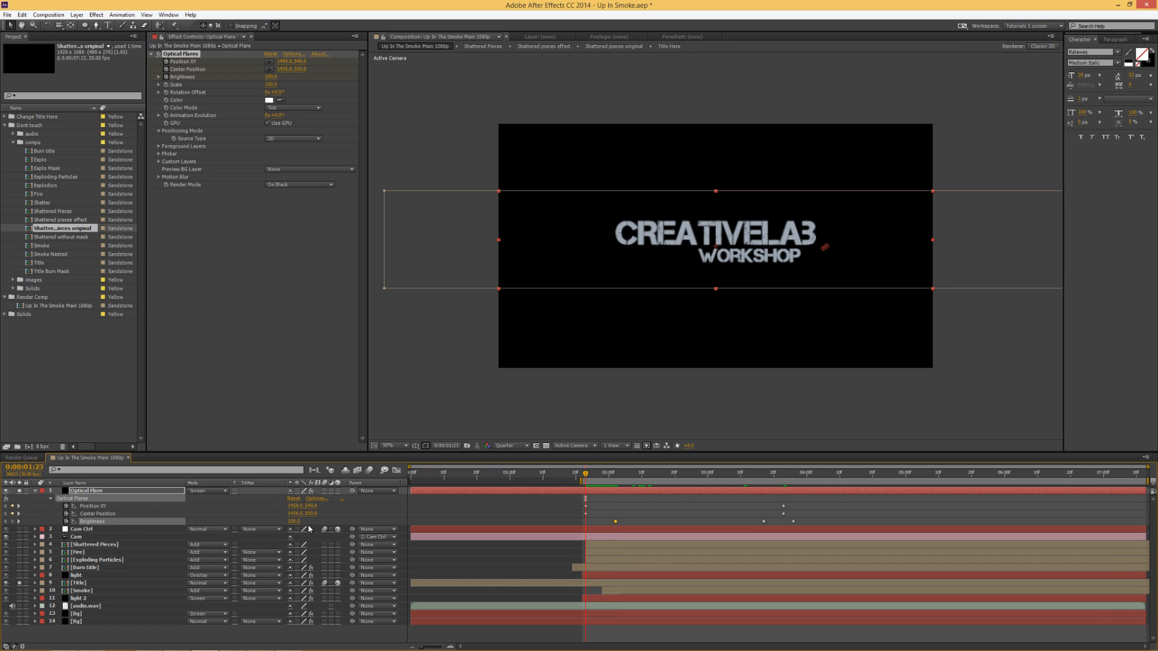
pyautogui.moveTo(293, 521); pyautogui.dragTo(170, 523)
# Collapse the Optical Flare layer and preview the flare animation with the burning title
pyautogui.moveTo(587, 480); pyautogui.dragTo(734, 473)
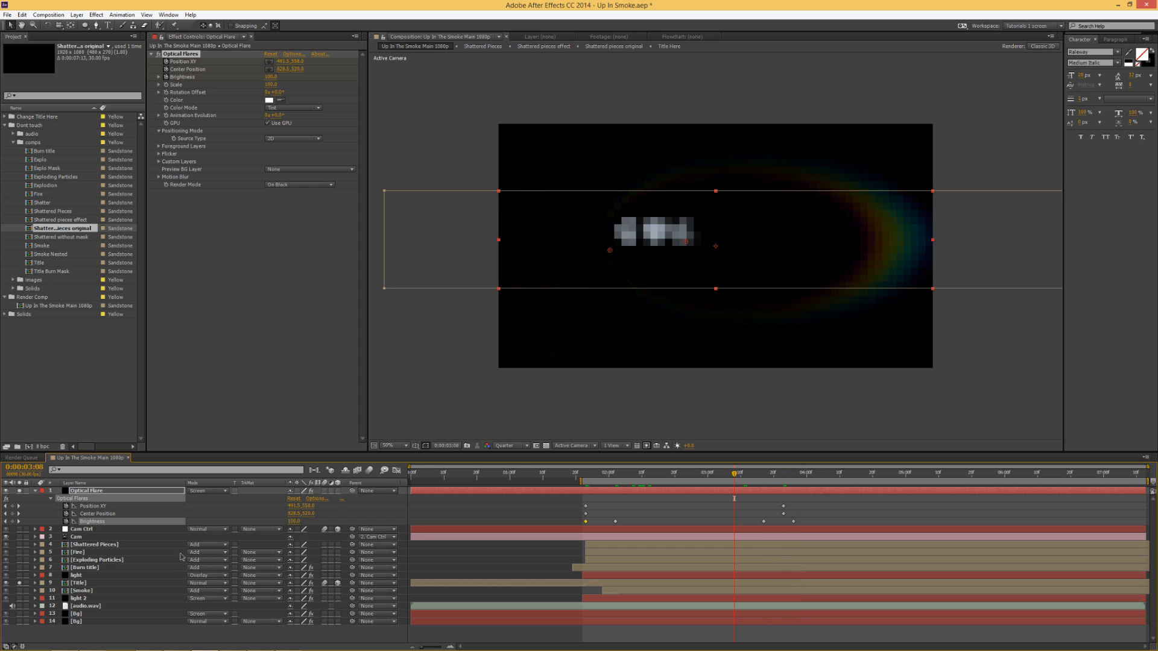
pyautogui.click(36, 492)
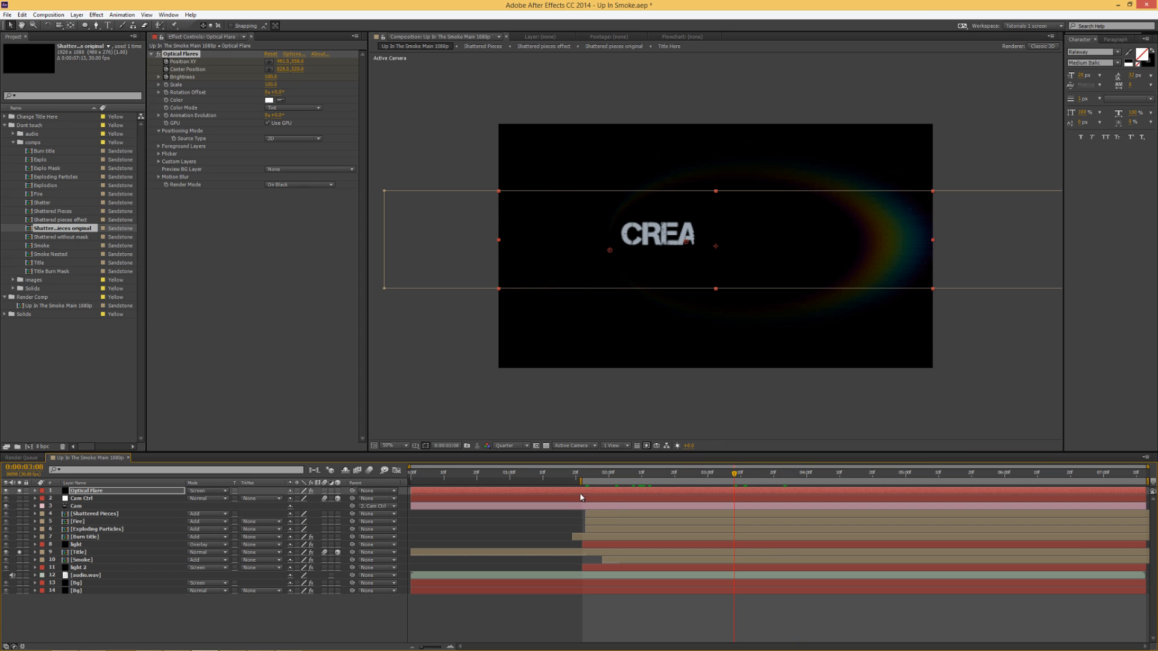
pyautogui.press('KP_0')
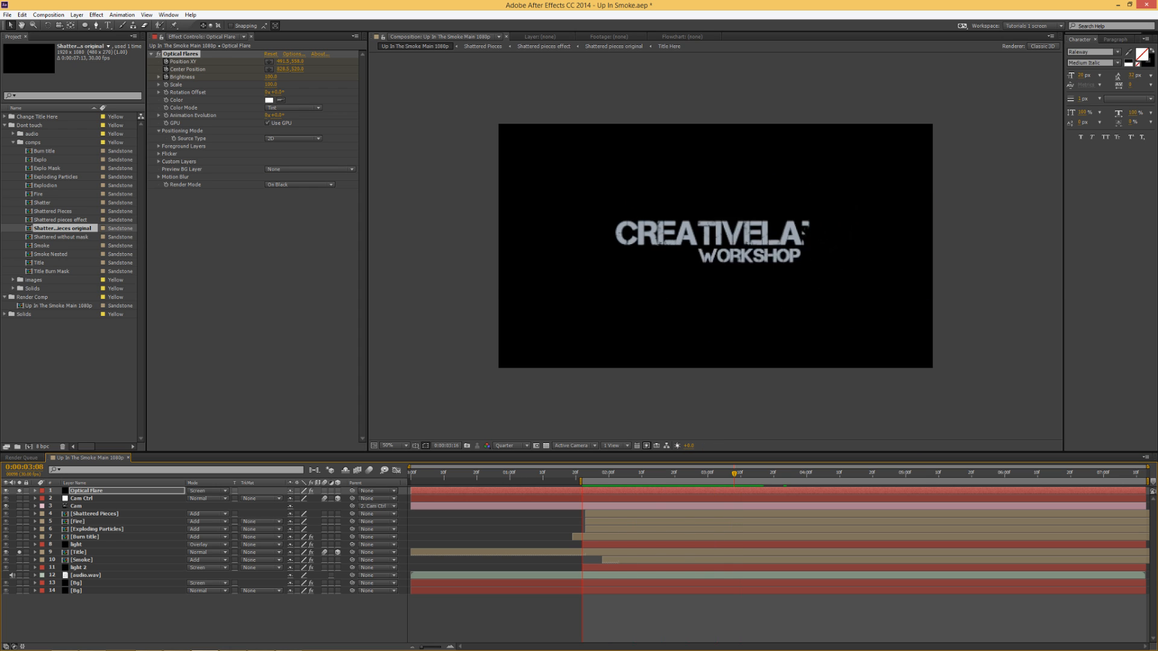
pyautogui.press('space')
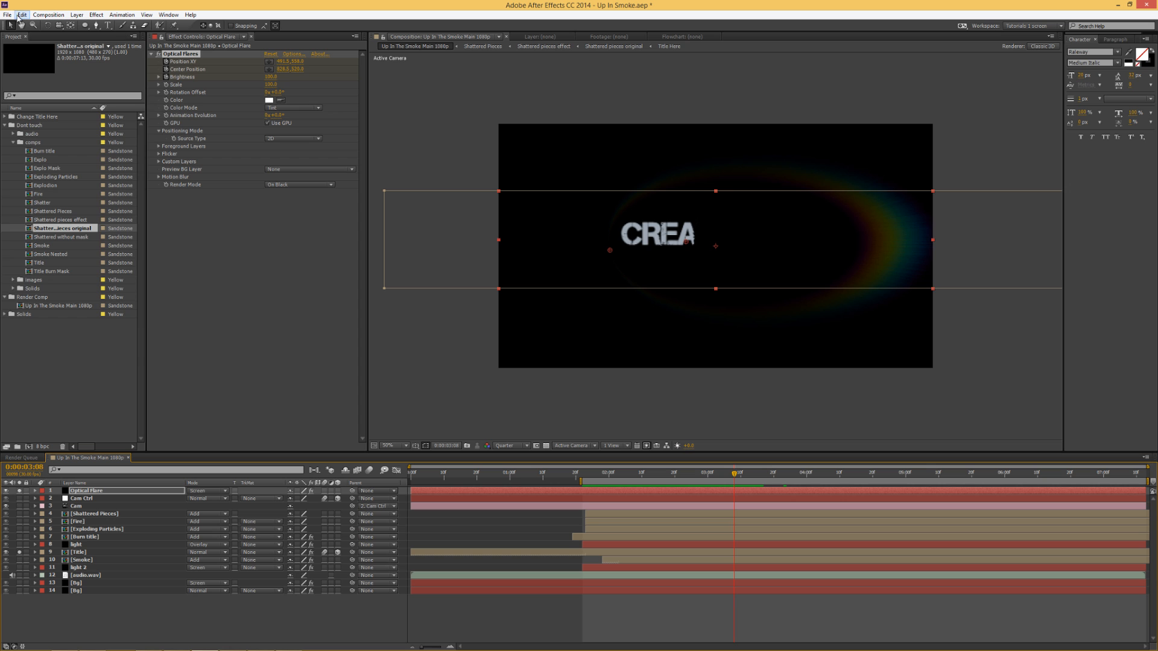
# Save the project
pyautogui.click(7, 14)
pyautogui.click(24, 88)
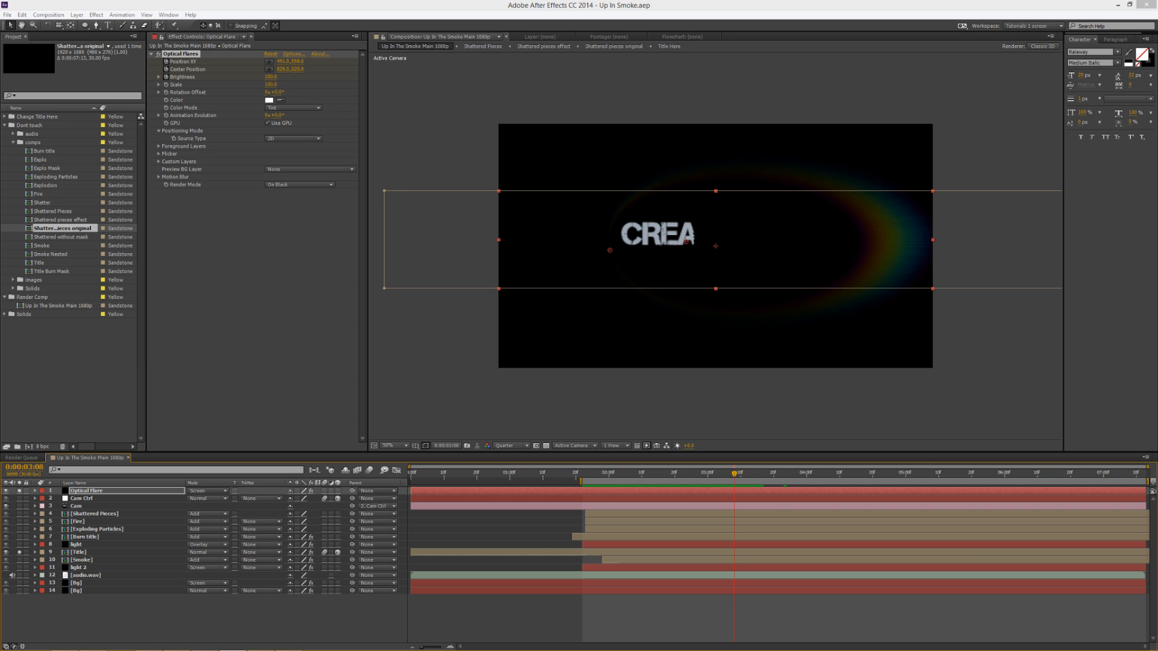
pyautogui.click(560, 353)
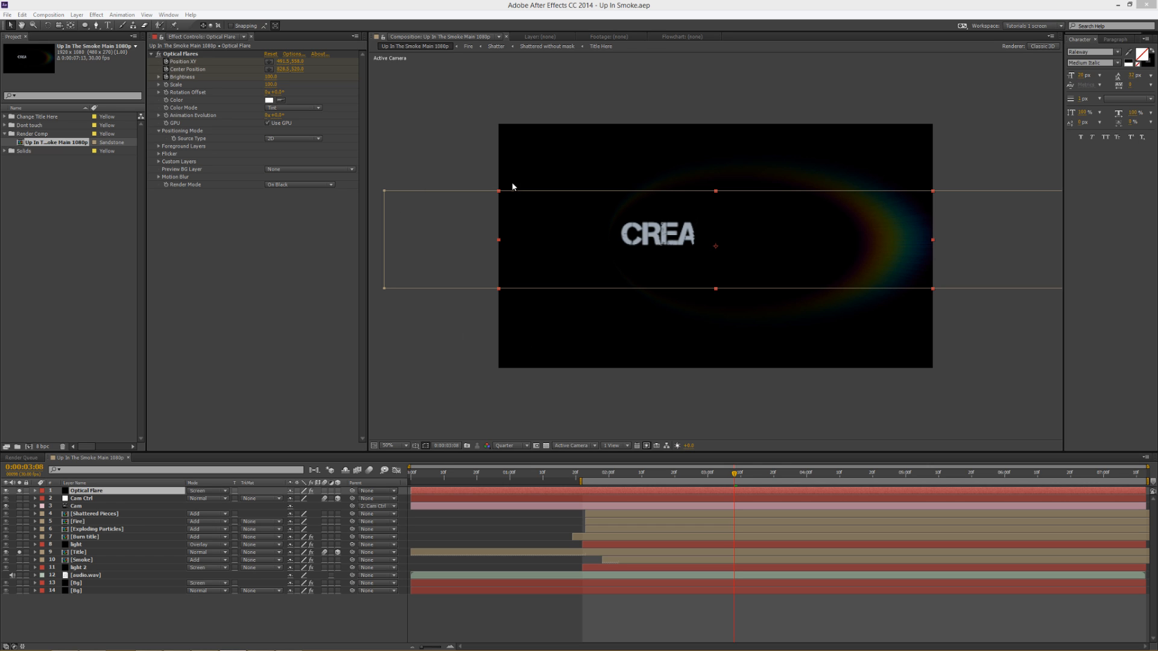
# Delete the mask from the Optical Flare layer so the whole hoop is uncropped
pyautogui.click(91, 491)
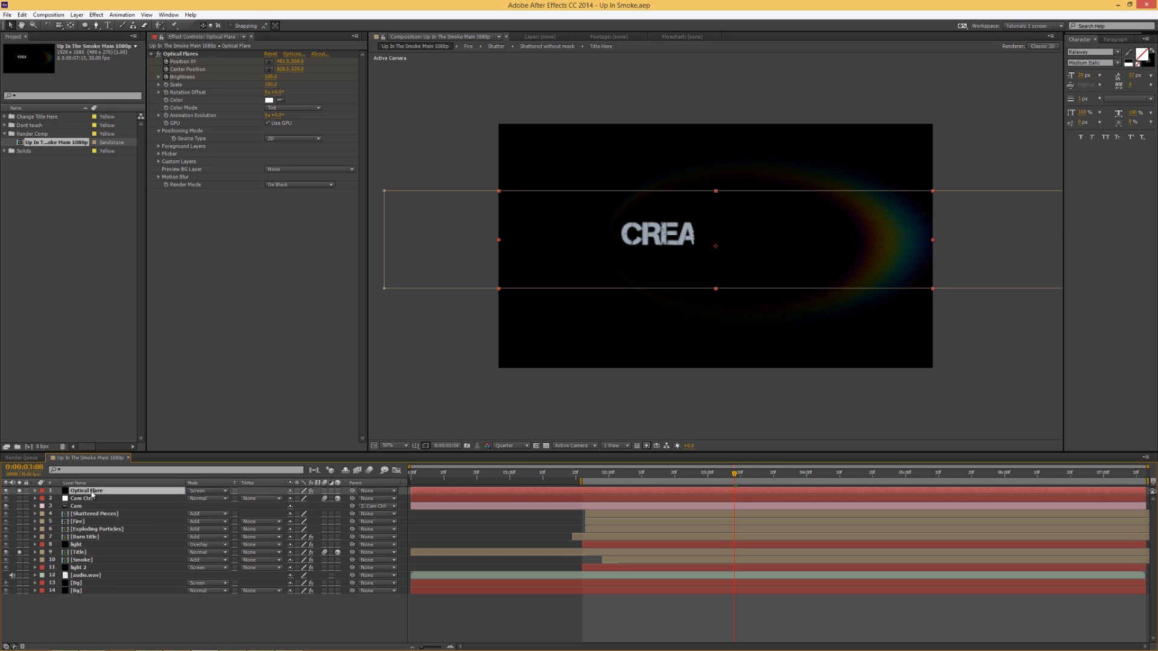
pyautogui.press('m')
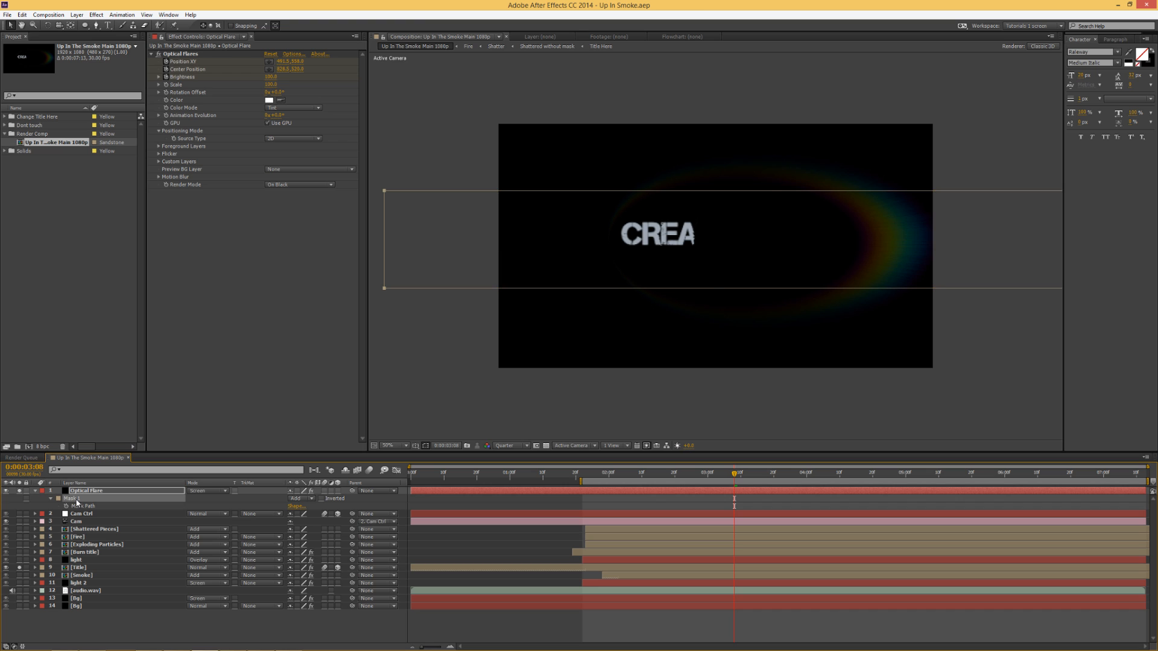
pyautogui.press('Delete')
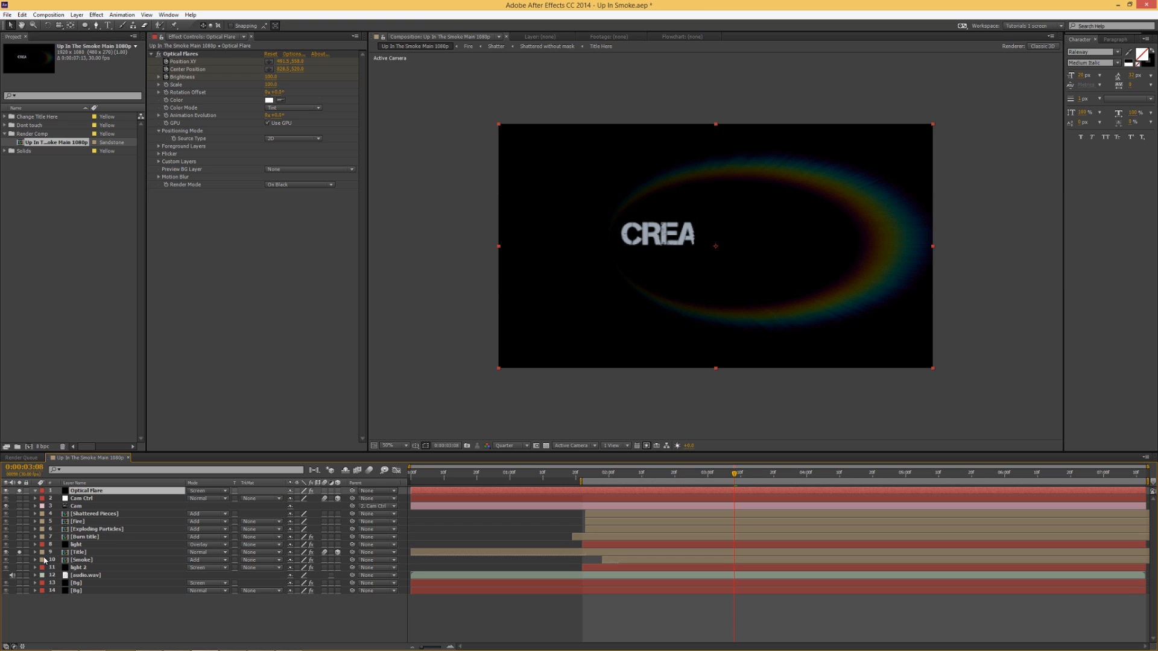
# Duplicate the upper Bg layer and remove the Fill and Noise effects from the copy
pyautogui.click(77, 584)
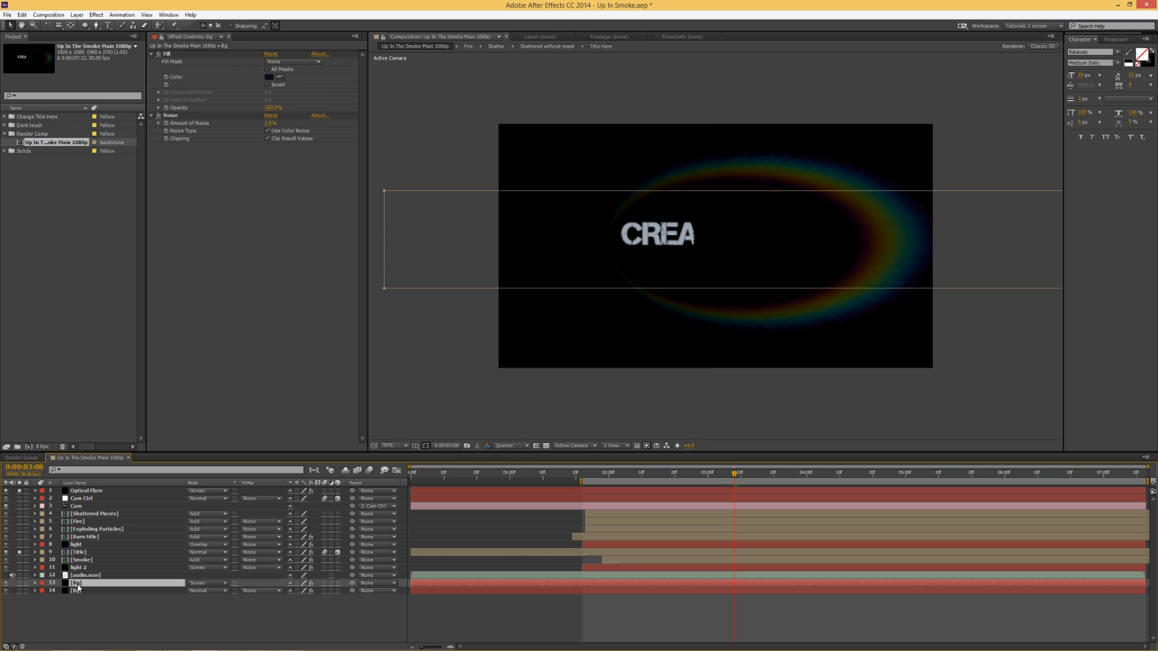
pyautogui.hotkey('ctrl', 'd')
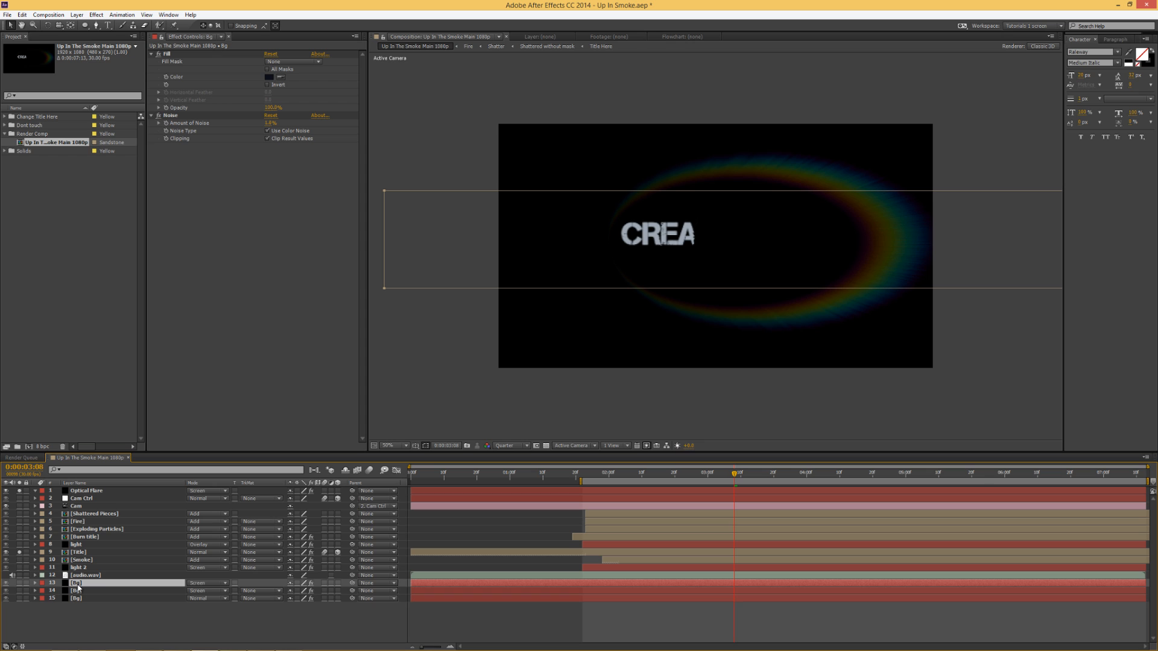
pyautogui.click(167, 54)
pyautogui.keyDown('ctrl'); pyautogui.click(173, 115); pyautogui.keyUp('ctrl')
pyautogui.press('Delete')
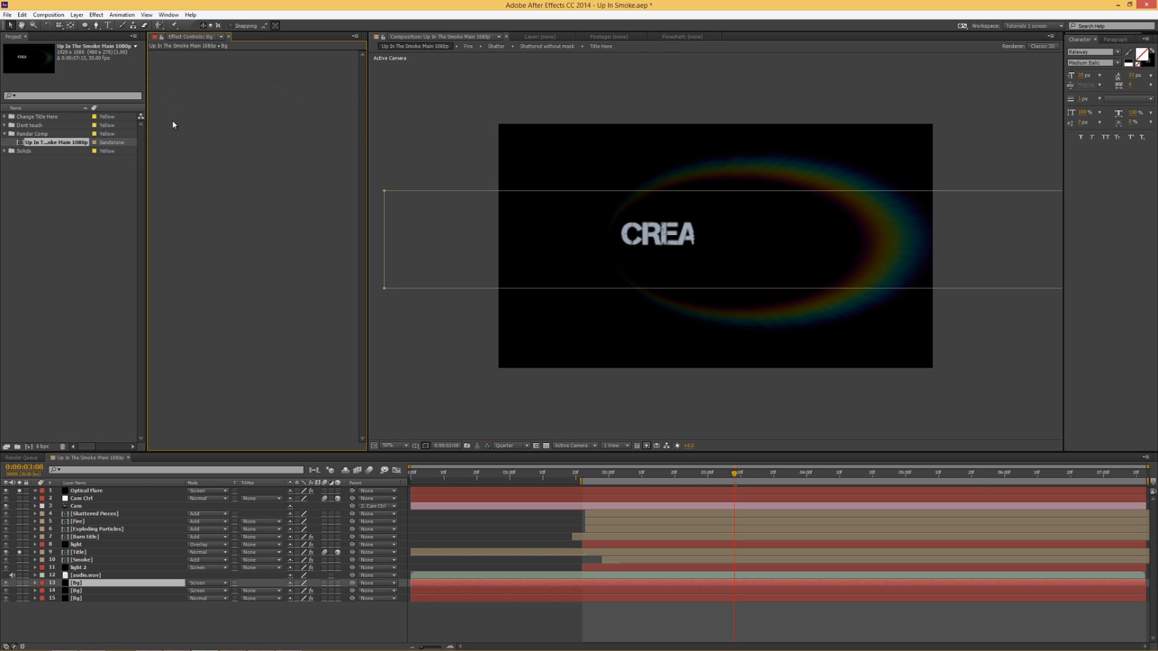
# Solo the duplicated Bg layer in place of the Title layer and delete its mask
pyautogui.click(19, 583)
pyautogui.click(20, 552)
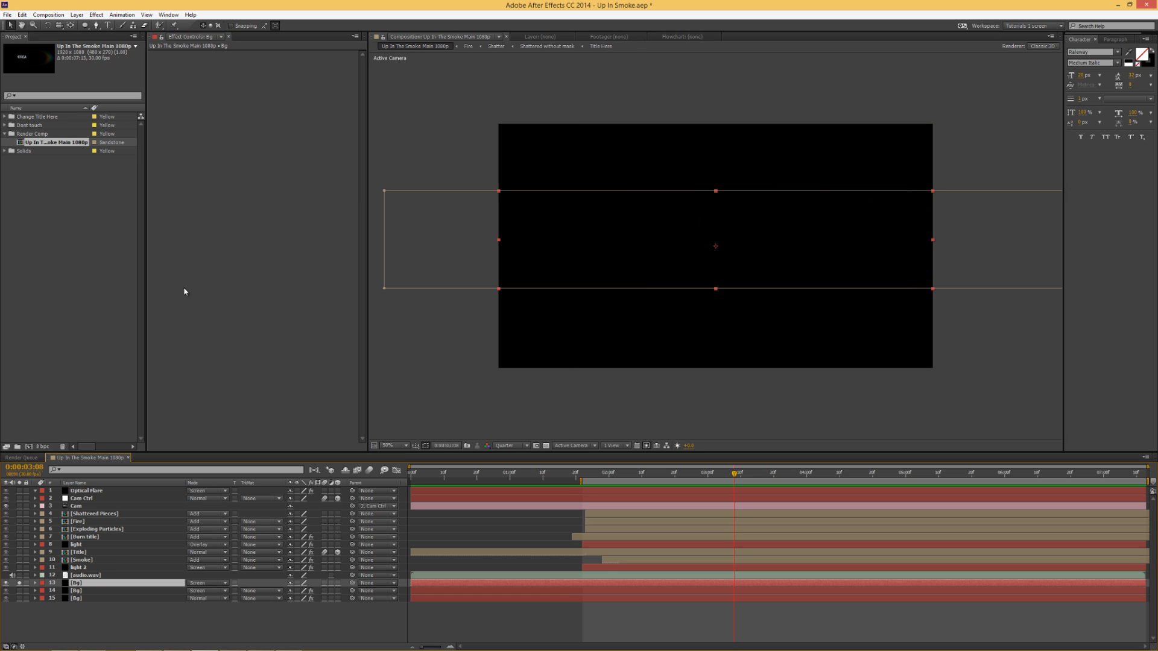
pyautogui.rightClick(189, 112)
pyautogui.click(80, 583)
pyautogui.press('m')
pyautogui.click(87, 591)
pyautogui.press('Delete')
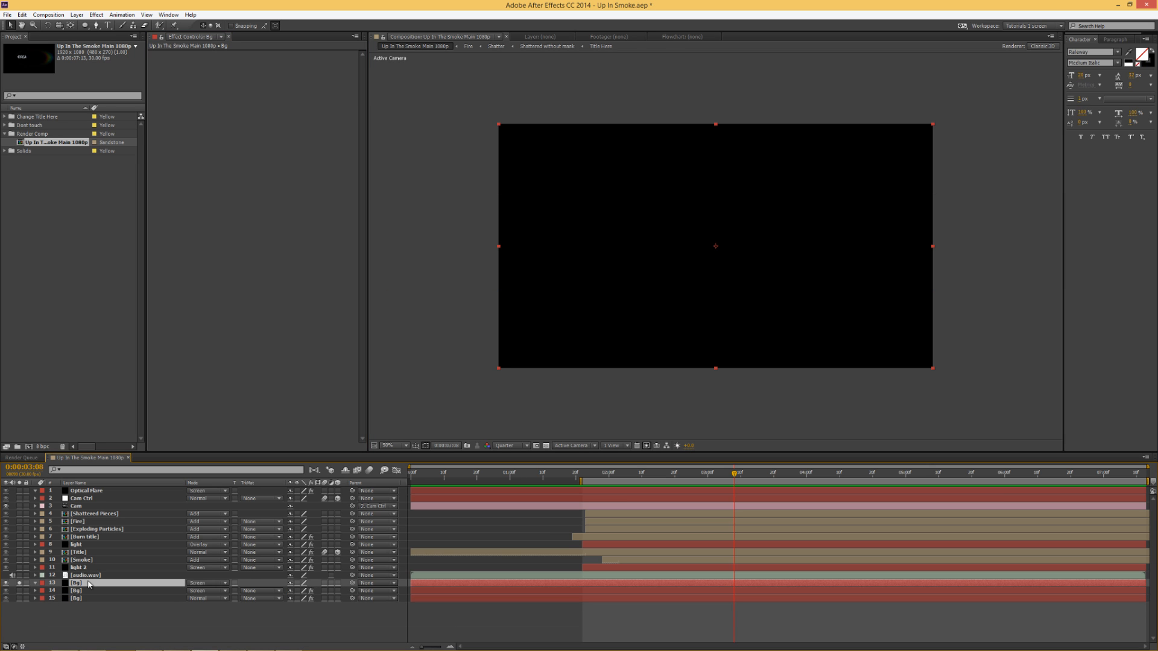
# Apply the CC Particle World simulation effect to the duplicated Bg layer
pyautogui.rightClick(194, 135)
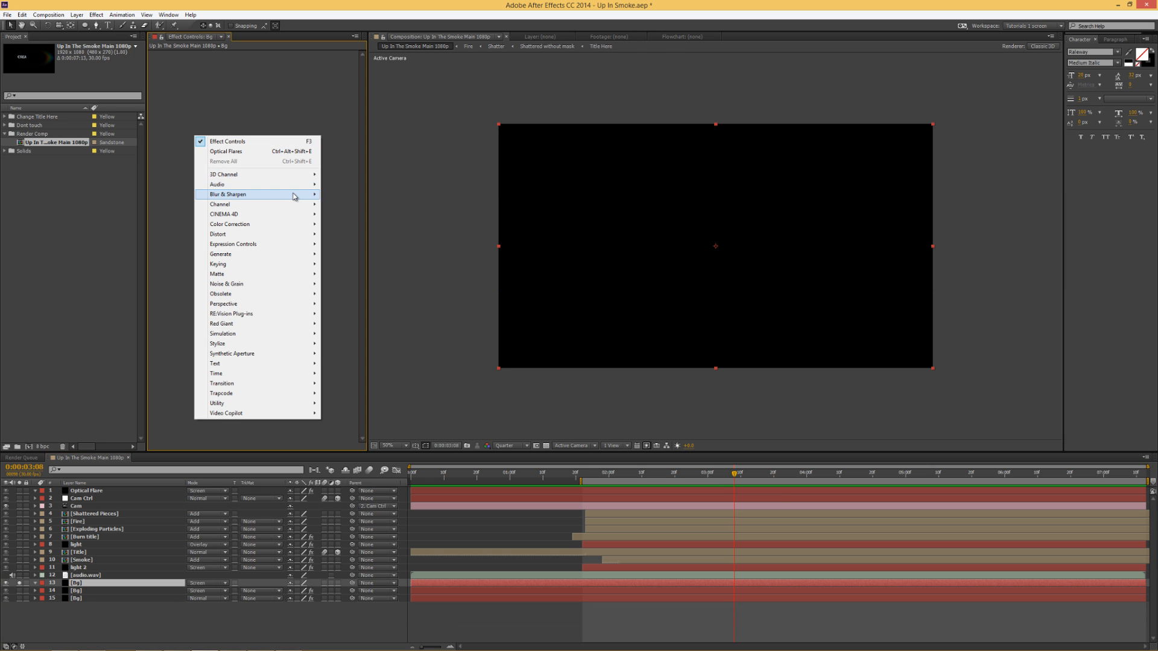
pyautogui.moveTo(290, 196)
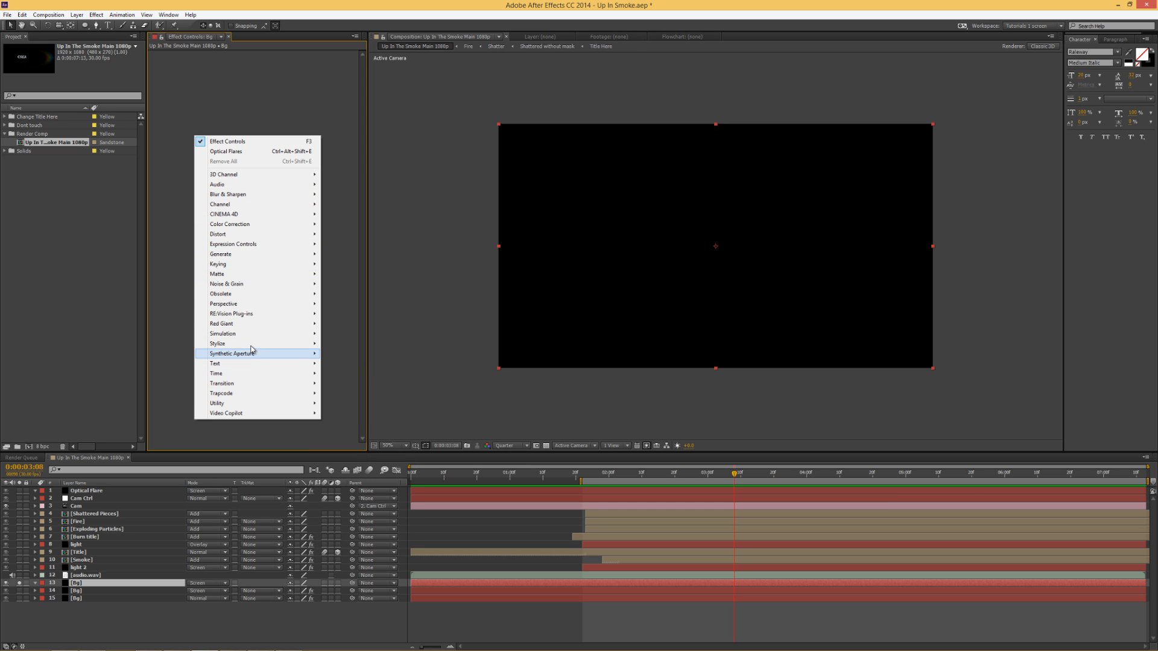
pyautogui.moveTo(252, 347)
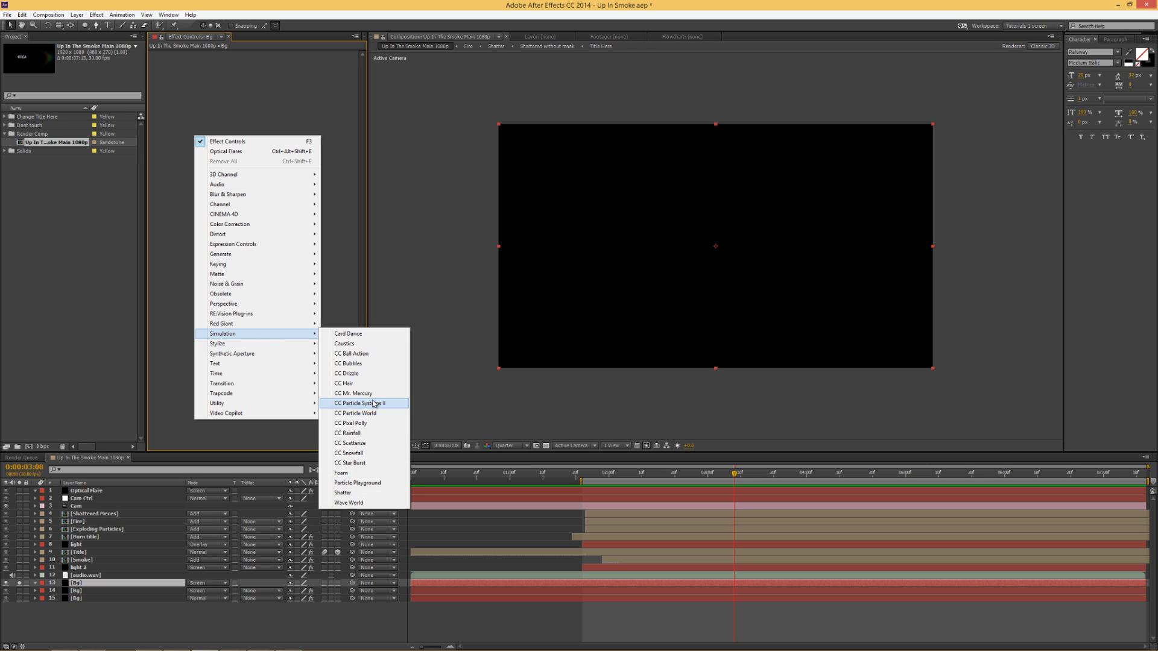
pyautogui.click(375, 415)
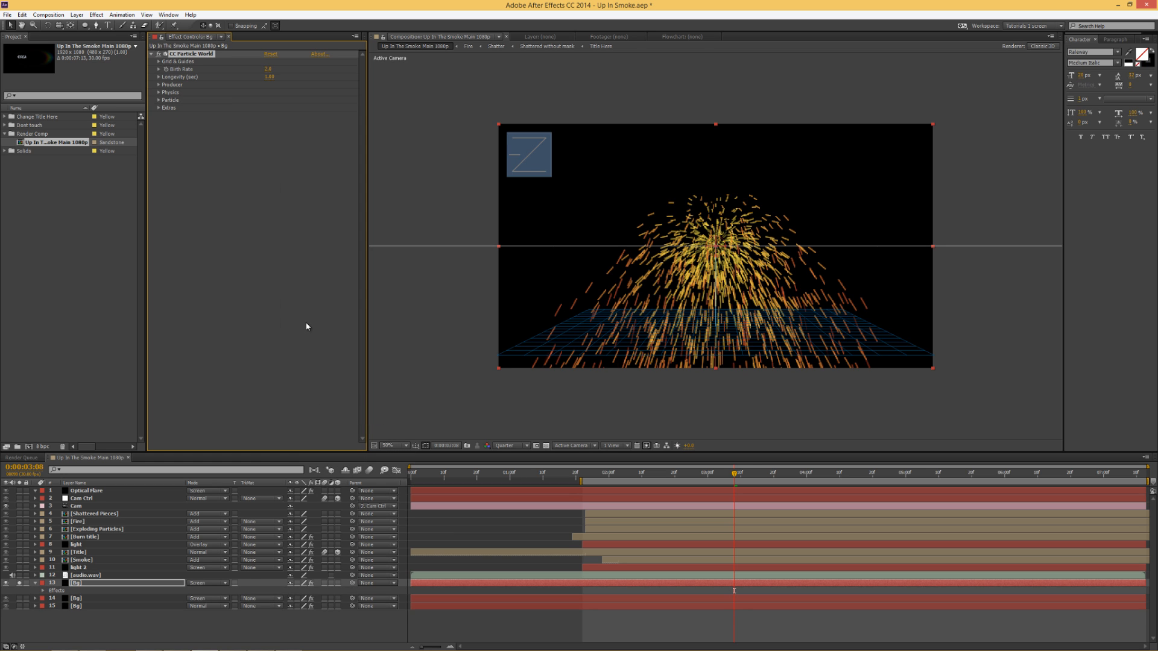
# Set the CC Particle World birth rate to 0.1 and shorten the particle longevity to less than one second
pyautogui.click(159, 63)
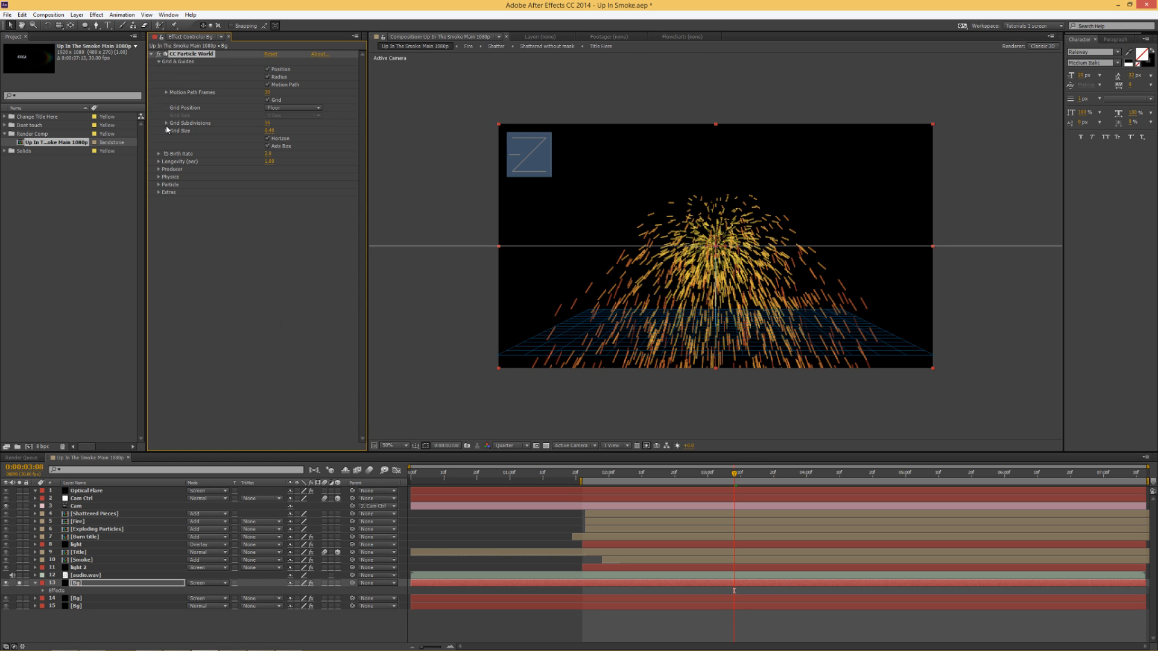
pyautogui.click(160, 61)
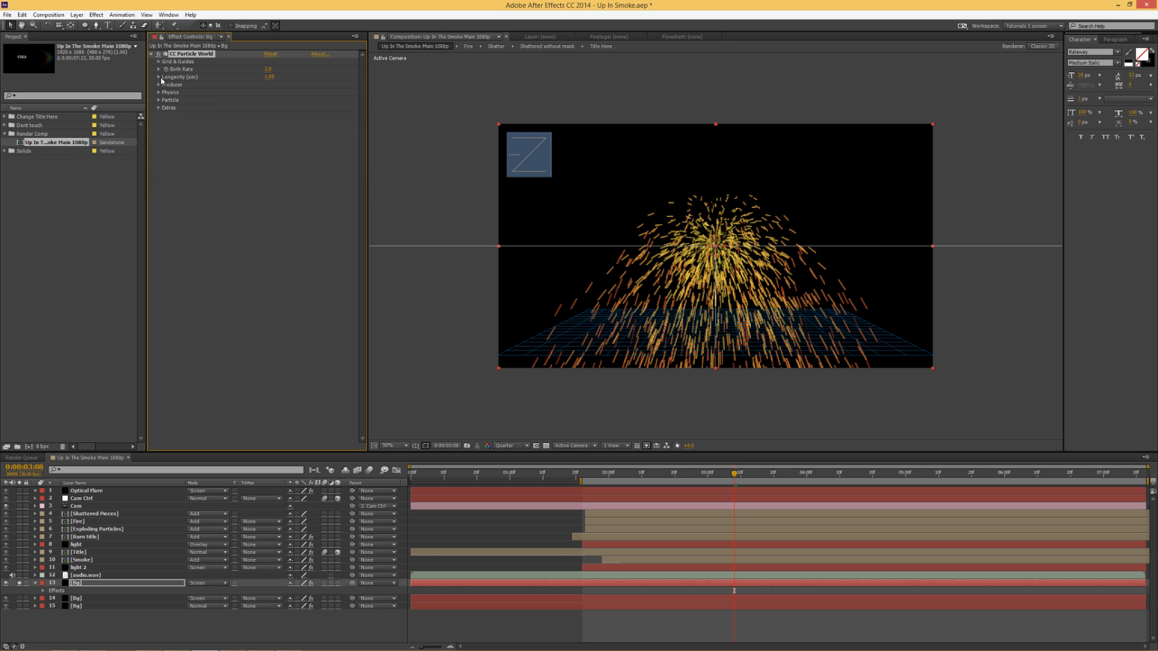
pyautogui.click(159, 78)
pyautogui.click(160, 77)
pyautogui.click(160, 85)
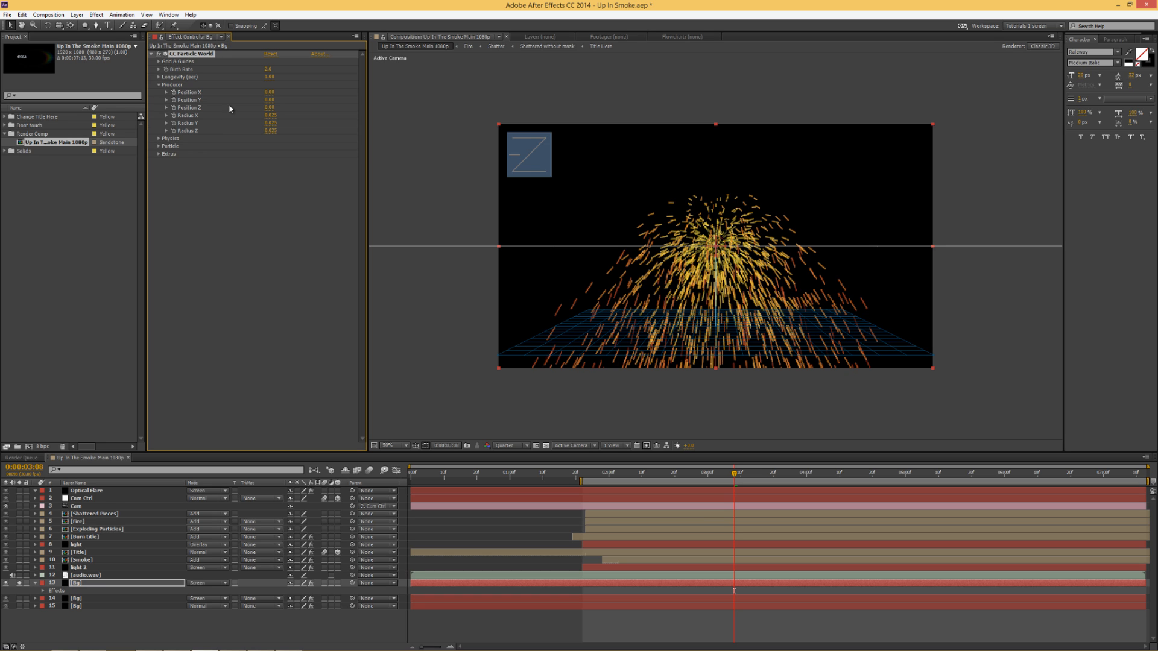
pyautogui.click(269, 69)
pyautogui.write('.1')
pyautogui.press('Return')
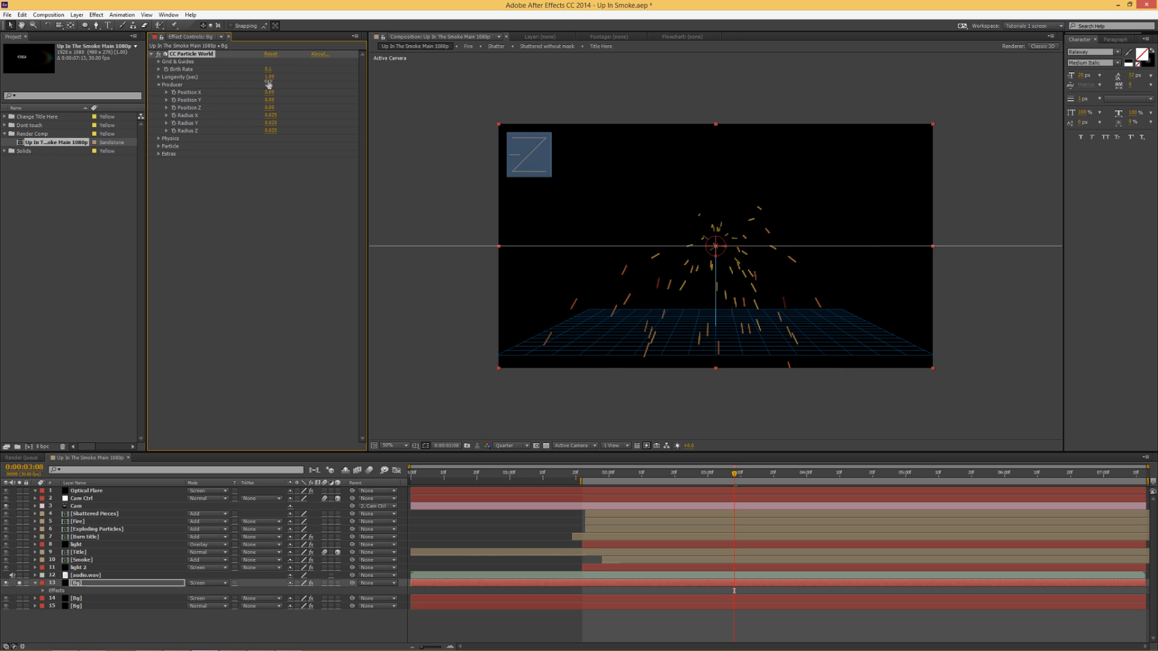
pyautogui.click(268, 77)
pyautogui.hotkey('alt', 'Tab')
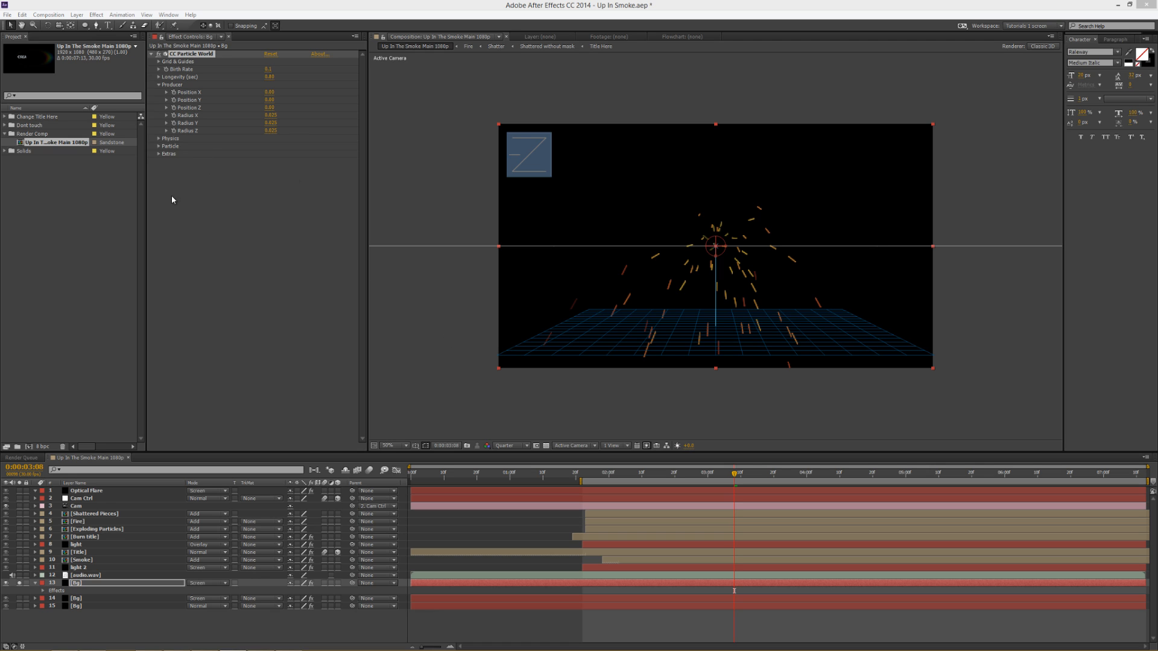
# Set the particle physics to velocity 4.5, inherit velocity 40% and gravity -1
pyautogui.click(159, 139)
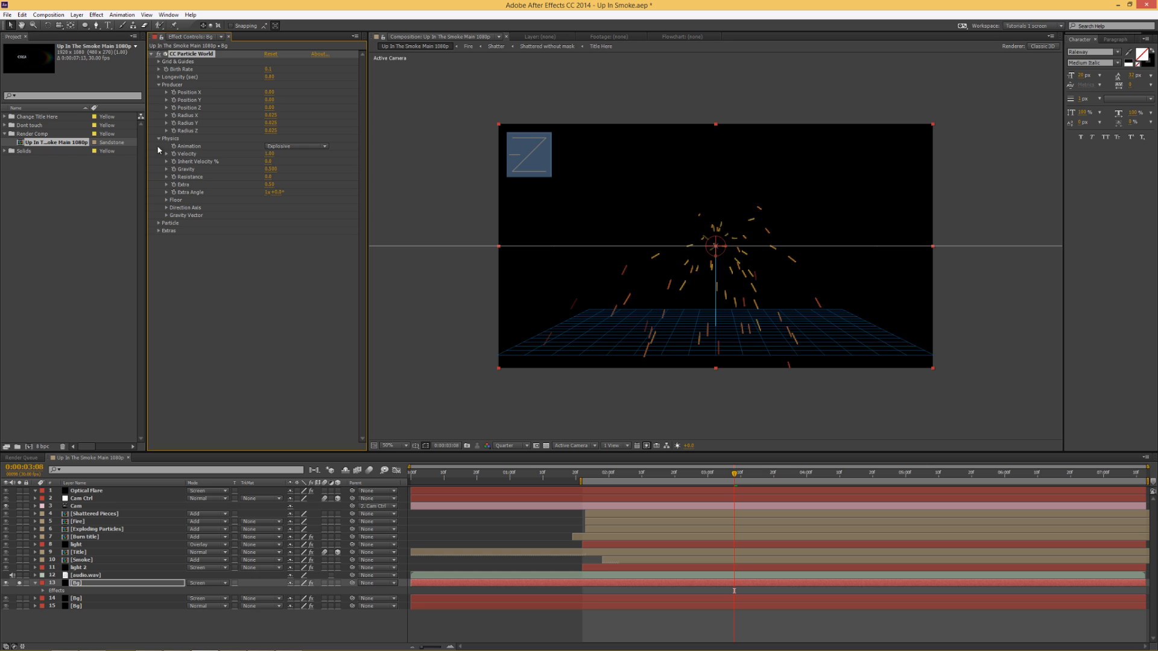
pyautogui.click(269, 154)
pyautogui.write('4.5')
pyautogui.press('Return')
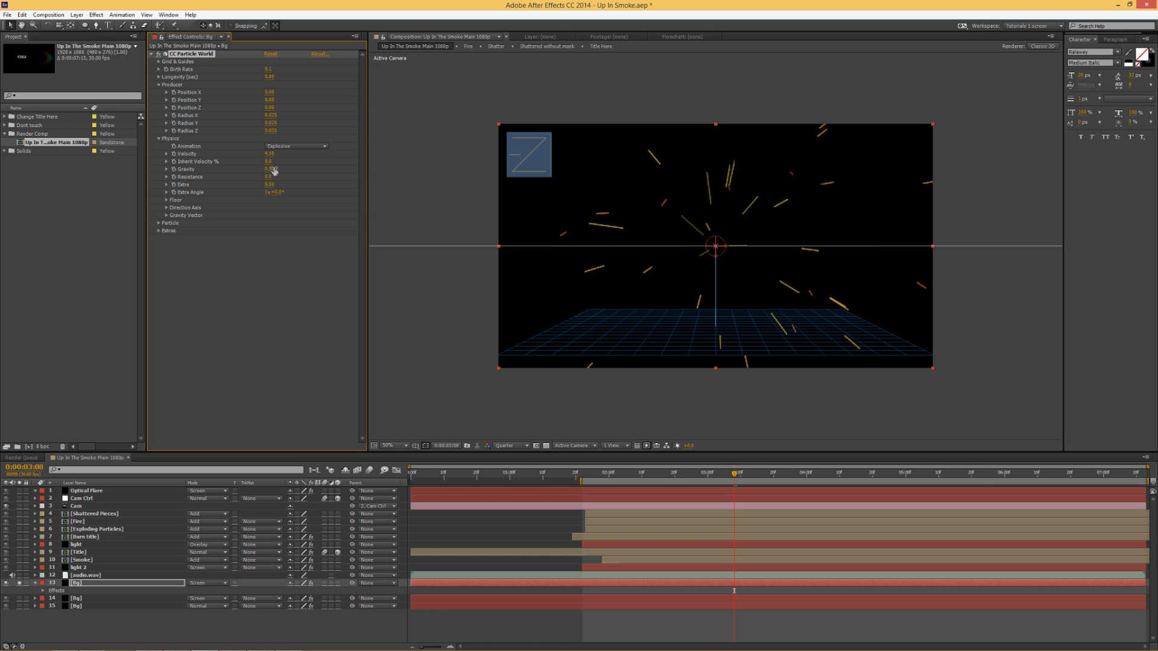
pyautogui.click(269, 161)
pyautogui.write('40')
pyautogui.press('Return')
pyautogui.click(269, 169)
pyautogui.write('-1')
pyautogui.press('Return')
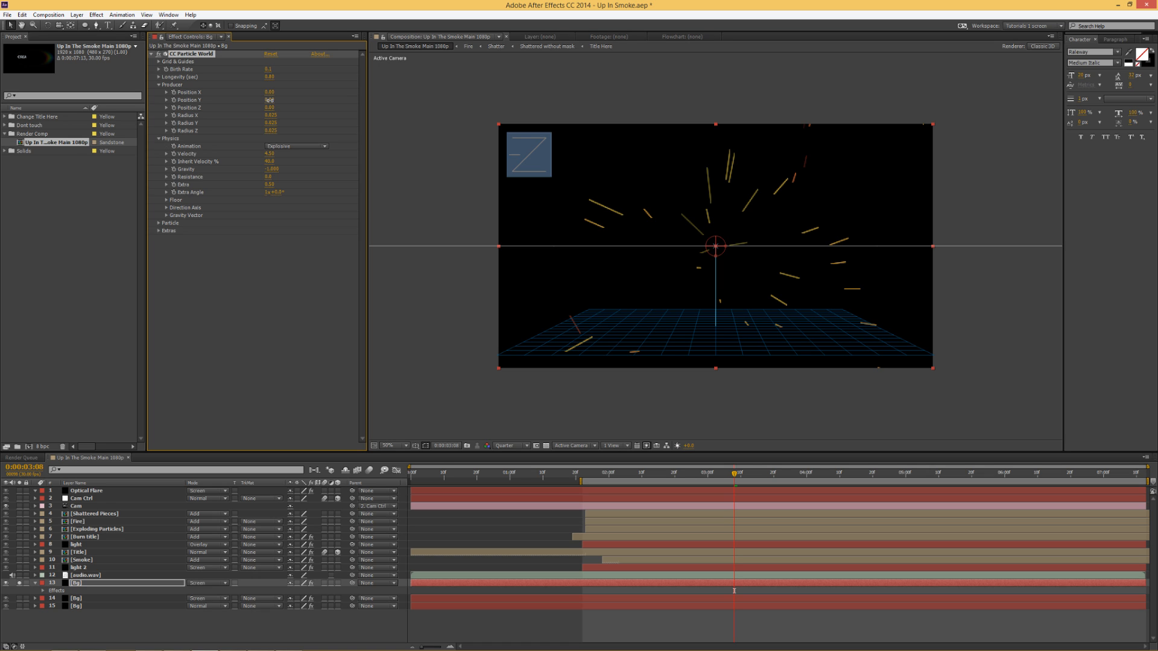
# Move the particle producer to about 1.04 in Position Y and about 4 in Position Z
pyautogui.moveTo(270, 100); pyautogui.dragTo(246, 112)
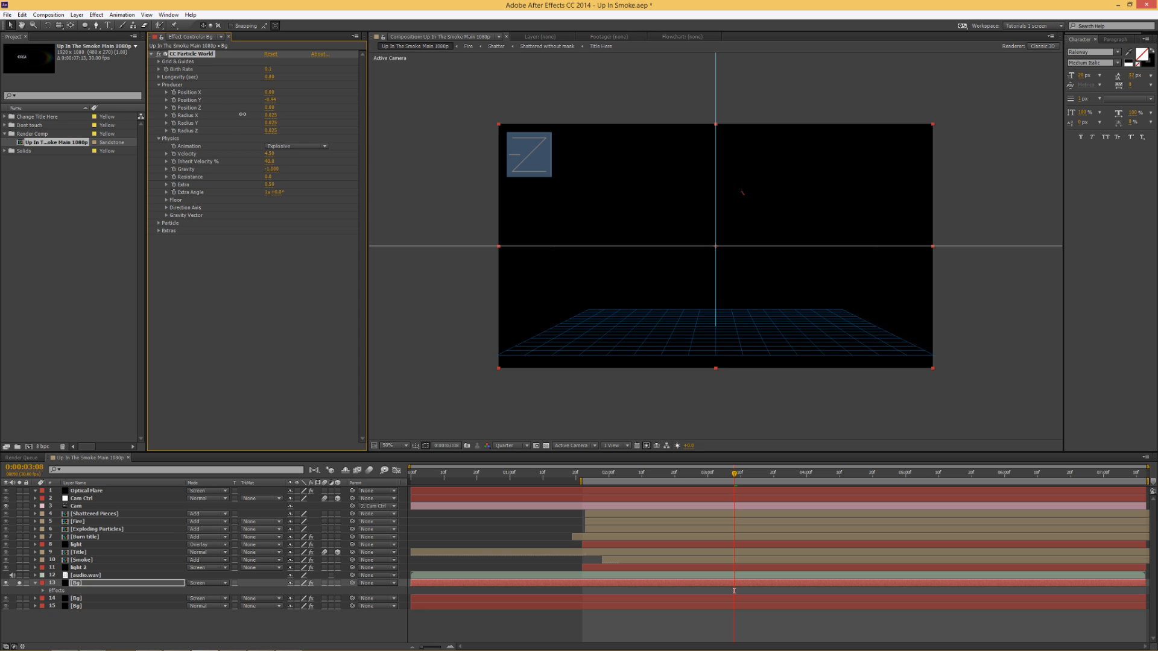
pyautogui.moveTo(243, 114); pyautogui.dragTo(322, 105)
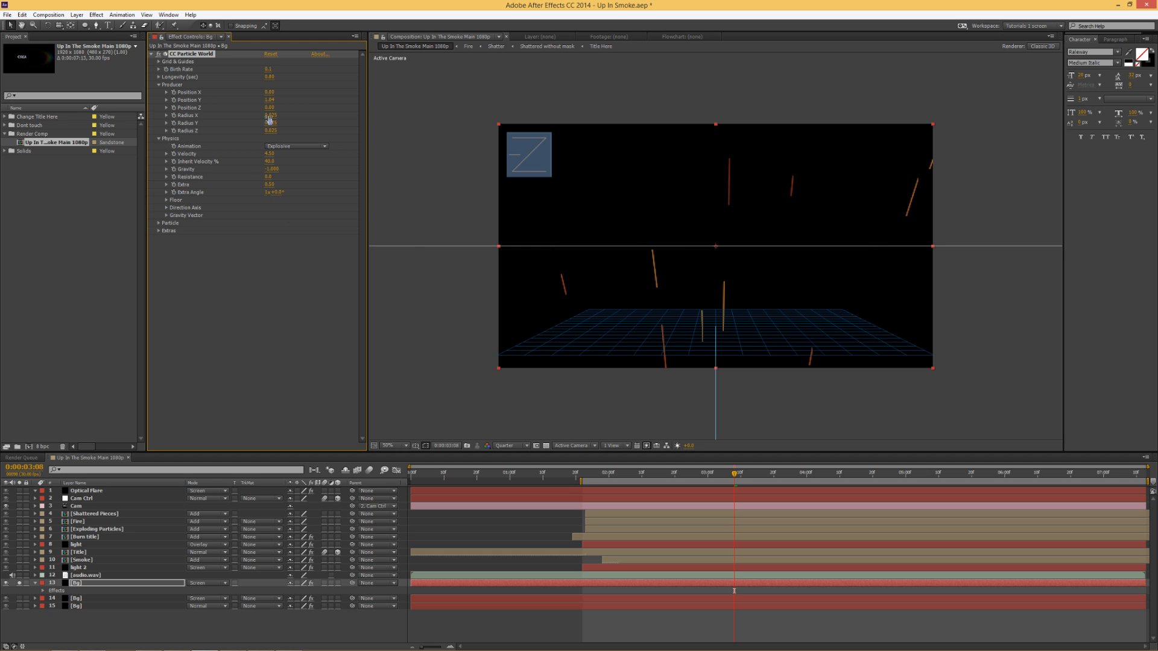
pyautogui.moveTo(268, 107); pyautogui.dragTo(447, 99)
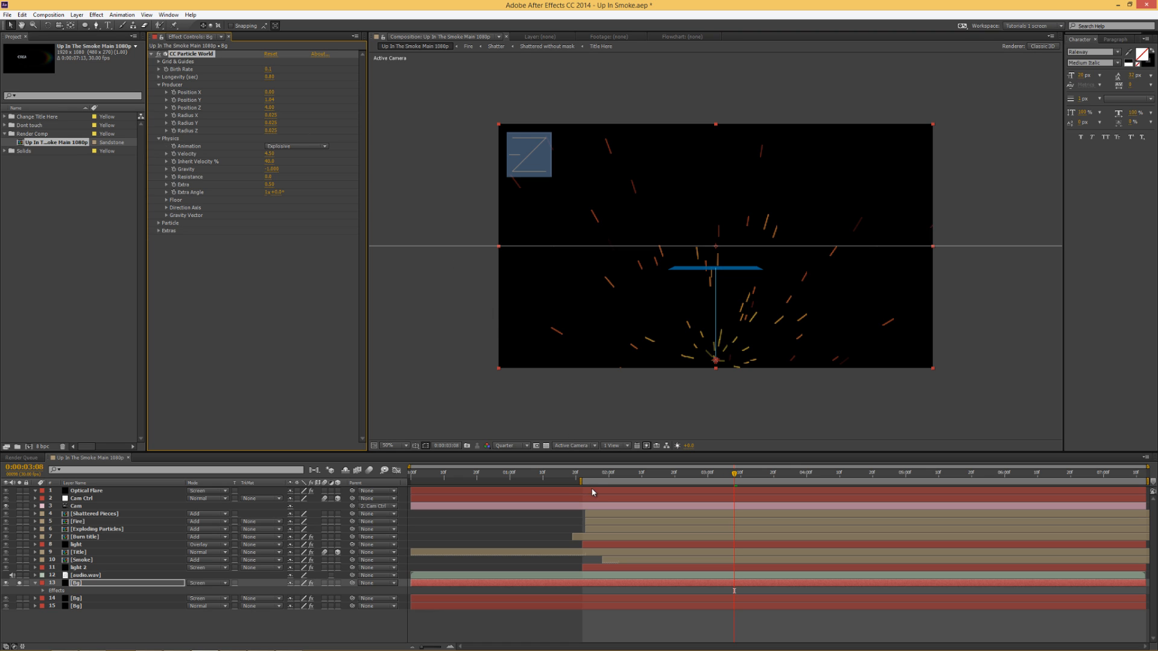
# Shift the work area to the start of the composition and preview the particle layer
pyautogui.moveTo(601, 481); pyautogui.dragTo(387, 473)
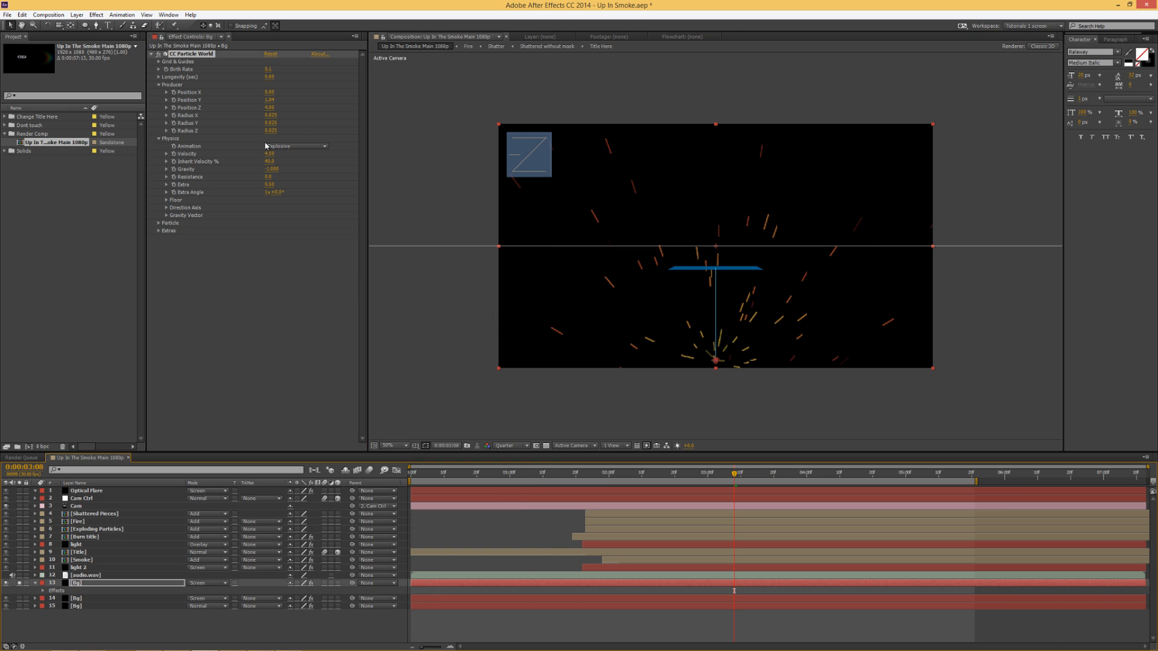
pyautogui.press('KP_0')
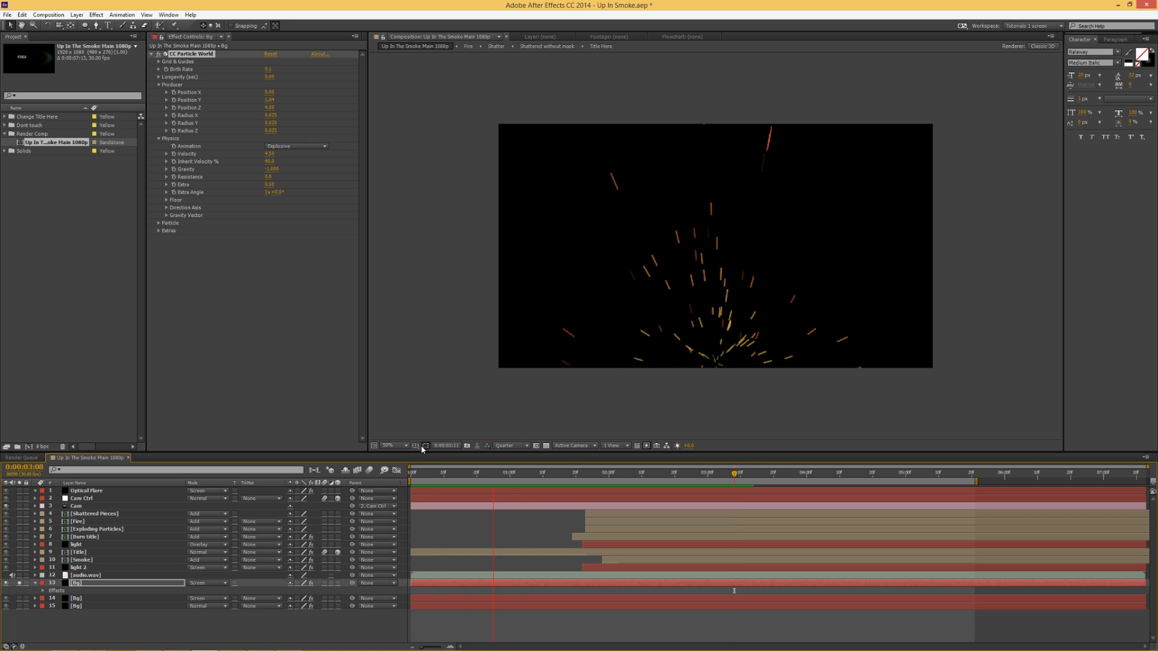
pyautogui.press('space')
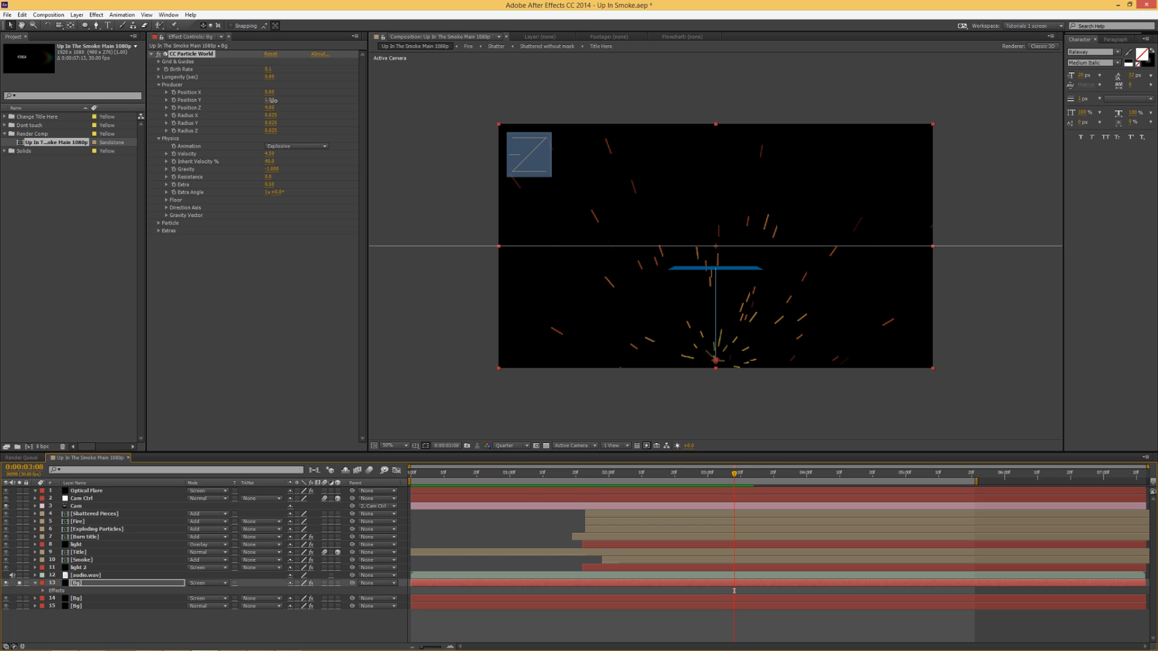
# Lower the particle producer below the frame to Position Y about 1.65 and preview the motion
pyautogui.moveTo(269, 100); pyautogui.dragTo(290, 106)
pyautogui.press('space')
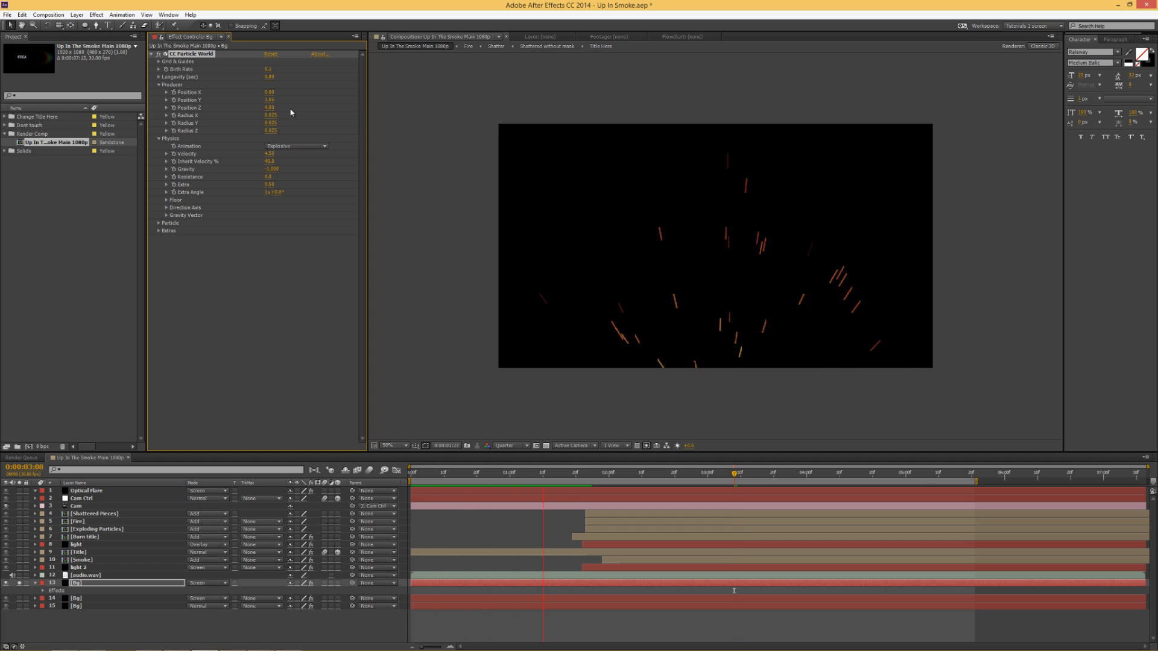
pyautogui.press('space')
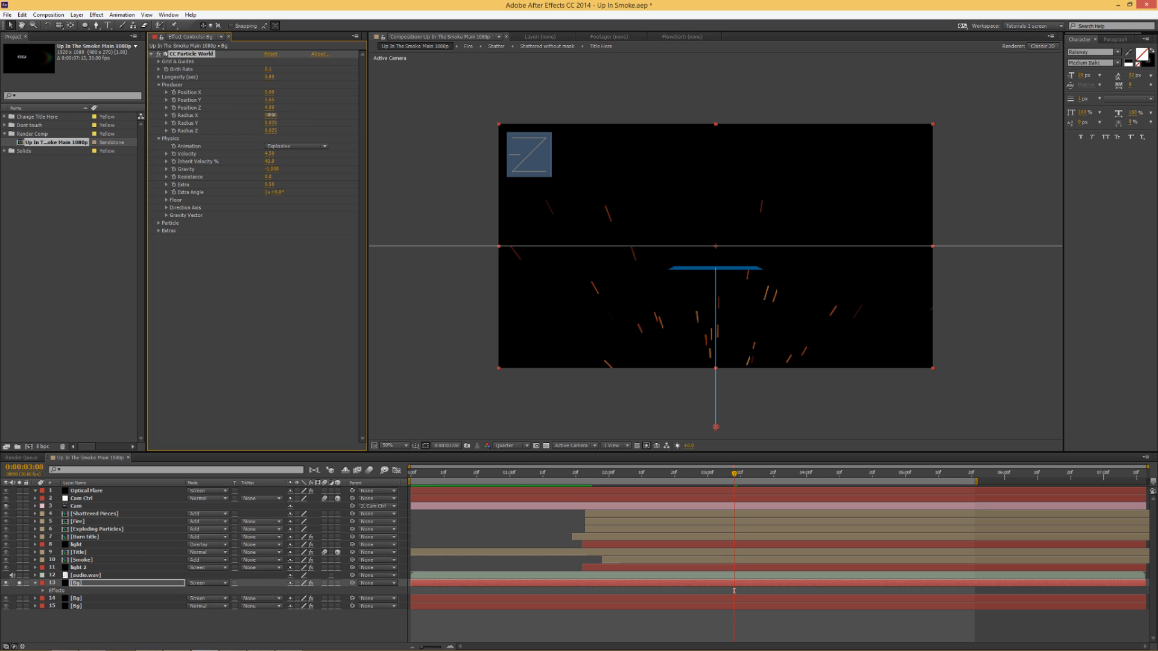
# Spread the particle producer to Radius X about 5.4 and Radius Z about 8.1, previewing after each change
pyautogui.moveTo(273, 115); pyautogui.dragTo(444, 111)
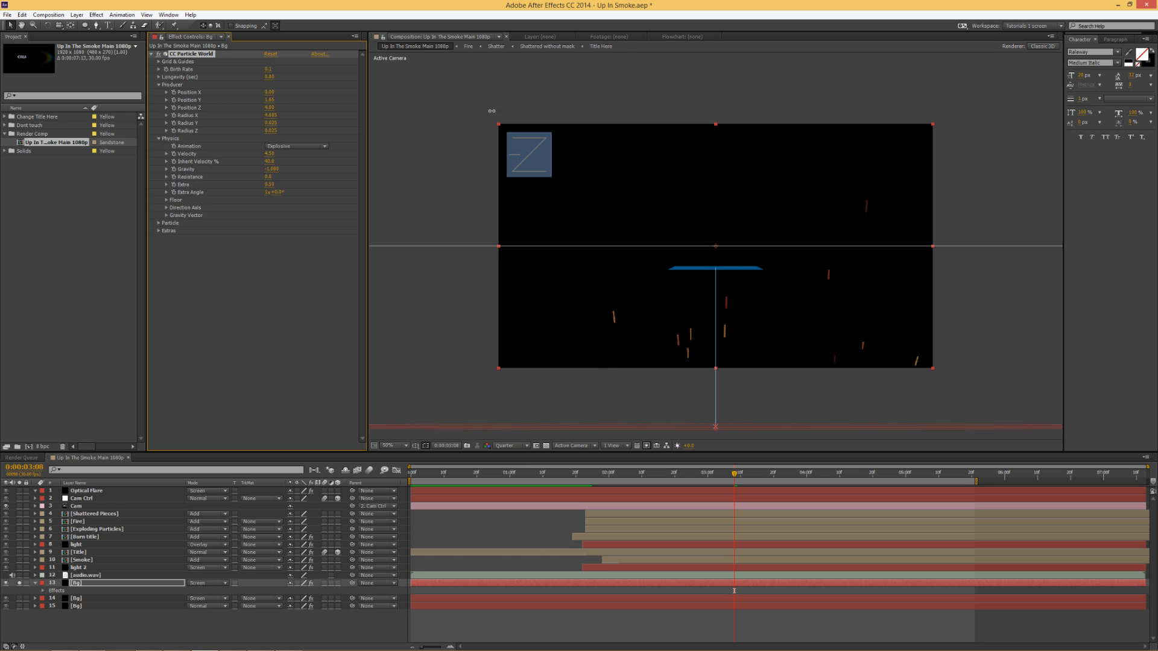
pyautogui.press('KP_0')
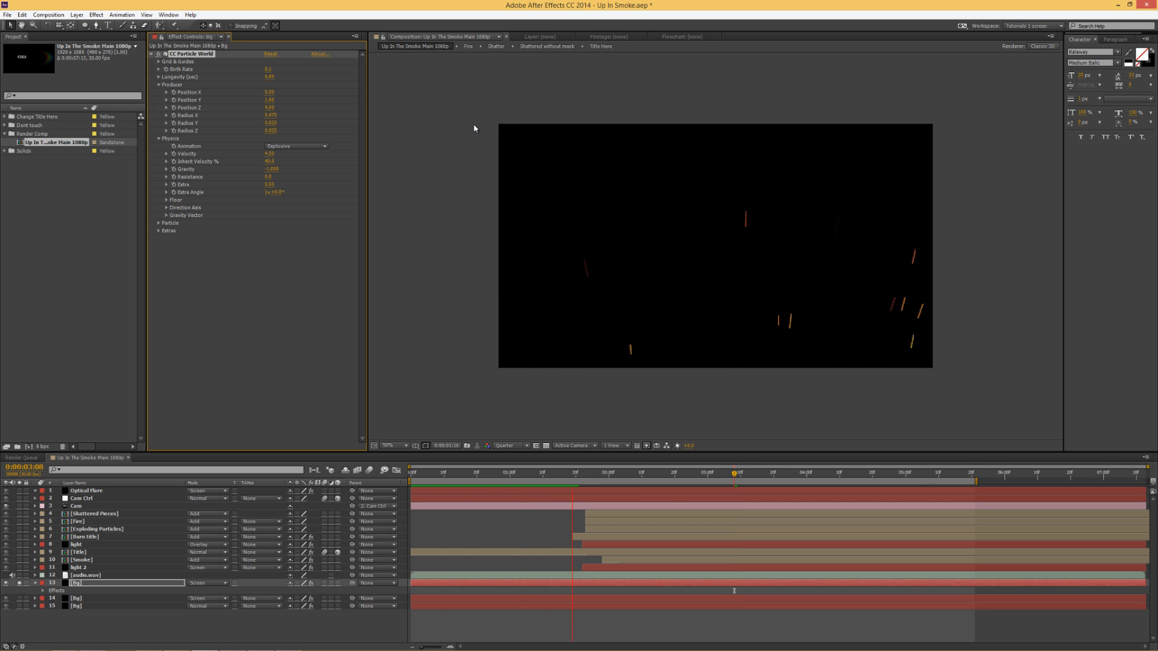
pyautogui.press('space')
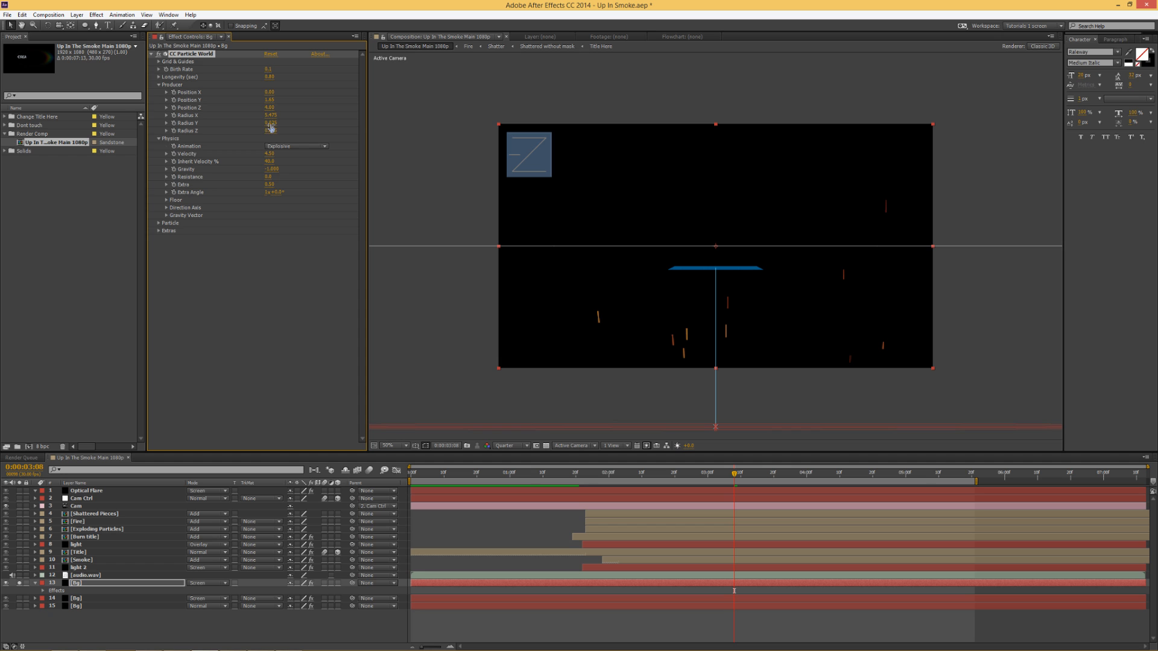
pyautogui.moveTo(271, 134)
pyautogui.mouseDown()
pyautogui.moveTo(325, 134)
pyautogui.moveTo(272, 131)
pyautogui.mouseUp()
pyautogui.press('space')
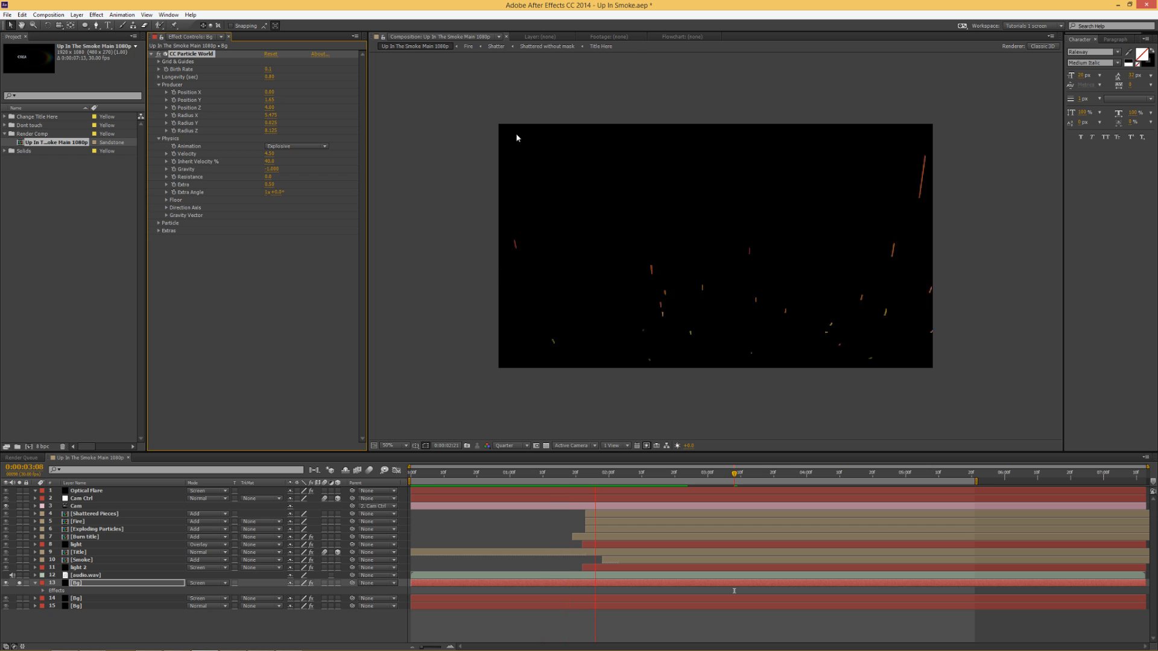
pyautogui.press('space')
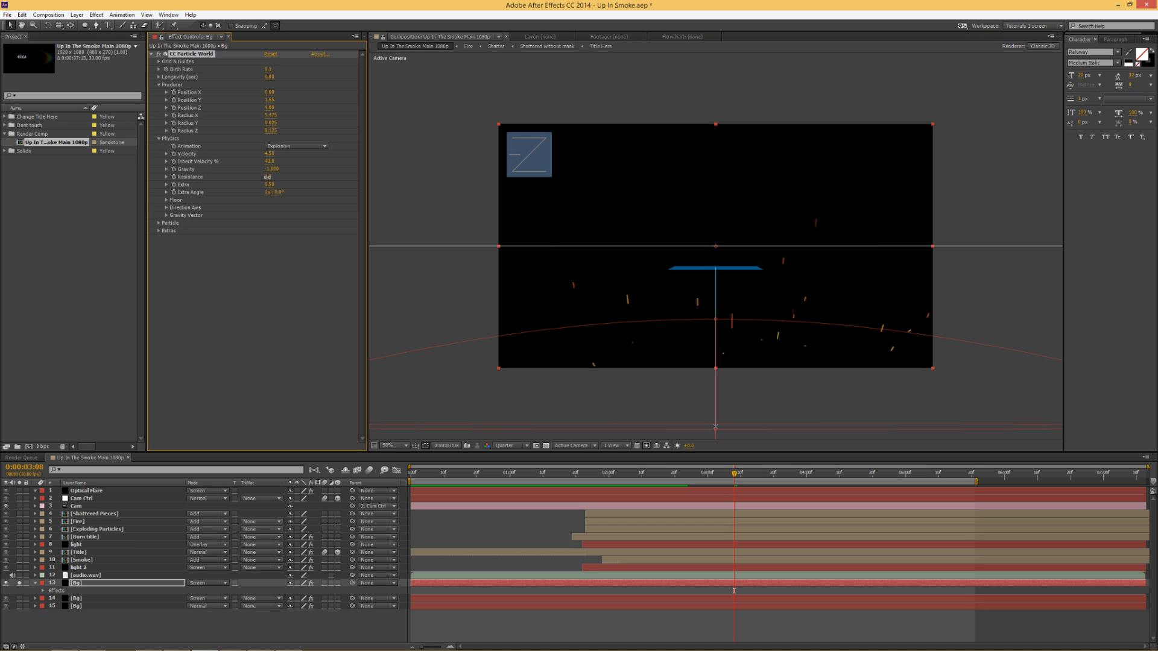
# Raise the particles' resistance, preview the sparks, and collapse the CC Particle World settings after checking the particle options
pyautogui.moveTo(268, 177); pyautogui.dragTo(272, 177)
pyautogui.press('KP_0')
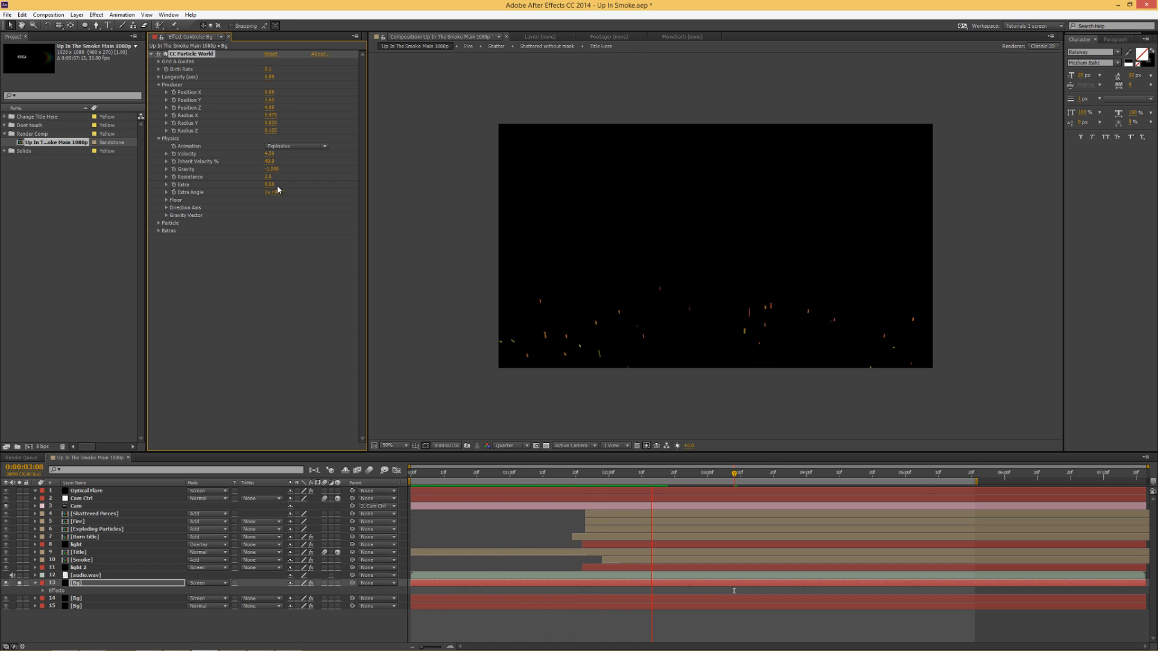
pyautogui.press('space')
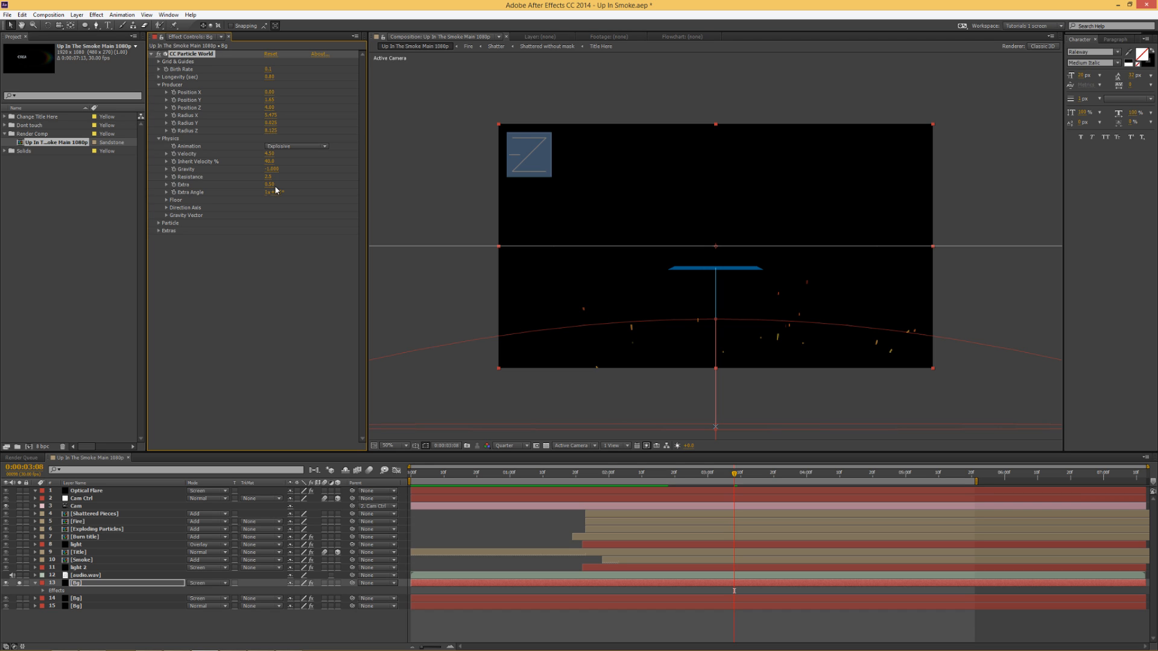
pyautogui.click(158, 224)
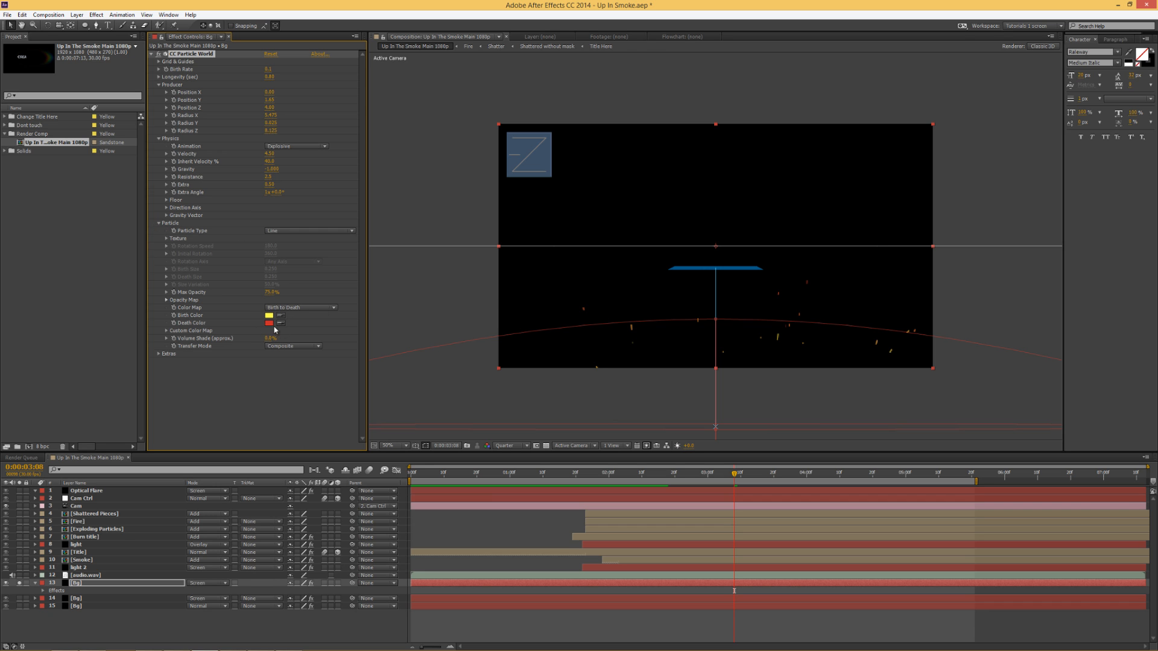
pyautogui.click(151, 54)
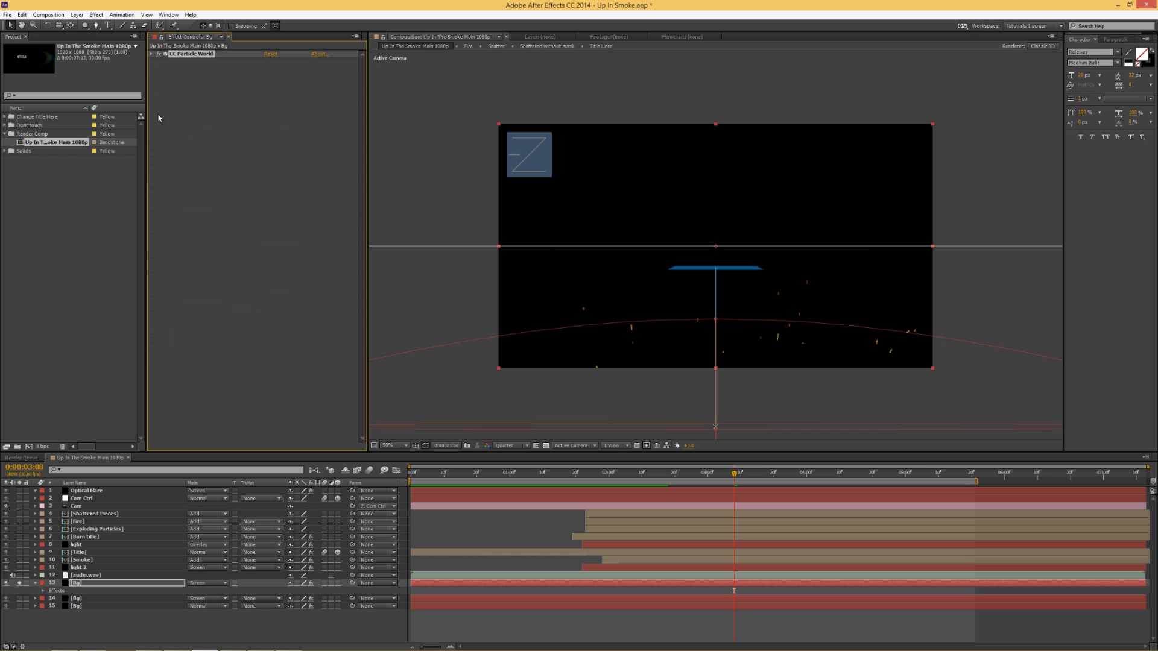
# Turn off solo for the particle Bg layer to show the full composition, leaving no layer selected
pyautogui.click(19, 583)
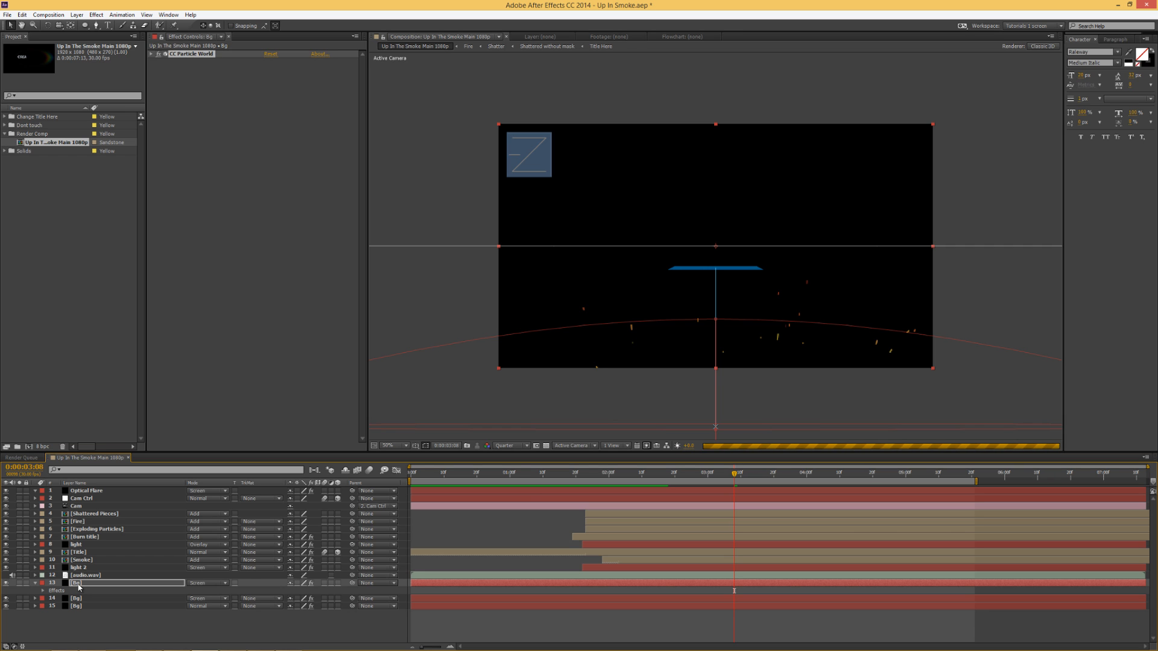
pyautogui.press('Return')
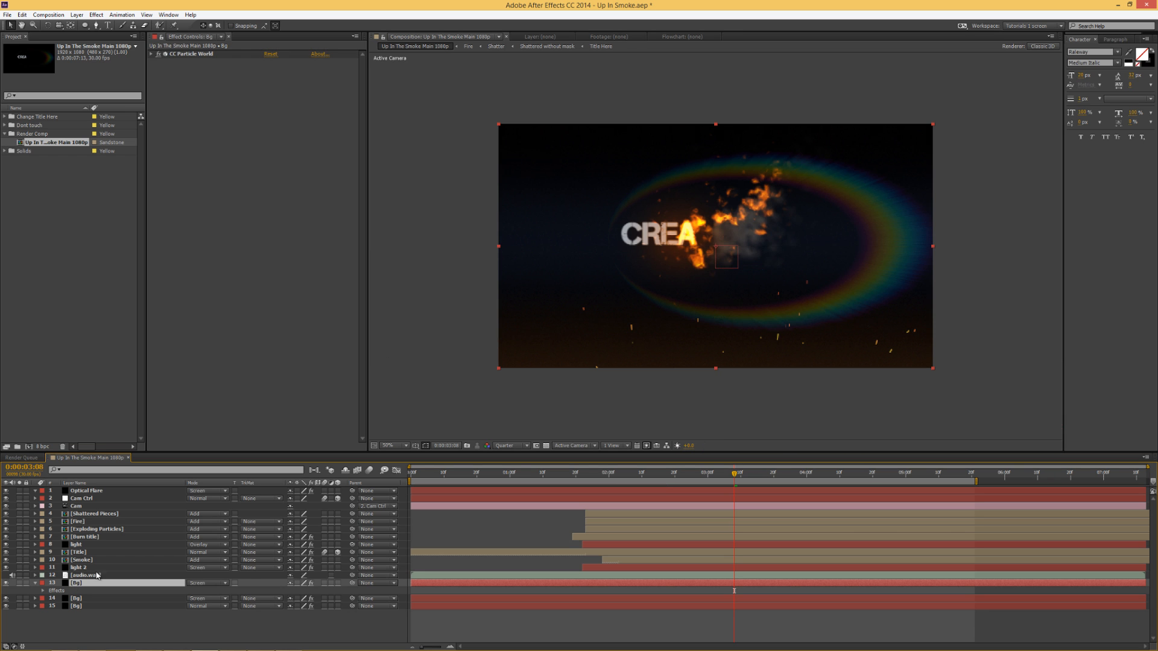
pyautogui.click(94, 621)
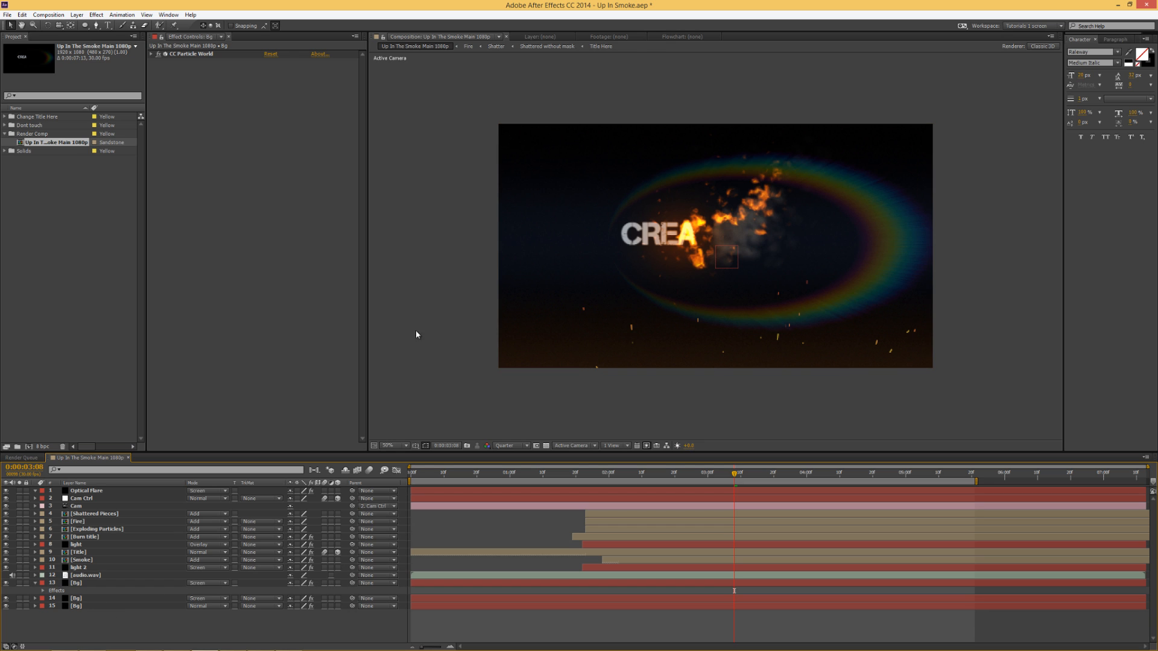
# Reveal the Optical Flare layer's keyframes, solo the layer, and lower the Brightness keyframe at 0:00:03:17 to about 20
pyautogui.click(635, 347)
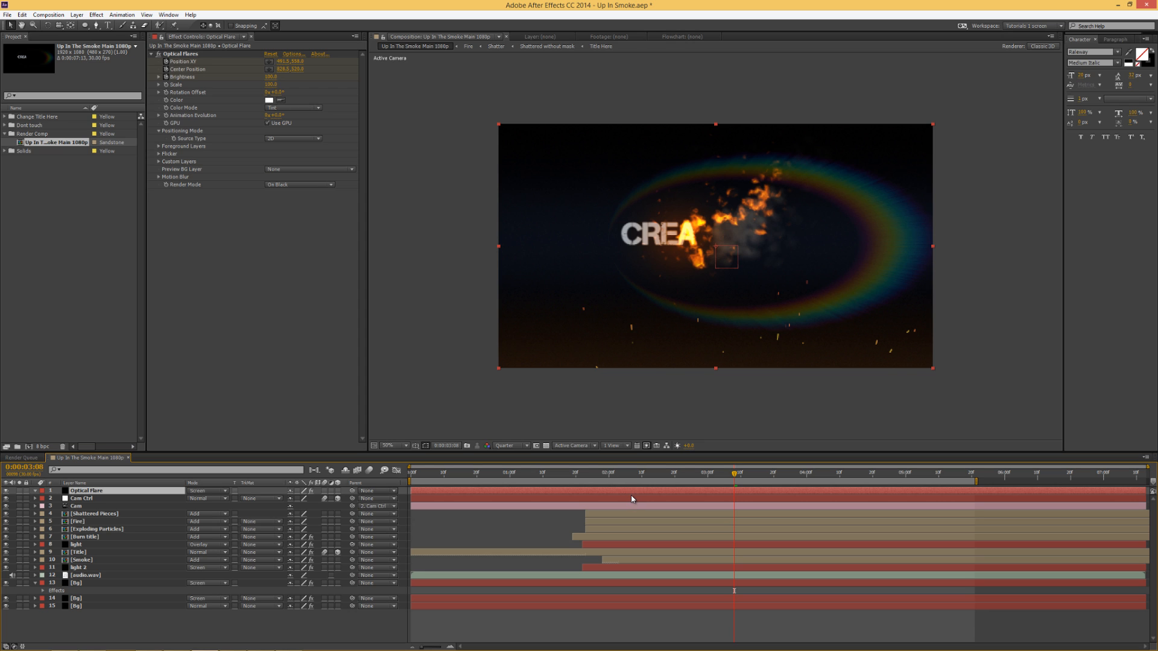
pyautogui.press('u')
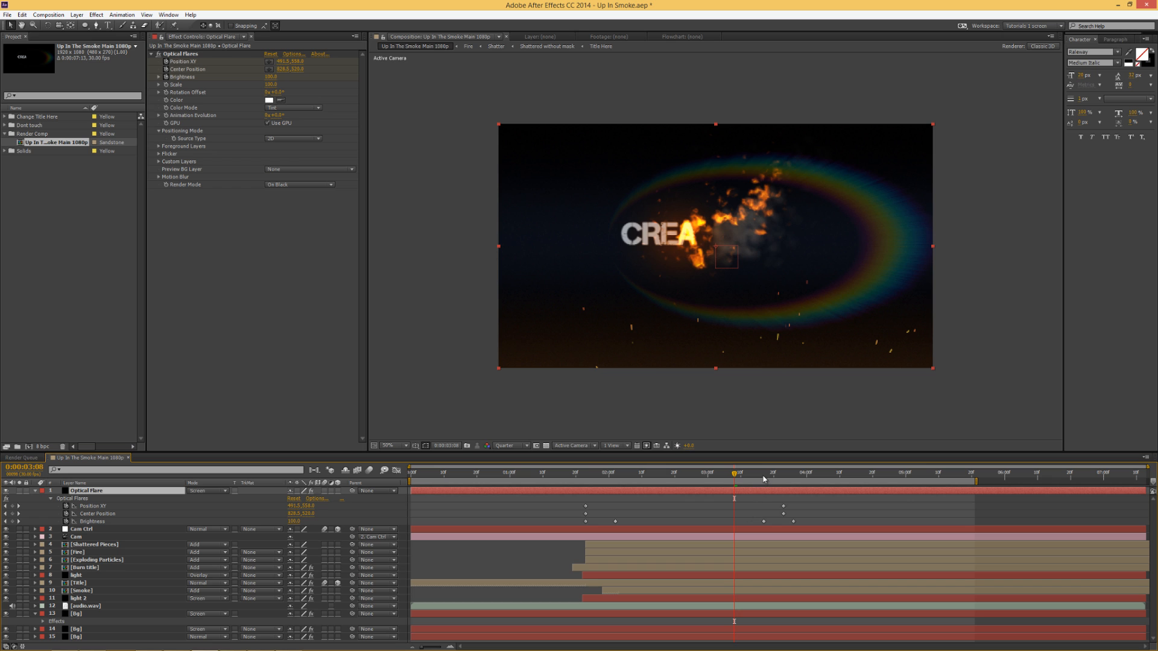
pyautogui.click(293, 520)
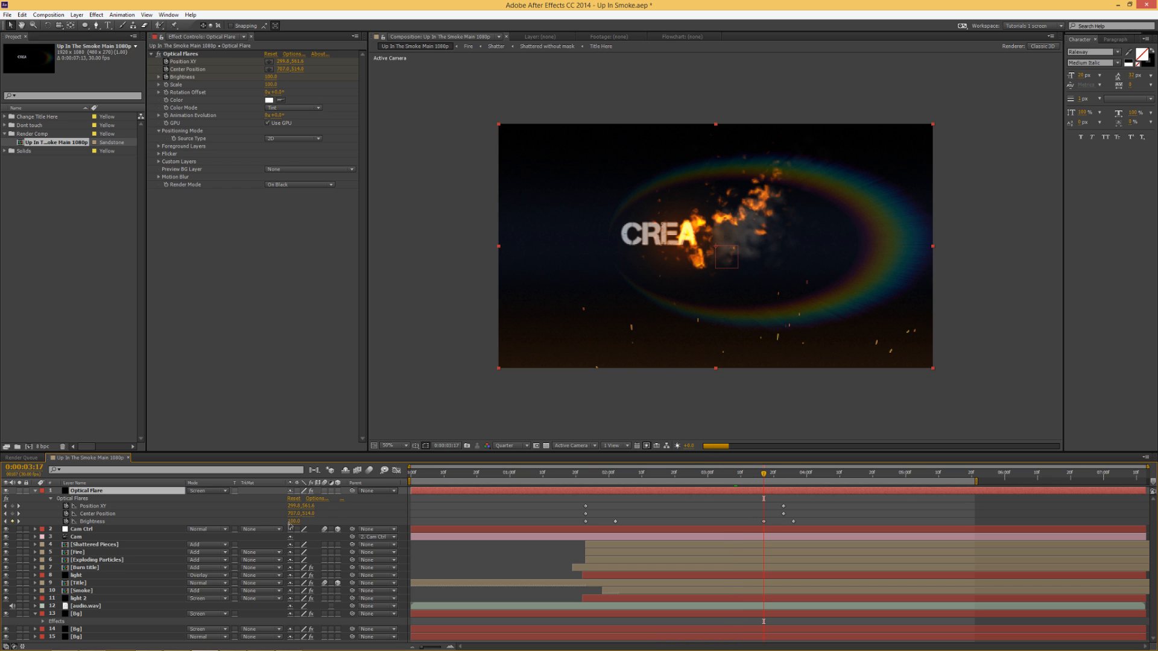
pyautogui.write('50')
pyautogui.press('Return')
pyautogui.moveTo(288, 522); pyautogui.dragTo(279, 523)
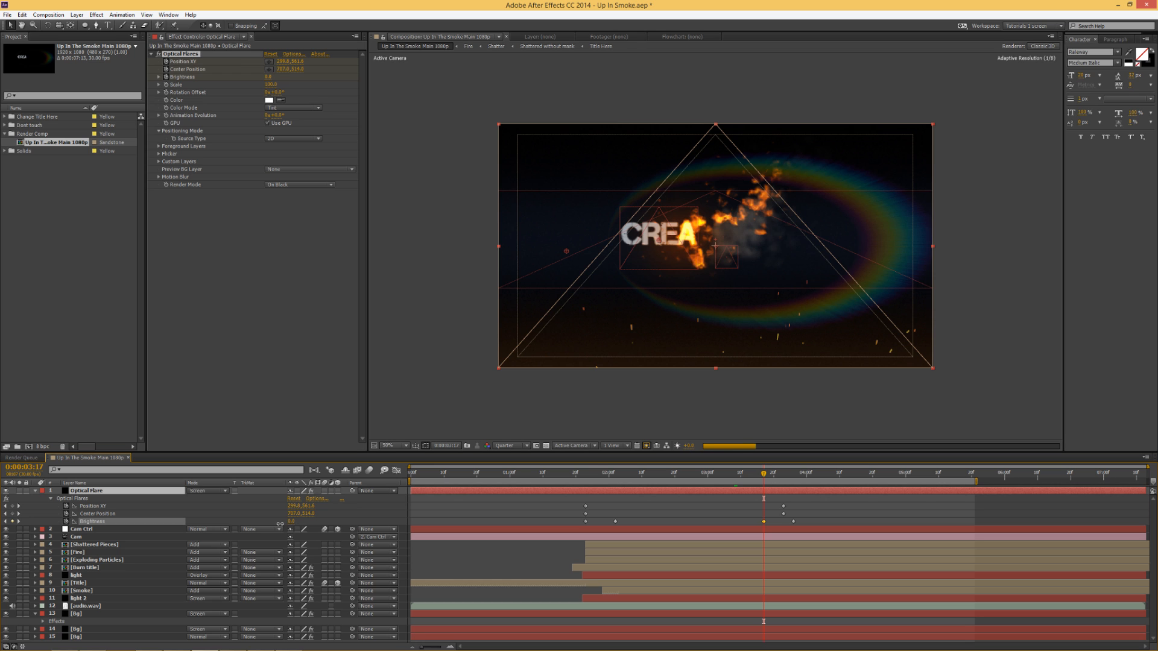
pyautogui.click(18, 490)
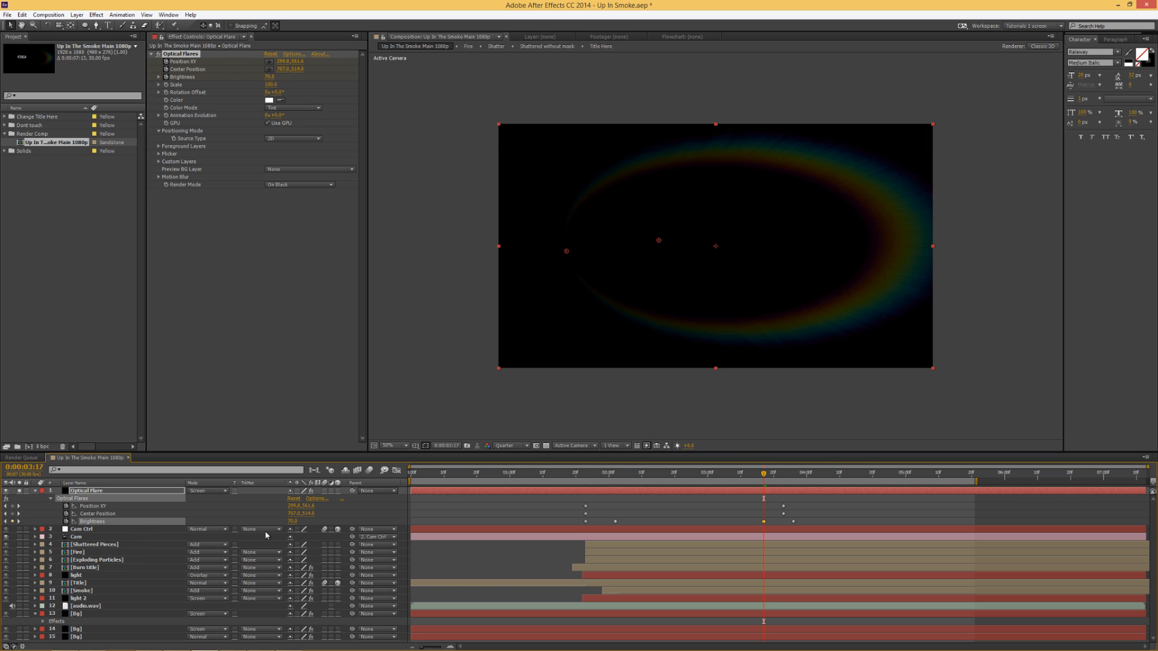
pyautogui.moveTo(288, 523)
pyautogui.mouseDown()
pyautogui.moveTo(248, 522)
pyautogui.moveTo(292, 521)
pyautogui.mouseUp()
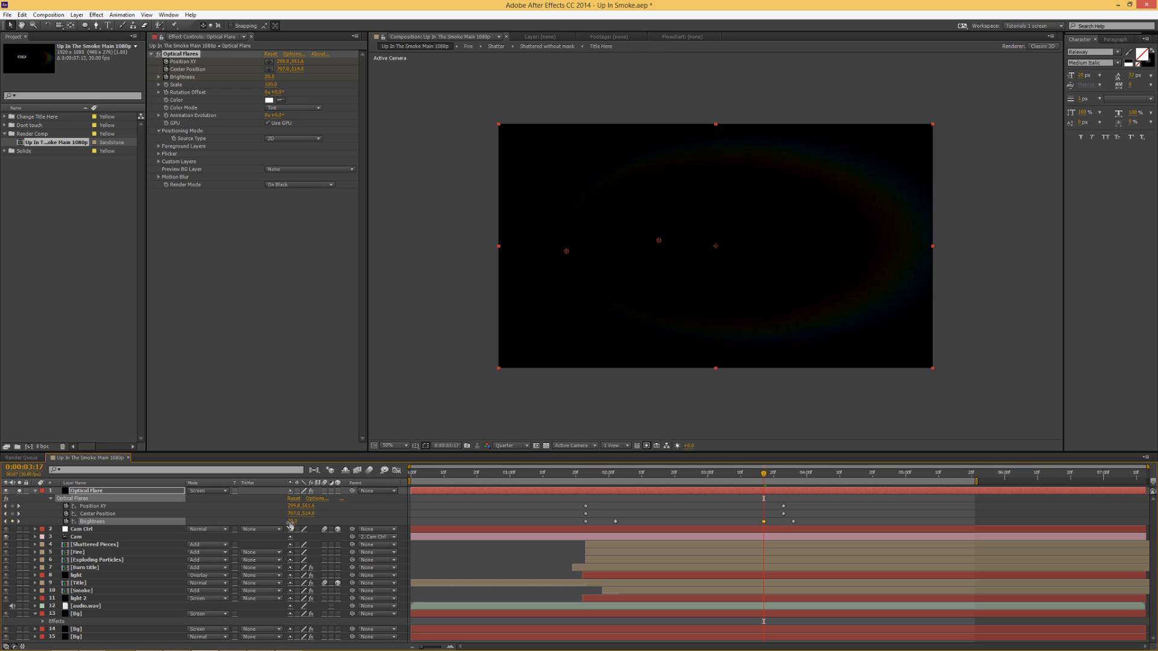
# Reduce Brightness at the flare's second keyframe, just after two seconds, and unsolo the layer with the playhead at 0:00:04:00
pyautogui.moveTo(763, 476); pyautogui.dragTo(615, 476)
pyautogui.moveTo(293, 522); pyautogui.dragTo(288, 528)
pyautogui.moveTo(616, 475); pyautogui.dragTo(806, 474)
pyautogui.click(21, 490)
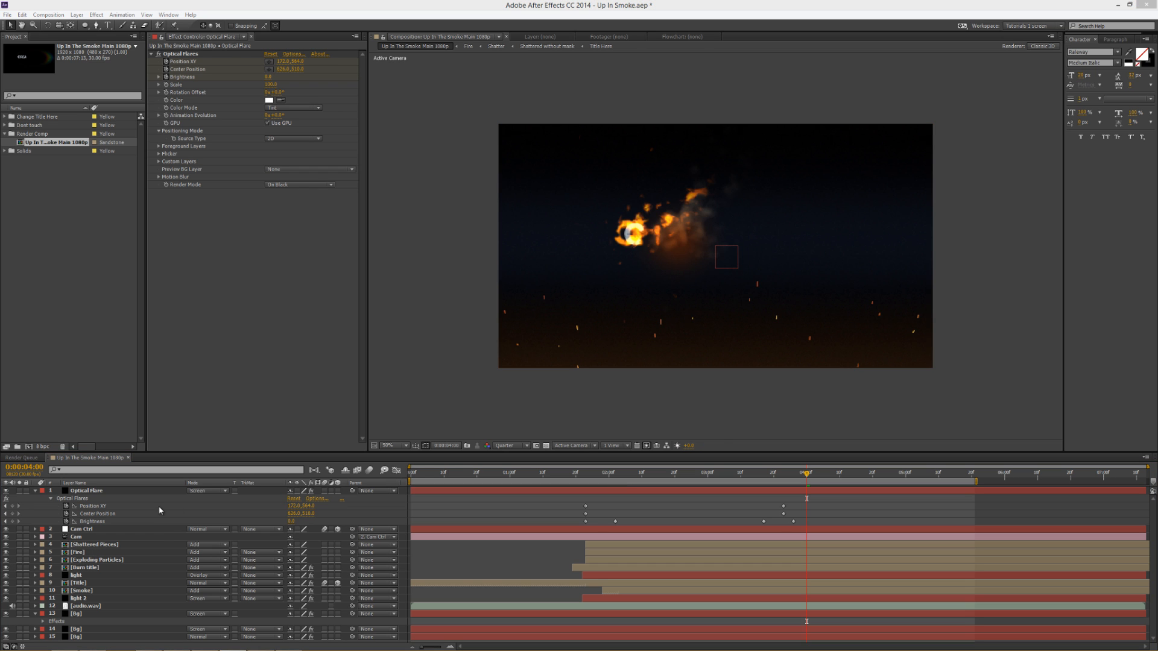
# Collapse the revealed properties of every layer in the timeline and clear the layer selection
pyautogui.click(78, 491)
pyautogui.hotkey('ctrl', 'a')
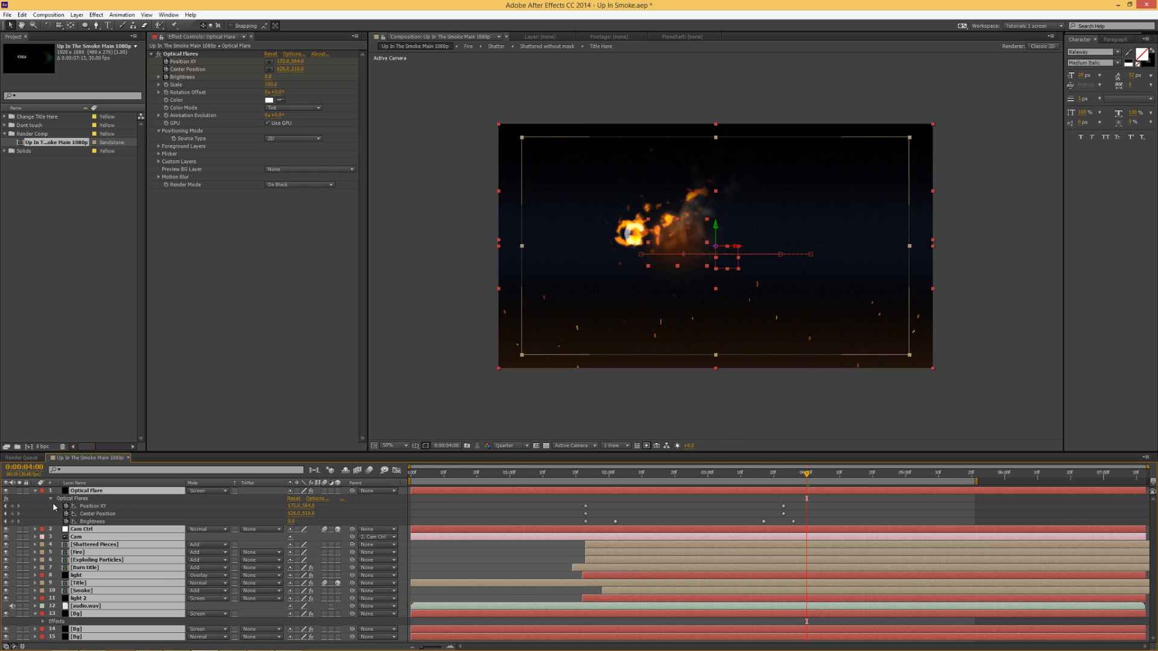
pyautogui.press('u')
pyautogui.click(110, 603)
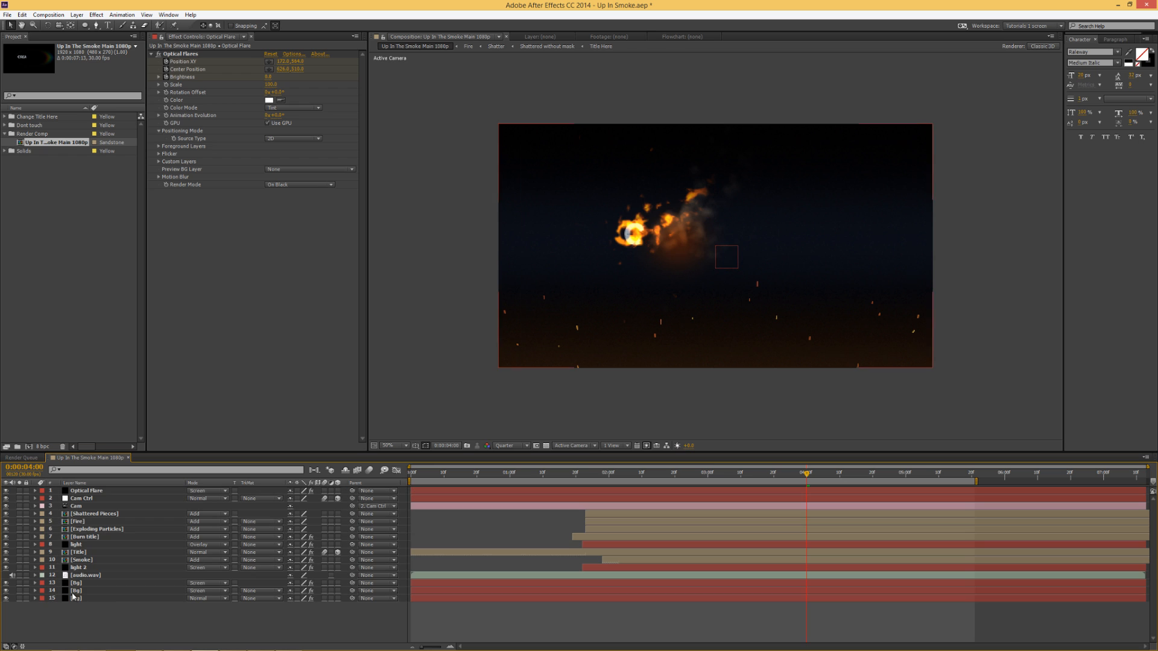
# Rename the bottommost Bg layer "Bellow Ramp" and the masked Bg layer directly above it "Midlle Ramp"
pyautogui.click(81, 599)
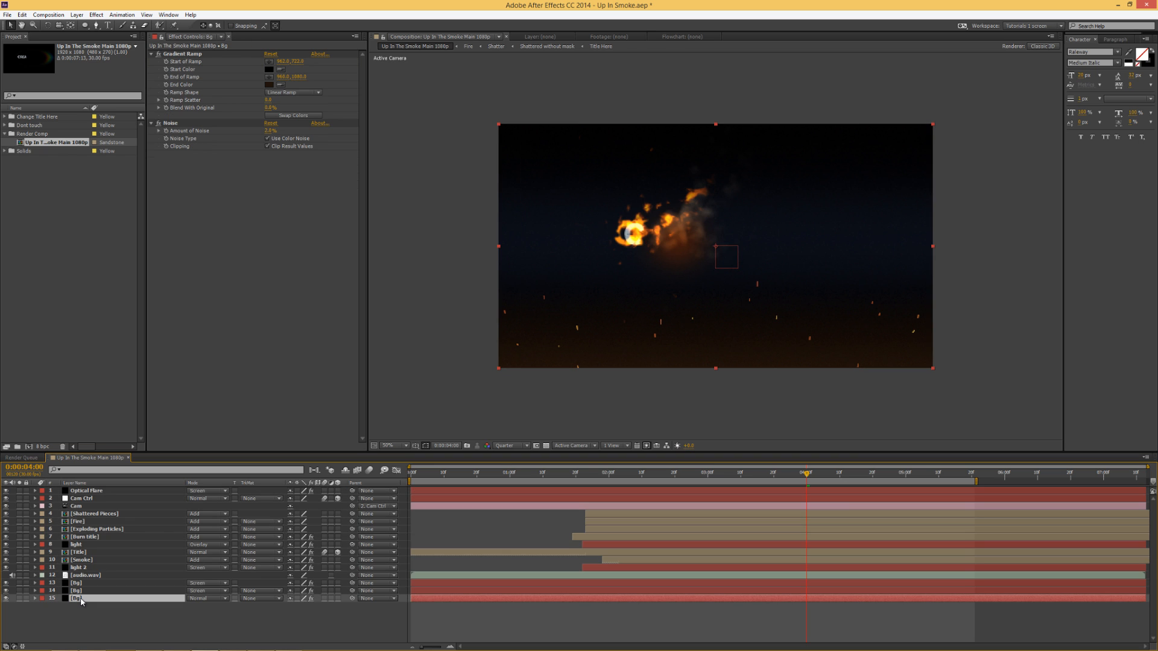
pyautogui.press('Return')
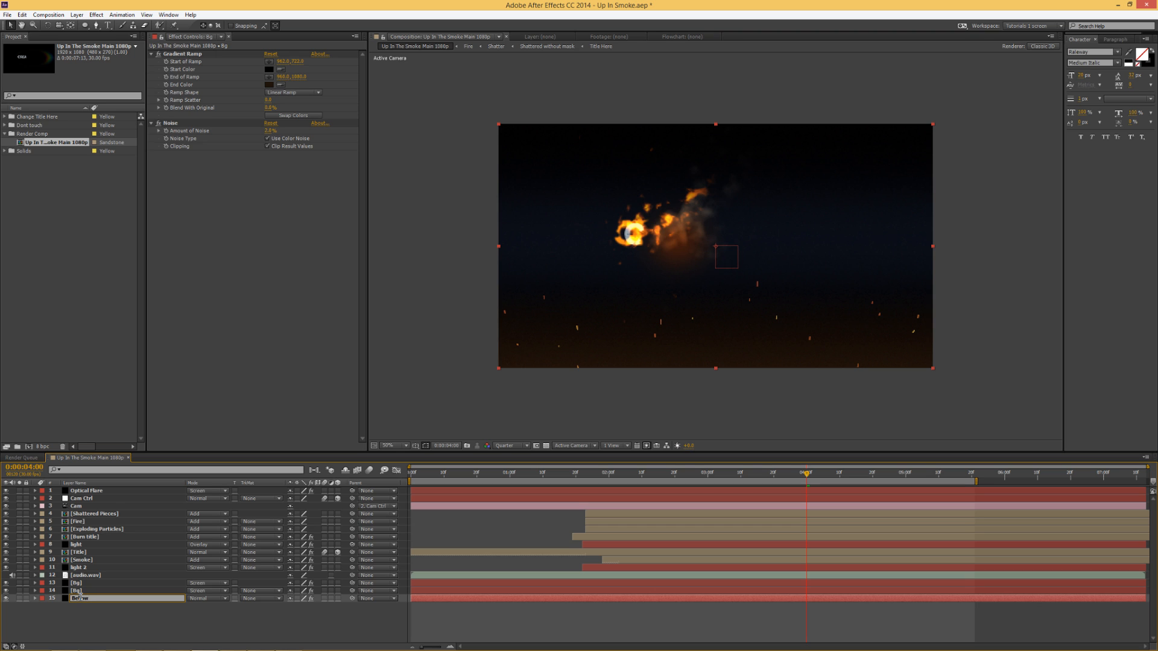
pyautogui.write('Bellow Ramp')
pyautogui.press('Return')
pyautogui.click(85, 592)
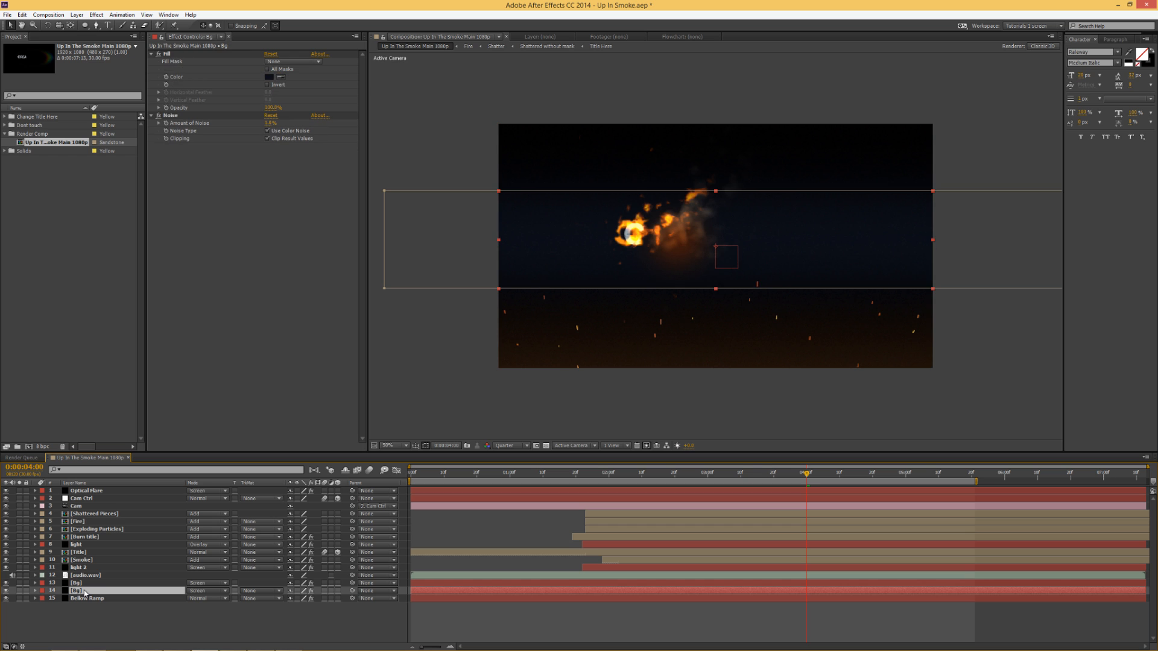
pyautogui.press('Return')
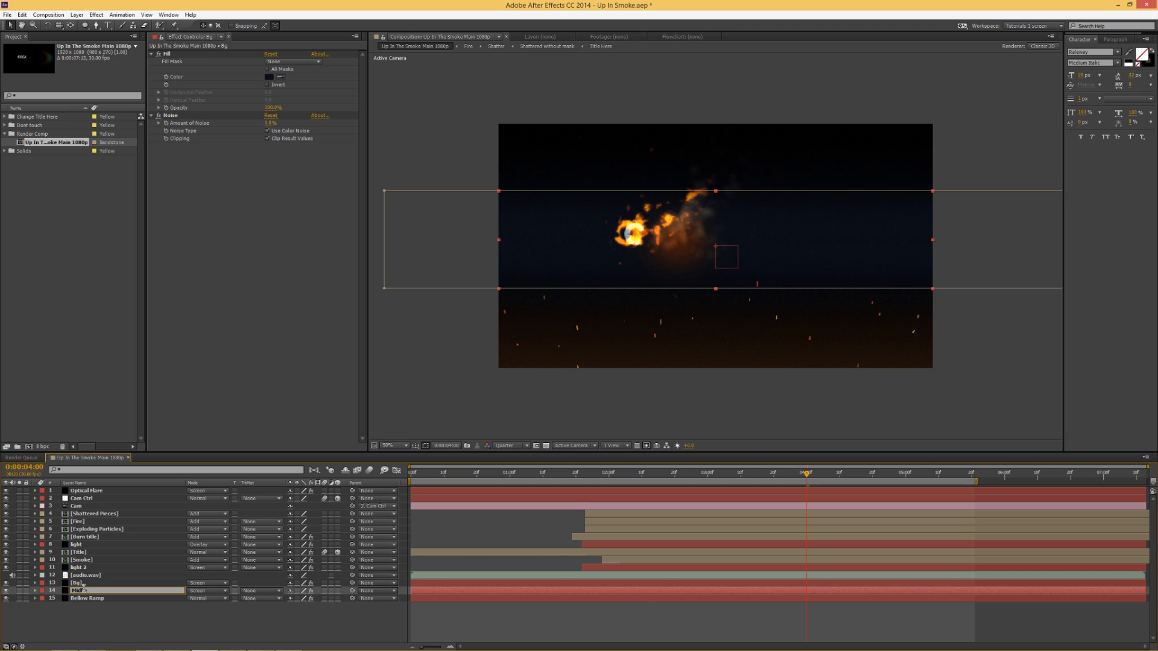
pyautogui.write('Midlle Ramp')
pyautogui.press('Return')
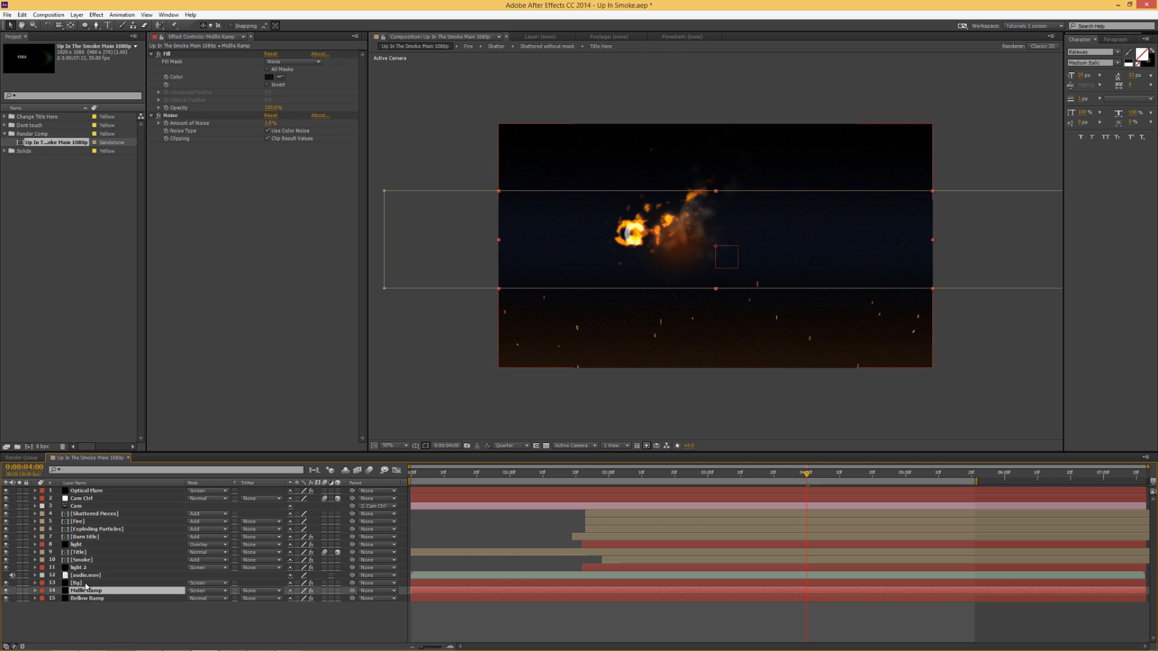
# Rename the Bg layer carrying CC Particle World as "Particles"
pyautogui.click(86, 583)
pyautogui.press('Return')
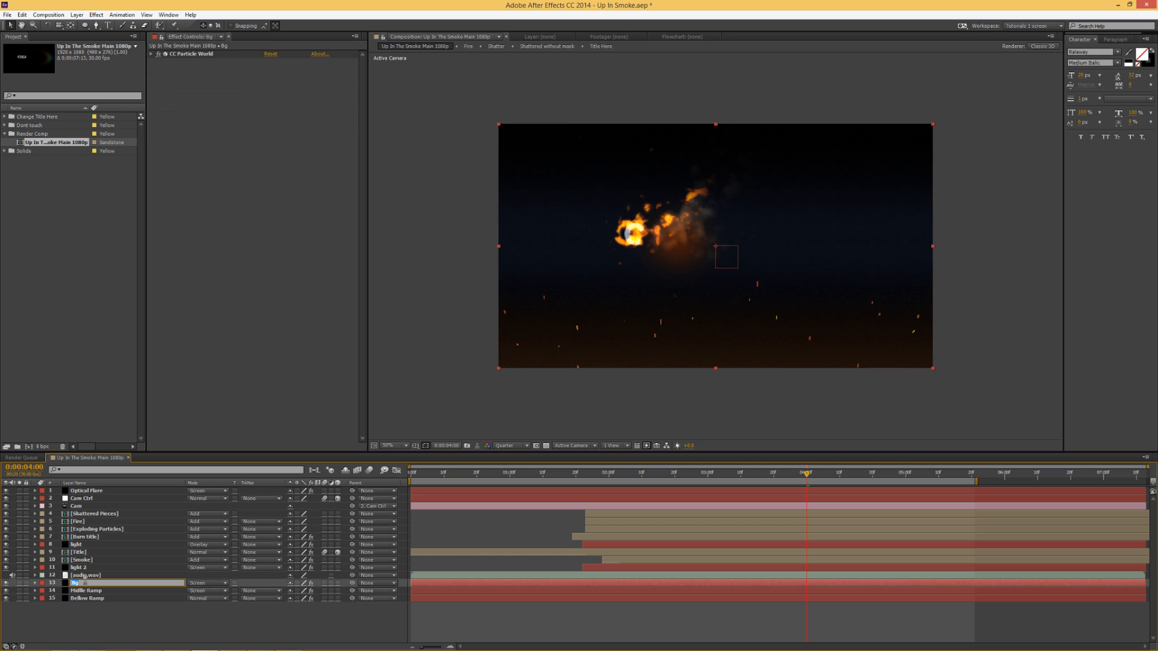
pyautogui.write('Particles')
pyautogui.press('Return')
# Rename the light 2 layer "Light on bck" and the light layer above the title "Lights On Titles"
pyautogui.click(84, 567)
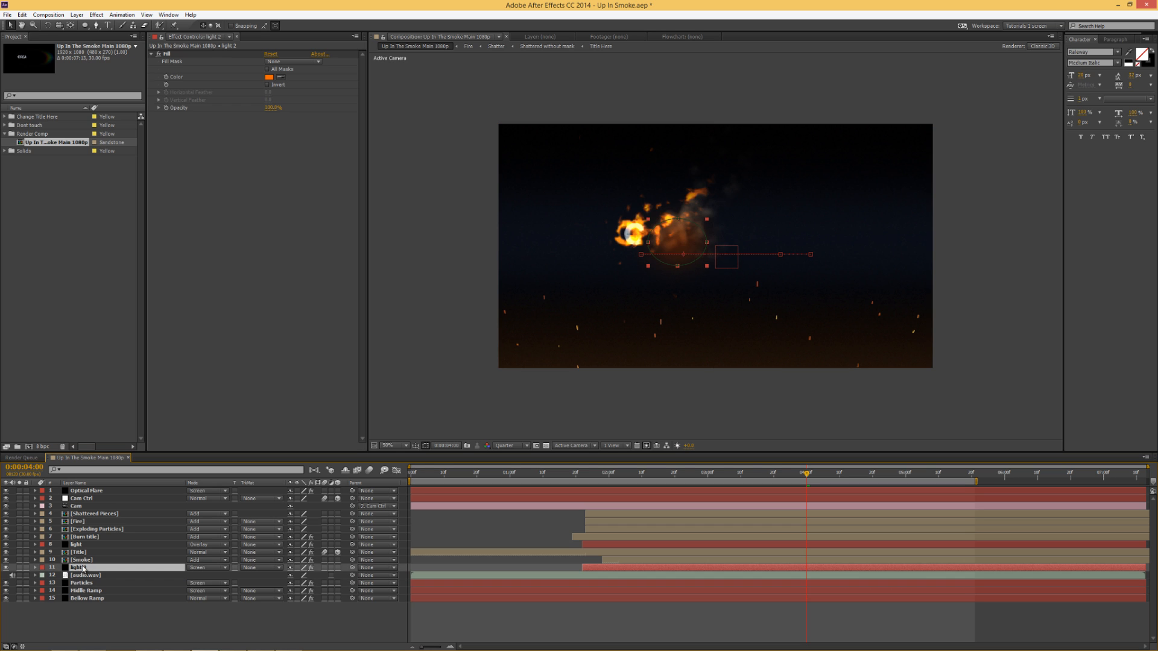
pyautogui.press('Return')
pyautogui.write('Lig')
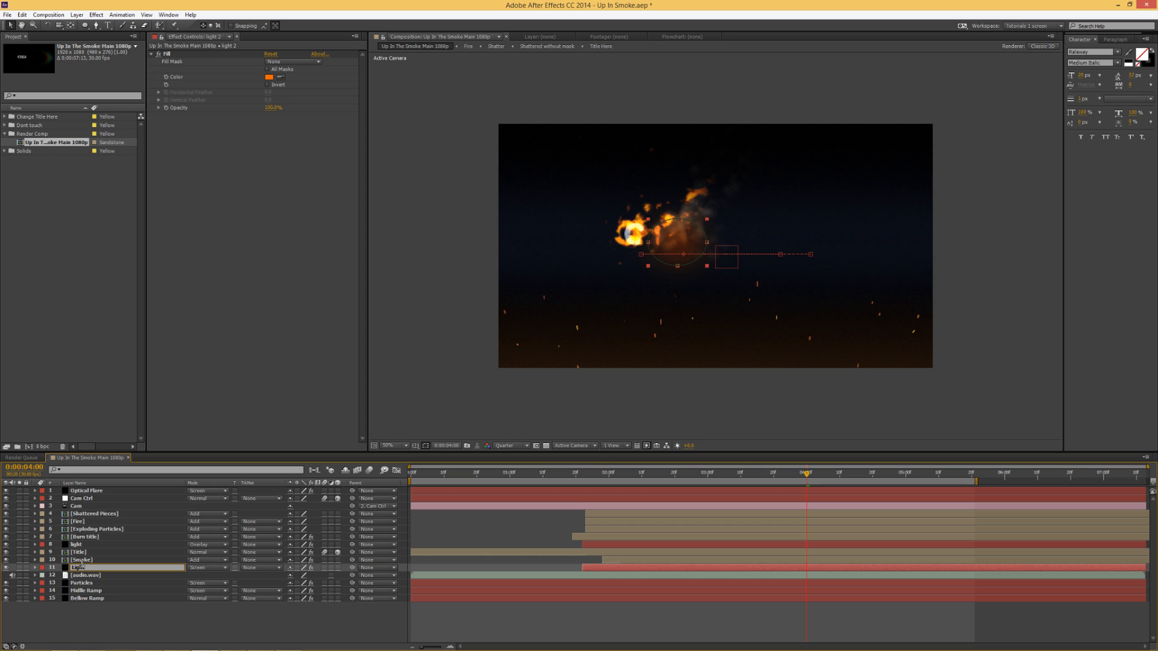
pyautogui.write('ht on bck')
pyautogui.press('Return')
pyautogui.click(76, 545)
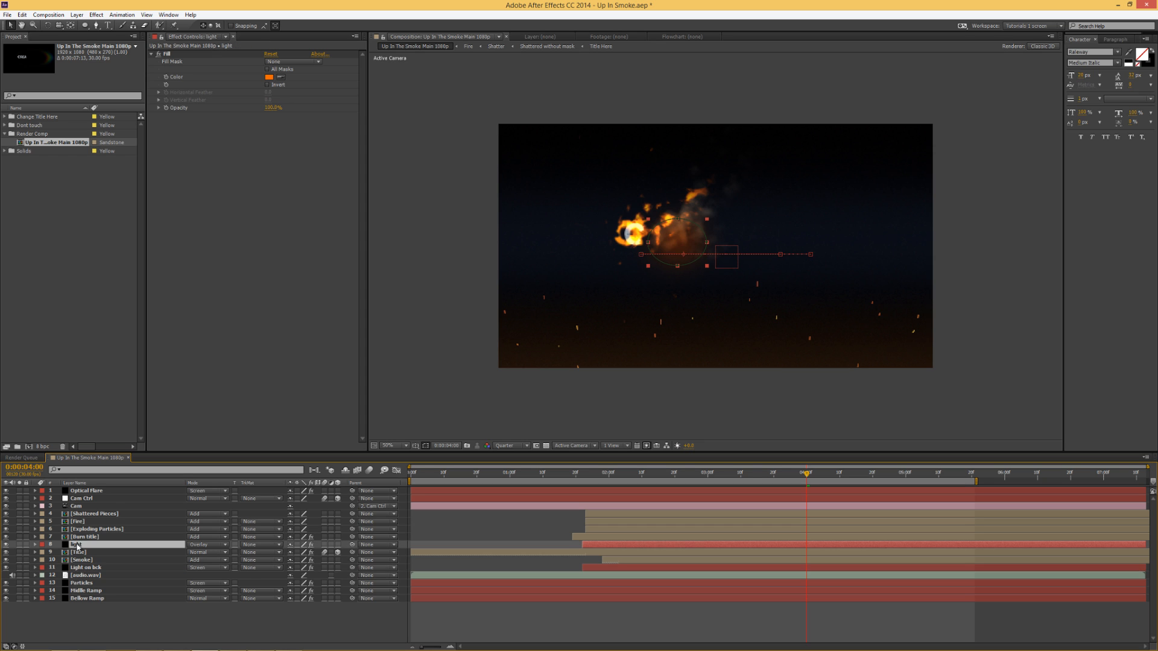
pyautogui.press('Return')
pyautogui.write('L')
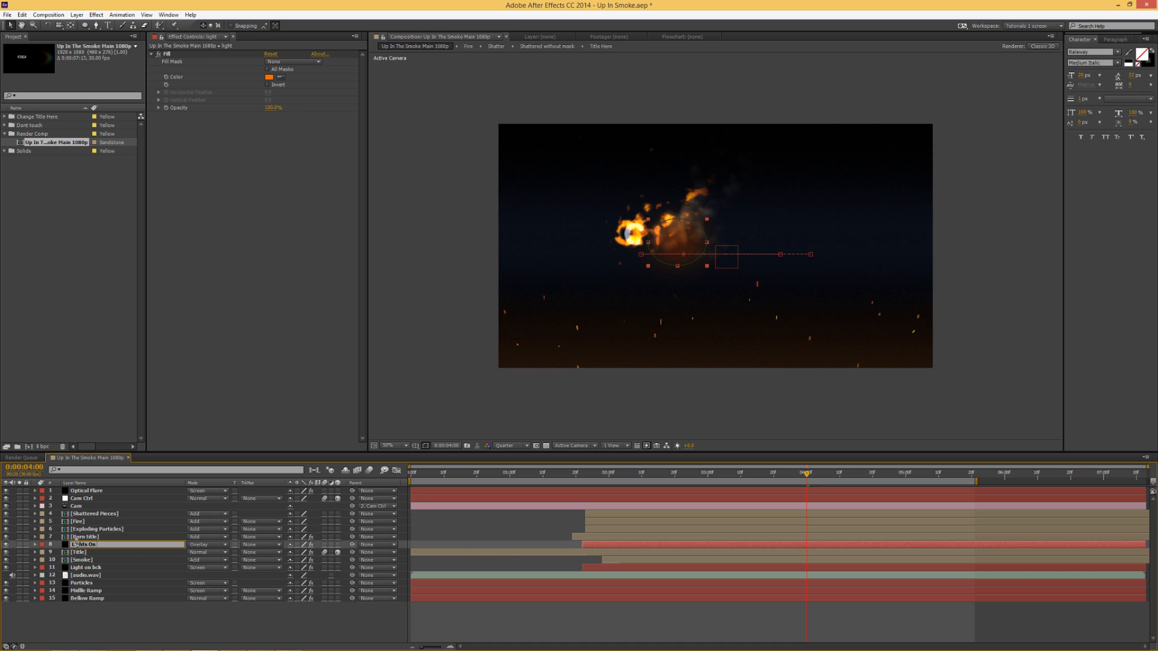
pyautogui.write('ights On Titles')
pyautogui.press('Return')
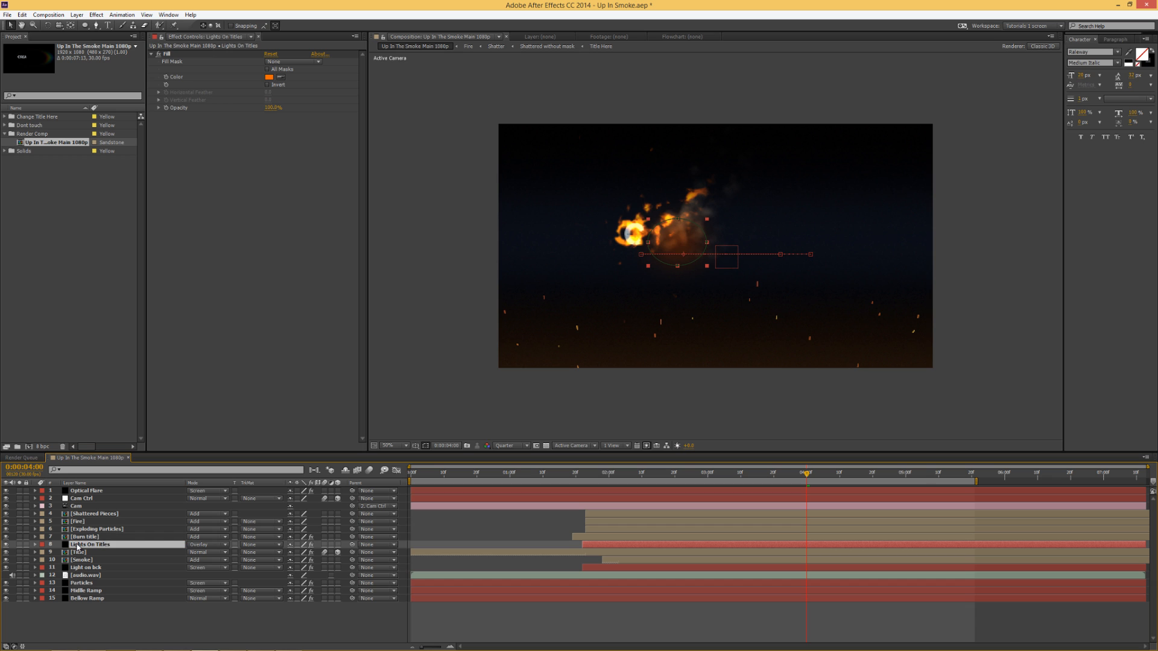
# Solo the Cam Ctrl, Cam and Title layers to isolate the title with its camera setup
pyautogui.click(87, 491)
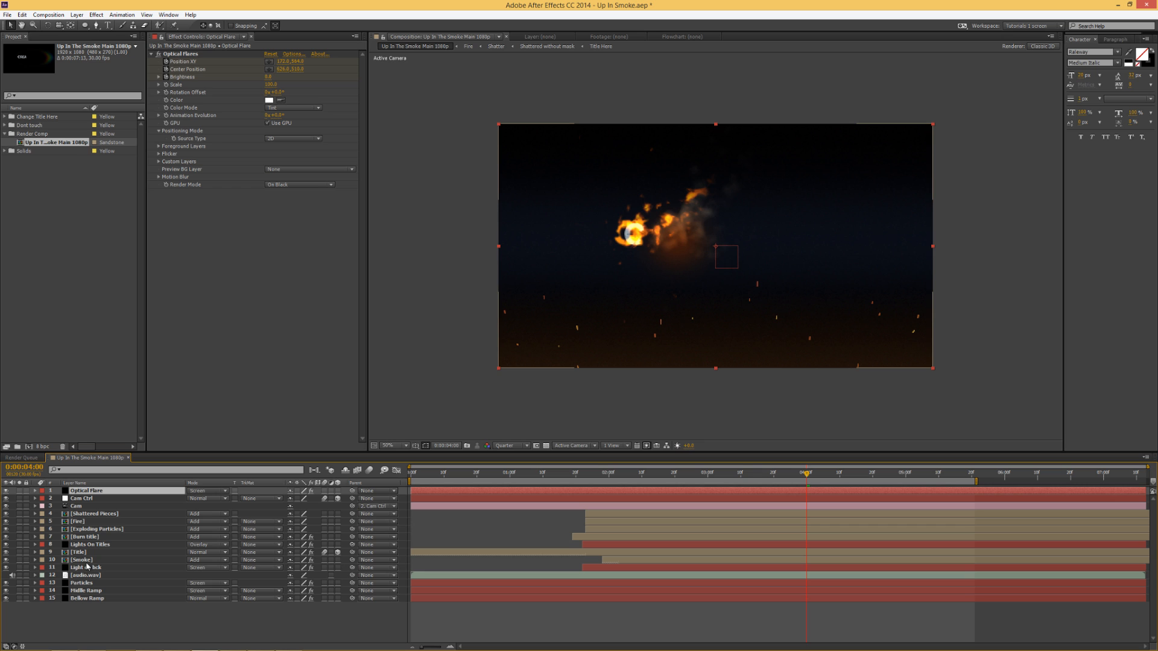
pyautogui.click(80, 499)
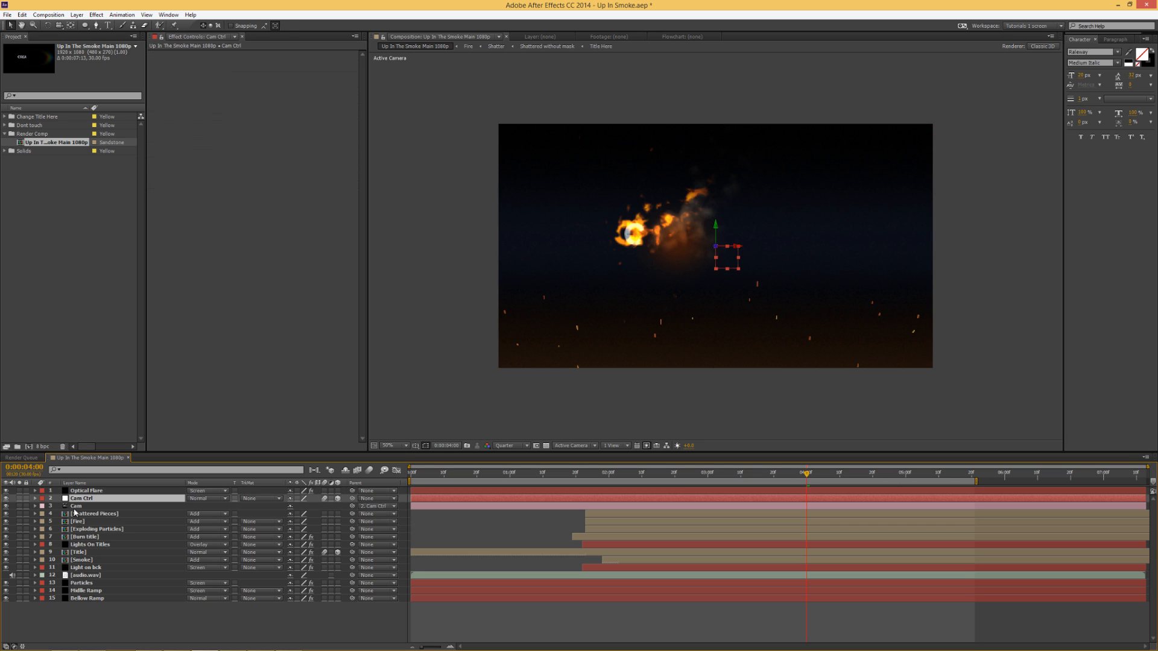
pyautogui.click(20, 507)
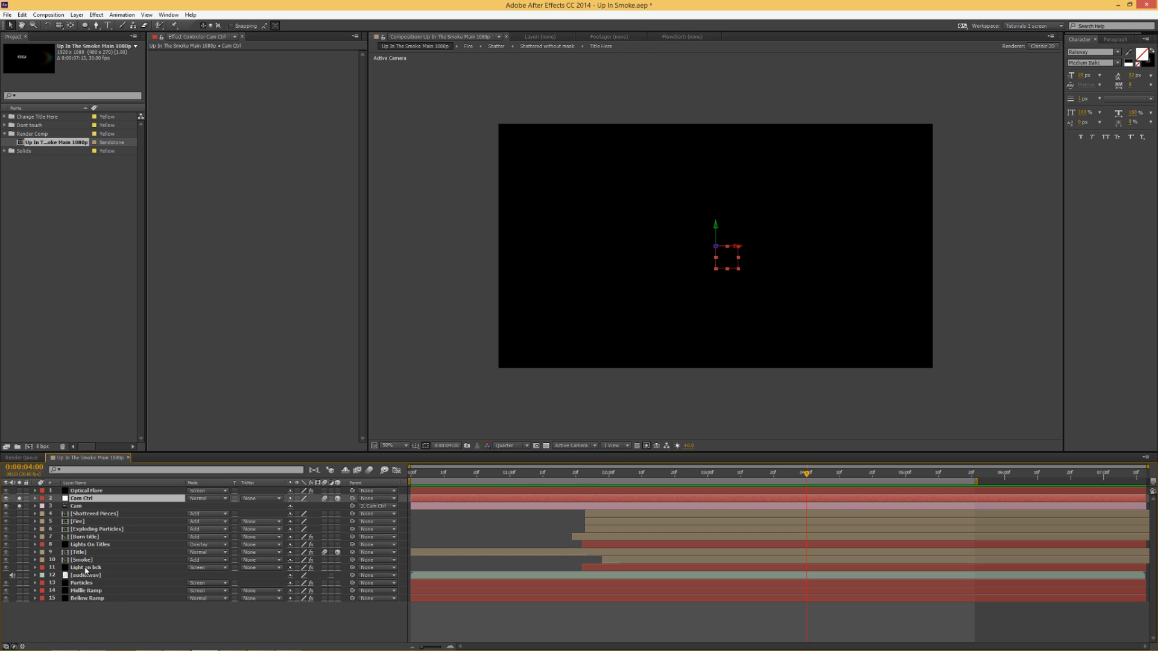
pyautogui.click(81, 552)
pyautogui.click(20, 552)
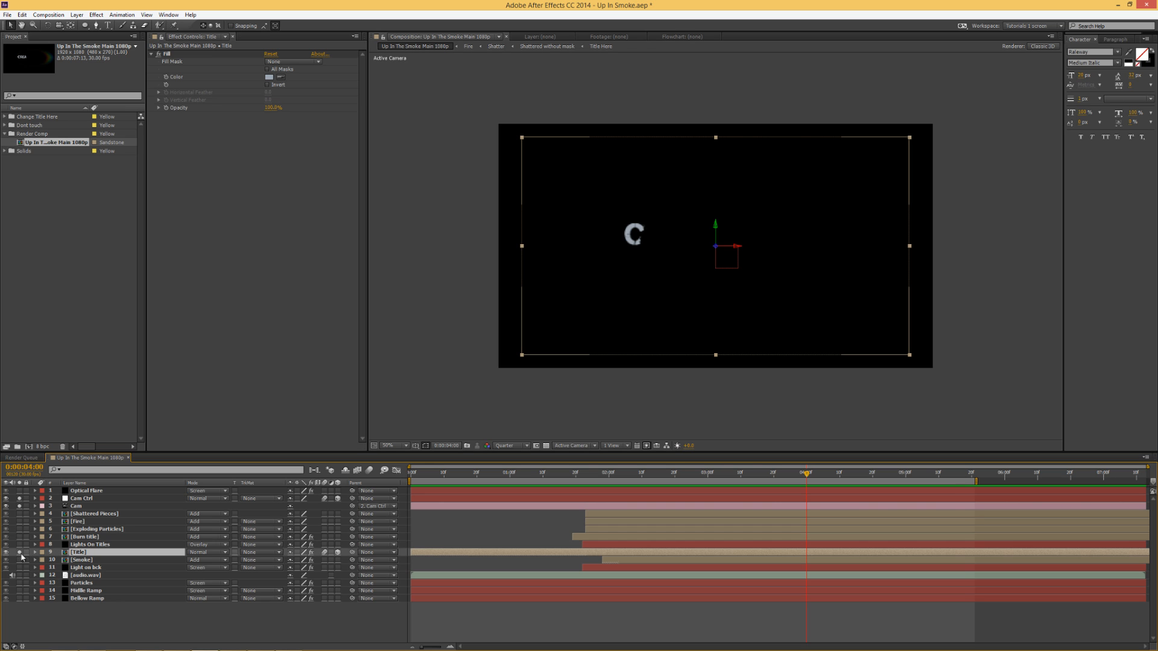
# Add a Slider Control effect to the Cam Ctrl layer and duplicate it
pyautogui.click(86, 500)
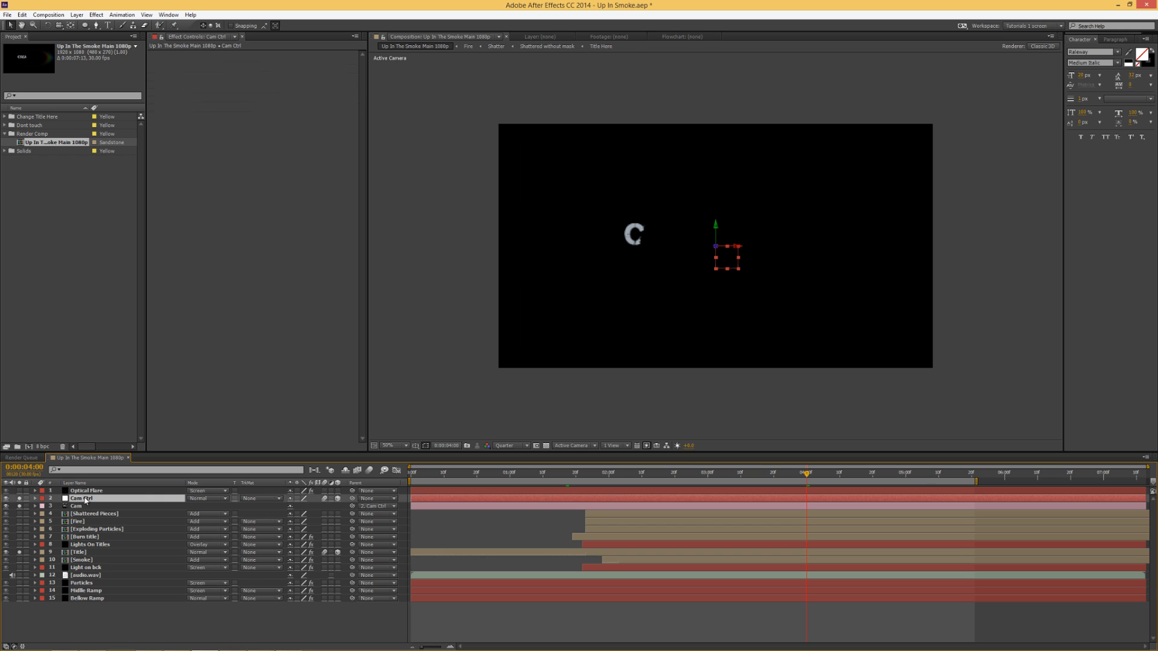
pyautogui.rightClick(255, 77)
pyautogui.moveTo(281, 187)
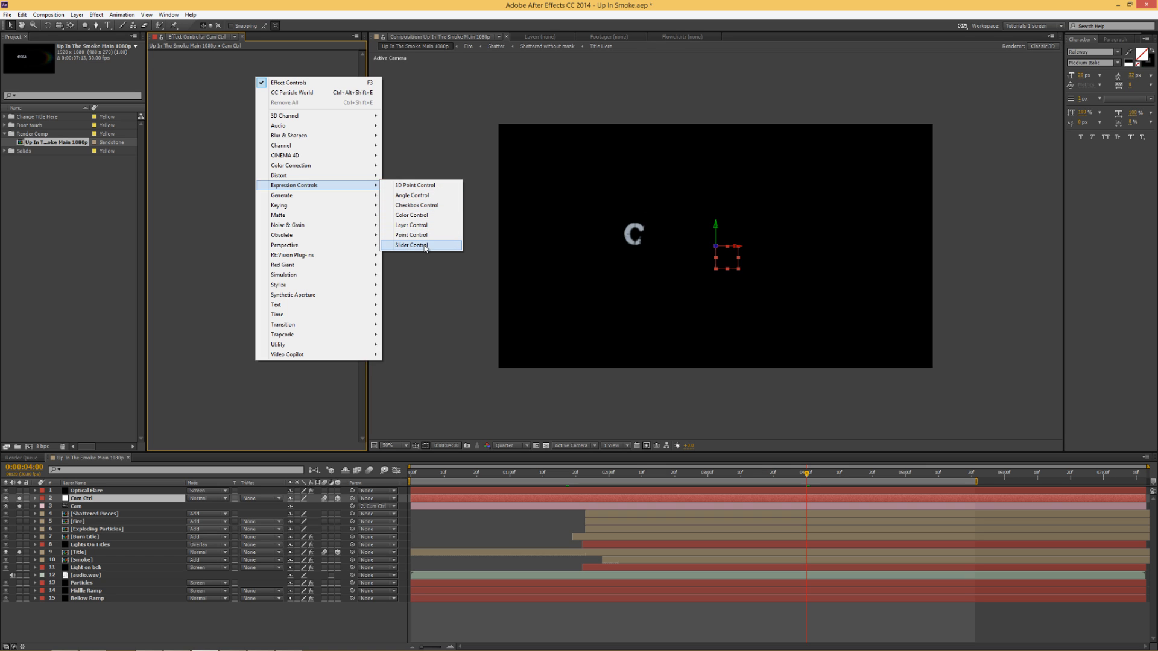
pyautogui.click(397, 244)
pyautogui.click(193, 54)
pyautogui.hotkey('ctrl', 'd')
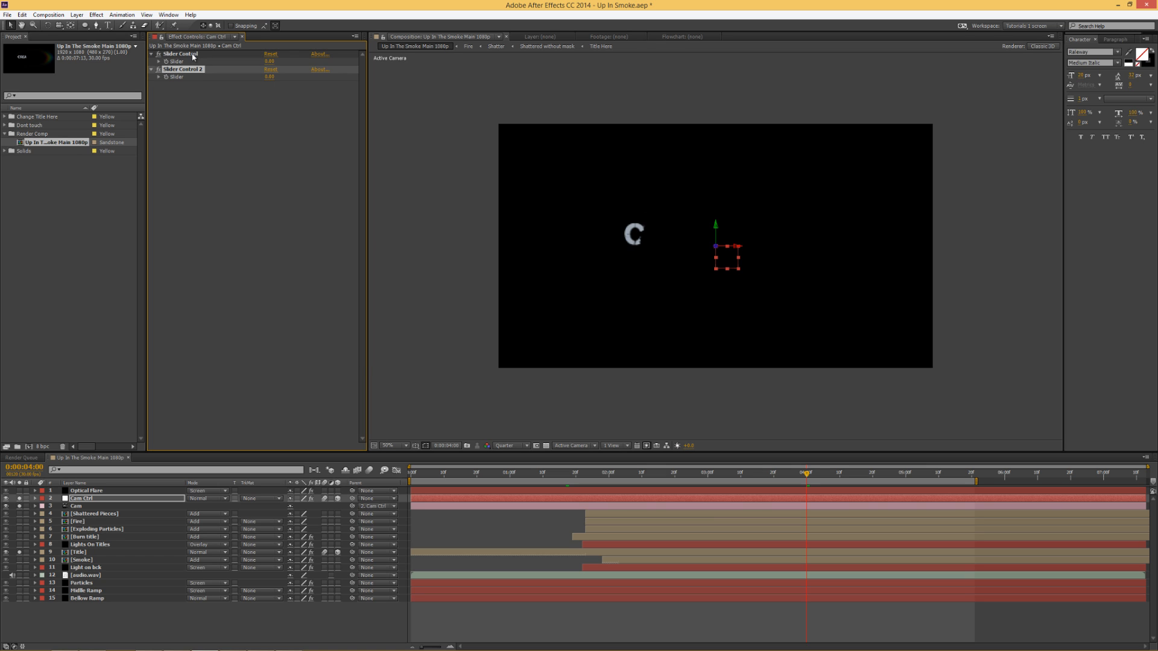
# Rename Cam Ctrl's first slider effect "Mag" and the second one "Freq"
pyautogui.click(193, 55)
pyautogui.press('Return')
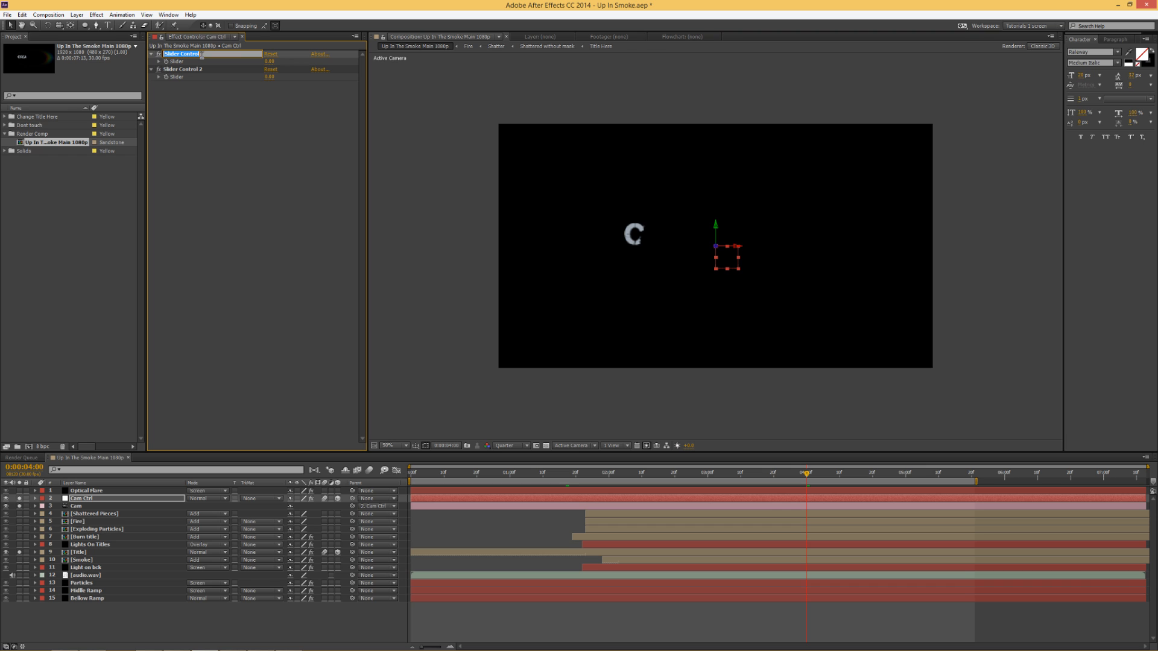
pyautogui.write('Mag')
pyautogui.press('Return')
pyautogui.click(192, 70)
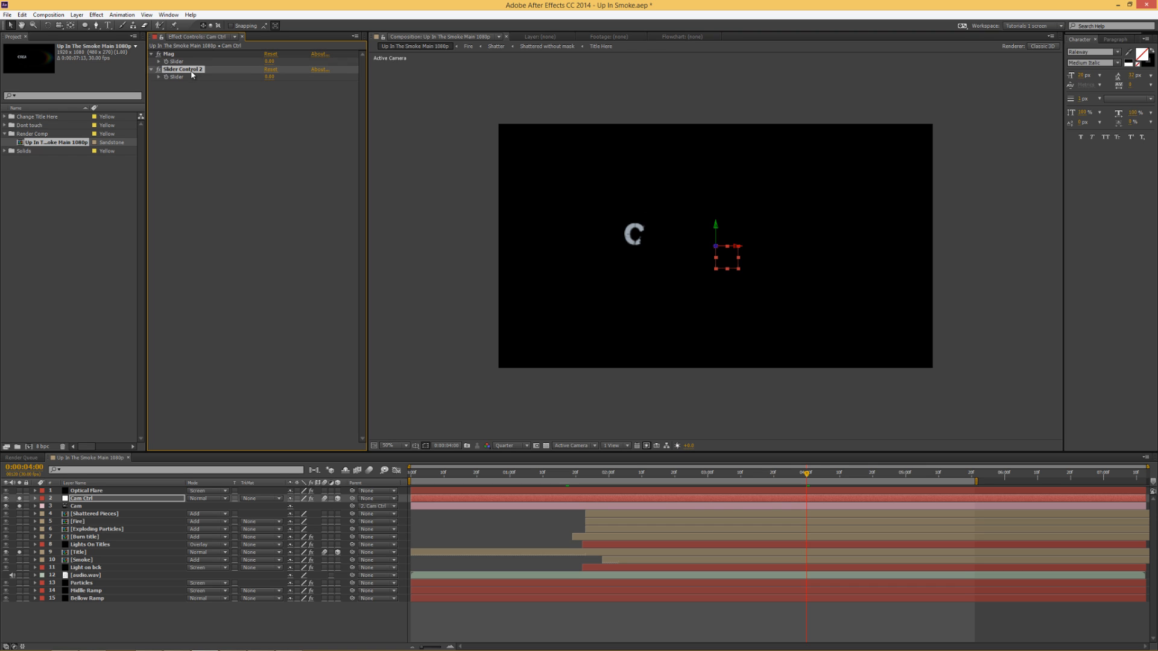
pyautogui.press('Return')
pyautogui.write('Freq')
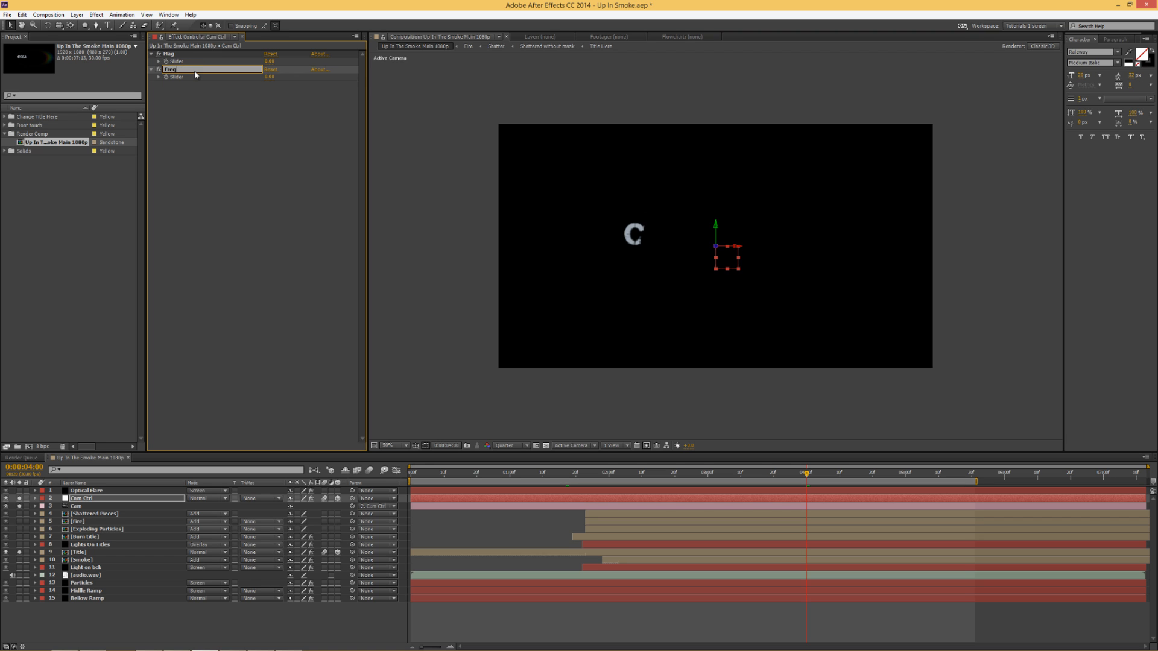
pyautogui.press('Return')
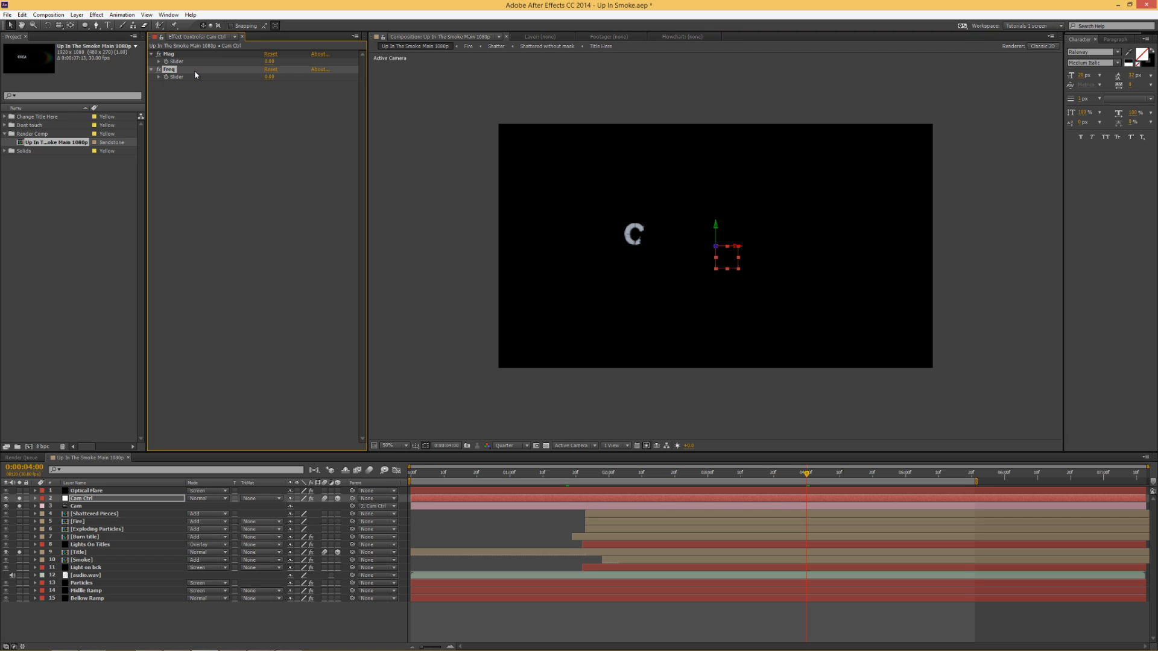
# Add the expression wiggle(effect("Mag")("Slider"),effect("Freq")("Slider")) to Cam Ctrl's Position, linking both values to the sliders
pyautogui.click(123, 499)
pyautogui.press('p')
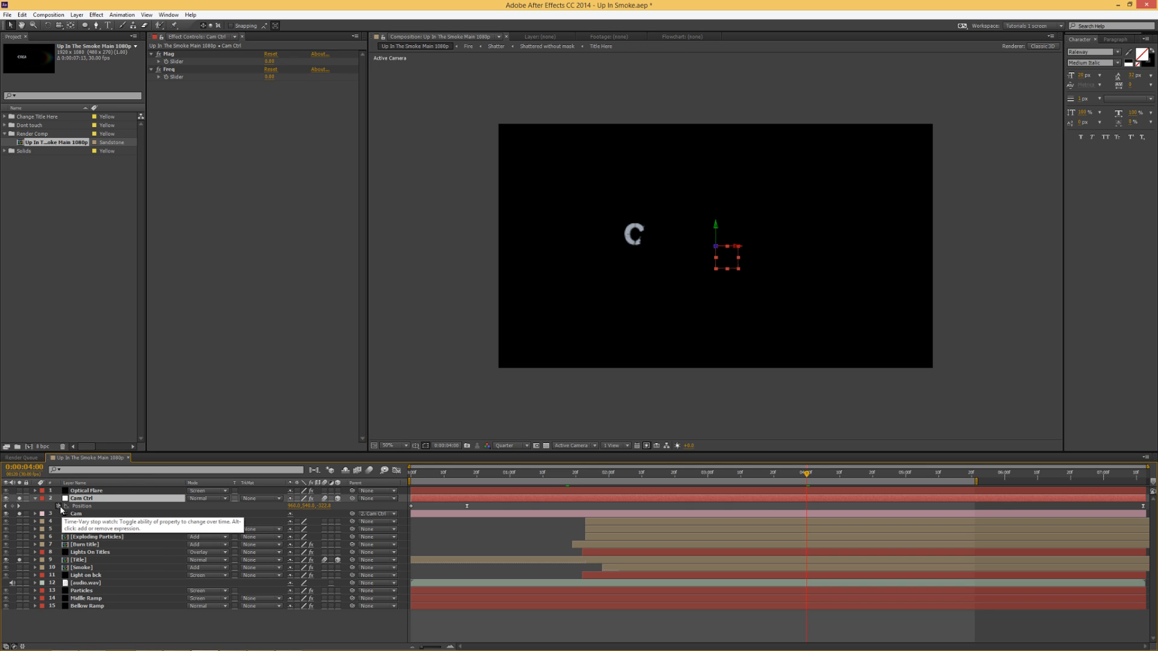
pyautogui.keyDown('alt'); pyautogui.click(59, 506); pyautogui.keyUp('alt')
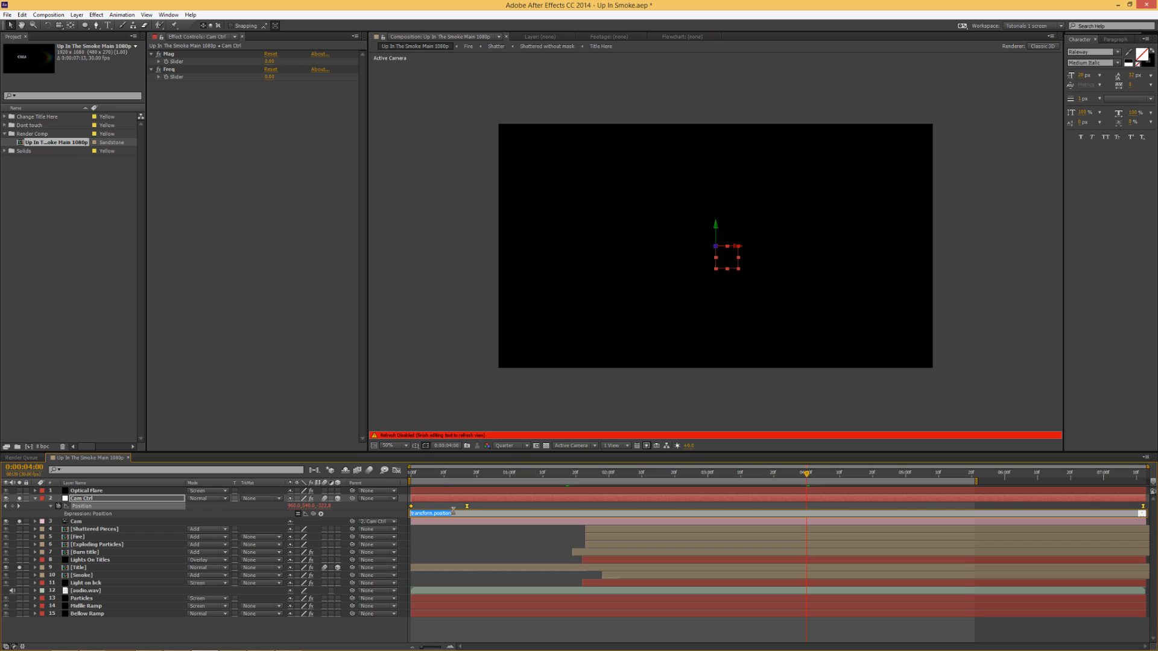
pyautogui.write('wiggle(')
pyautogui.moveTo(313, 513); pyautogui.dragTo(191, 64)
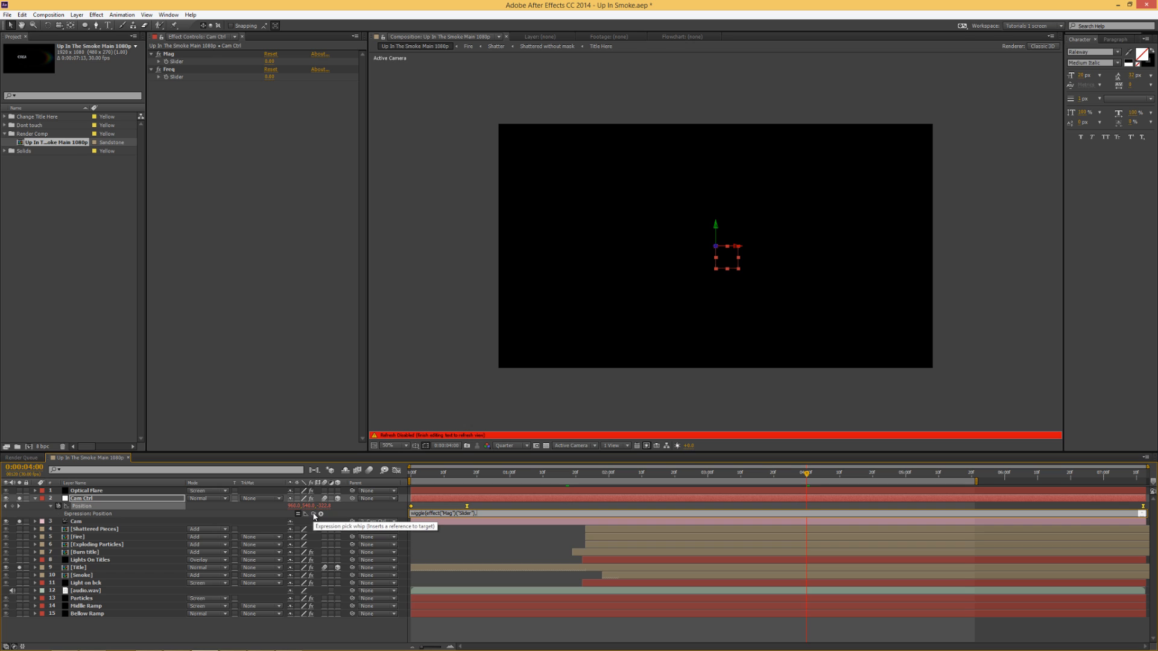
pyautogui.moveTo(314, 514); pyautogui.dragTo(174, 84)
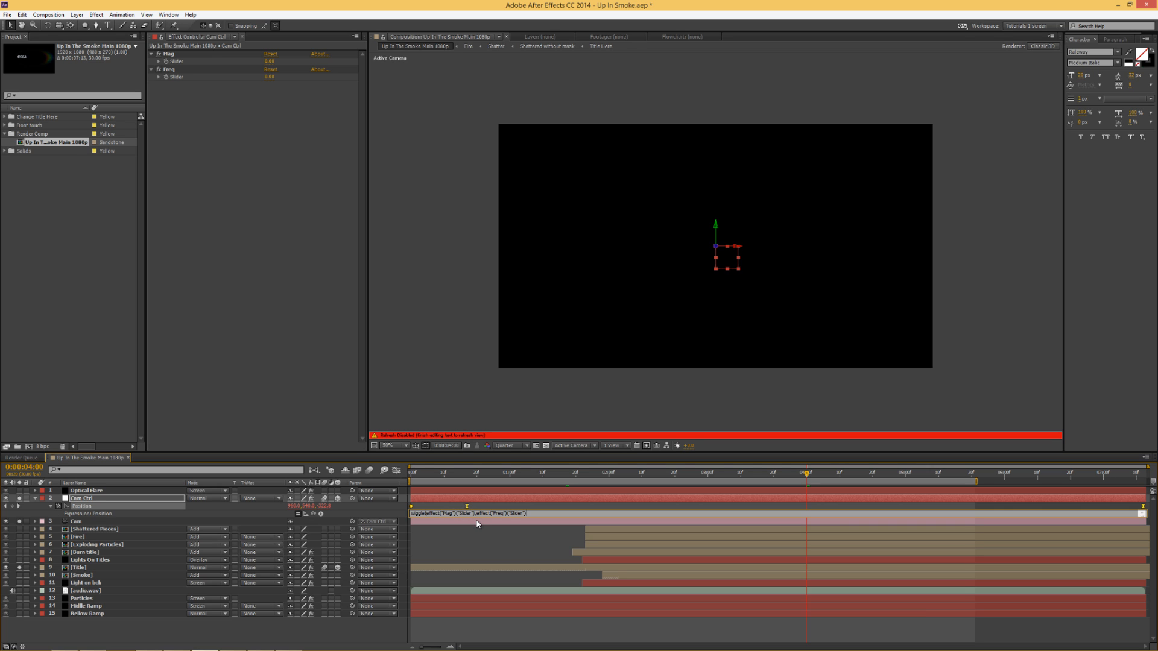
pyautogui.write(')')
pyautogui.click(260, 510)
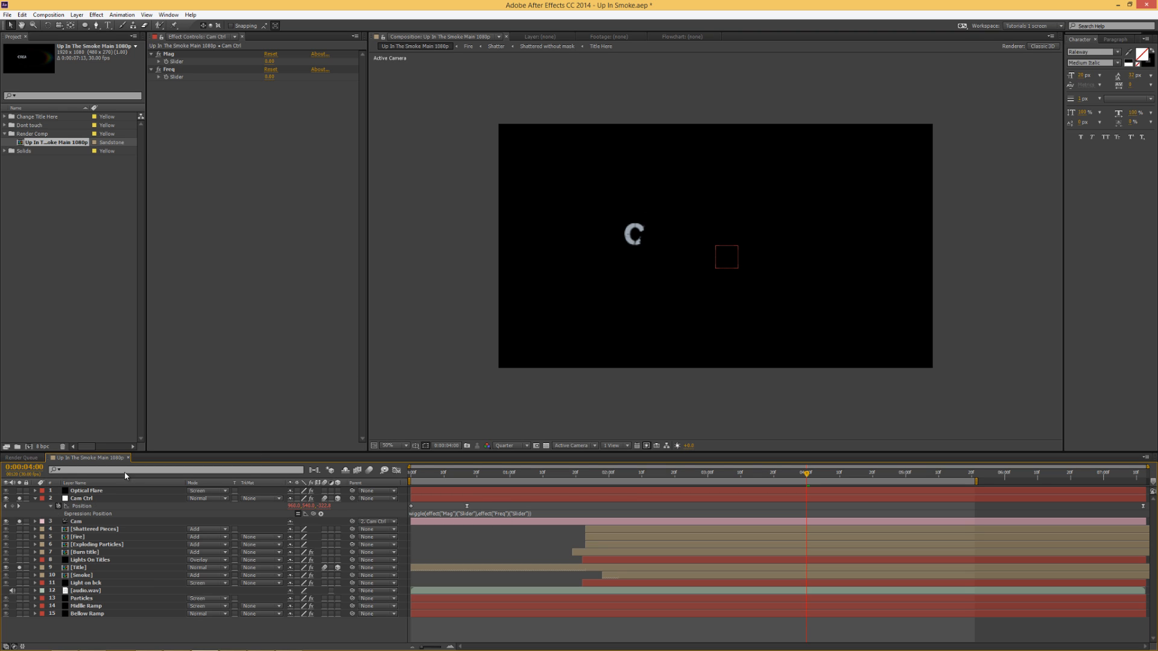
# Keyframe the Mag and Freq sliders at 0:00:00:18, reveal their keyframes, and move the playhead to 0:00:00:01
pyautogui.click(168, 53)
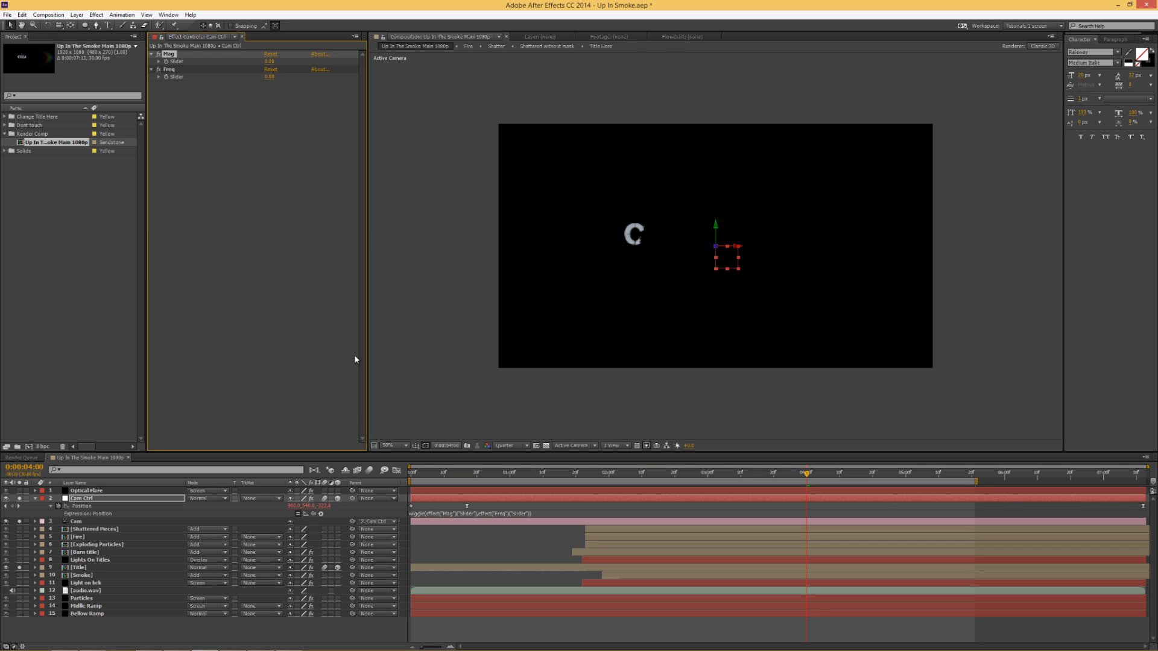
pyautogui.click(168, 70)
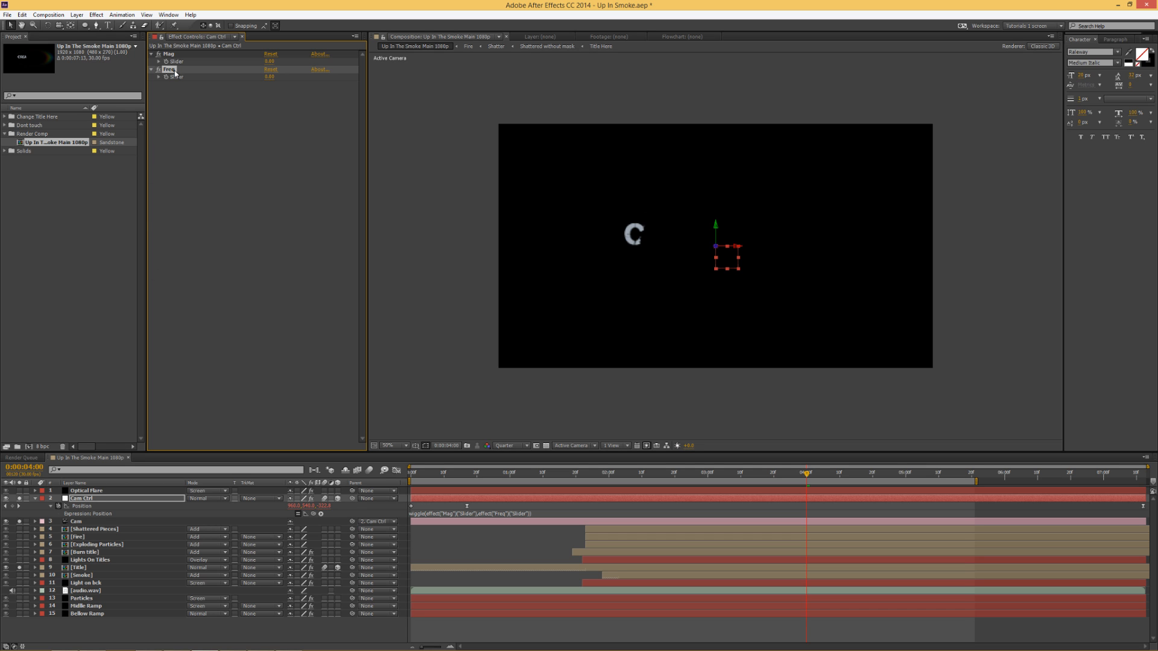
pyautogui.moveTo(423, 476); pyautogui.dragTo(473, 493)
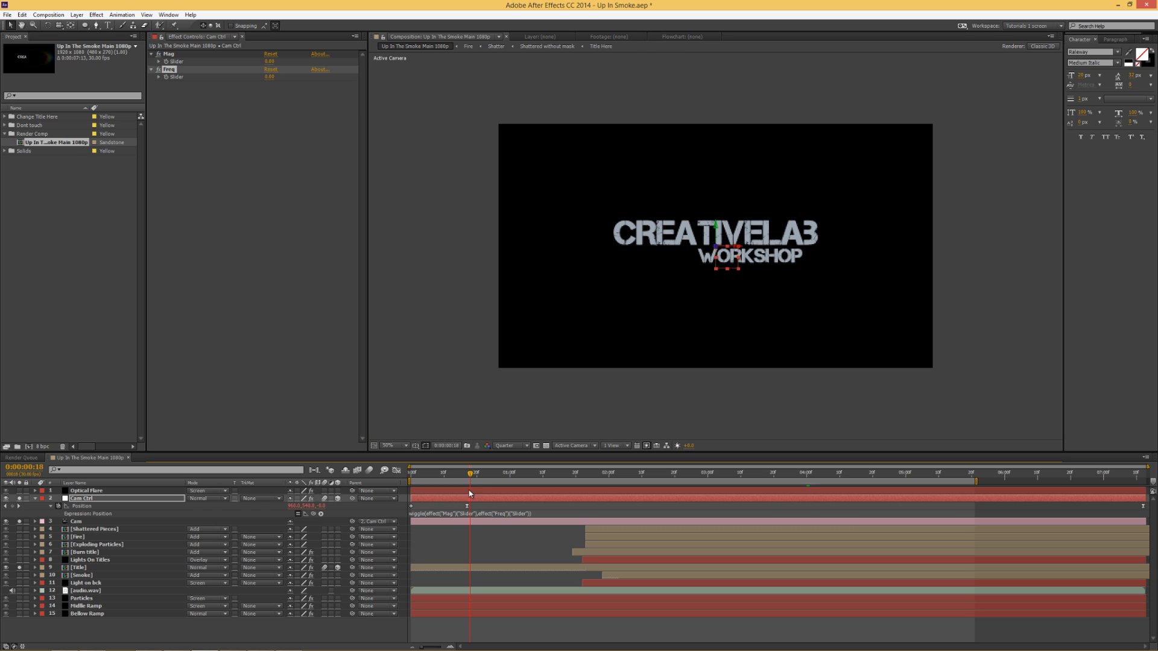
pyautogui.click(166, 69)
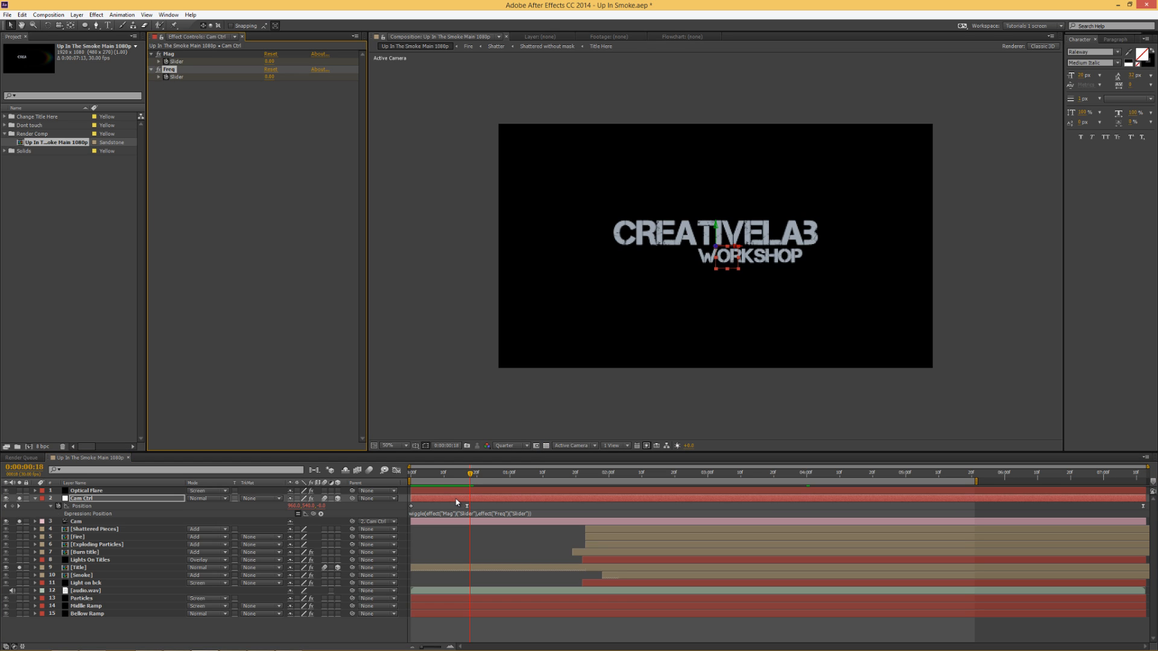
pyautogui.hotkey('shift', 'e')
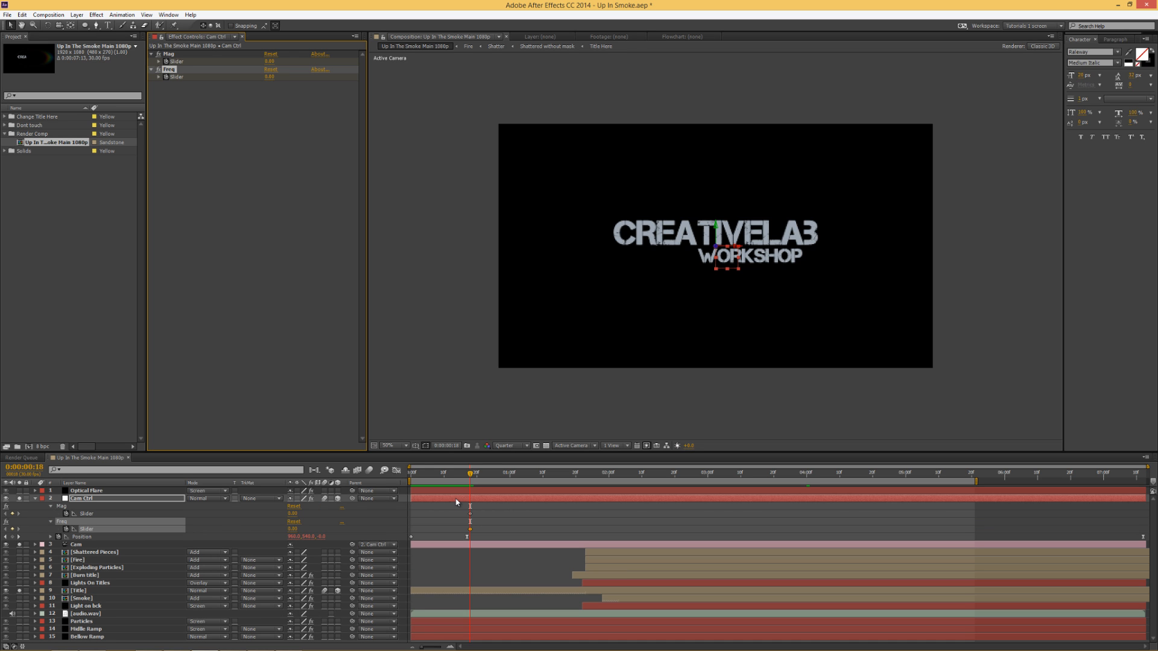
pyautogui.moveTo(470, 474); pyautogui.dragTo(415, 476)
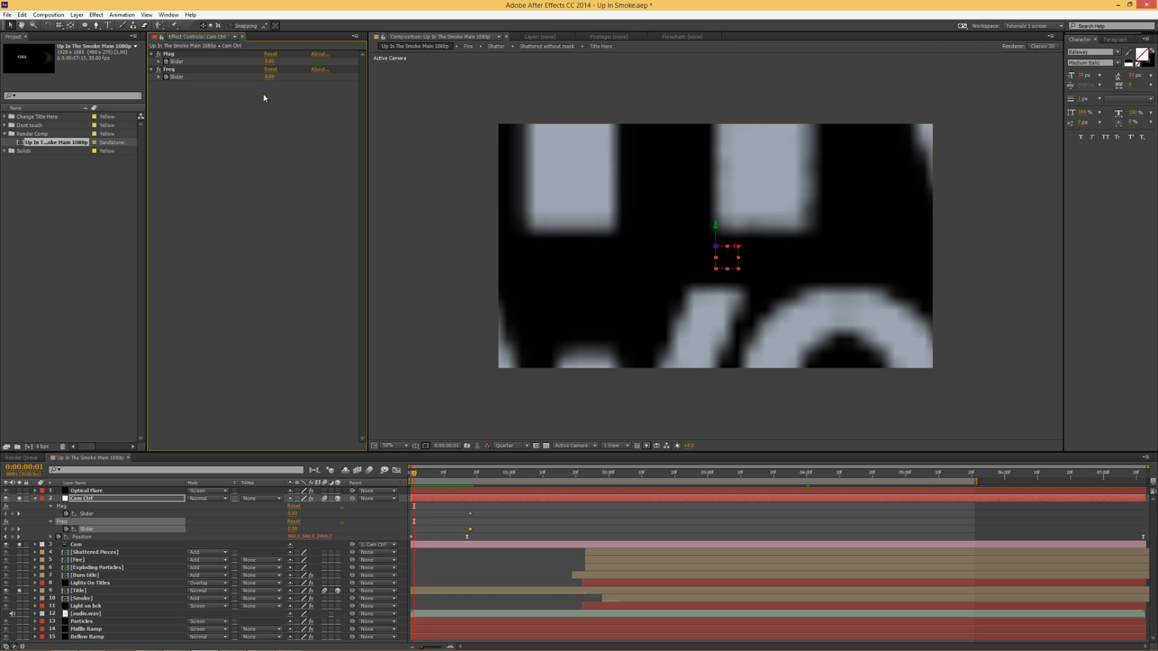
# Set Cam Ctrl's Mag slider to 2 and Freq slider to 12 at 0:00:00:01, and scrub through the shake
pyautogui.click(270, 61)
pyautogui.write('2')
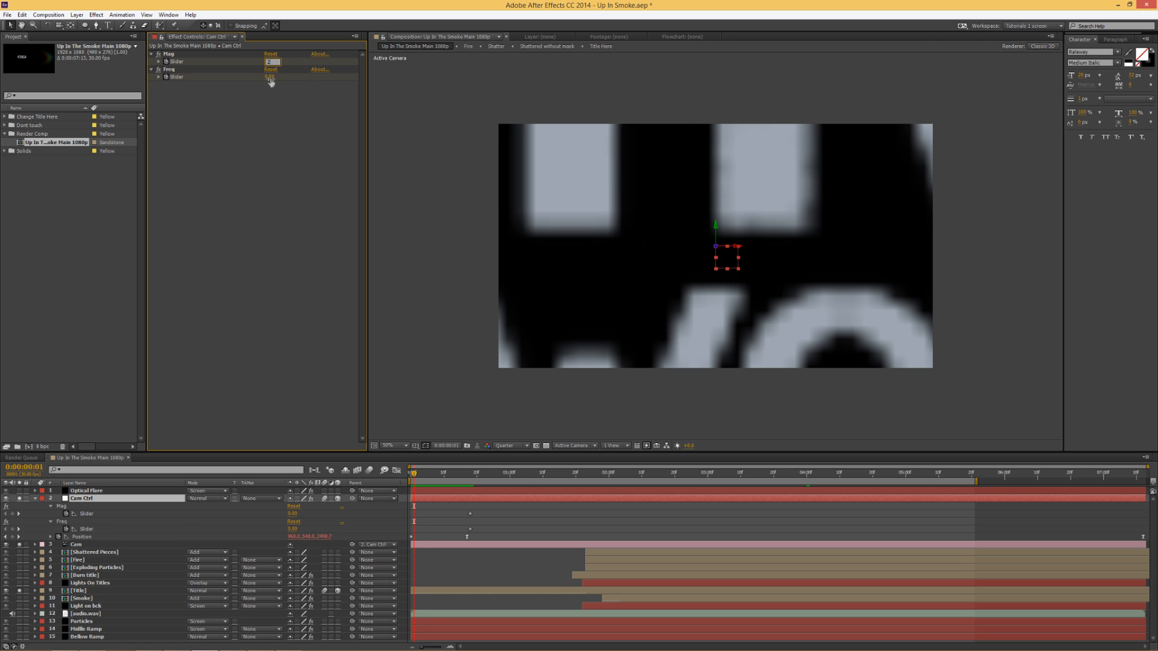
pyautogui.press('Tab')
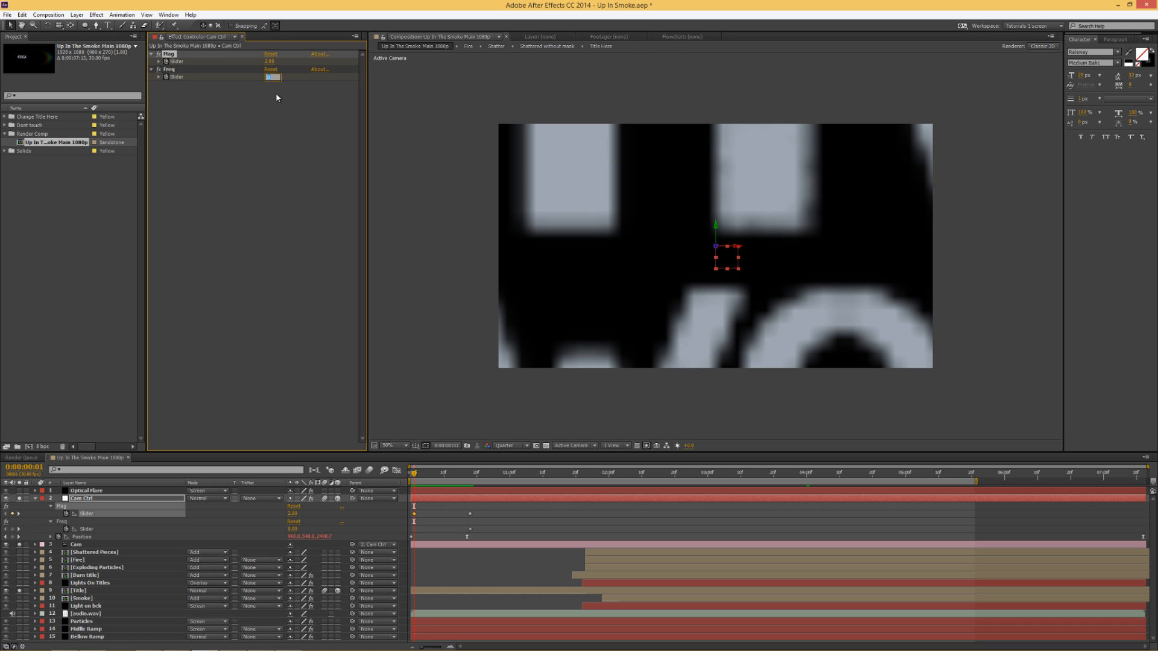
pyautogui.write('12')
pyautogui.press('Return')
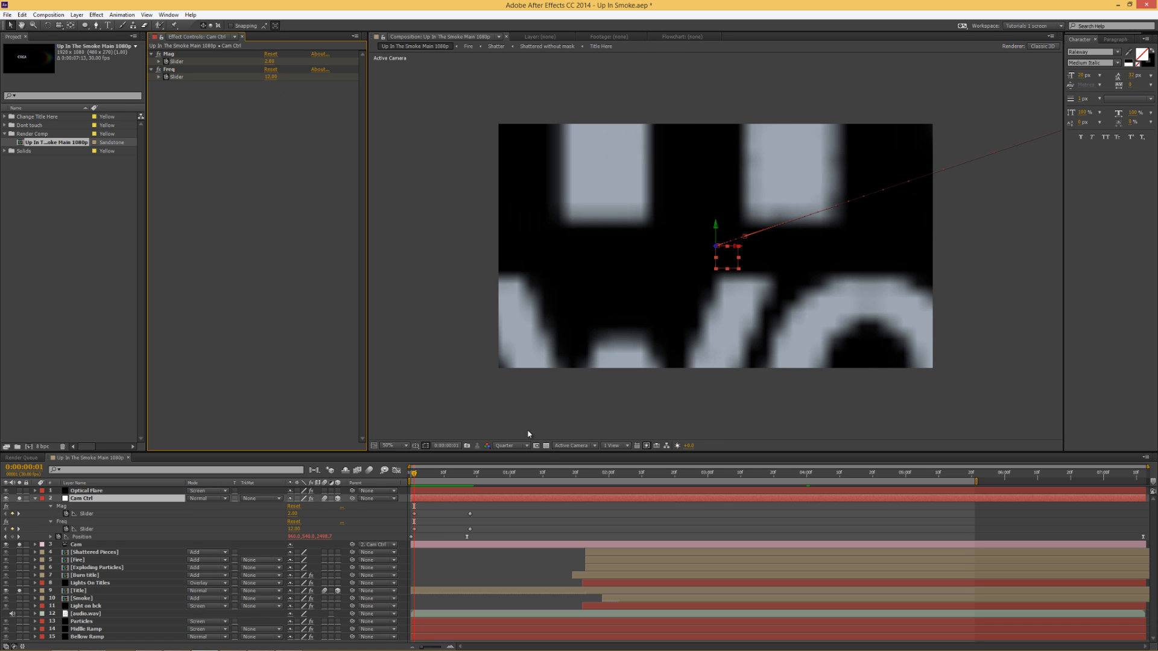
pyautogui.moveTo(414, 474); pyautogui.dragTo(442, 478)
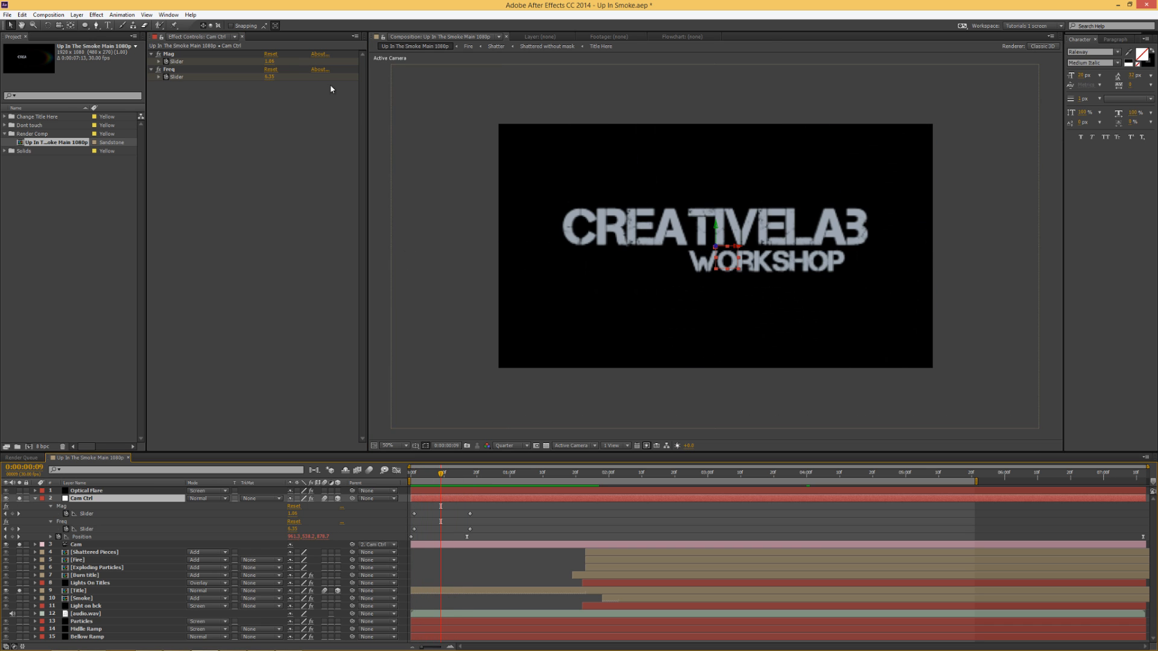
# Set the Mag slider to 5 and increase the Freq slider at 0:00:00:01, and preview the camera shake
pyautogui.click(413, 473)
pyautogui.click(269, 61)
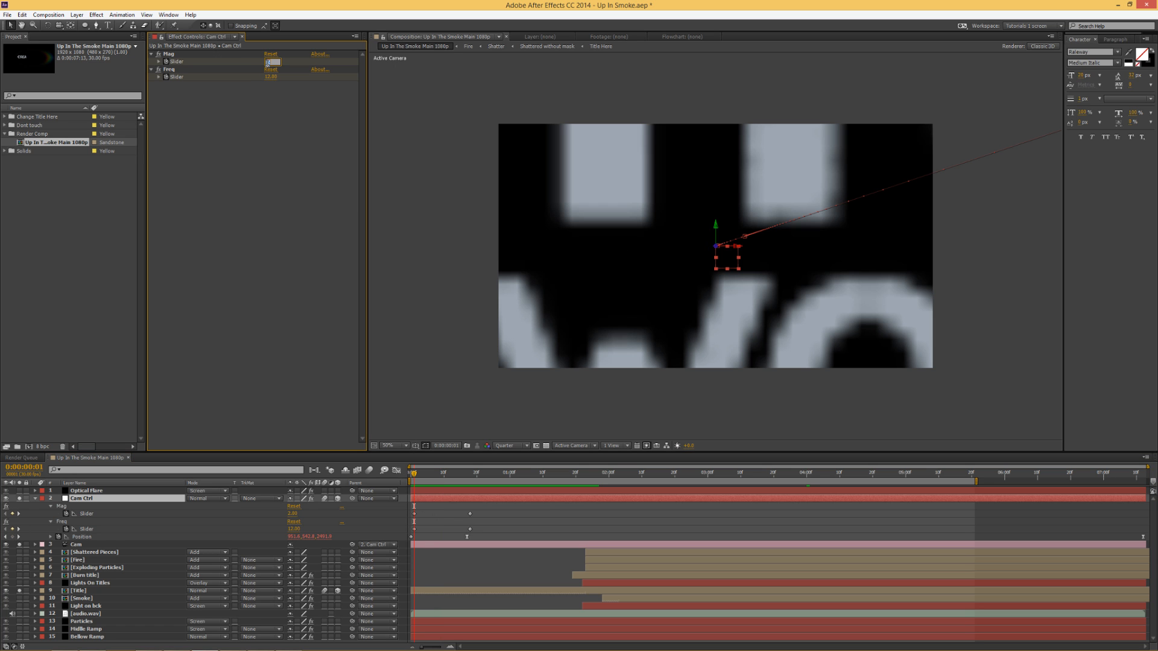
pyautogui.write('5')
pyautogui.click(270, 76)
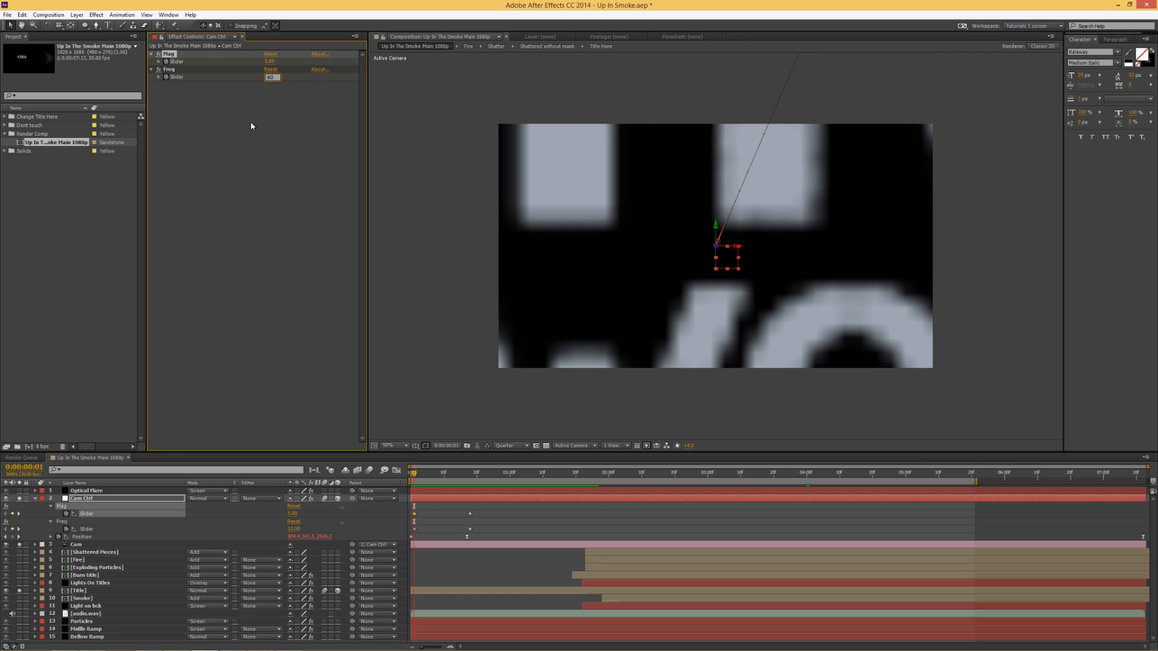
pyautogui.press('Return')
pyautogui.press('space')
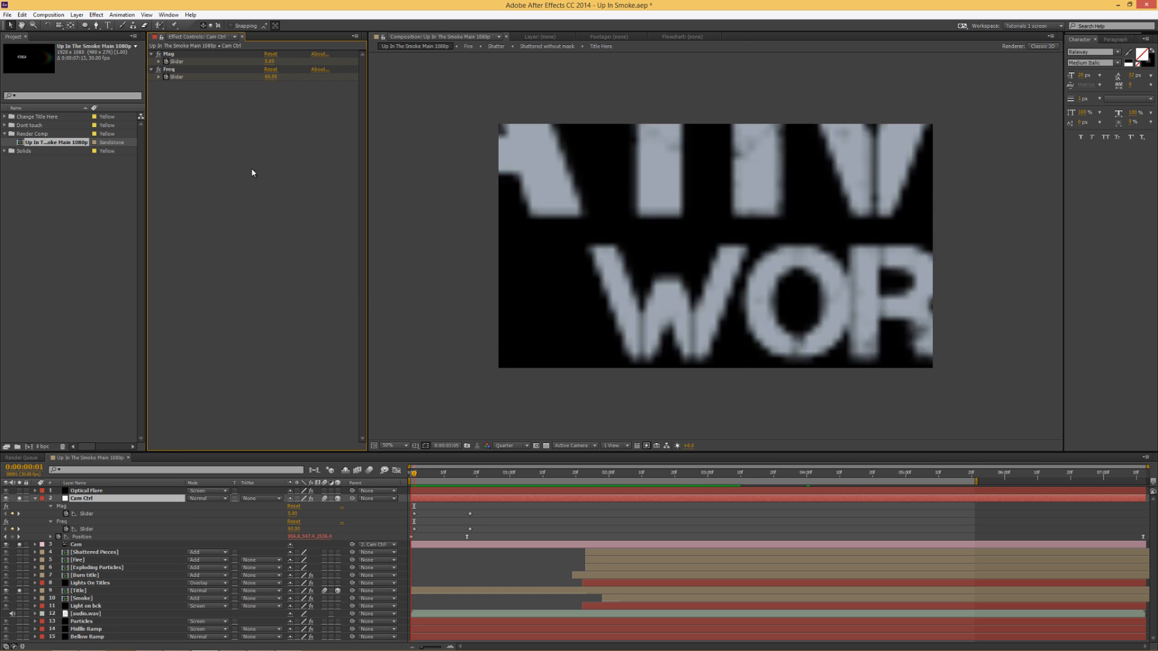
pyautogui.press('space')
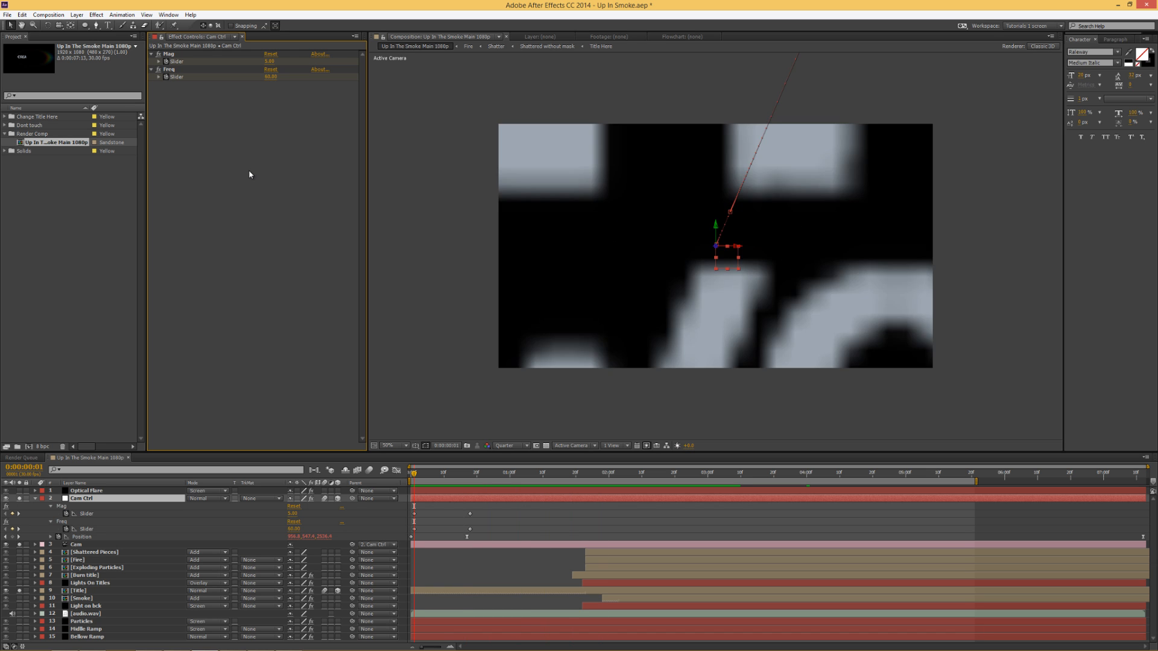
pyautogui.press('space')
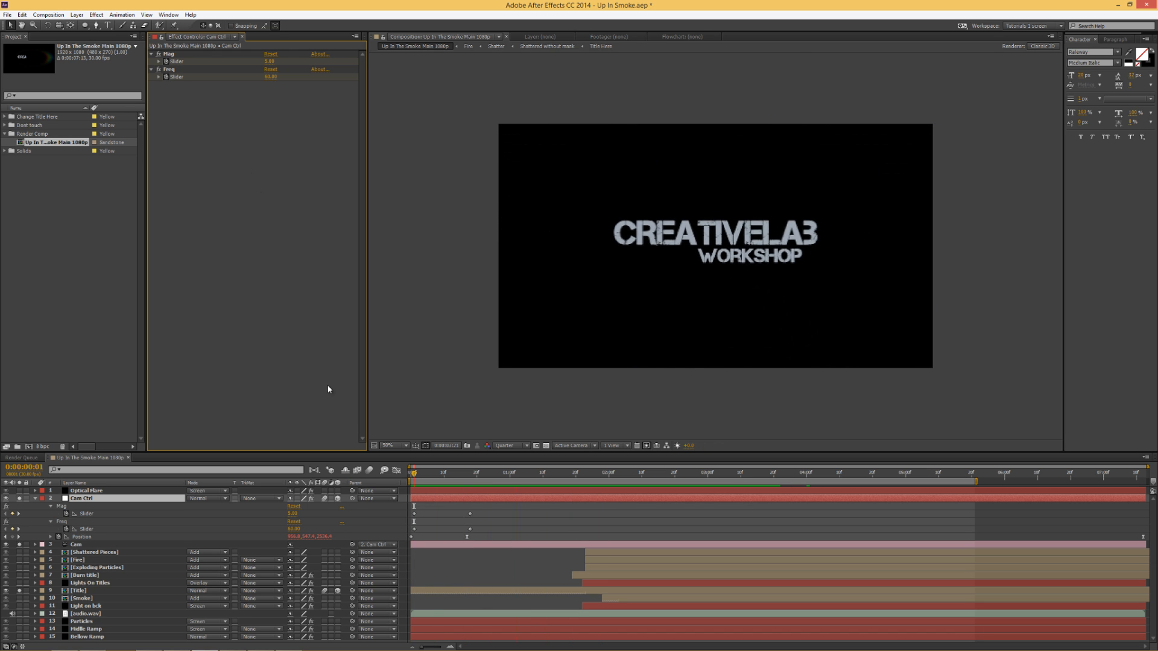
pyautogui.press('space')
# Retime the Mag and Freq keyframes to start at 0:00:00:08 and end at Cam Ctrl's second Position keyframe, and preview the motion
pyautogui.moveTo(478, 509); pyautogui.dragTo(439, 517)
pyautogui.press('space')
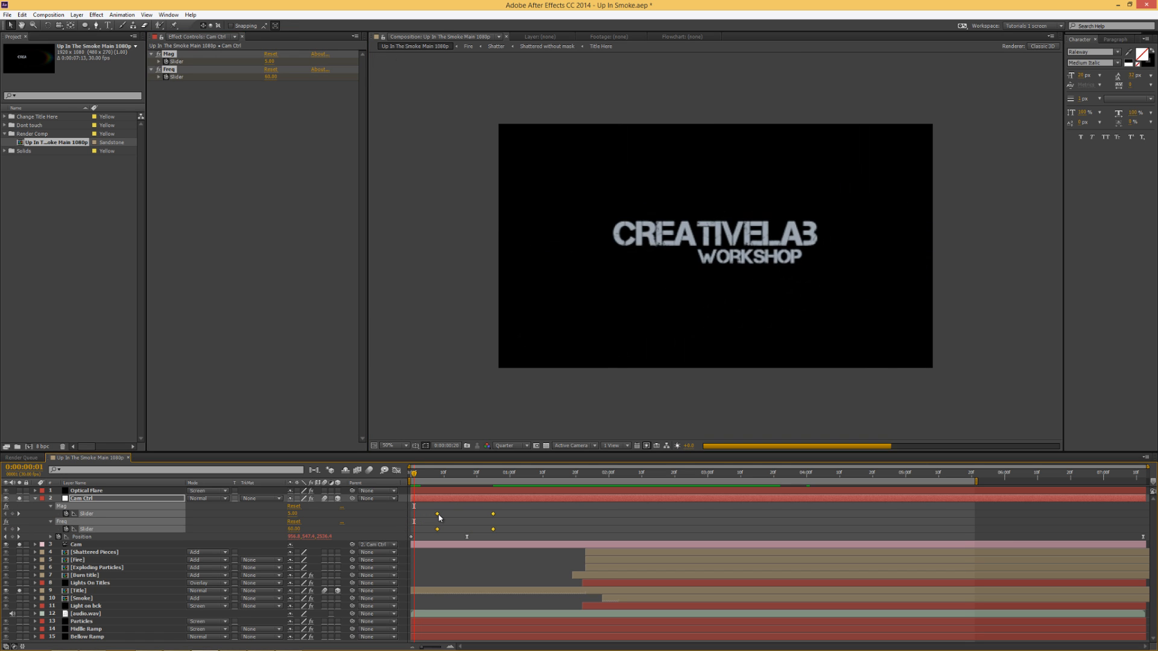
pyautogui.press('space')
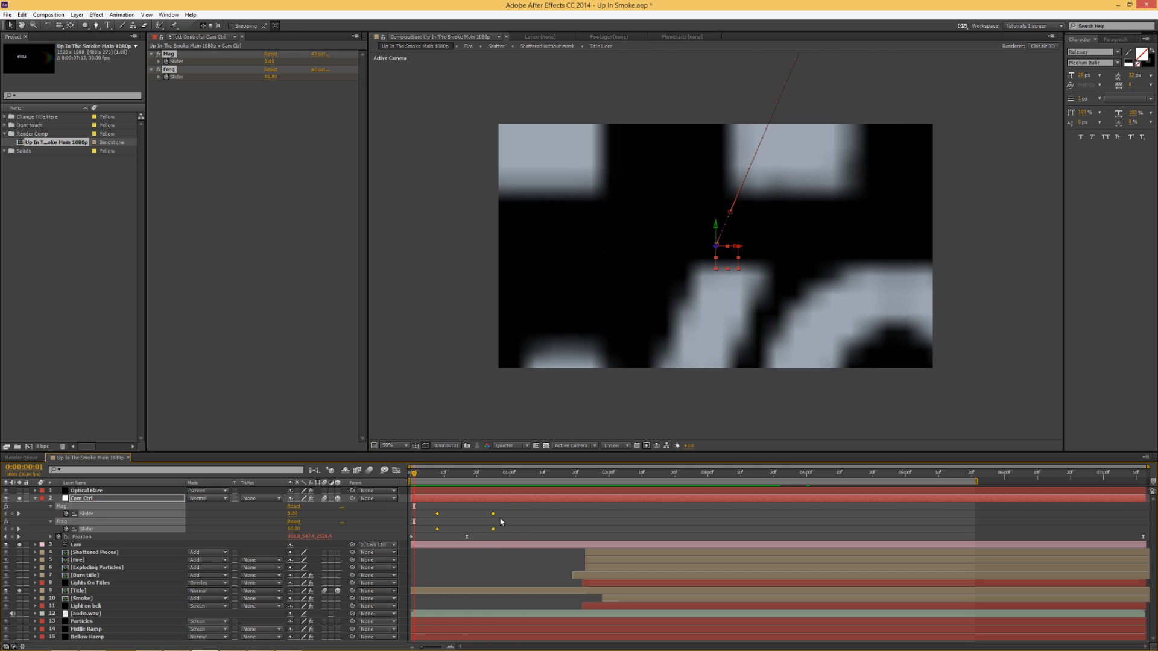
pyautogui.moveTo(501, 508); pyautogui.dragTo(486, 532)
pyautogui.press('space')
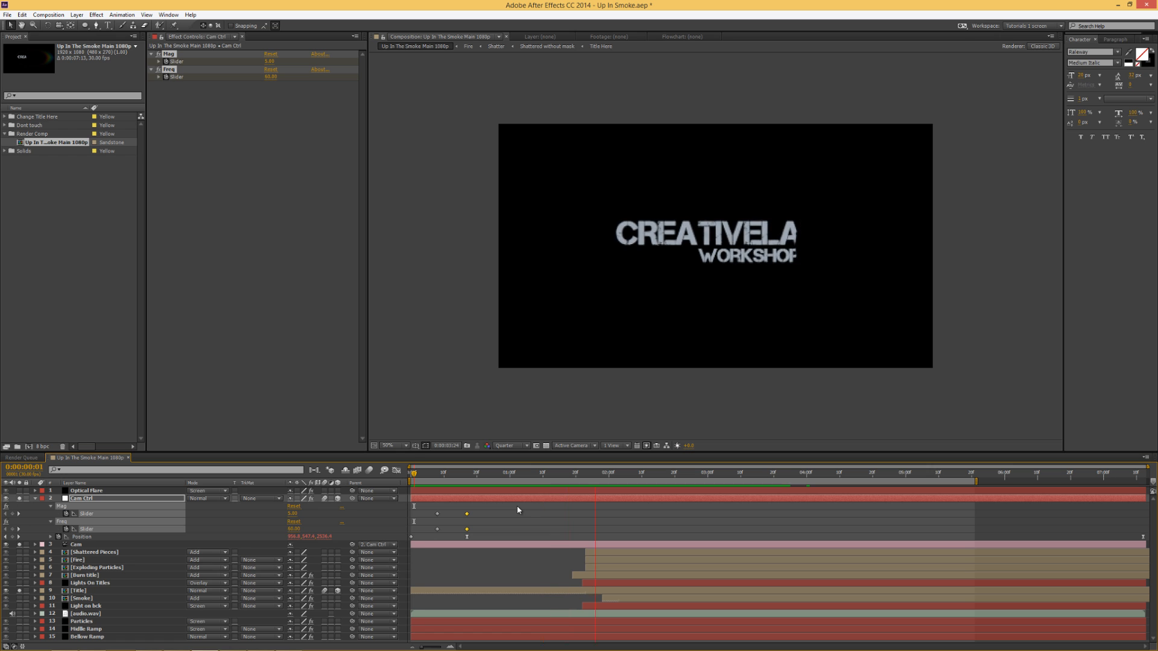
pyautogui.press('space')
pyautogui.press('space')
pyautogui.press('space')
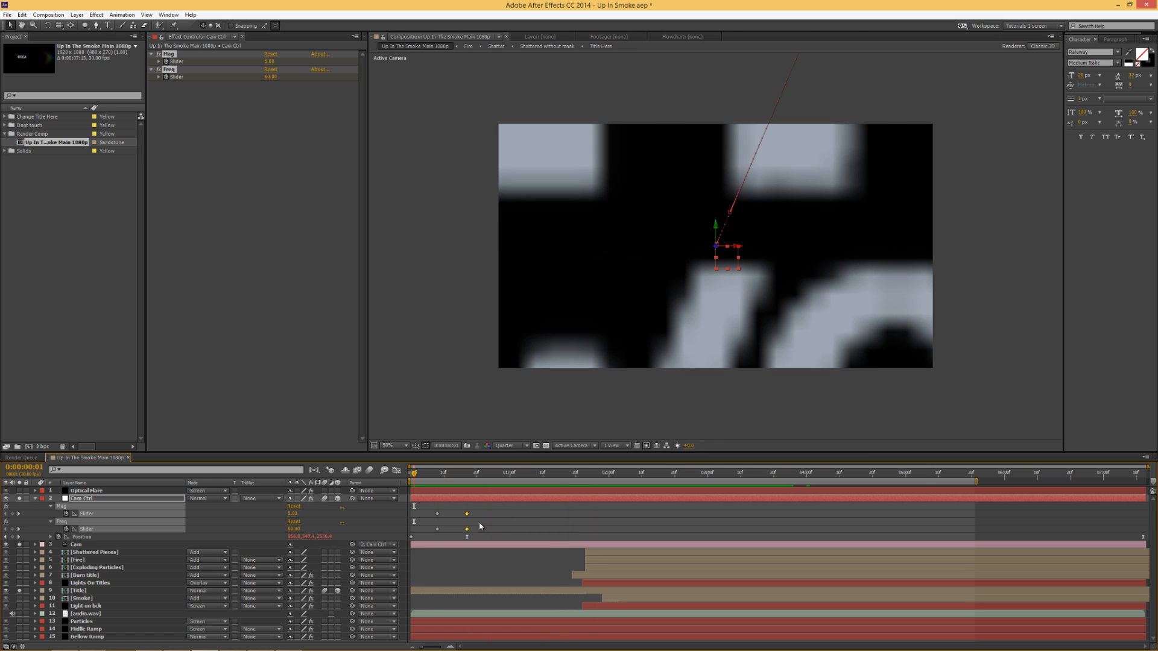
# Set both the Mag and Freq sliders to 30 at 0:00:00:08 and preview the stronger shake
pyautogui.press('space')
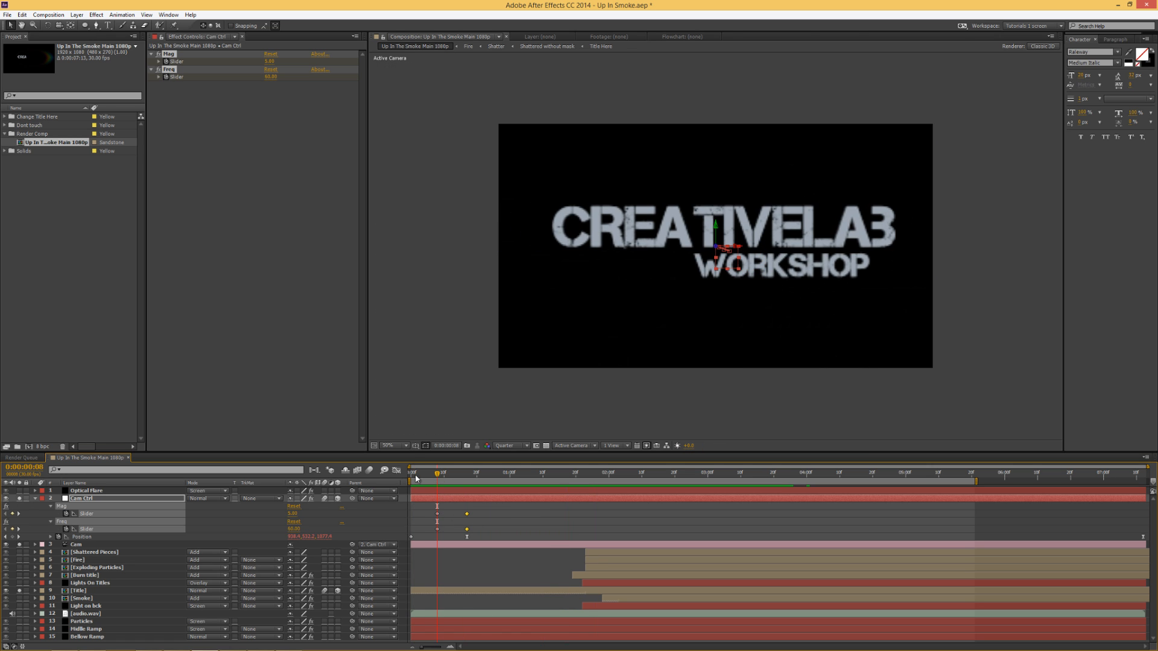
pyautogui.click(269, 77)
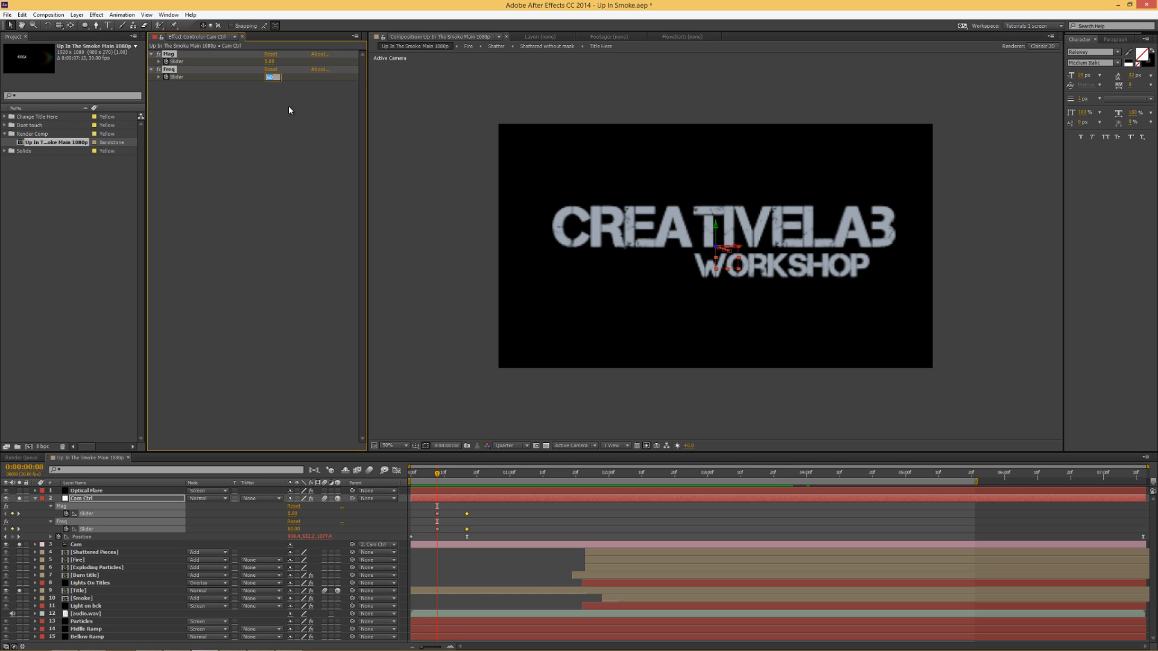
pyautogui.press('Return')
pyautogui.press('space')
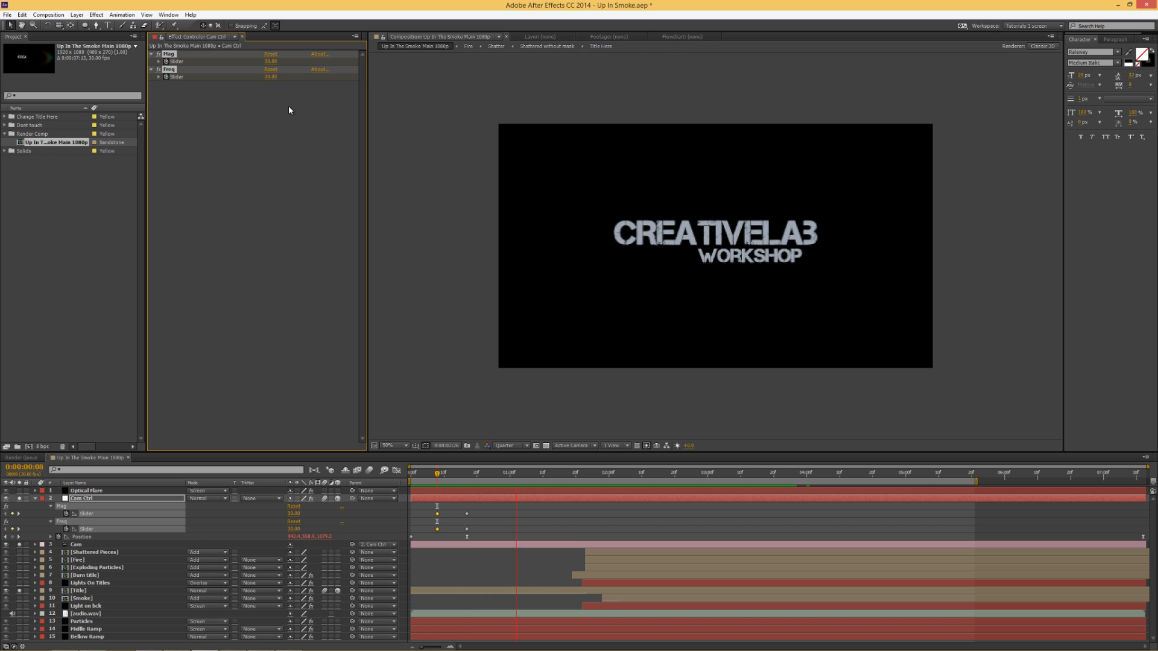
pyautogui.press('space')
# Keyframe Mag and Freq at 0 at 0:00:01:23, and set Mag to 4 and Freq to 30 at 0:00:02:21
pyautogui.moveTo(511, 477); pyautogui.dragTo(585, 482)
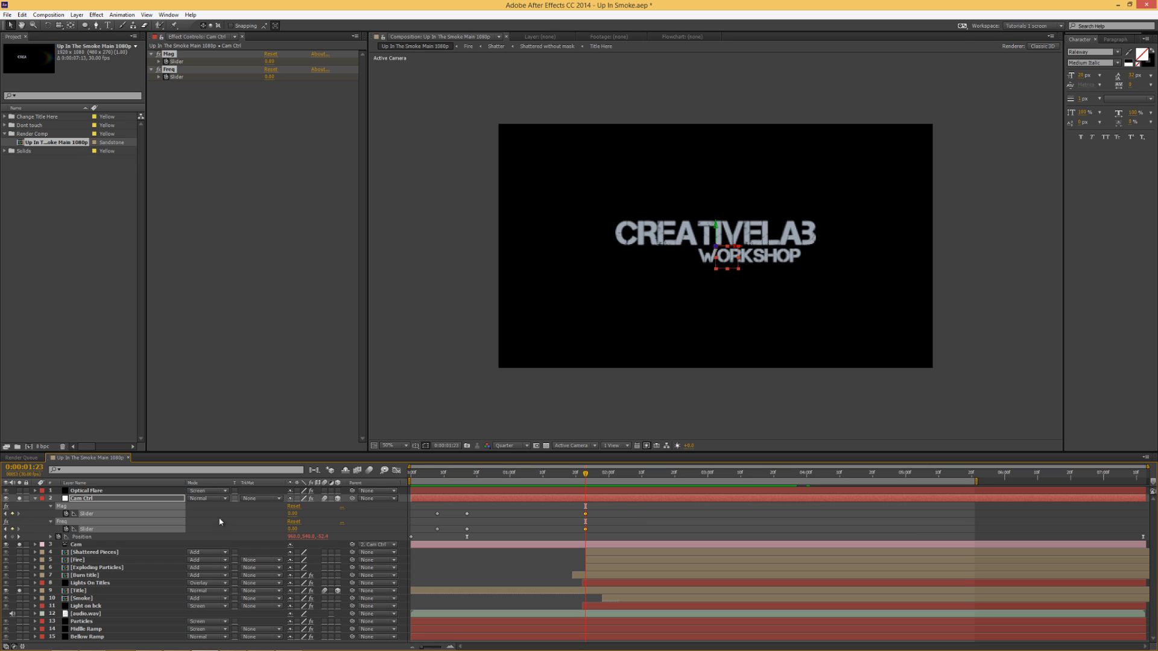
pyautogui.moveTo(584, 474); pyautogui.dragTo(679, 483)
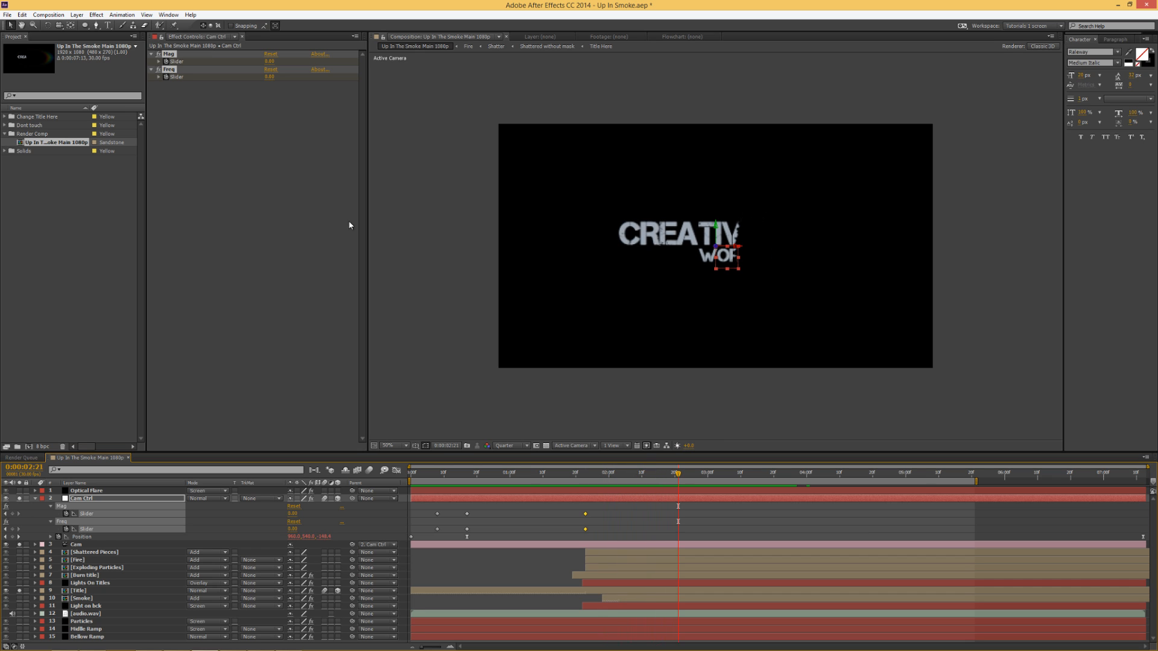
pyautogui.click(269, 61)
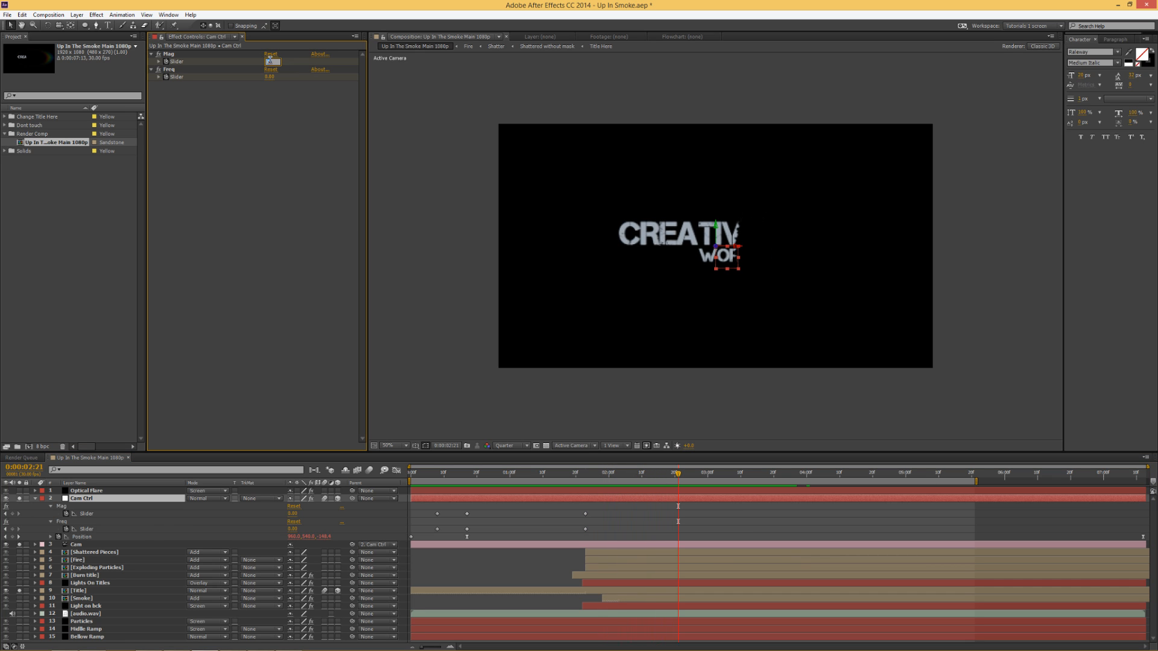
pyautogui.write('4')
pyautogui.press('Tab')
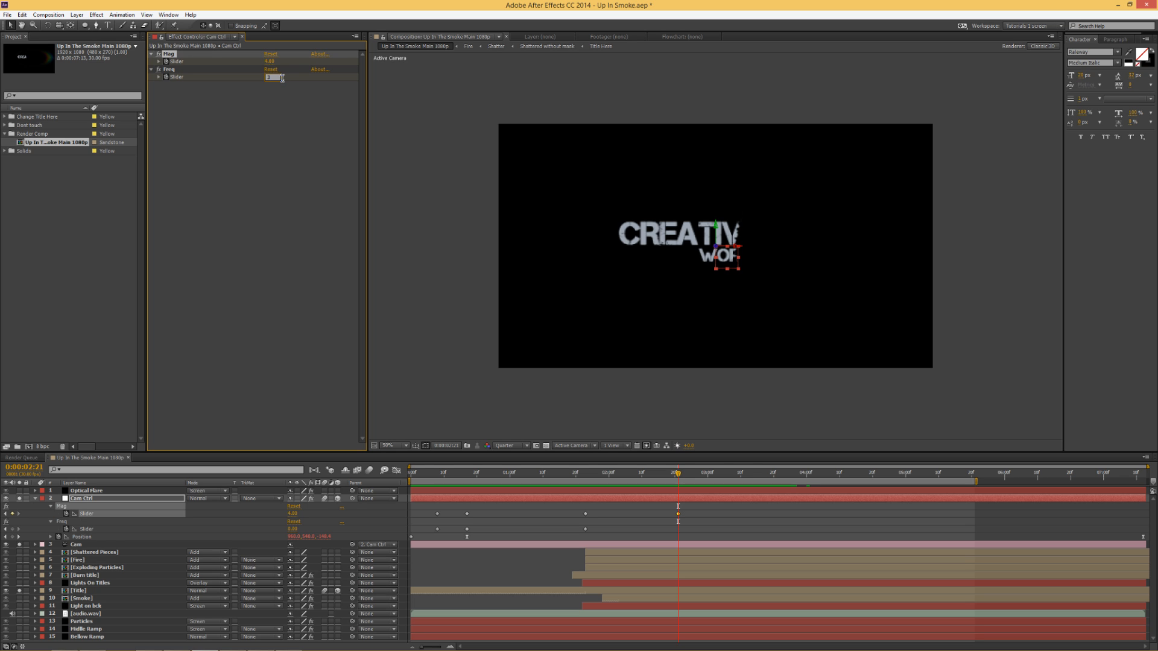
pyautogui.write('30')
pyautogui.press('Return')
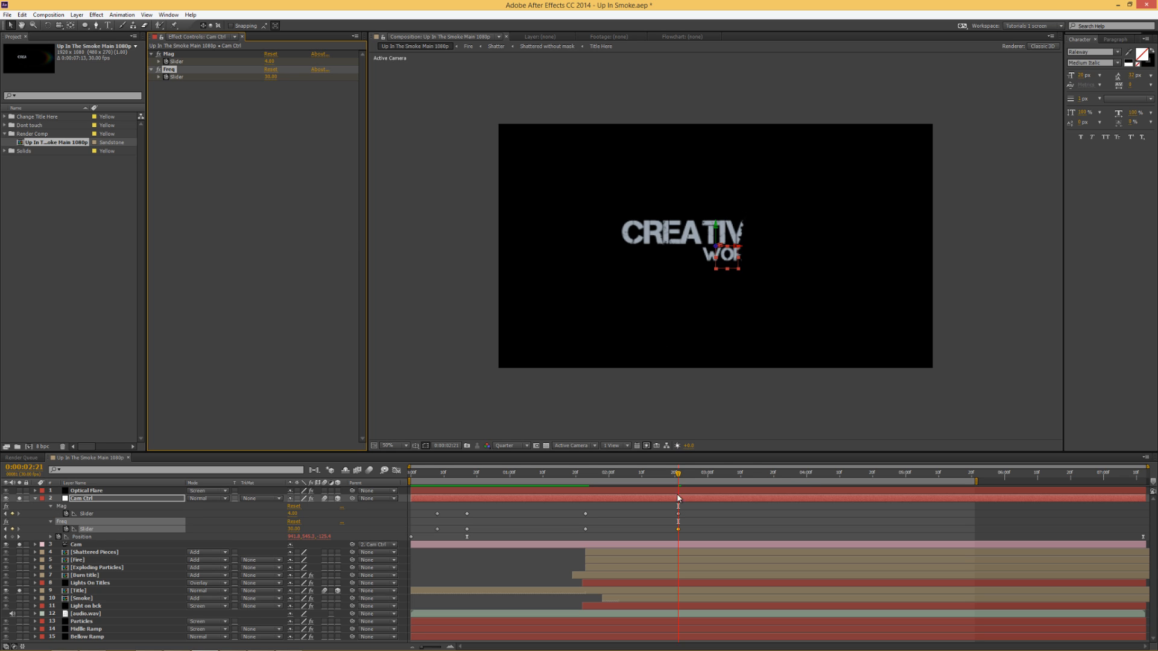
pyautogui.press('space')
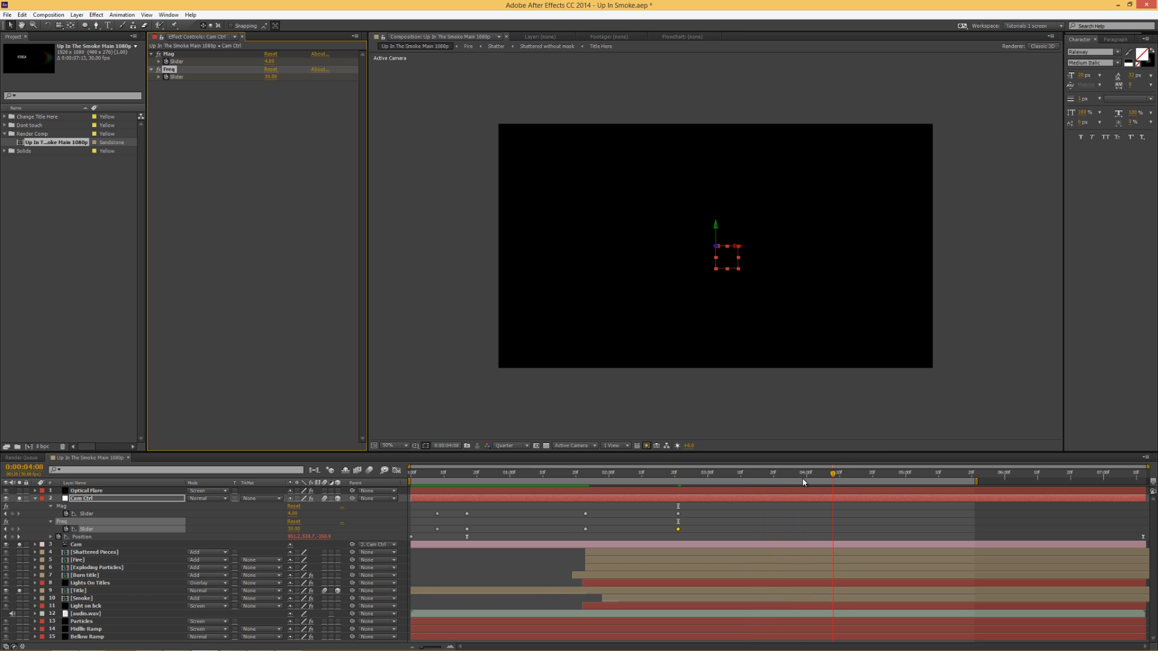
# Set the Mag and Freq sliders to 0 at 0:00:04:07 and preview the whole shake
pyautogui.moveTo(804, 478); pyautogui.dragTo(829, 478)
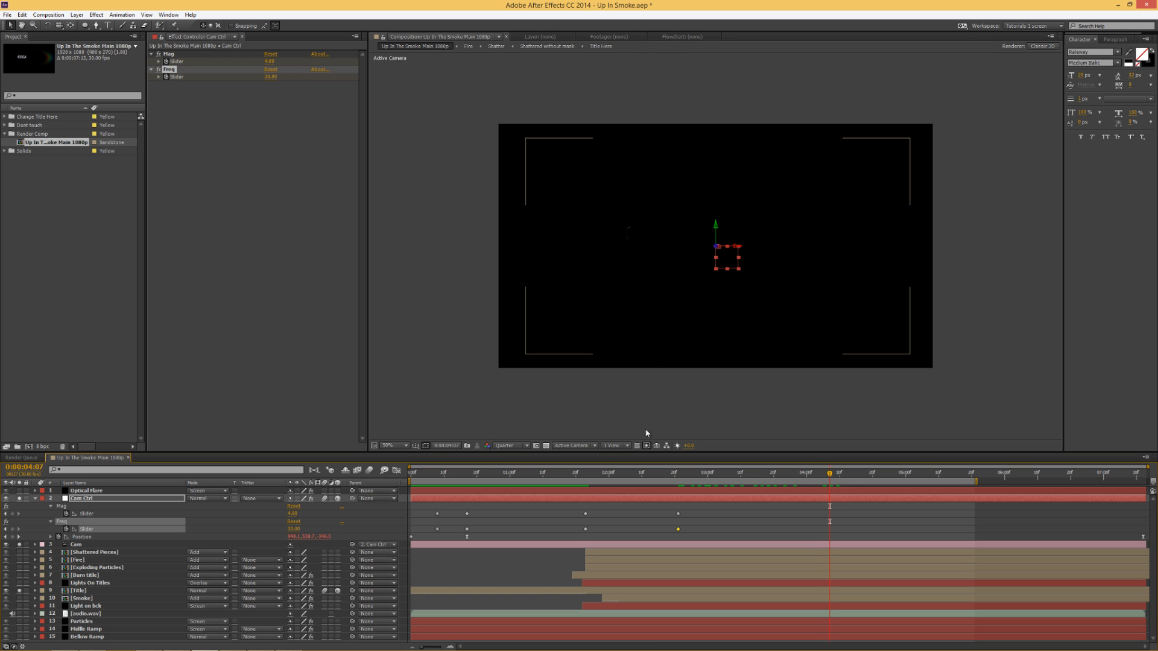
pyautogui.click(41, 516)
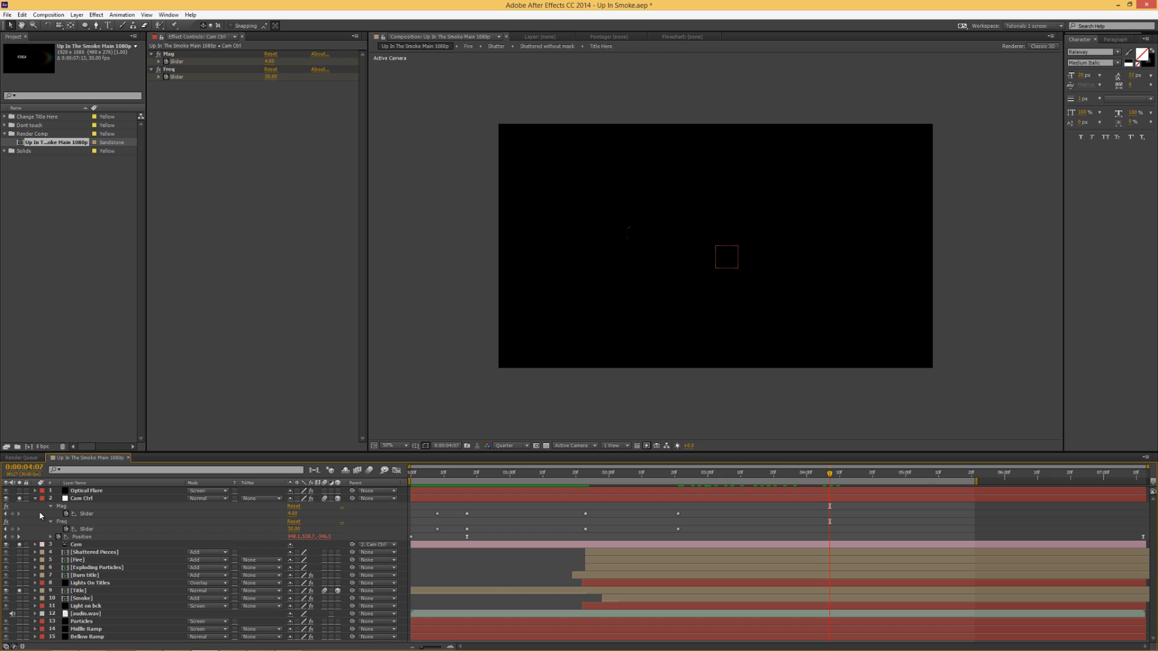
pyautogui.click(269, 61)
pyautogui.write('0')
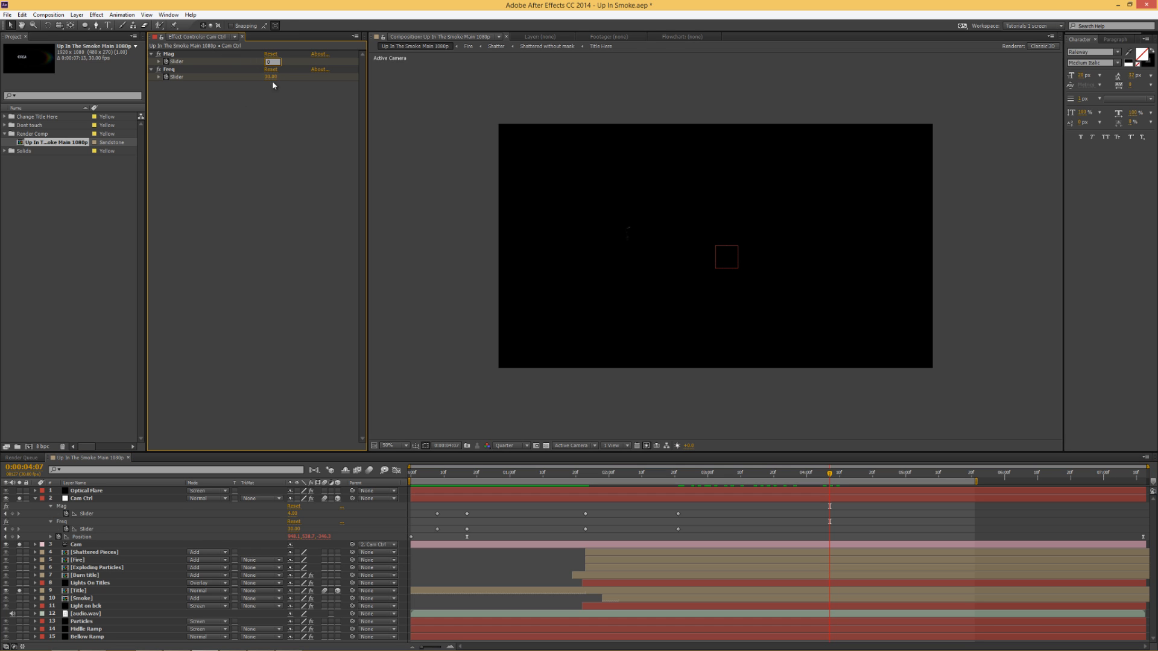
pyautogui.click(271, 69)
pyautogui.click(286, 167)
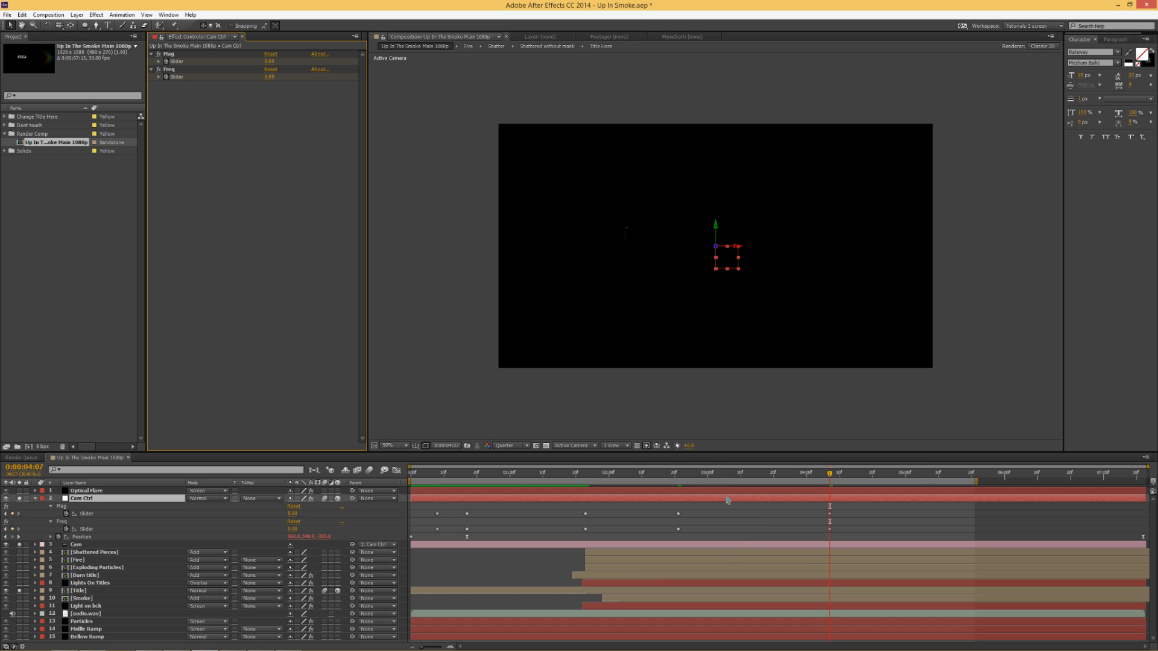
pyautogui.press('KP_0')
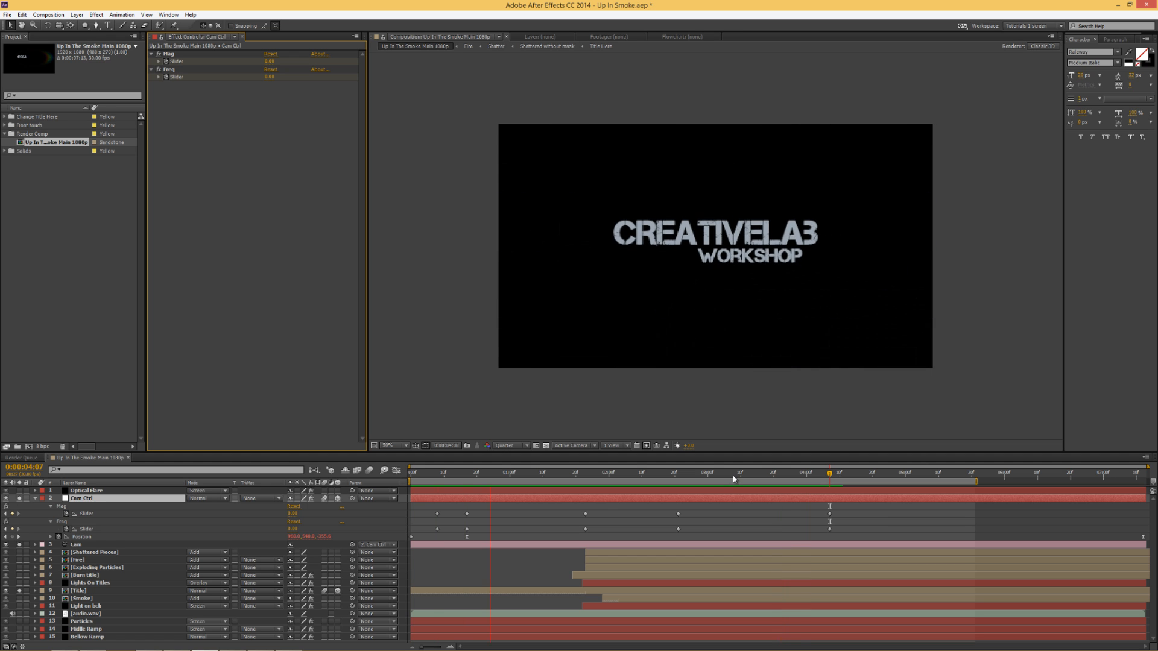
pyautogui.press('space')
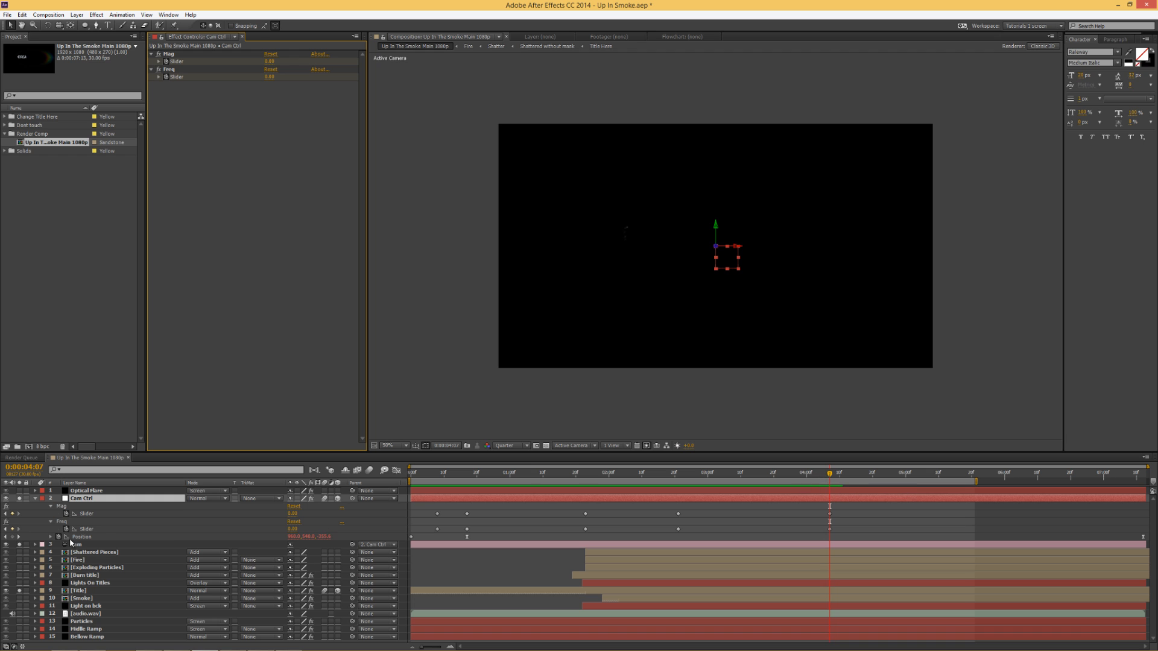
# Turn off solo on all layers and extend the work area to the end of the composition
pyautogui.hotkey('ctrl', 'a')
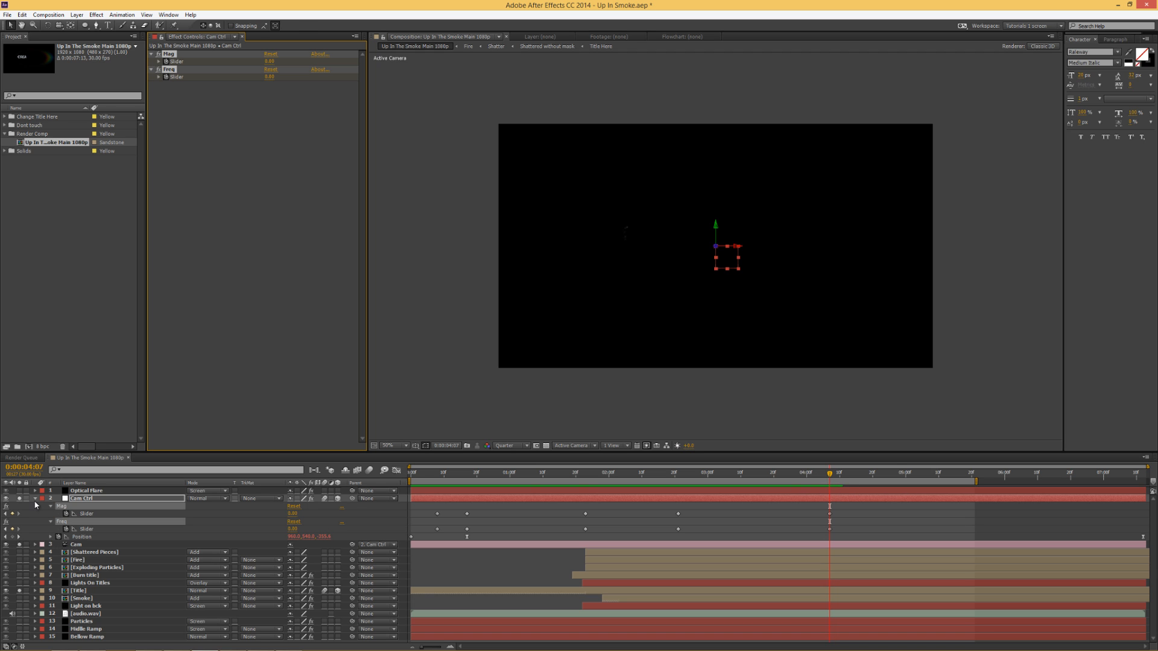
pyautogui.click(36, 499)
pyautogui.click(97, 491)
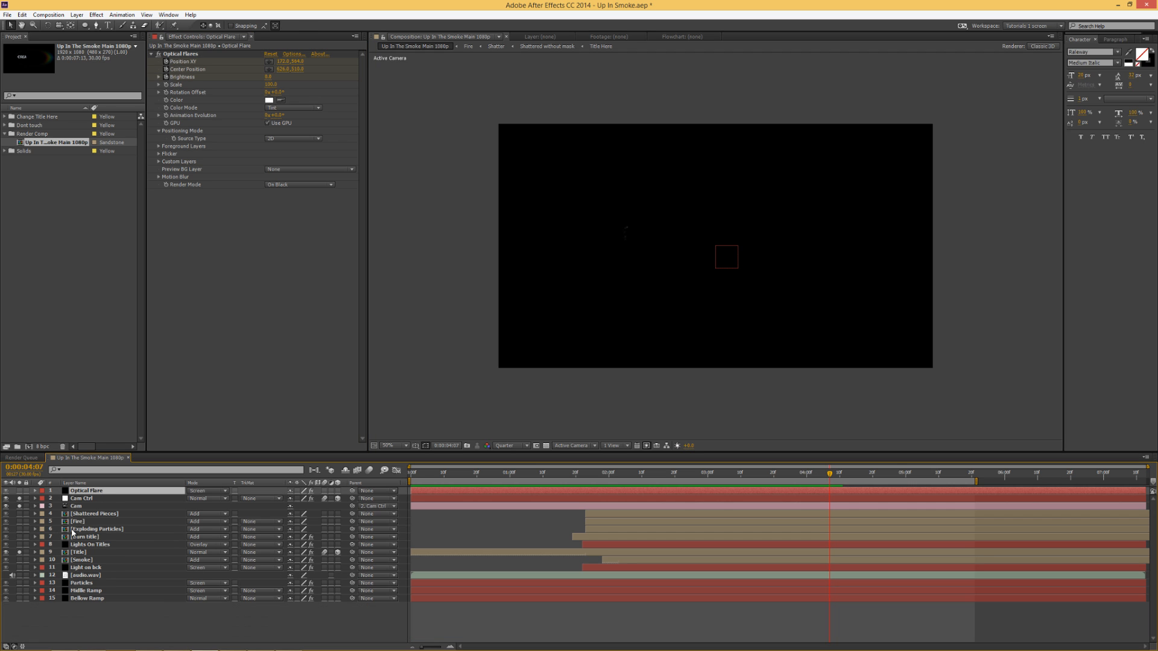
pyautogui.hotkey('ctrl', 'a')
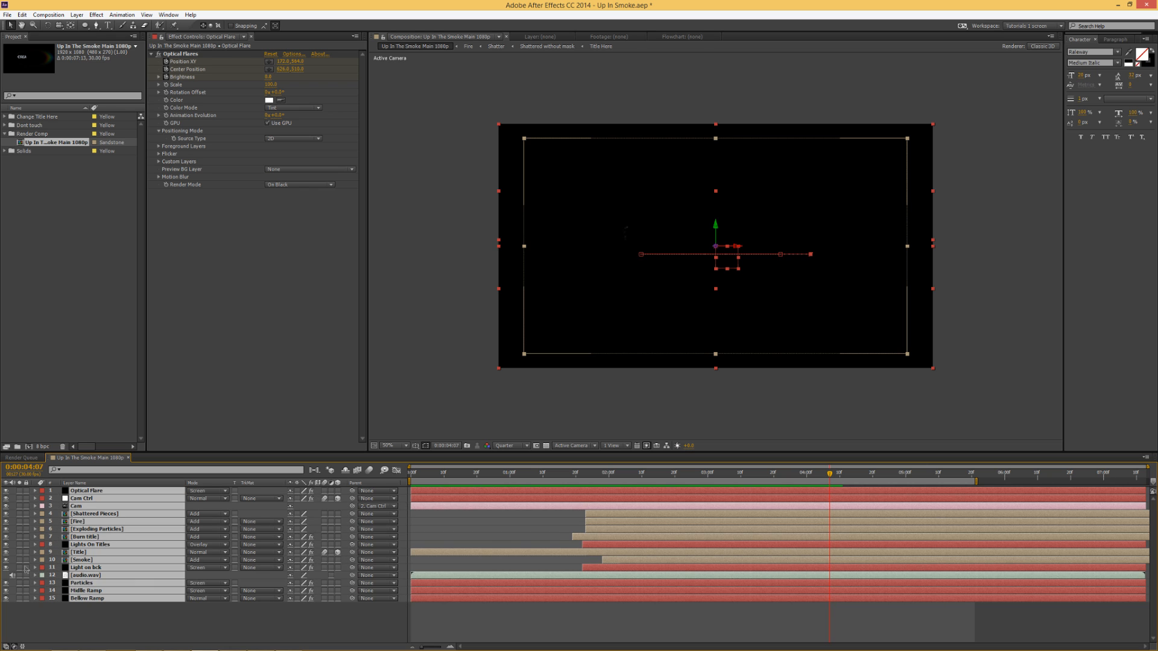
pyautogui.click(34, 621)
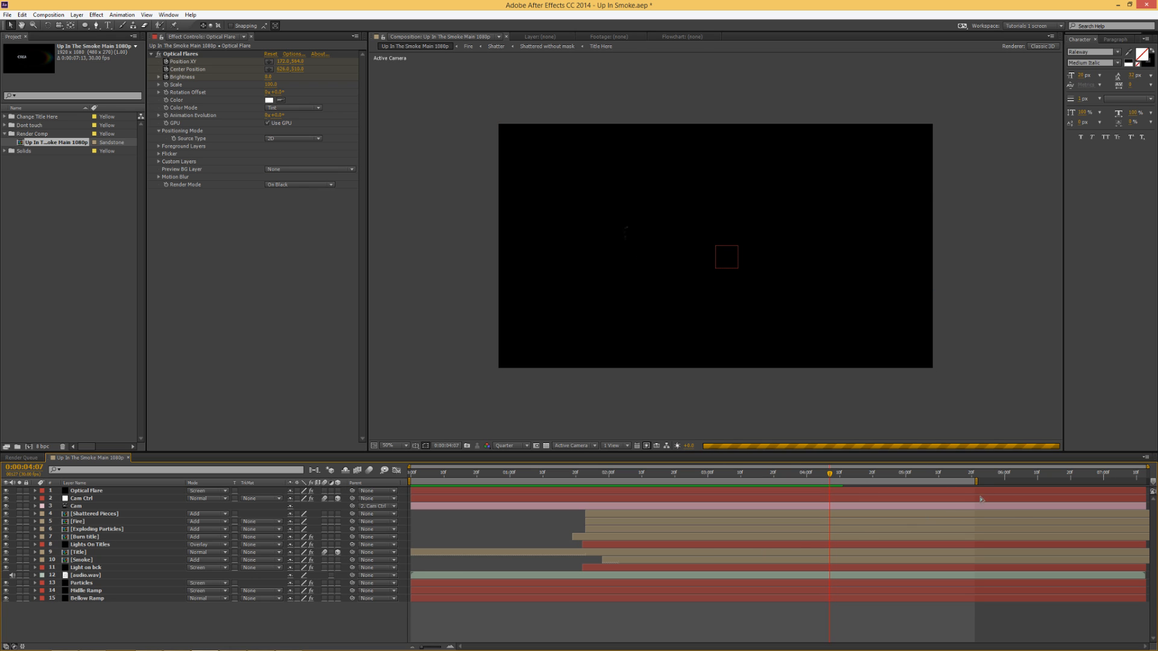
pyautogui.moveTo(977, 481); pyautogui.dragTo(1148, 480)
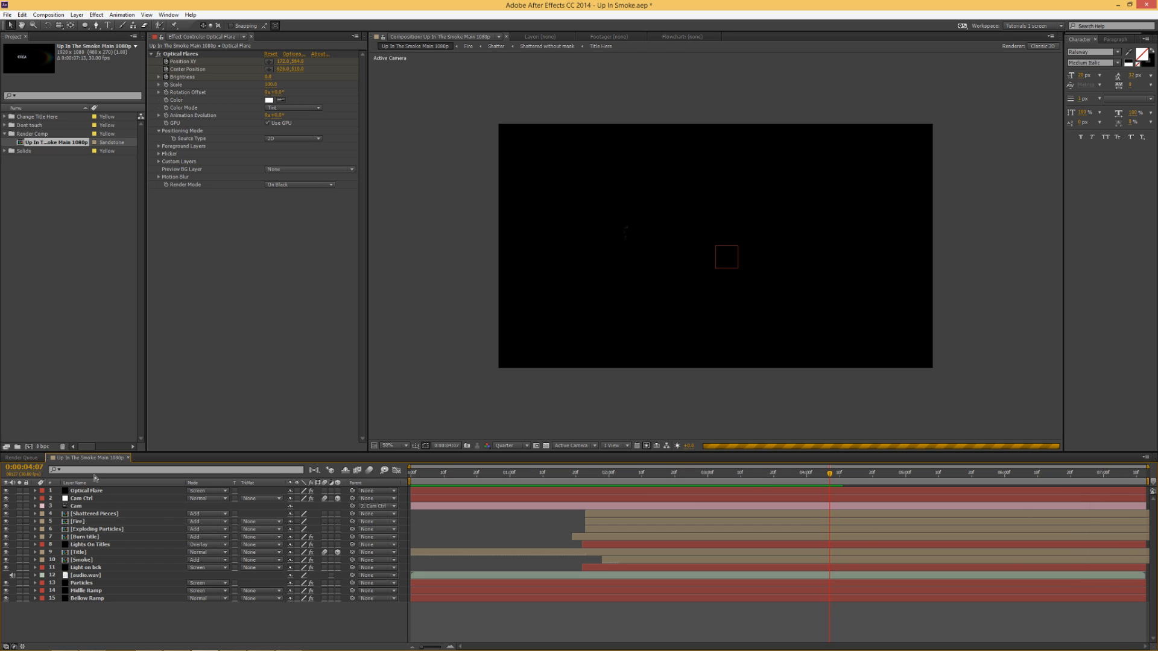
# Move the project's top-level Solids folder into the Dont touch folder and save the project
pyautogui.click(5, 125)
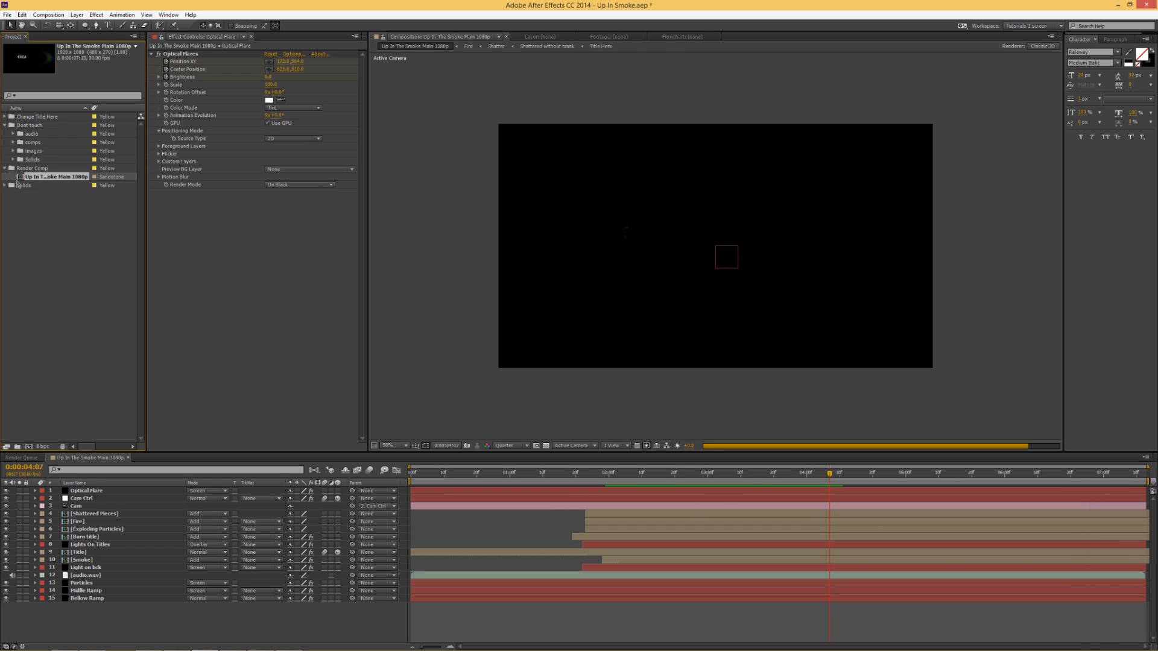
pyautogui.moveTo(23, 185); pyautogui.dragTo(46, 158)
pyautogui.click(5, 124)
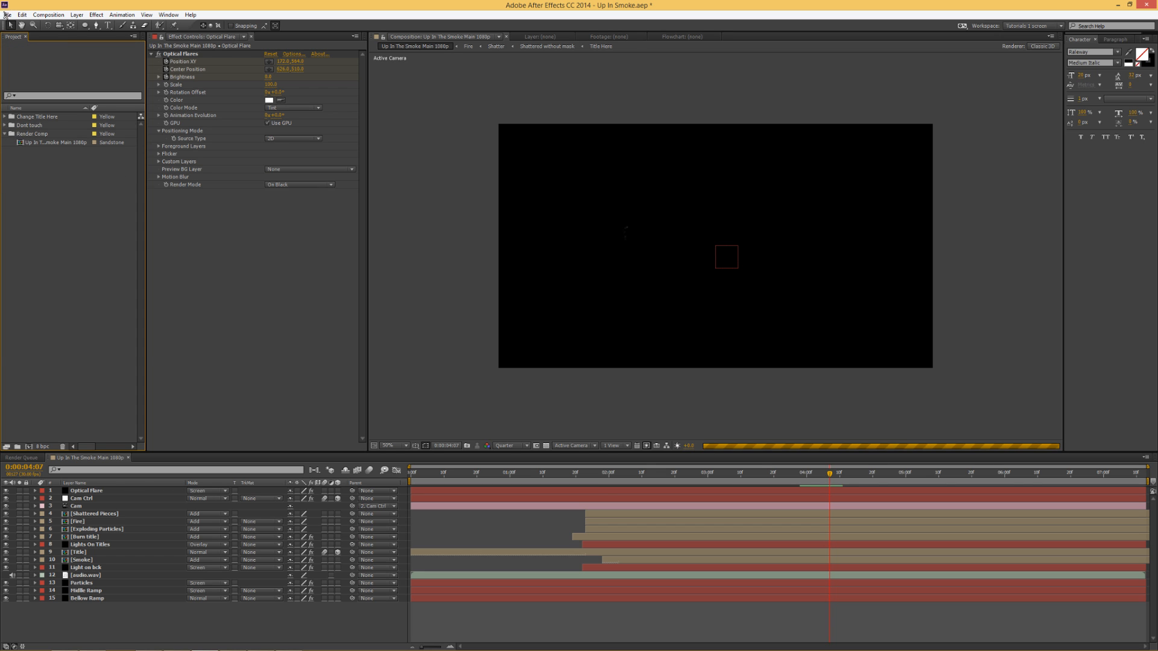
pyautogui.click(8, 14)
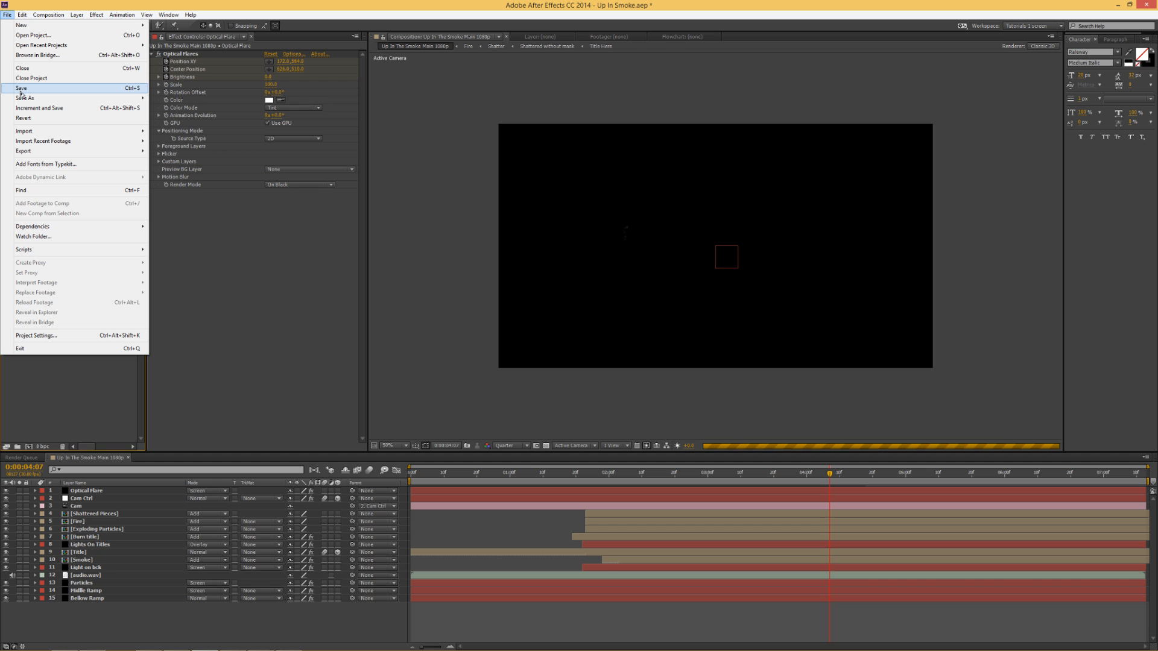
pyautogui.click(21, 89)
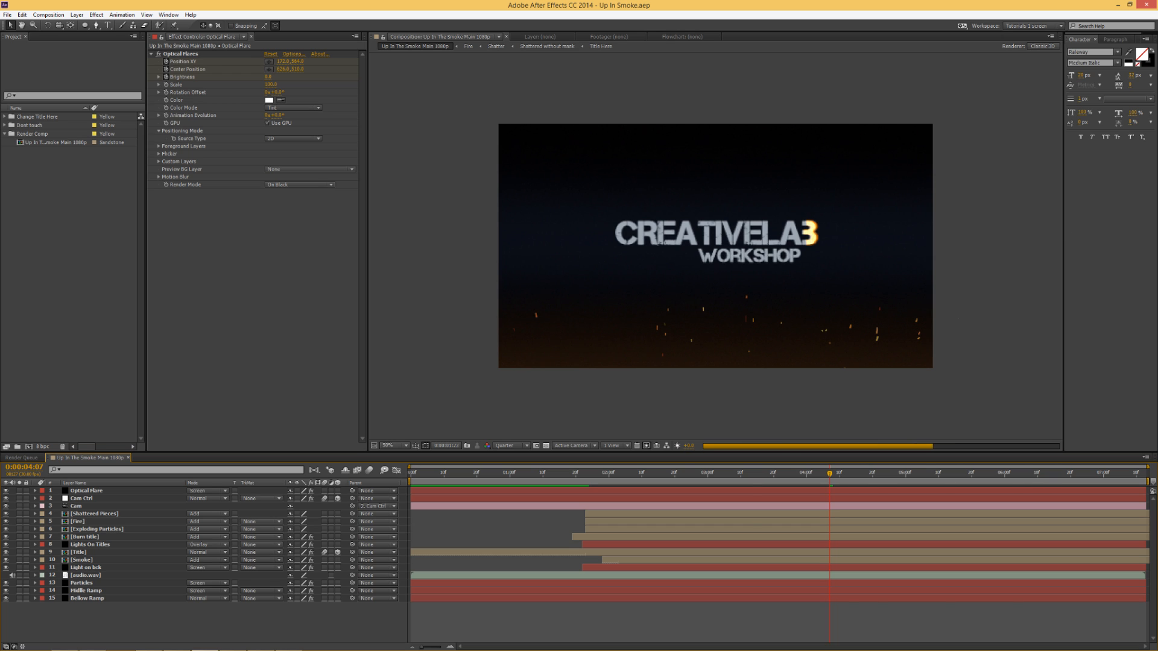
# Place the playhead at 0:00:02:05 and preview the full composition with all layers on
pyautogui.click(624, 474)
pyautogui.press('KP_0')
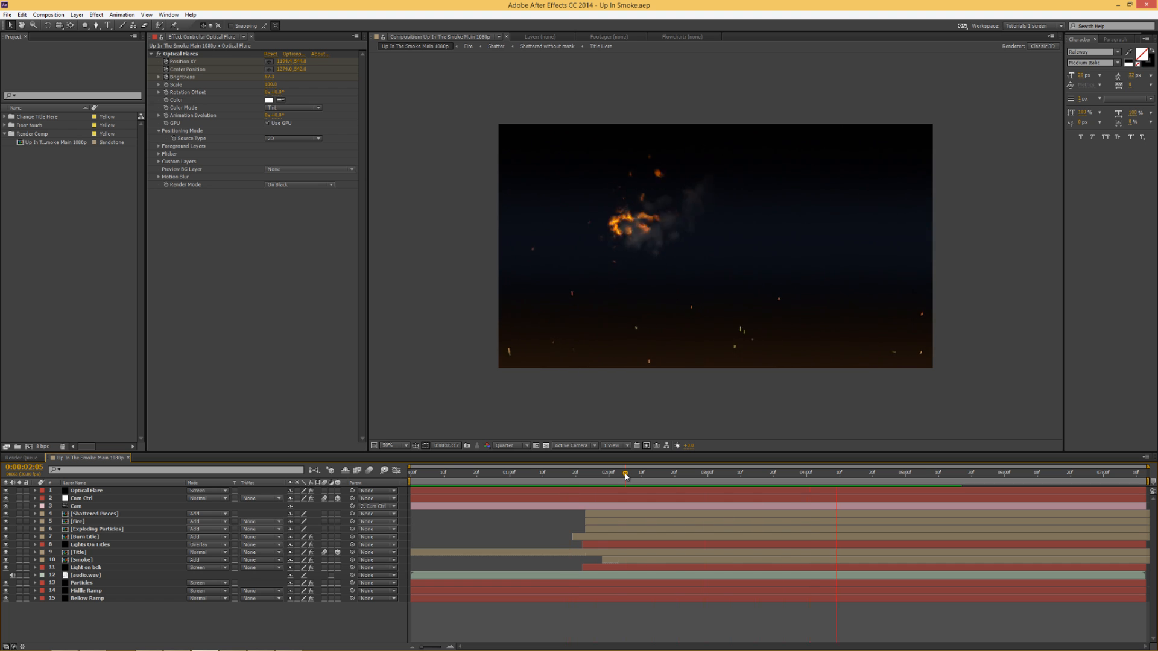
pyautogui.press('space')
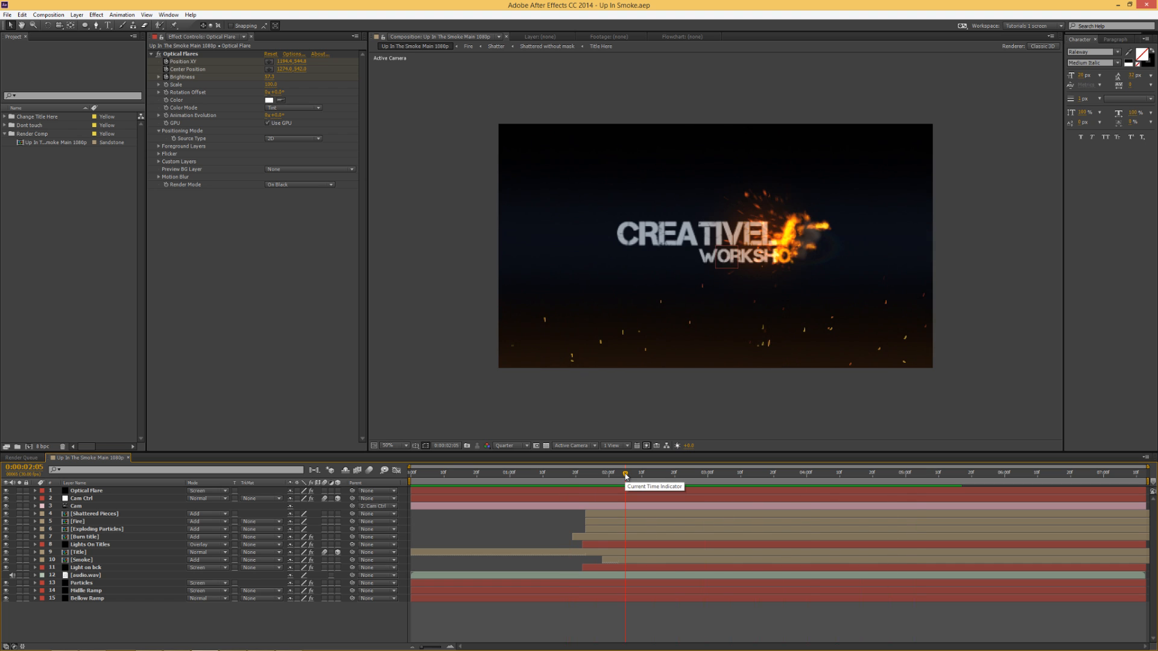